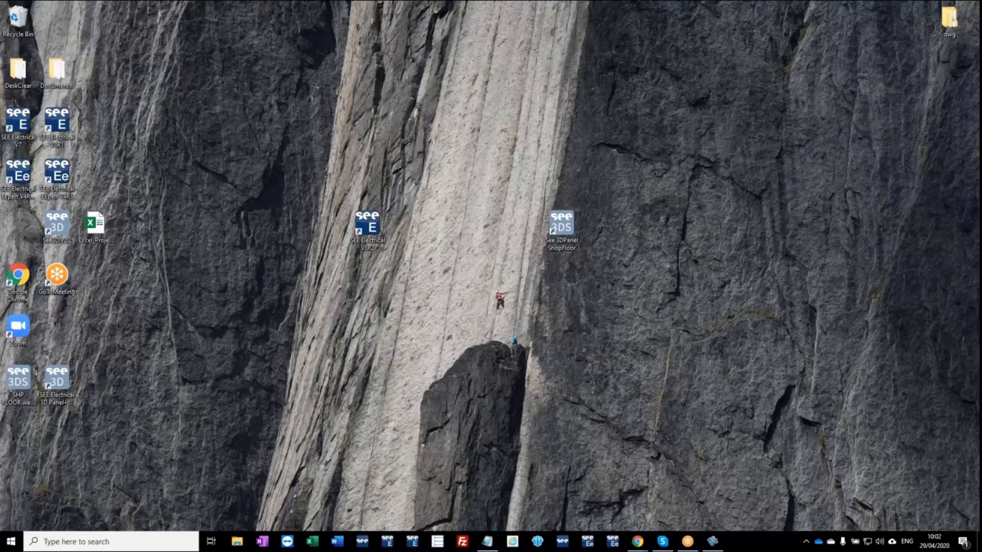
In SEE Electrical, create the workspace WEBINAR 2020 from the Schneider Standard Project template and open its project cover sheet page.
double_click(368, 240)
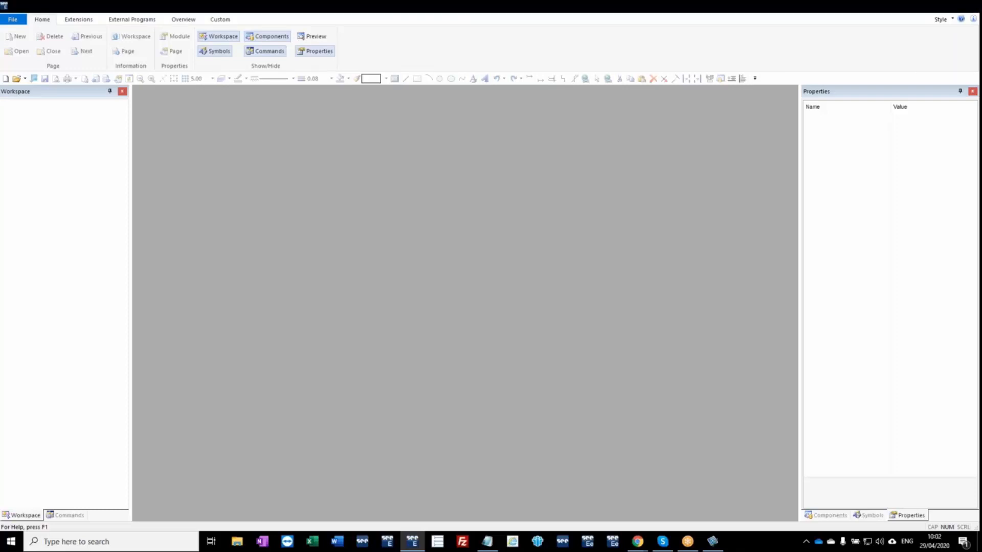
click(20, 23)
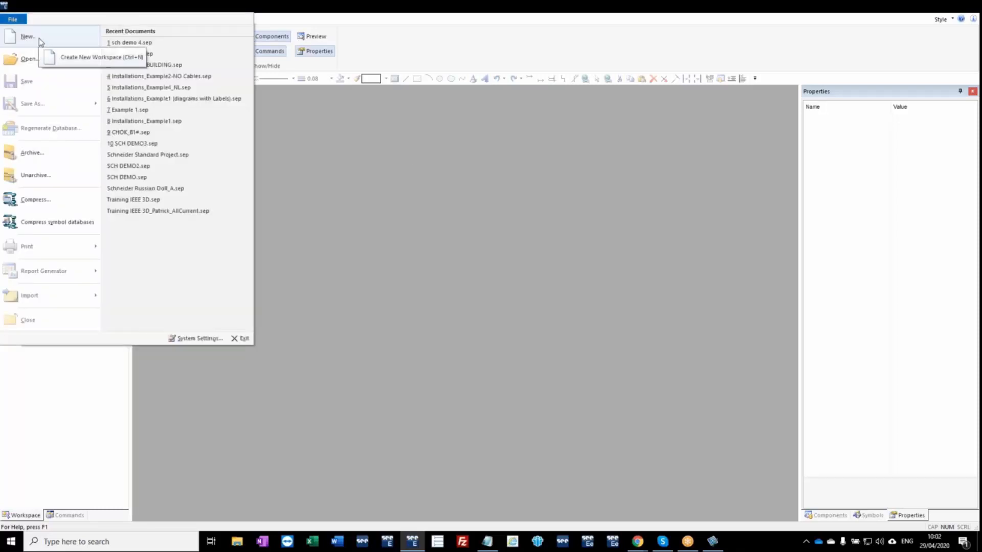
click(40, 42)
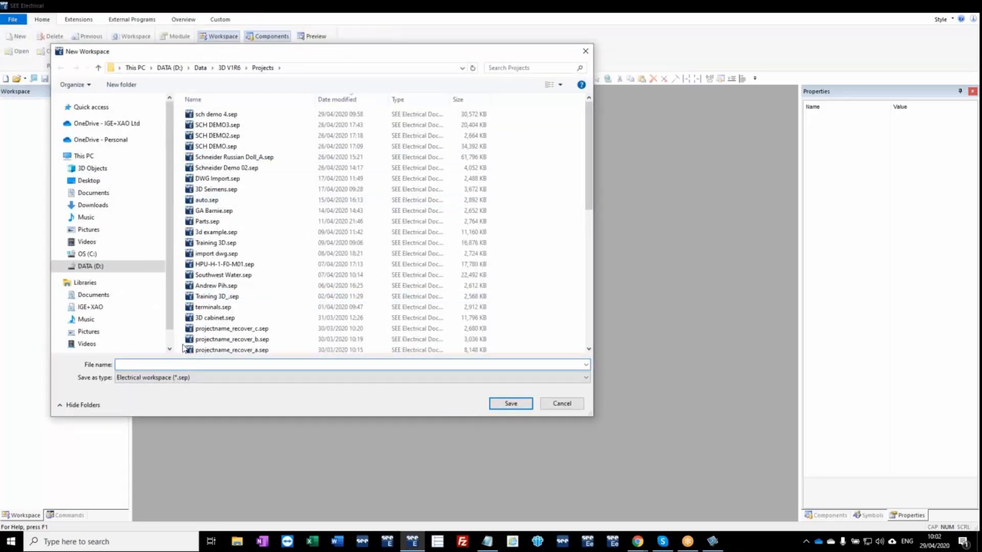
text(WEBINAR 2020)
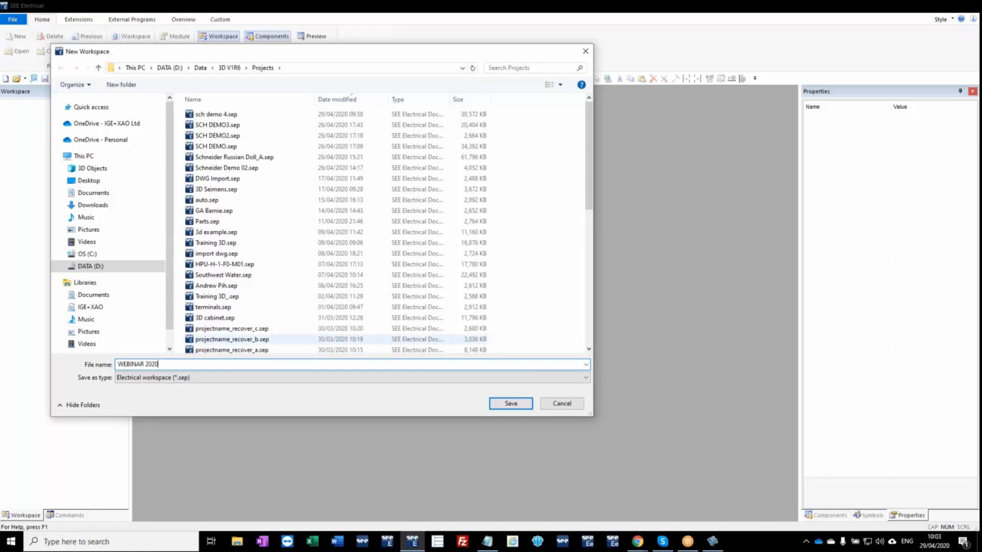
click(516, 406)
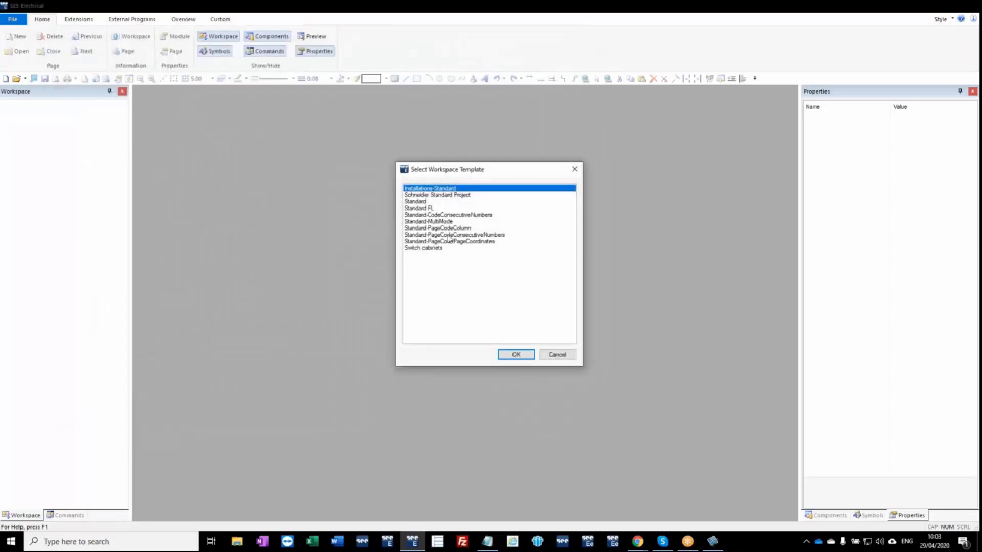
click(456, 197)
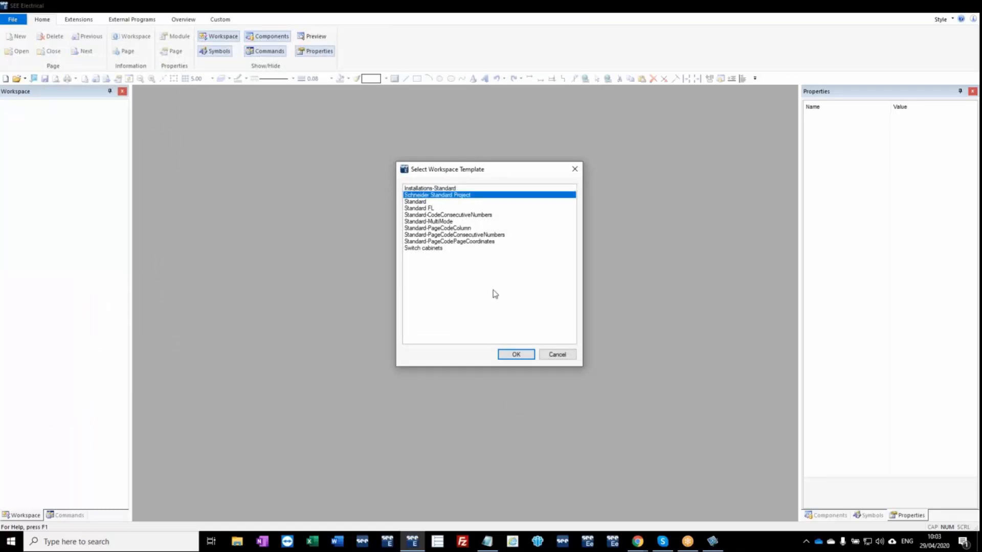
click(516, 354)
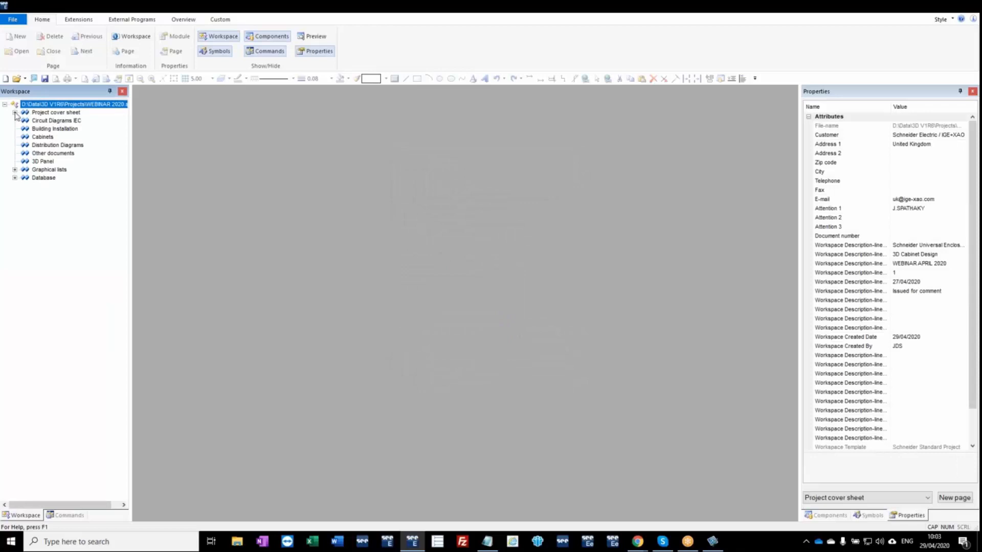
click(14, 112)
double_click(47, 120)
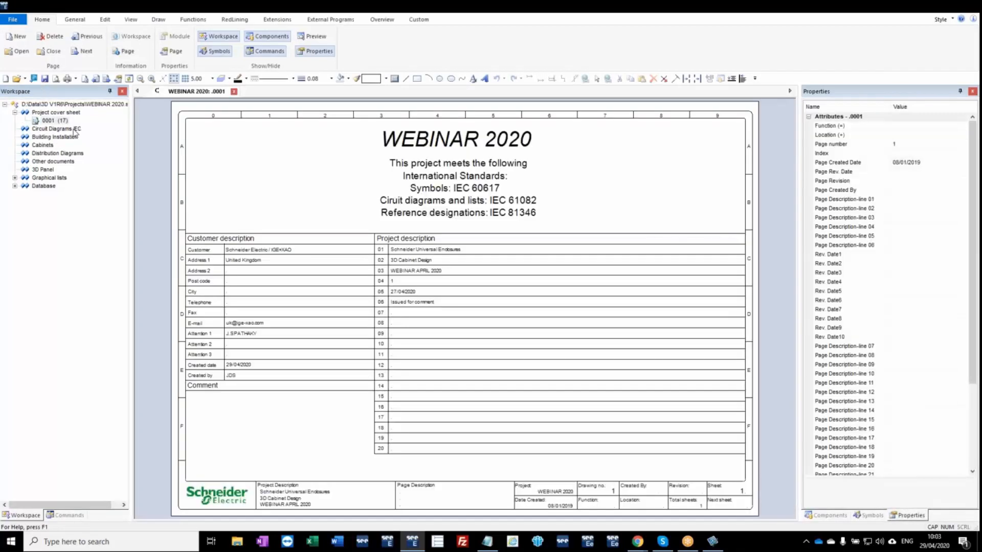
Add a Circuit Diagrams IEC page 1 with INCOMING POWER as its first description line.
right_click(63, 130)
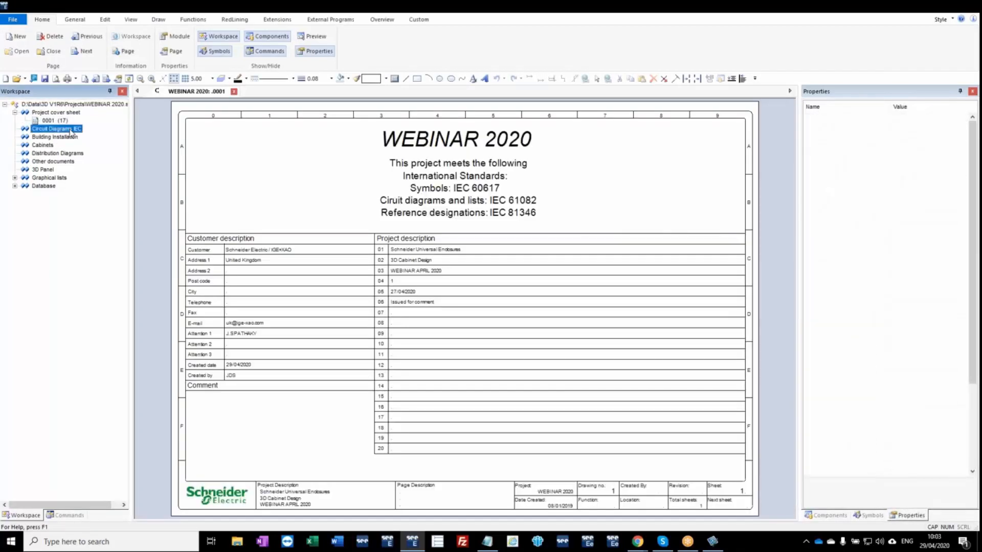
click(94, 136)
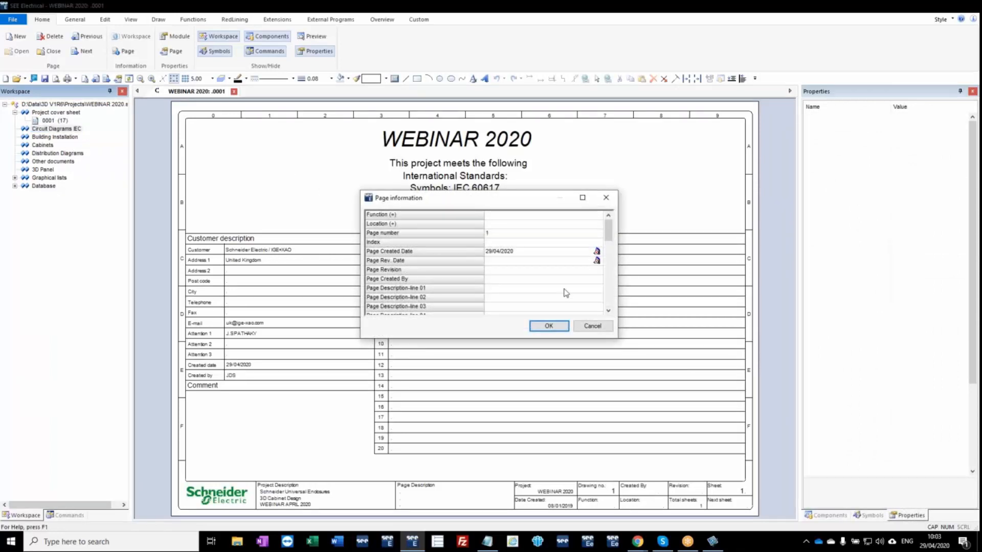
click(513, 280)
click(513, 290)
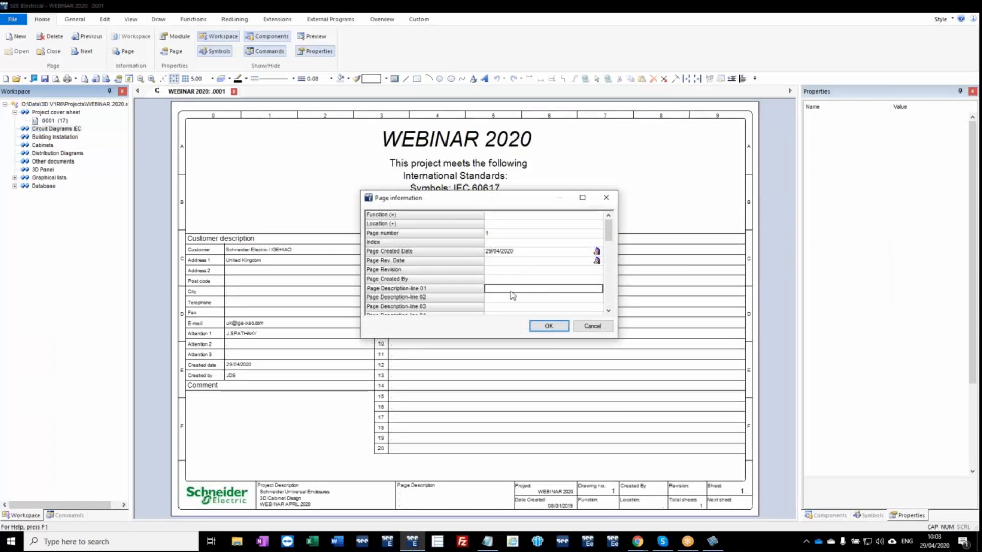
text(INCOMING POWER)
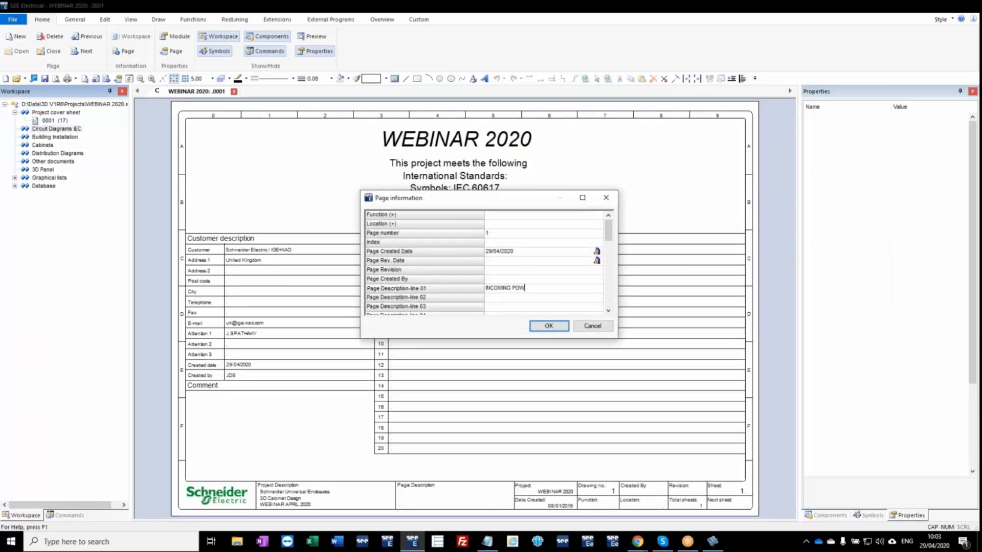
click(547, 325)
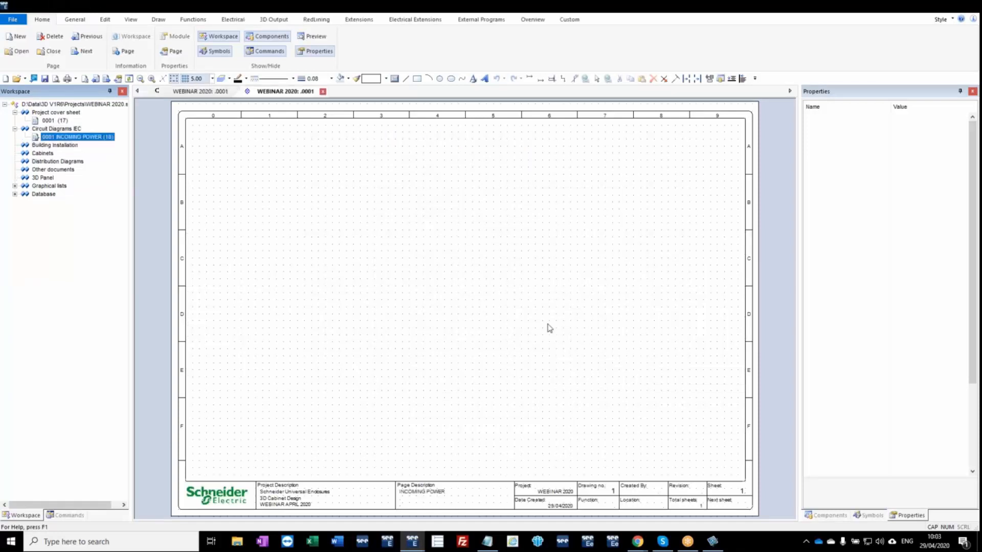
Insert the Incoming Power + 3P circuit from AutoGen(TM) Schneider Circuits at X 0, Y 0, and move its main isolator higher.
click(869, 515)
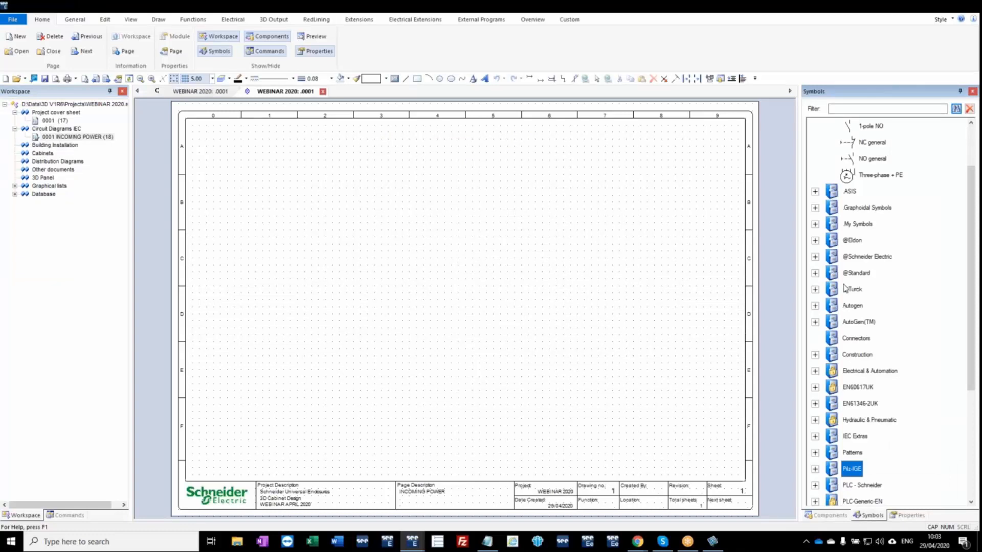
scroll(832, 261, up, 1)
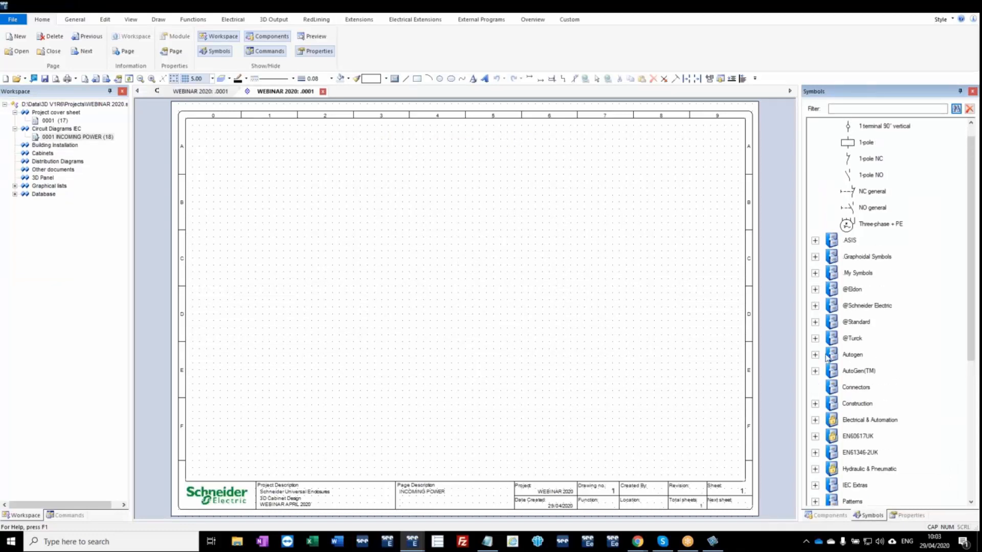
click(816, 371)
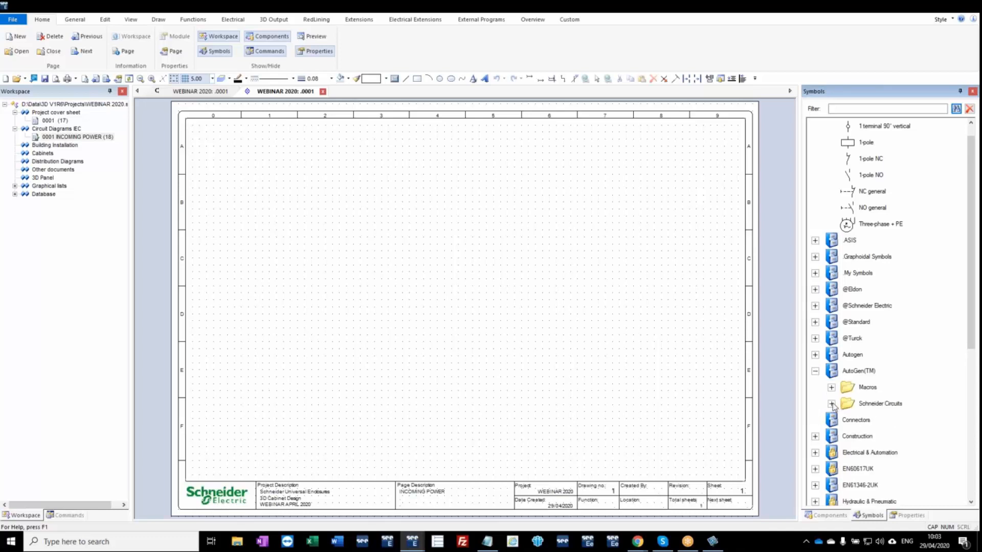
click(832, 405)
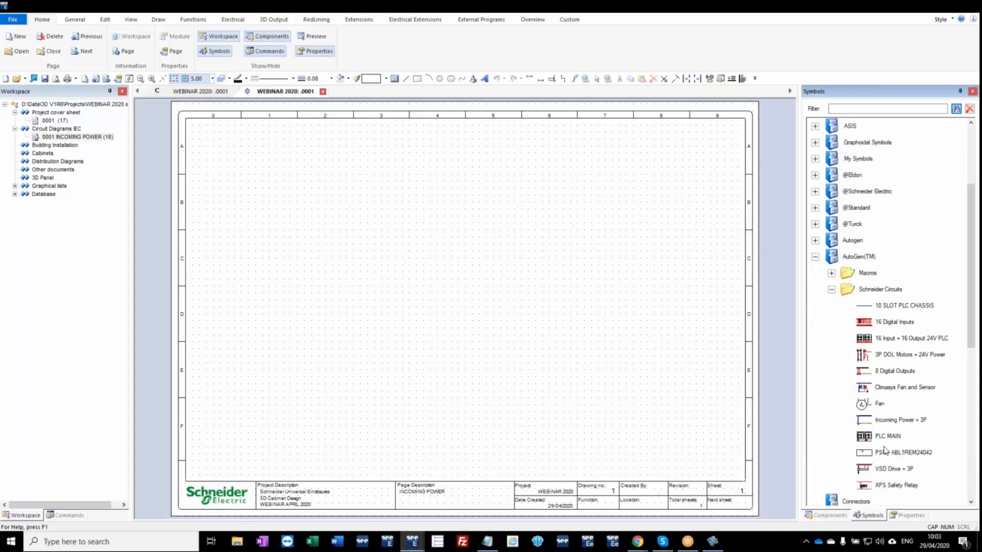
drag(893, 424, 318, 446)
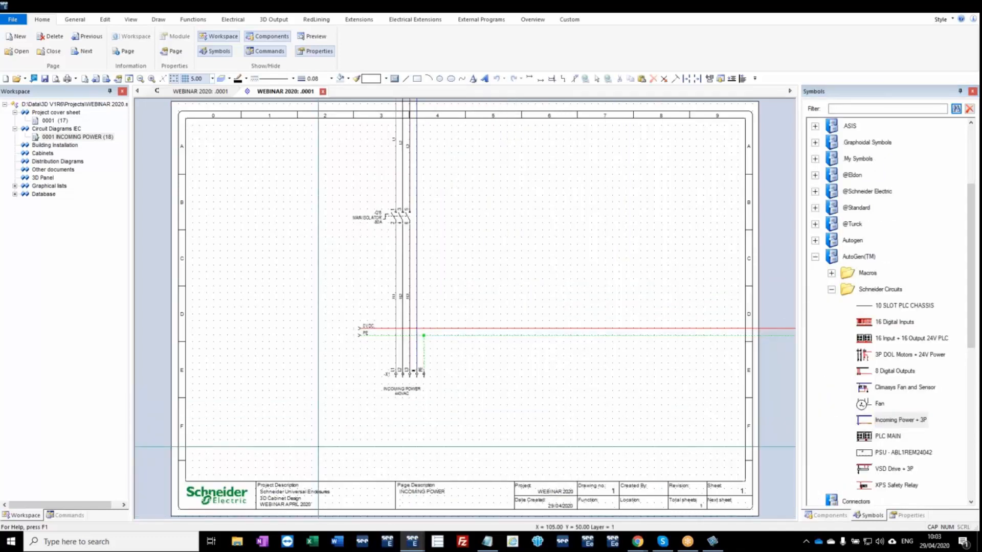
key(space)
text(0)
key(Tab)
text(0)
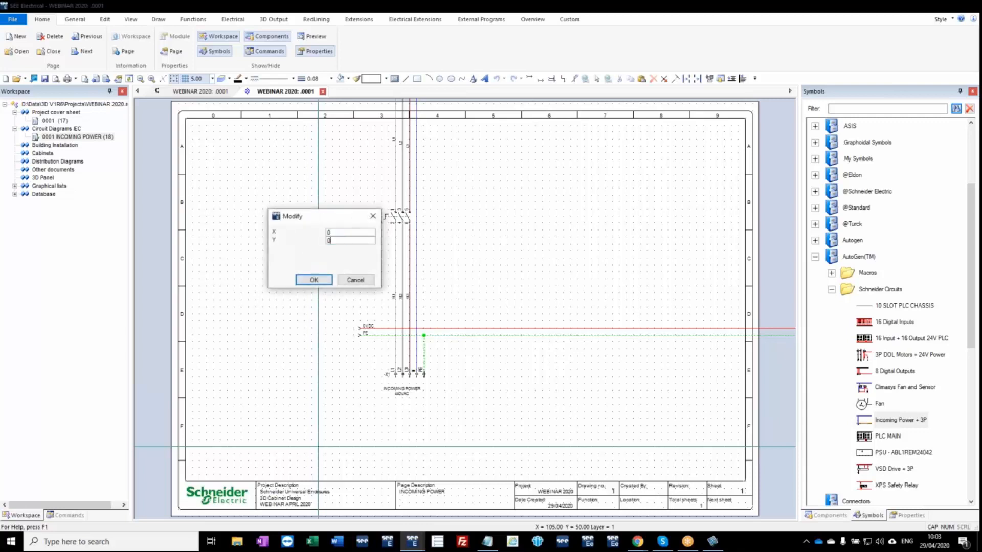
key(Return)
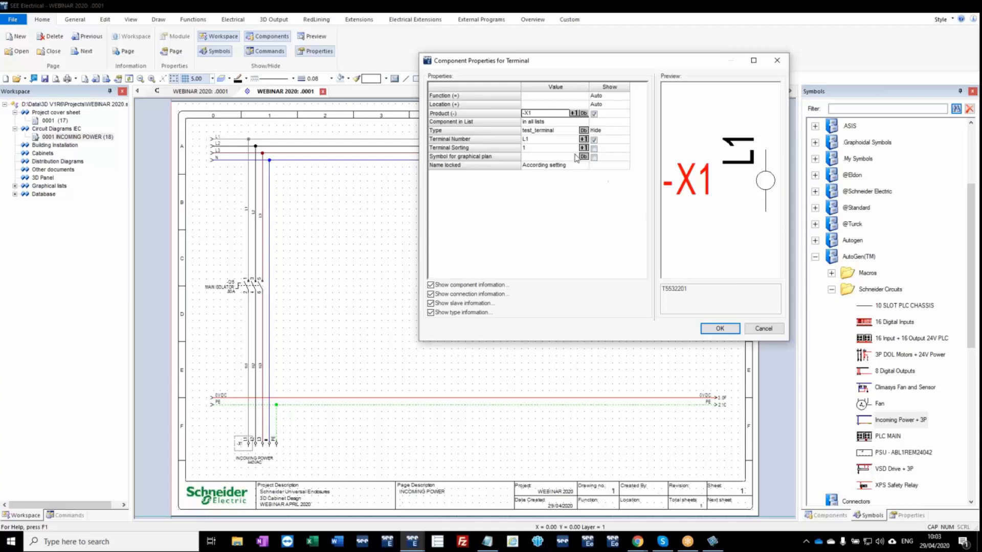
click(758, 329)
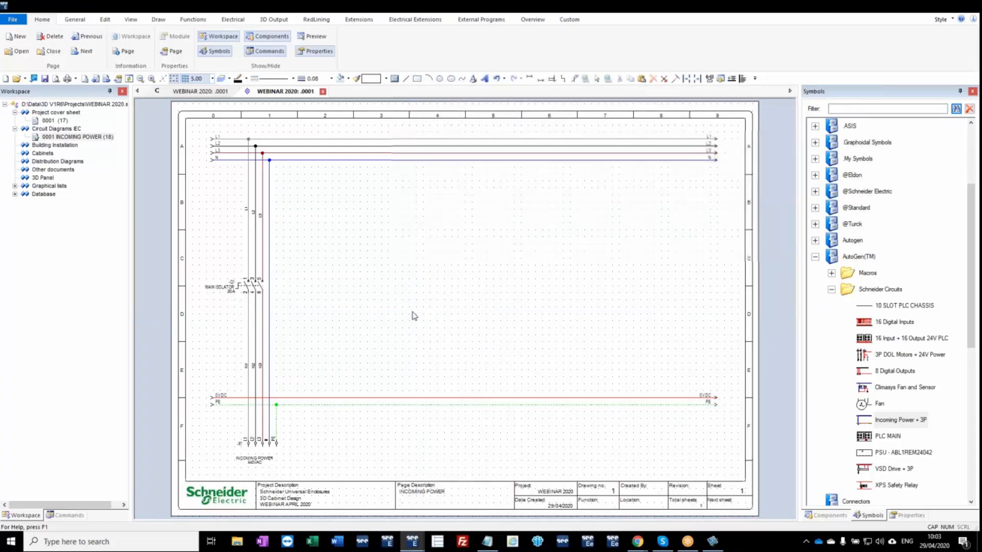
drag(262, 288, 263, 254)
click(313, 257)
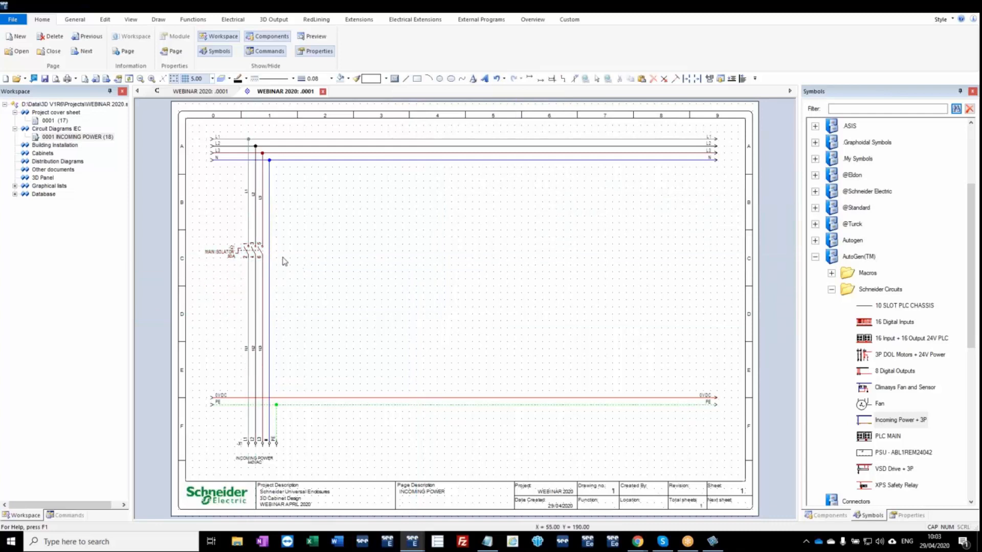
Insert the 3P DOL Motors + 24V Power circuit on the incoming power page at X 0, Y 0, keeping the default terminal properties.
click(879, 356)
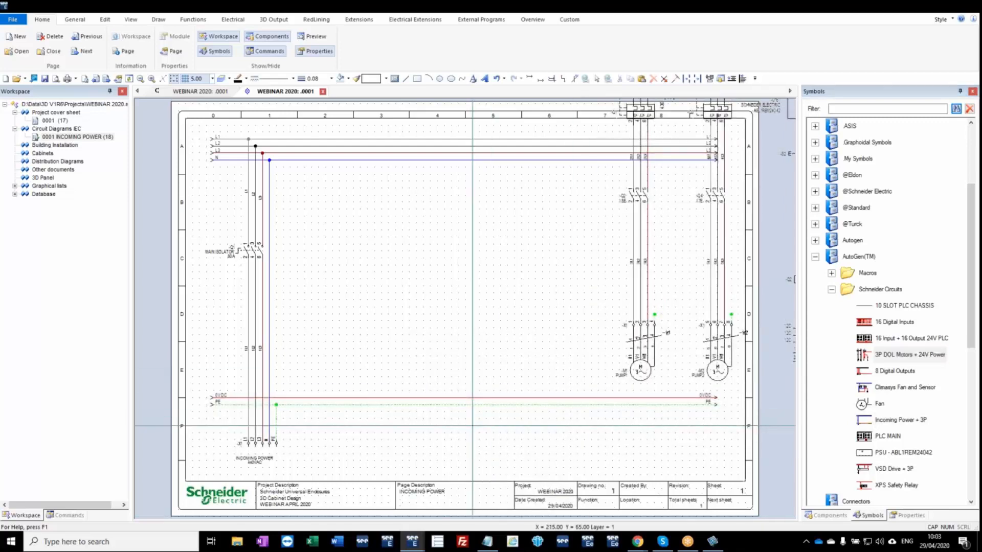
key(space)
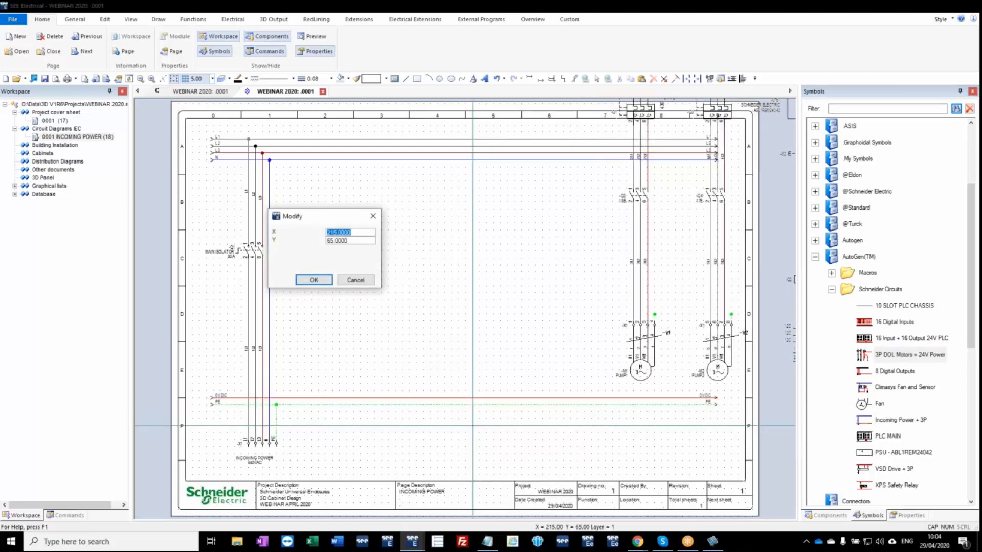
text(0)
key(Tab)
text(0)
key(Return)
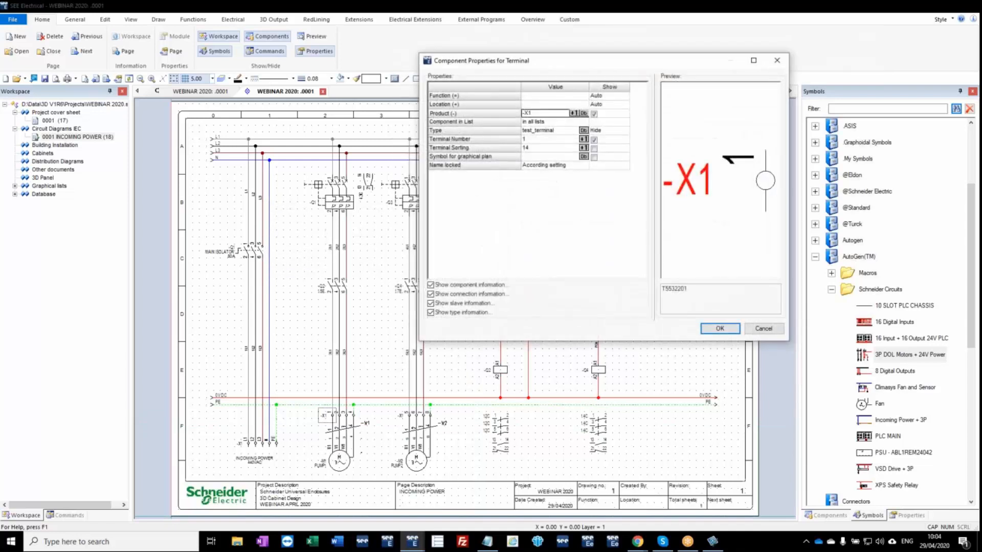
click(773, 333)
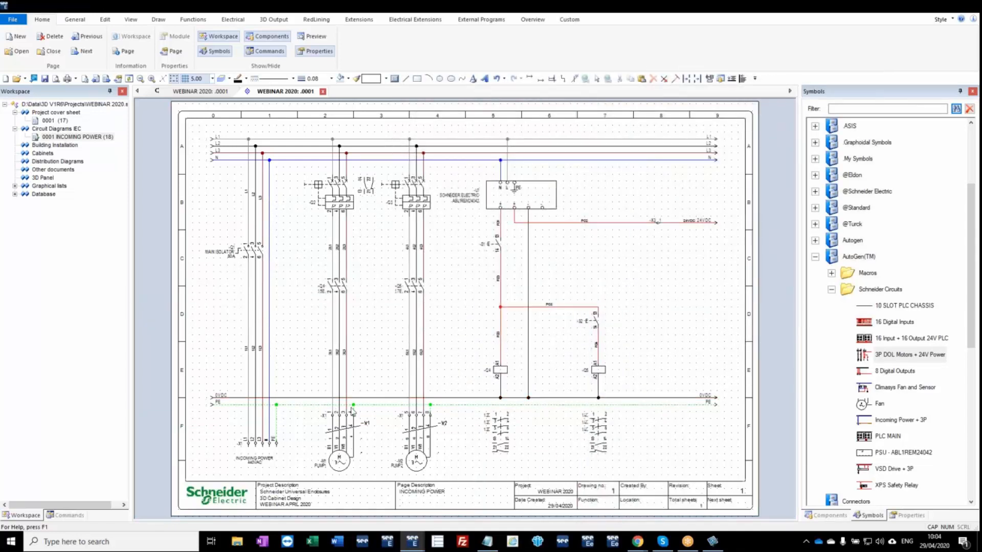
Add a Circuit Diagrams IEC page 2 with VSD as its first description line.
right_click(66, 129)
click(105, 137)
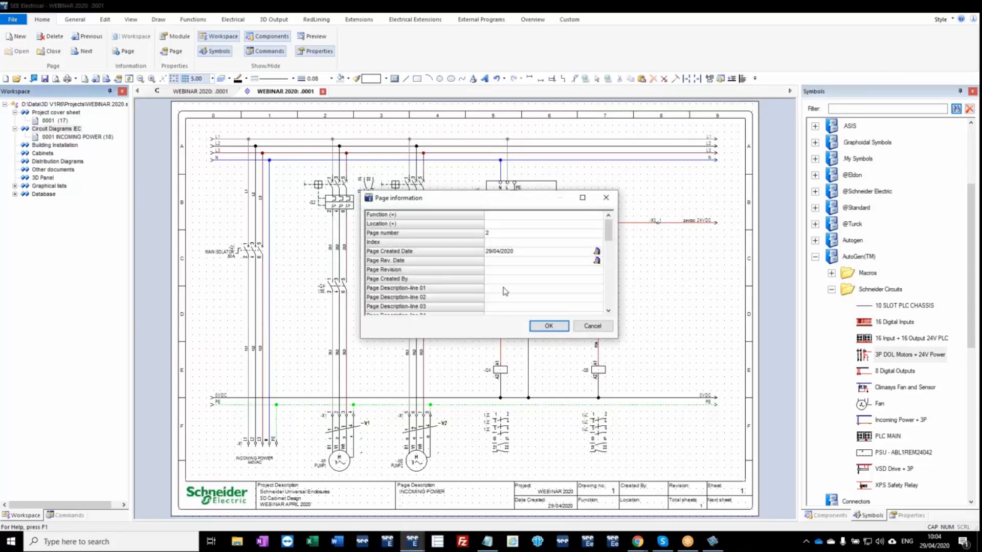
click(504, 289)
text(VSD)
key(Return)
key(Return)
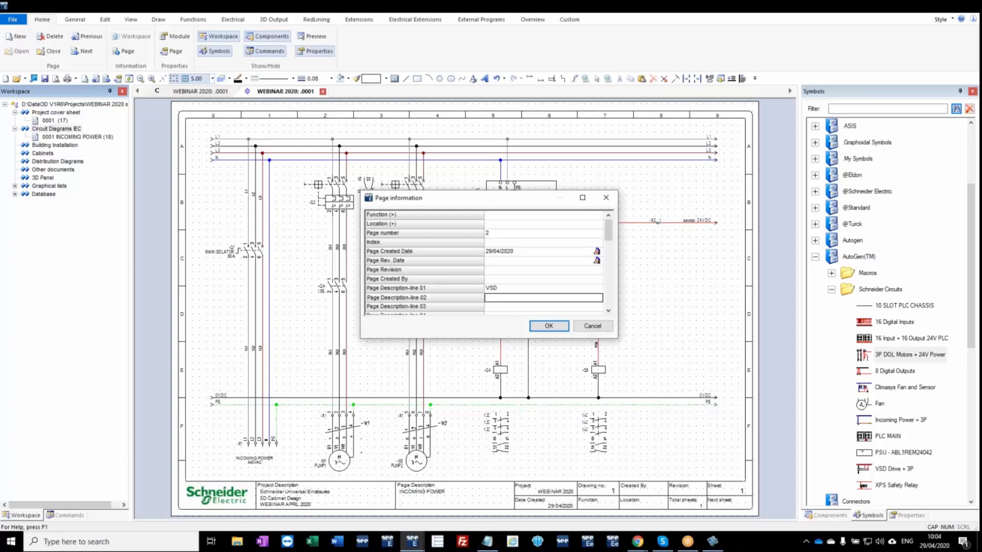
Insert the VSD Drive + 3P circuit on the VSD page at X 0, Y 0, keeping the default terminal properties.
click(892, 470)
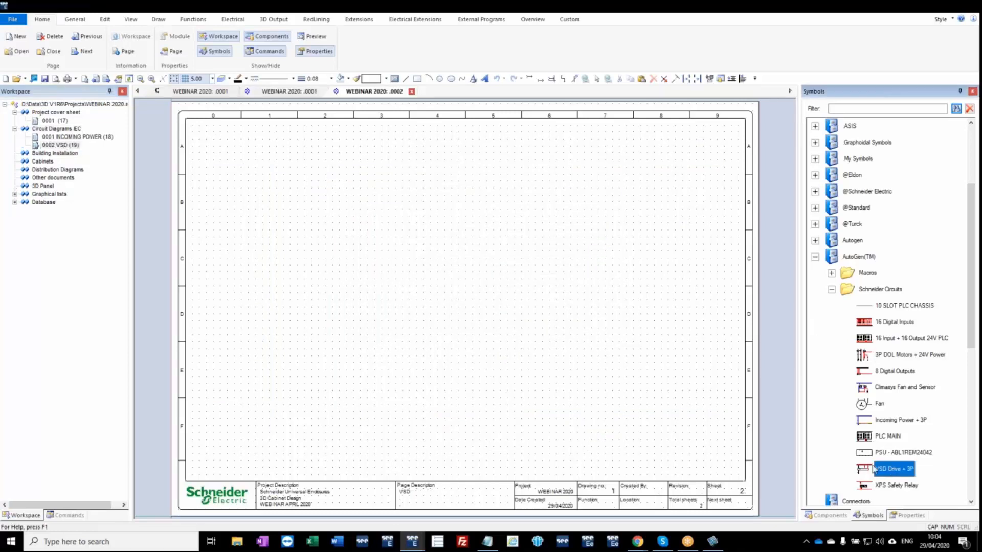
key(space)
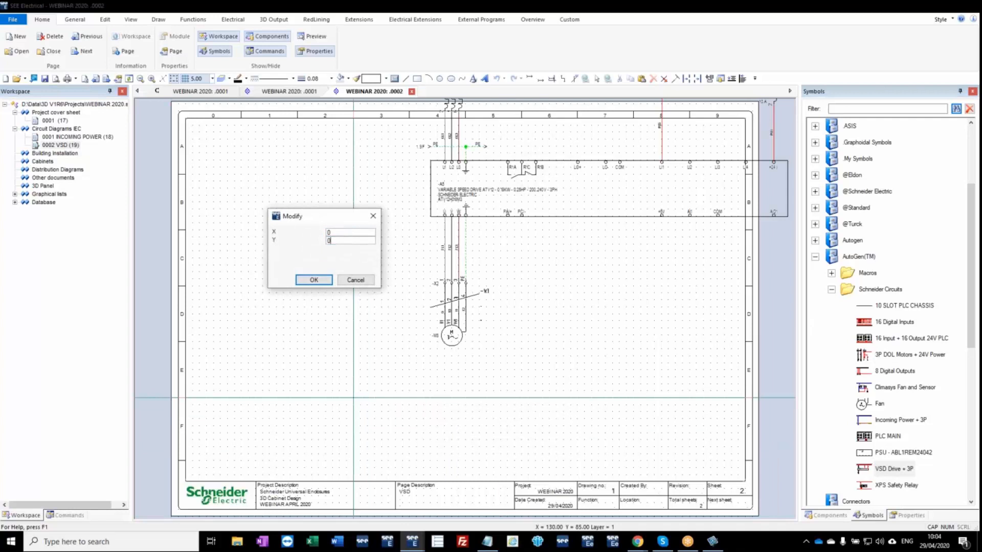
key(Return)
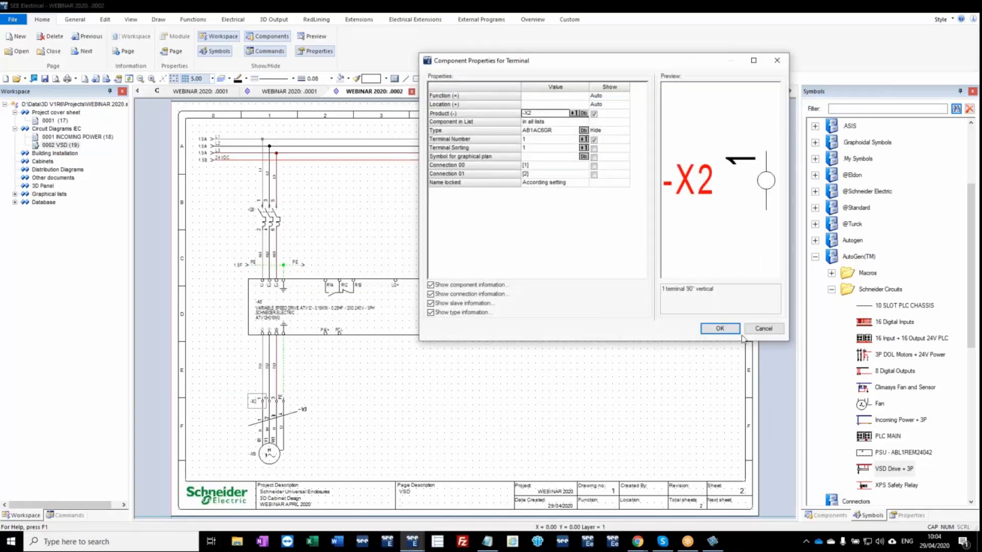
click(763, 329)
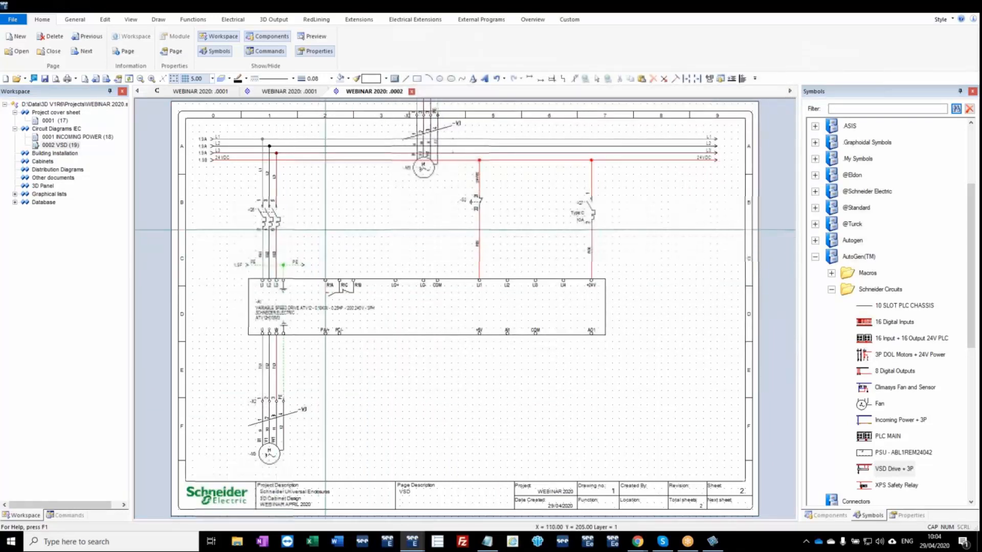
Add a Circuit Diagrams IEC page 3 with SAFETY RELAY as its first description line.
right_click(79, 130)
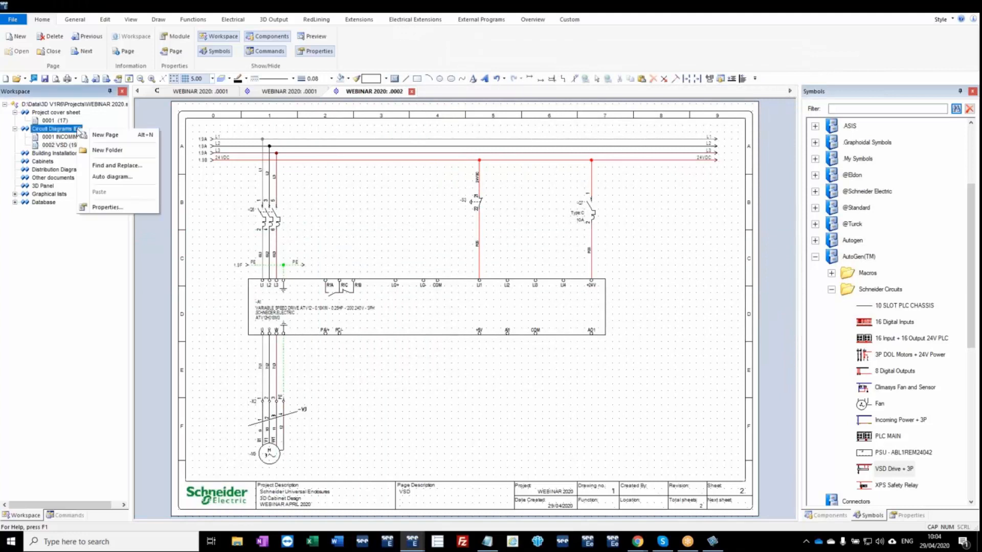
click(106, 135)
click(495, 290)
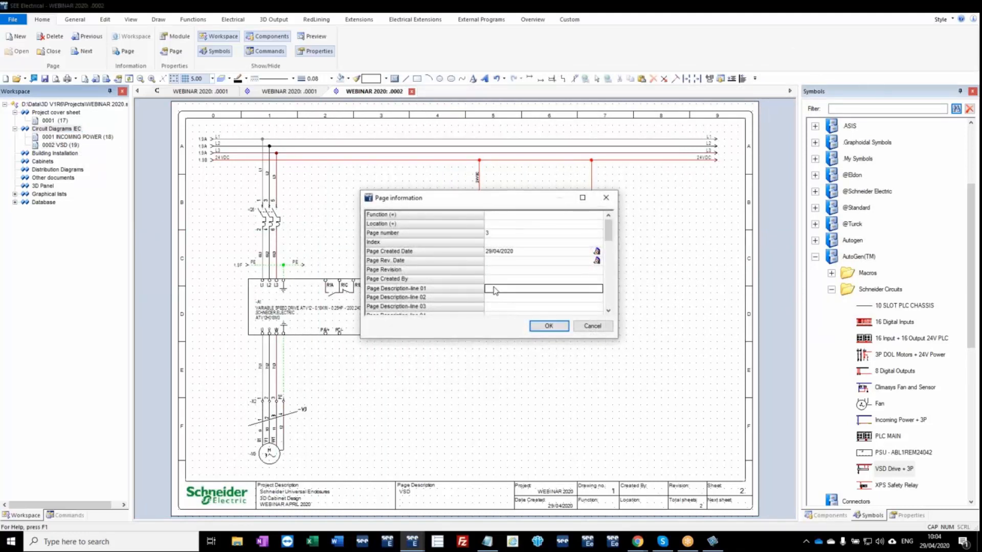
text(SAFETY R)
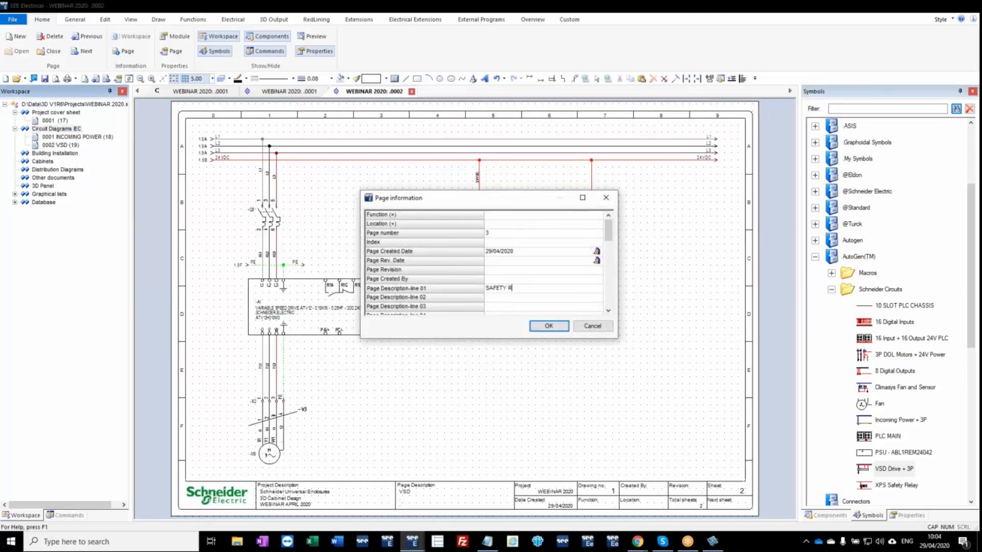
key(Return)
key(Return)
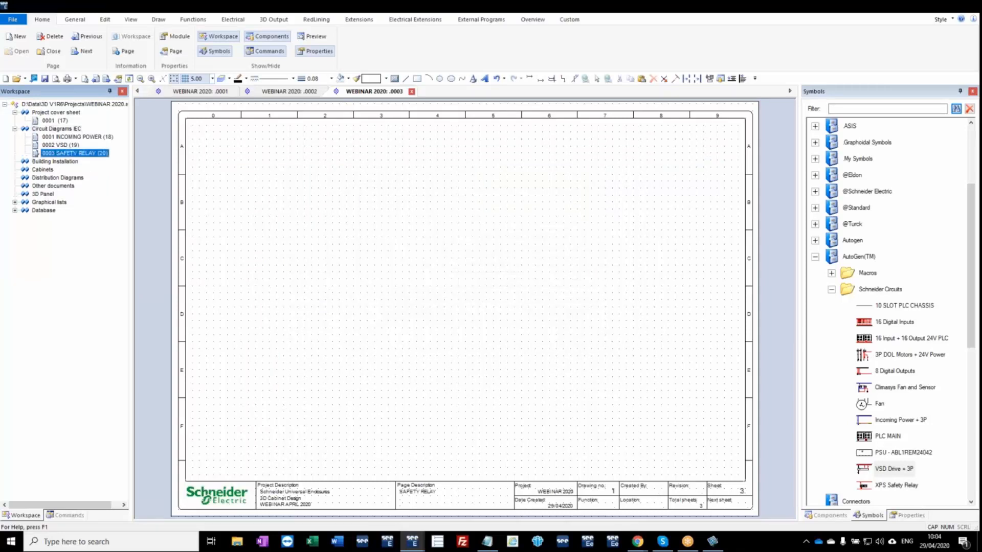
Insert the XPS Safety Relay circuit on the safety relay page at X 0, Y 0, keeping the default component properties.
click(890, 485)
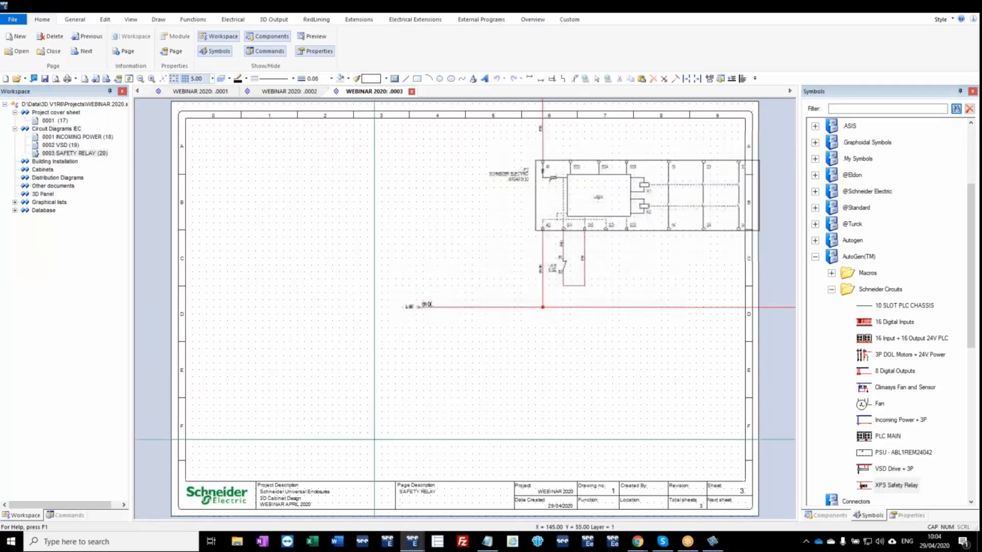
key(space)
text(0)
key(Tab)
text(0)
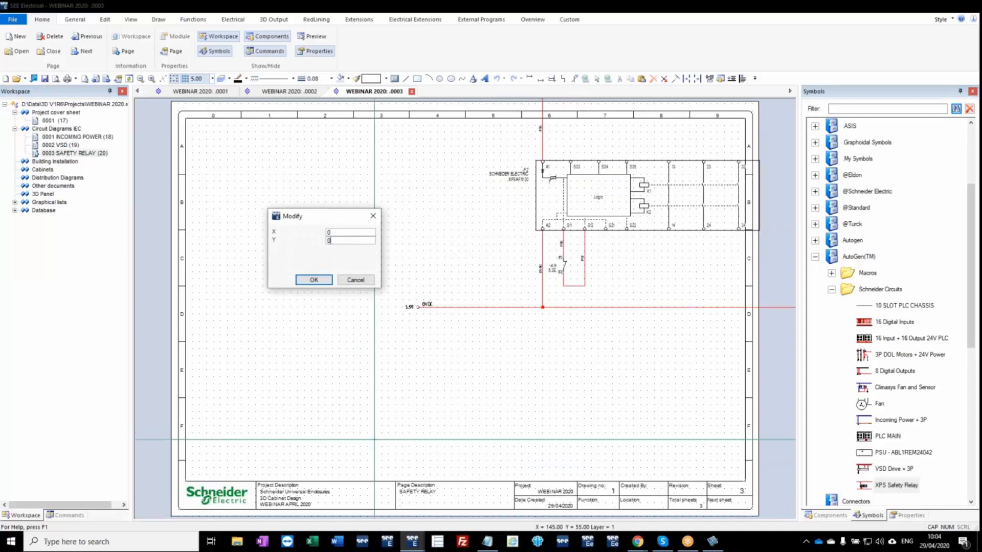
key(Return)
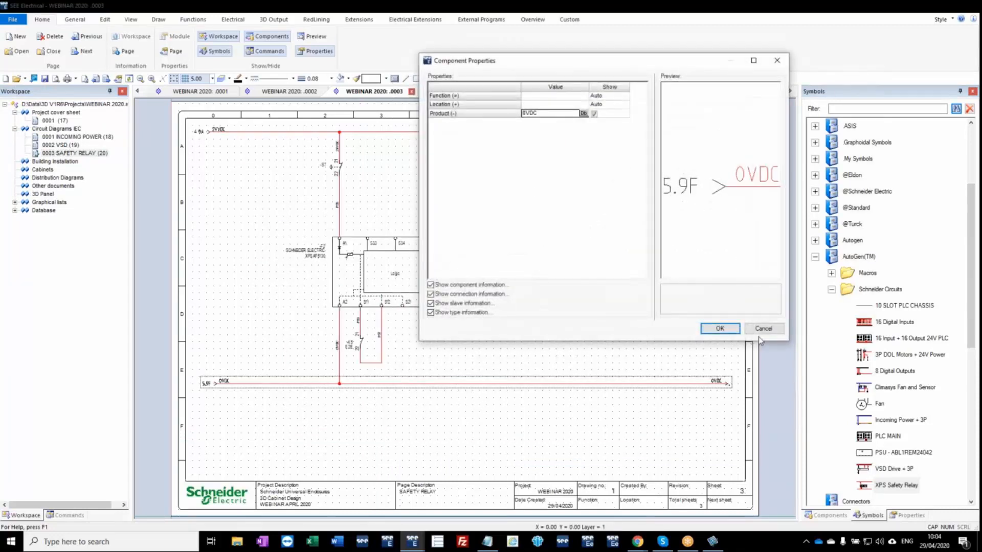
click(763, 329)
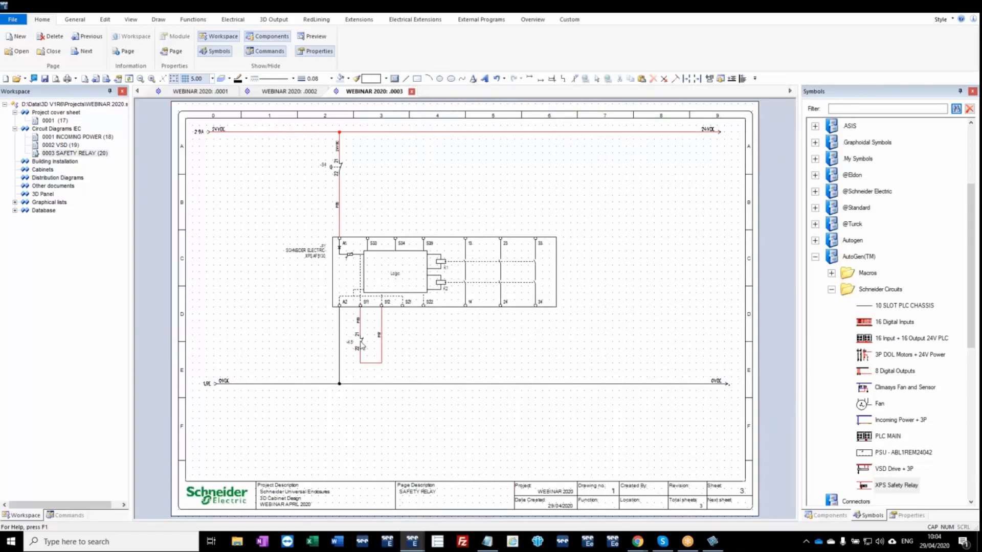
Assign the NC contact between S11 and S12 of the safety relay to the existing product -Q4.
double_click(361, 347)
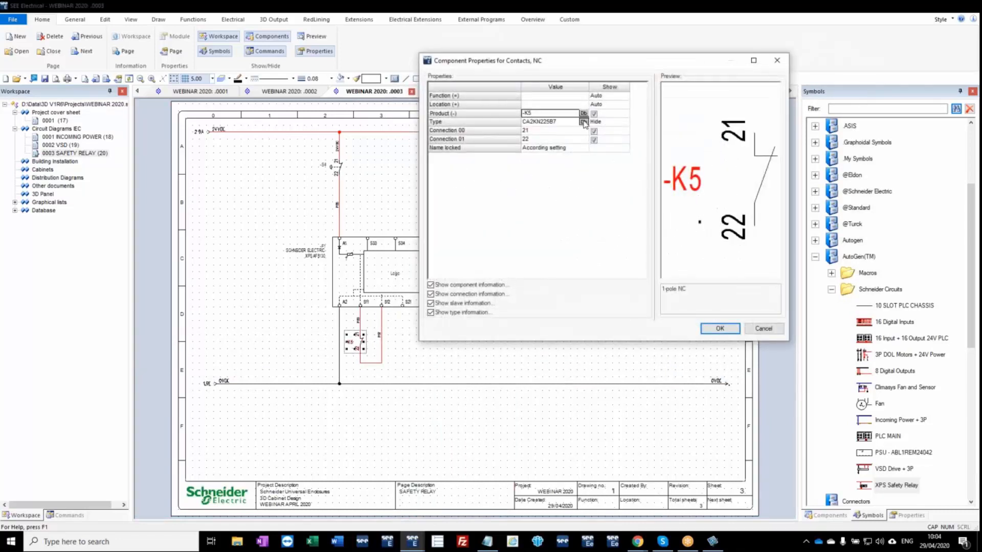
click(583, 114)
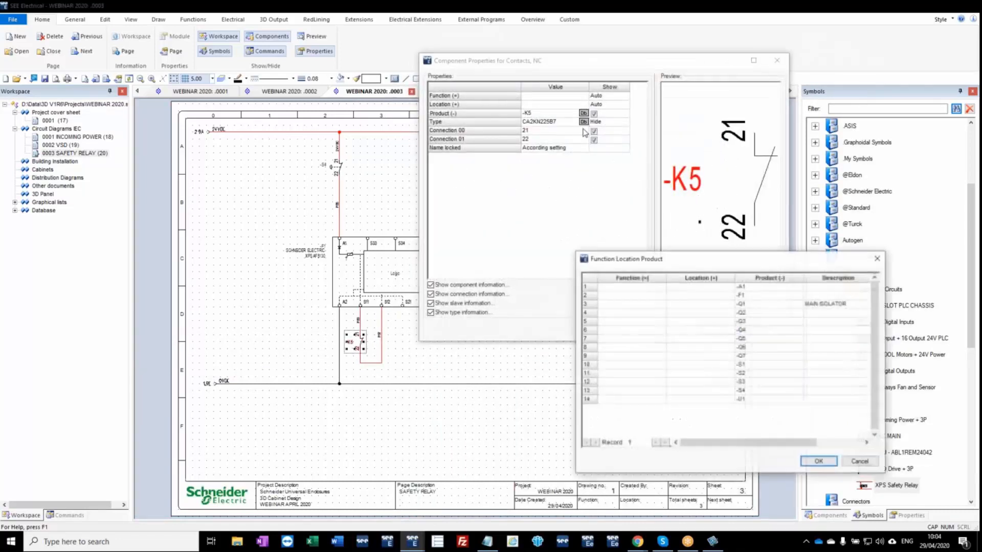
click(730, 330)
click(819, 462)
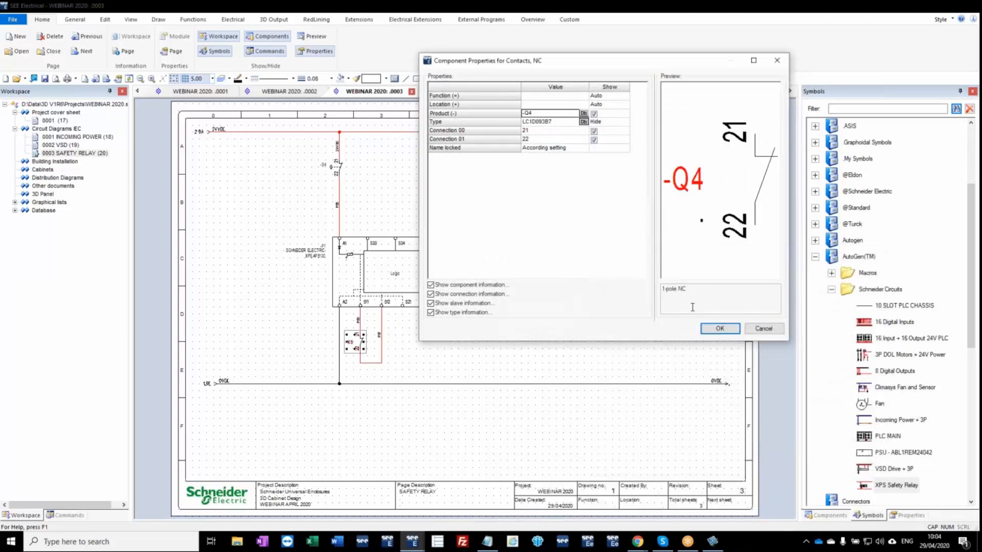
click(726, 328)
Follow the -Q4 contact's cross-reference to its coil on the incoming power page and examine the contact mirror below it.
scroll(350, 353, up, 3)
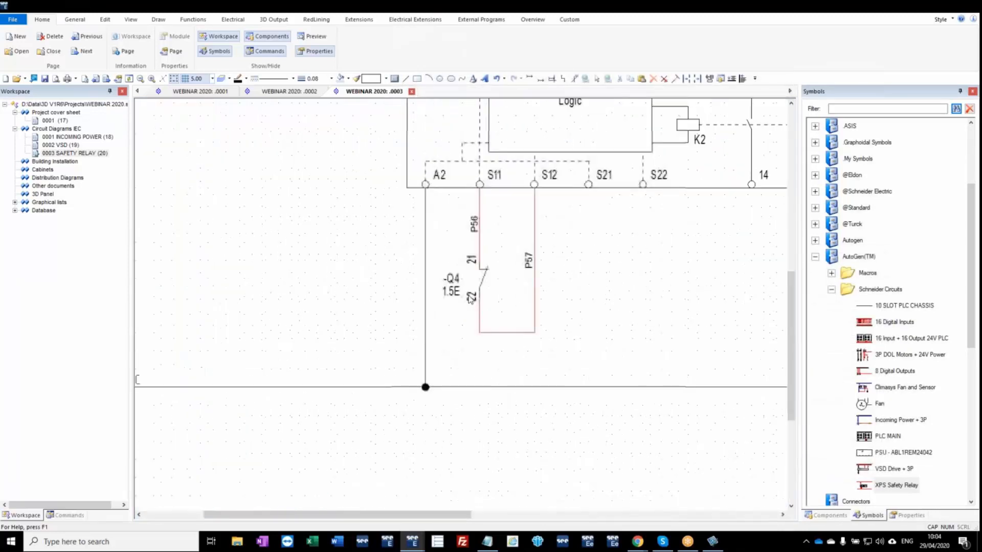
double_click(464, 295)
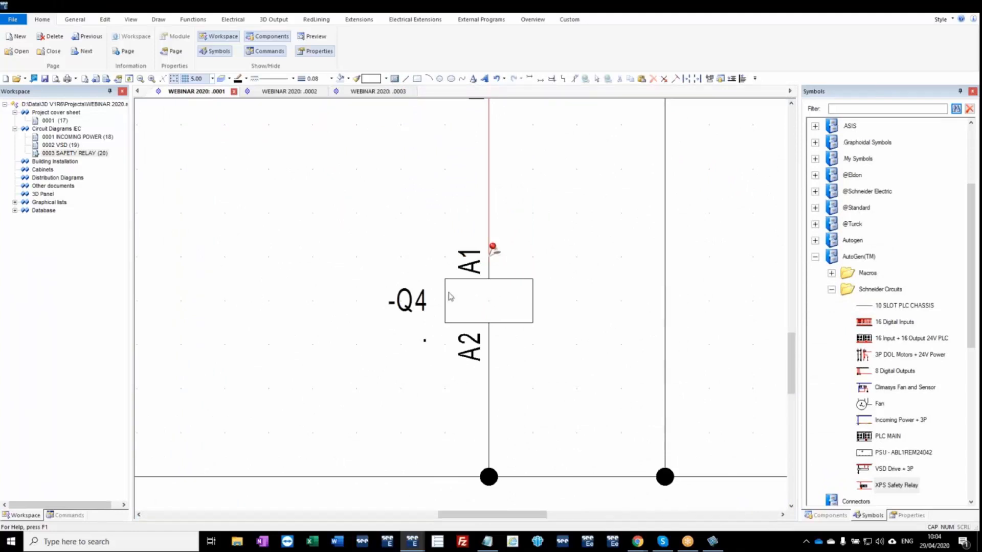
scroll(464, 314, down, 3)
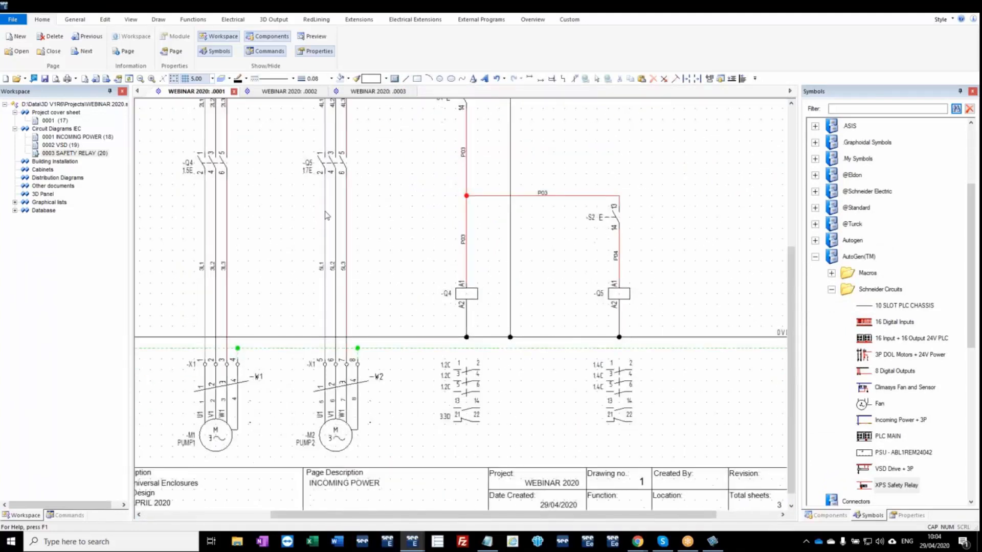
Add a Circuit Diagrams IEC page 4 with PLC MAIN as its first description line.
right_click(75, 129)
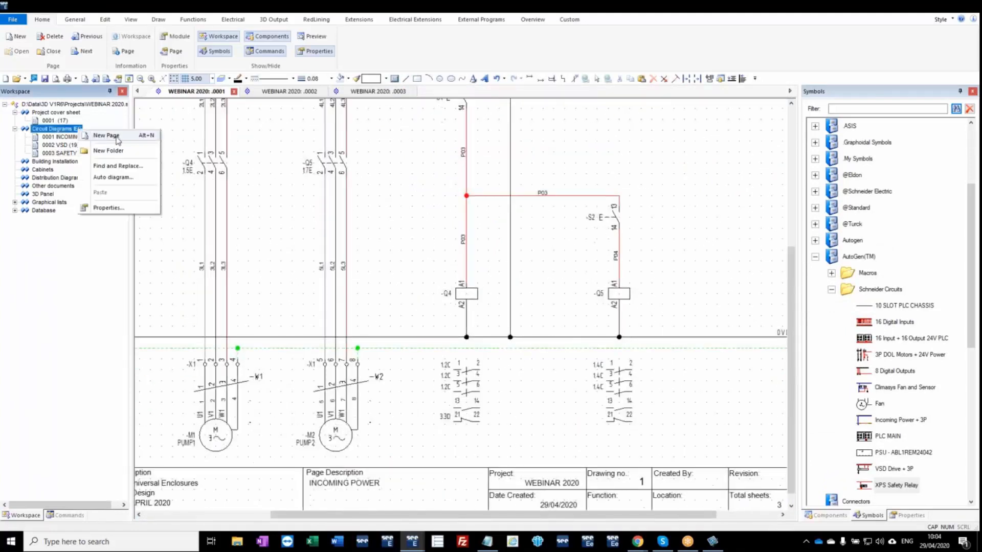
click(117, 137)
click(505, 290)
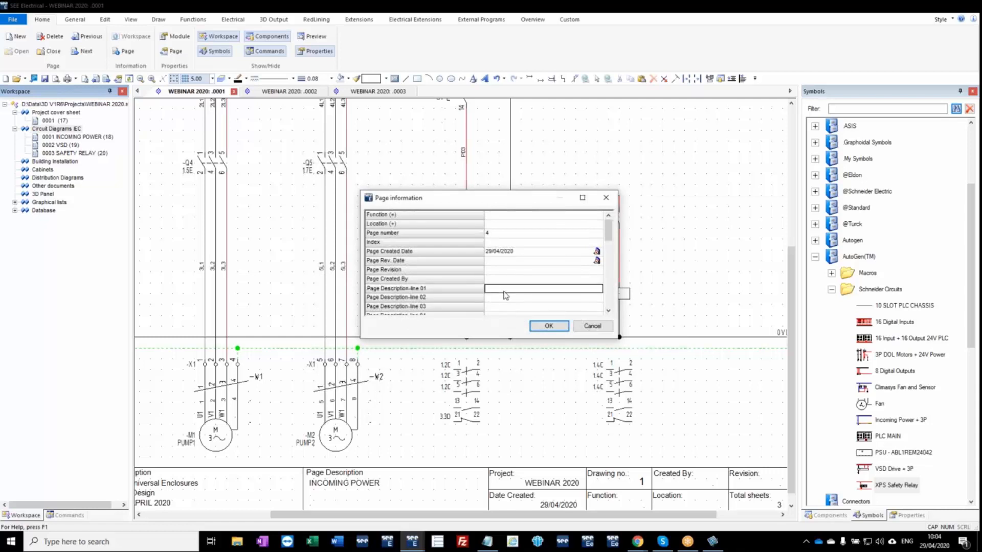
text(PLC MAIN)
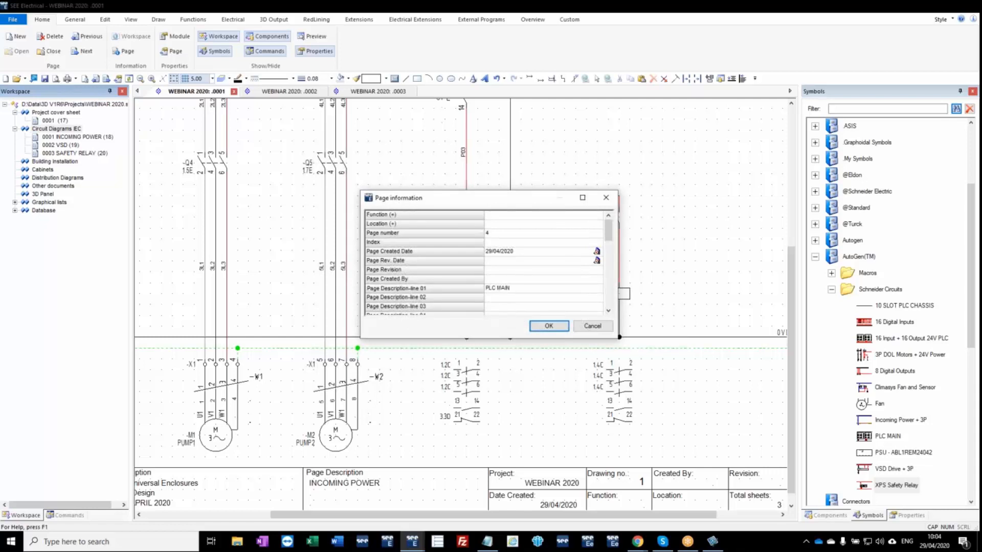
key(Return)
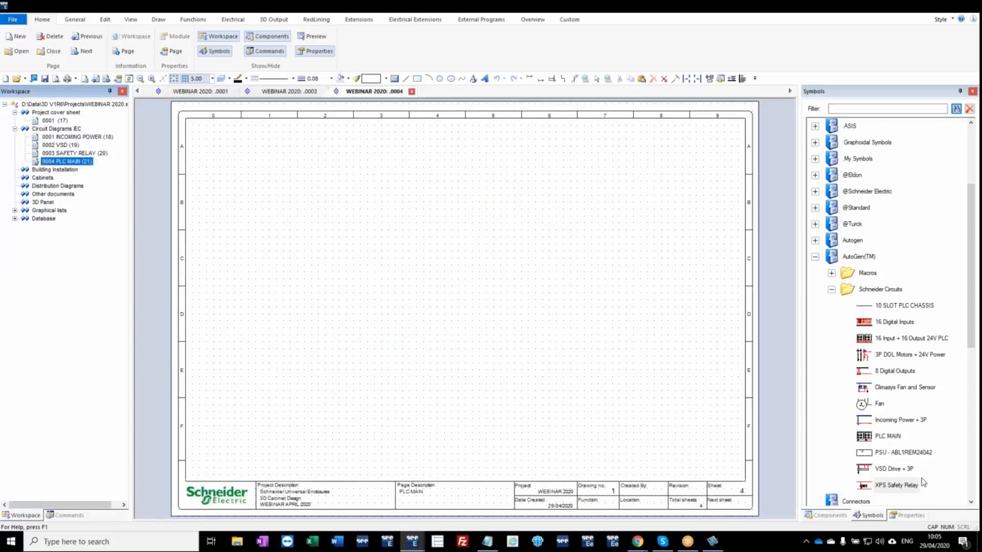
Insert the PLC MAIN circuit on the PLC main page at X 0, Y 0, keeping the default component properties.
drag(887, 436, 578, 426)
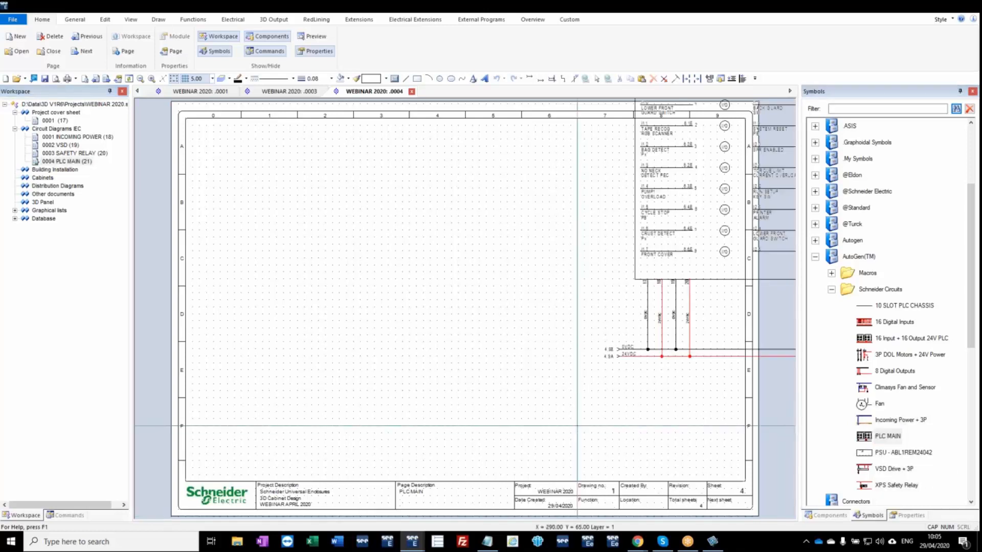
key(space)
text(0)
key(Tab)
text(0)
key(Return)
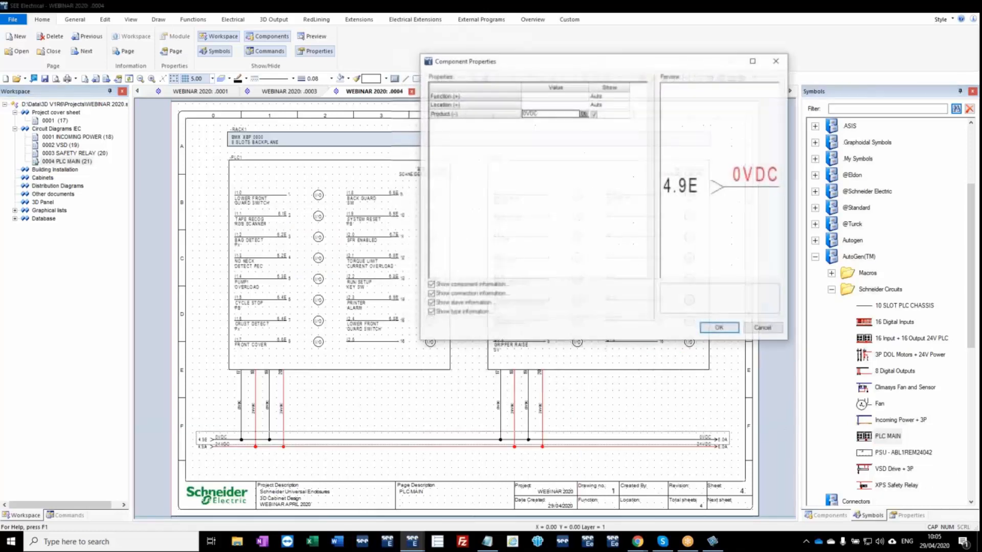
click(764, 328)
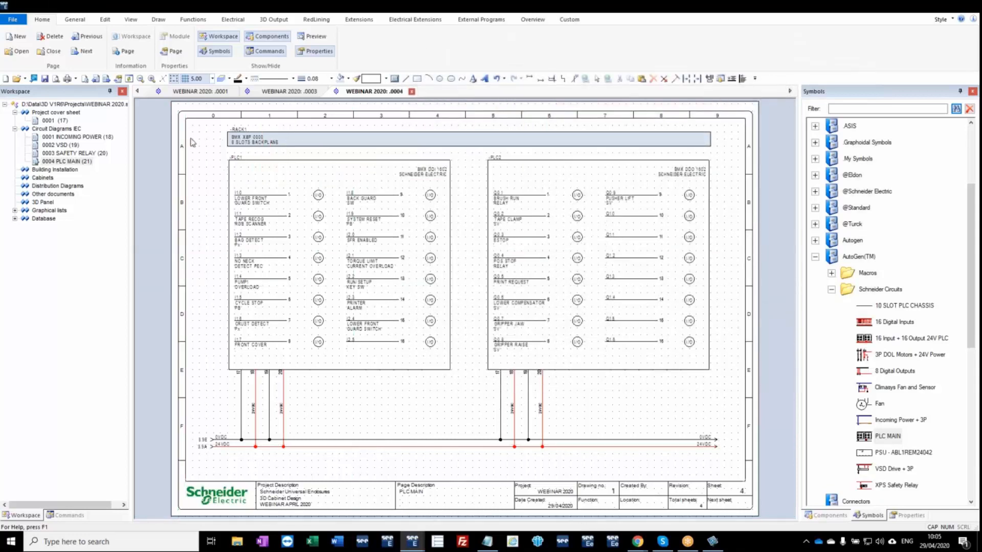
Add a Circuit Diagrams IEC page 5 with PLC INPUTS as its first description line.
right_click(76, 130)
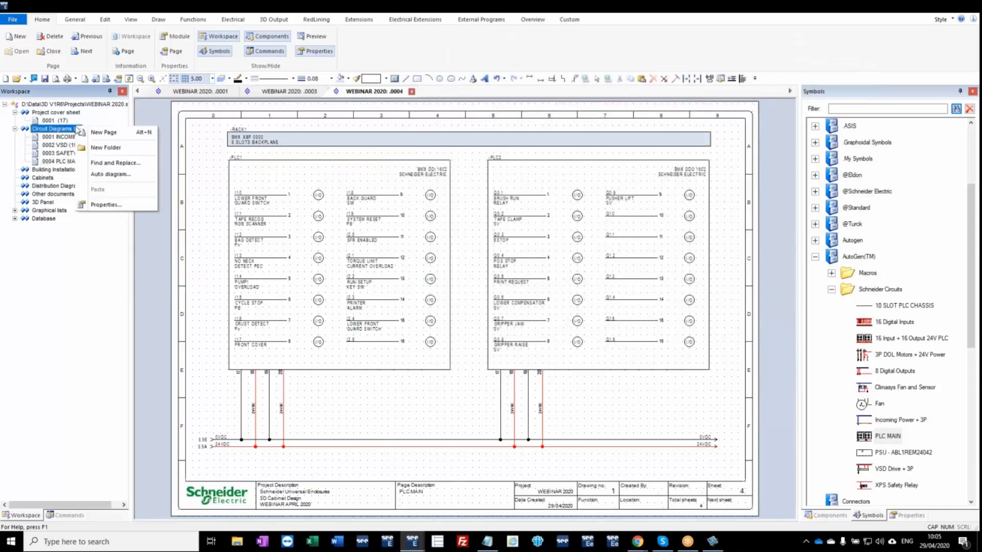
click(114, 133)
click(527, 289)
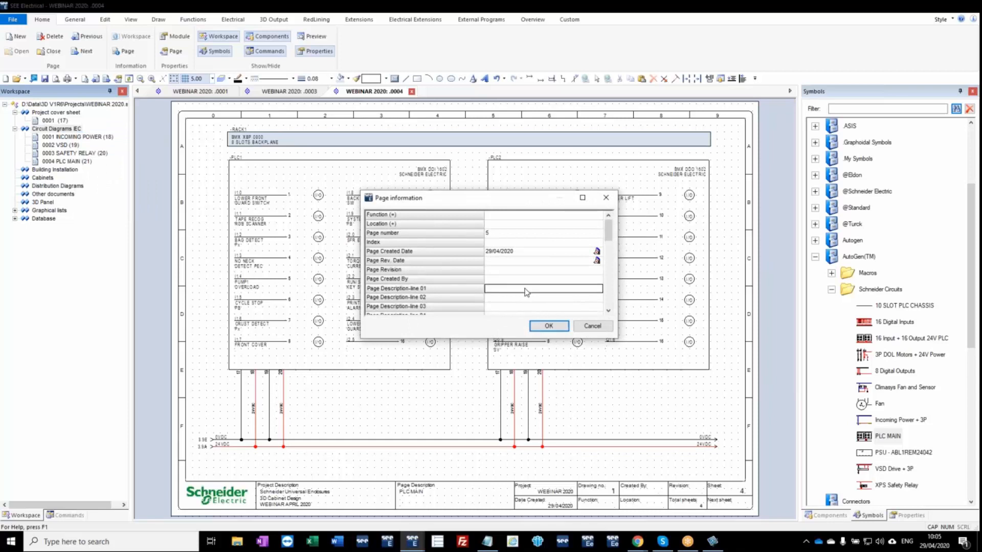
text(PLC INPUTS)
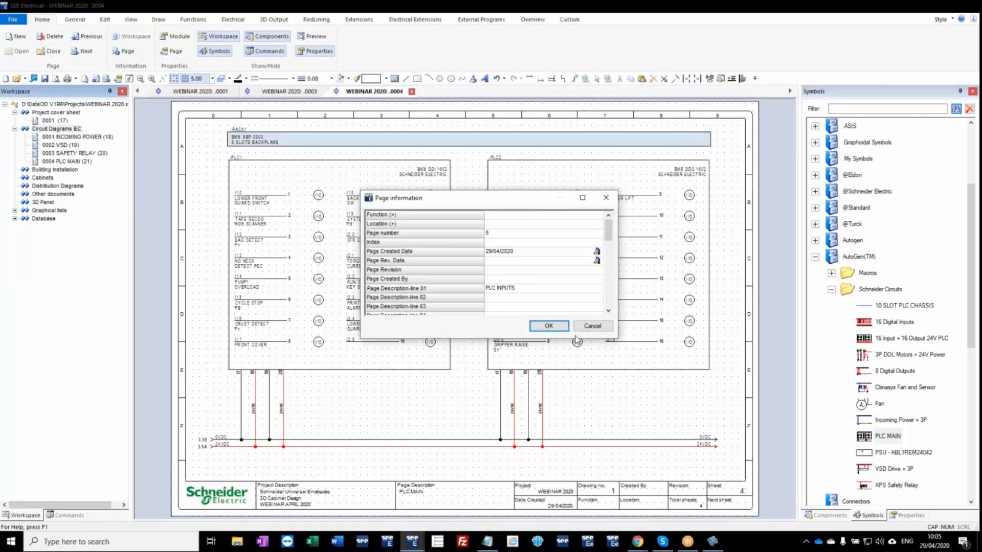
click(549, 326)
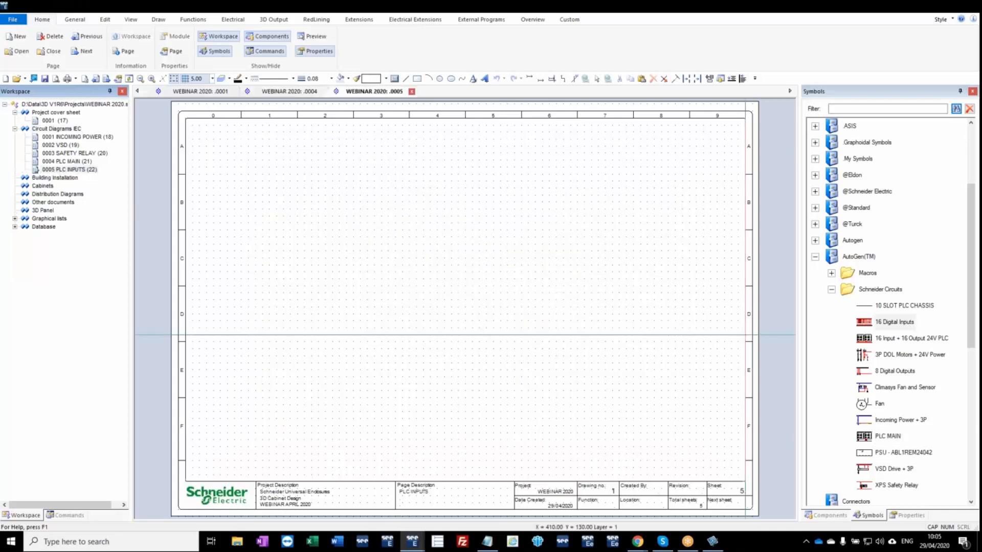
Insert the 16 Digital Inputs circuit on the PLC inputs page at X 0, Y 0, keeping the default terminal properties.
key(space)
text(0)
key(Tab)
text(0)
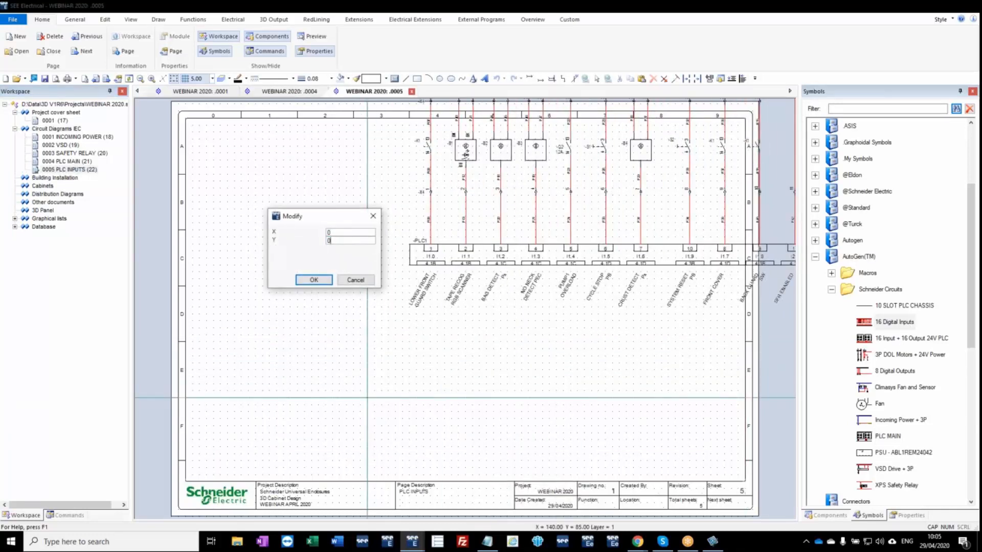
key(Return)
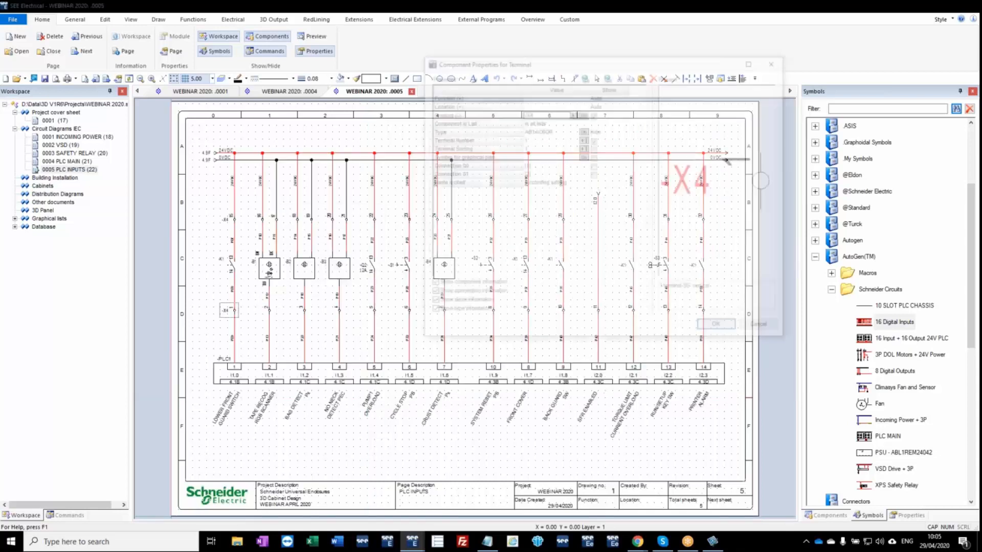
click(762, 329)
click(762, 329)
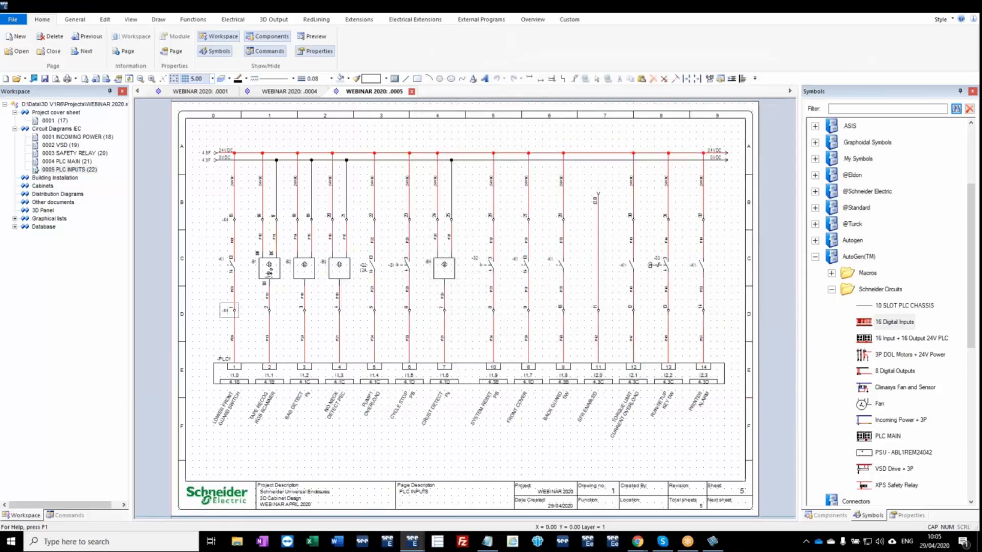
Follow the cross-reference of PLC input I1.0 from the PLC inputs page to -PLC1 on the PLC main page.
scroll(465, 304, up, 3)
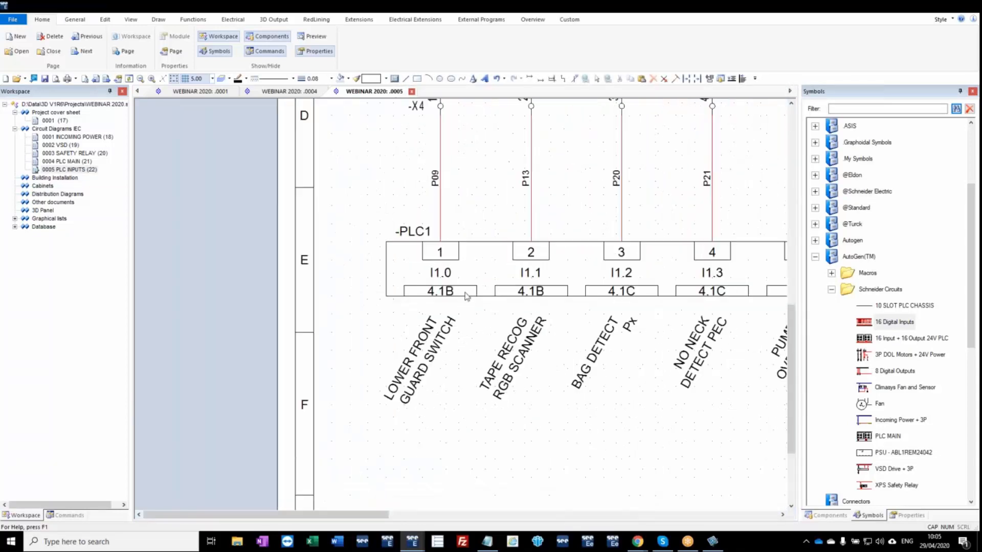
double_click(450, 292)
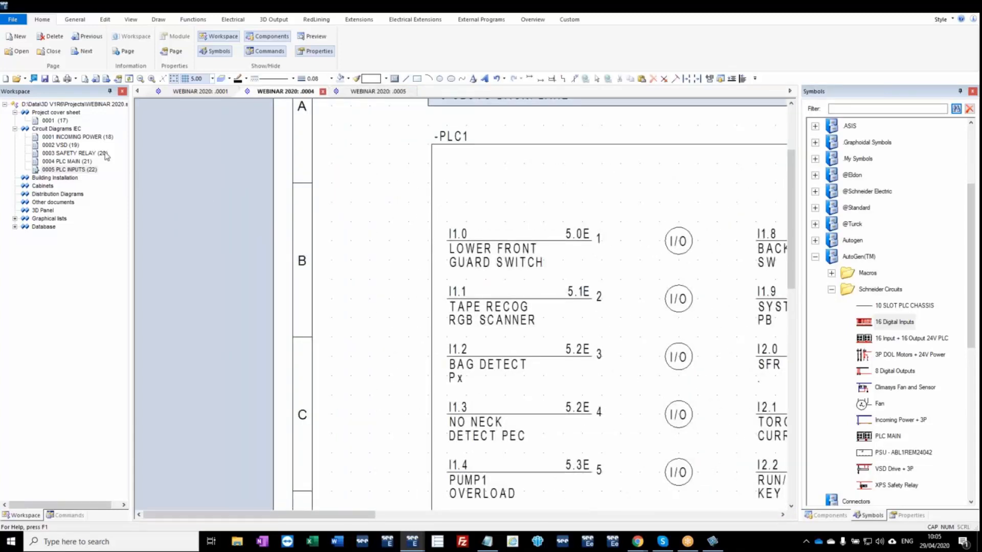
Add a Circuit Diagrams IEC page 6 with THERMAL CALCULATION as its first description line.
right_click(67, 130)
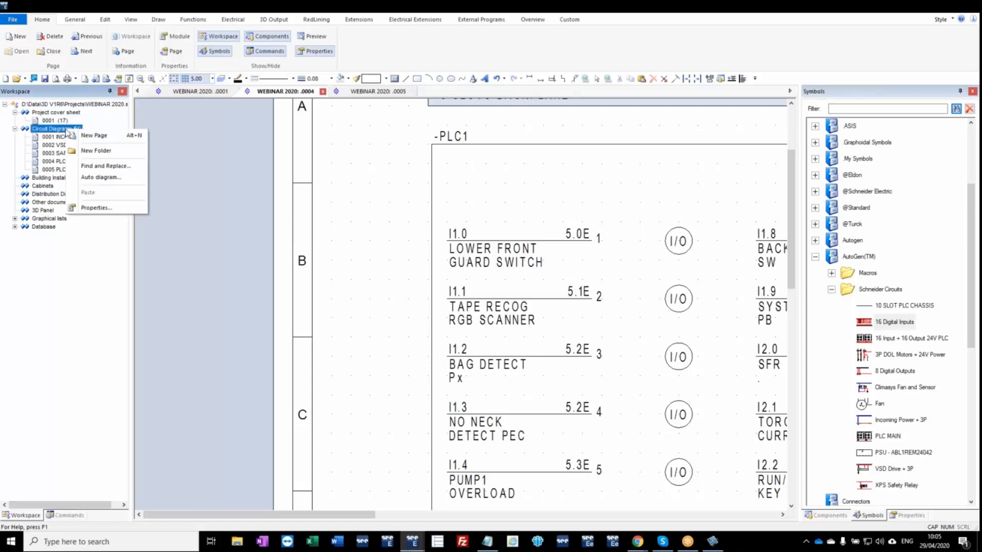
click(92, 135)
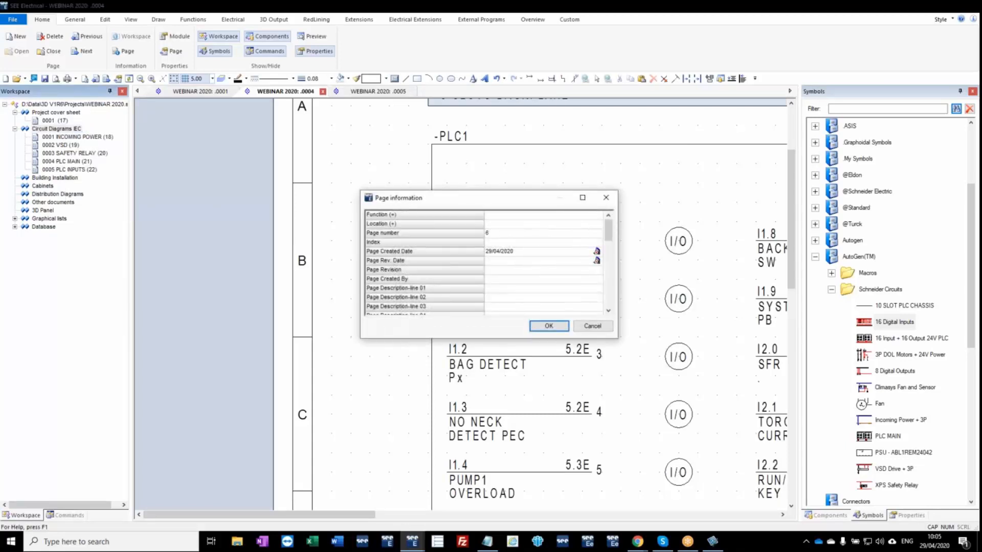
click(486, 289)
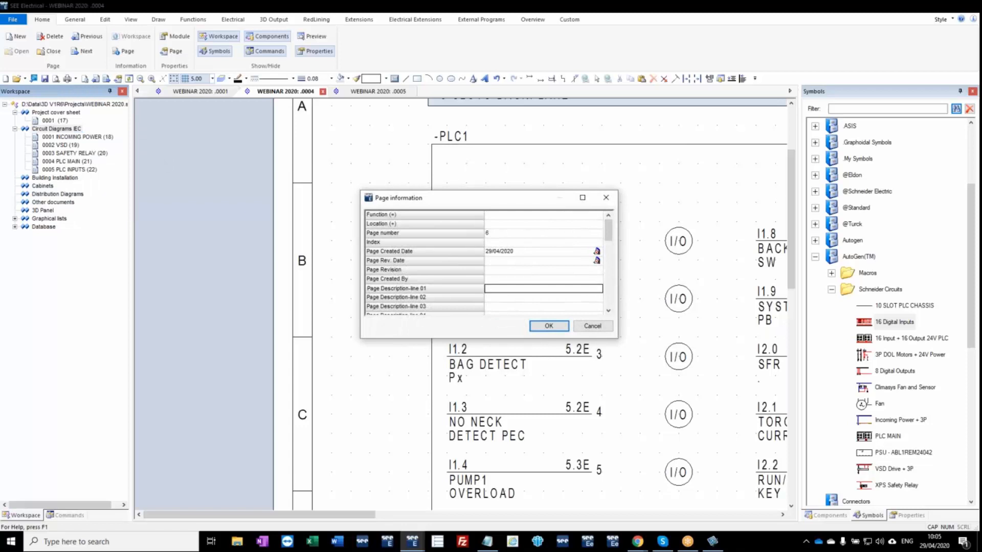
text(THERMAL CALCULATION)
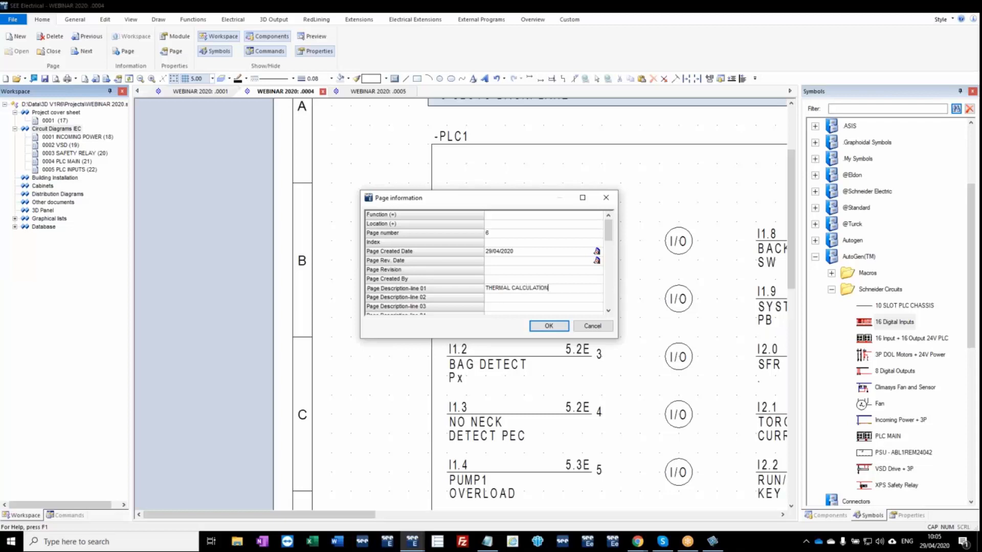
key(Return)
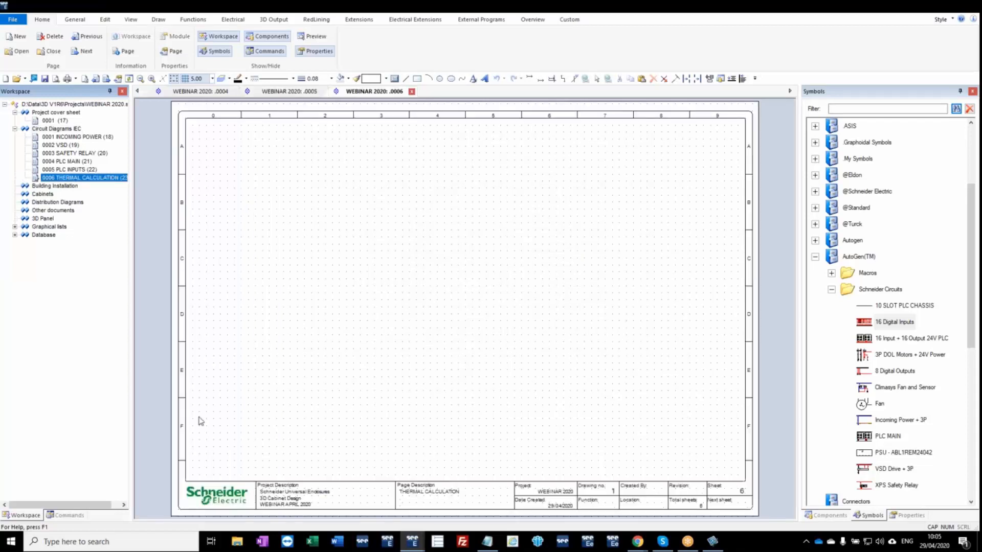
Load the Panel Thermal Dissipation Calculation page template onto the empty thermal calculation page.
click(67, 516)
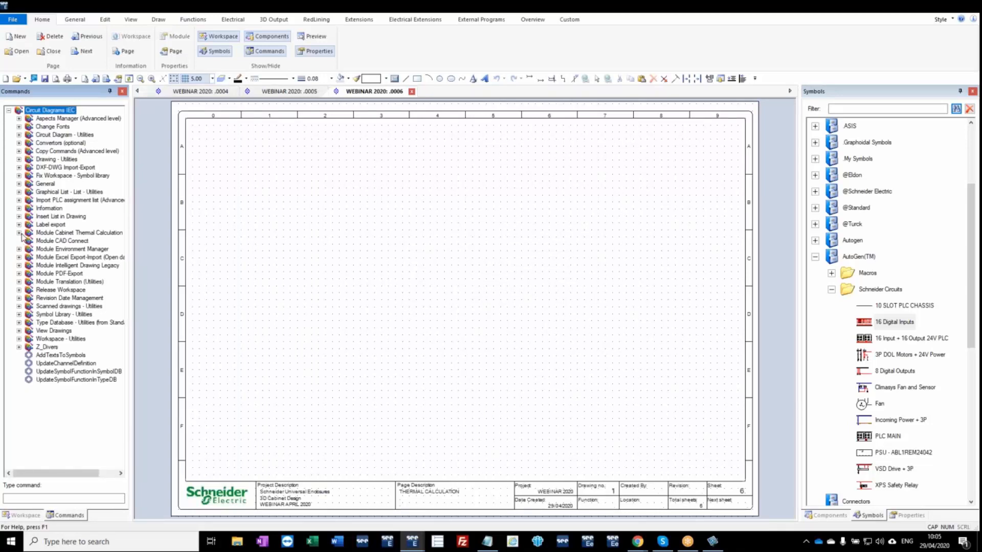
click(24, 78)
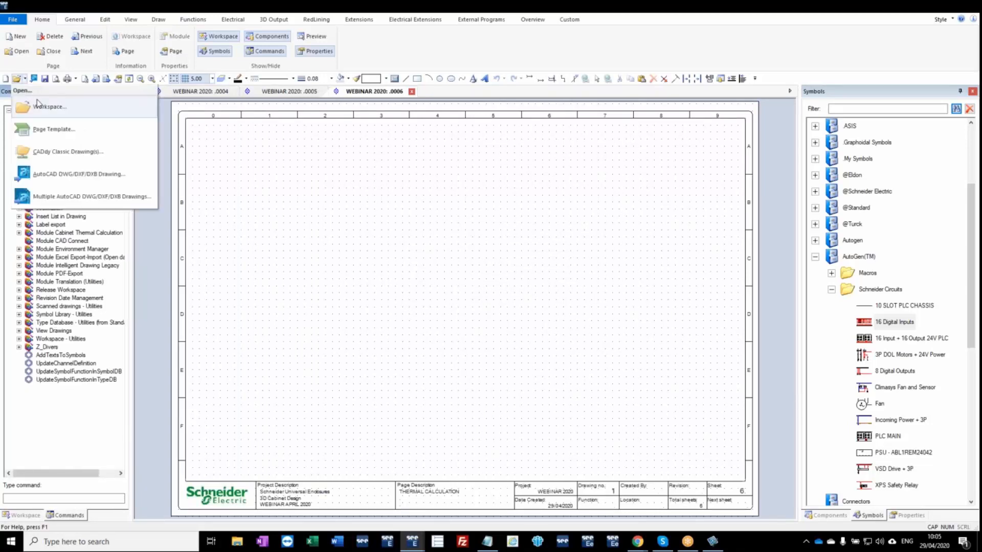
click(45, 131)
click(451, 285)
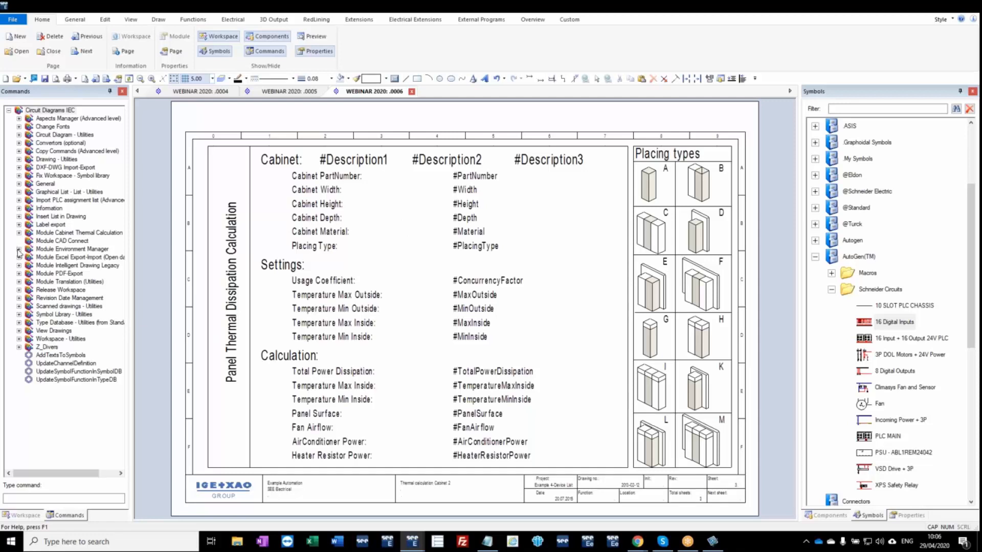
Run the PanelThermalDissipation command with the Standard configuration and accept the equipment list, continuing past items lacking a part number or consumption.
click(19, 232)
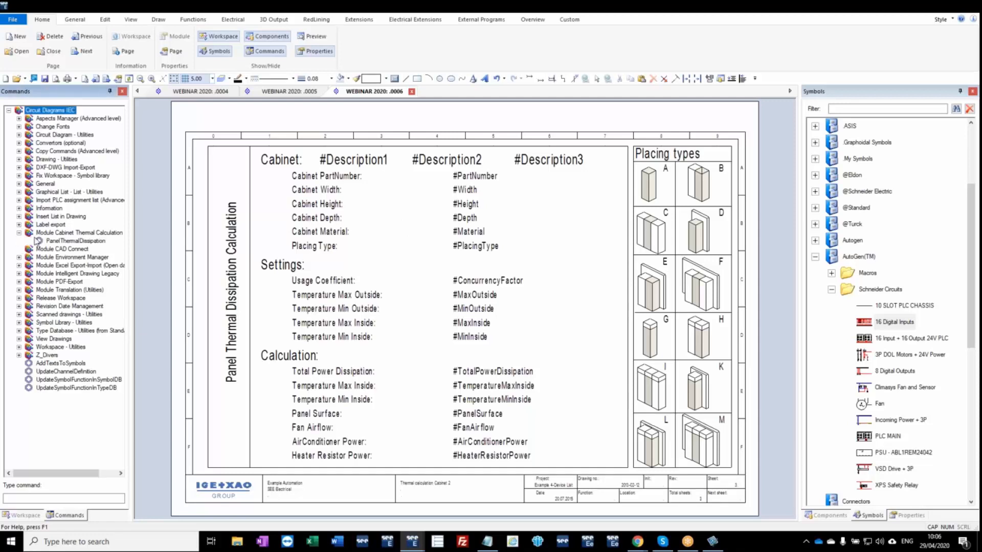
click(60, 241)
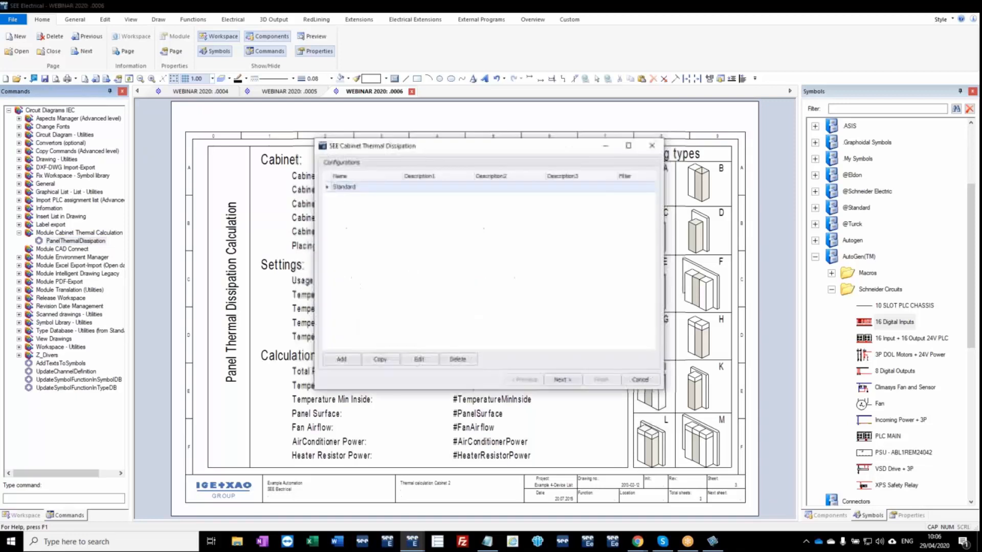
click(562, 381)
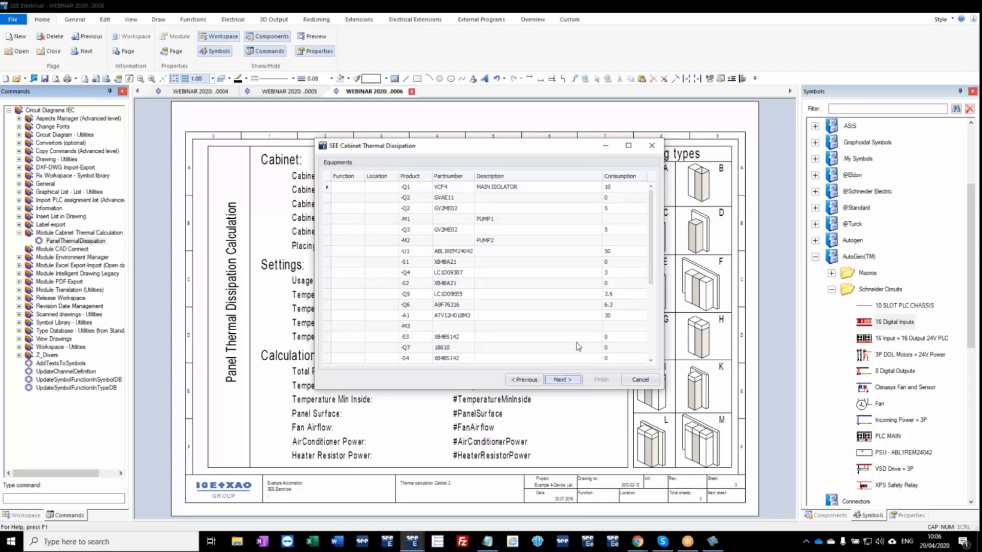
click(569, 382)
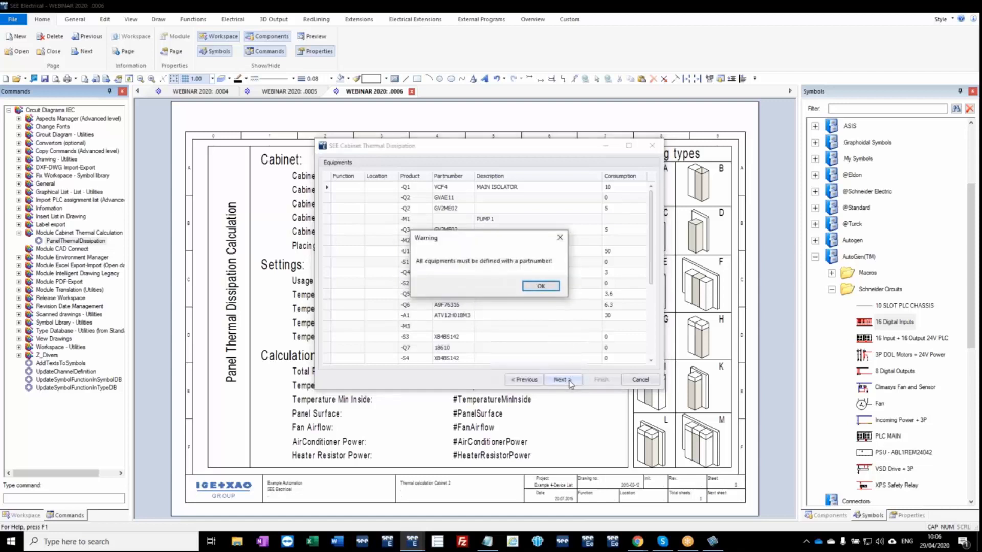
click(543, 289)
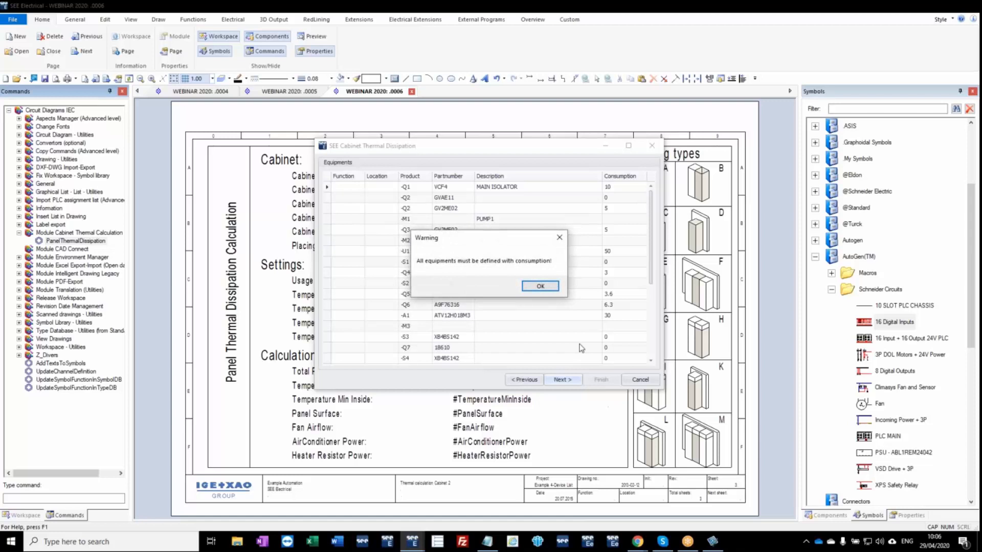
click(541, 287)
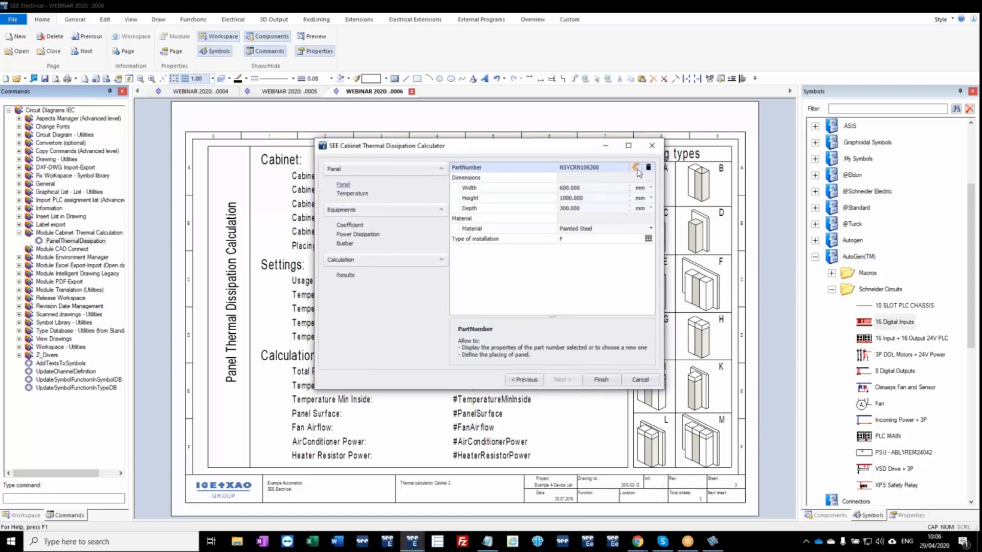
Set the panel's part number to enclosure NSYSF12640 and its type of installation to K, placed against a wall and covered top.
click(636, 168)
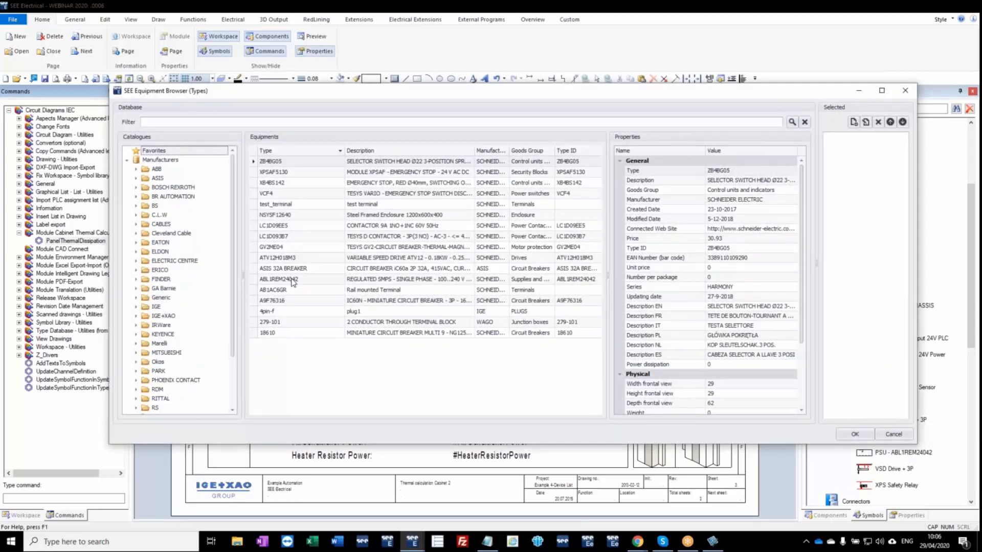
double_click(312, 218)
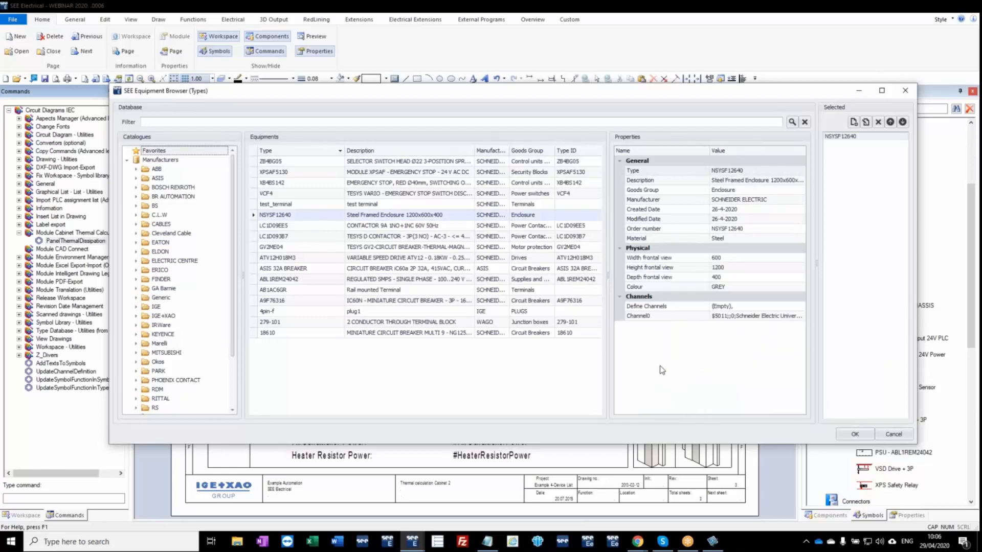
click(852, 434)
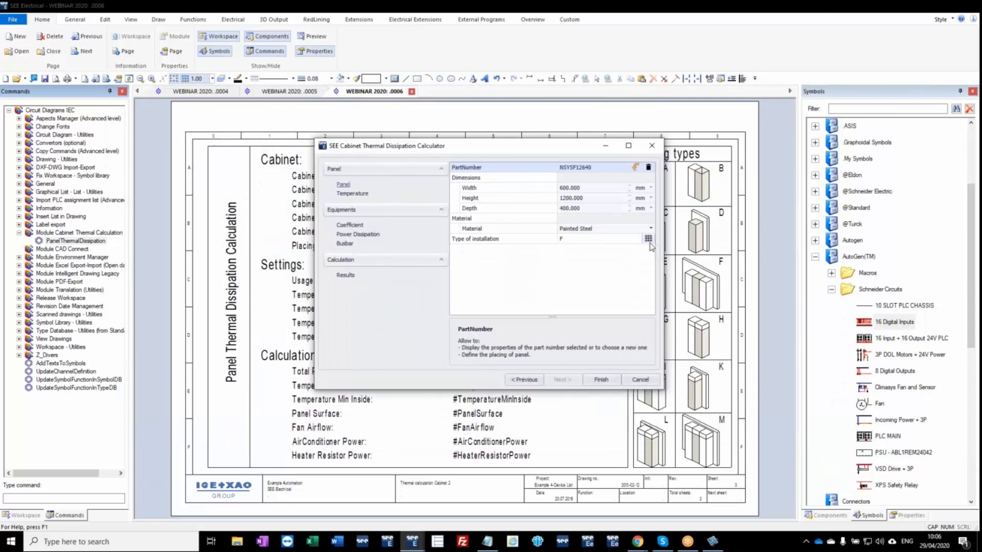
click(648, 239)
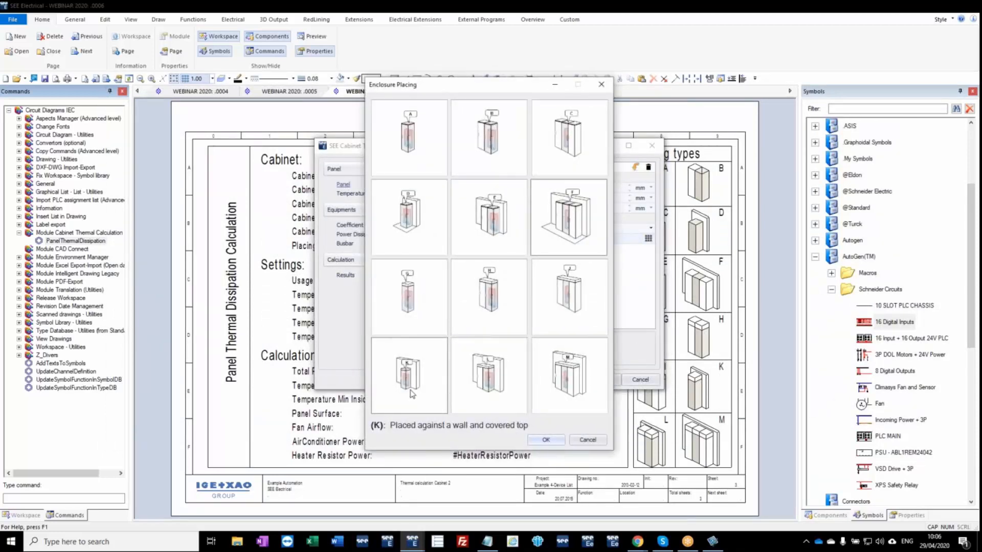
click(410, 380)
click(569, 376)
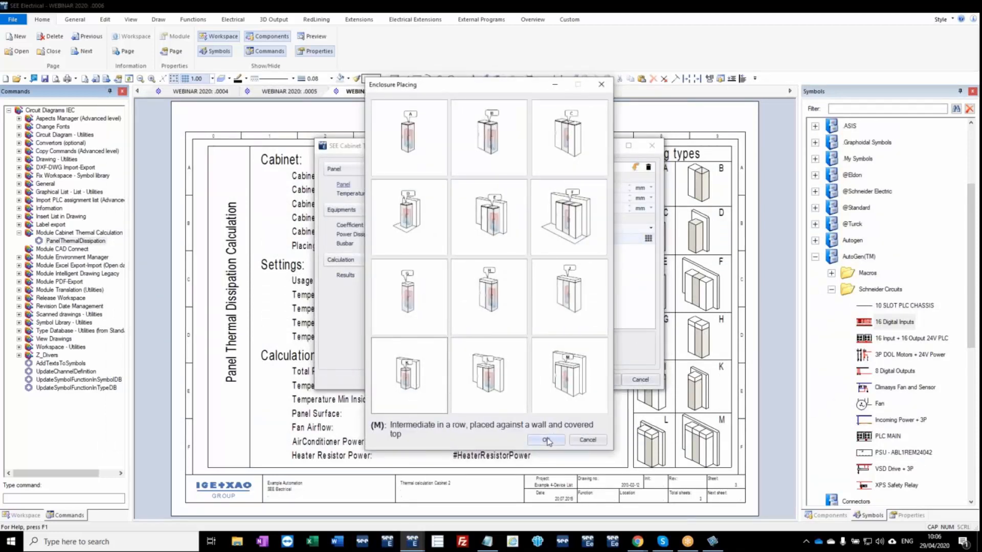
click(547, 440)
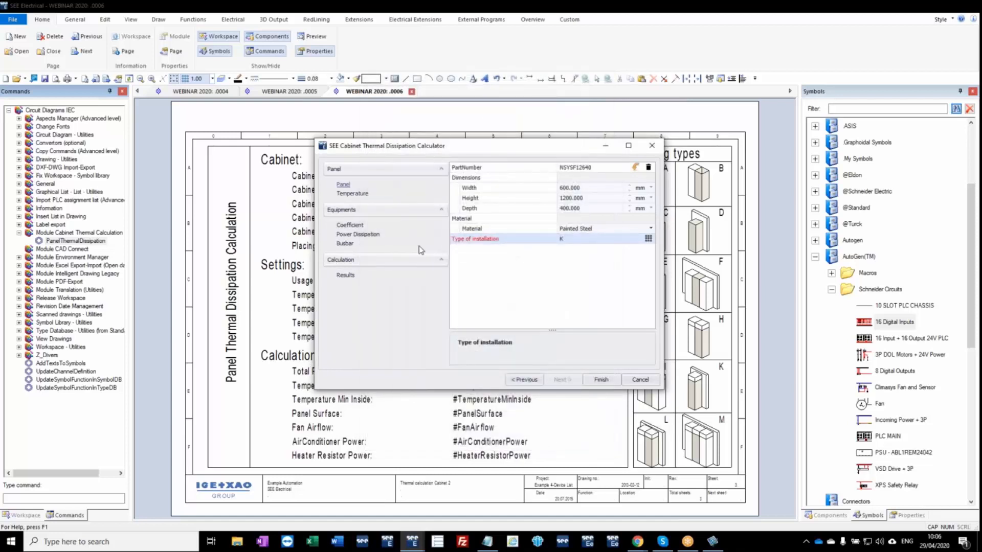
Review the temperature, coefficient, power dissipation, busbar and results data, and finish the calculation to fill in the thermal calculation page.
click(352, 194)
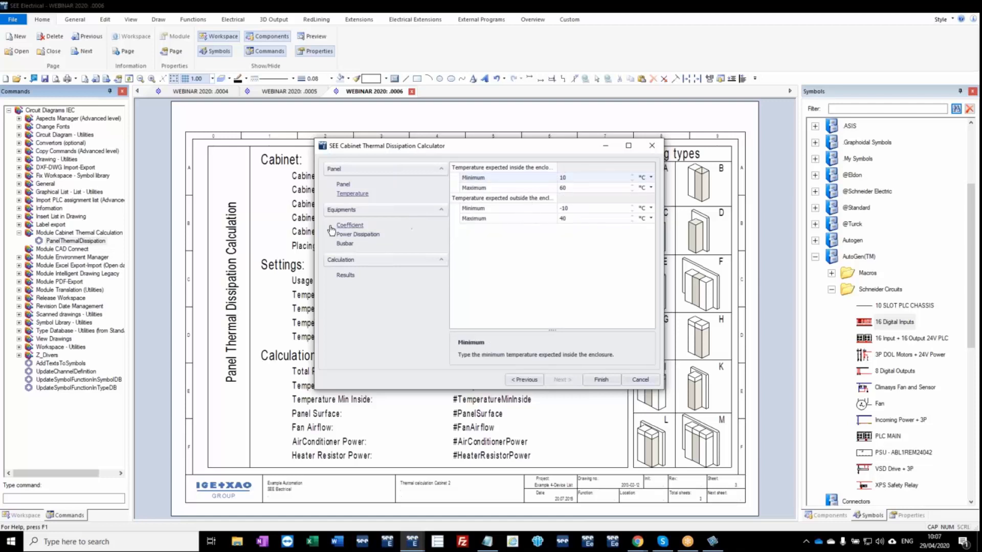
click(350, 225)
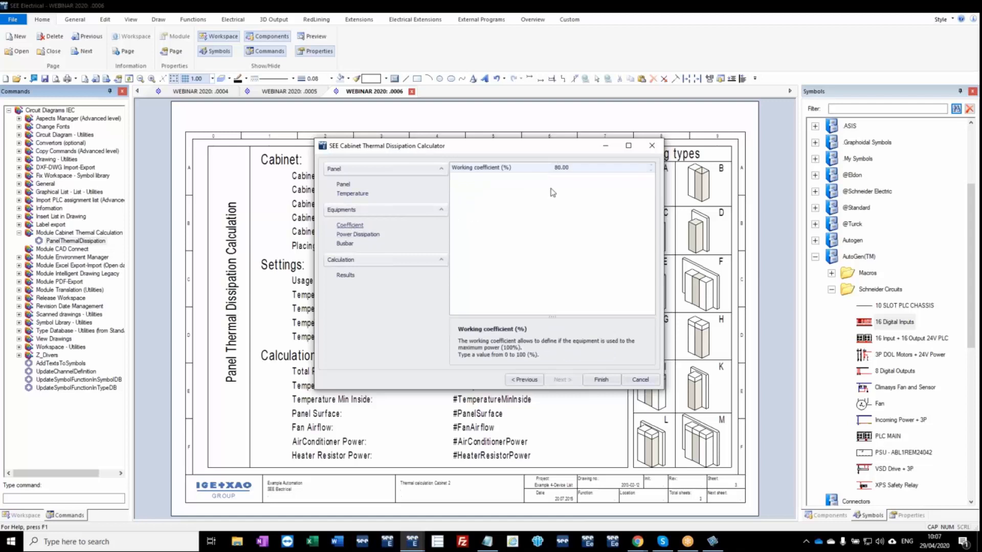
click(355, 234)
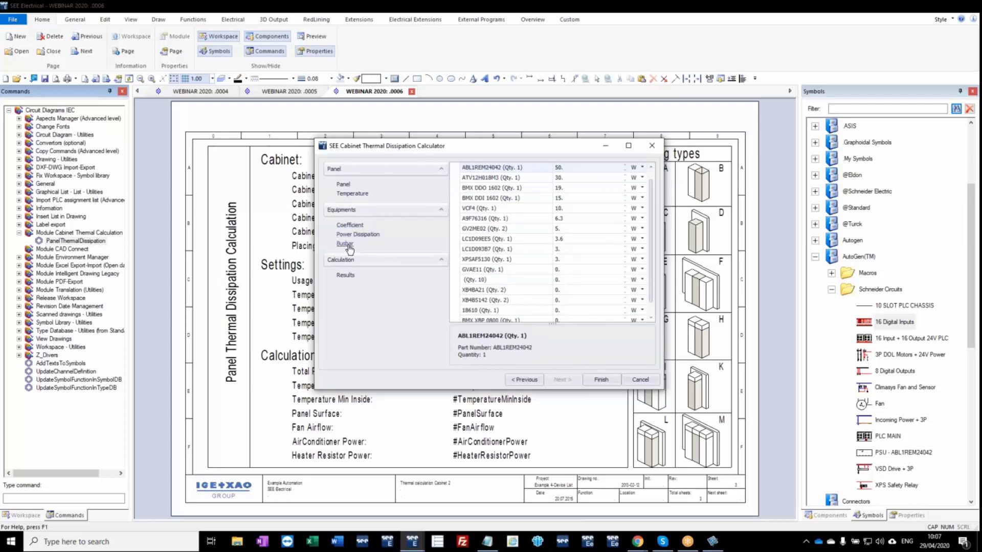
click(347, 246)
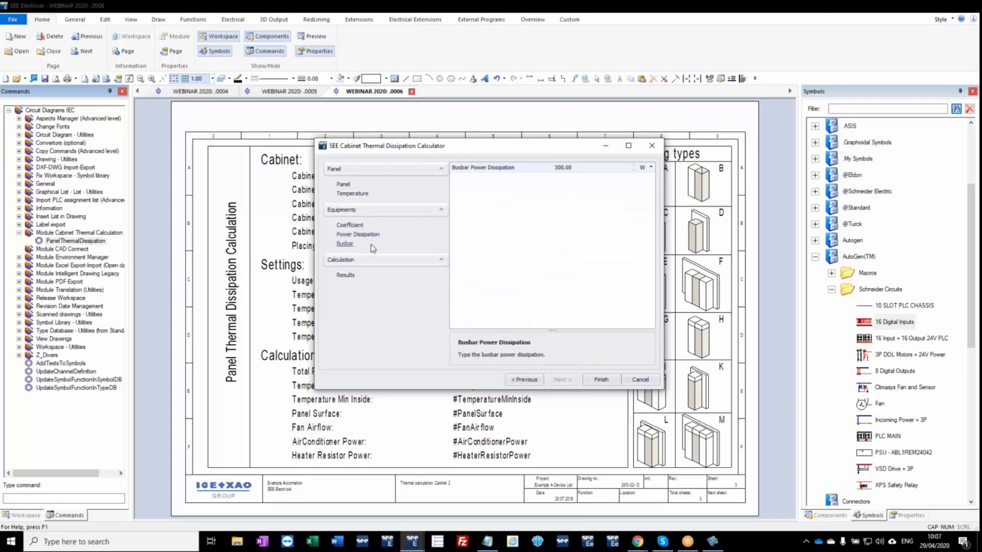
click(347, 276)
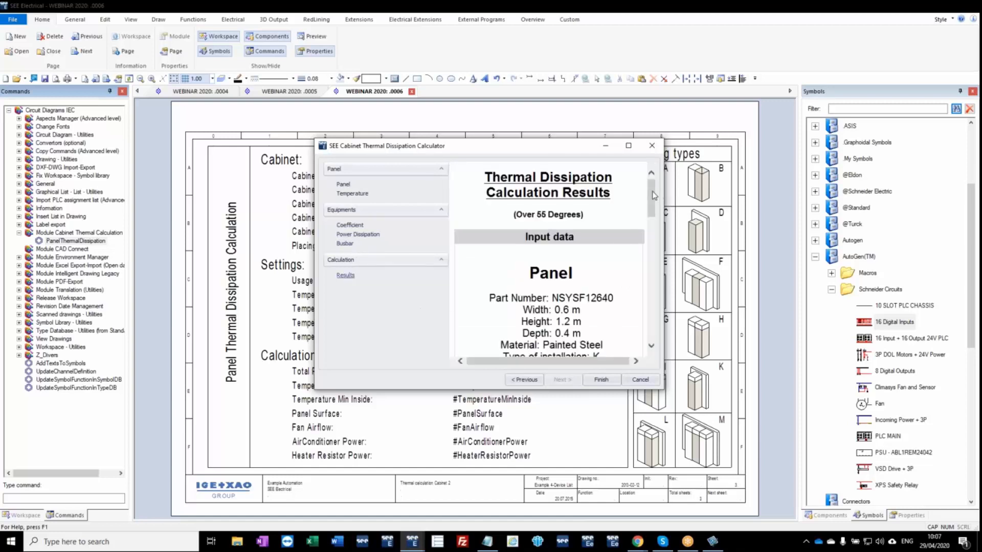
drag(654, 196, 646, 293)
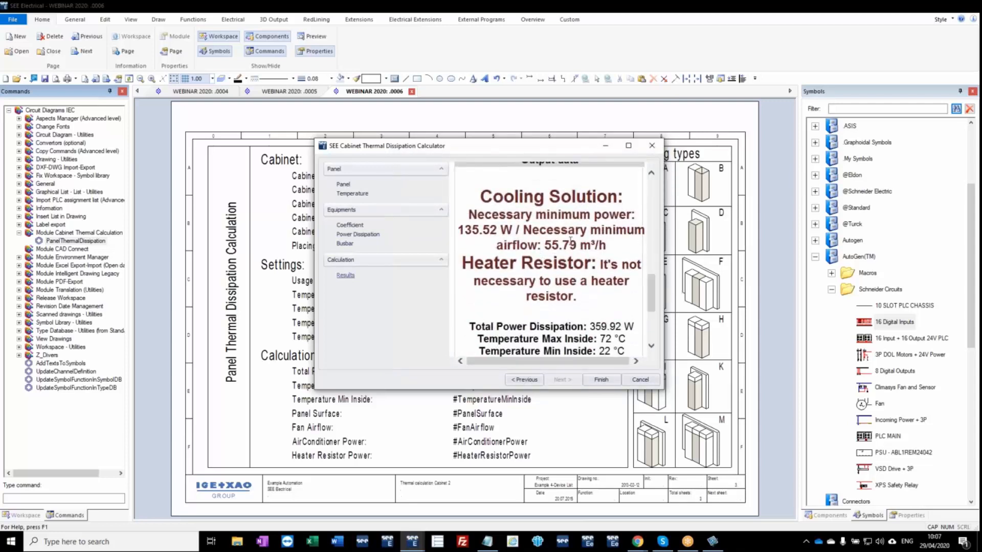
click(602, 381)
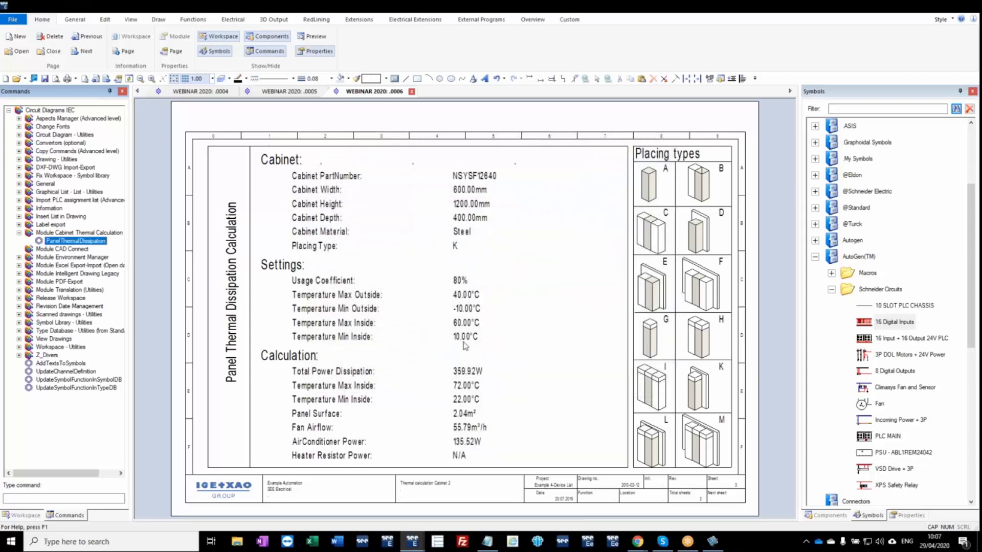
Add a Circuit Diagrams IEC page 7 with CLIMASYS FAN as its first description line.
click(25, 515)
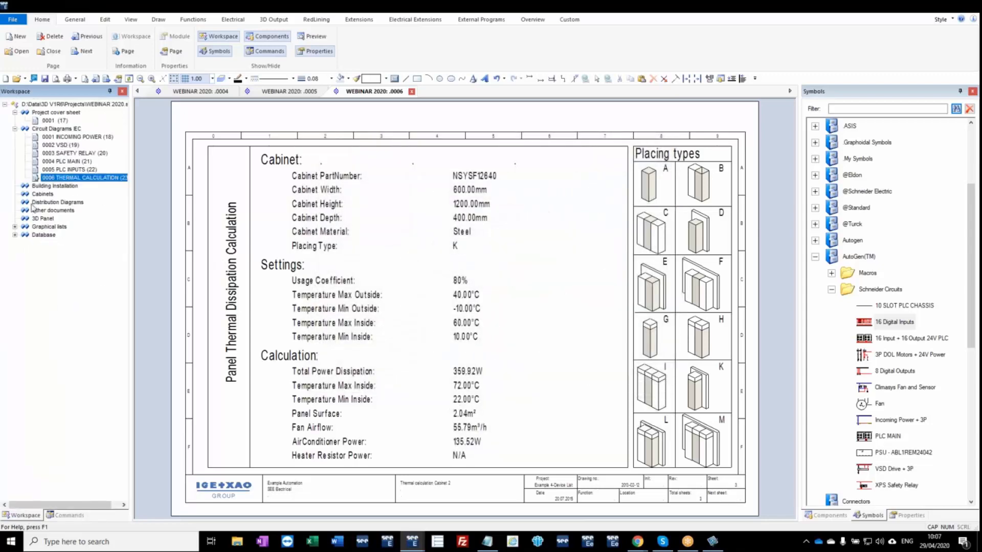
right_click(52, 179)
click(77, 212)
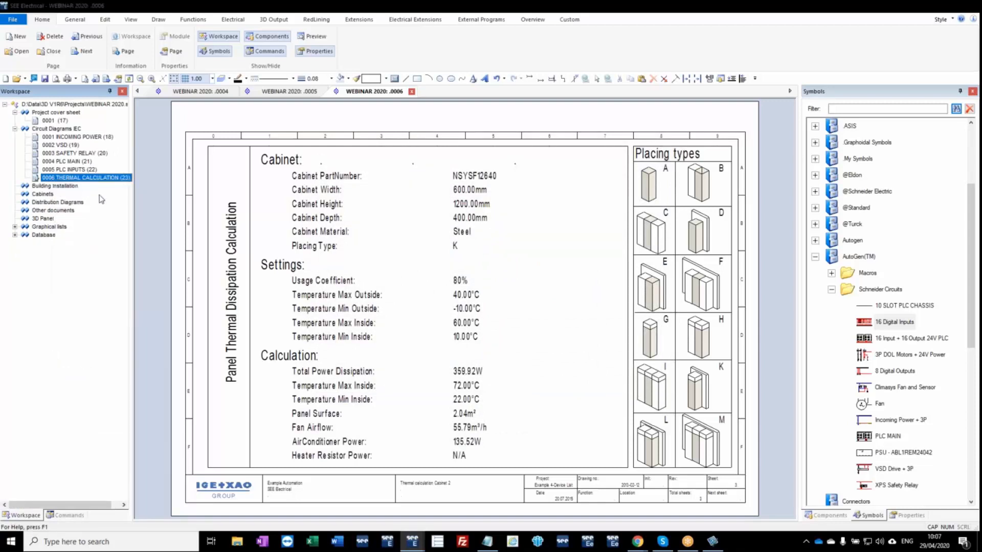
click(508, 288)
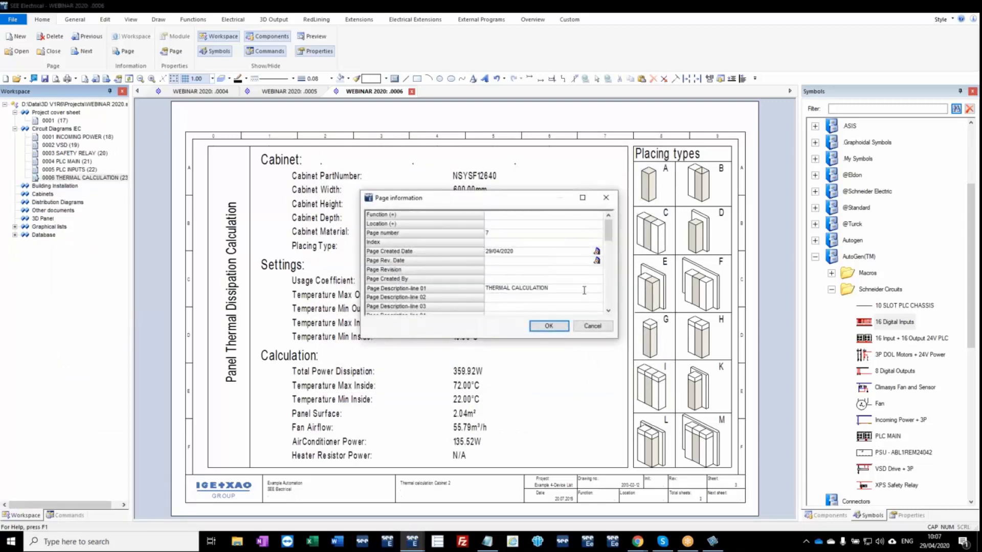
drag(584, 291, 428, 285)
text(CLIMASYS FAN)
key(Return)
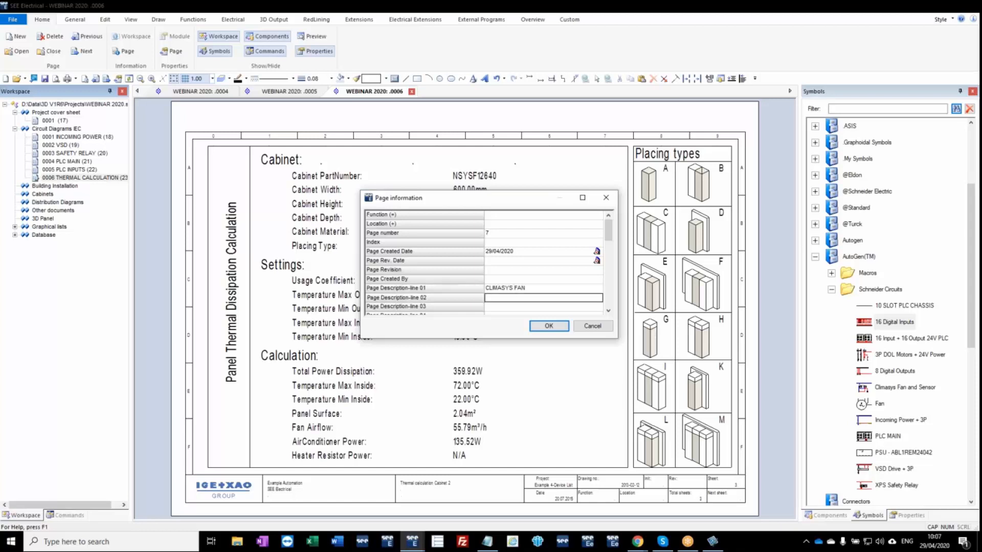
key(Return)
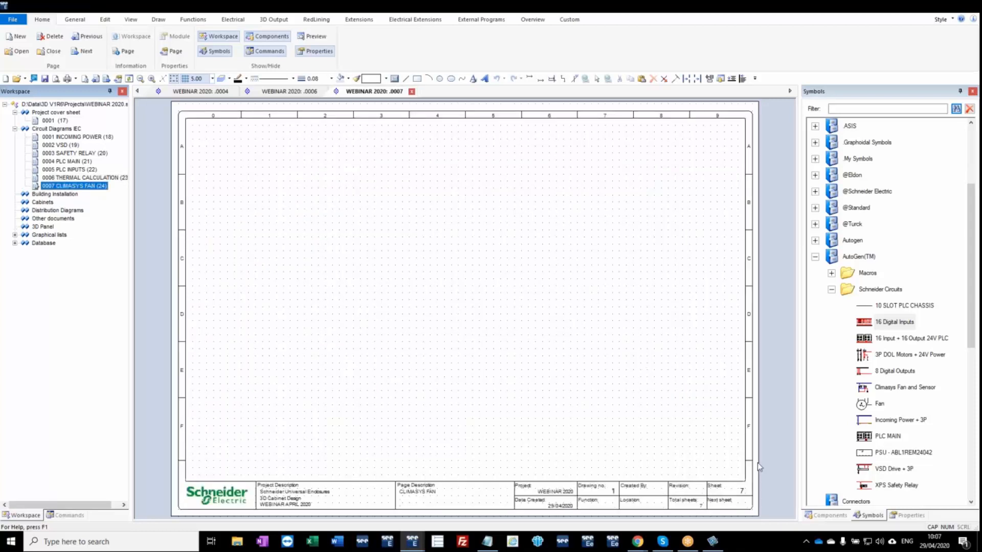
Insert the Climasys Fan and Sensor circuit on the Climasys fan page at X 0, Y 0, keeping the default N and L1 properties.
drag(901, 388, 535, 397)
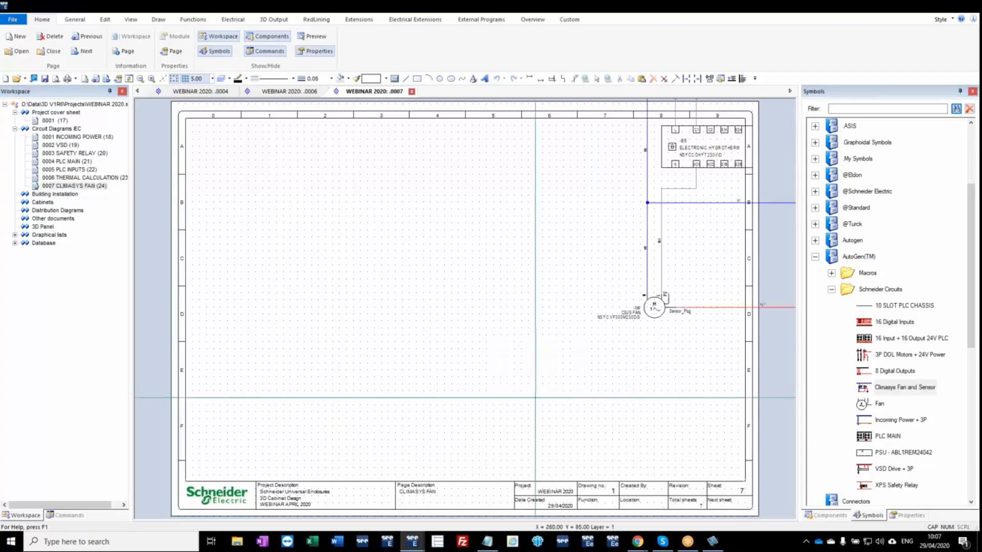
key(space)
text(0)
key(Tab)
text(0)
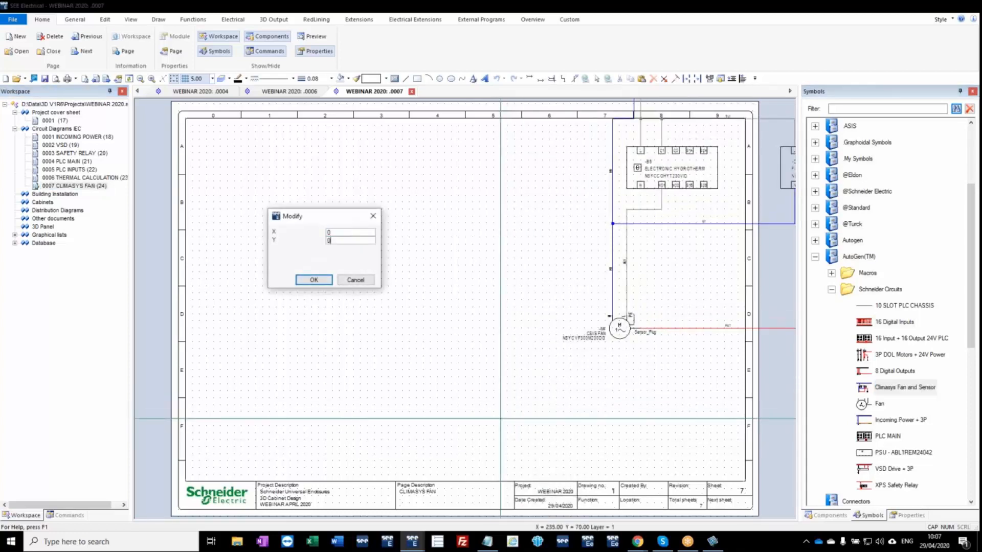
key(Return)
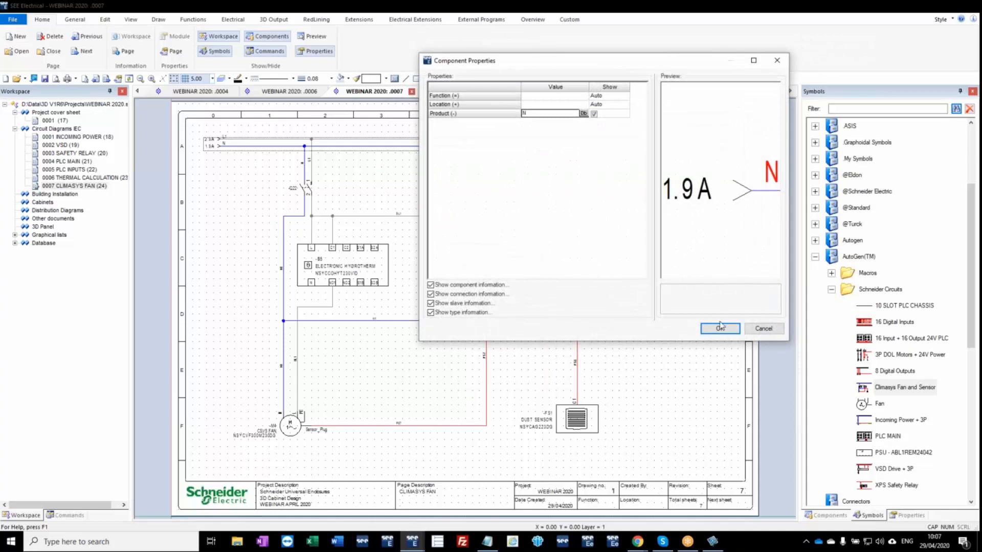
click(723, 332)
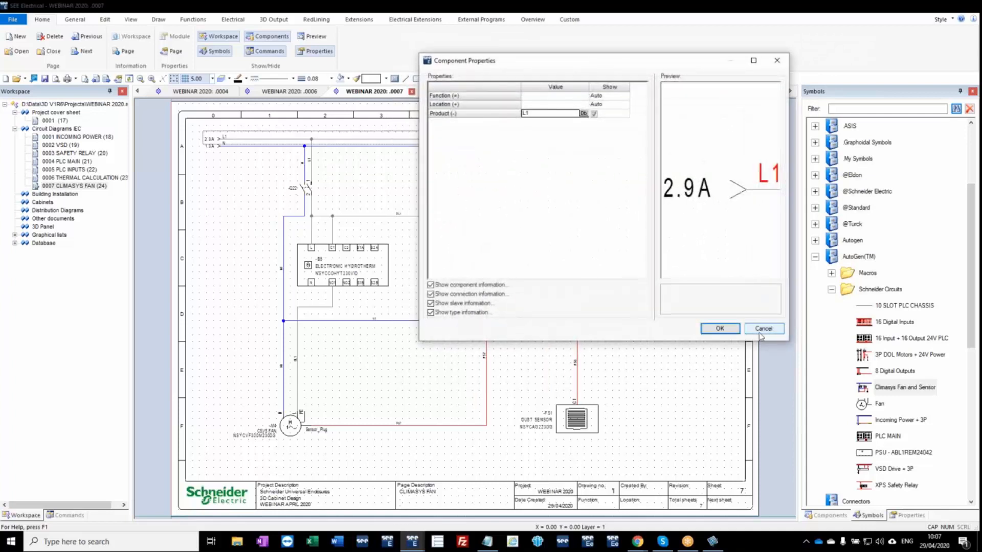
click(720, 328)
key(Escape)
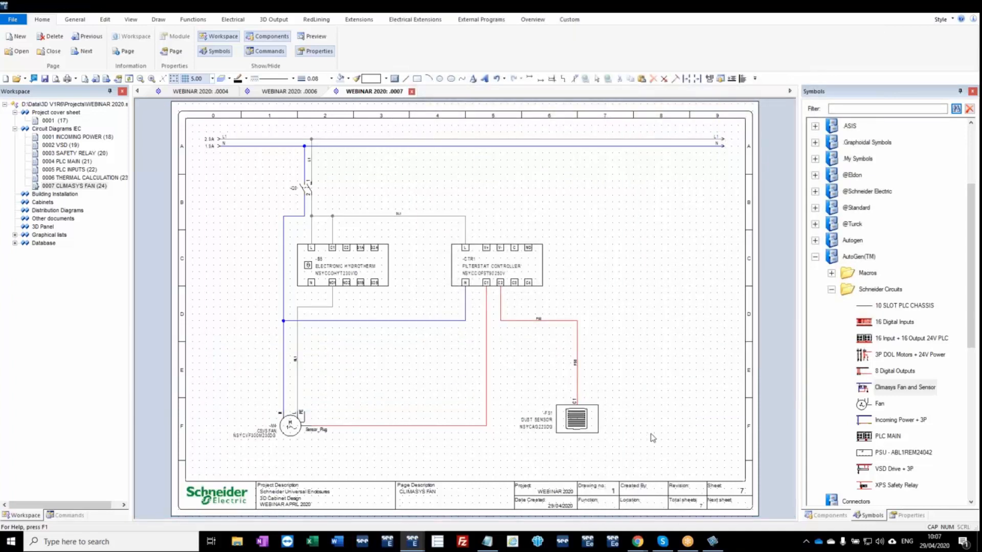
Draw a function/location box about 320 by 180 around the Climasys circuit with location CLIMASYS, renaming all components inside it.
click(239, 20)
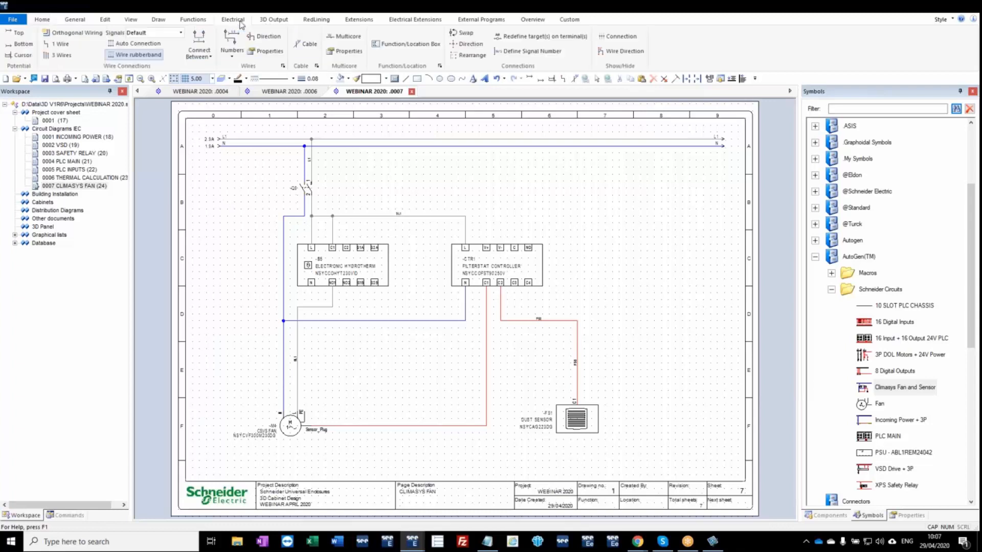
click(404, 52)
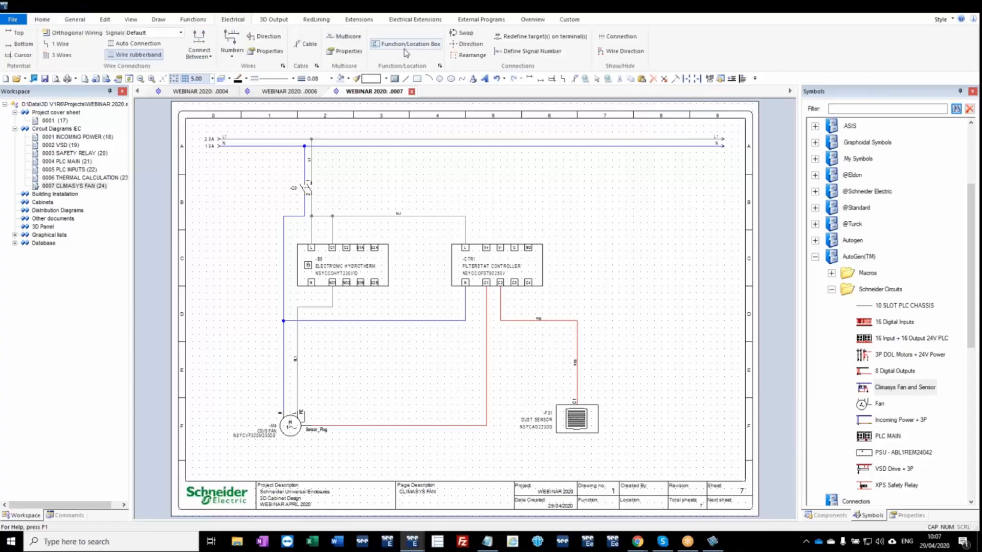
click(207, 208)
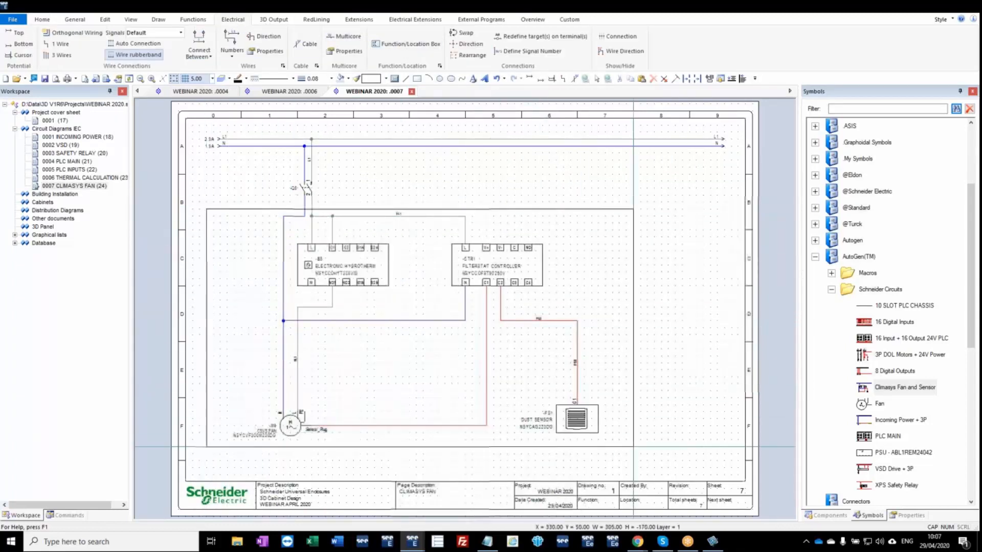
click(655, 461)
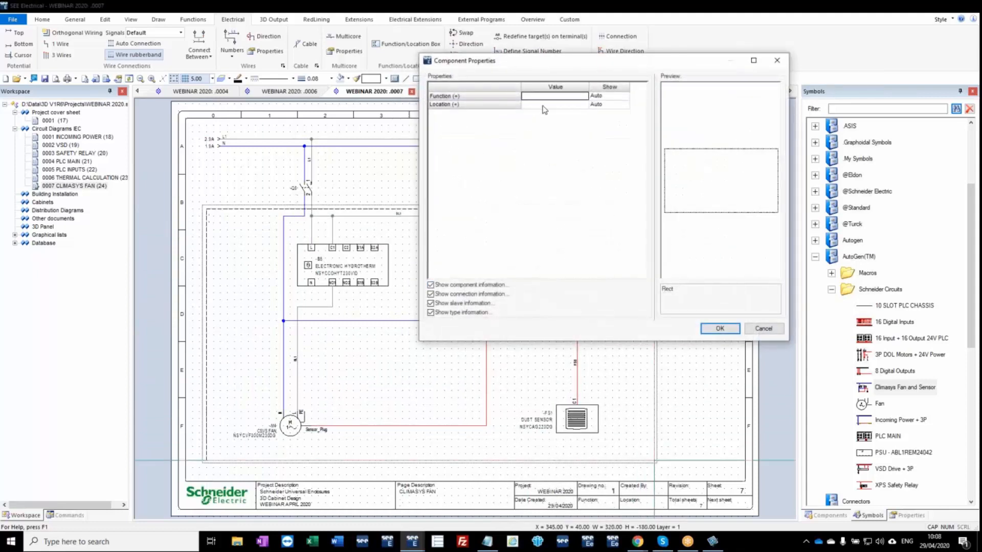
click(549, 105)
text(CLIMASYS)
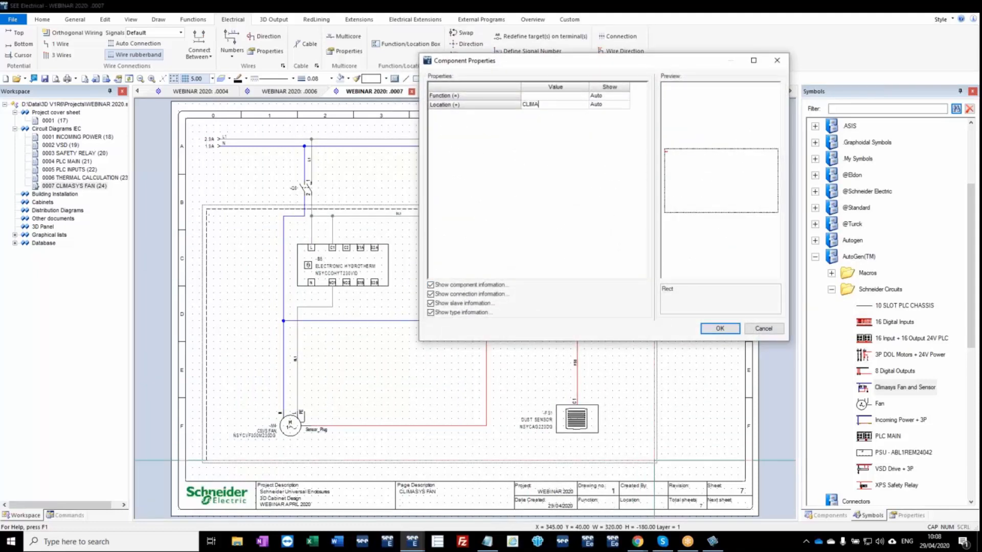
click(720, 328)
click(522, 292)
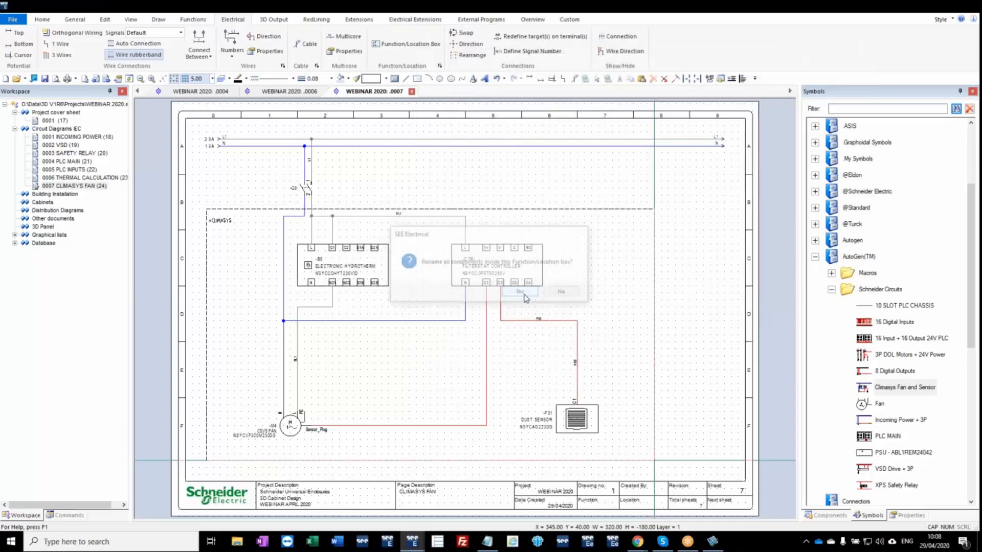
Set the location of the two XB4BA21 push buttons on the INCOMING POWER page to DOOR.
double_click(78, 138)
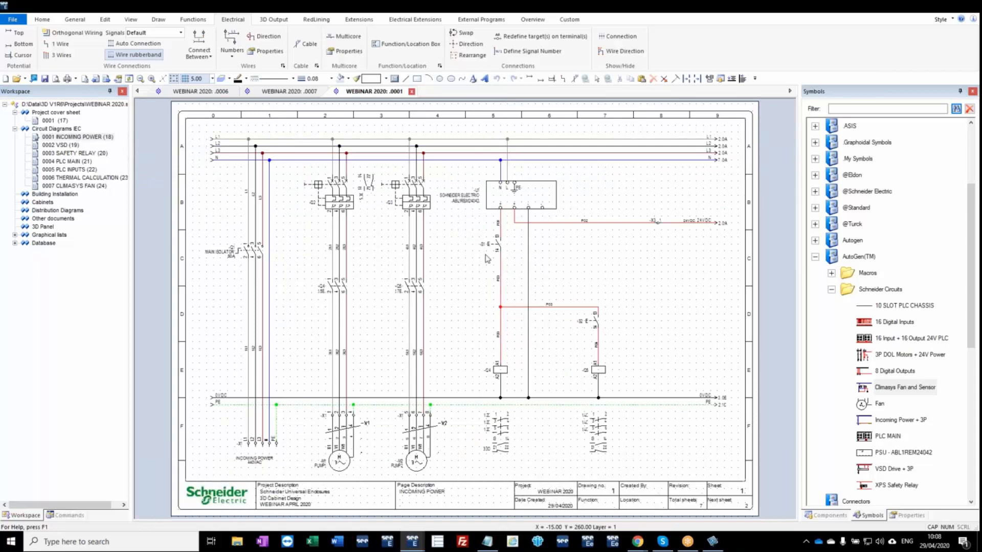
click(489, 255)
ctrl+click(593, 327)
click(901, 518)
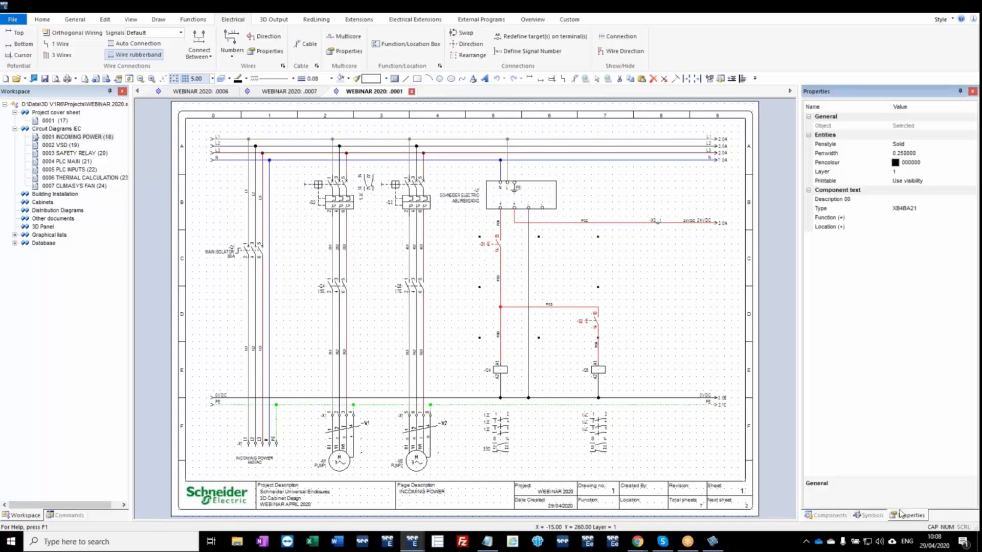
click(894, 230)
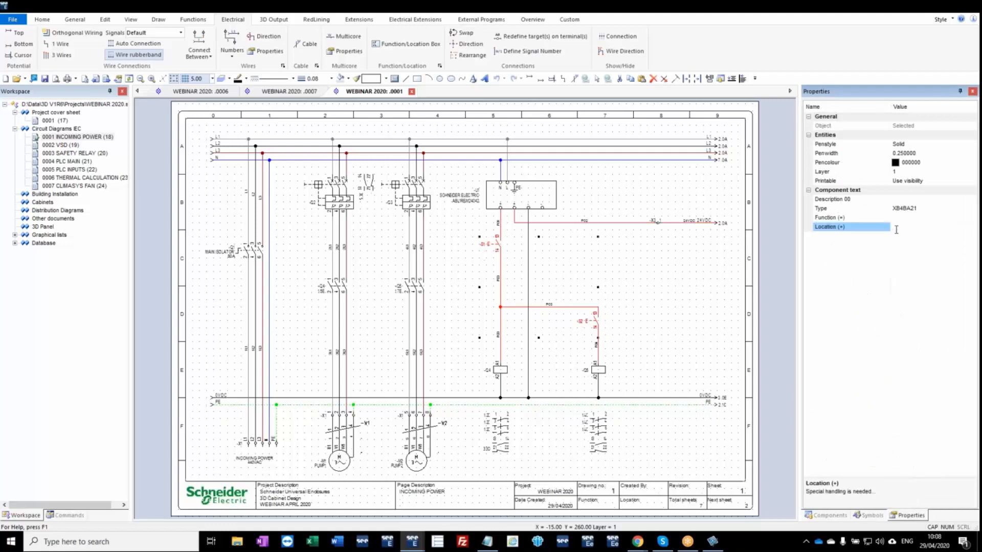
click(678, 307)
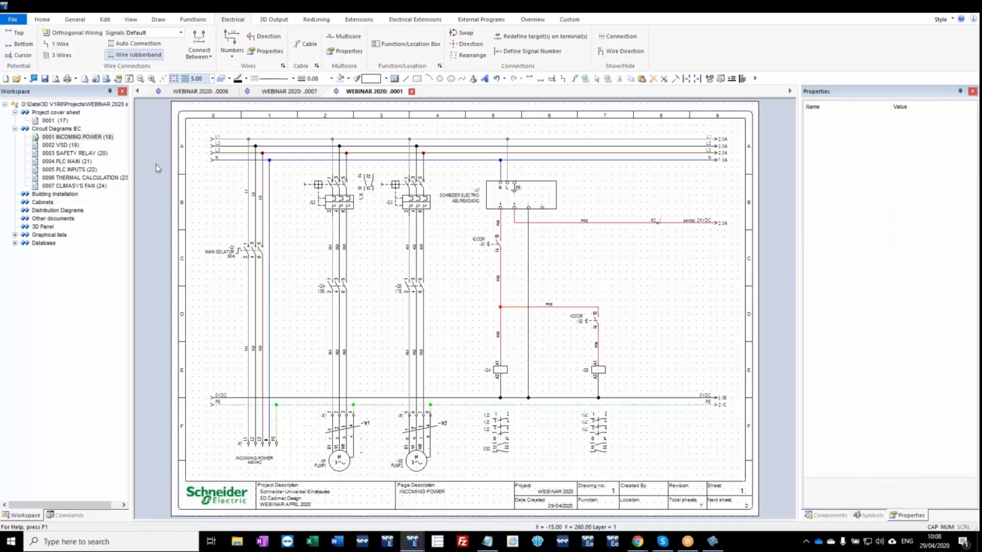
Set the location of emergency stop contact -S3 on the VSD page to DOOR.
click(64, 145)
double_click(36, 146)
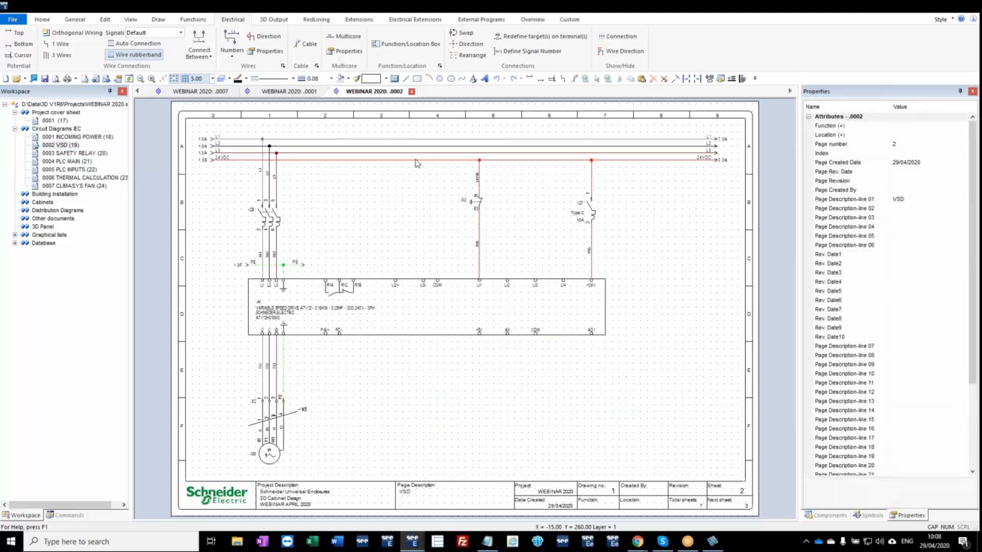
click(481, 203)
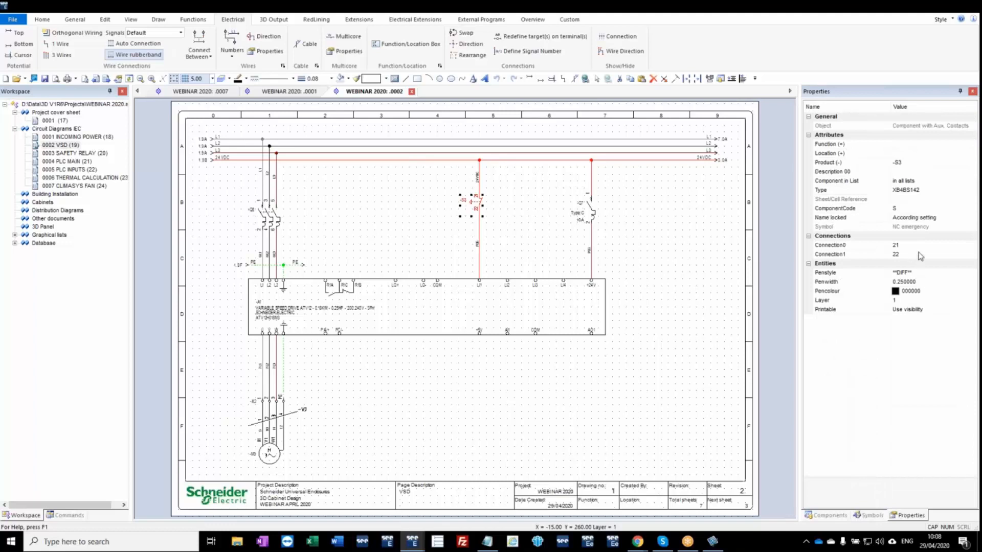
click(908, 155)
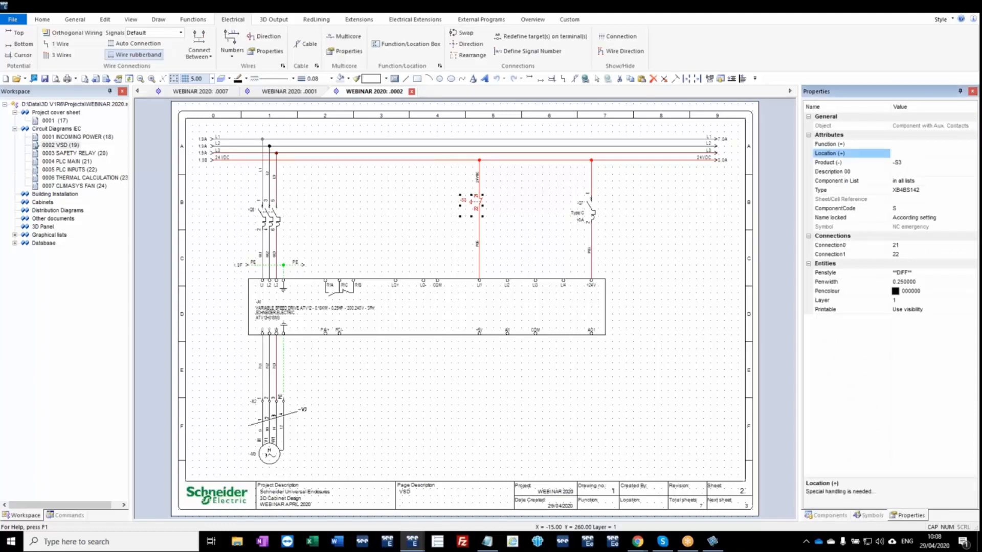
key(Return)
click(459, 244)
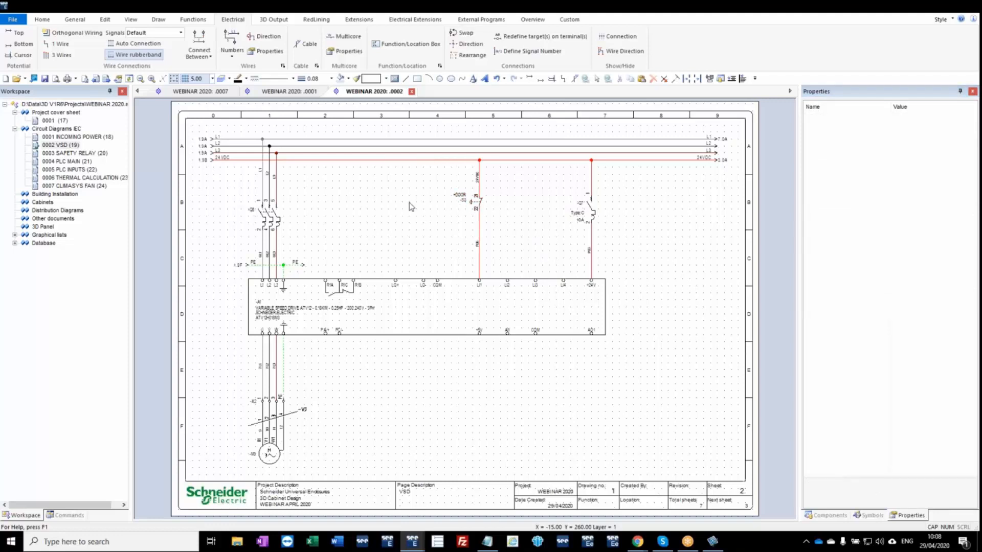
Set the location of emergency stop contact -S4 on the SAFETY RELAY page to DOOR.
key(Page_Down)
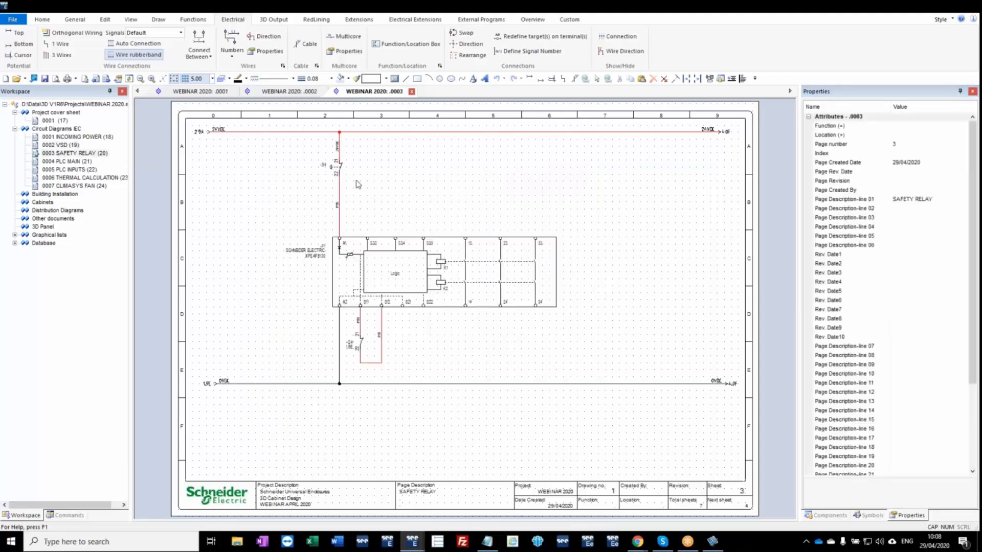
click(342, 171)
click(909, 155)
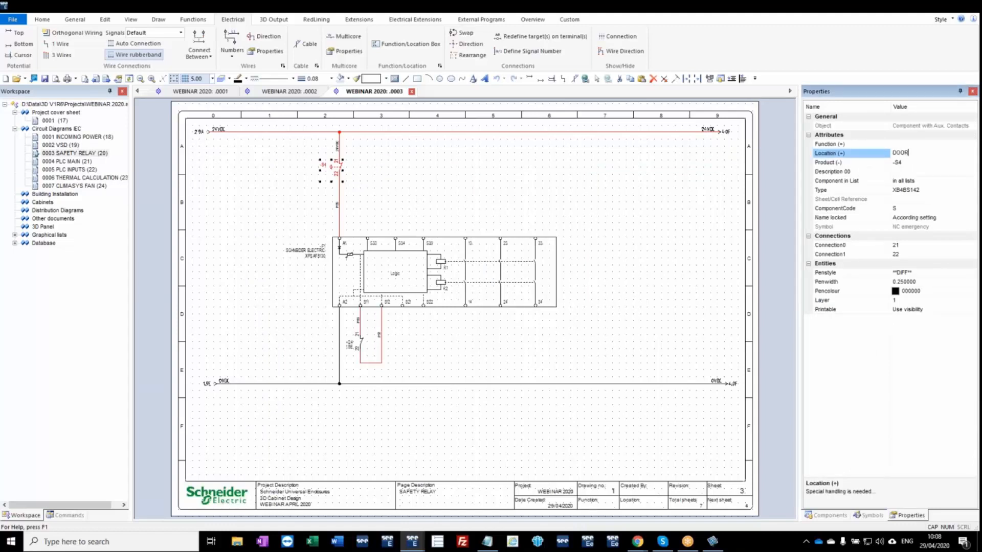
click(920, 165)
click(661, 198)
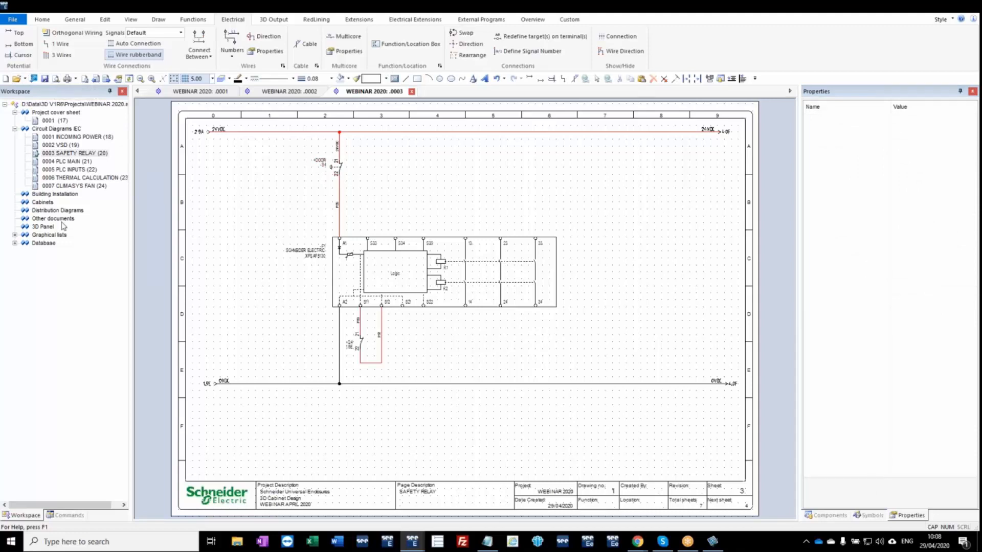
Add a 3D Panel page with 3D LAYOUT as its first description line, using the Standard Simple 3D drawing template.
right_click(44, 227)
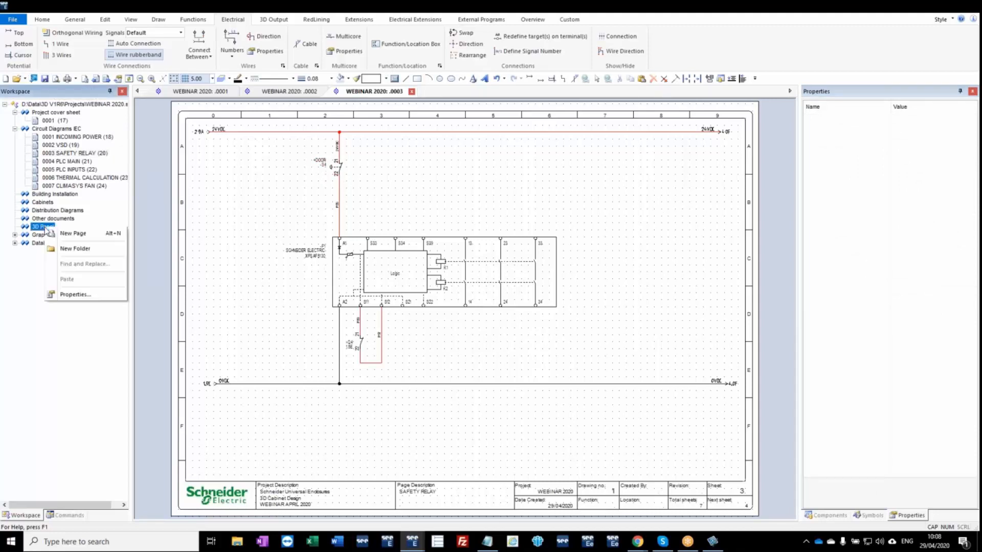
click(73, 233)
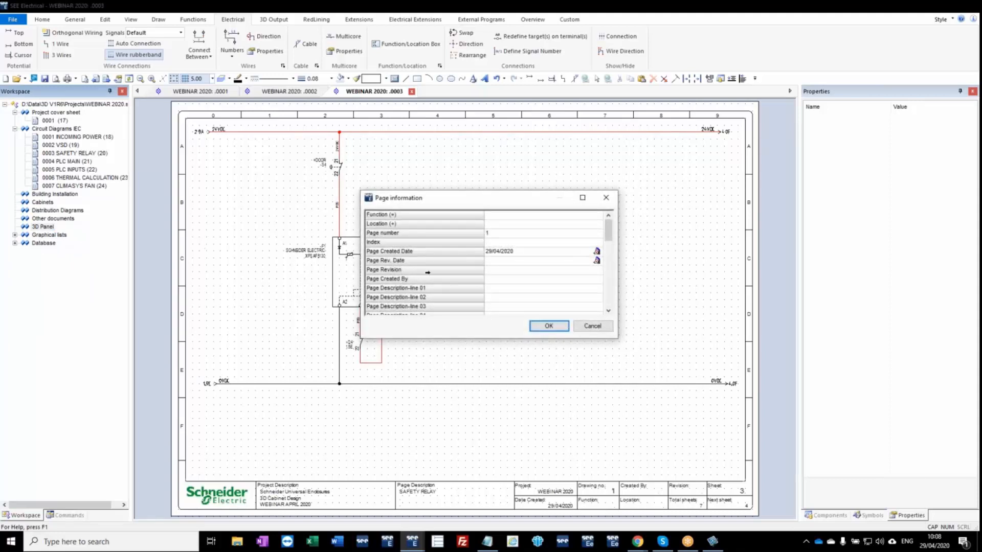
click(502, 290)
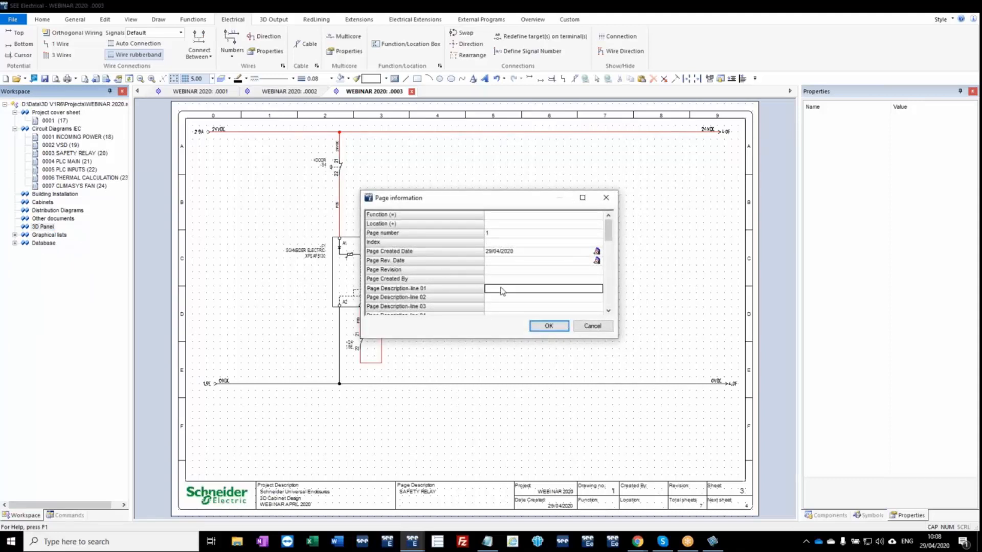
text(3D LAYOUT)
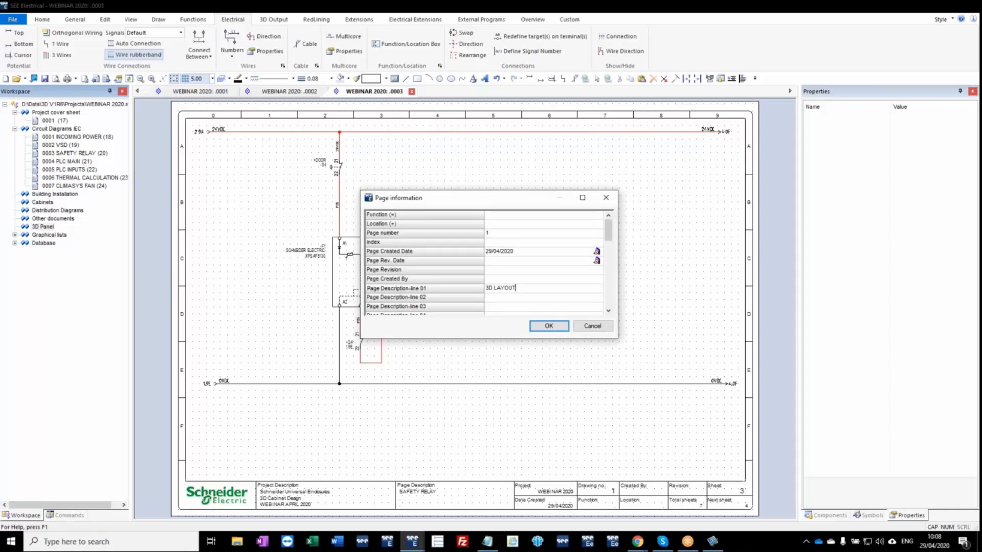
click(549, 328)
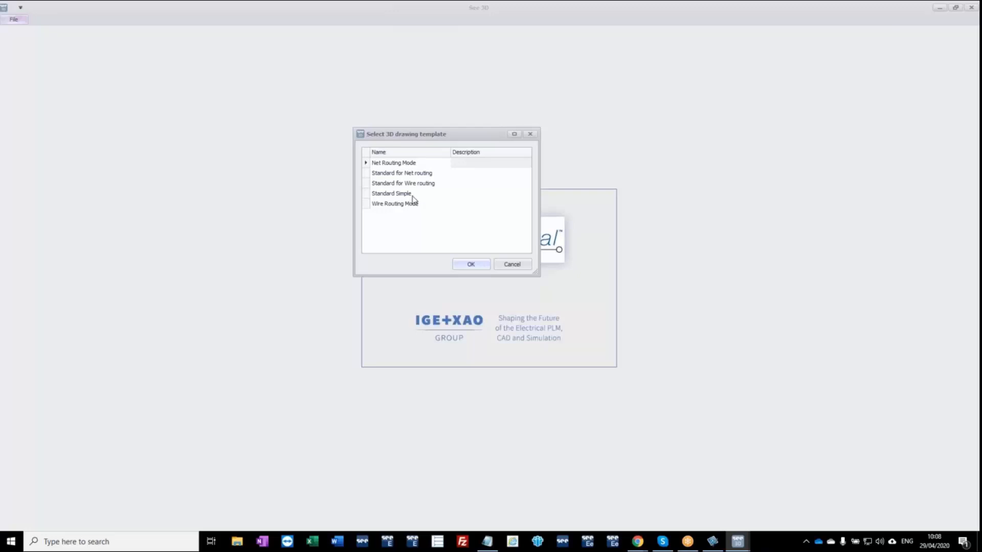
click(410, 193)
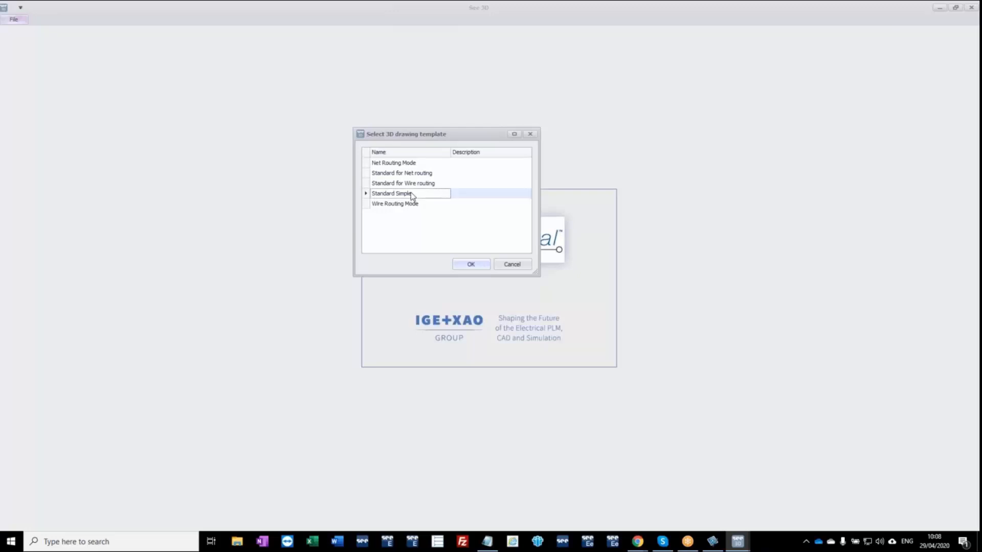
click(470, 266)
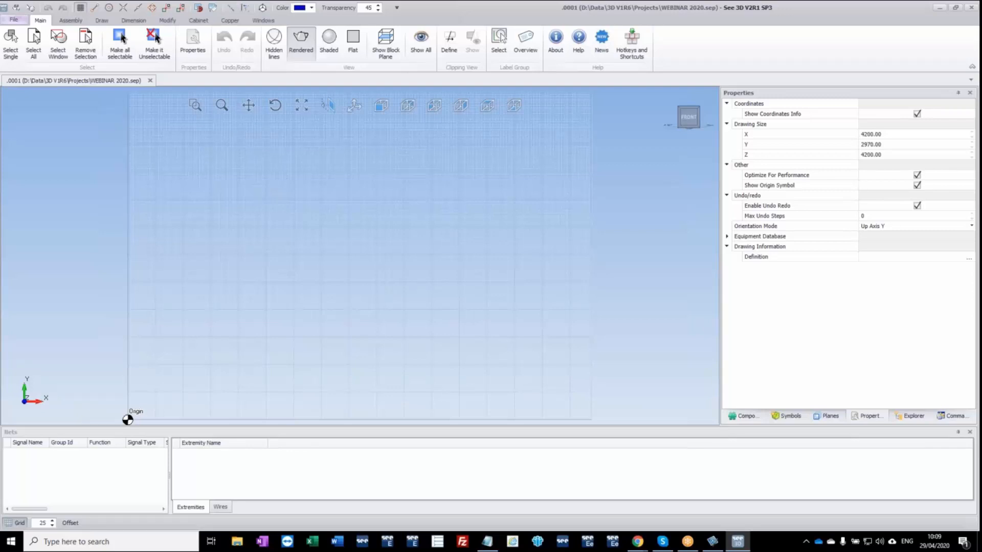
Load the project's components by the empty function into the 3D component list and look through their locations.
click(747, 417)
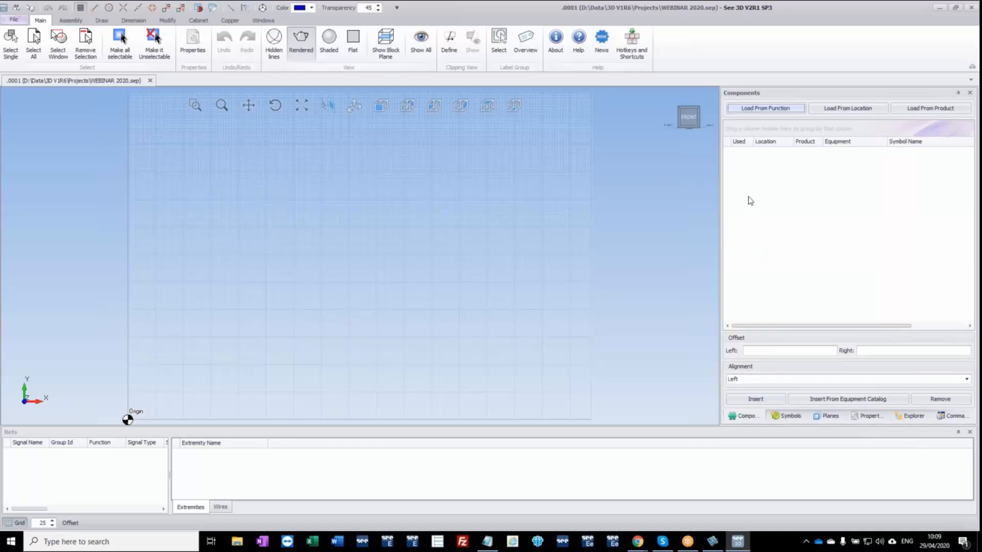
click(761, 110)
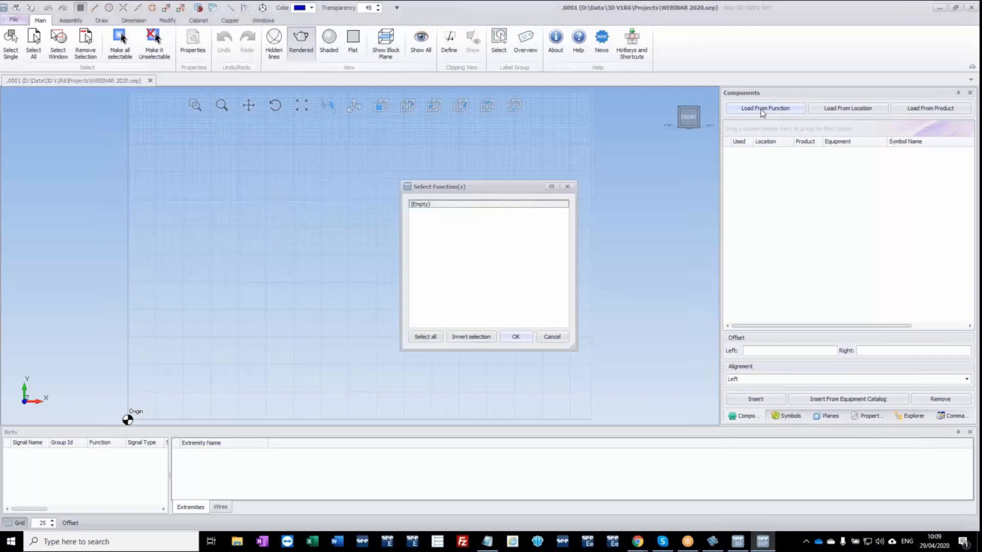
click(518, 337)
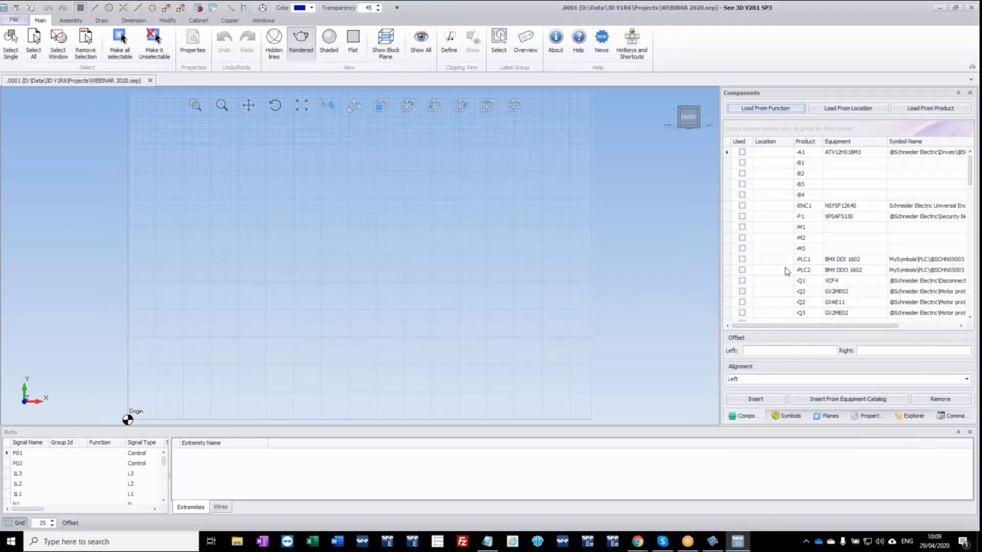
scroll(787, 272, down, 10)
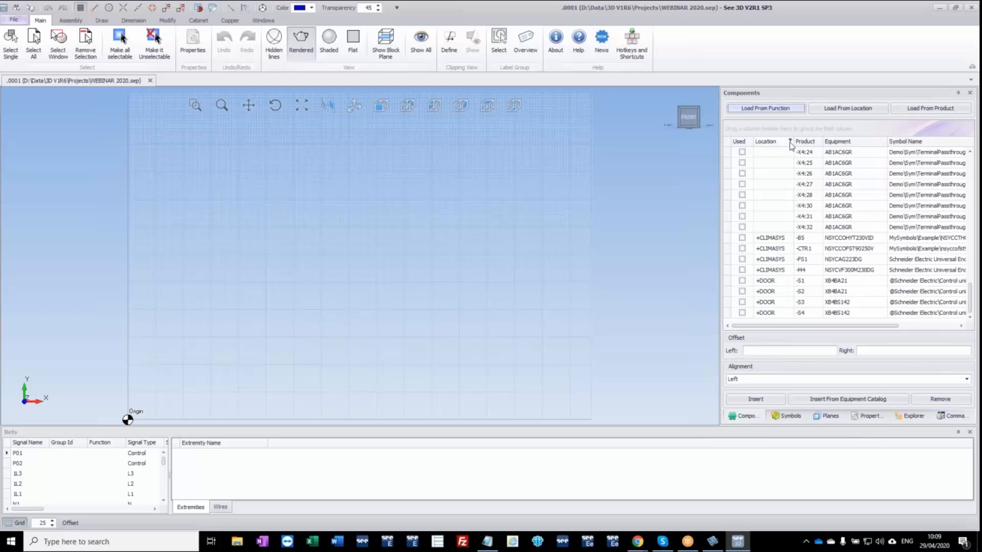
drag(973, 292, 970, 156)
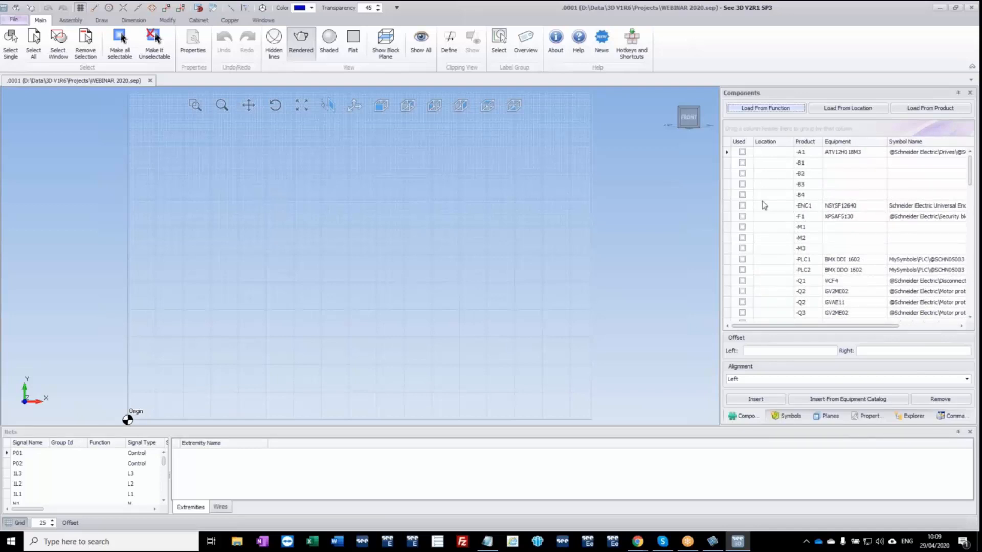
Insert enclosure -ENC1 (NSYSF12640) into the 3D drawing near the origin and inspect it in perspective.
click(744, 208)
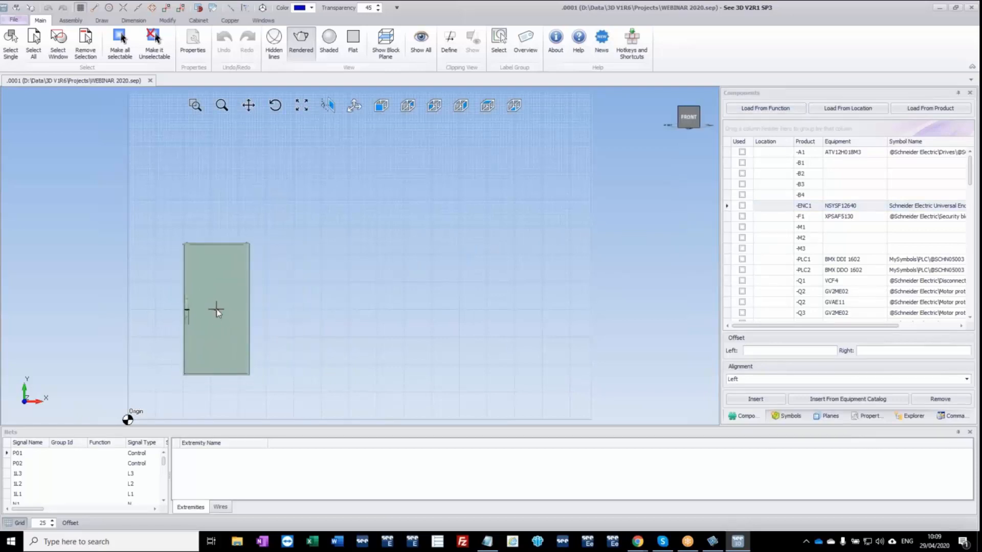
click(199, 320)
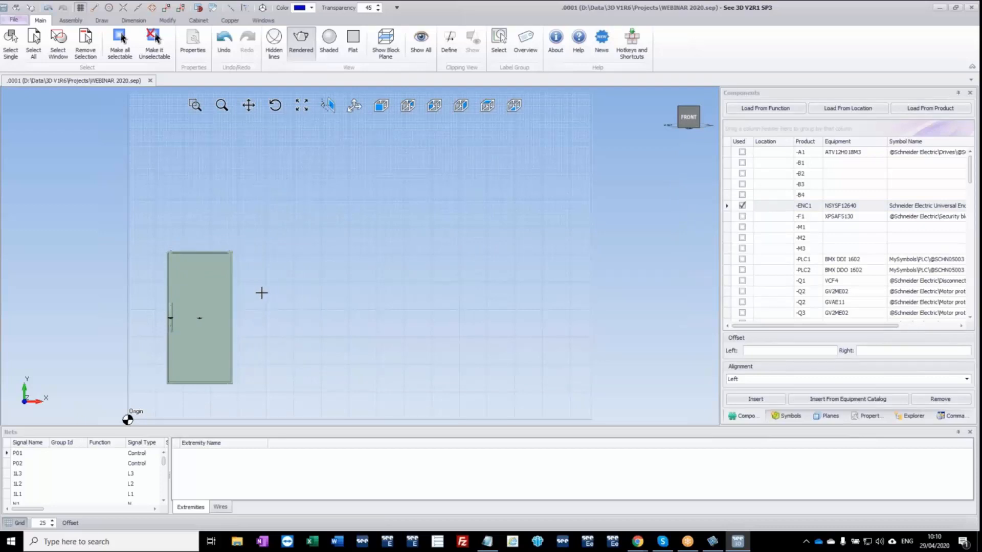
middle_drag(262, 292, 196, 328)
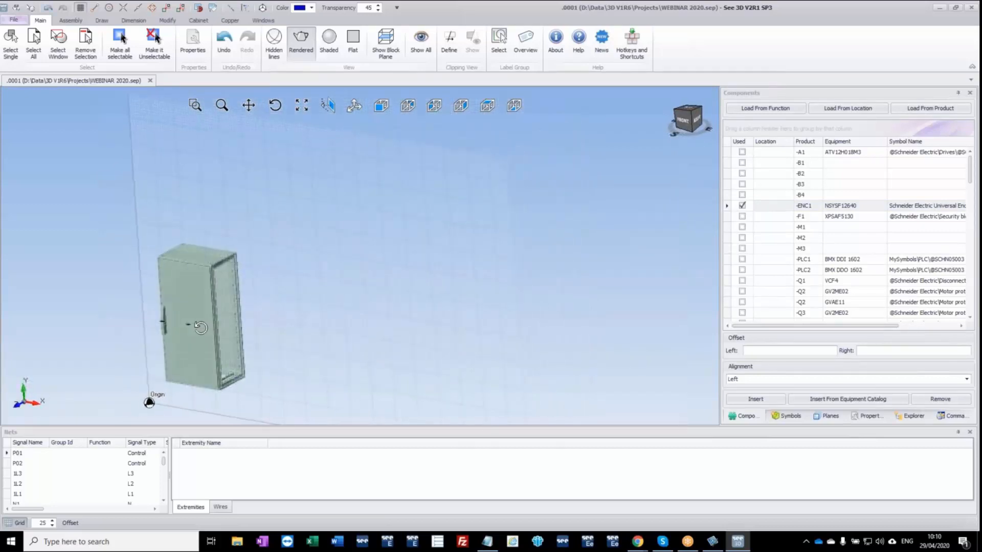
scroll(193, 324, up, 5)
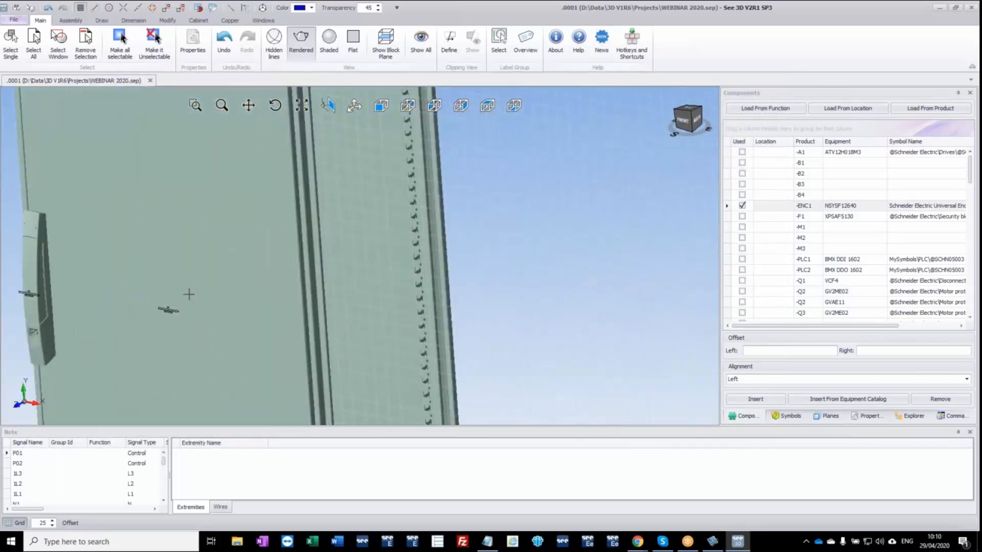
scroll(188, 297, down, 5)
Pull the door away from the enclosure and place it back onto the frame.
middle_drag(185, 299, 275, 294)
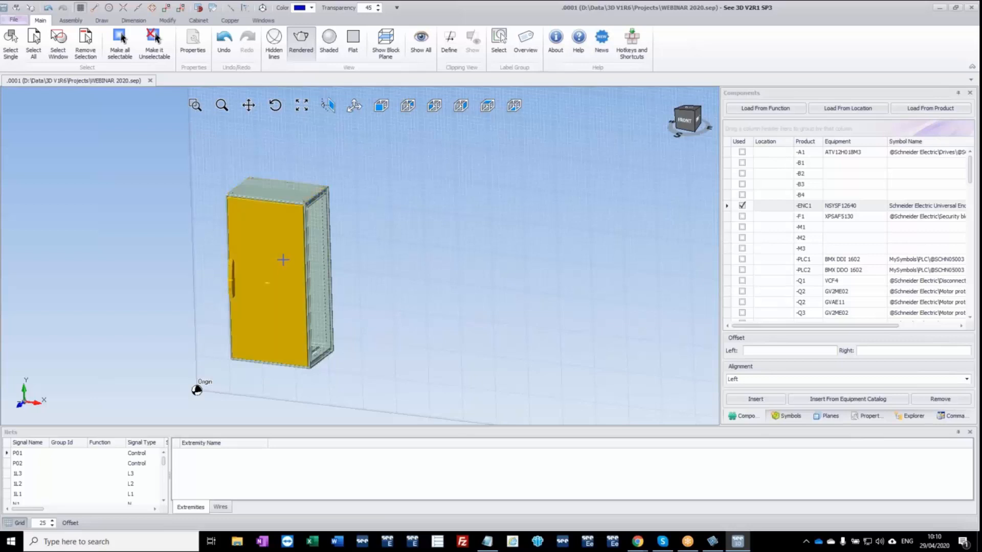
drag(284, 260, 396, 302)
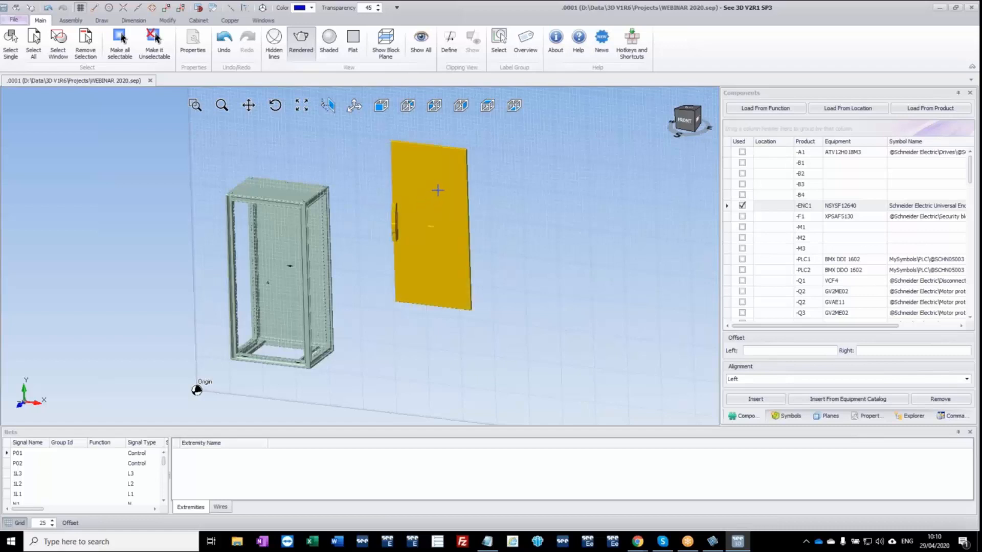
drag(438, 191, 302, 234)
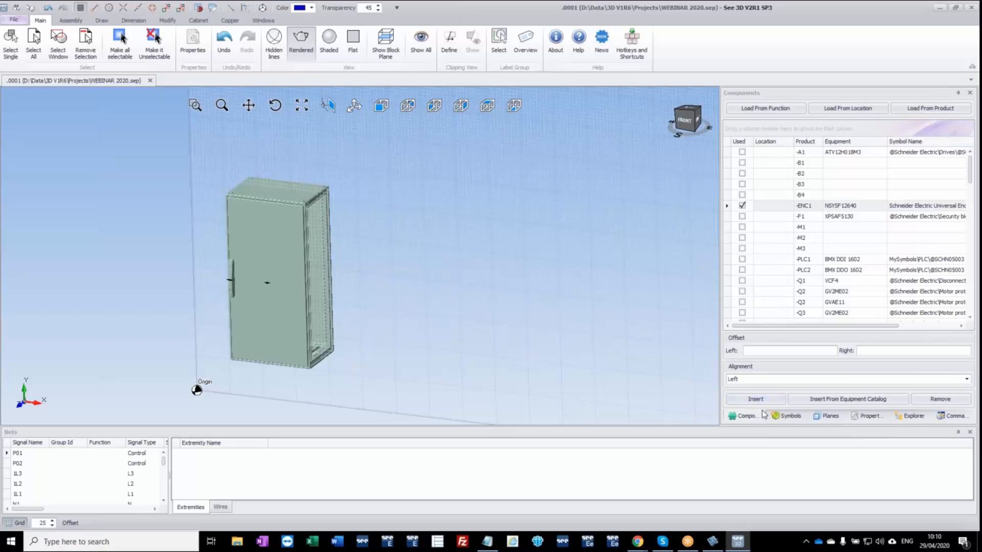
Load the drawing structure in the explorer and identify which enclosure parts U2, U3 and U4 of -ENC1 represent.
click(916, 419)
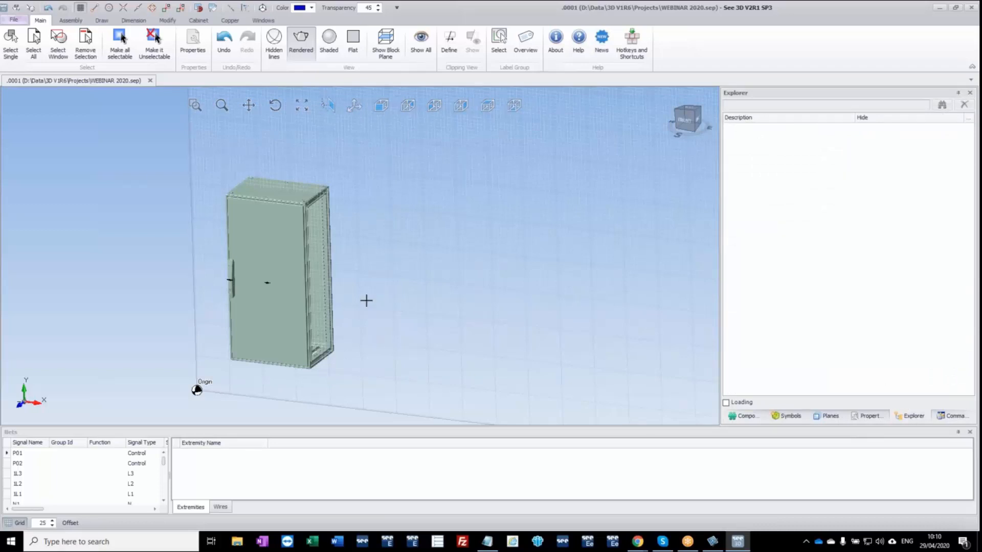
click(726, 402)
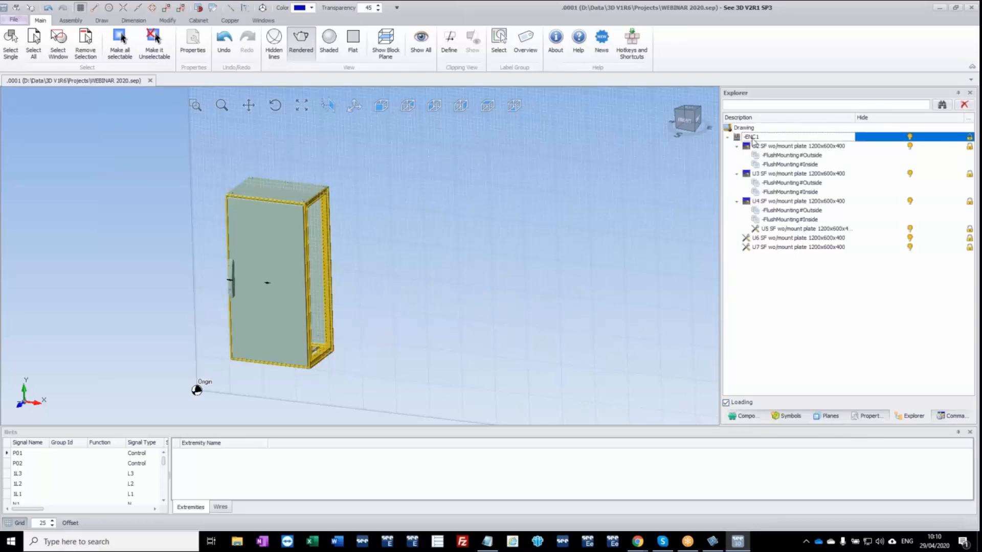
click(784, 148)
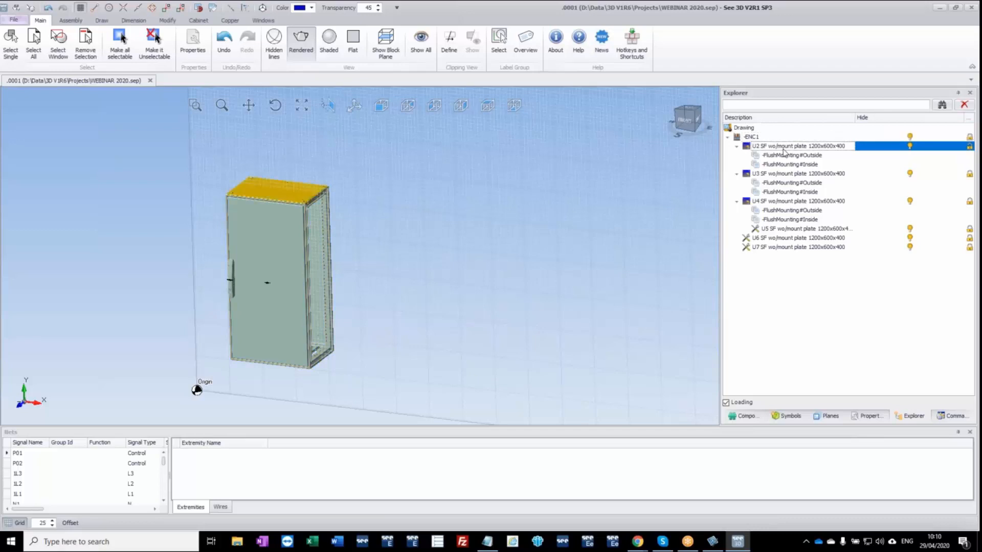
click(791, 174)
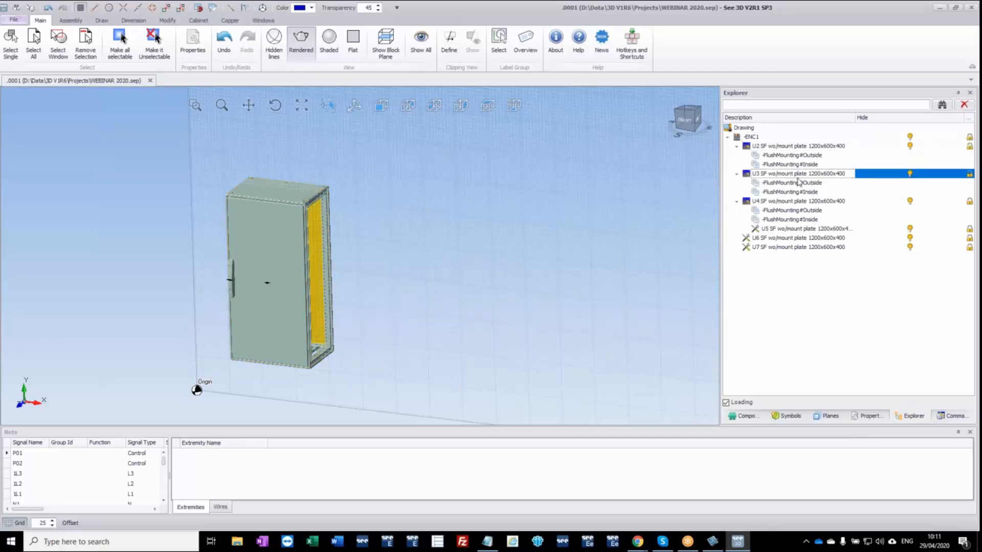
click(805, 203)
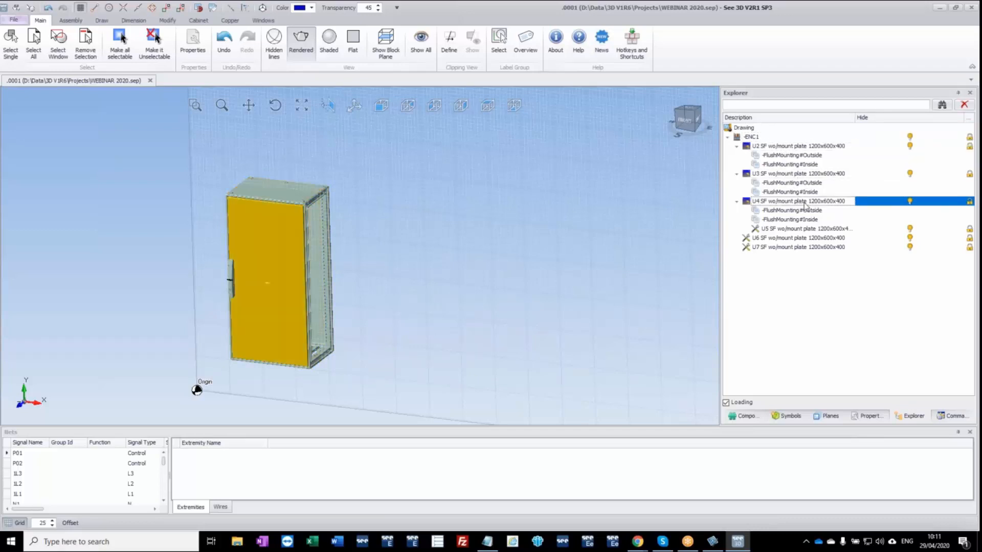
Hide the front door, part U4 of -ENC1, and clear the selection.
click(583, 218)
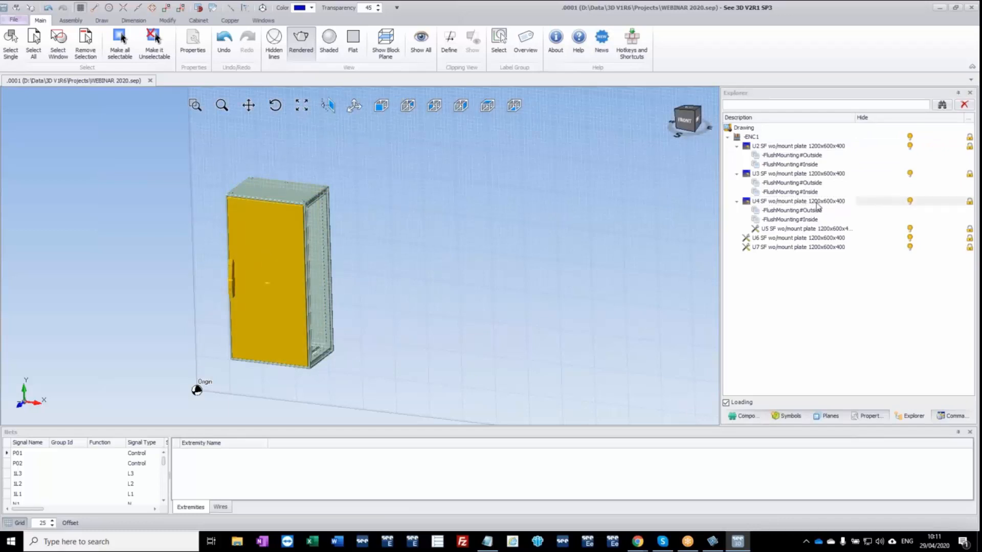
click(910, 201)
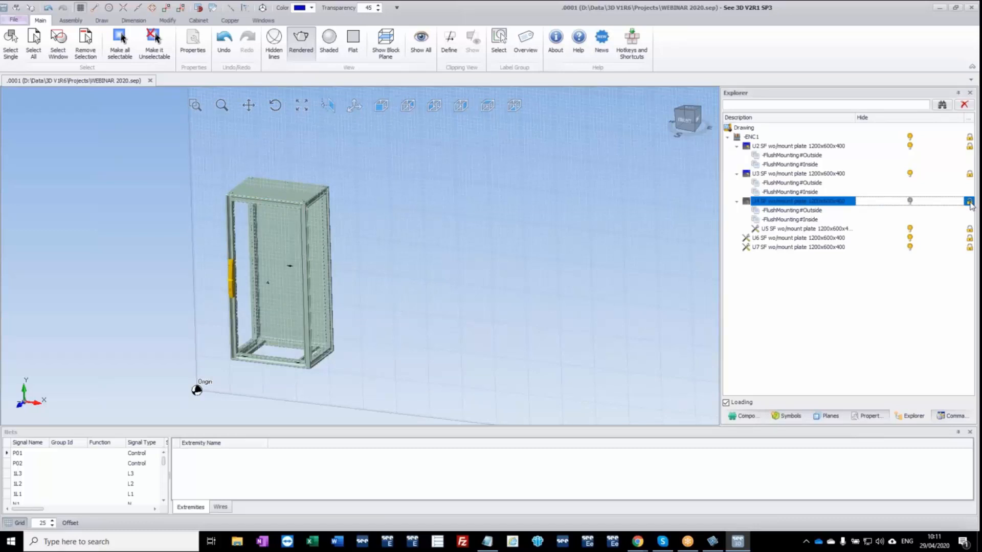
click(537, 245)
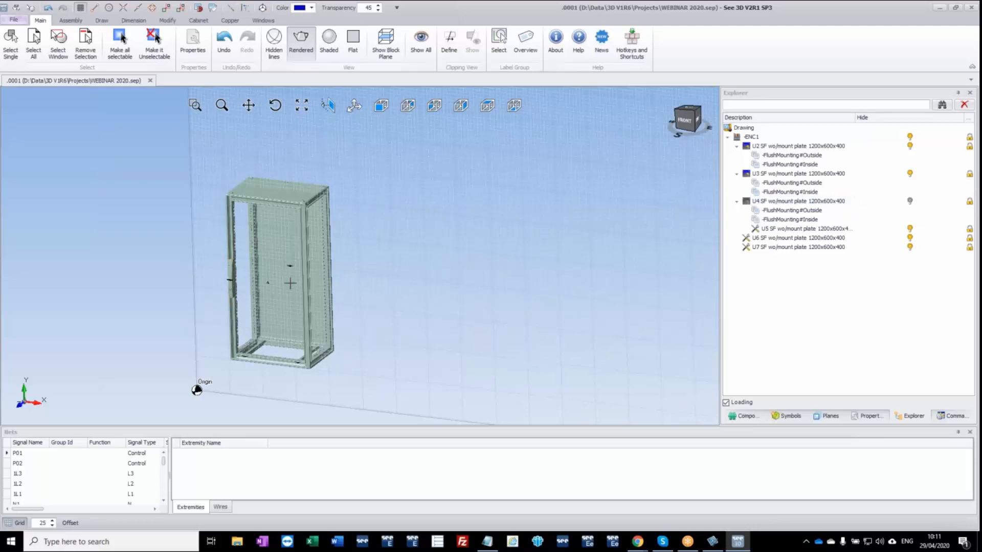
Browse the Schneider Electric Universal Enclosures symbols to Spacial Steel Floor St, Steel FS accessories, EXC ACC SPL SM&SP.
click(790, 417)
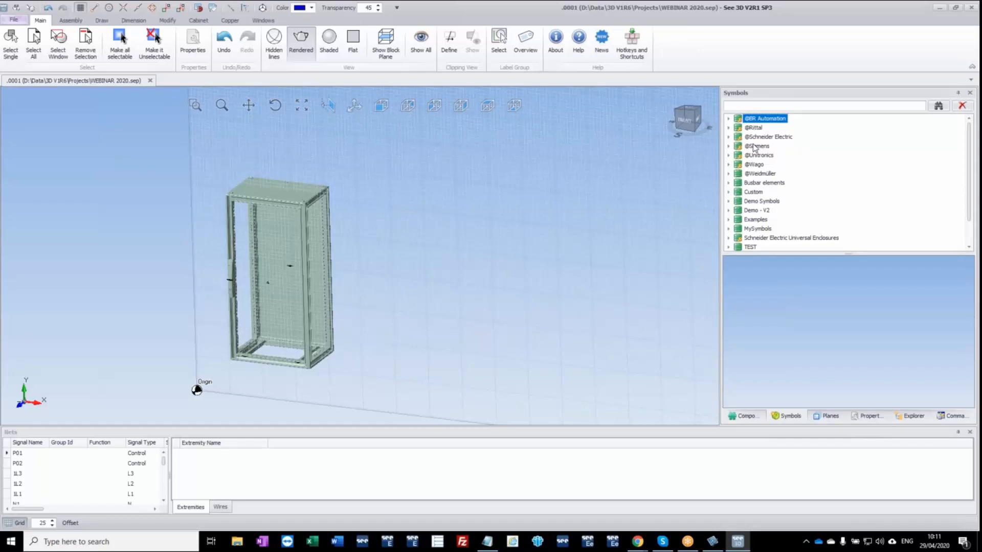
click(729, 238)
scroll(772, 248, down, 3)
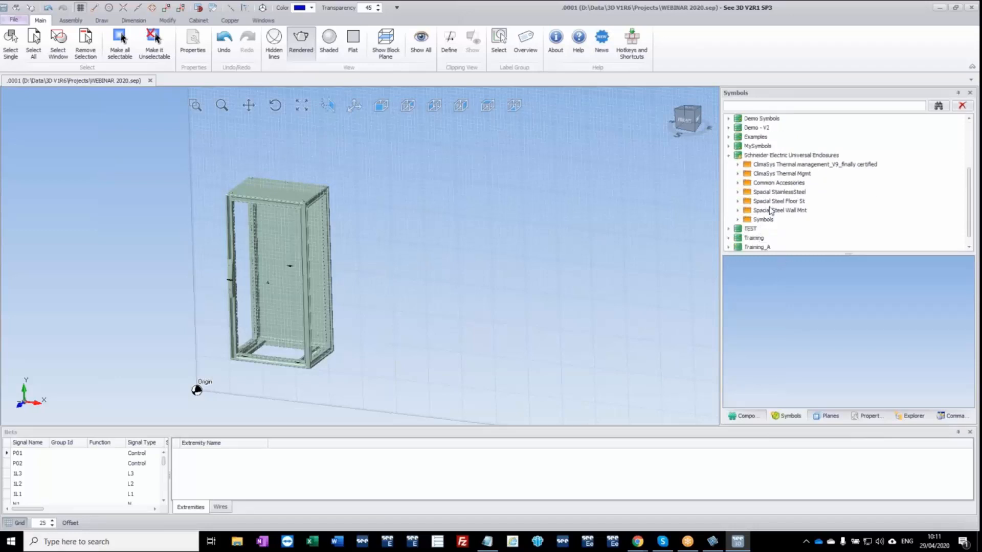
click(739, 202)
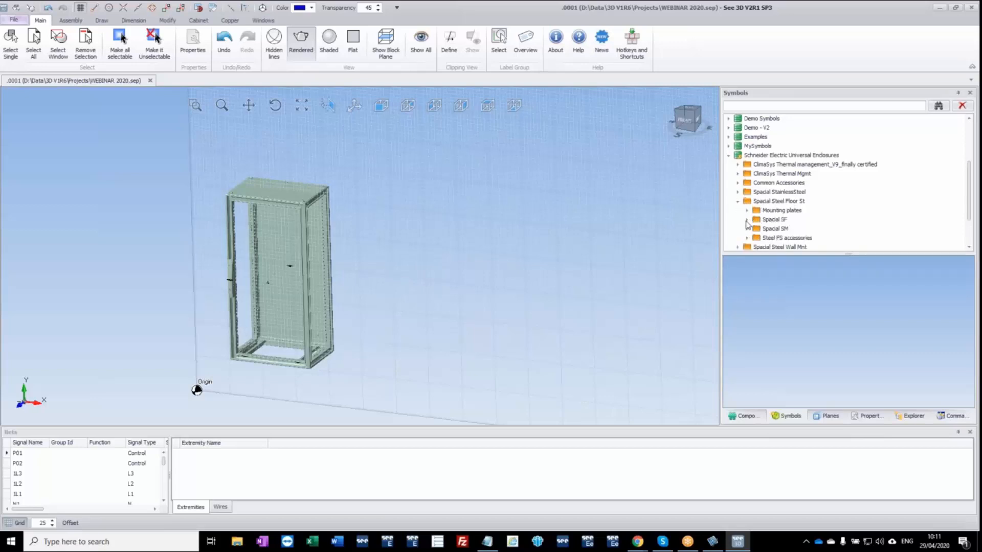
click(748, 238)
scroll(752, 230, down, 3)
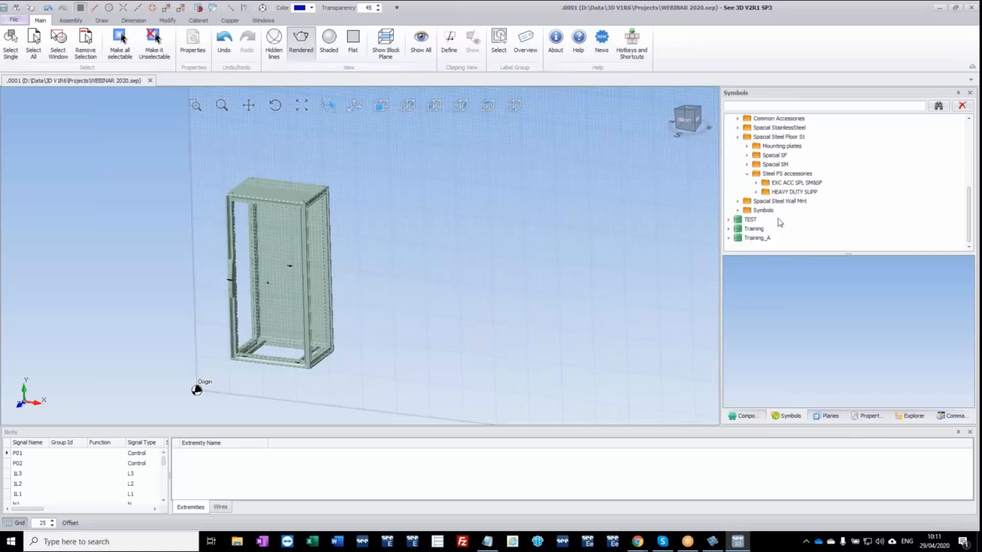
click(756, 184)
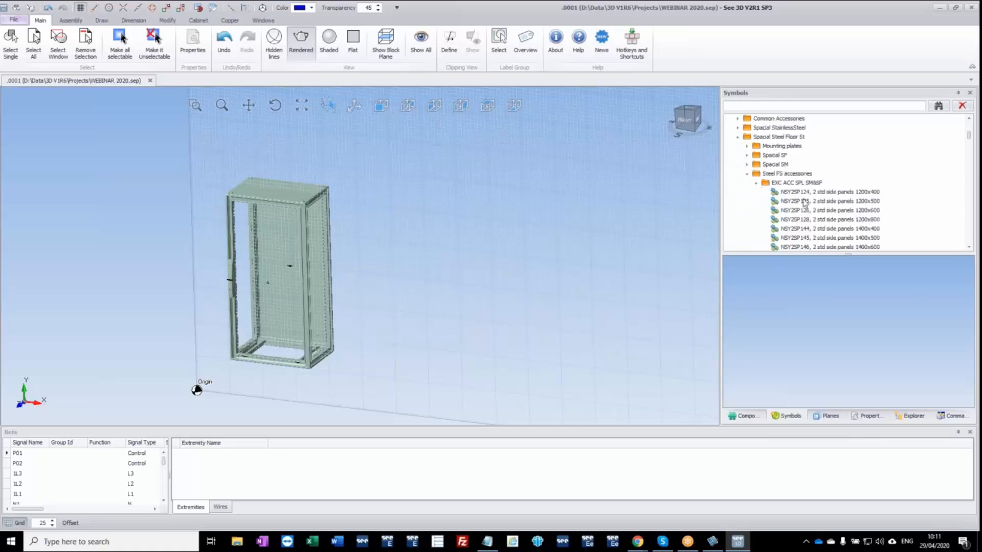
Fit the NSY2SP124 side panels (1200x400) onto the enclosure frame and check them on both sides.
scroll(807, 202, down, 3)
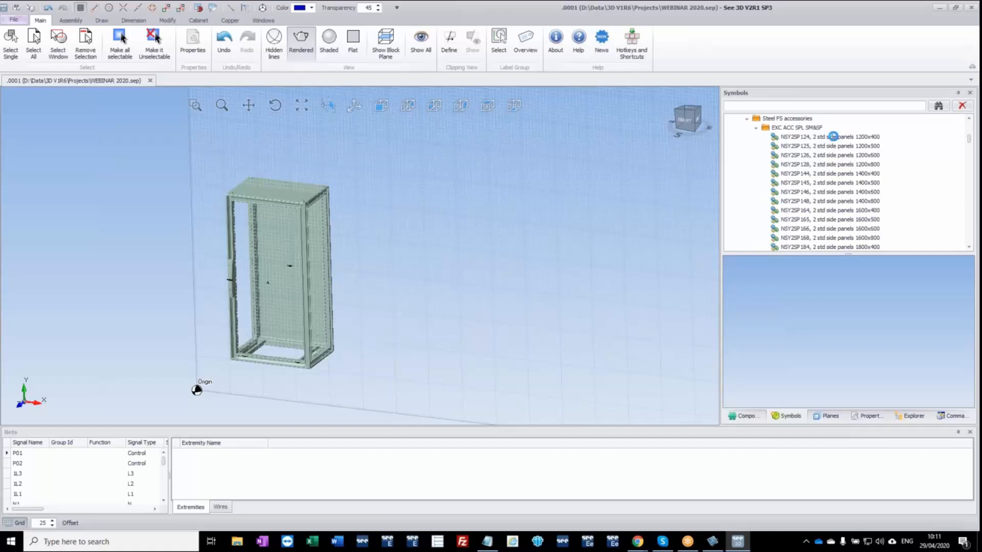
drag(837, 140, 324, 220)
key(Escape)
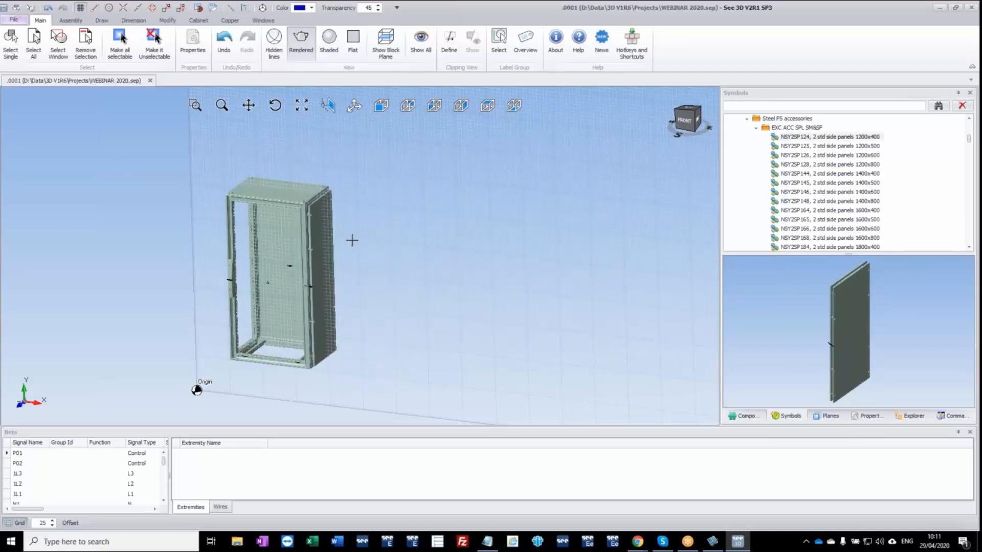
scroll(313, 233, up, 3)
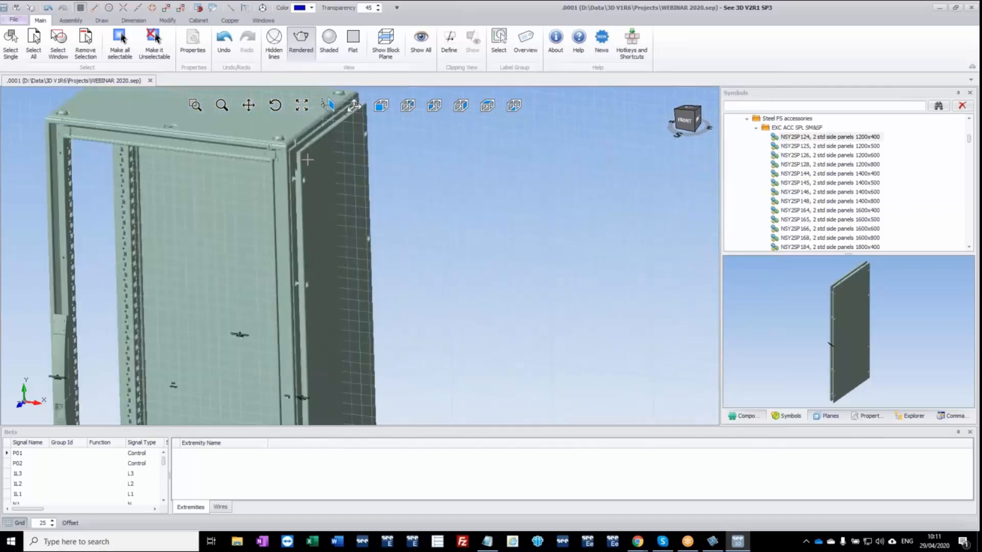
click(301, 191)
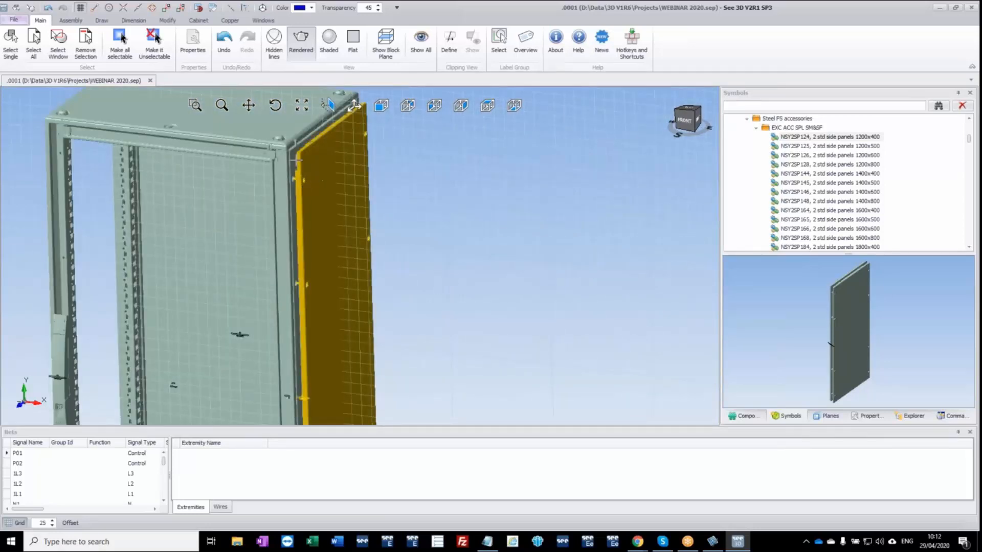
drag(318, 196, 70, 152)
middle_drag(69, 152, 144, 159)
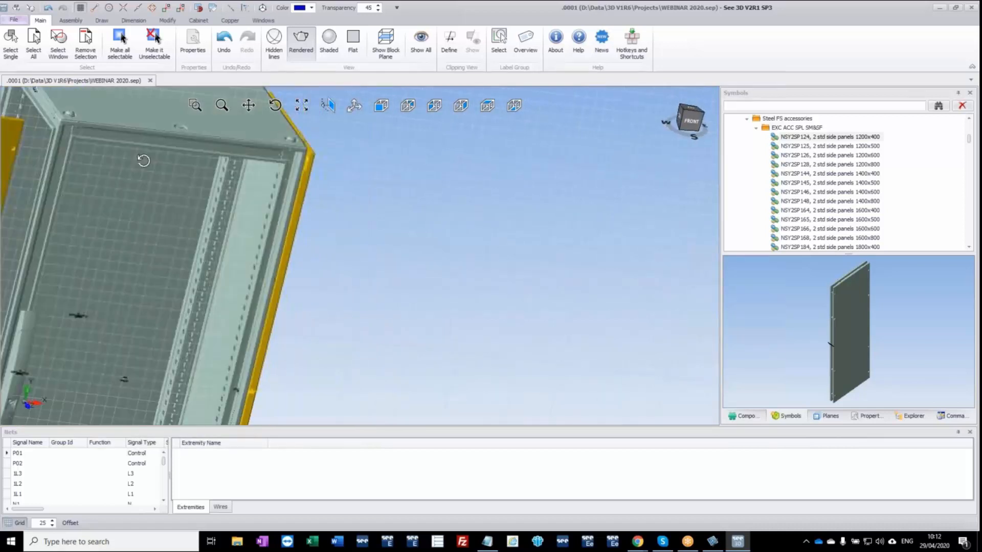
click(33, 137)
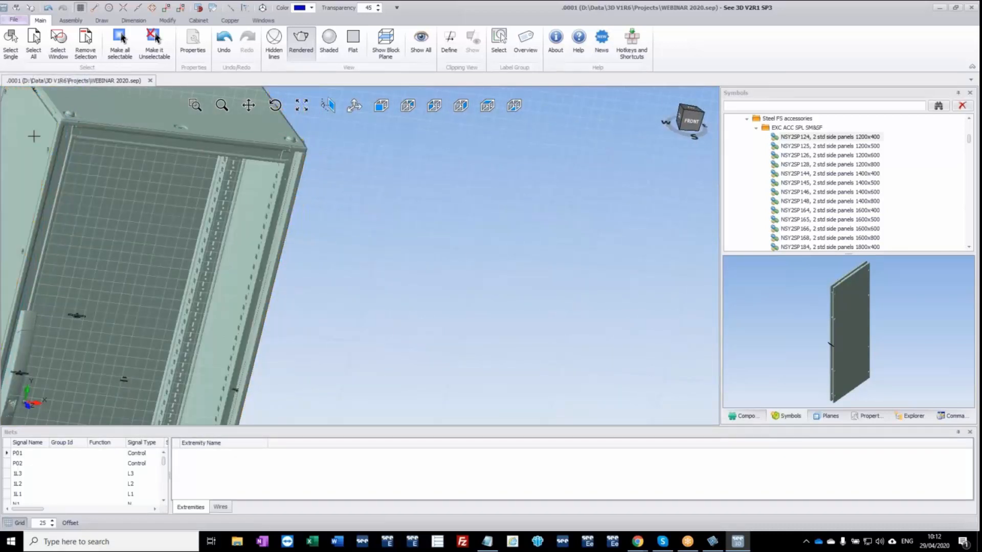
ctrl+middle_drag(33, 136, 251, 170)
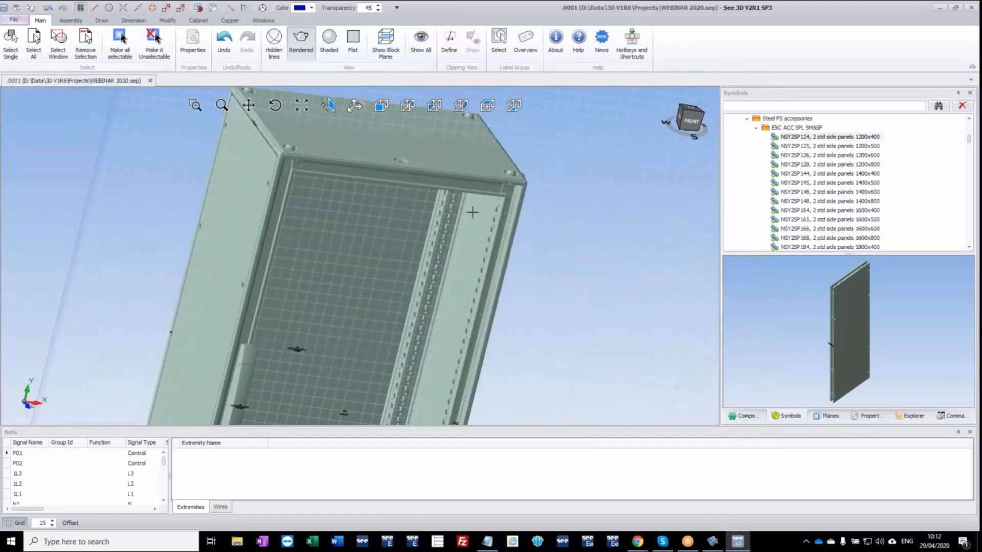
middle_drag(472, 211, 440, 220)
Insert the two-entry cable gland plate NSYEC462 (400x600 SF) into the base opening of the enclosure.
scroll(817, 176, down, 10)
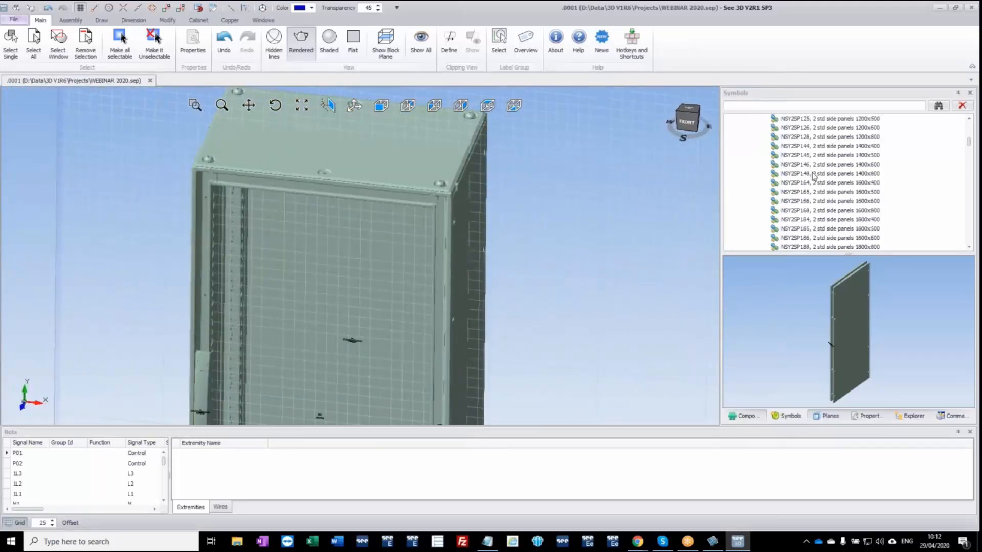
scroll(820, 187, down, 3)
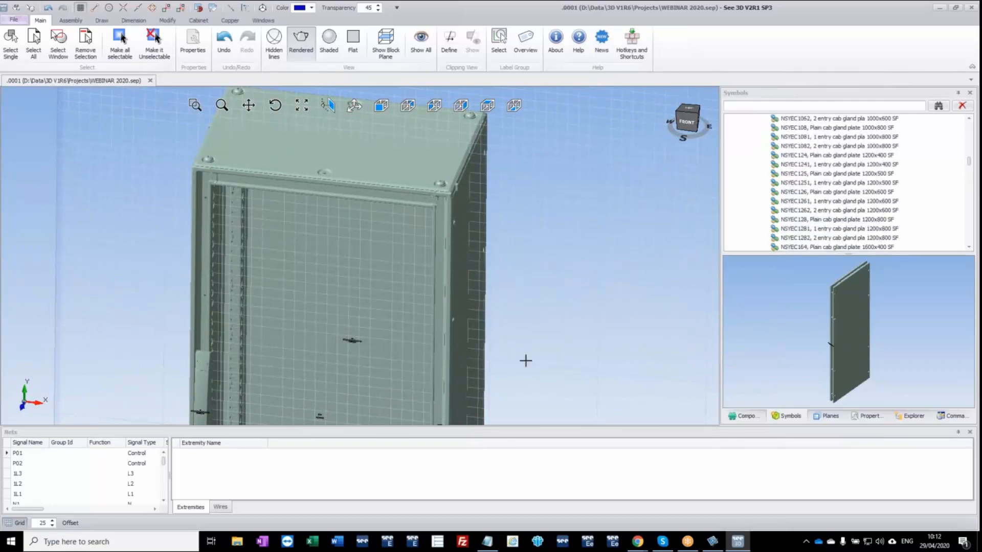
scroll(552, 364, down, 2)
middle_drag(548, 368, 502, 205)
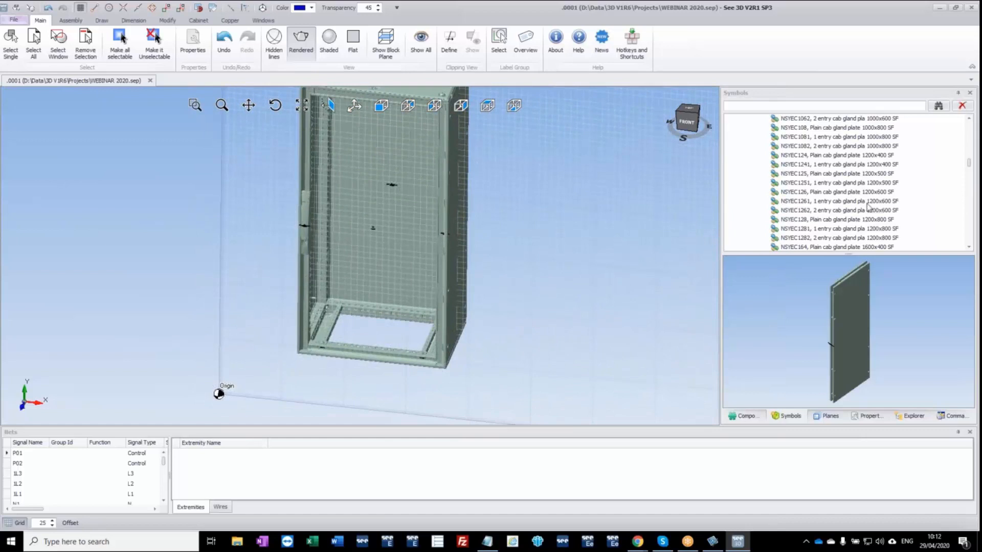
scroll(867, 207, down, 7)
scroll(864, 215, down, 2)
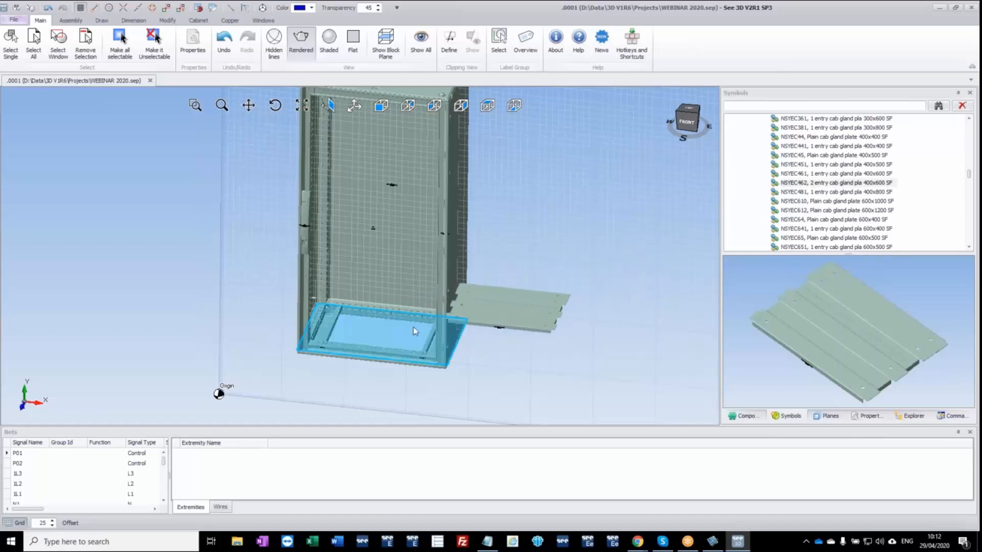
click(416, 330)
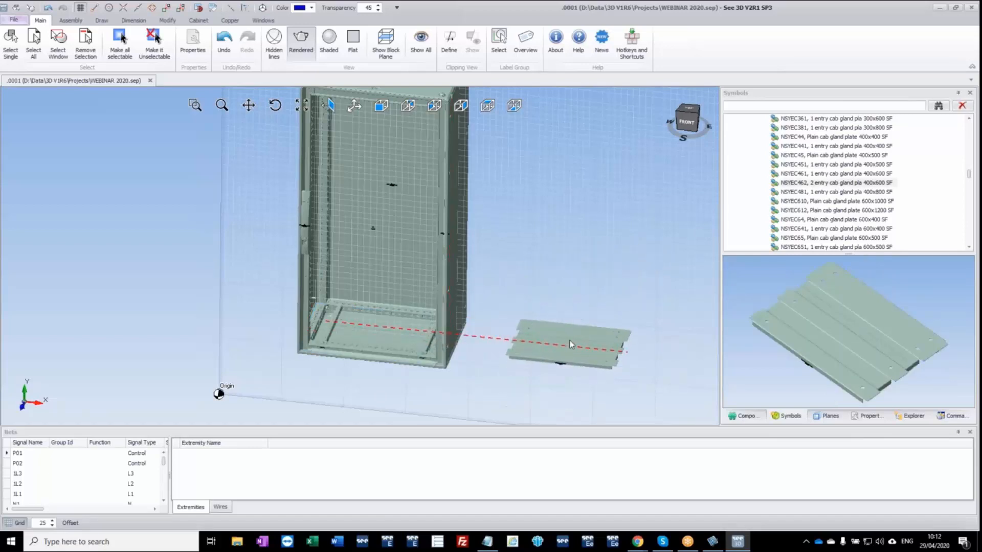
key(Escape)
middle_drag(553, 296, 522, 312)
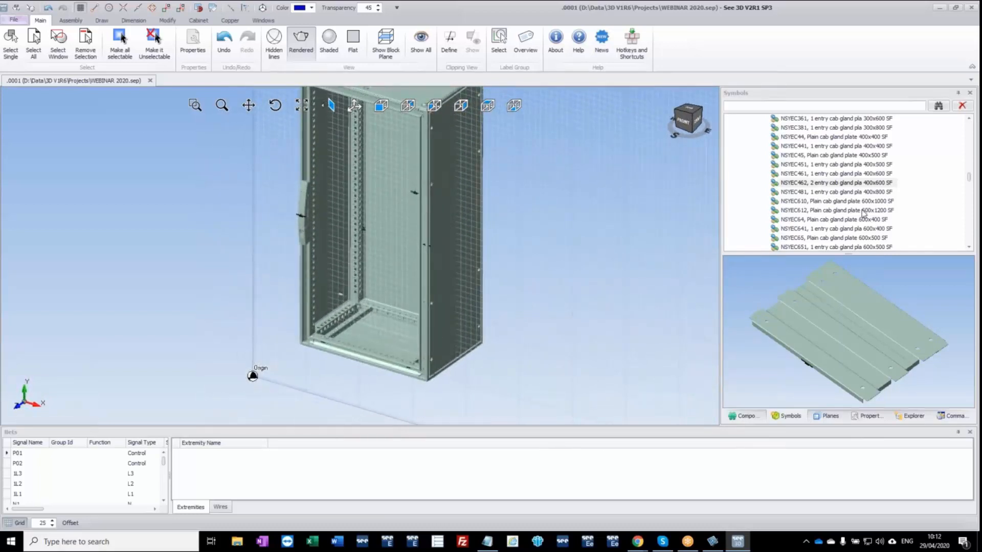
Insert the front plinth NSYSPF6100 (100x600) under the front edge of the enclosure.
scroll(865, 214, down, 10)
scroll(864, 214, down, 2)
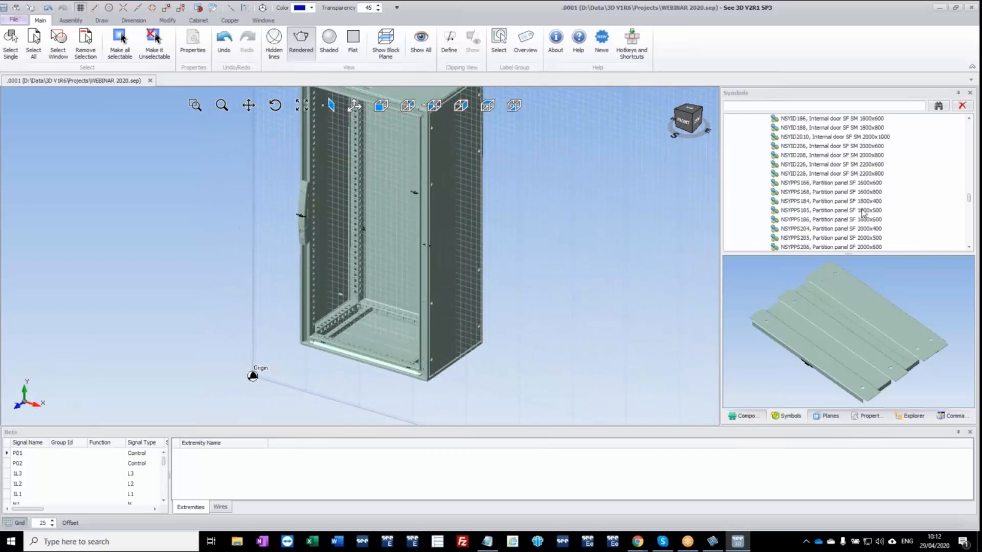
scroll(863, 210, down, 5)
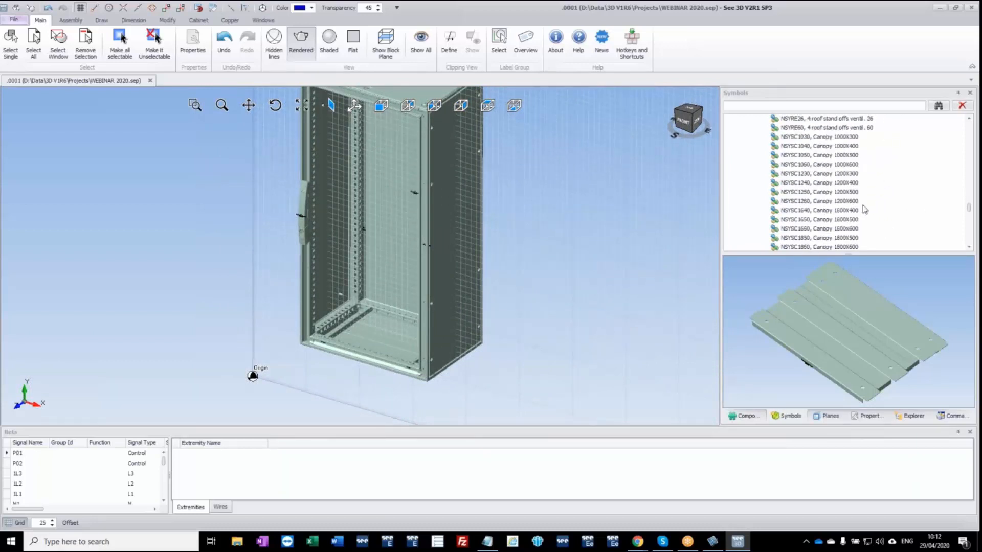
scroll(860, 190, down, 5)
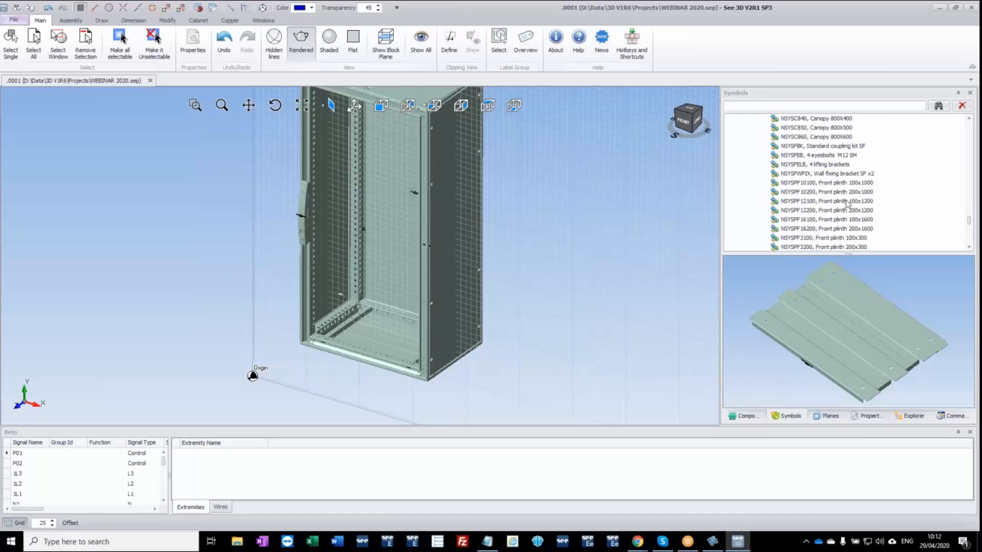
scroll(846, 203, down, 2)
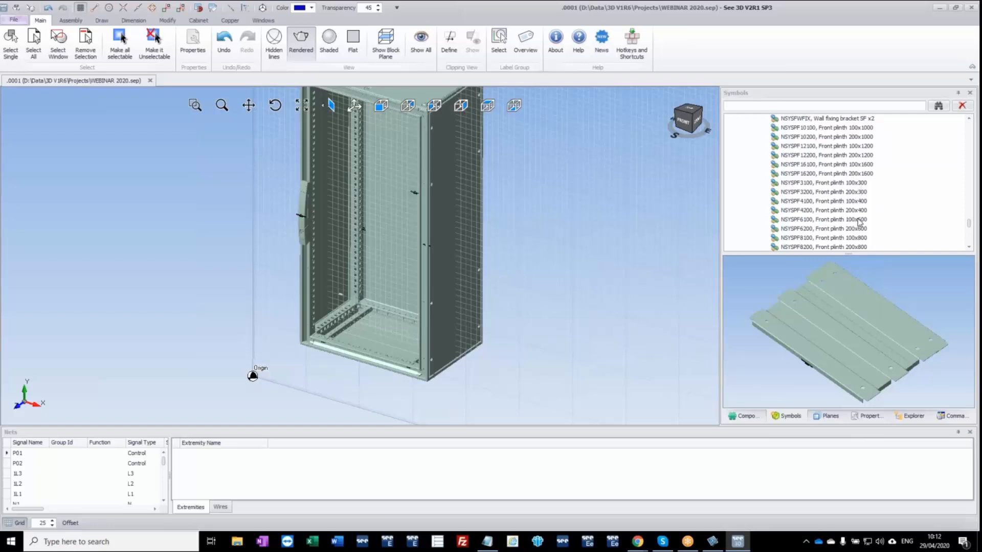
drag(860, 222, 440, 366)
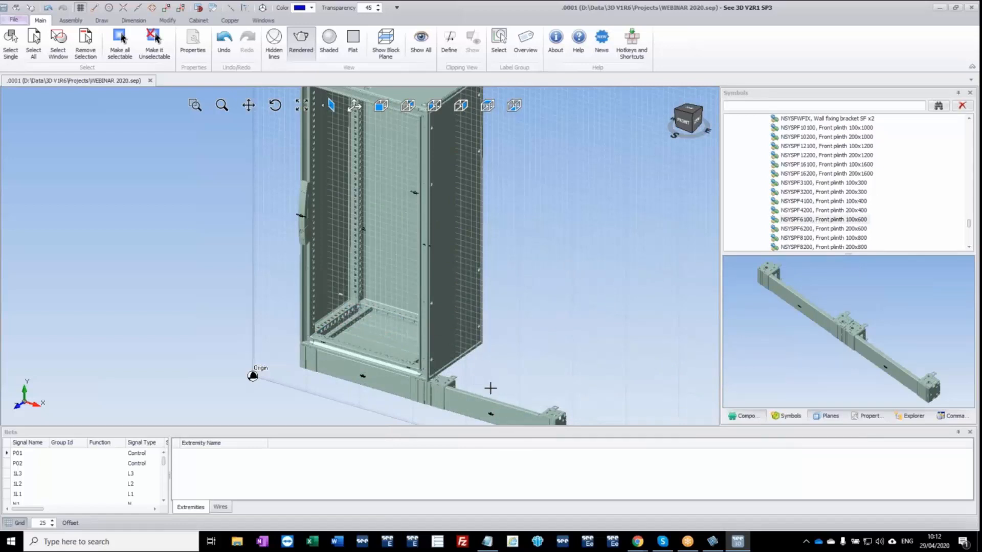
middle_drag(503, 255, 508, 93)
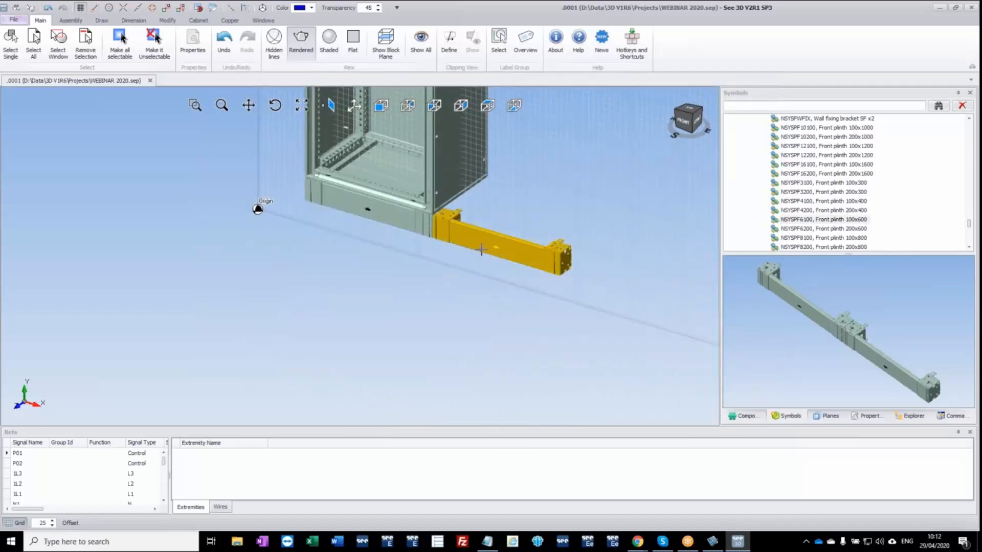
Place the second NSYSPF6100 plinth under the enclosure's rear edge and fit the NSYSPS4100 plinth side panels (100x400) on both sides of the base.
drag(489, 242, 411, 159)
mouse_move(522, 219)
middle_down()
mouse_move(478, 220)
mouse_move(514, 224)
middle_up()
scroll(878, 213, down, 4)
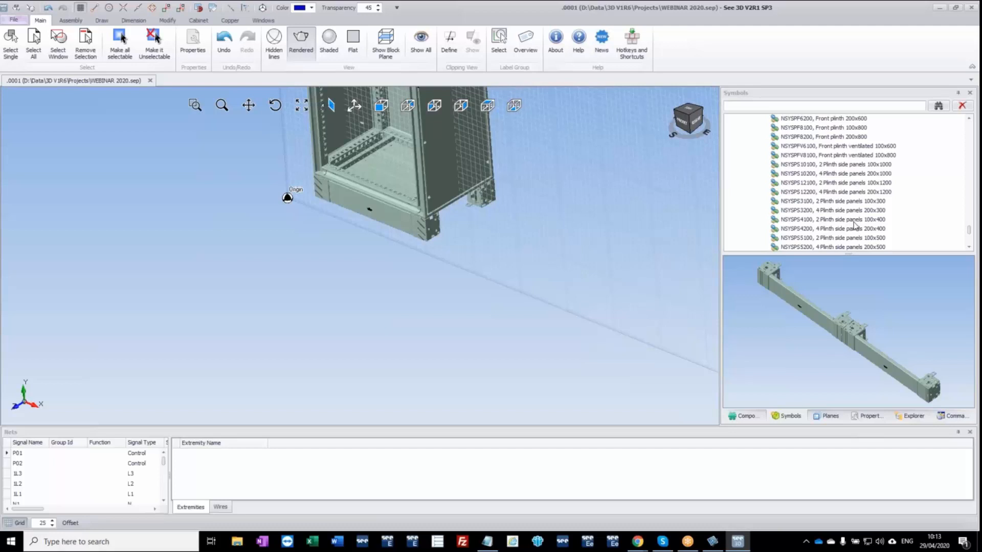
drag(853, 222, 478, 219)
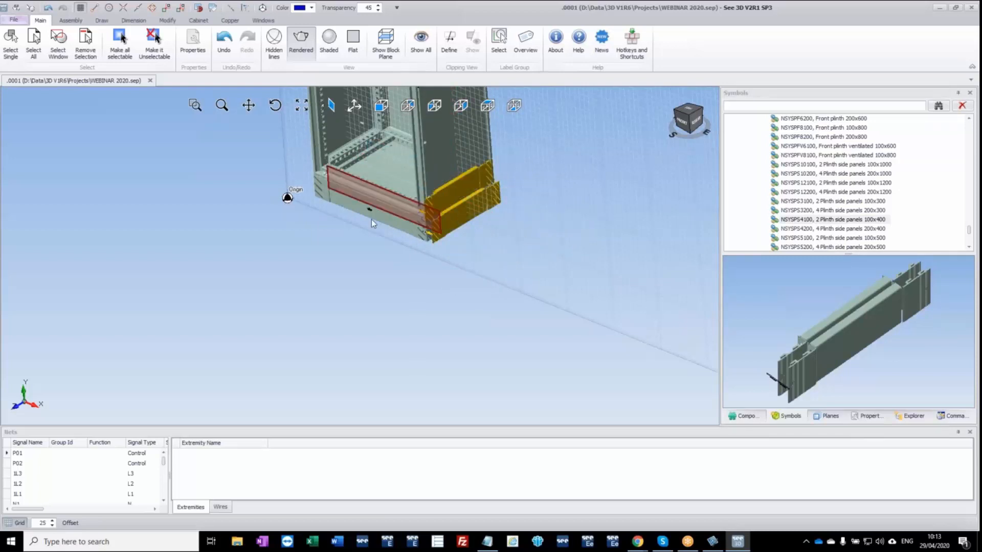
middle_drag(246, 216, 417, 273)
middle_drag(331, 269, 455, 259)
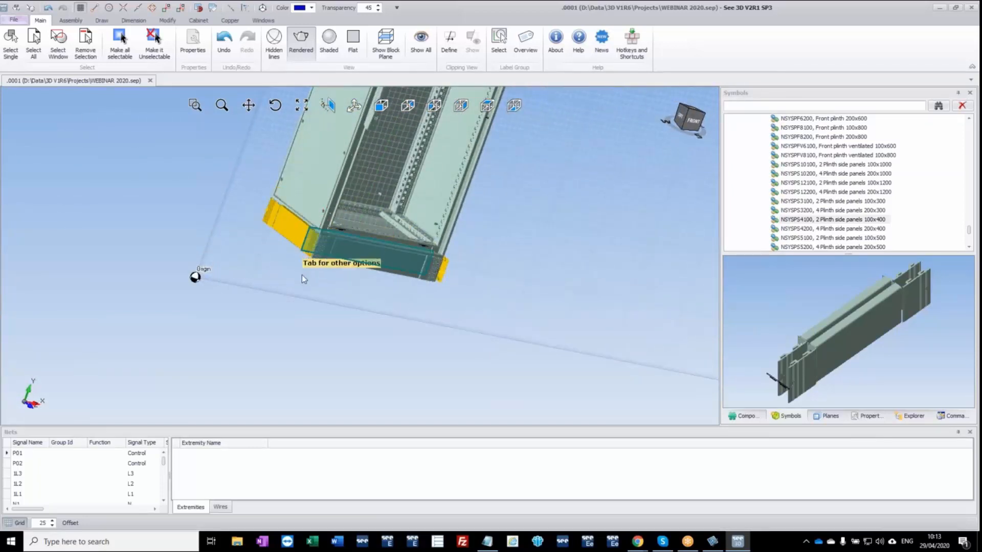
middle_drag(517, 254, 432, 266)
ctrl+middle_drag(387, 204, 343, 311)
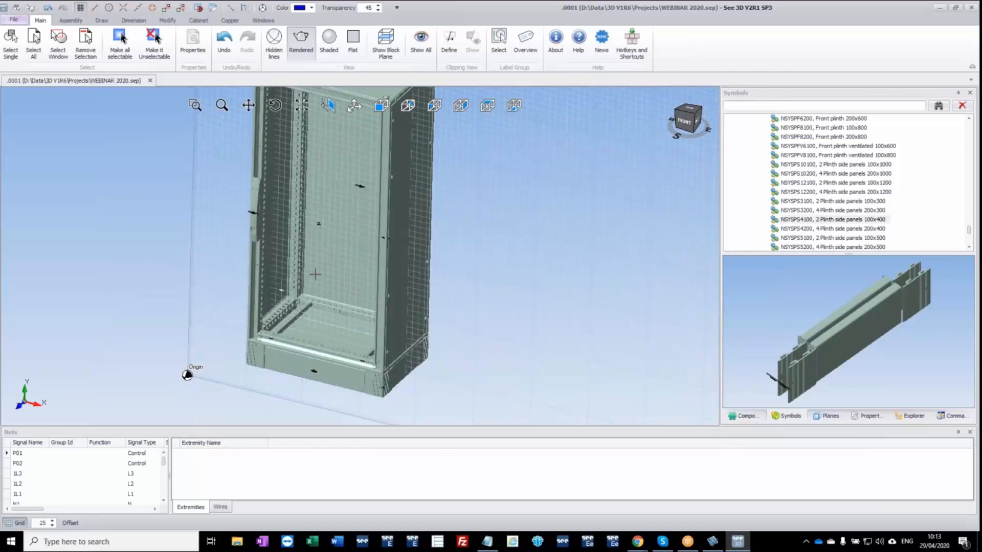
Turn off the work-plane grid around the enclosure.
middle_drag(375, 274, 369, 273)
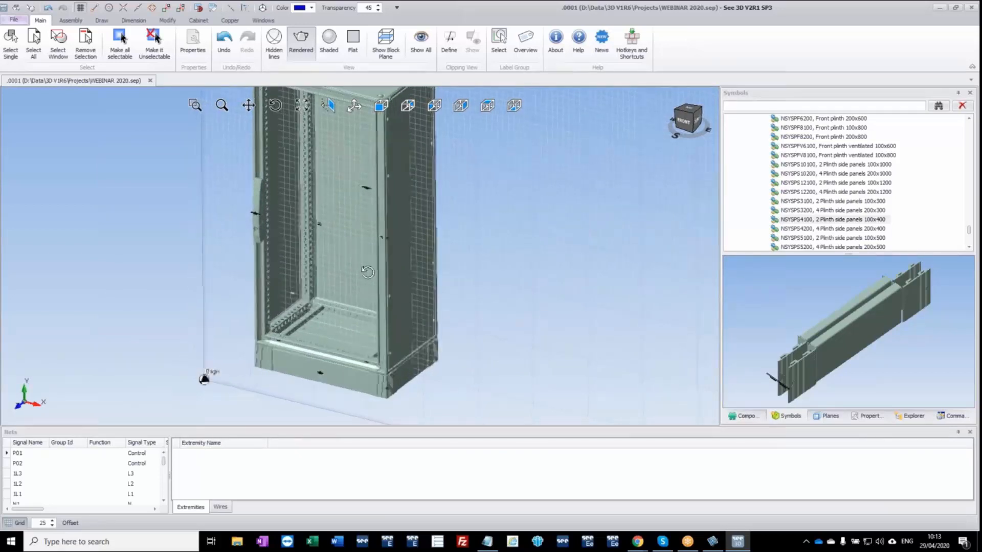
click(19, 523)
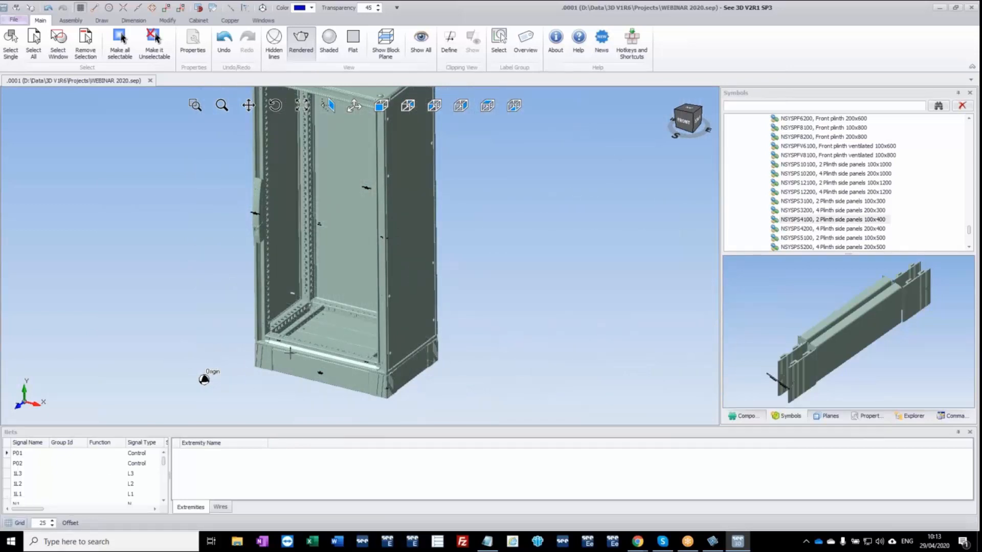
mouse_move(297, 355)
middle_down()
mouse_move(319, 362)
mouse_move(294, 360)
middle_up()
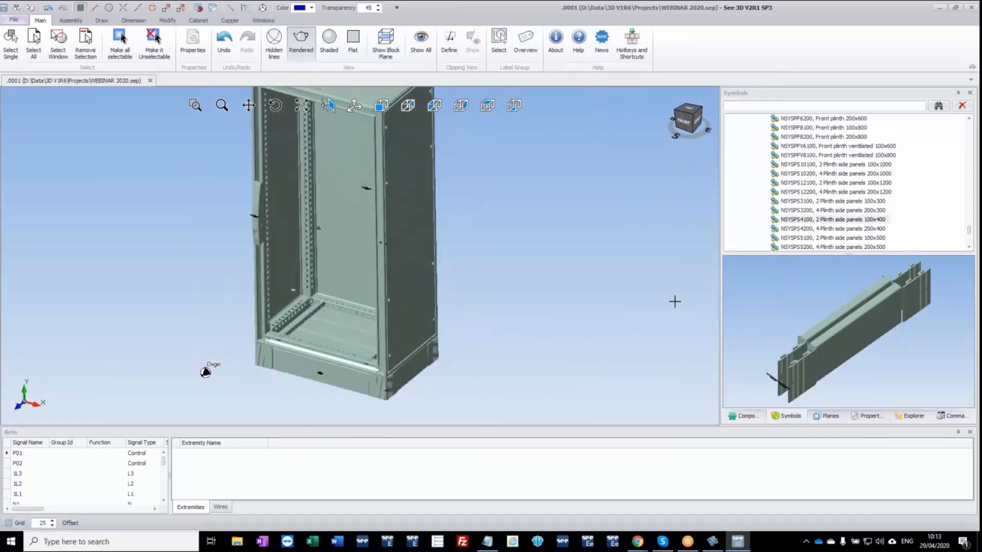
Browse the Schneider Electric Universal Enclosures symbols to Common Accessories, Mounting plates, FS STEEL PLAIN M. PLAT.
scroll(850, 206, up, 15)
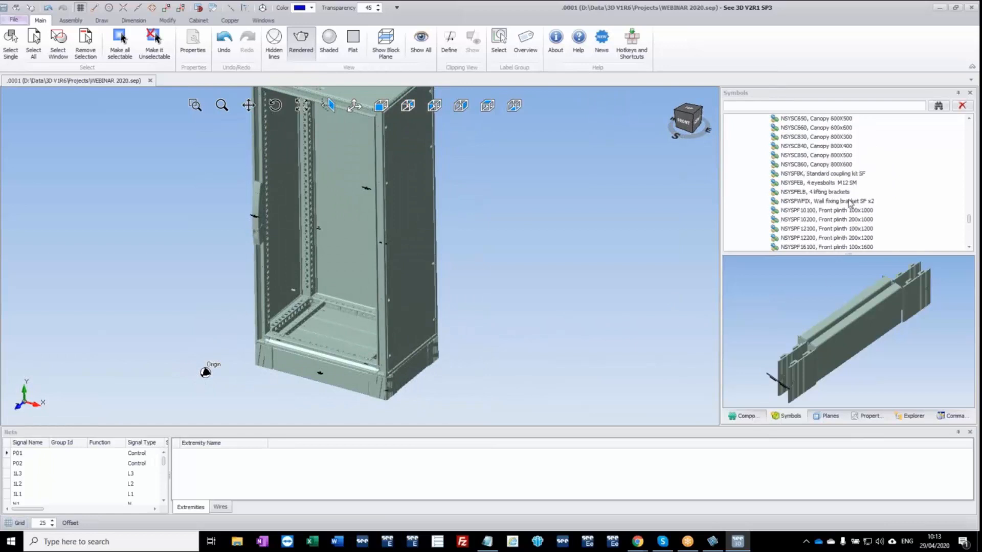
scroll(850, 204, up, 10)
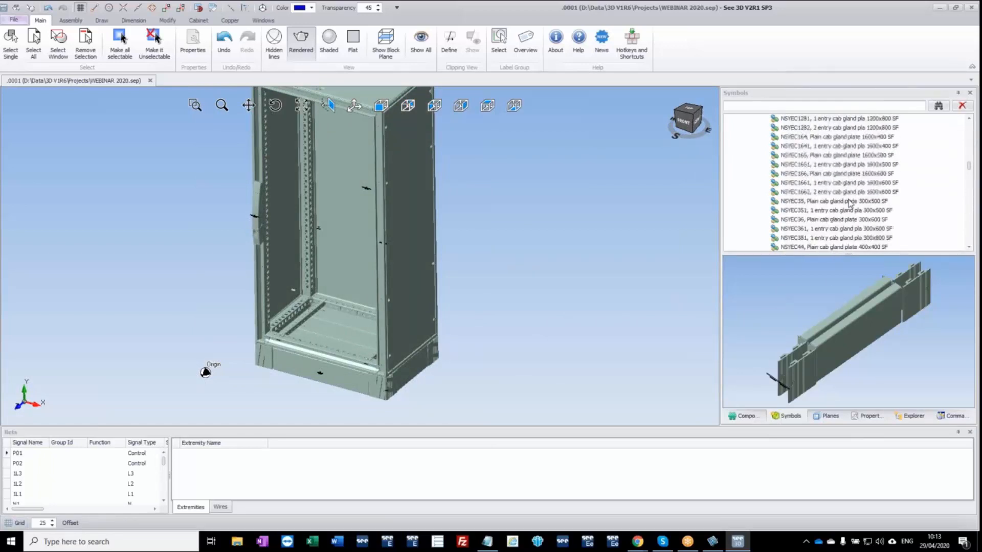
drag(971, 170, 975, 135)
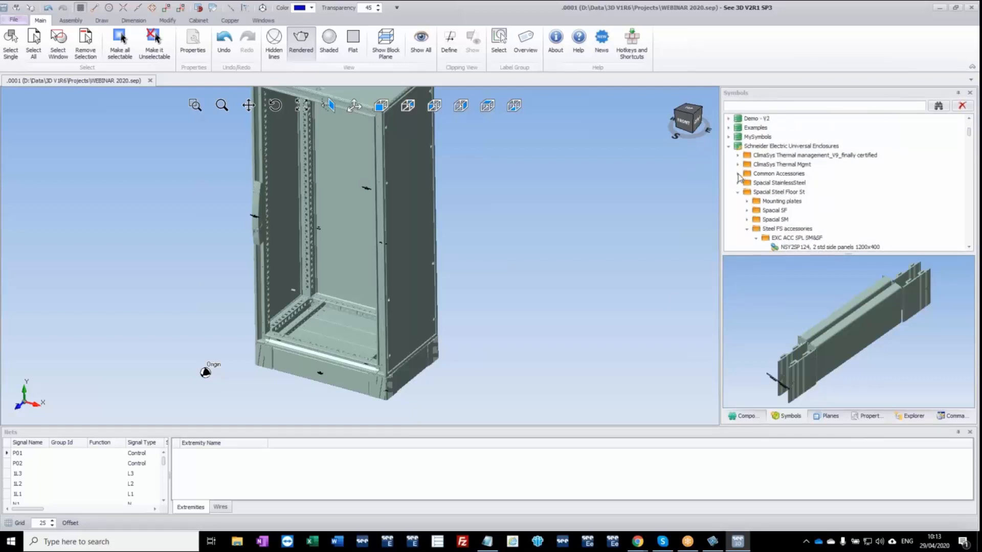
double_click(755, 176)
click(749, 185)
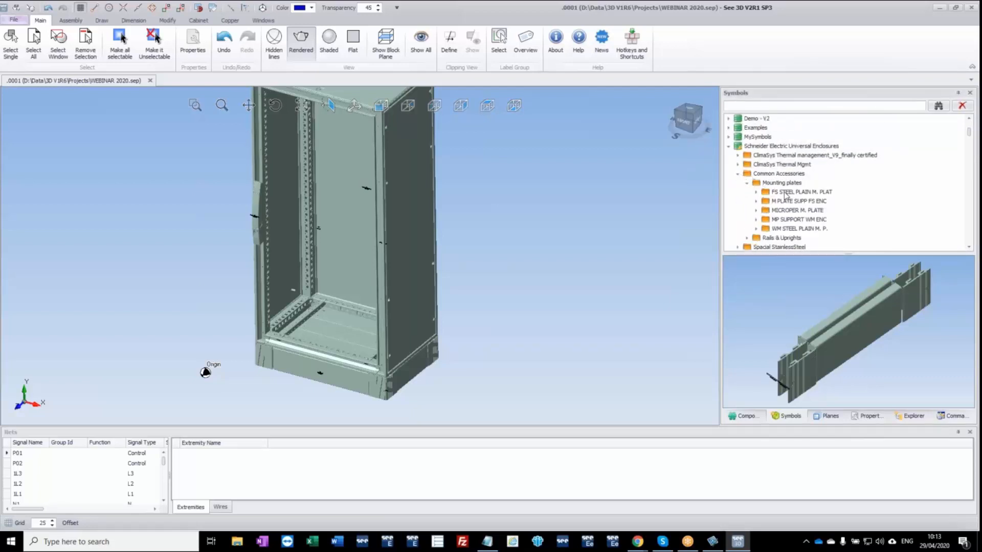
click(757, 192)
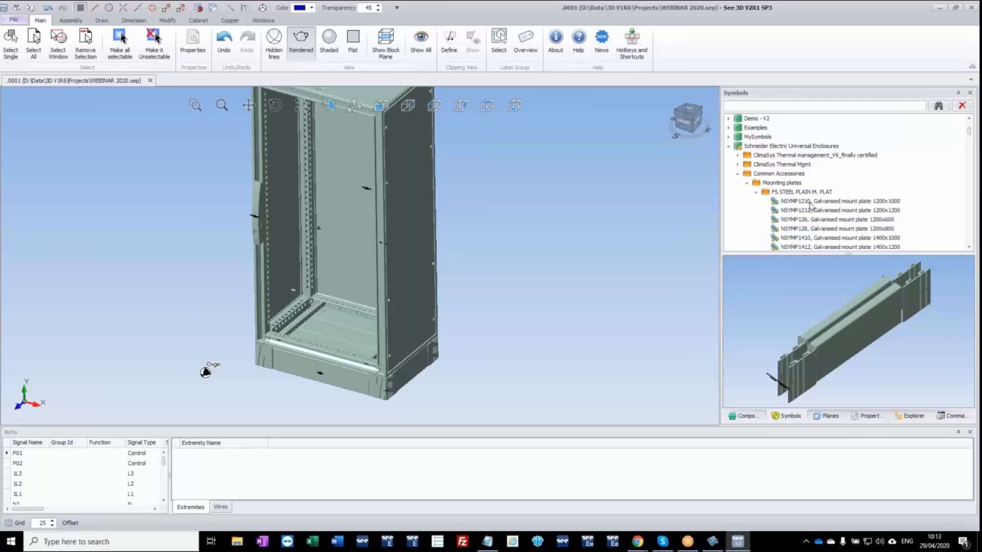
Insert the galvanised mounting plate NSYMP126 (1200x600) inside the enclosure and check its seating at the lower rails.
click(878, 220)
drag(845, 235, 360, 255)
scroll(295, 317, up, 5)
scroll(295, 312, up, 4)
scroll(256, 333, down, 4)
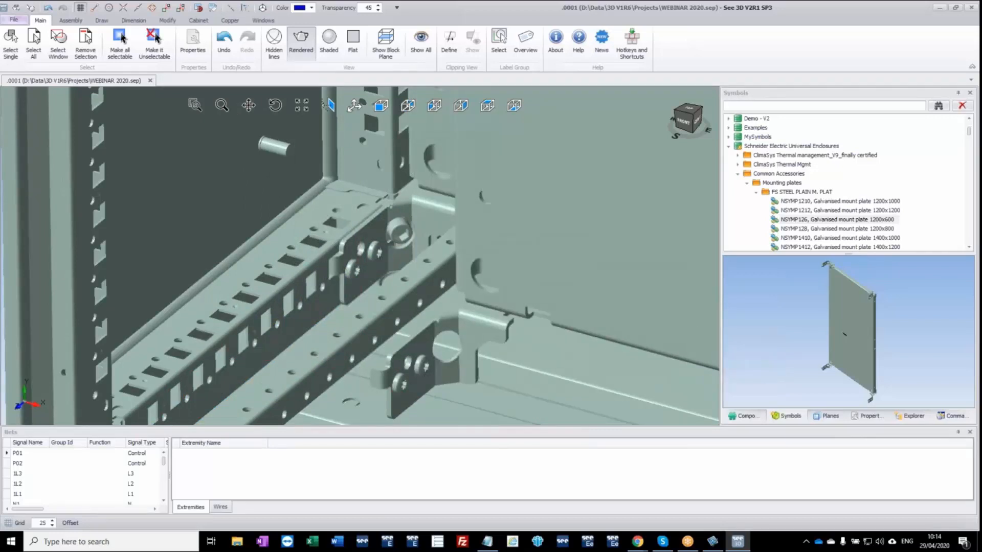
scroll(497, 287, down, 5)
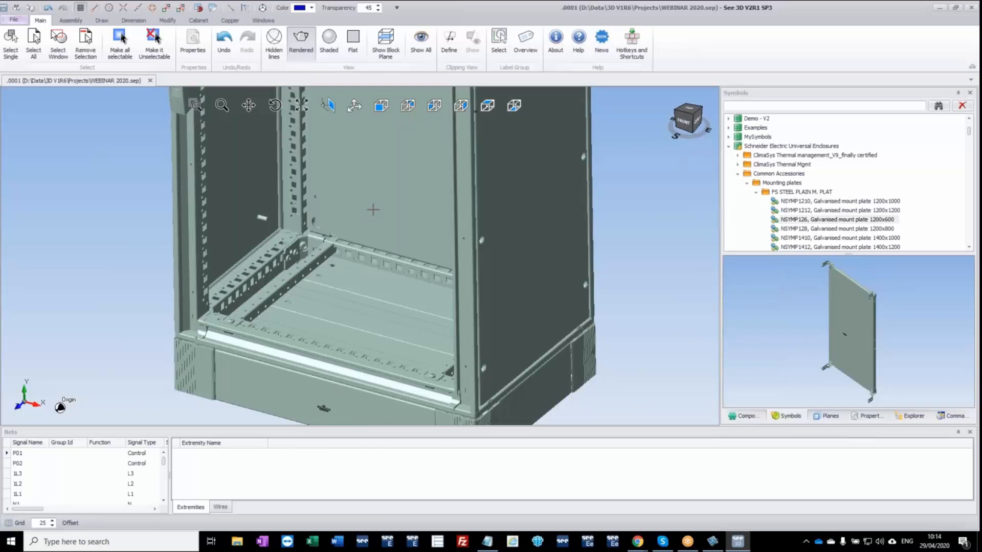
drag(348, 210, 273, 275)
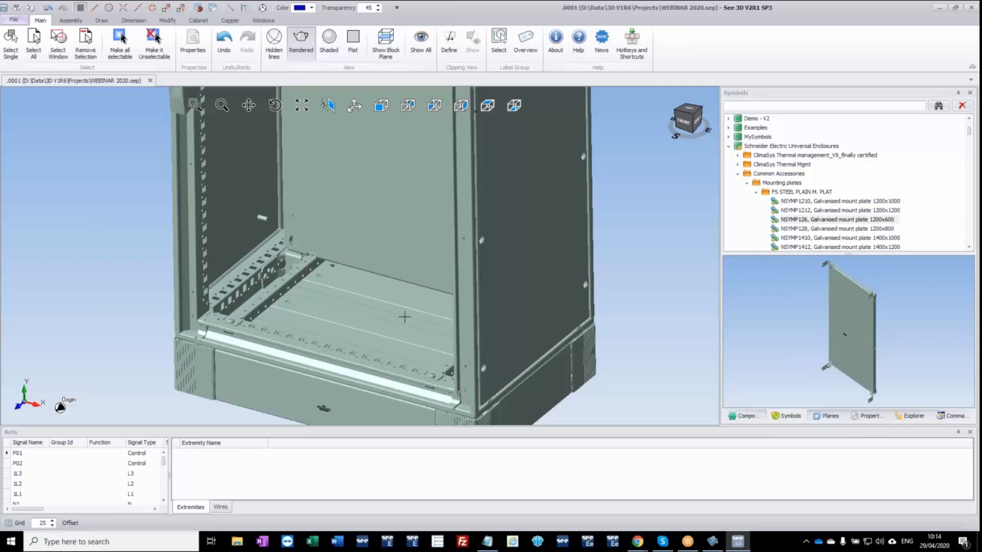
middle_drag(408, 343, 417, 326)
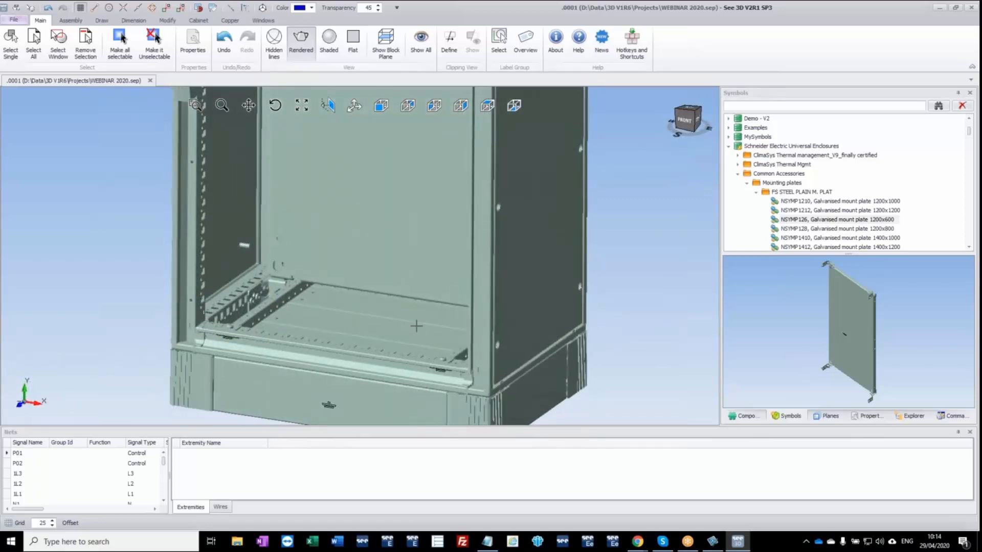
scroll(407, 326, down, 6)
scroll(405, 296, up, 2)
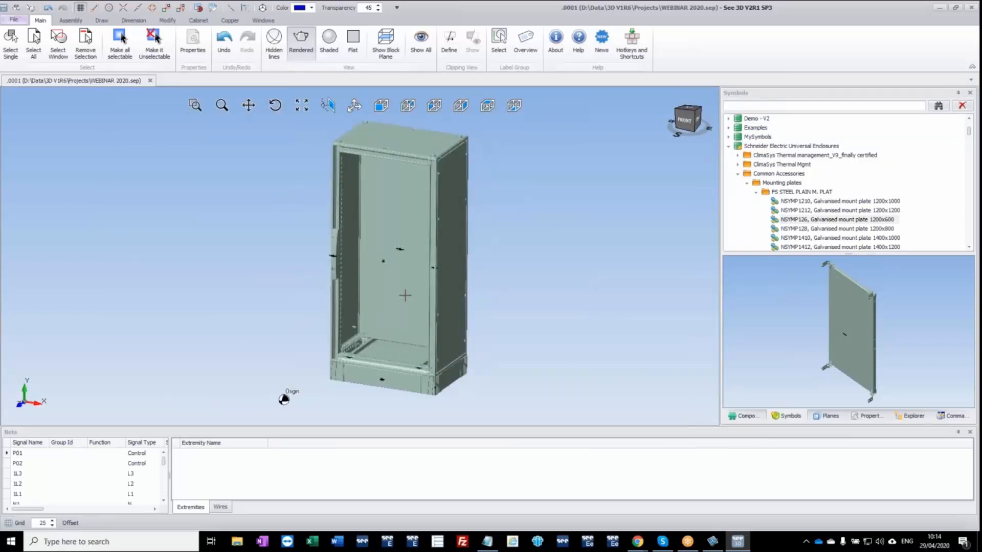
Isolate the galvanised mounting plate and its children, and restore the visibility of the whole drawing.
scroll(405, 295, up, 2)
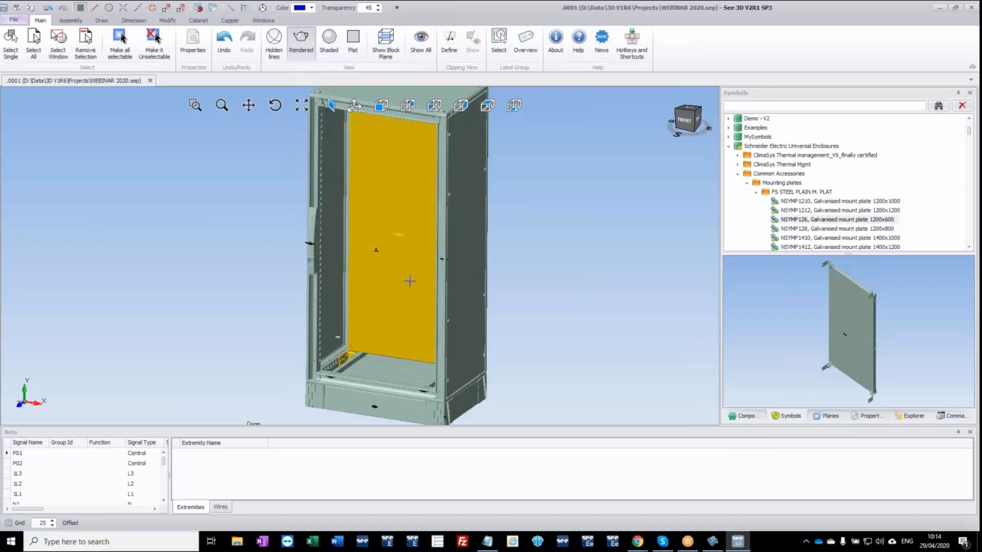
click(907, 417)
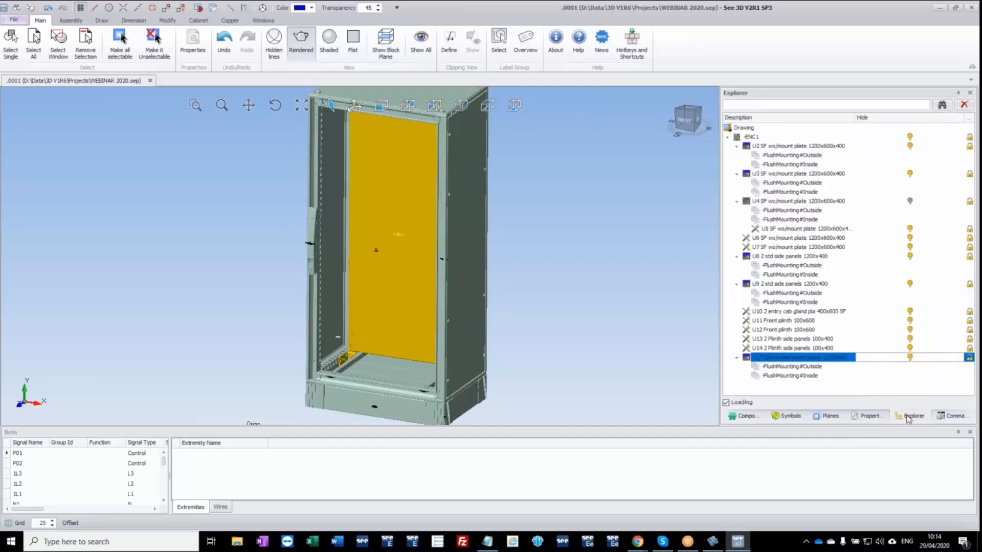
right_click(837, 362)
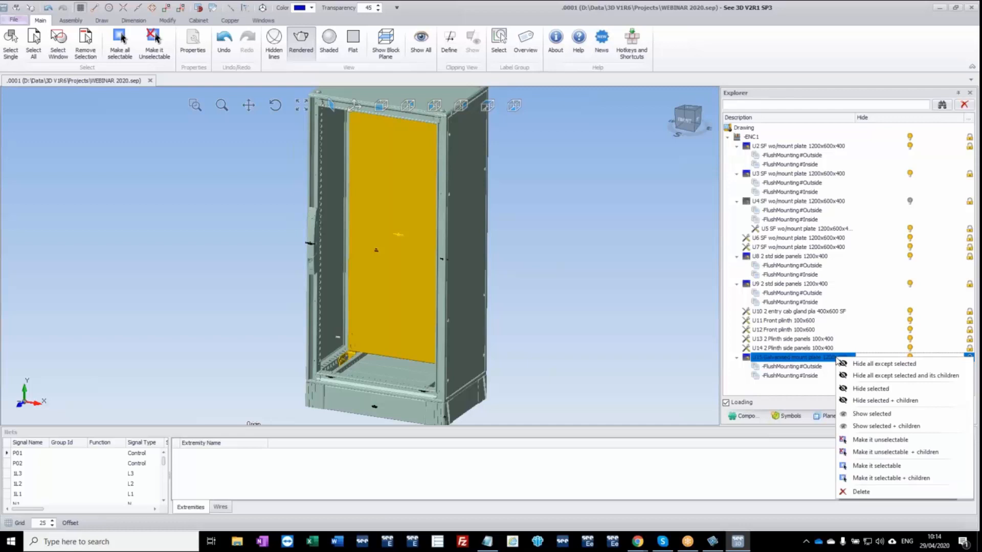
click(927, 377)
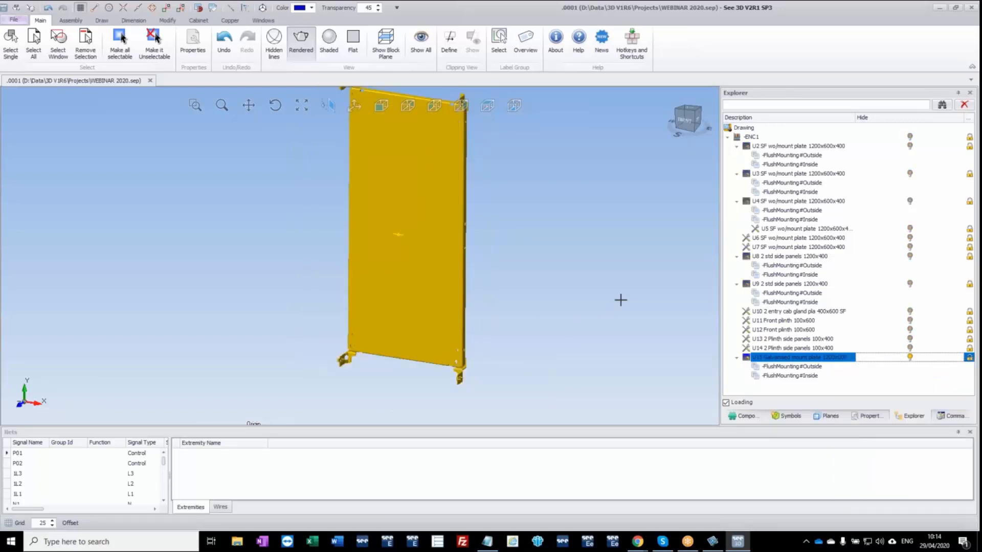
click(744, 129)
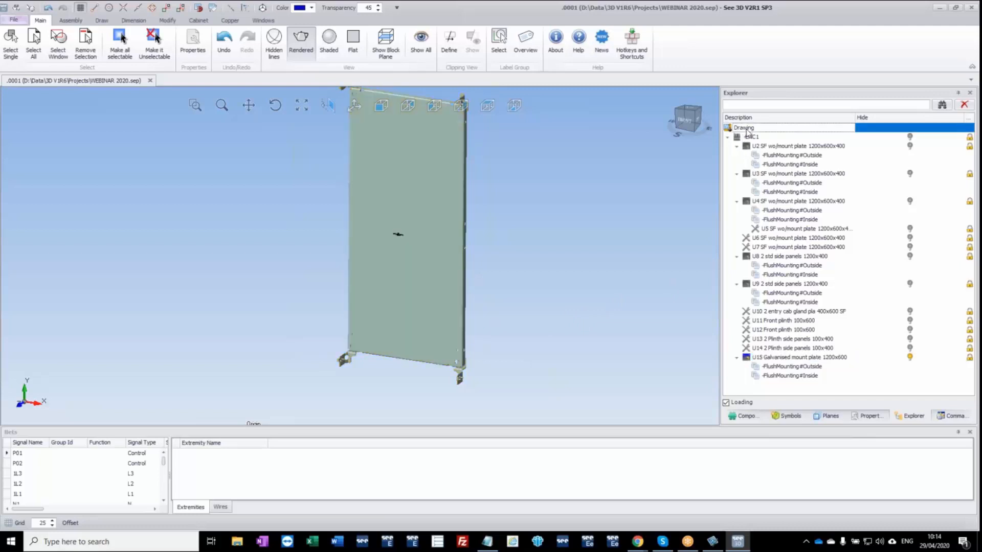
right_click(747, 131)
click(774, 136)
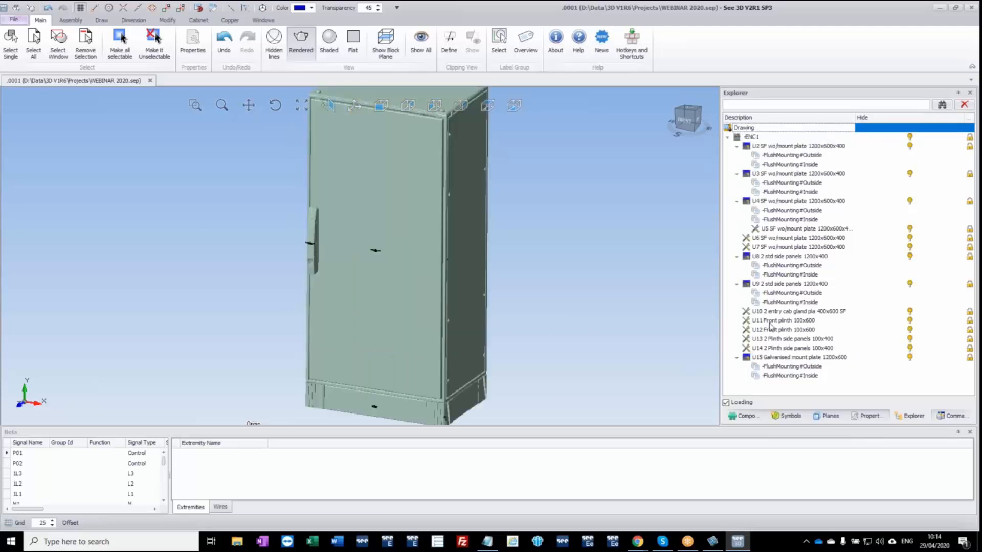
Hide everything except the galvanised mounting plate 1200x600 and its children, and show the plate from the front.
click(777, 358)
right_click(783, 358)
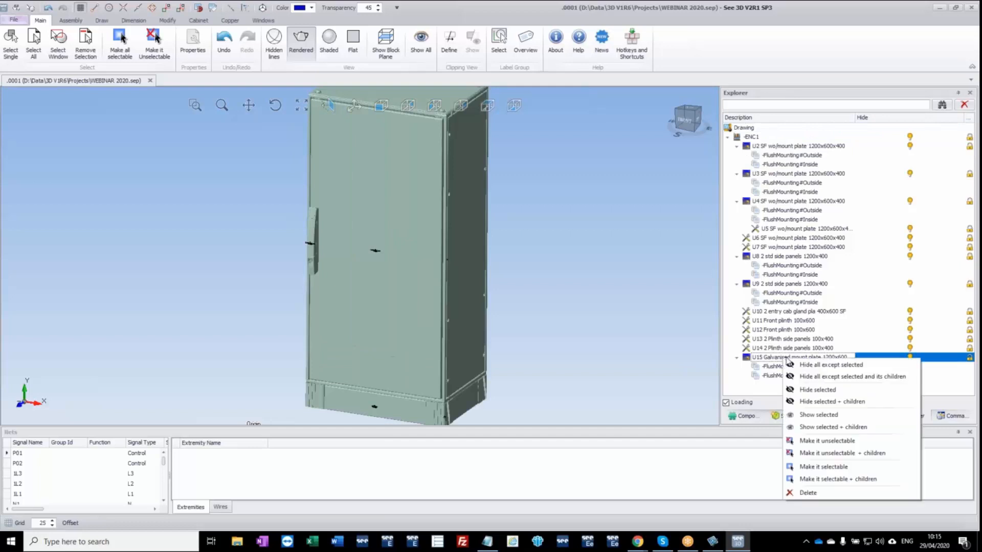
click(828, 378)
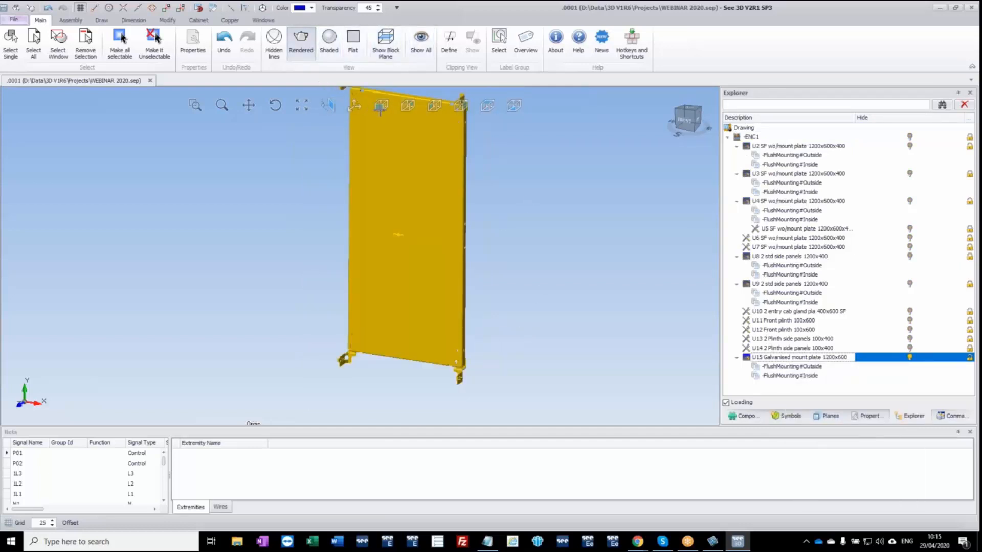
right_click(309, 152)
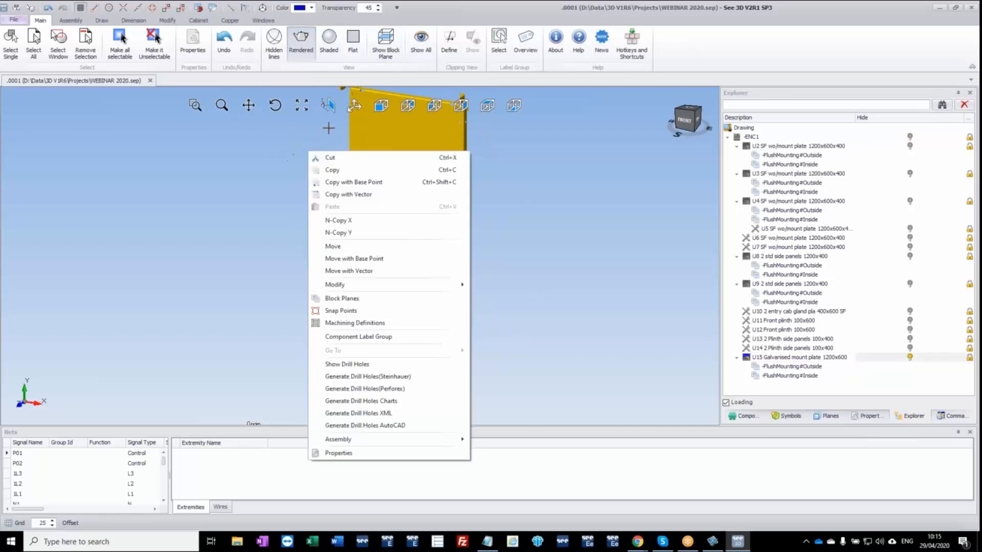
click(381, 105)
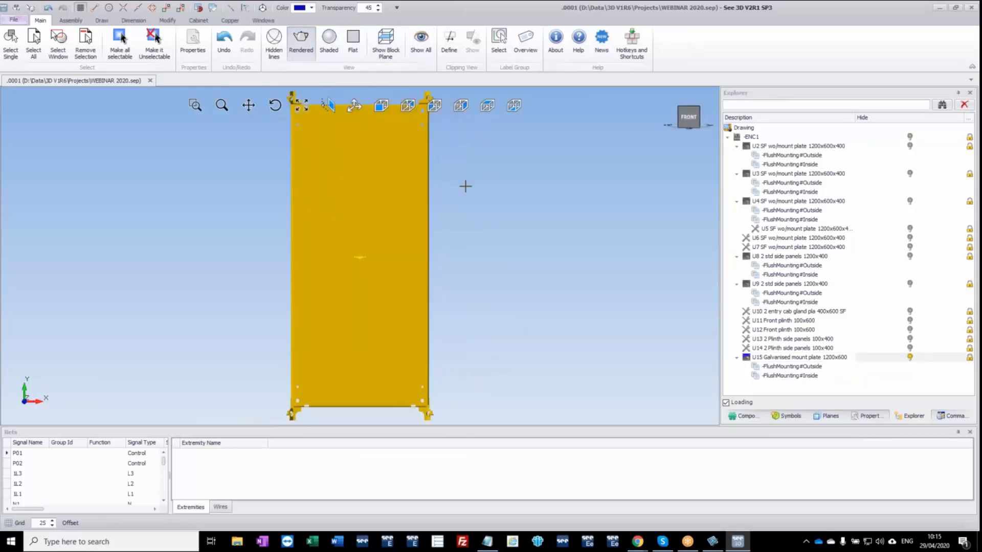
Draw a horizontal DIN 35x7.5 rail with a length of 400 across the upper part of the mounting plate.
click(787, 417)
click(759, 417)
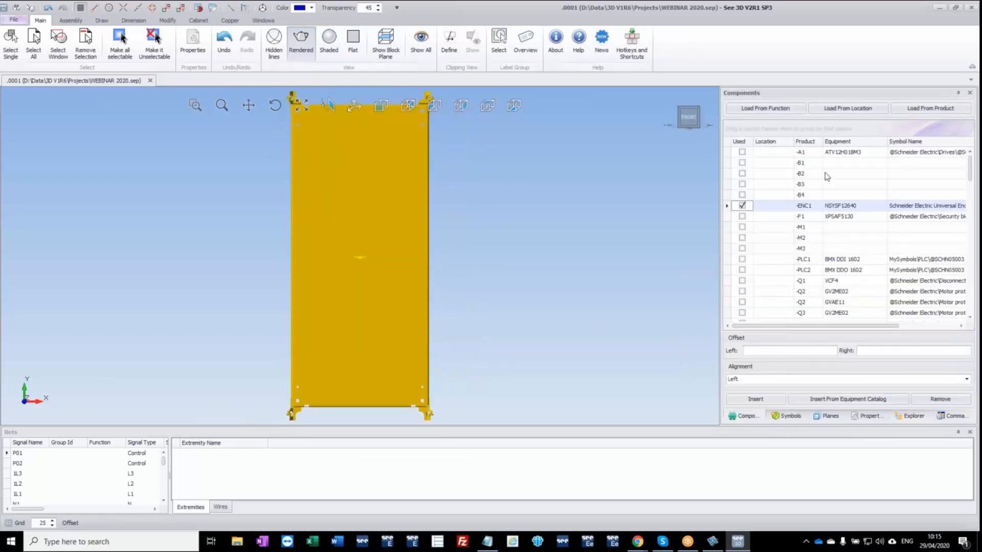
key(Escape)
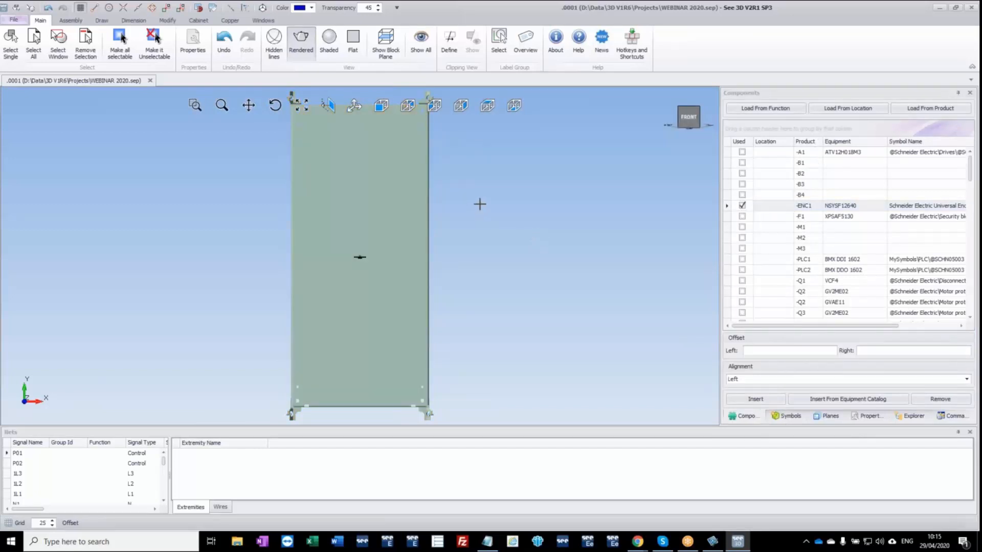
click(199, 20)
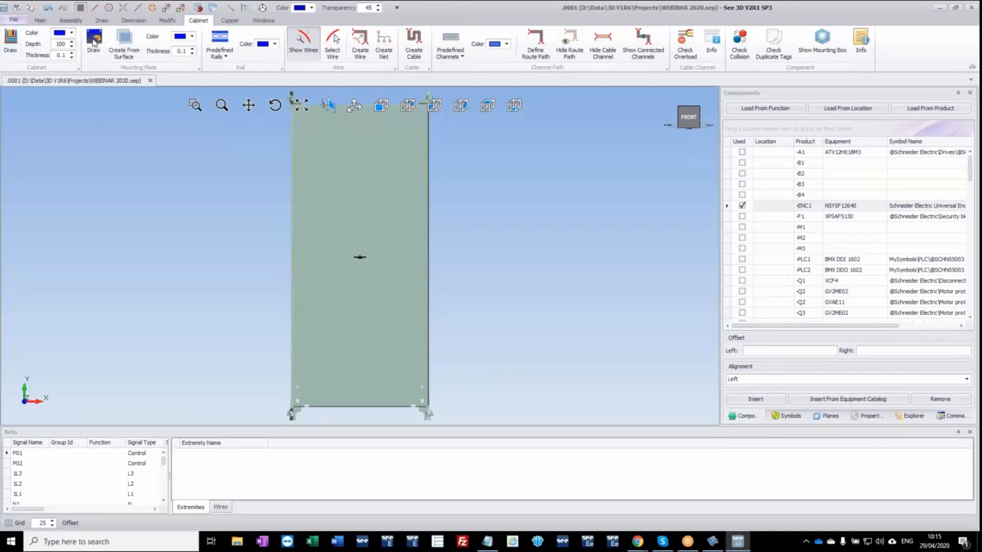
click(224, 59)
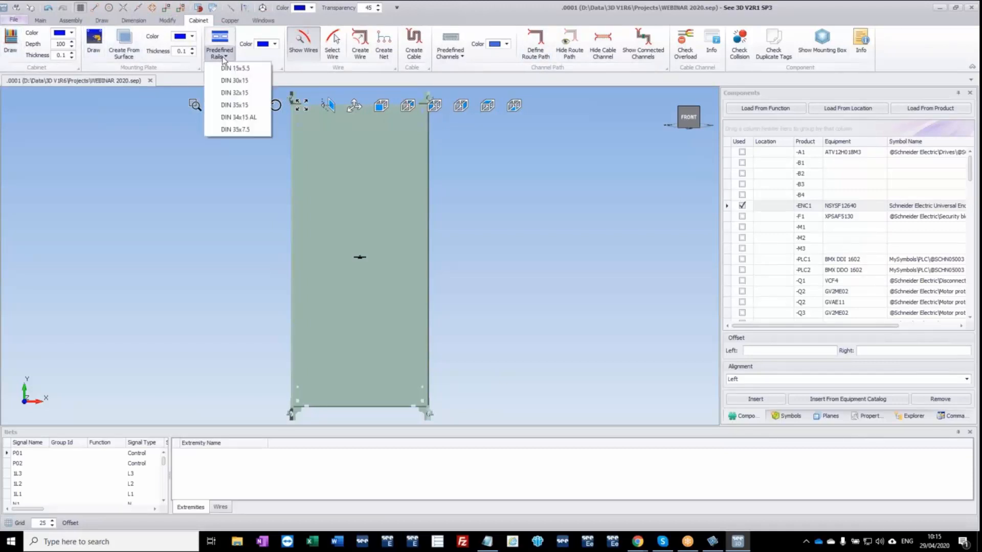
click(230, 130)
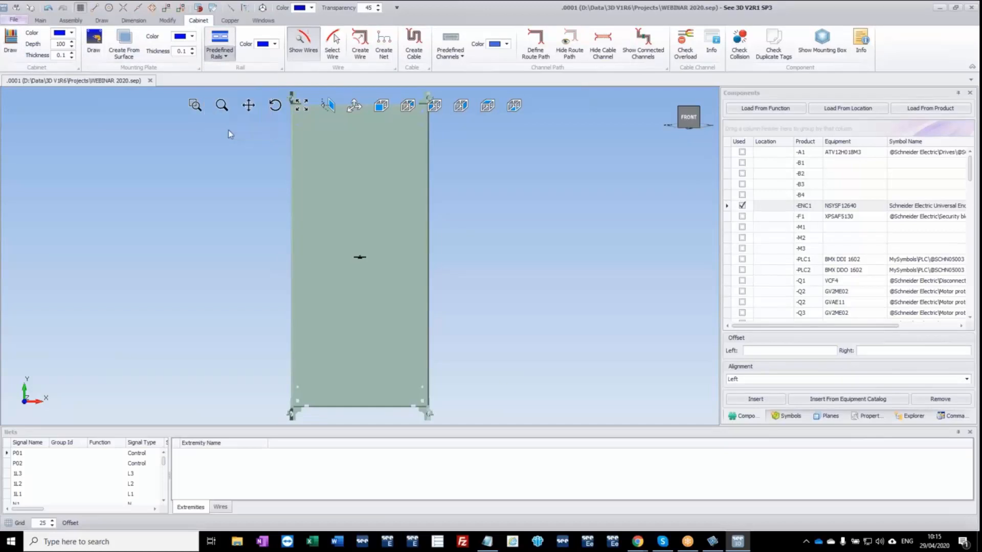
click(304, 146)
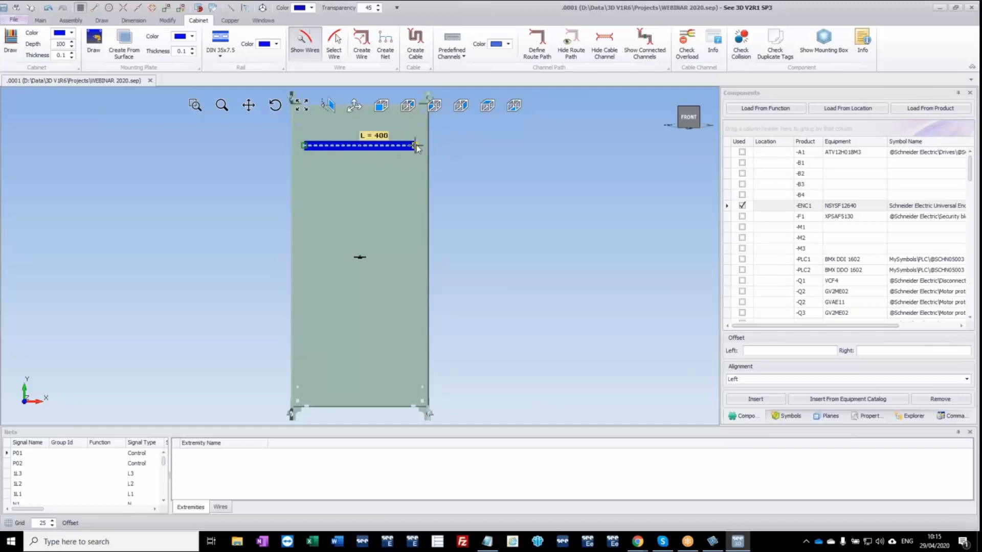
click(415, 146)
Add two more horizontal DIN 35x7.5 rails with a length of 400 below the first one, aligned with its ends.
key(ctrl+v)
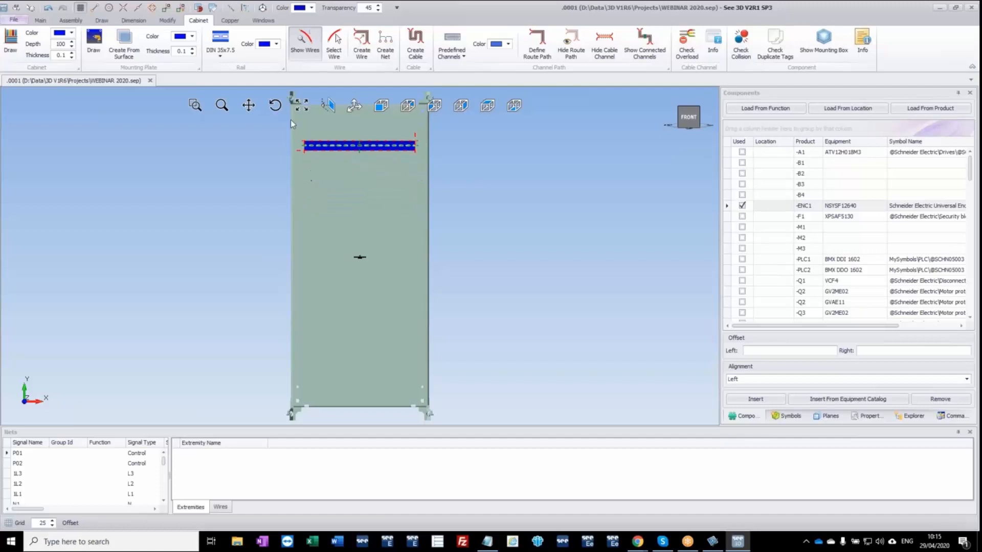
click(181, 7)
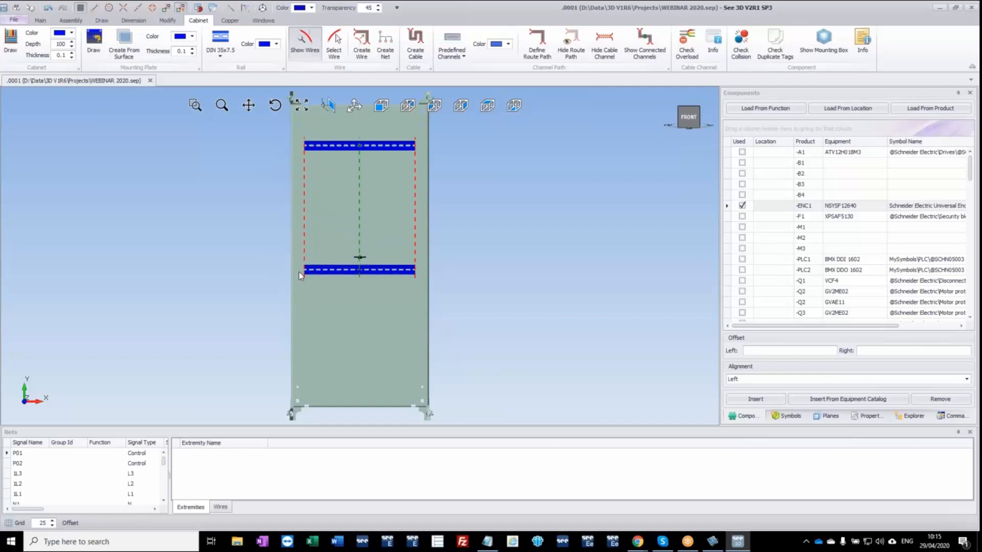
click(306, 217)
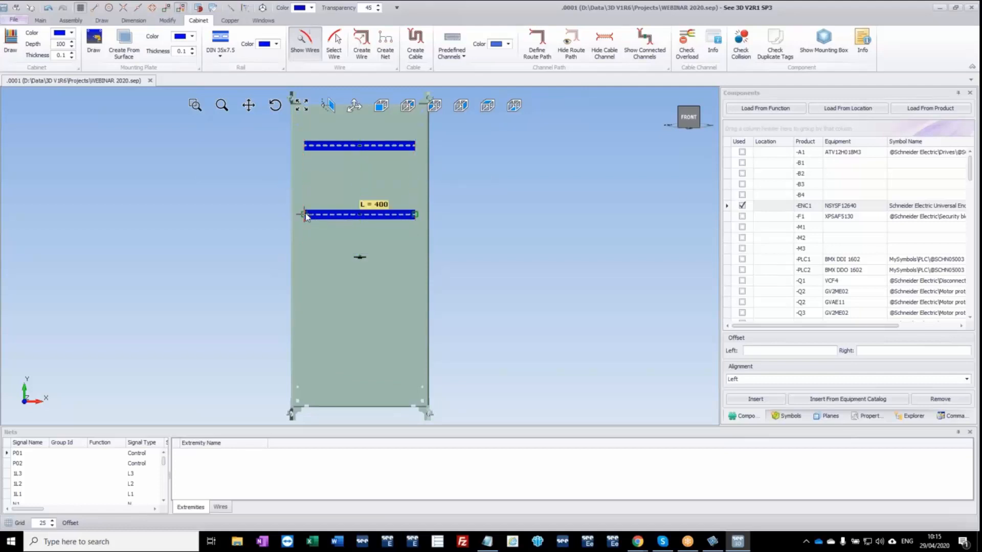
click(305, 283)
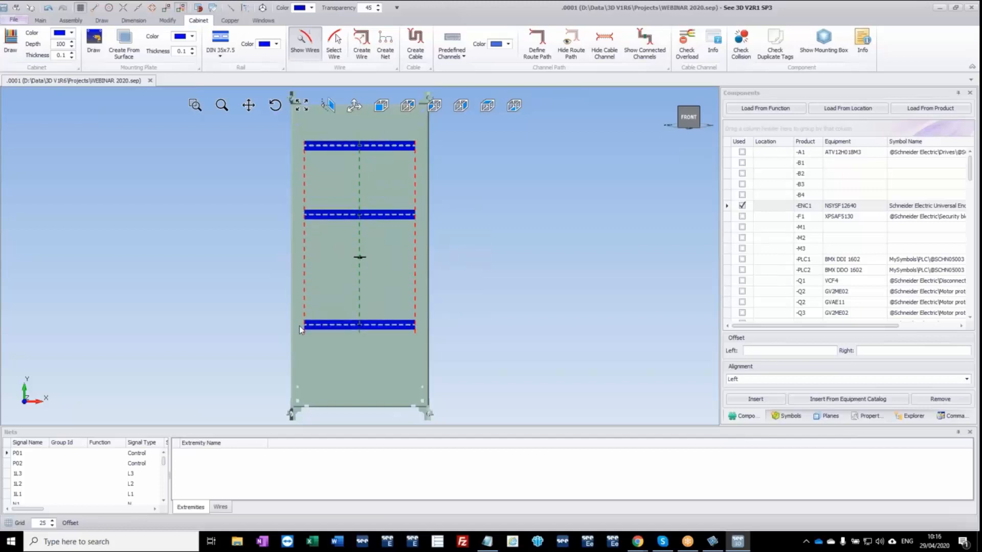
click(494, 217)
key(Escape)
Set the FlushMounting#Outside plane of the galvanised mounting plate 1200x600 as the working plane.
middle_drag(465, 297, 363, 287)
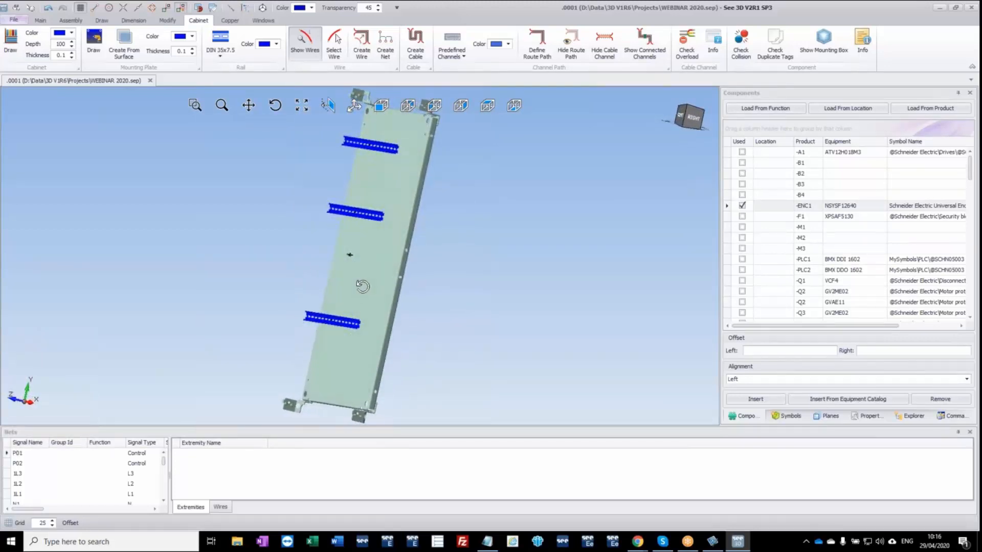
click(913, 416)
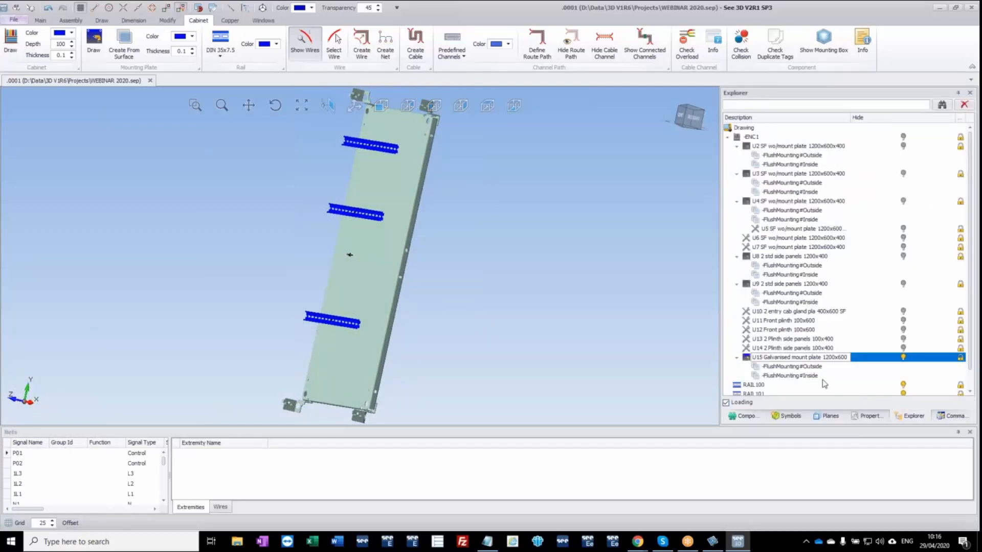
click(812, 367)
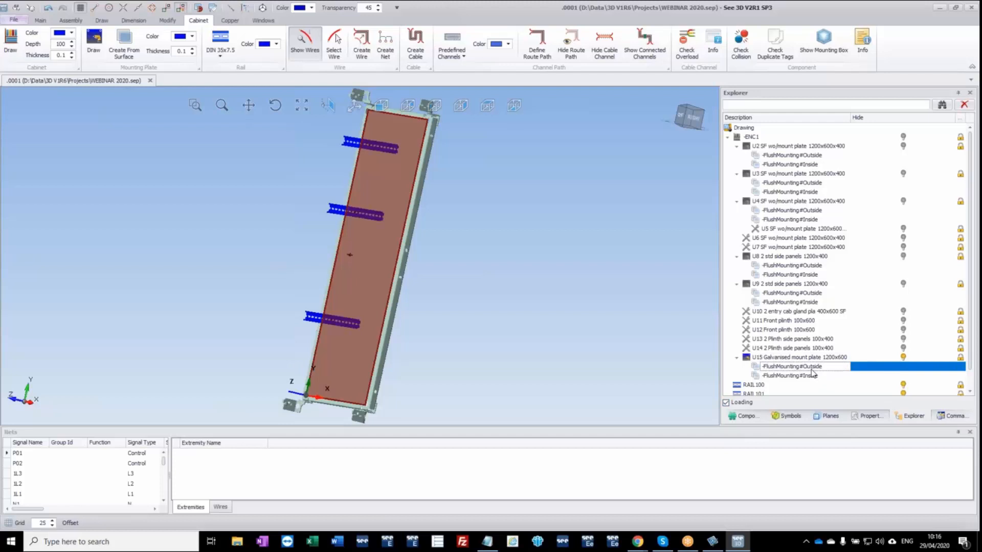
click(814, 377)
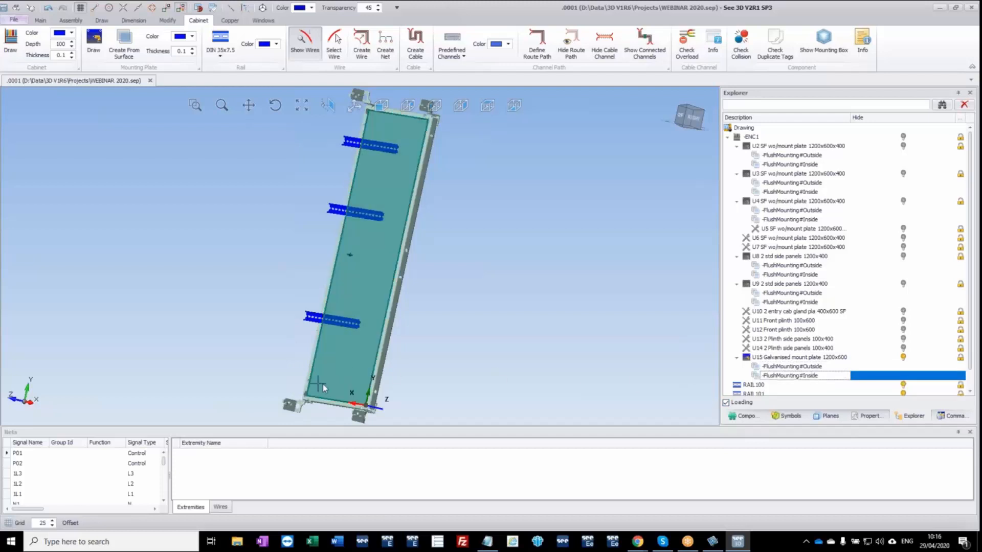
right_click(813, 375)
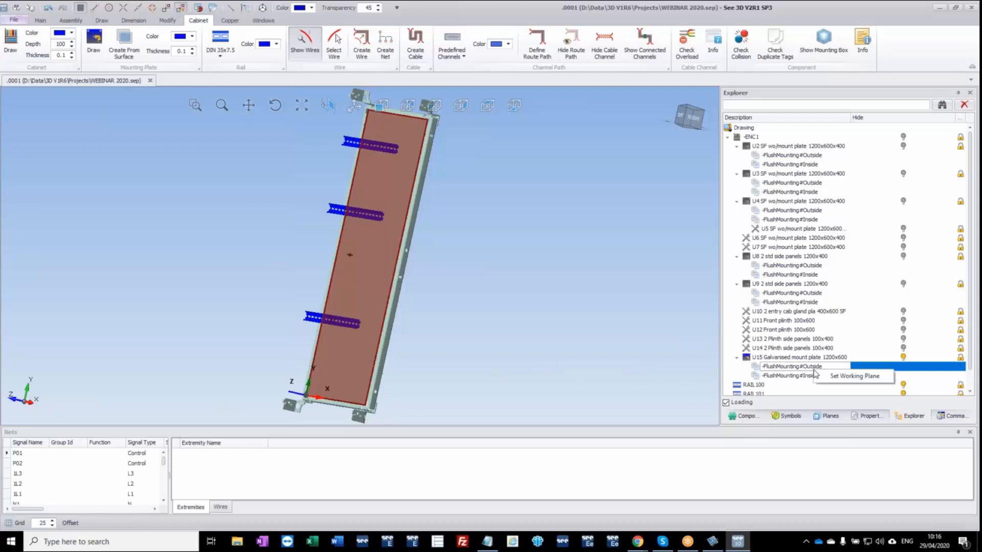
click(843, 380)
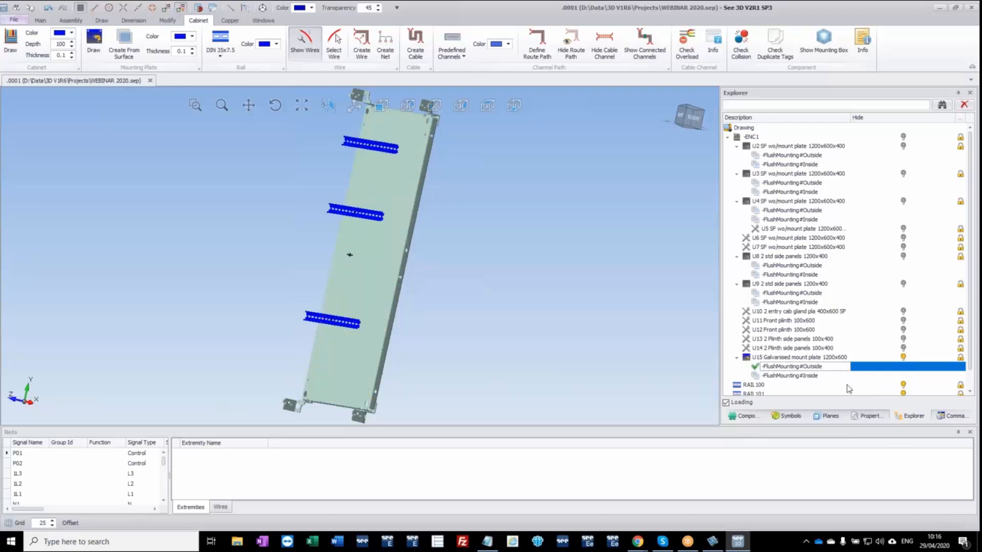
Unlock the galvanised mounting plate and move the three DIN rails together onto its outside mounting surface, slightly lower on the plate.
click(961, 360)
middle_drag(510, 350, 560, 354)
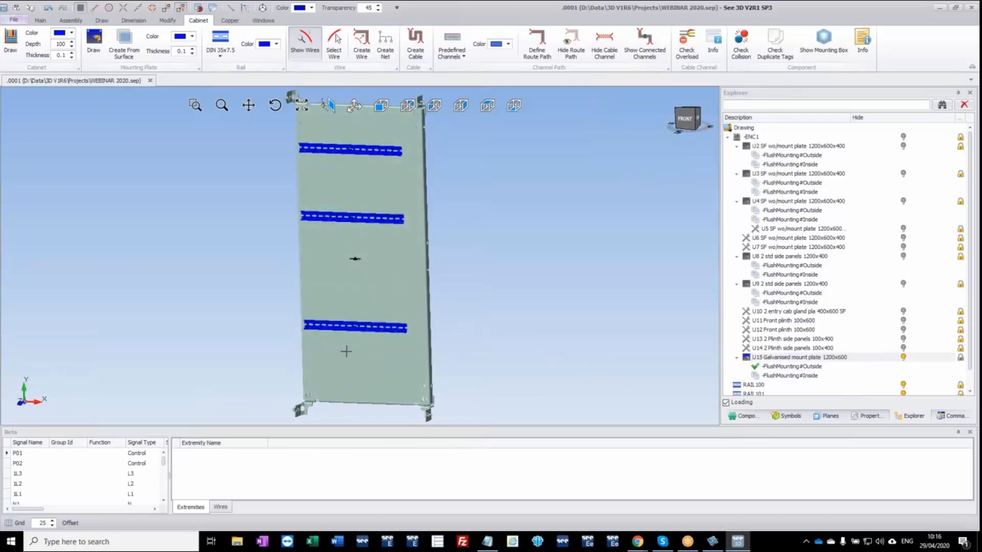
drag(363, 352, 291, 136)
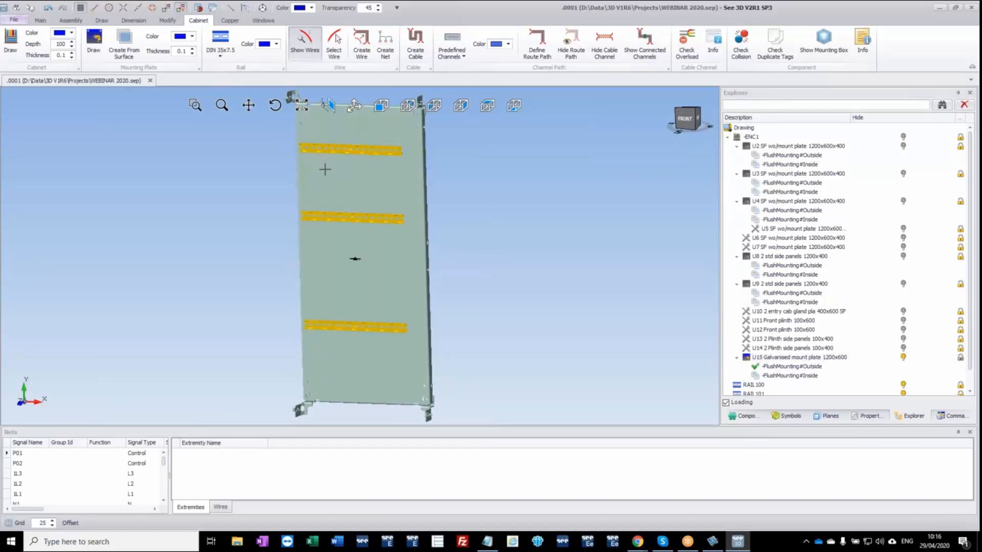
middle_drag(334, 177, 329, 234)
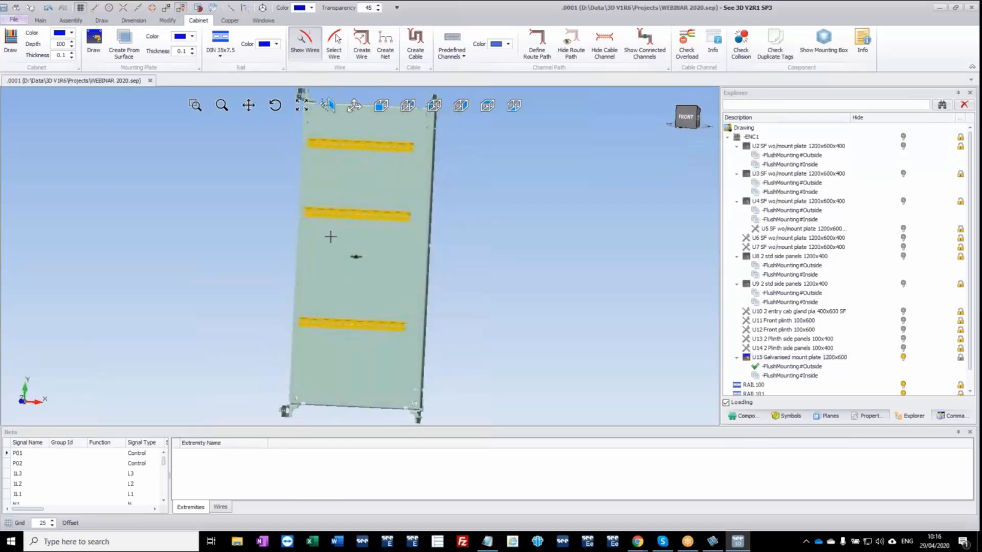
right_click(307, 323)
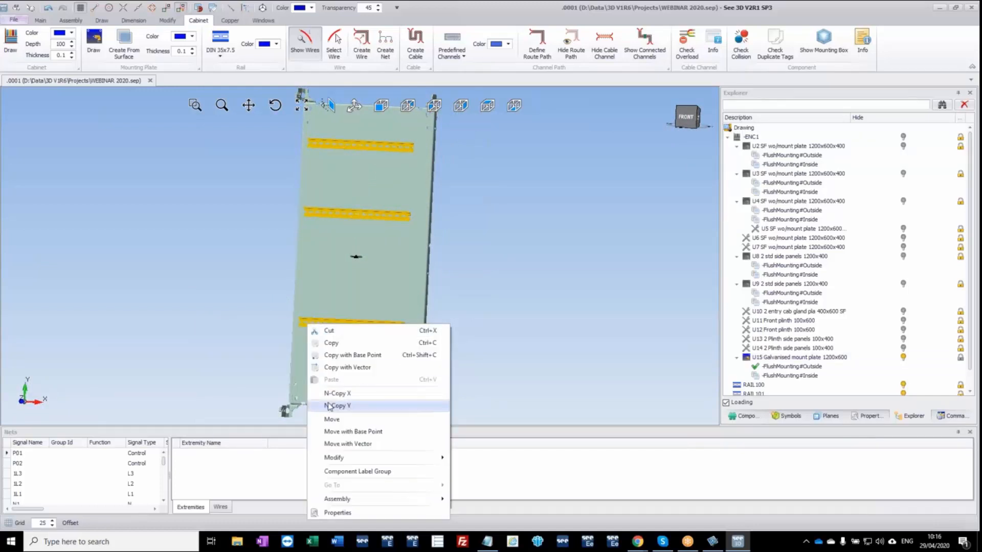
click(338, 407)
click(381, 105)
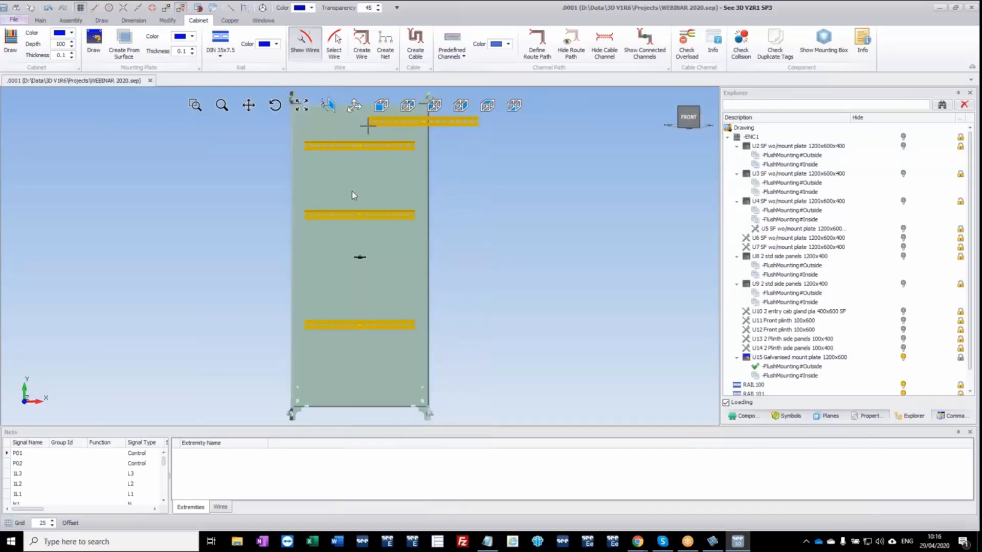
click(309, 330)
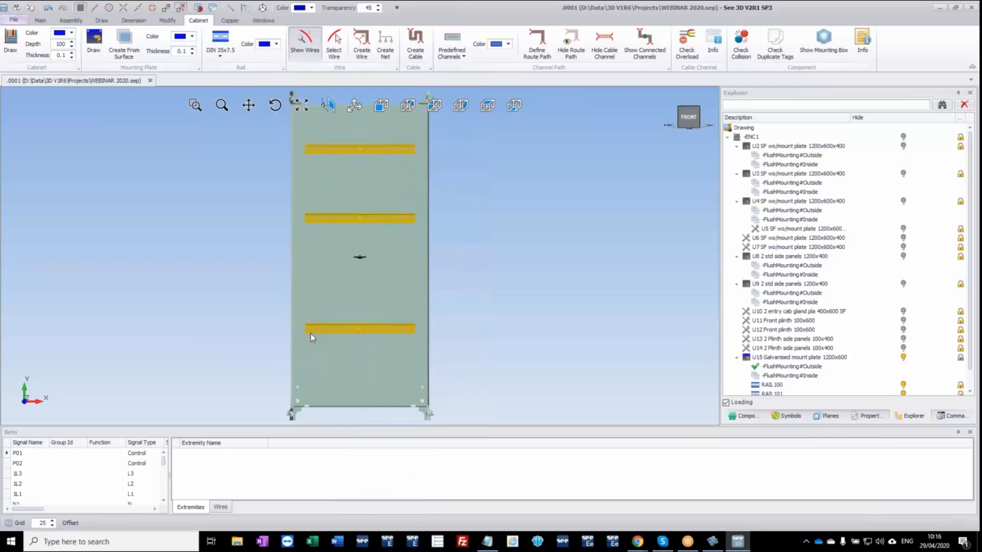
key(Escape)
Lock the galvanised mounting plate 1200x600 again and clear the selection.
middle_drag(520, 315, 430, 311)
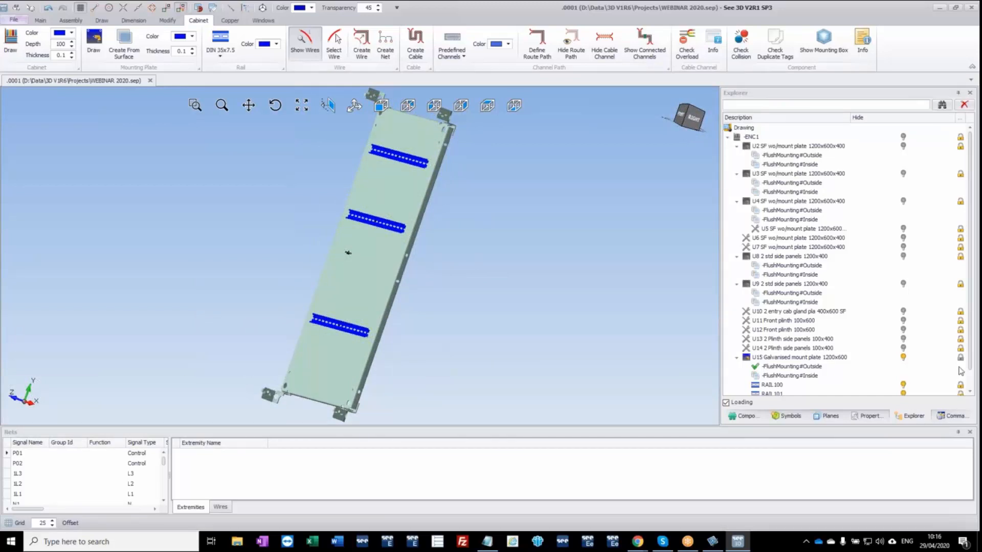
click(961, 360)
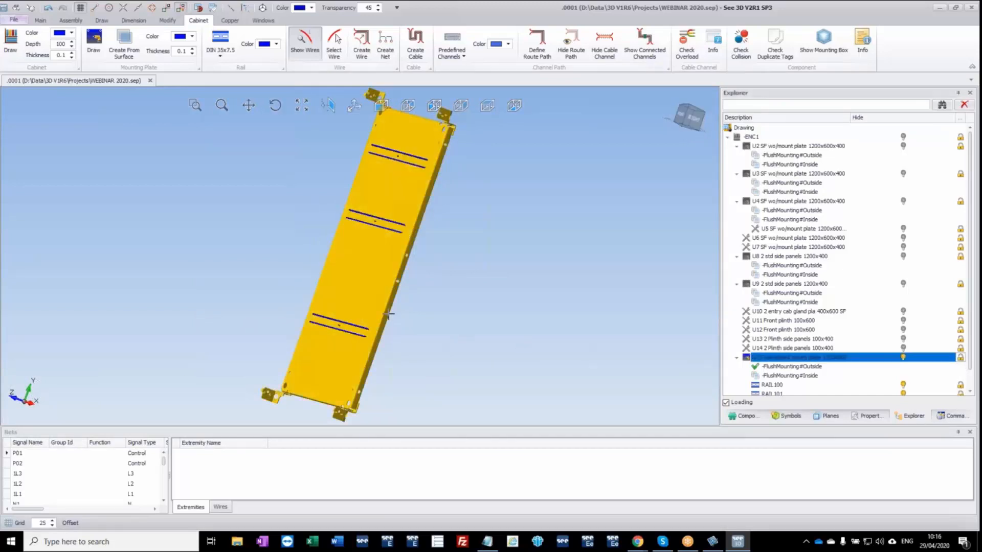
click(450, 296)
Check how the rails are attached to the galvanised mounting plate in the drawing structure and in the model.
scroll(756, 361, down, 1)
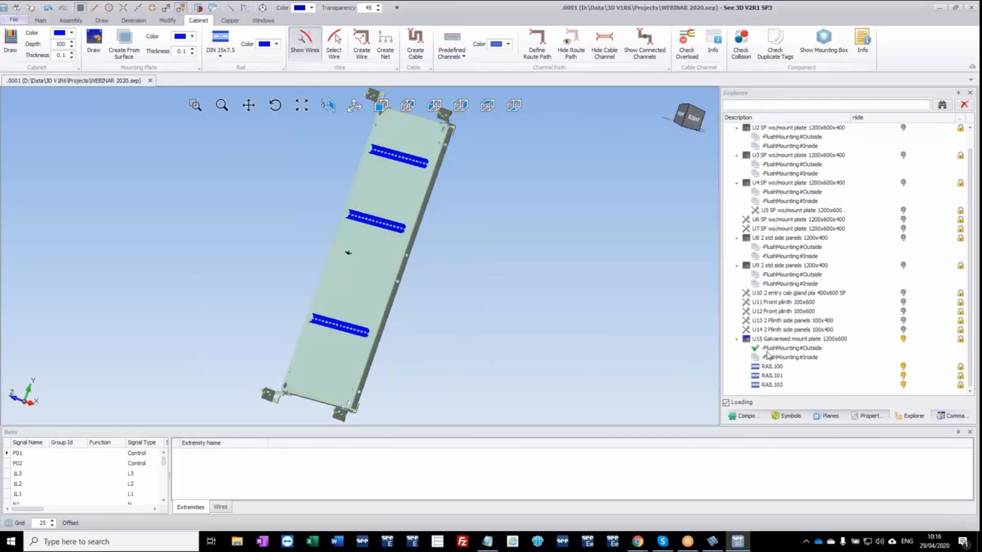
click(766, 367)
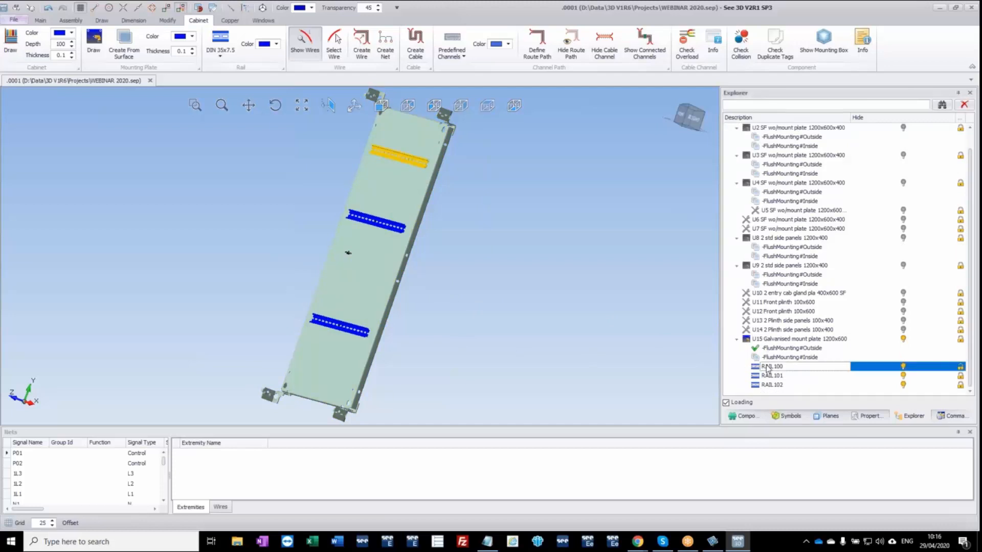
click(775, 339)
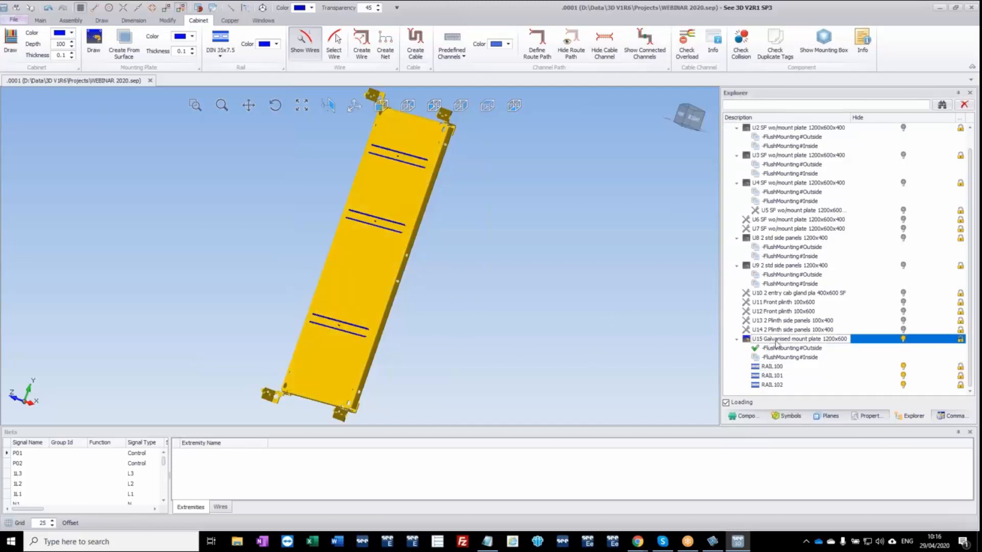
click(519, 285)
click(391, 199)
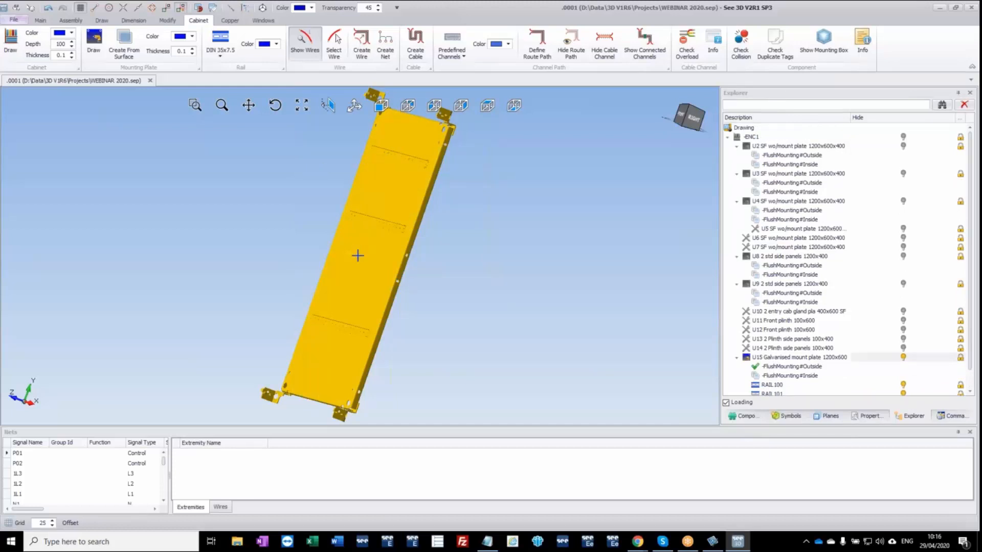
middle_drag(358, 256, 442, 247)
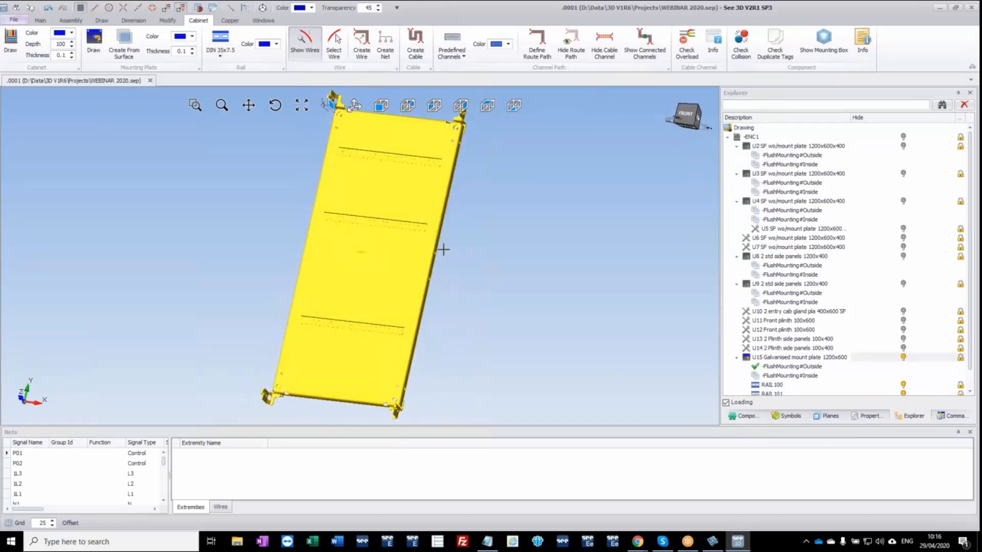
click(487, 238)
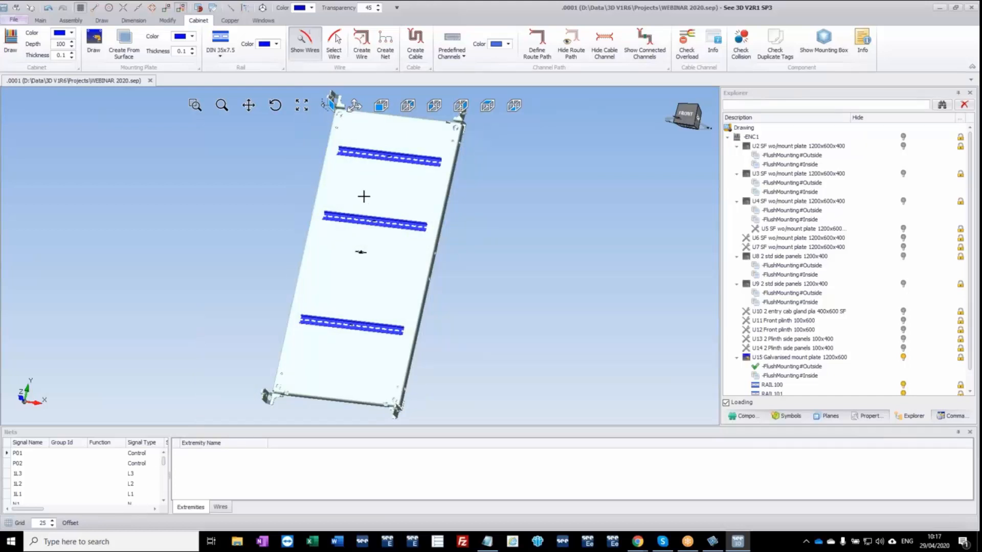
Show the drill holes of the uppermost DIN rail and inspect their positions in the rail slots.
scroll(376, 174, up, 2)
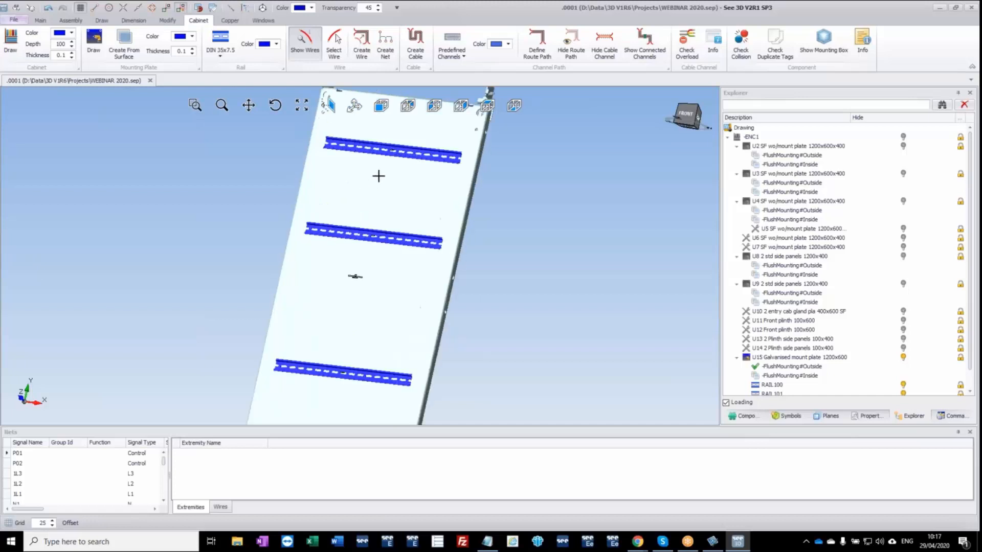
click(388, 147)
right_click(389, 149)
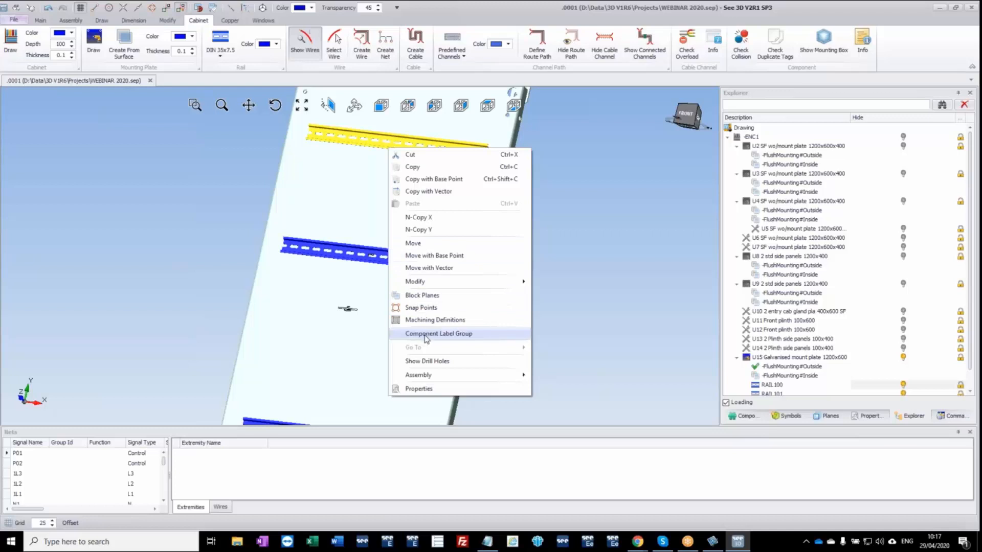
click(437, 361)
scroll(305, 135, up, 2)
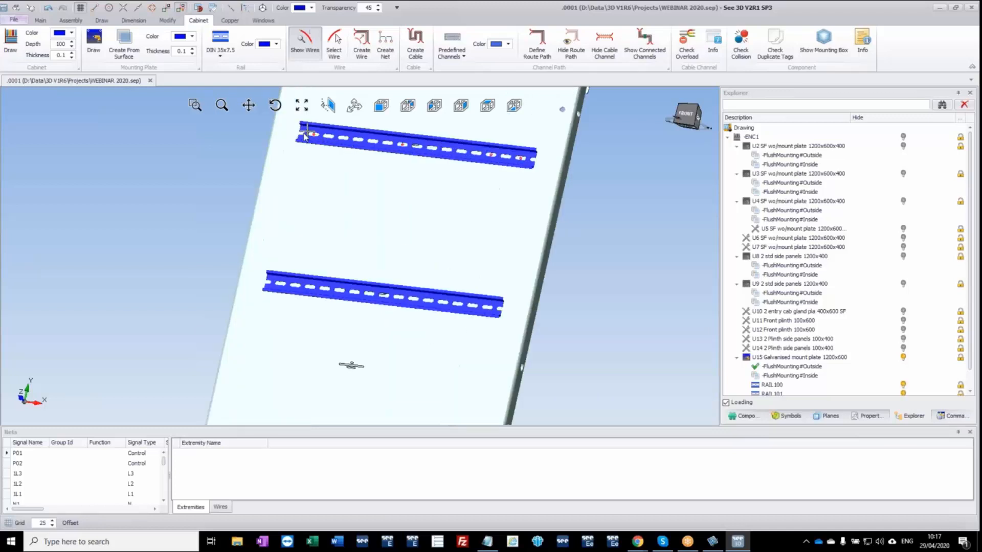
scroll(305, 136, up, 3)
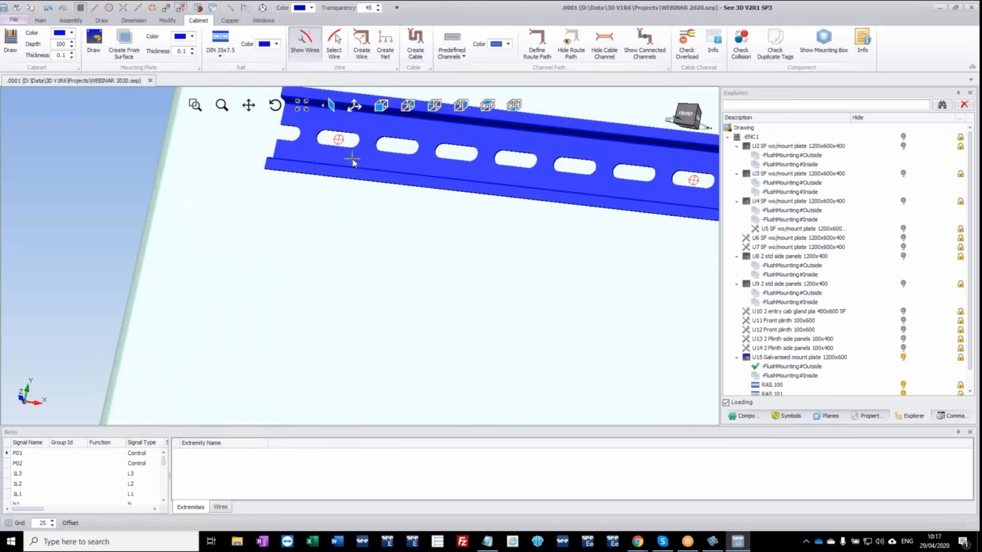
scroll(352, 160, down, 5)
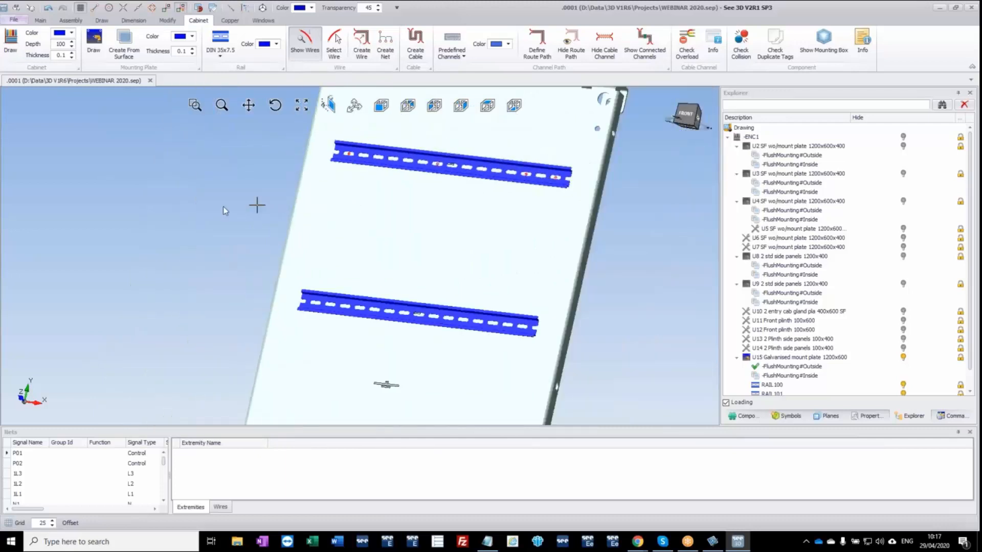
Select the galvanised mounting plate and bring up its commands for showing and generating drill holes.
click(428, 234)
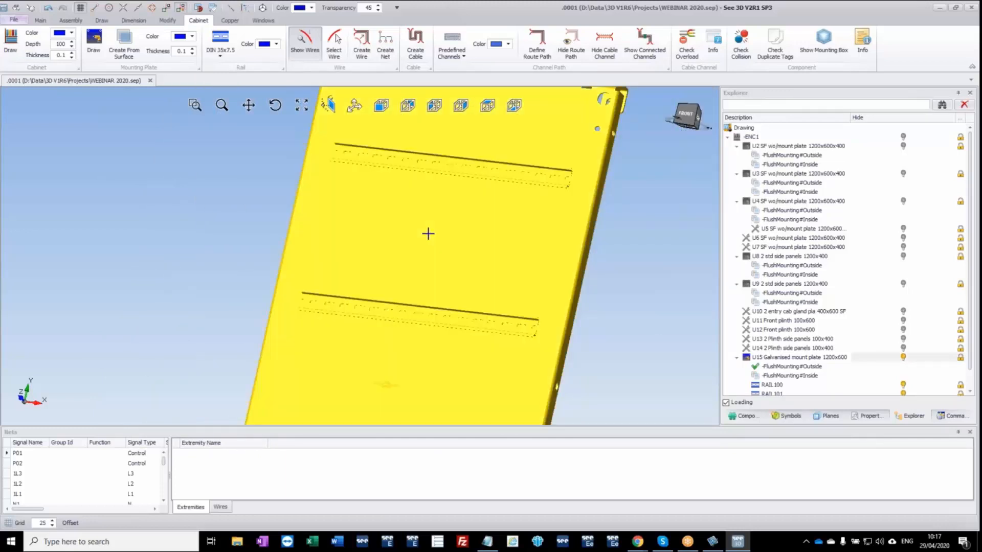
right_click(428, 234)
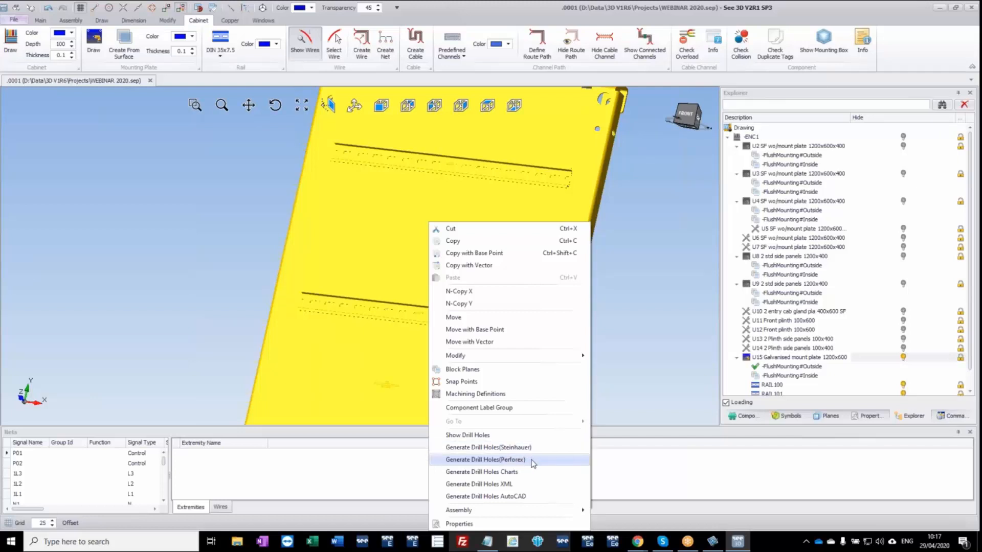
Preview the Perforex drill hole layout of the galvanised mounting plate, inspect the rail holes up close, and close the preview.
click(512, 460)
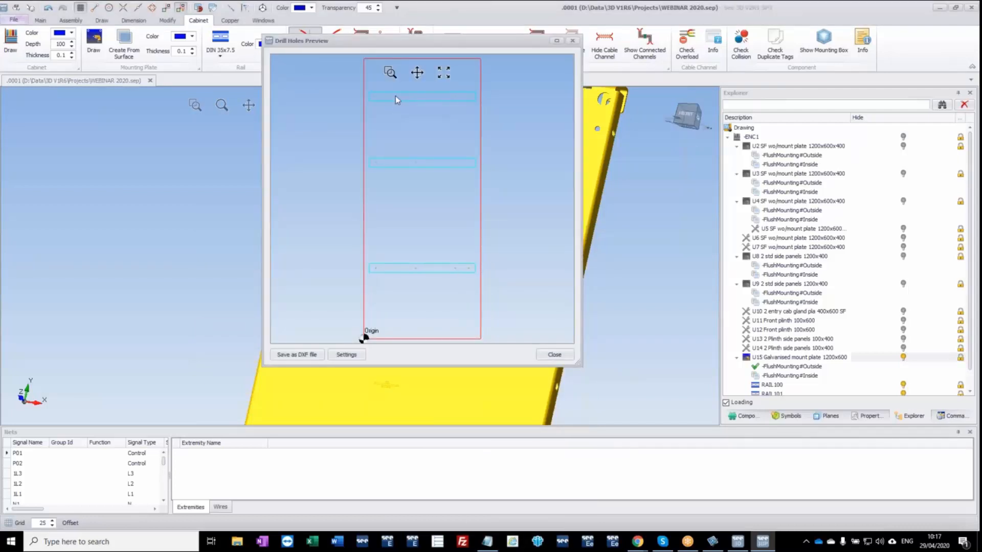
scroll(395, 96, up, 3)
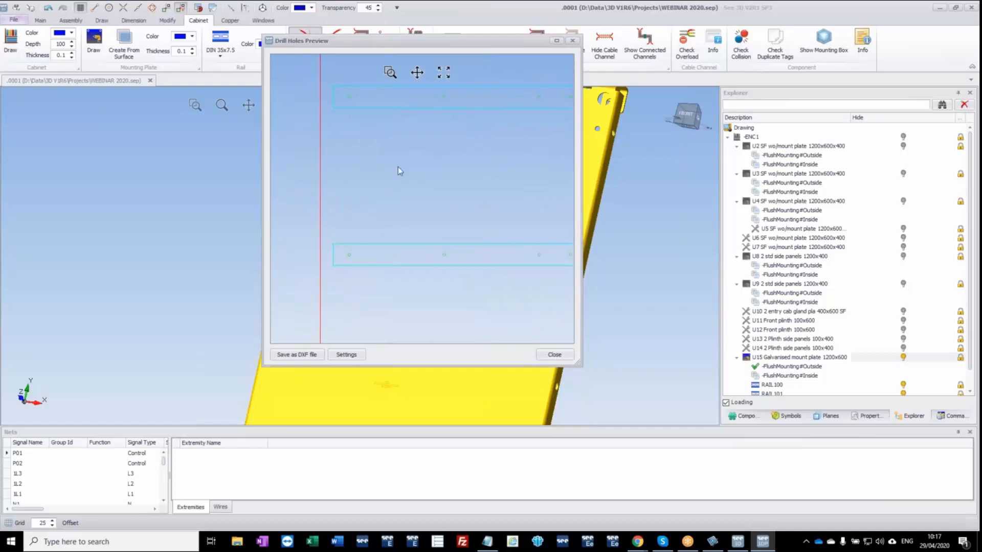
scroll(352, 100, up, 2)
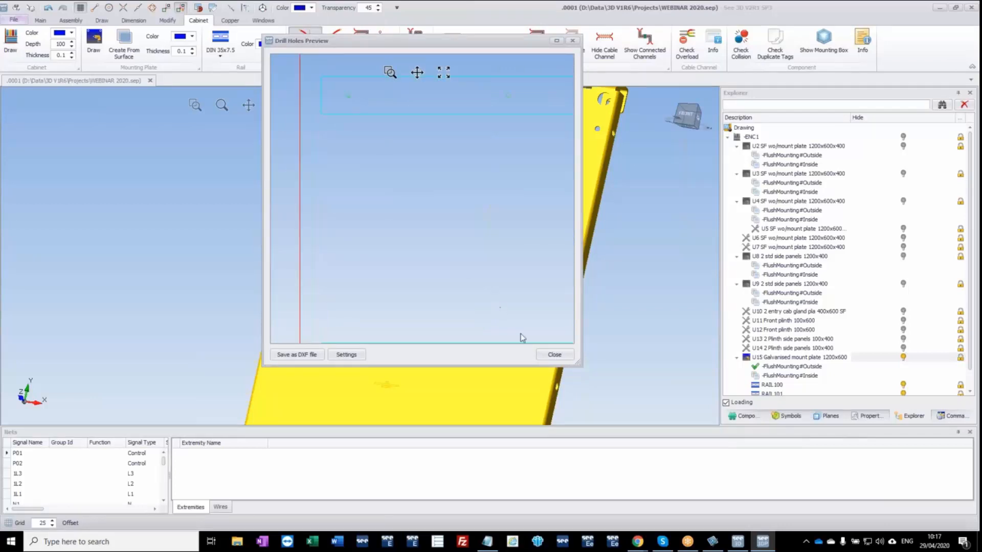
click(555, 354)
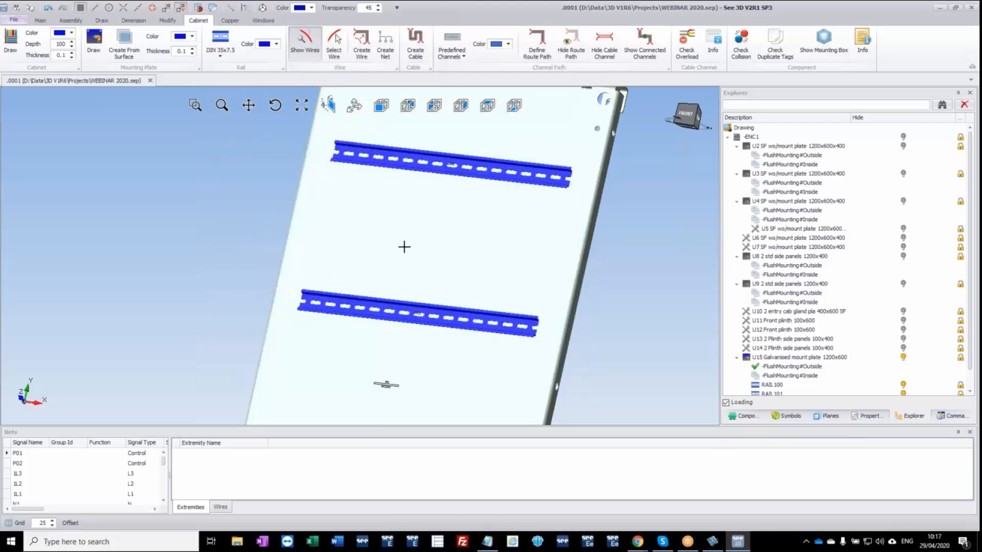
Place component -A1 (ATV12H018M3) from the component list onto the mounting plate, between the middle and lowest rails, in front view.
scroll(407, 245, down, 4)
mouse_move(402, 352)
middle_down()
mouse_move(421, 358)
mouse_move(457, 327)
mouse_move(403, 361)
middle_up()
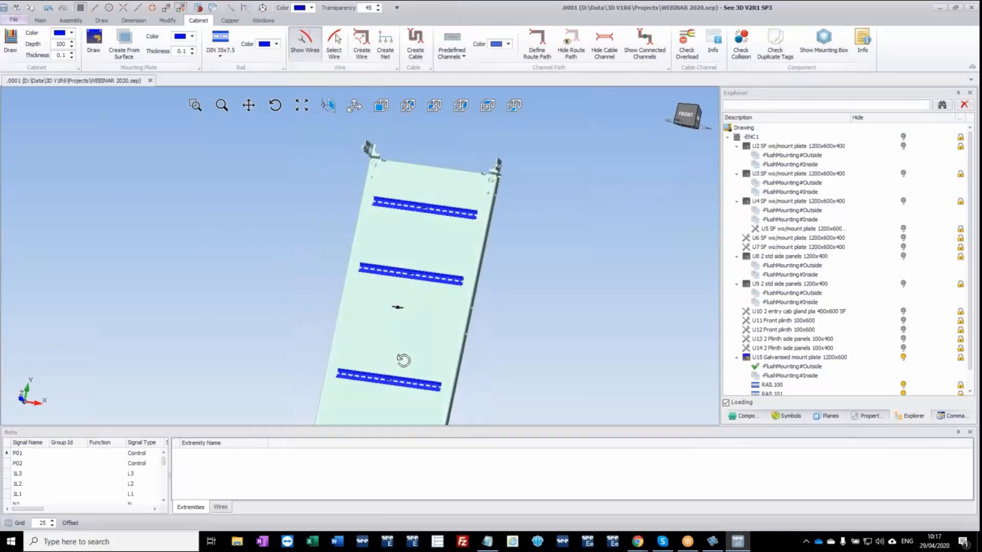
click(382, 106)
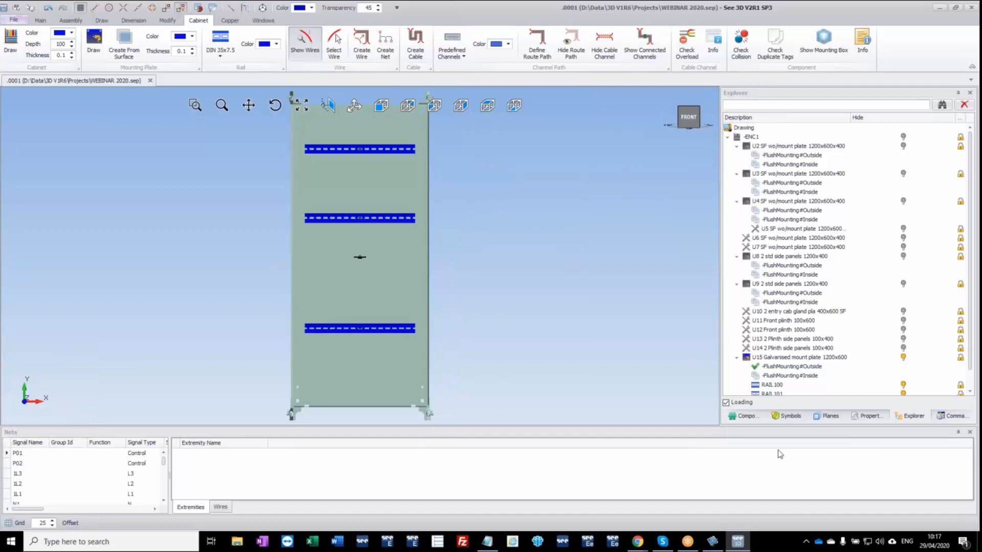
click(746, 416)
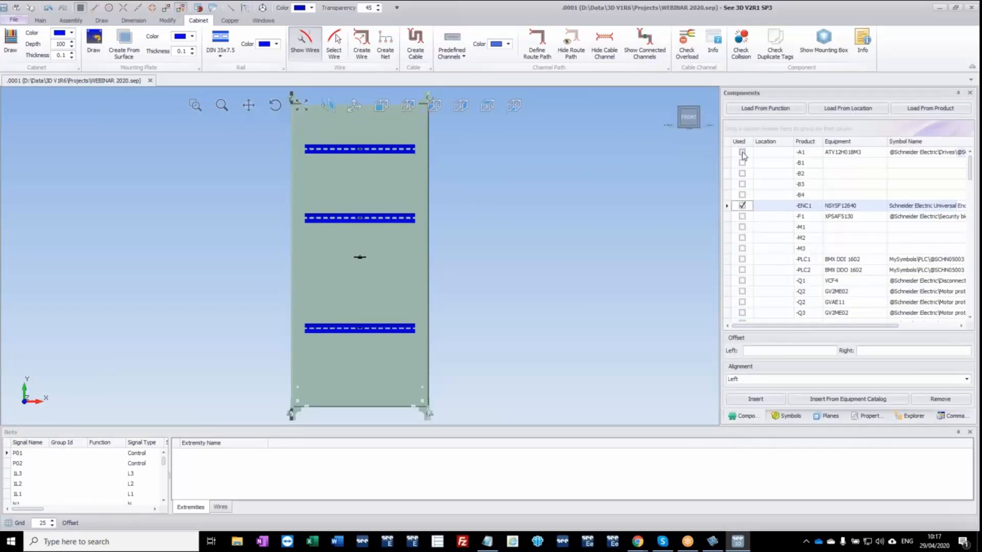
drag(744, 153, 330, 288)
Show the drill holes of the -A1 drive on the mounting plate.
scroll(345, 305, up, 3)
middle_drag(378, 291, 335, 296)
scroll(336, 296, up, 5)
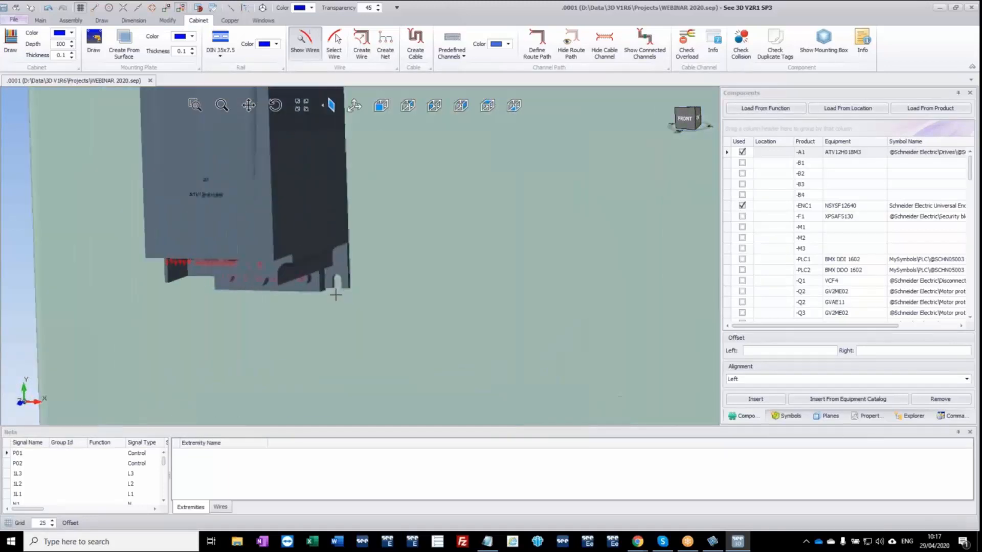
click(302, 230)
right_click(302, 230)
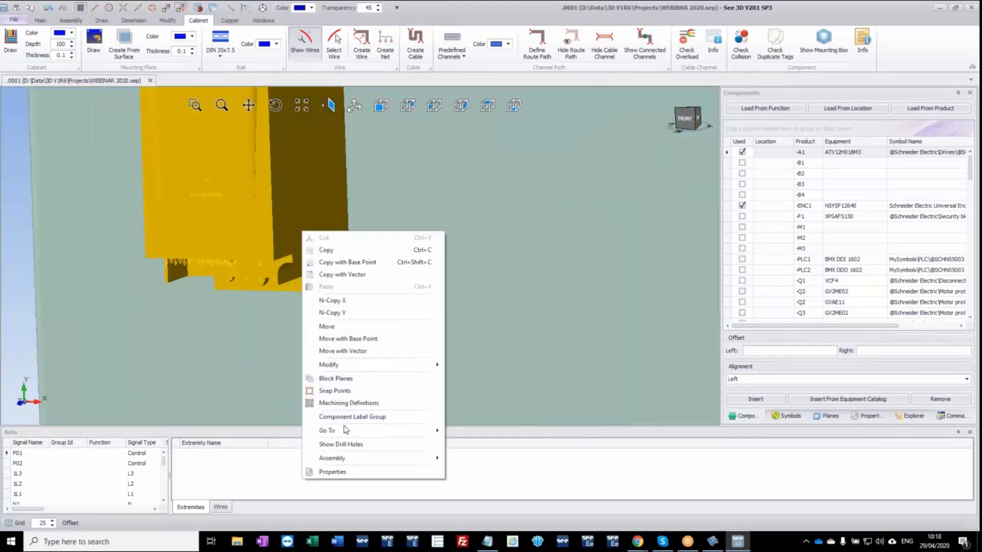
click(341, 444)
Place disconnector -Q1 (VCF4) at the left end of the uppermost DIN rail and check how it sits on the rail.
scroll(375, 283, down, 3)
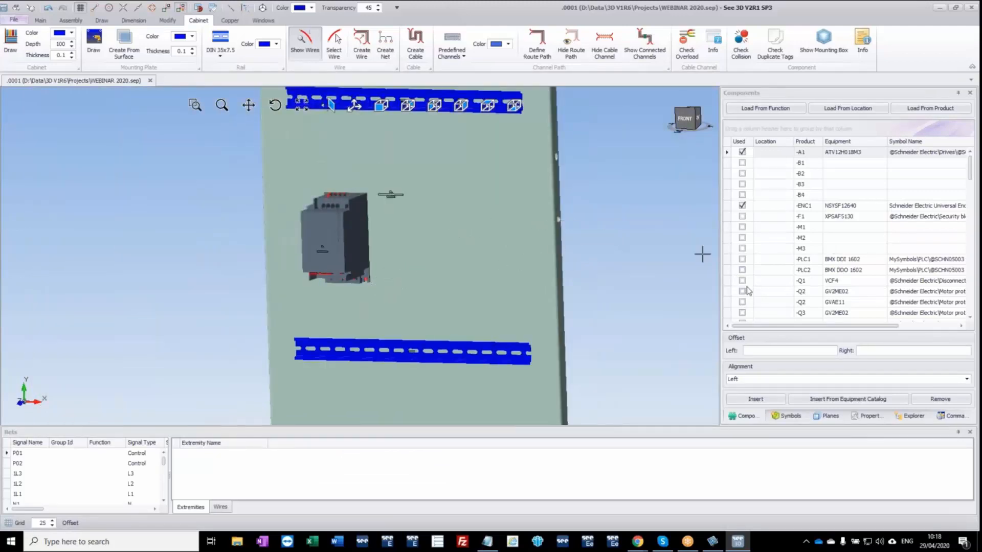
drag(745, 283, 441, 204)
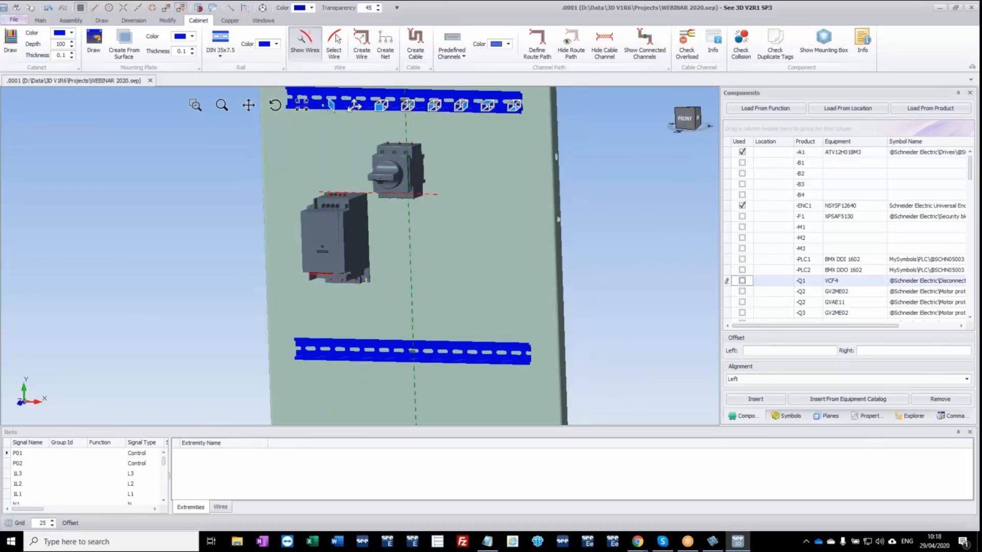
middle_drag(431, 187, 491, 389)
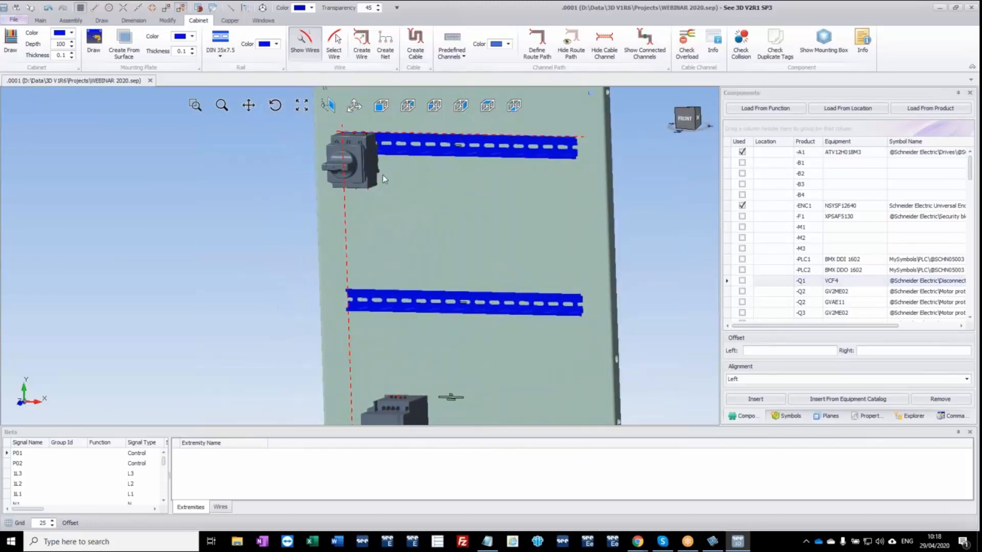
click(383, 174)
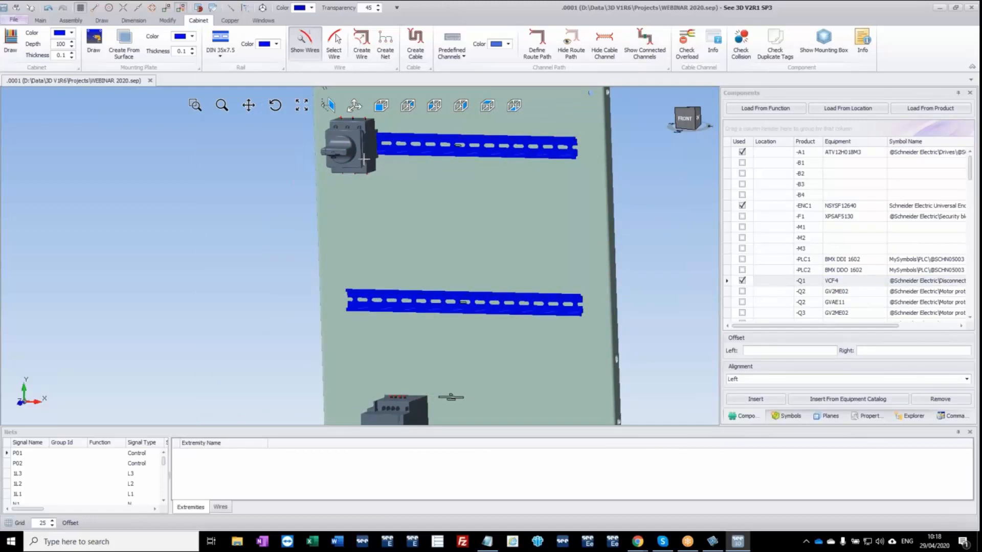
middle_drag(381, 157, 451, 155)
scroll(307, 157, up, 5)
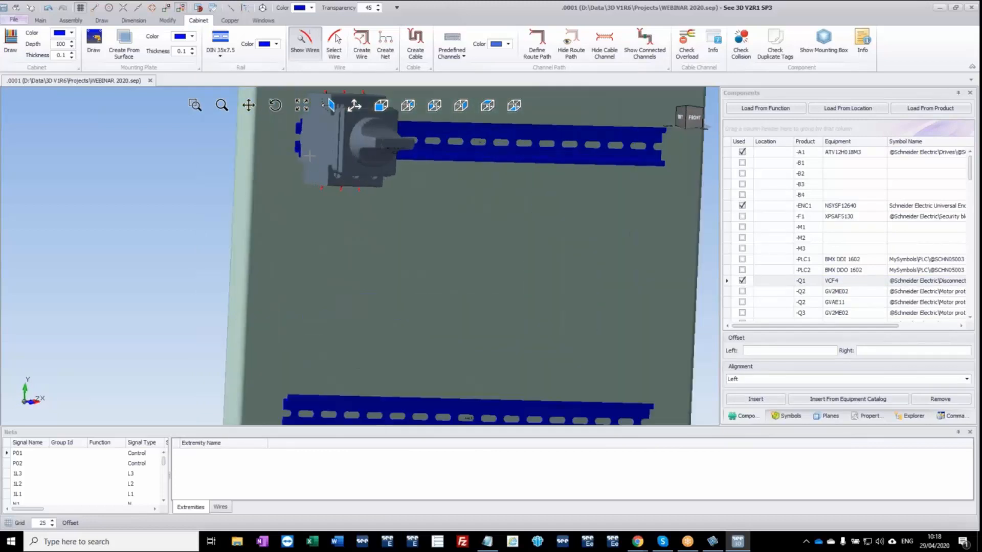
middle_drag(299, 166, 245, 171)
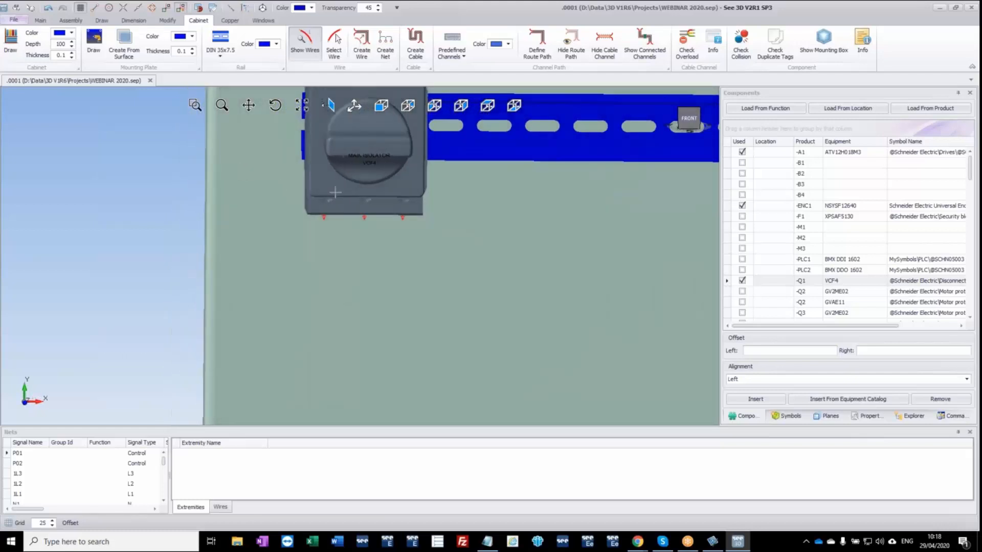
scroll(335, 193, down, 5)
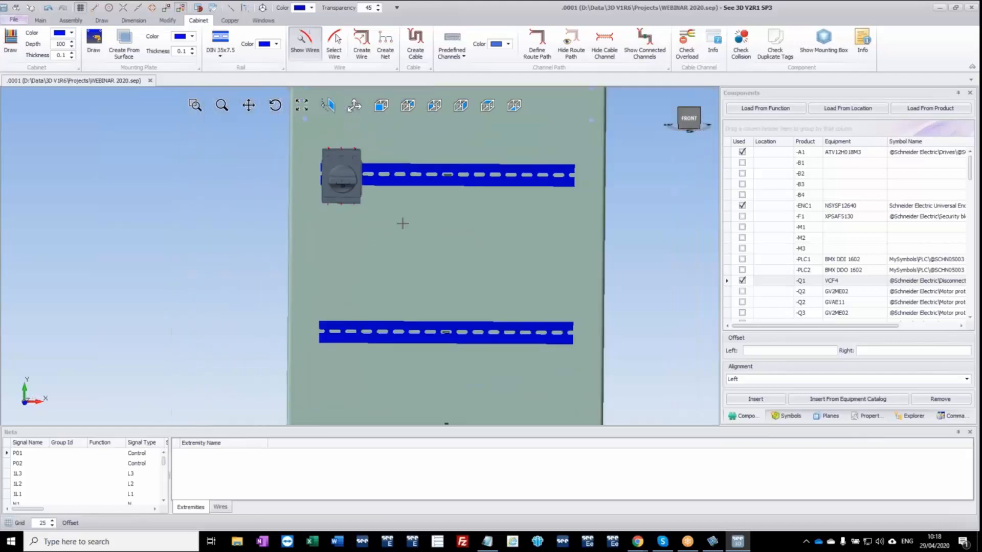
Insert only the GV2ME02 of -Q2, without its entire assembly, on the uppermost rail beside -Q1.
click(390, 182)
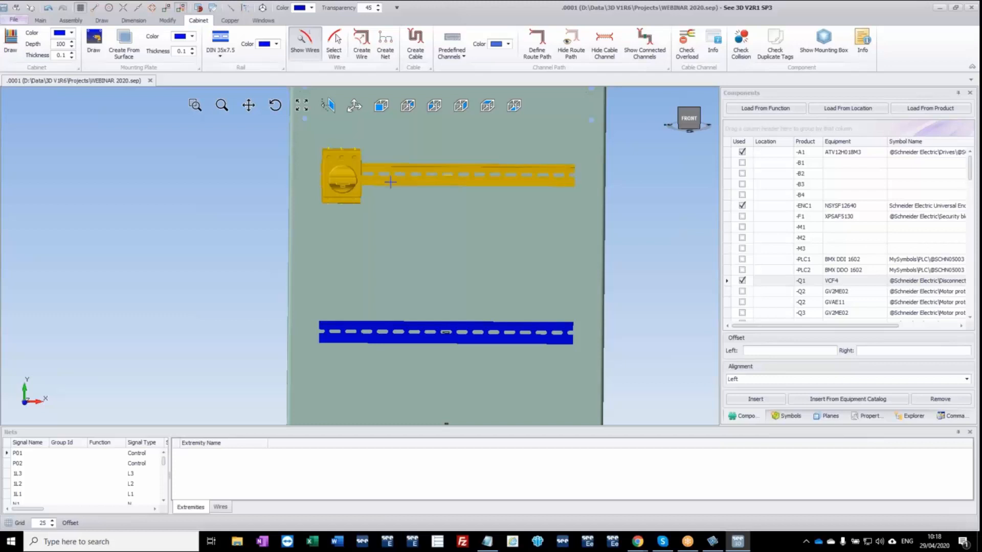
click(743, 291)
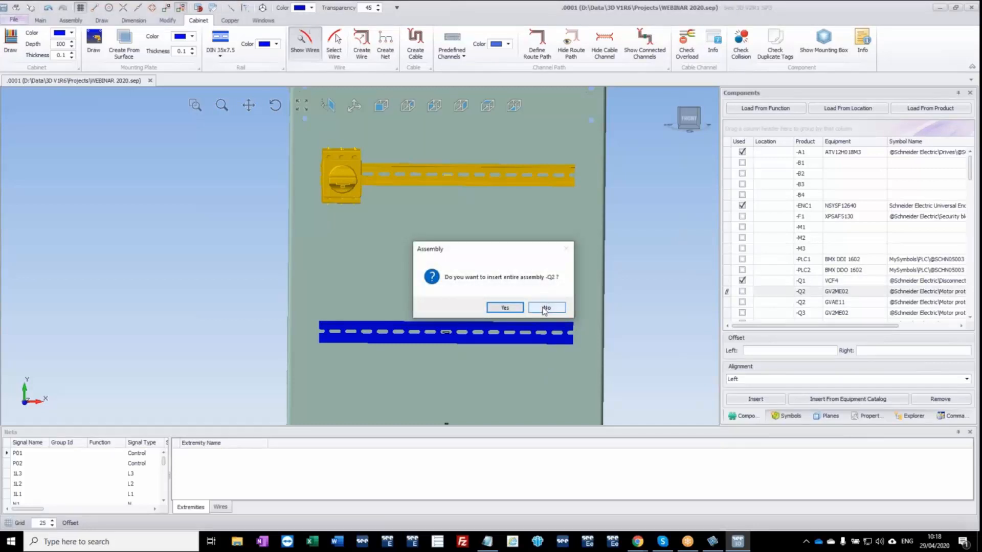
click(547, 308)
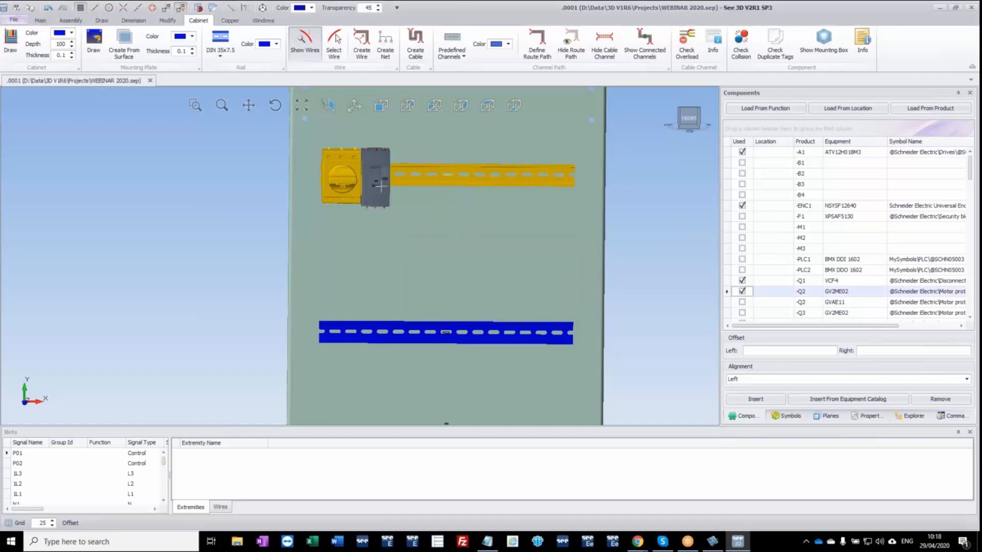
Attach the GVAE11 auxiliary block of -Q2 to the GV2ME02 motor protection and accept the placement.
click(381, 186)
click(373, 189)
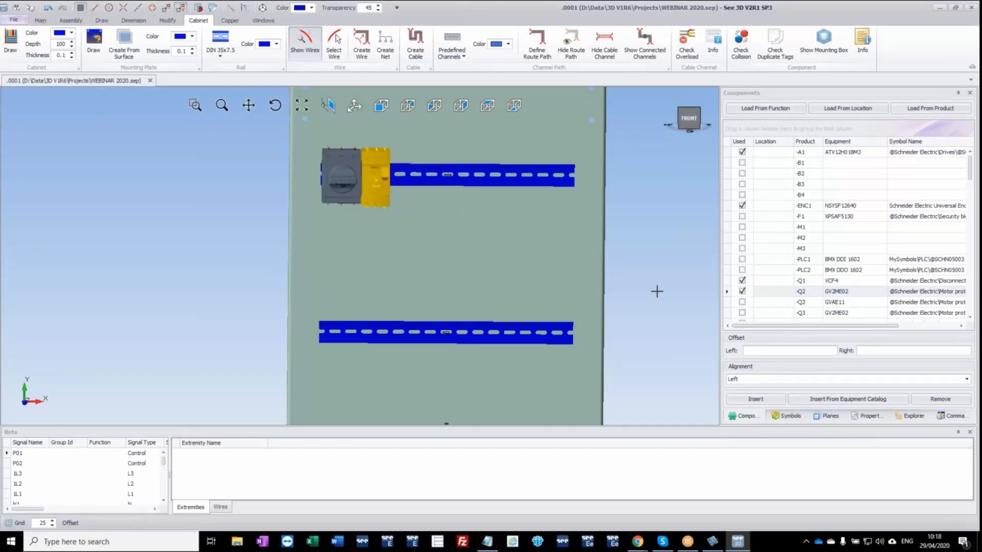
click(744, 305)
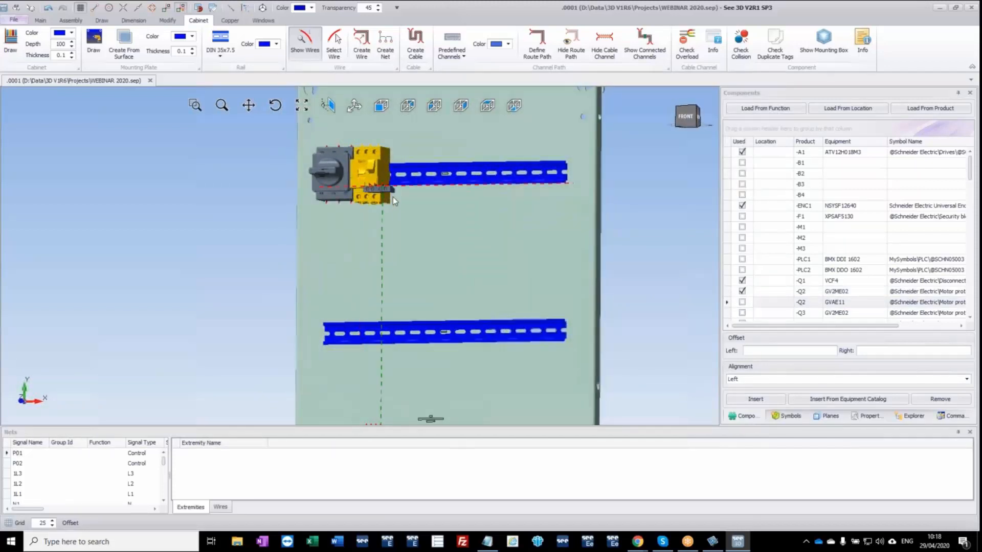
scroll(430, 218, up, 3)
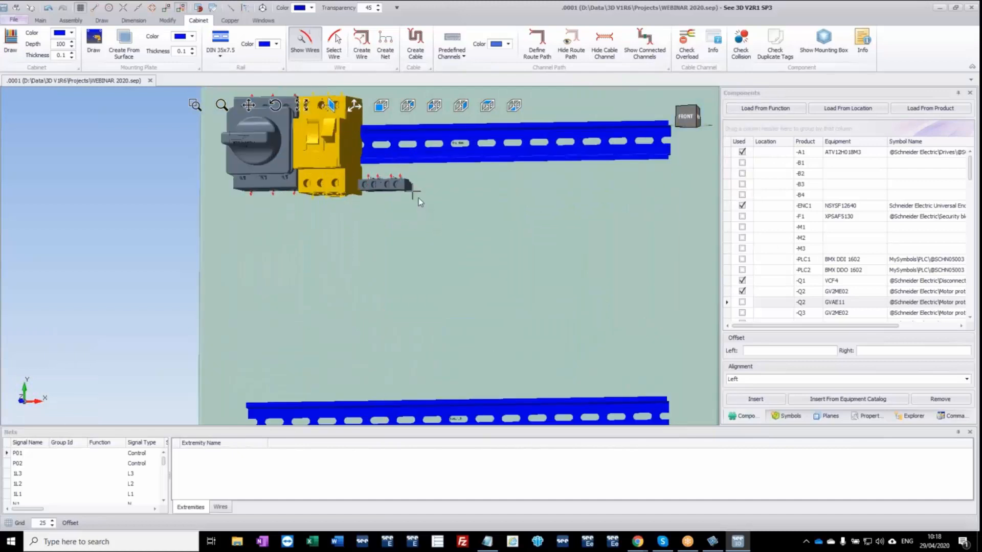
click(418, 198)
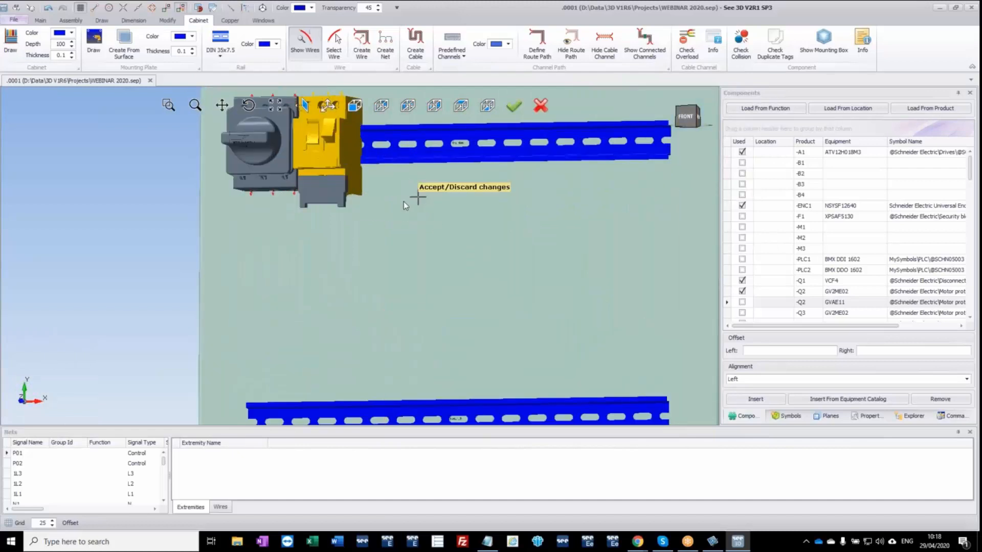
click(514, 109)
Insert components -Q3 to -Q8 together on the uppermost DIN rail, aligned left after the existing devices.
middle_drag(344, 160, 343, 205)
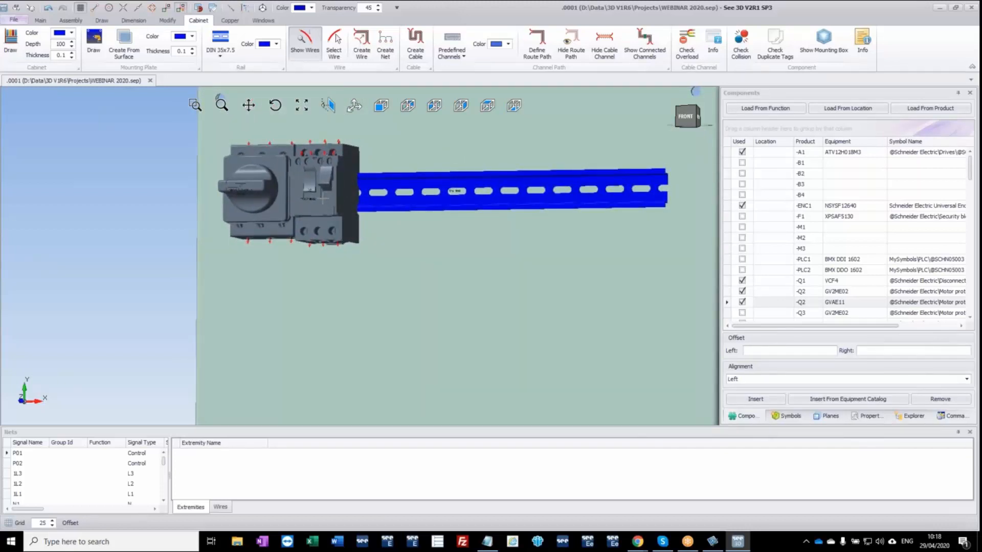
click(609, 203)
scroll(795, 279, down, 2)
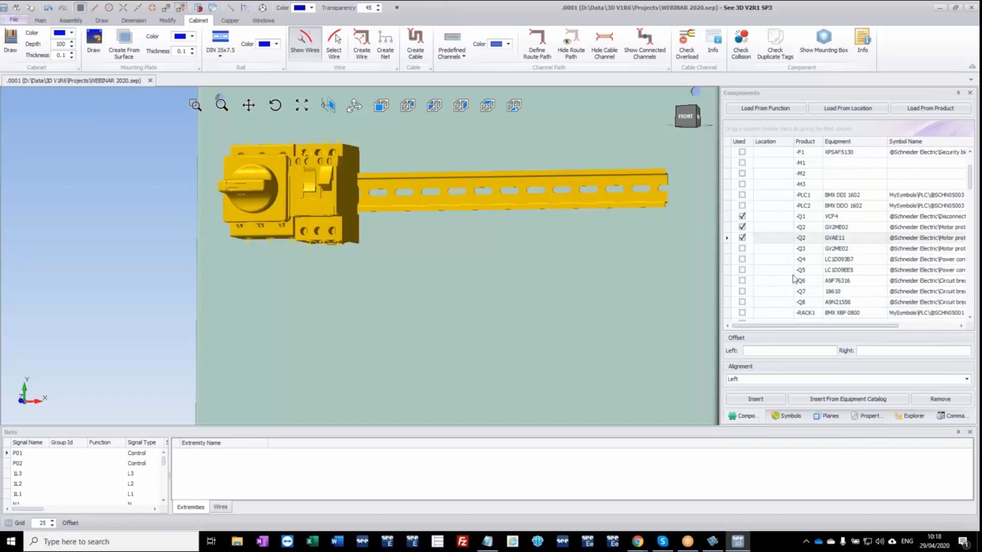
click(841, 250)
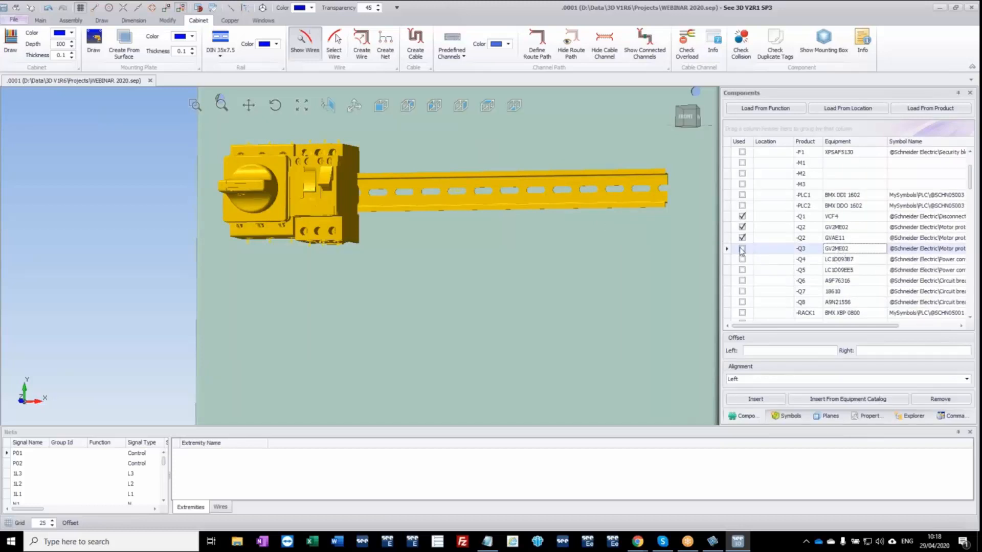
shift+click(835, 302)
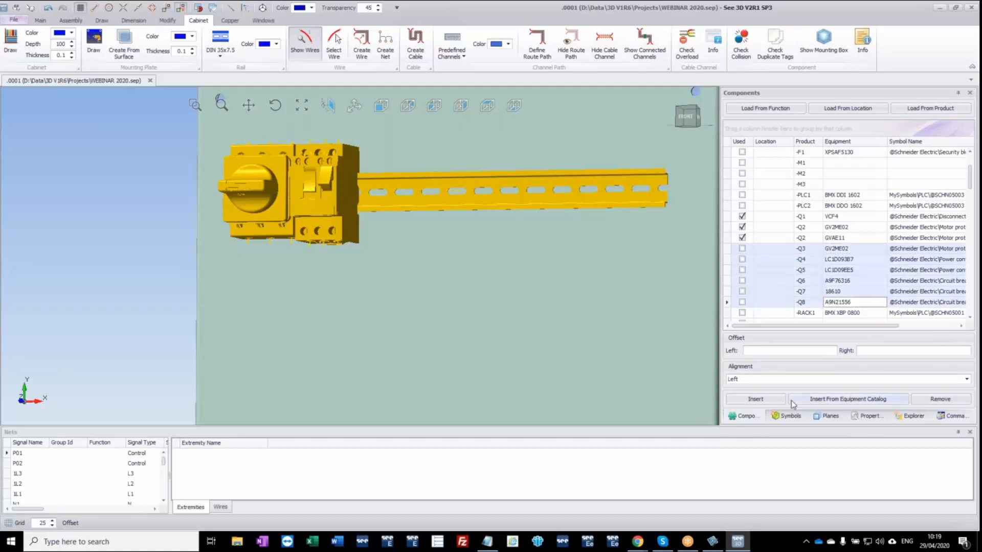
click(762, 402)
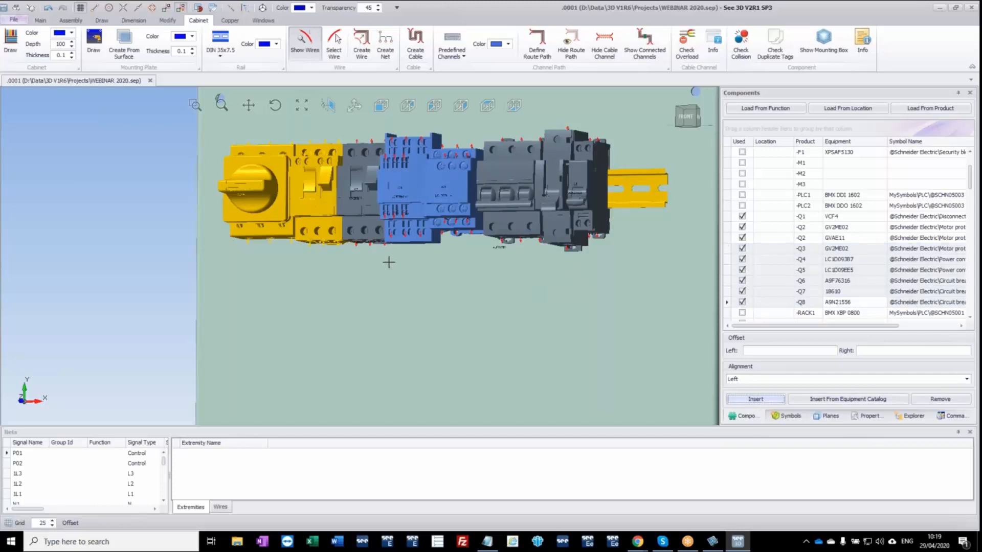
Move the taller circuit breaker past the narrow one towards the right end of the uppermost rail, leaving a gap in the row.
click(522, 199)
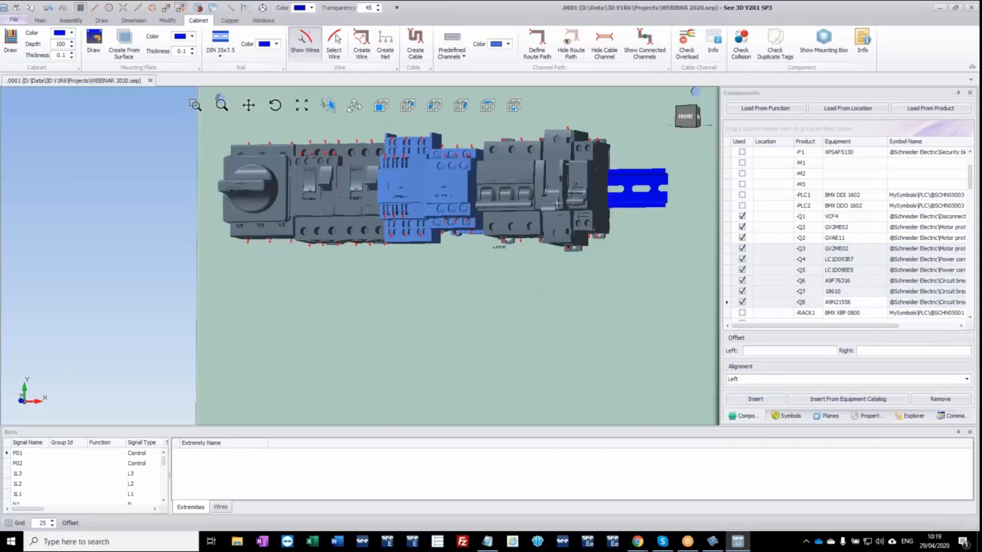
drag(556, 200, 634, 270)
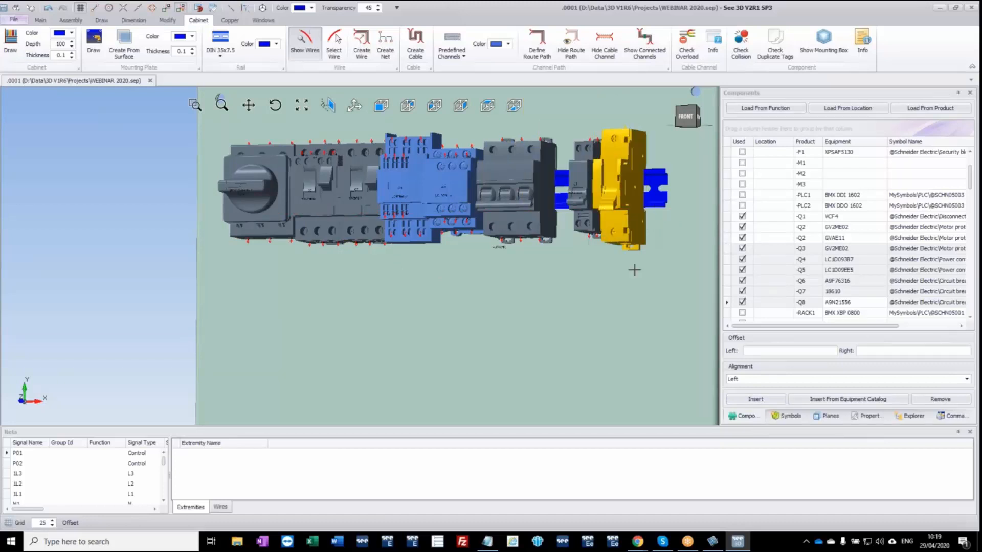
mouse_move(592, 208)
middle_down()
mouse_move(625, 208)
mouse_move(608, 211)
middle_up()
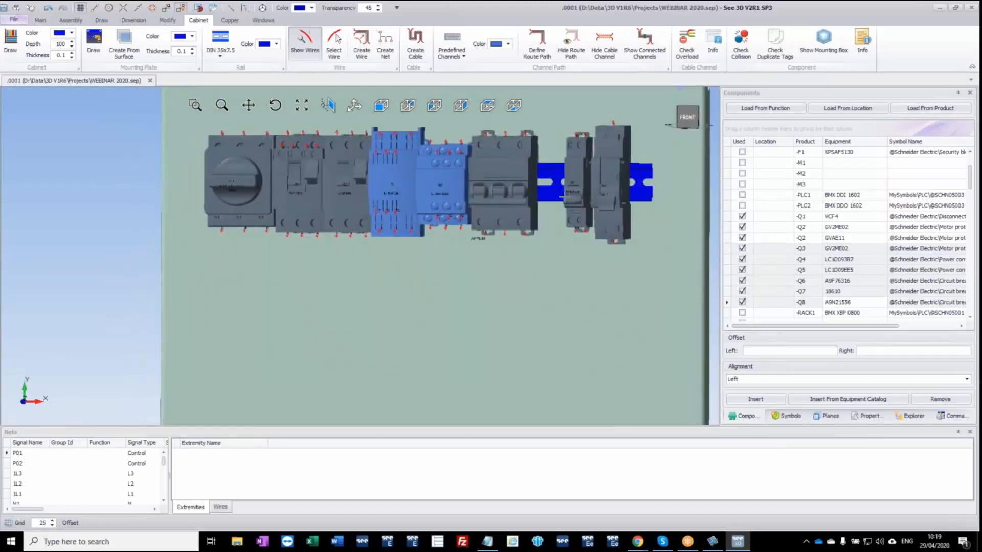
Close the gaps between the components on the uppermost rail with the Organize Left rail tool.
click(551, 195)
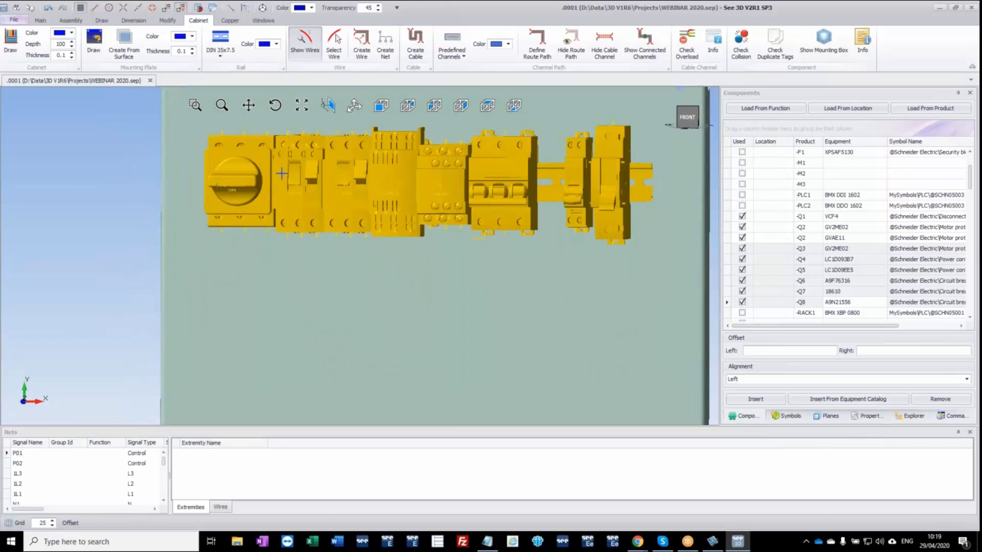
right_click(549, 194)
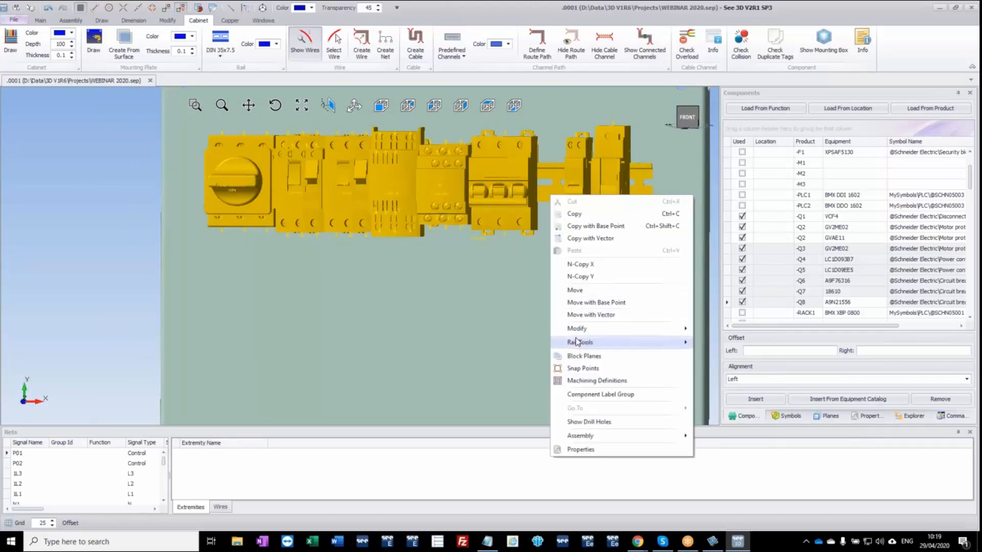
mouse_move(648, 347)
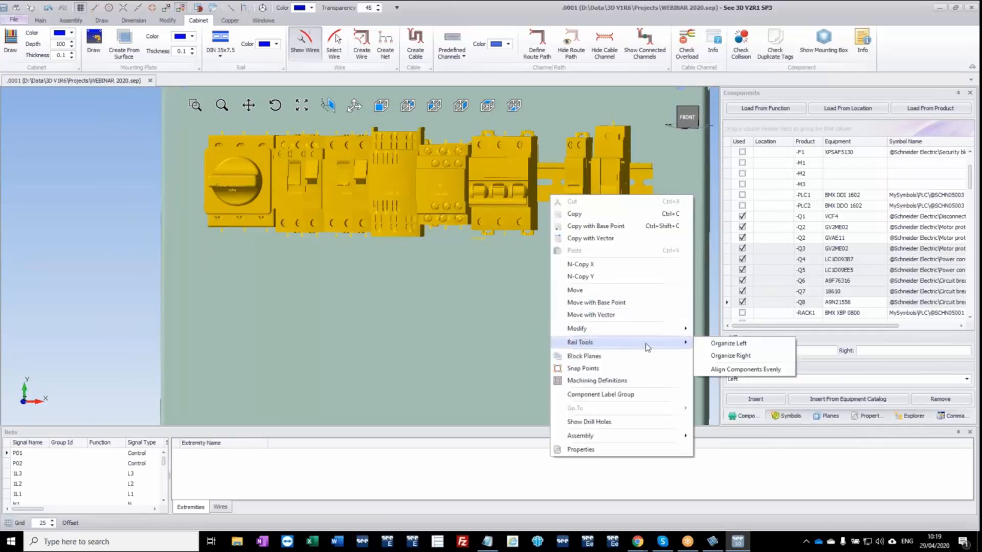
click(730, 343)
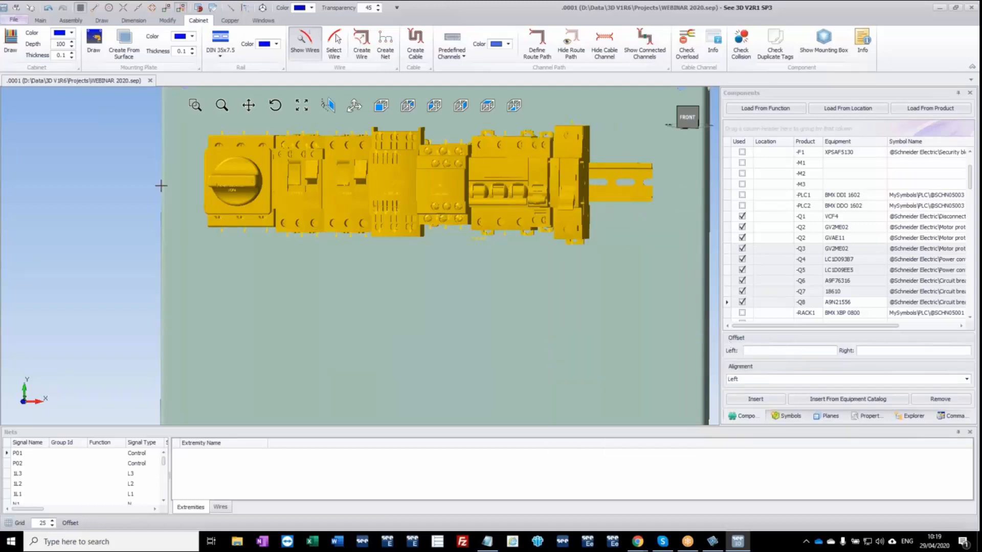
Insert the PLC rack -RACK1 (BMX XBP 0800) centred on the middle DIN rail below the circuit breakers.
scroll(511, 279, down, 3)
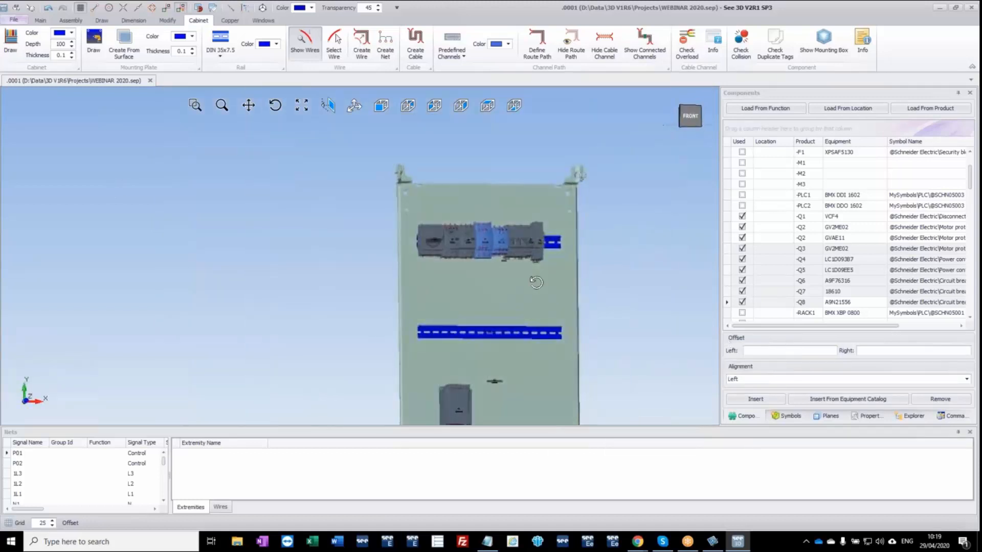
middle_drag(515, 305, 494, 232)
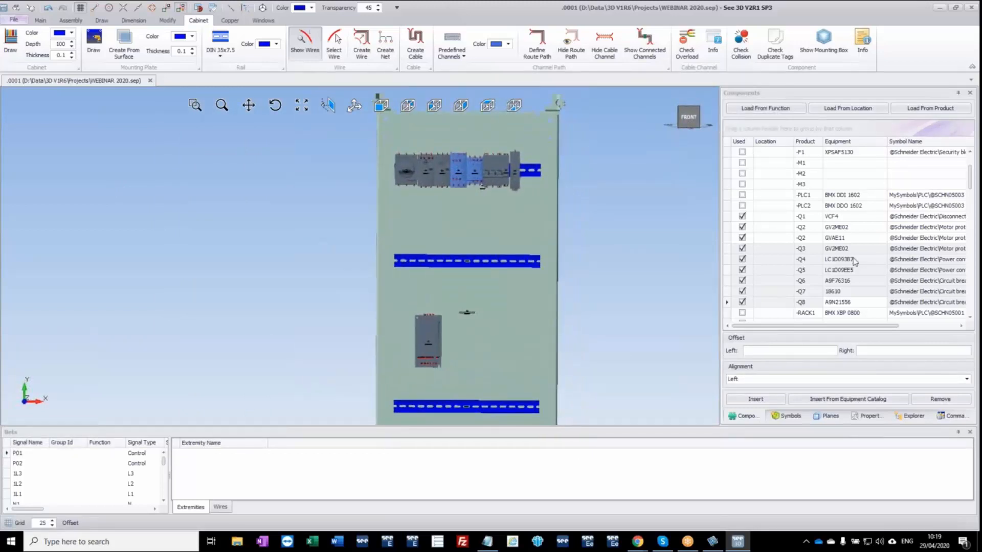
scroll(854, 261, down, 4)
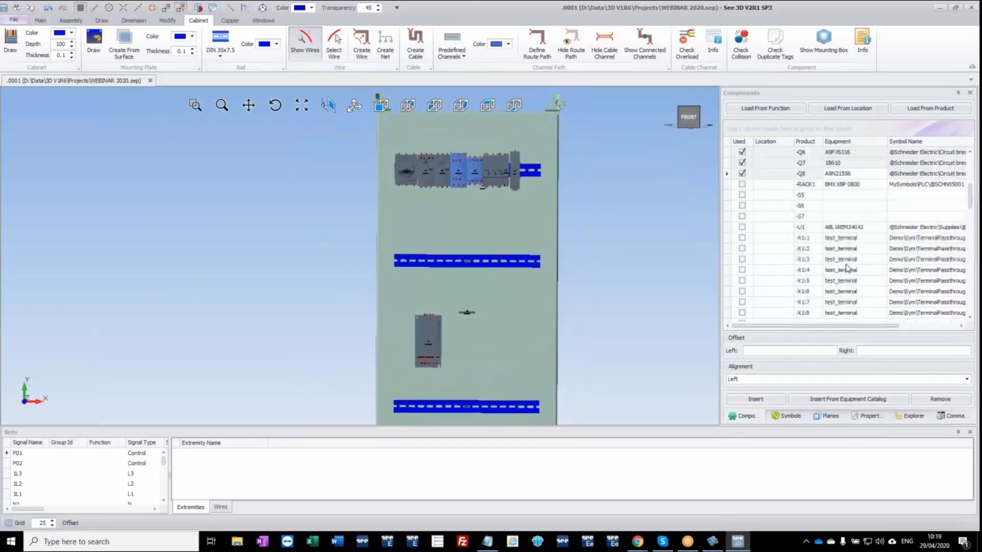
click(743, 187)
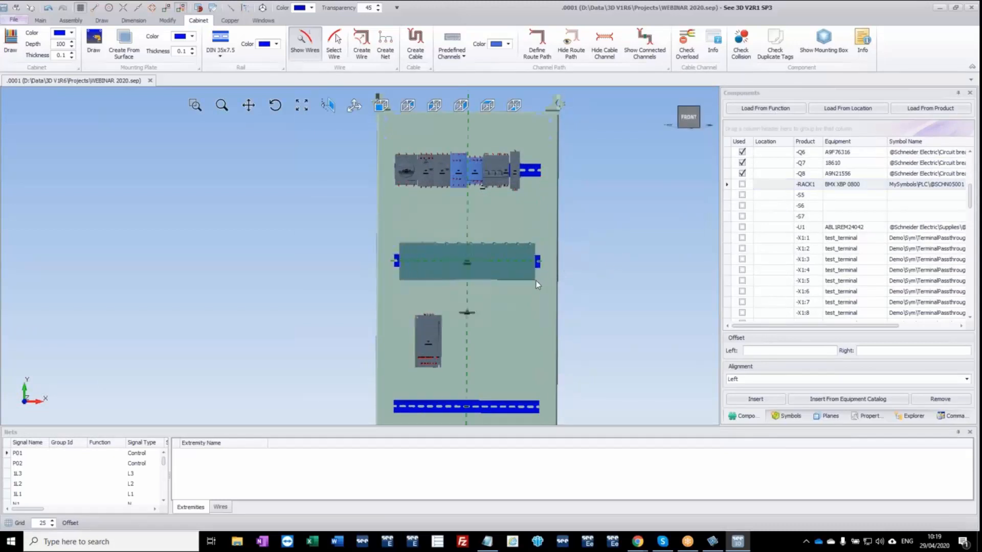
click(536, 281)
middle_drag(527, 271, 502, 276)
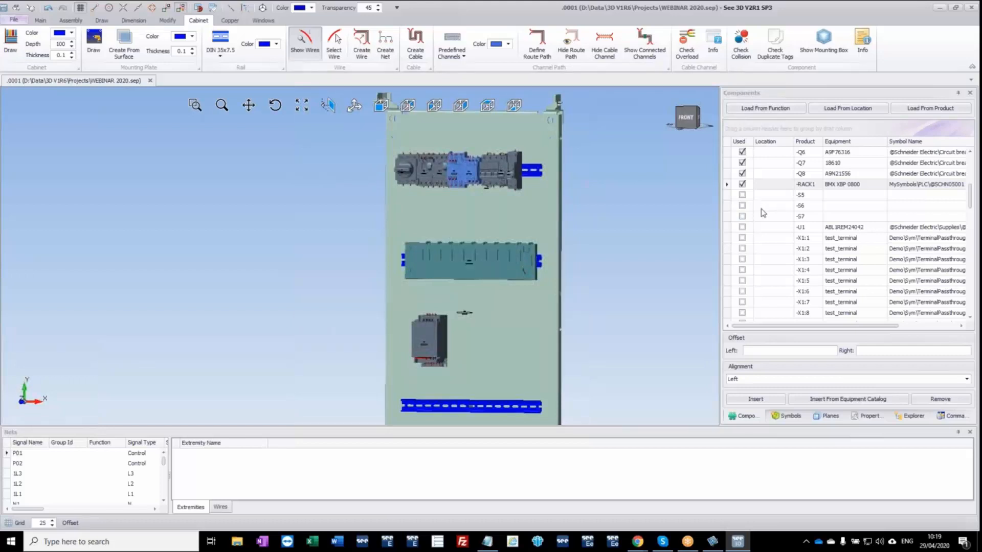
Insert the PLC modules -PLC1 (BMX DDI 1602) and -PLC2 (BMX DDO 1602) side by side in the rack's leftmost module slots.
scroll(768, 210, up, 4)
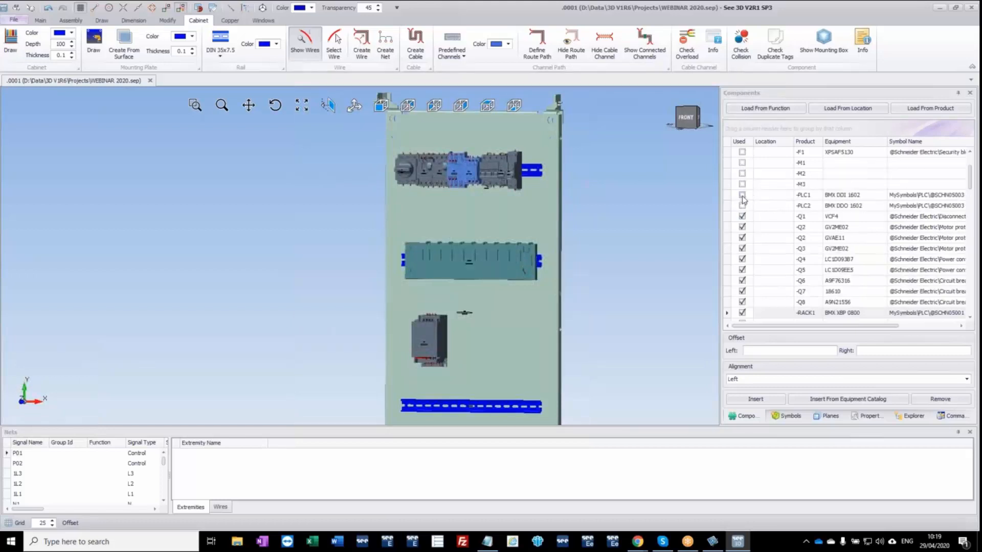
drag(743, 200, 446, 271)
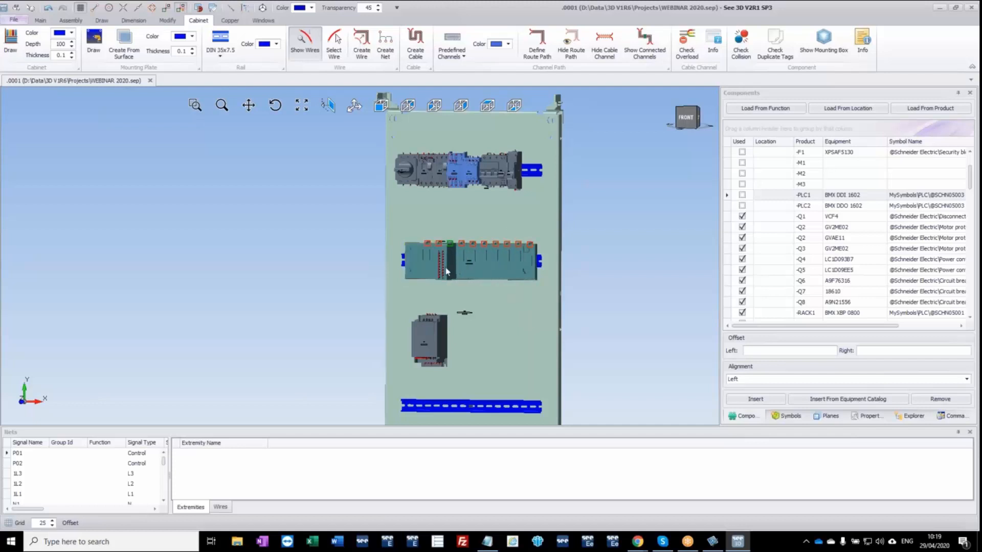
scroll(454, 262, up, 4)
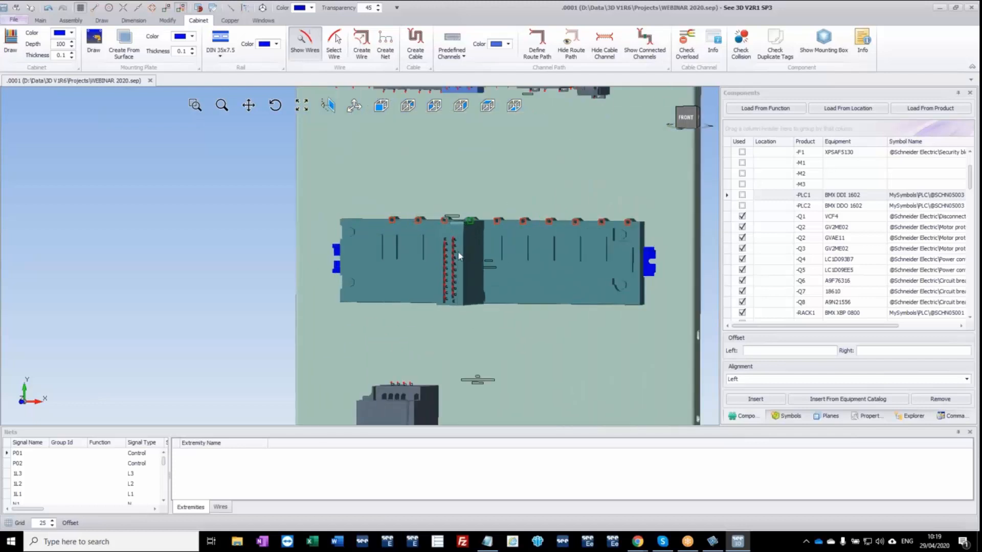
drag(436, 251, 432, 252)
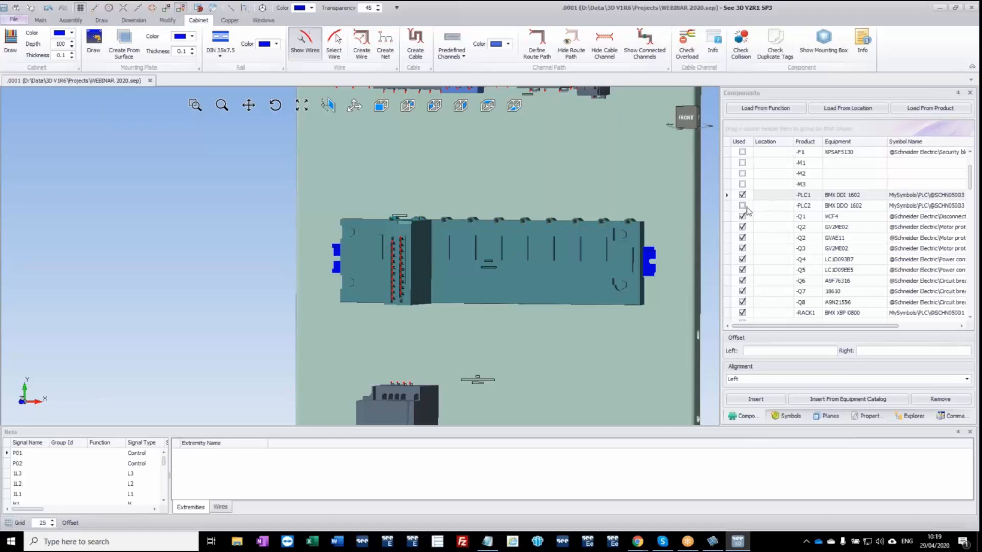
drag(745, 209, 455, 273)
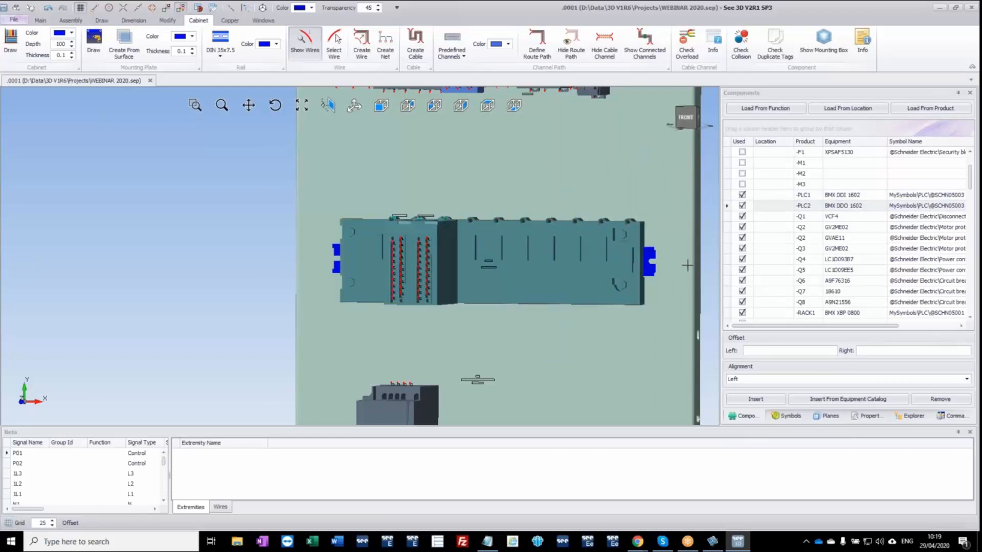
Insert the power supply -U1 (ABL1REM24042) on the mounting plate, rotated upright, to the right of the drive with a gap between them.
scroll(666, 292, down, 1)
scroll(810, 260, down, 3)
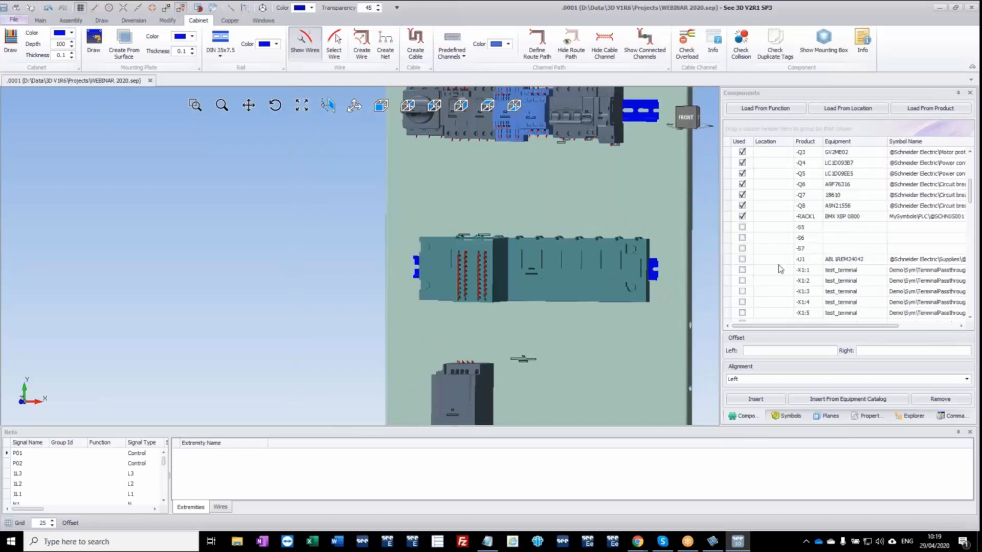
drag(744, 262, 625, 377)
middle_drag(625, 377, 396, 236)
drag(421, 255, 393, 285)
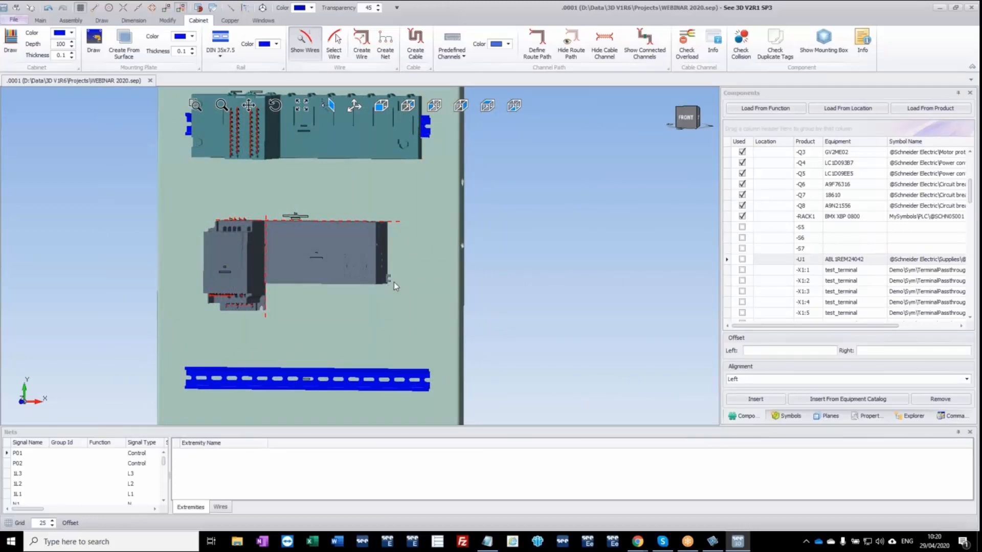
drag(394, 285, 404, 286)
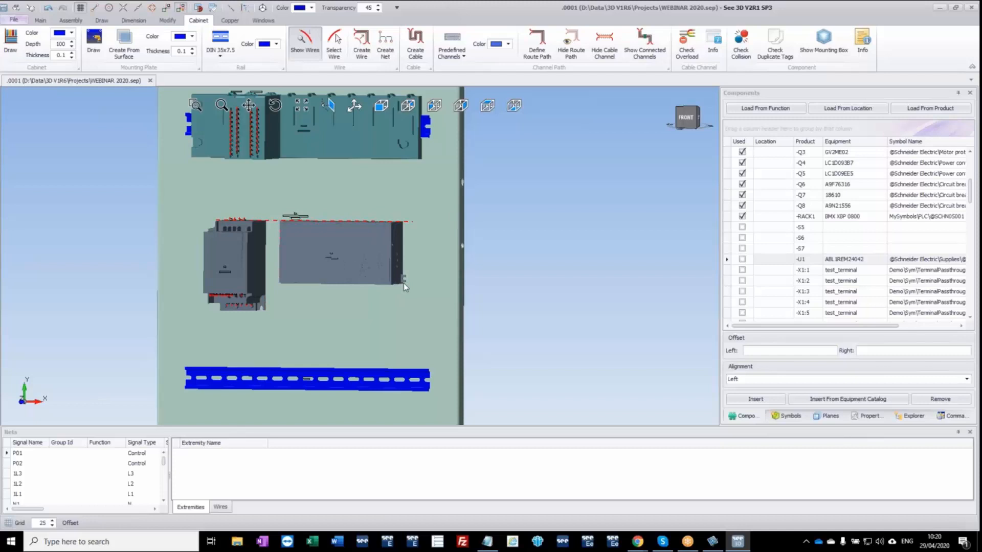
key(space)
key(space)
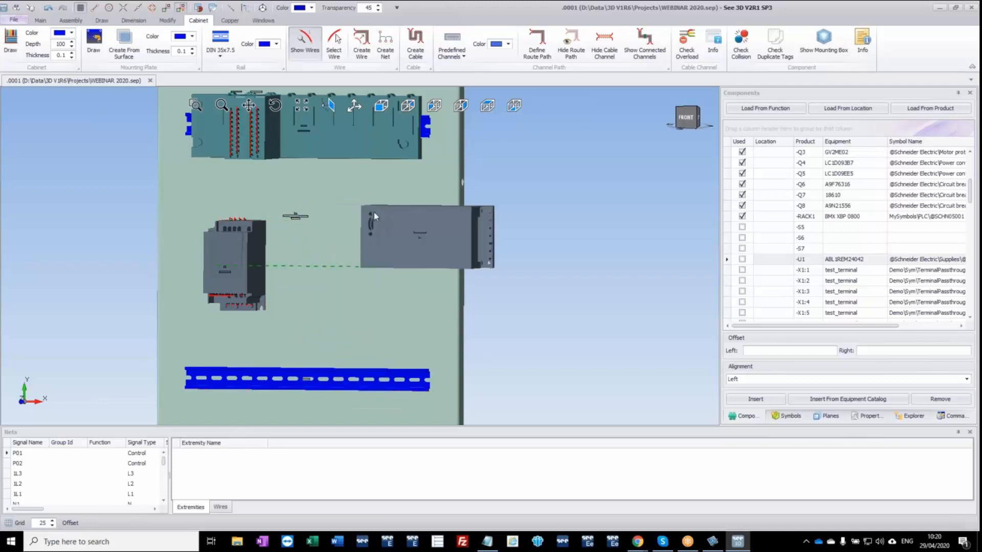
key(space)
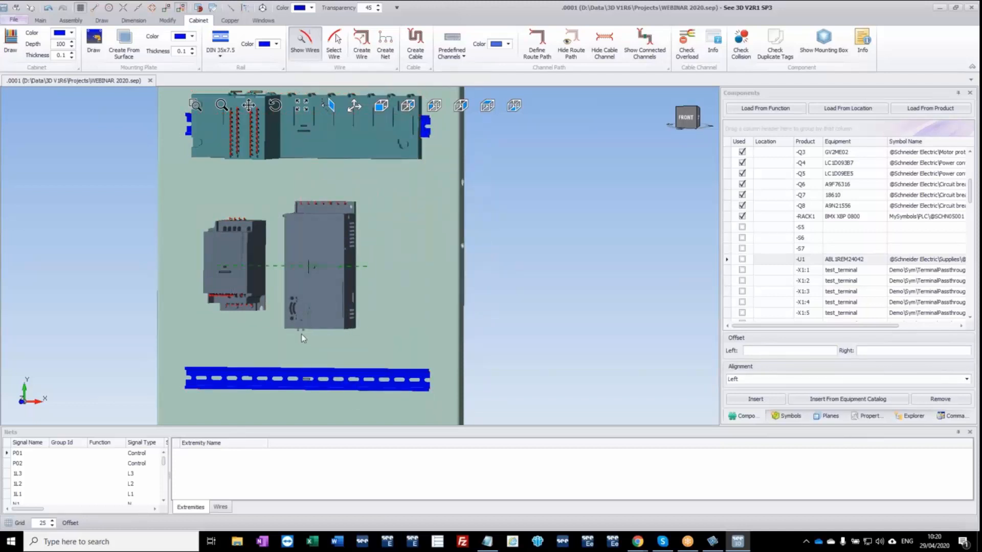
click(306, 337)
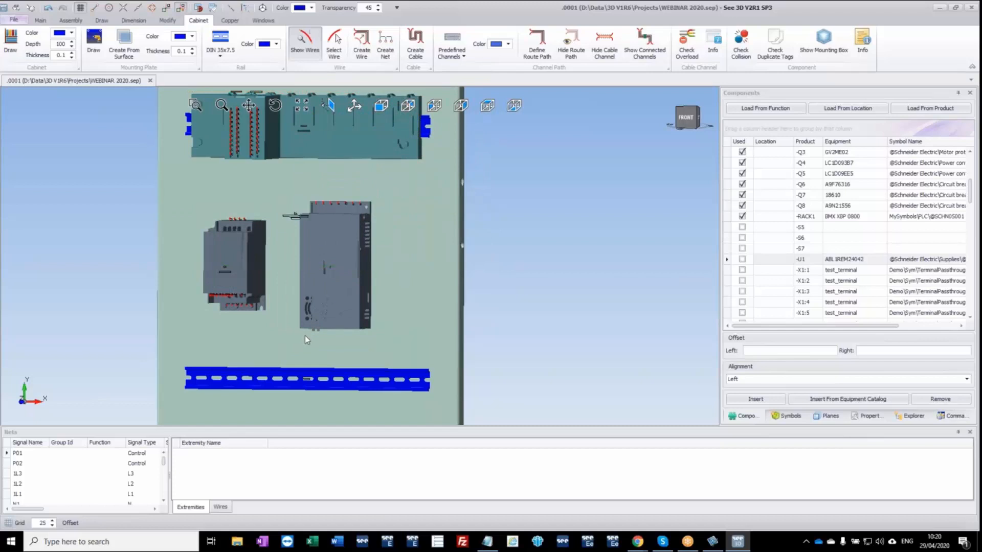
Insert the entire -X1 terminal assembly at the left end of the lowest DIN rail.
scroll(757, 278, down, 3)
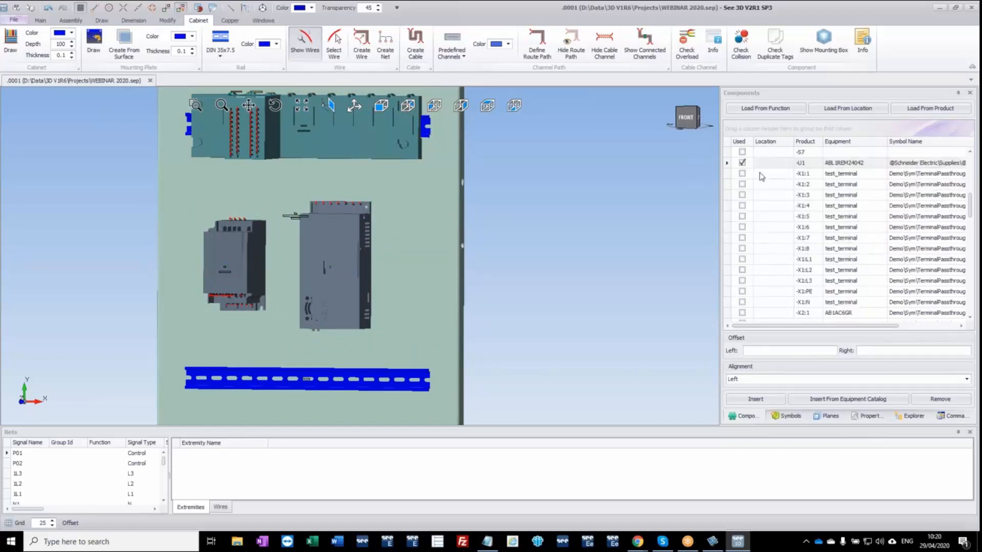
click(742, 174)
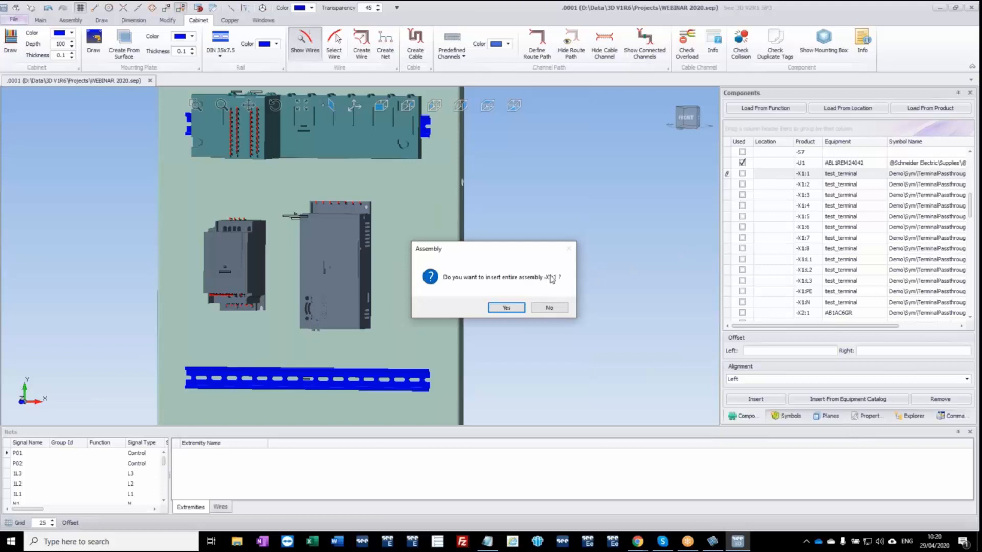
click(506, 308)
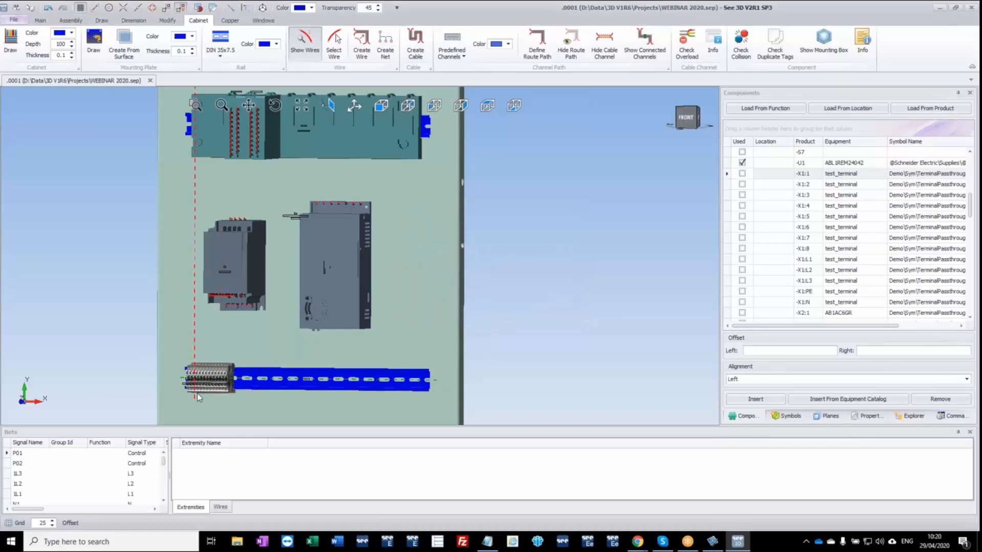
scroll(199, 398, up, 3)
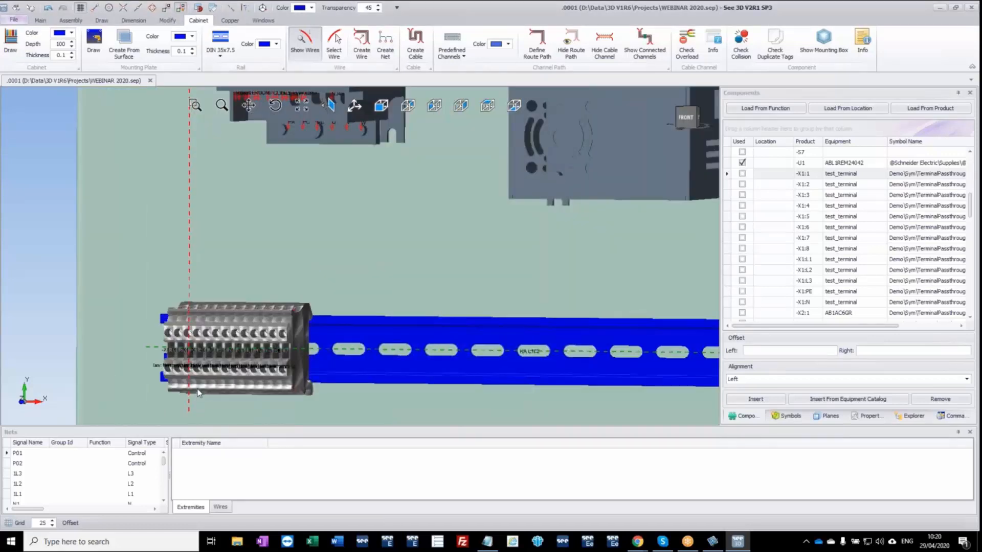
click(196, 361)
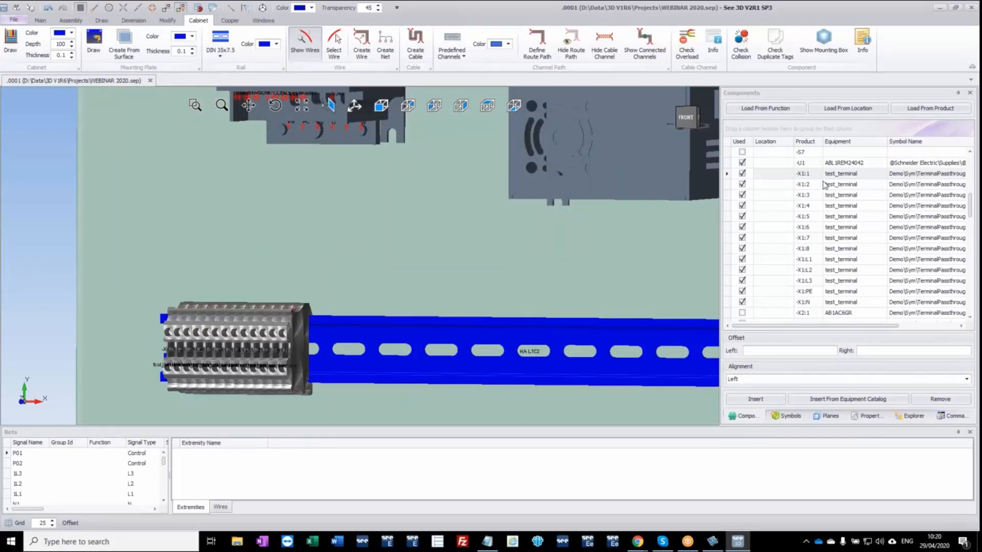
Insert the entire -X2 terminal assembly and the single terminal -X3:1 after -X1 on the lowest rail, leaving gaps between the strips.
scroll(799, 289, down, 3)
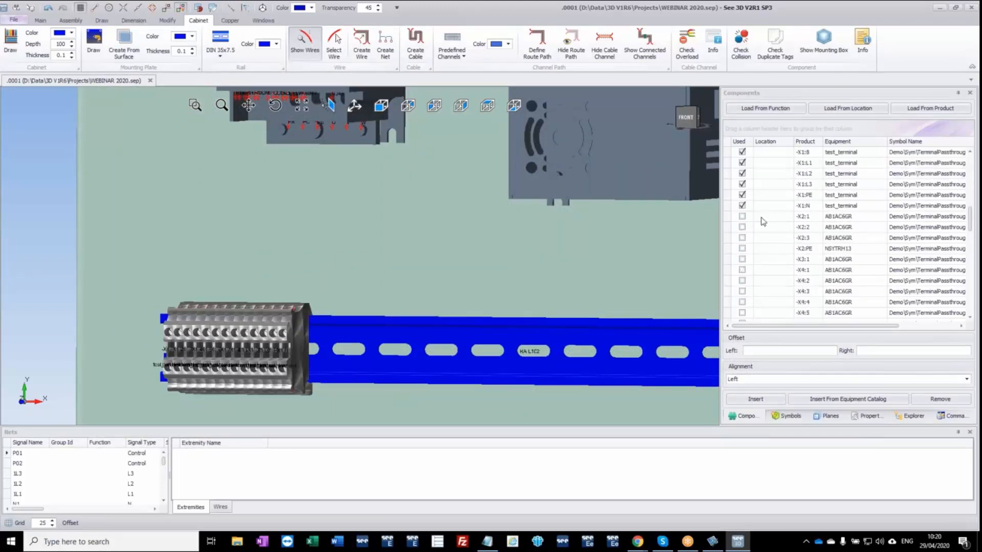
click(742, 217)
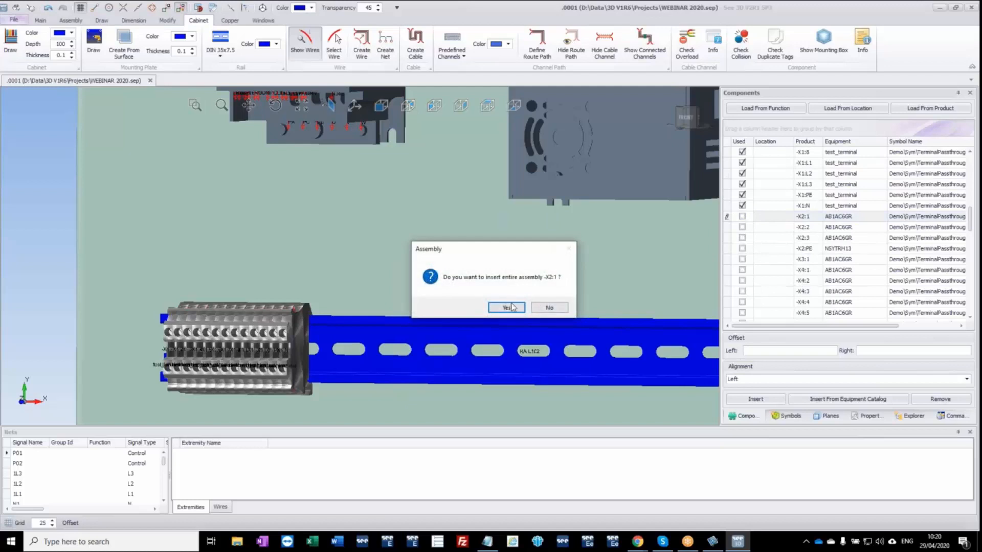
click(509, 306)
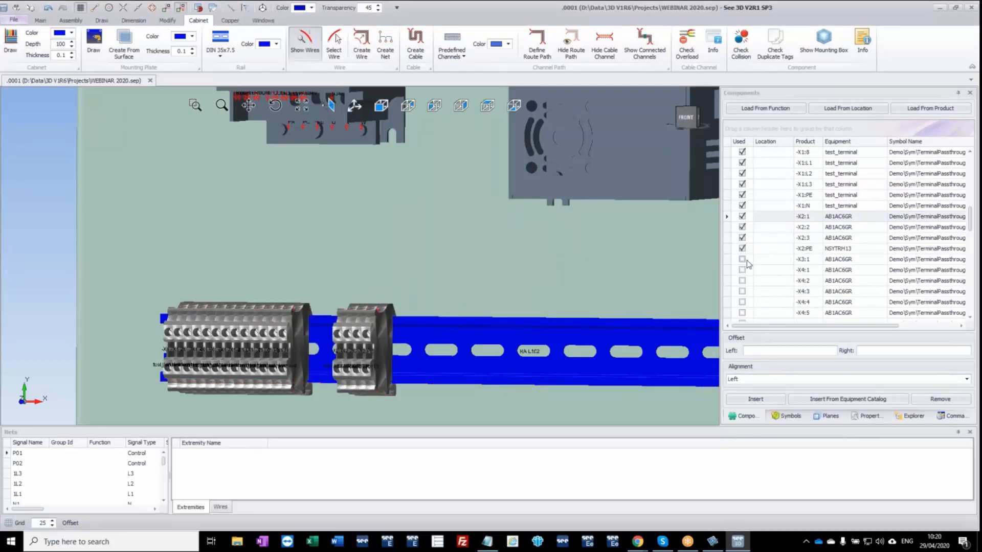
drag(745, 264, 428, 380)
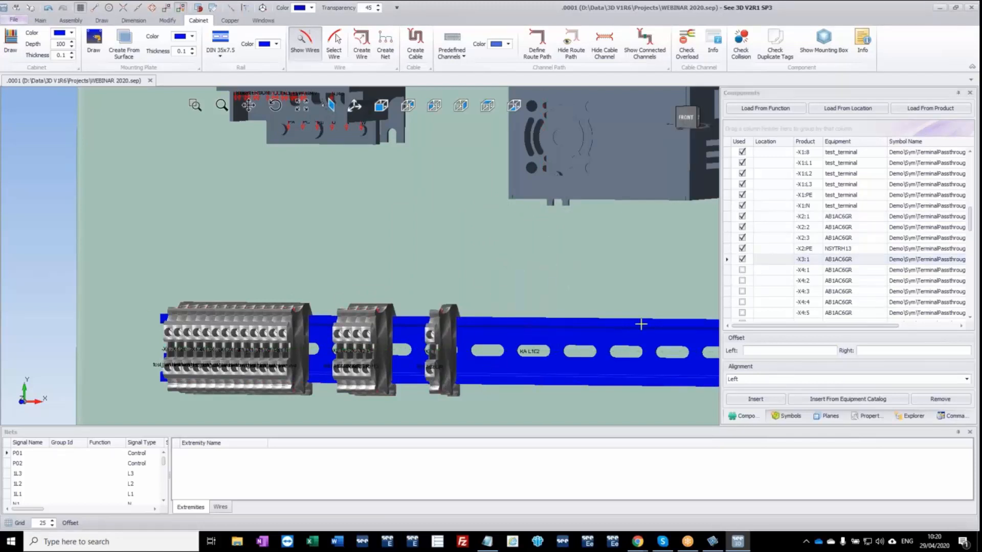
Insert the entire -X4 terminal assembly on the lowest rail, just to the right of terminal -X3:1.
click(742, 270)
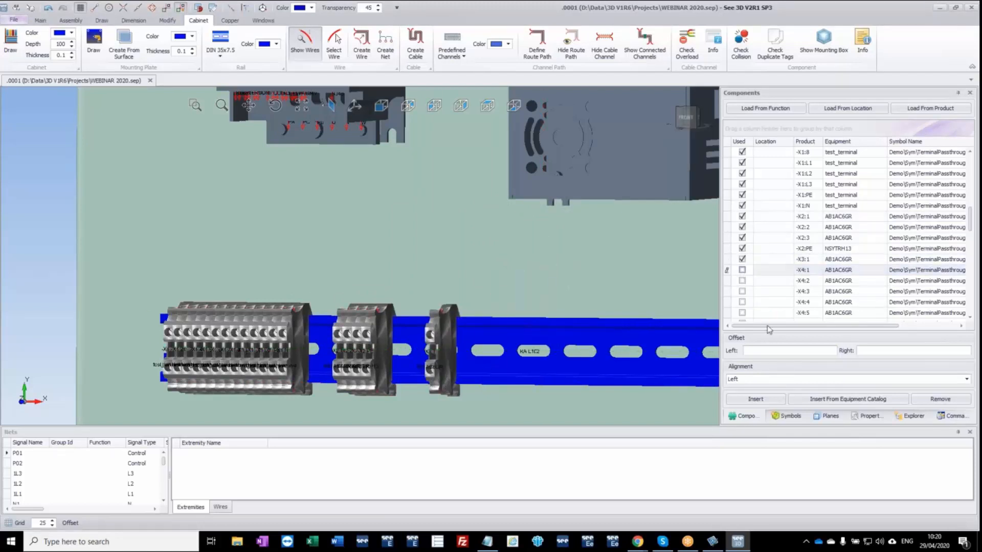
click(508, 309)
scroll(527, 380, down, 3)
middle_drag(527, 380, 429, 325)
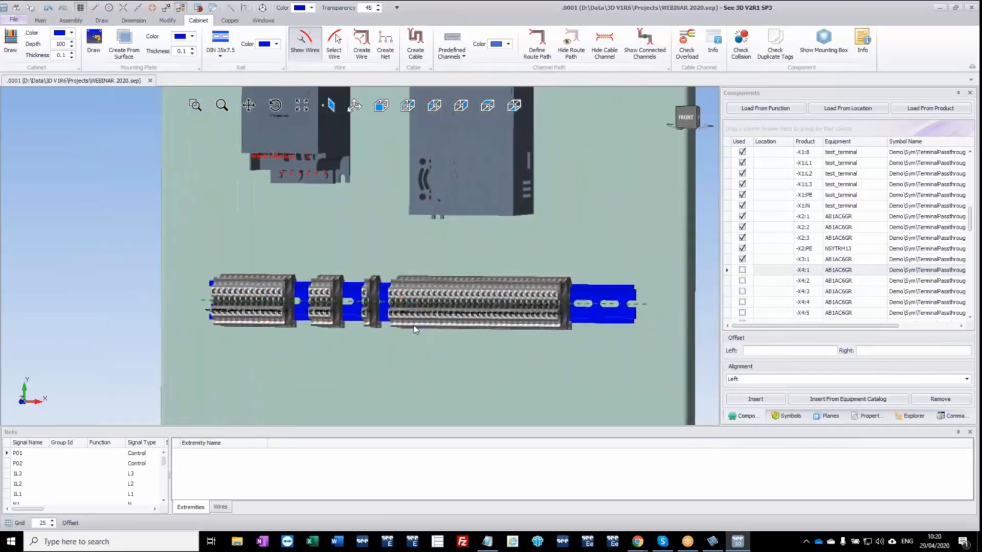
click(409, 324)
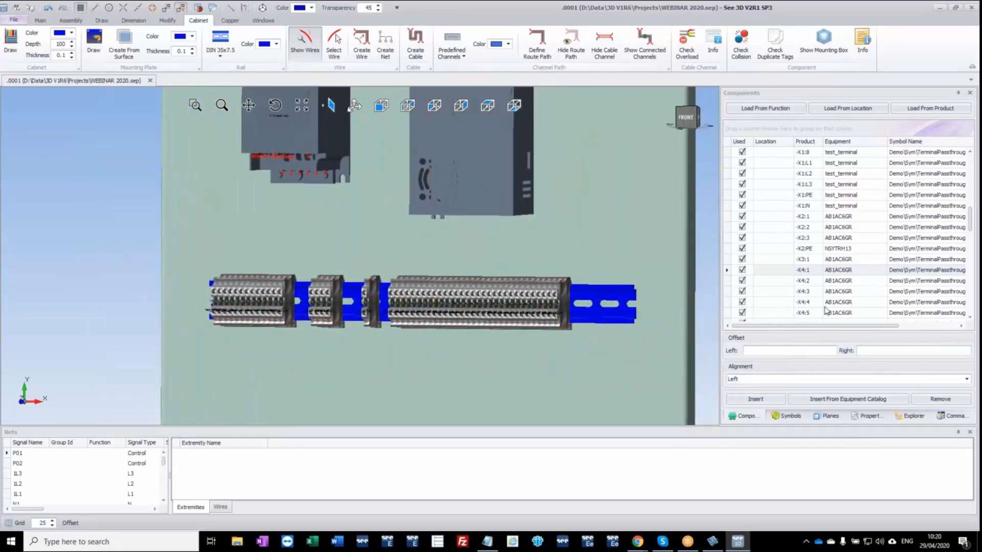
Insert the +CLIMASYS device -B5 (NSYCCOHYT230VID) on the mounting plate, to the right of the power supply.
scroll(818, 294, down, 10)
scroll(819, 312, down, 2)
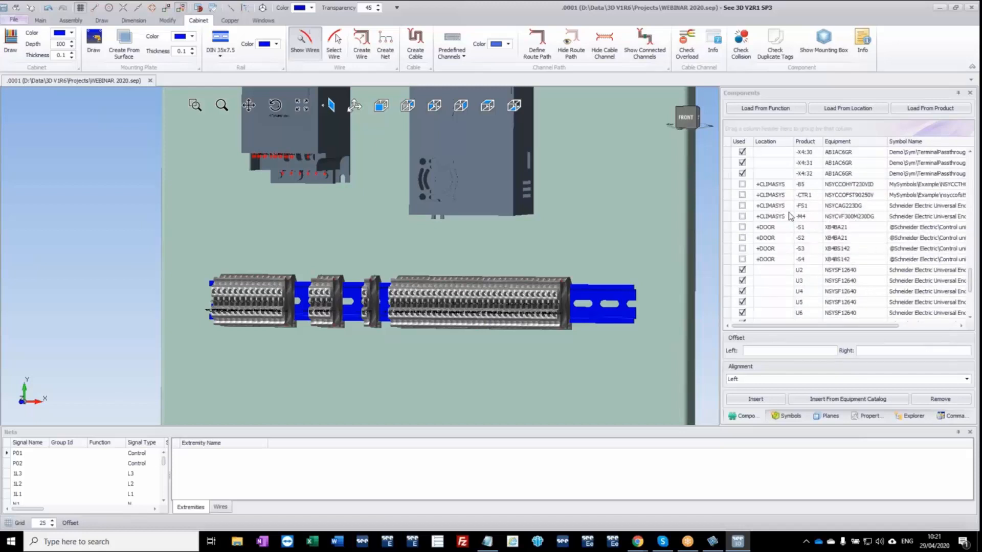
click(743, 185)
scroll(568, 220, down, 4)
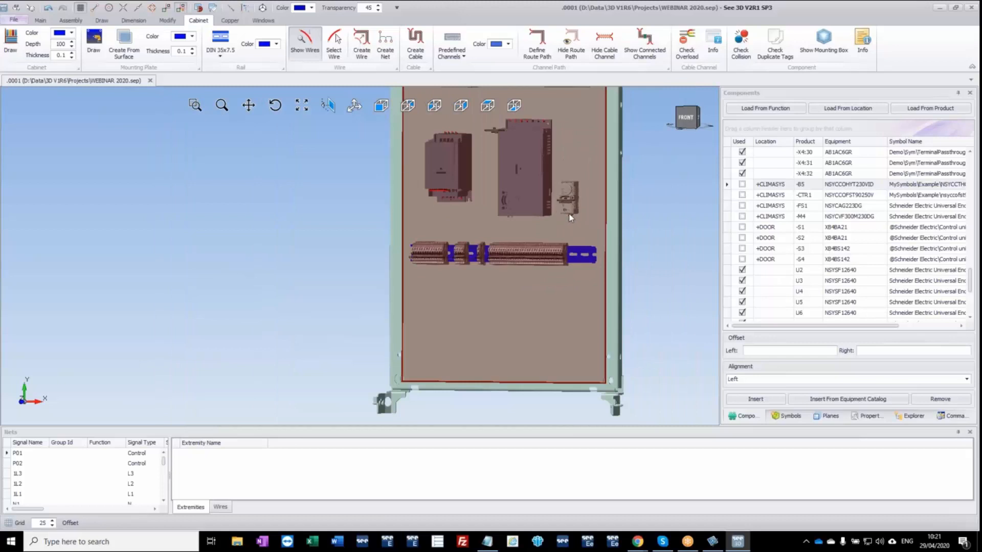
click(570, 214)
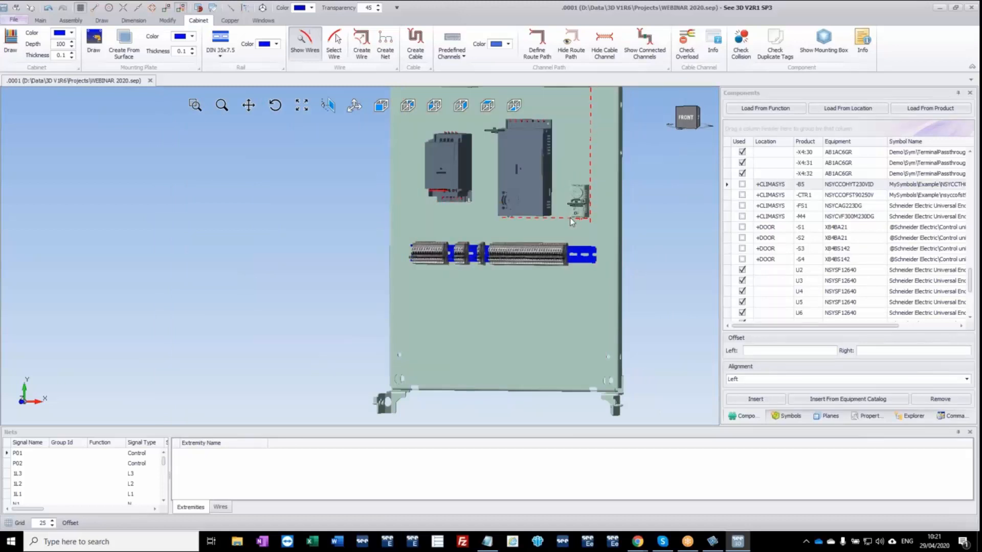
Insert safety relay -F1 (XPSAF5130) on the uppermost DIN rail after its last component, using a left offset of 5.
scroll(819, 266, down, 3)
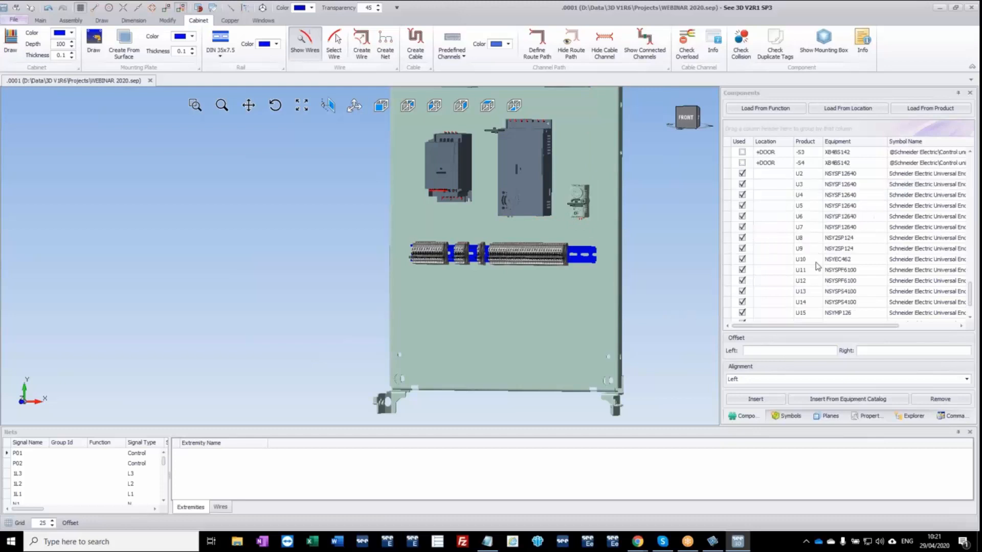
scroll(814, 251, up, 5)
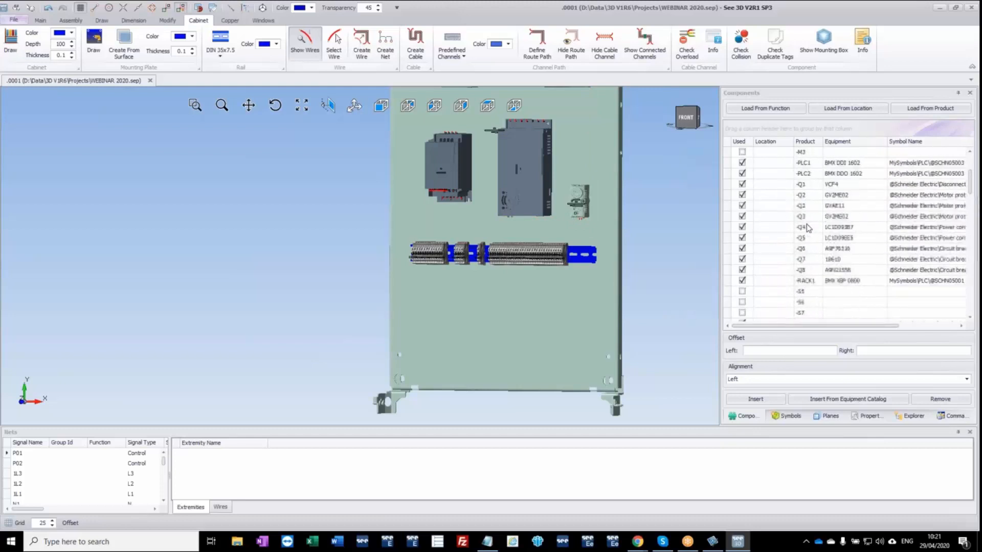
scroll(808, 228, up, 3)
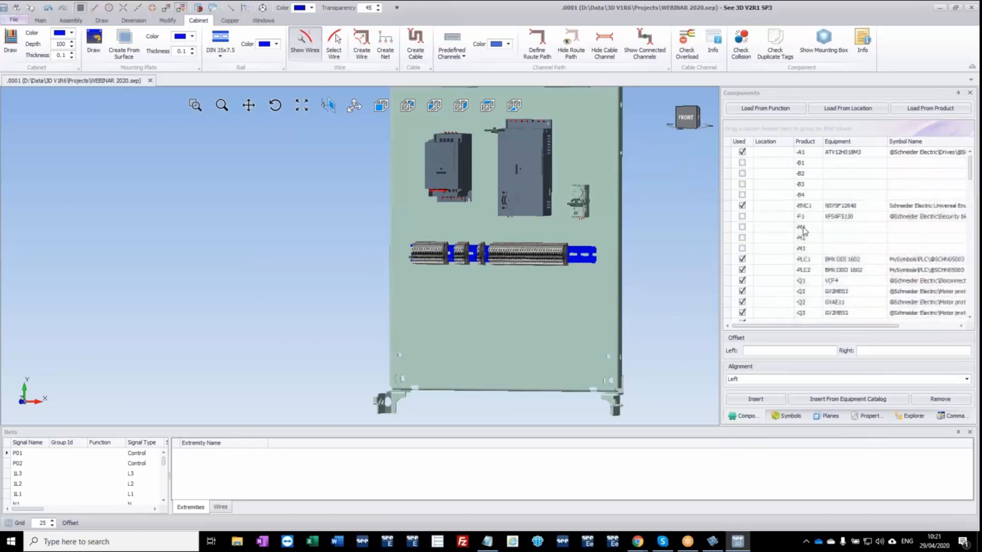
click(745, 219)
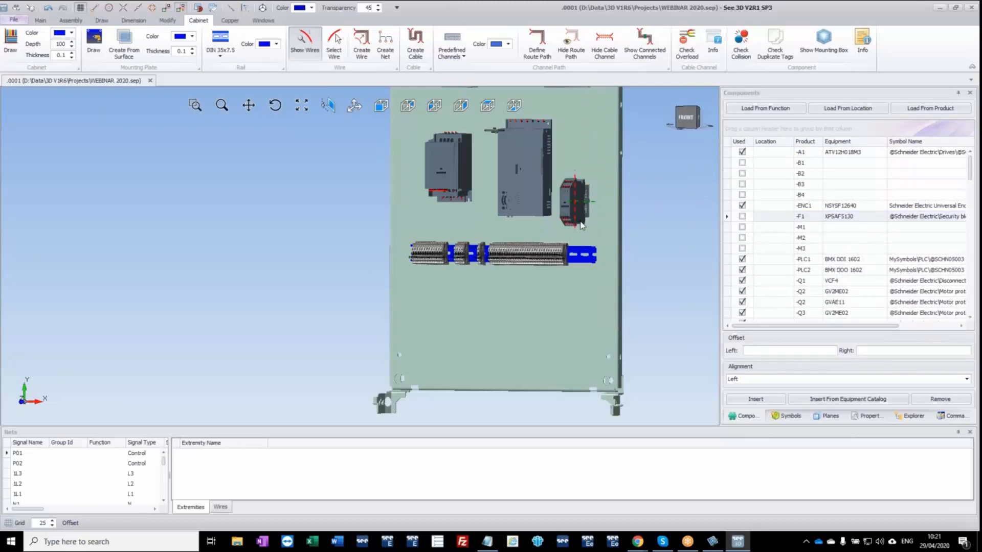
scroll(580, 223, down, 3)
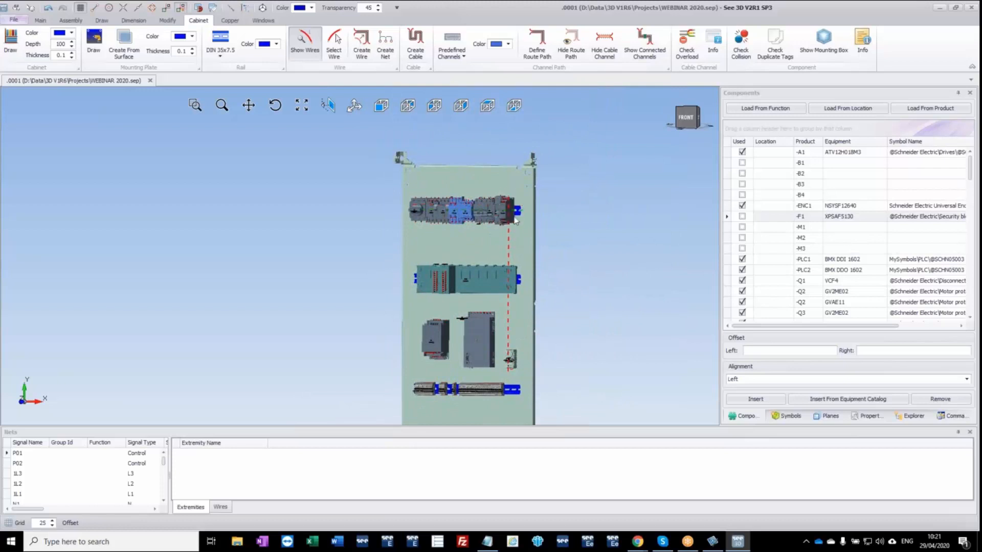
scroll(511, 220, up, 5)
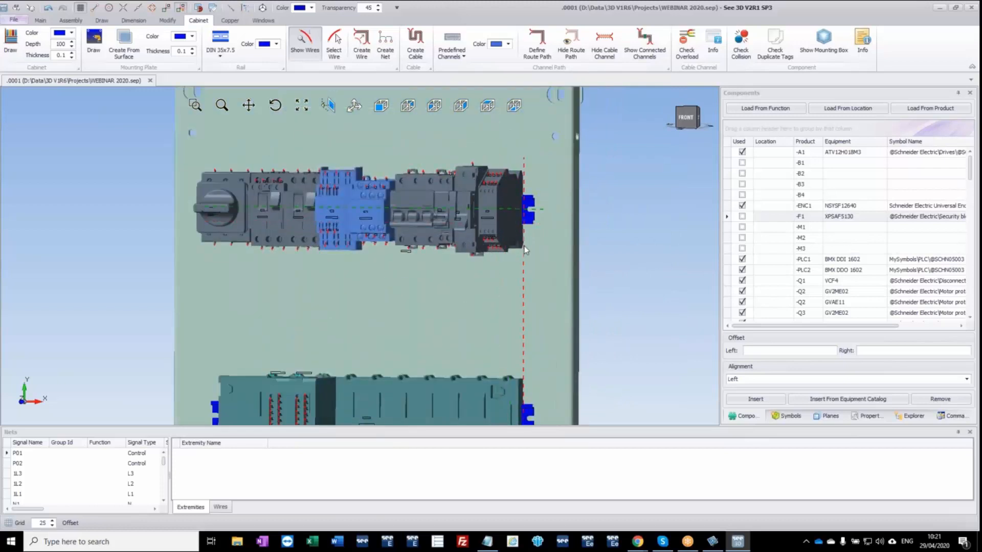
click(775, 351)
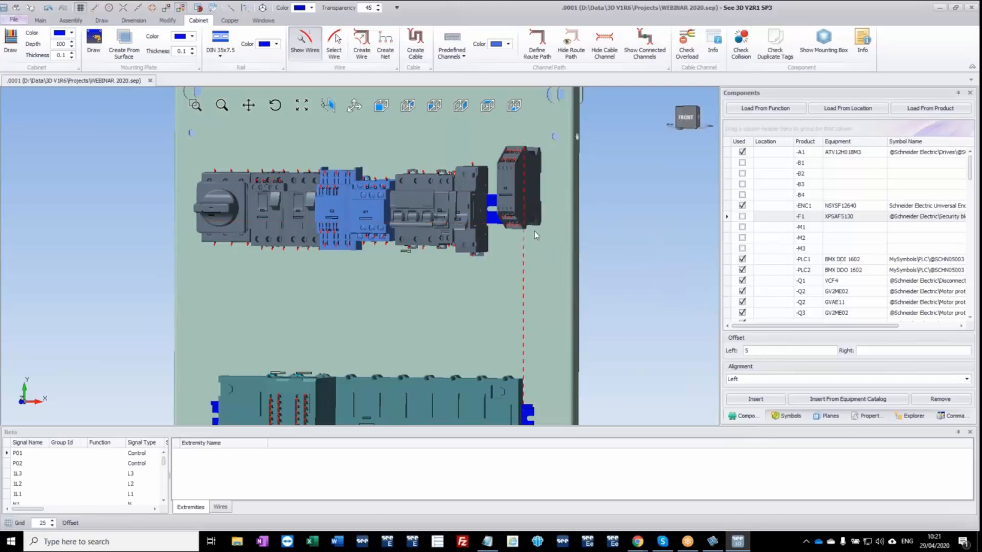
click(498, 231)
mouse_move(510, 223)
middle_down()
mouse_move(530, 227)
mouse_move(523, 233)
middle_up()
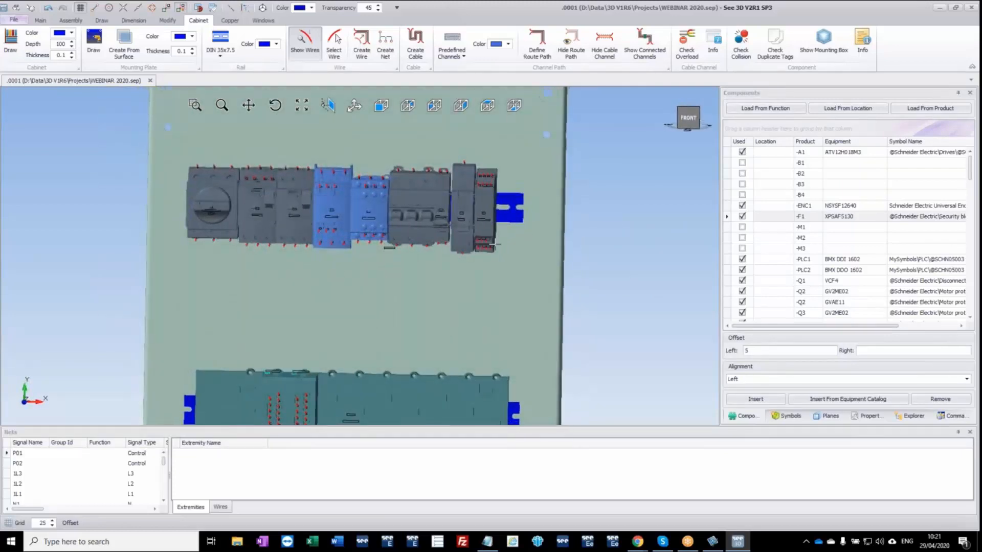
Generate the Perforex drill holes for the mounting plate, examine the hole positions in the preview, and close it without saving.
scroll(474, 279, down, 4)
ctrl+middle_drag(457, 329, 422, 202)
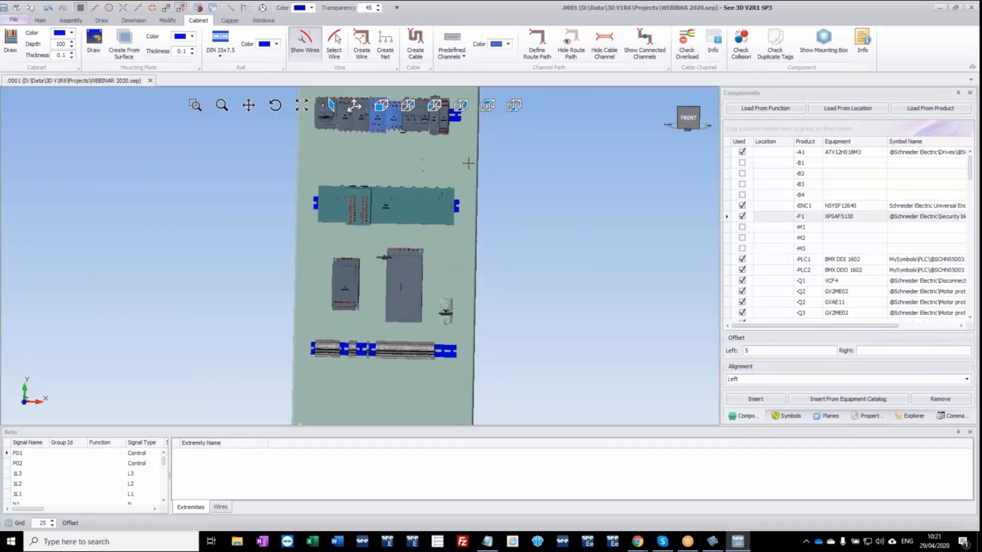
right_click(526, 155)
click(555, 255)
click(427, 167)
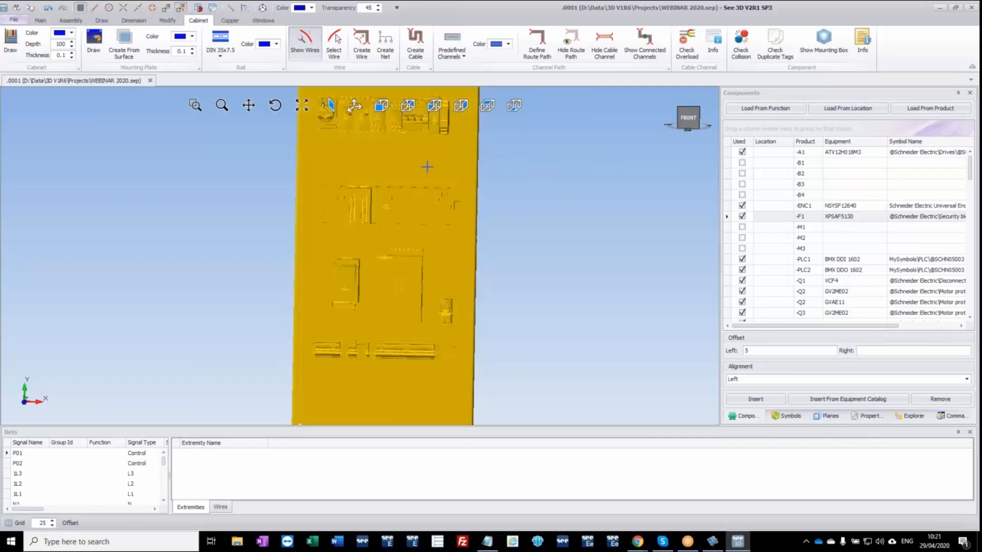
right_click(427, 167)
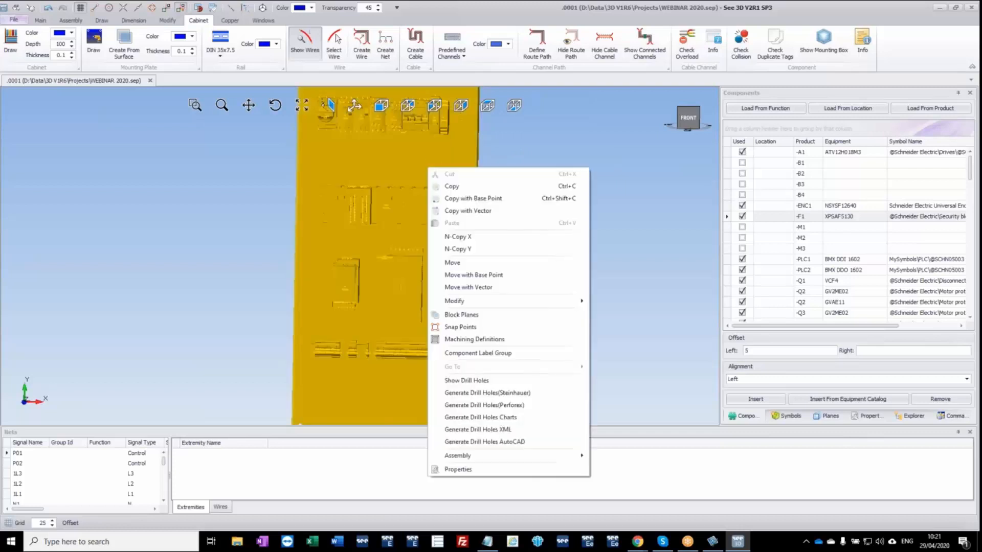
click(498, 406)
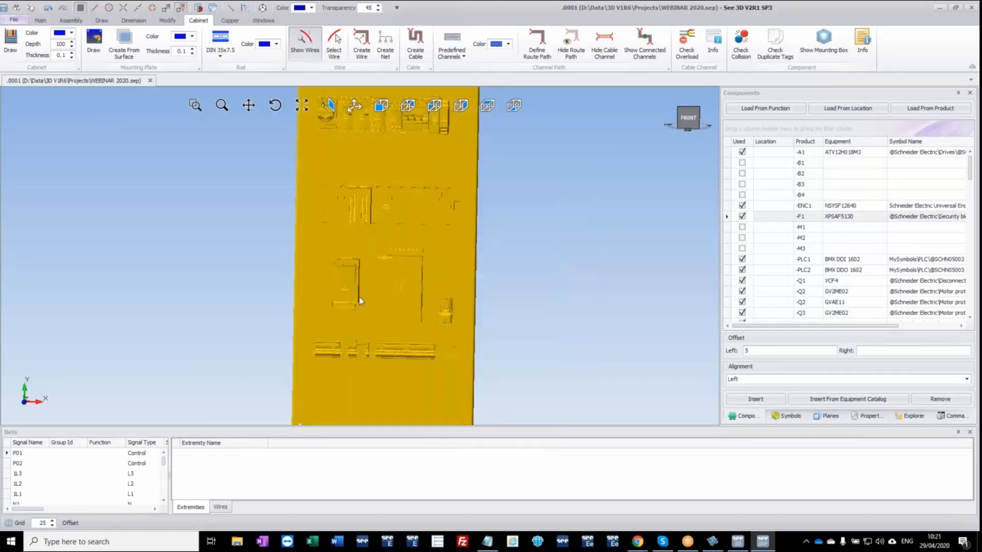
scroll(476, 242, up, 5)
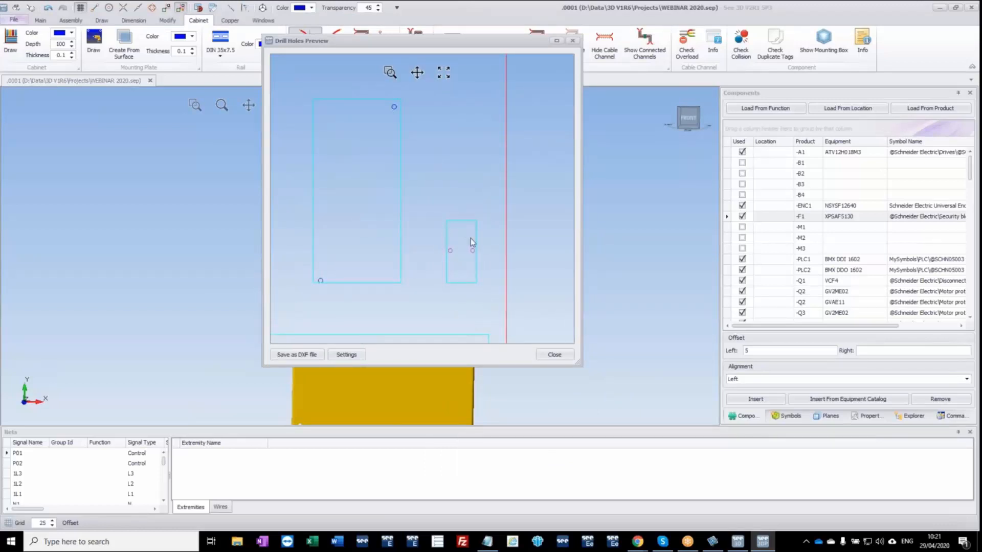
scroll(444, 263, down, 2)
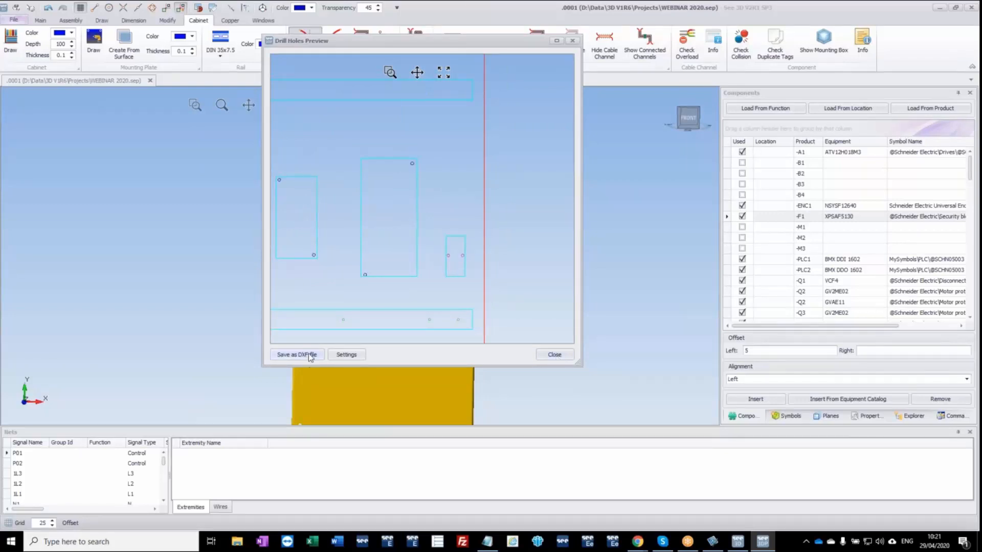
click(555, 356)
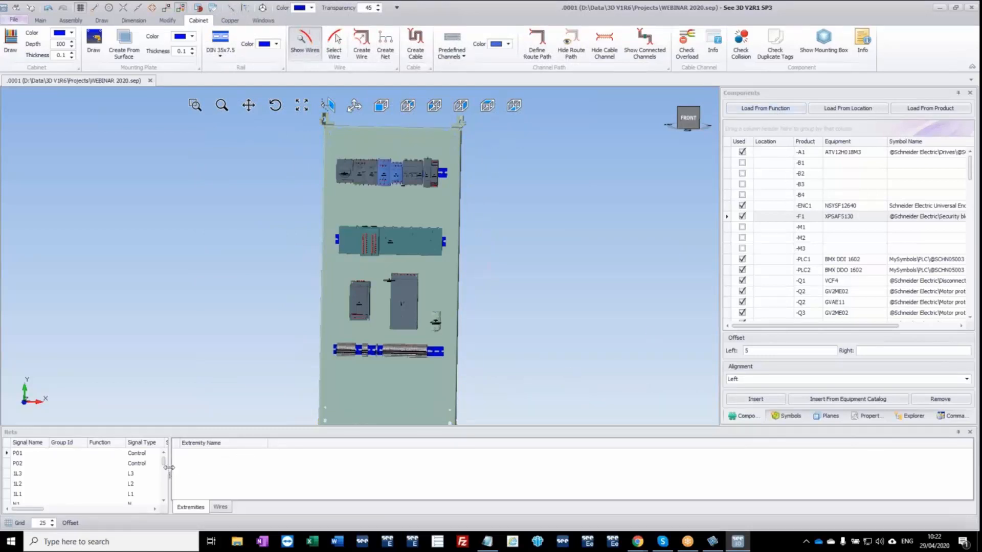
Widen the nets list and examine the extremities of several nets, including P01, P02, 1L3, 1L2, P03 and E1.
drag(169, 468, 263, 468)
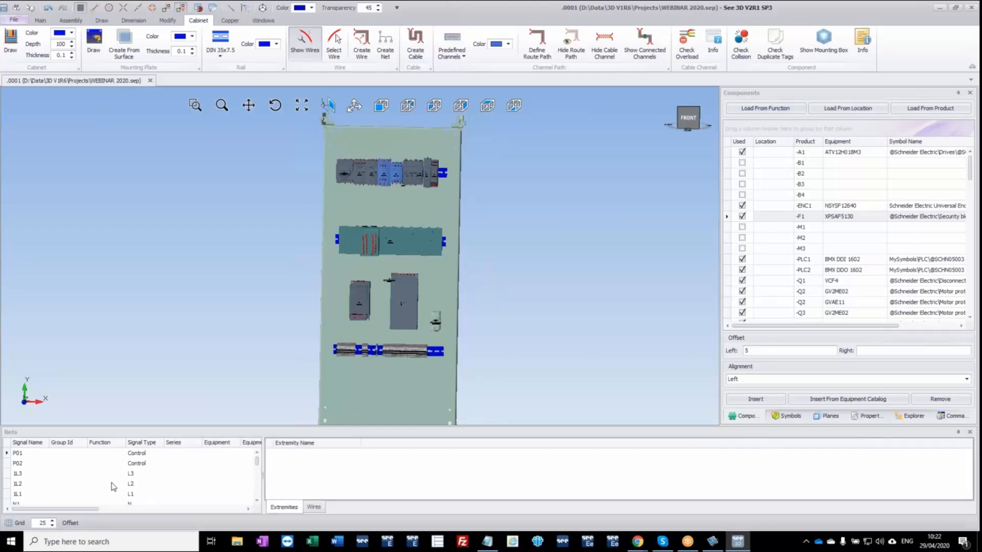
click(21, 456)
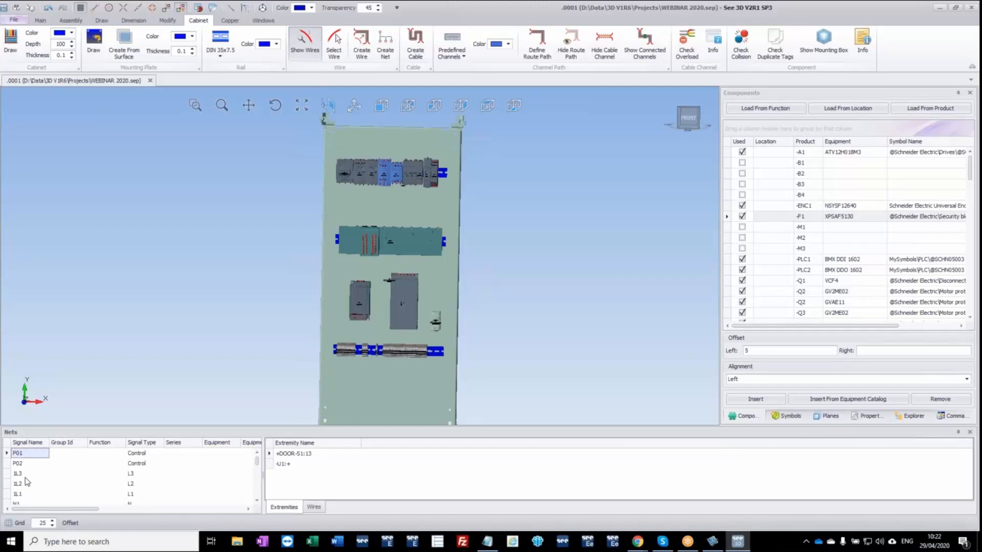
click(23, 467)
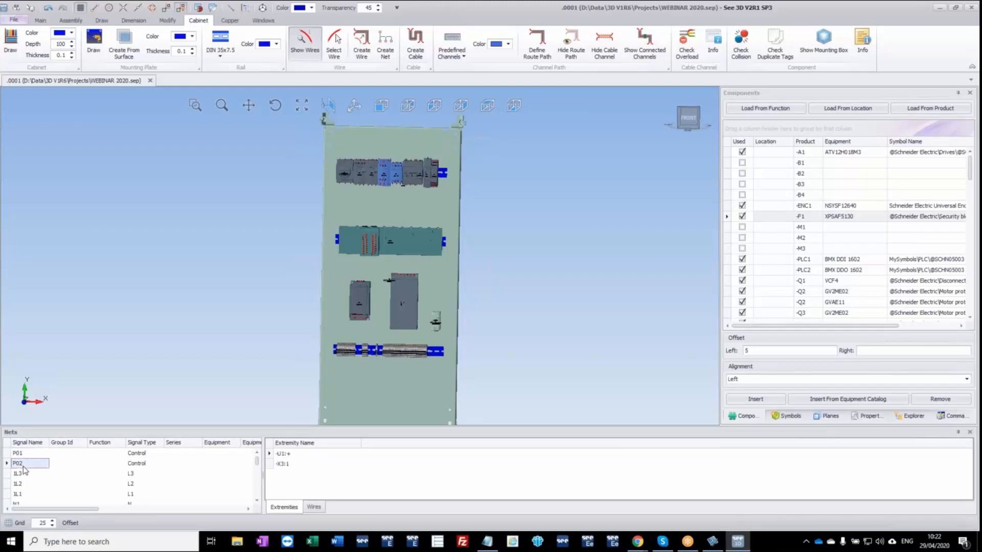
click(20, 476)
click(20, 486)
scroll(19, 488, down, 4)
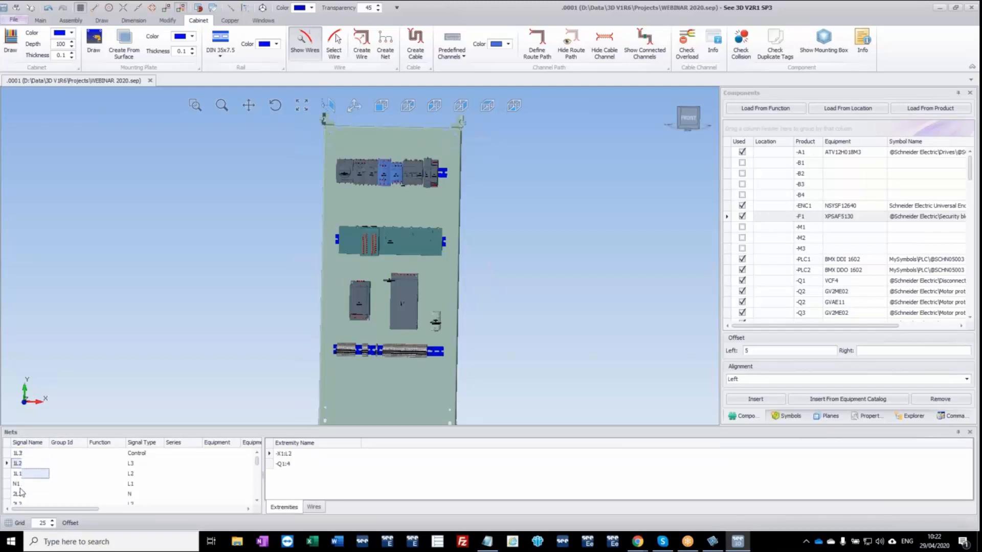
click(19, 487)
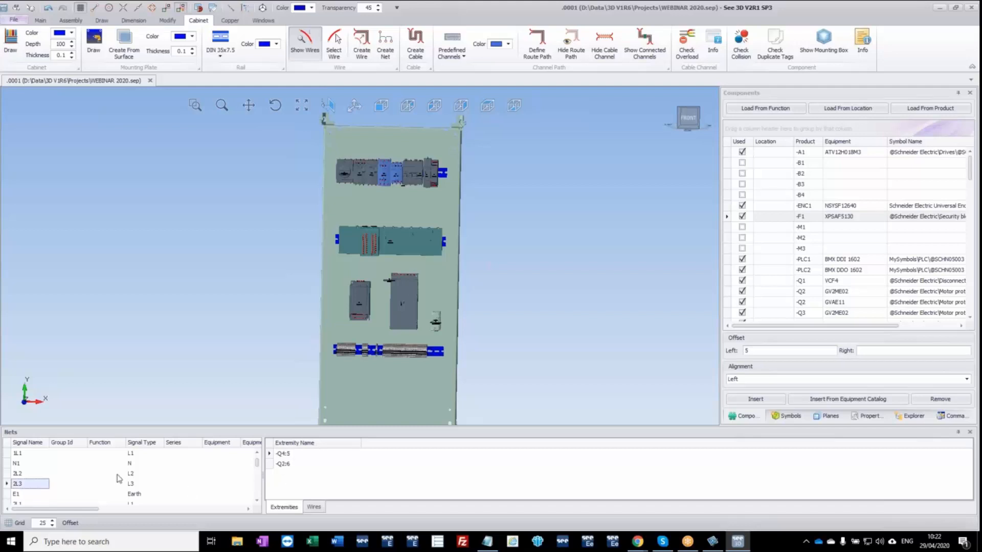
click(20, 495)
scroll(44, 489, down, 4)
click(32, 475)
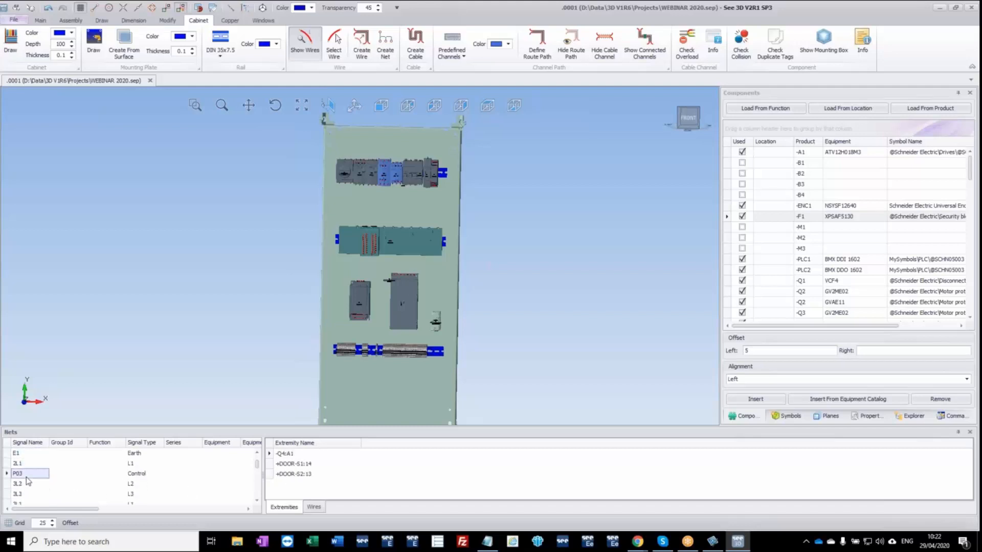
click(16, 485)
click(19, 476)
Route all nets in the cabinet, accepting the visibility warning, and inspect the wiring before restoring the front view.
right_click(65, 458)
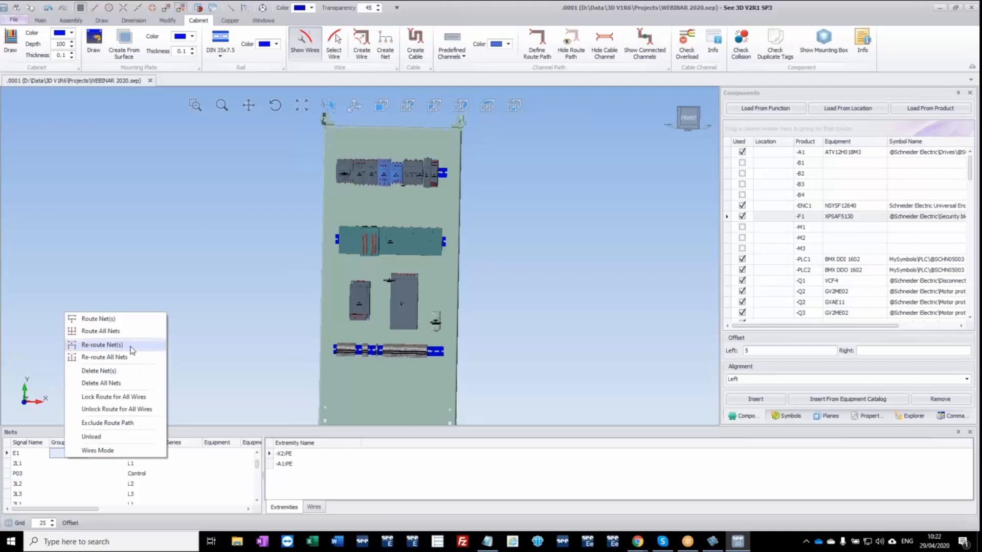
click(139, 332)
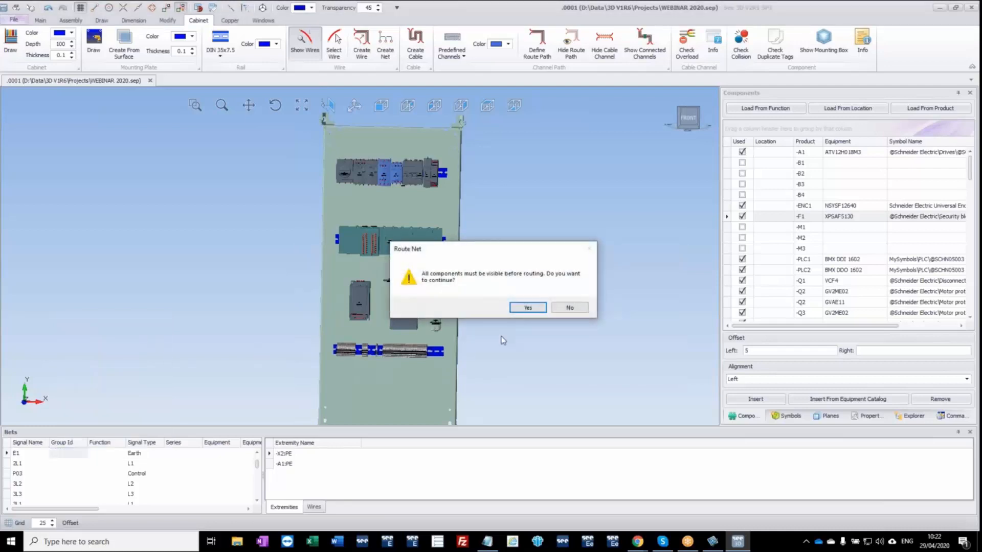
click(528, 308)
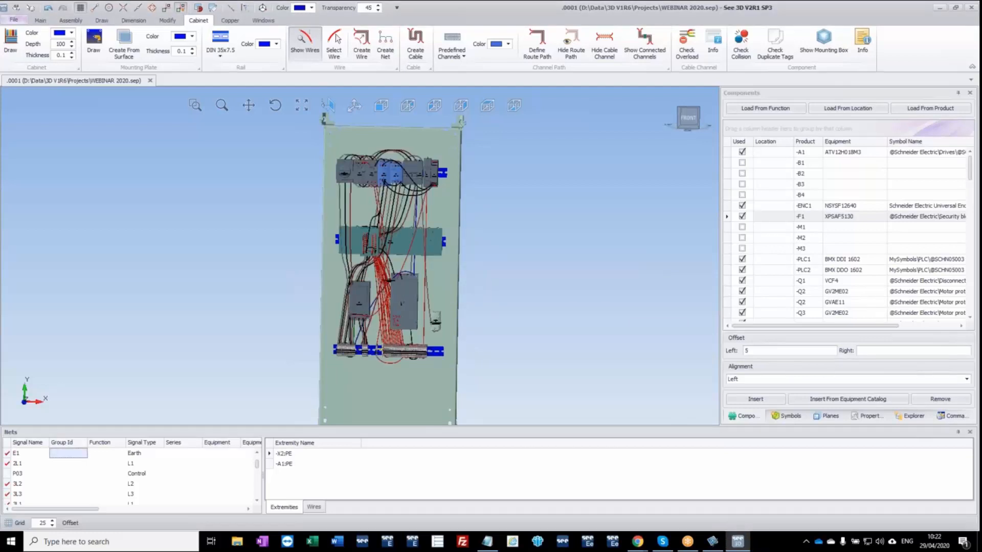
scroll(387, 221, up, 6)
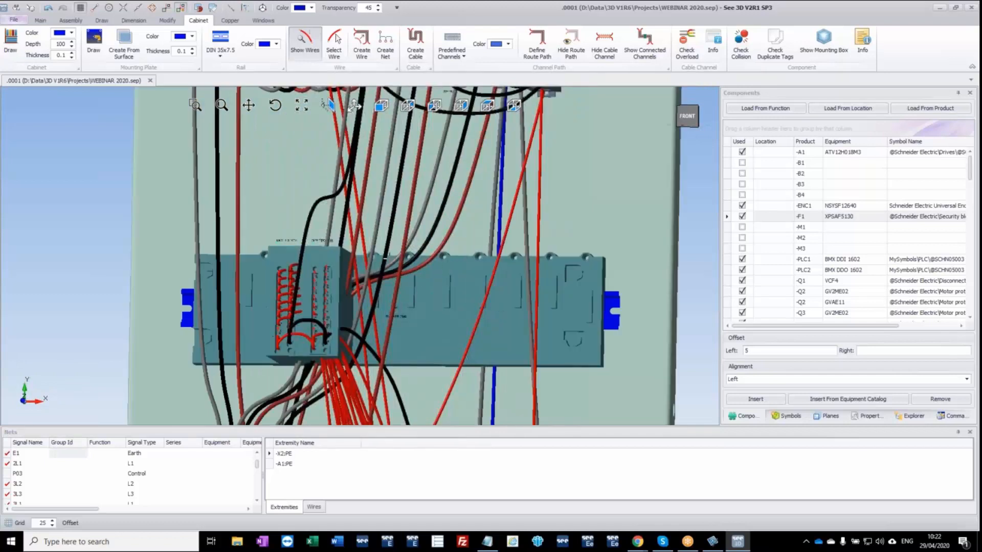
scroll(385, 259, down, 3)
middle_drag(373, 372, 380, 247)
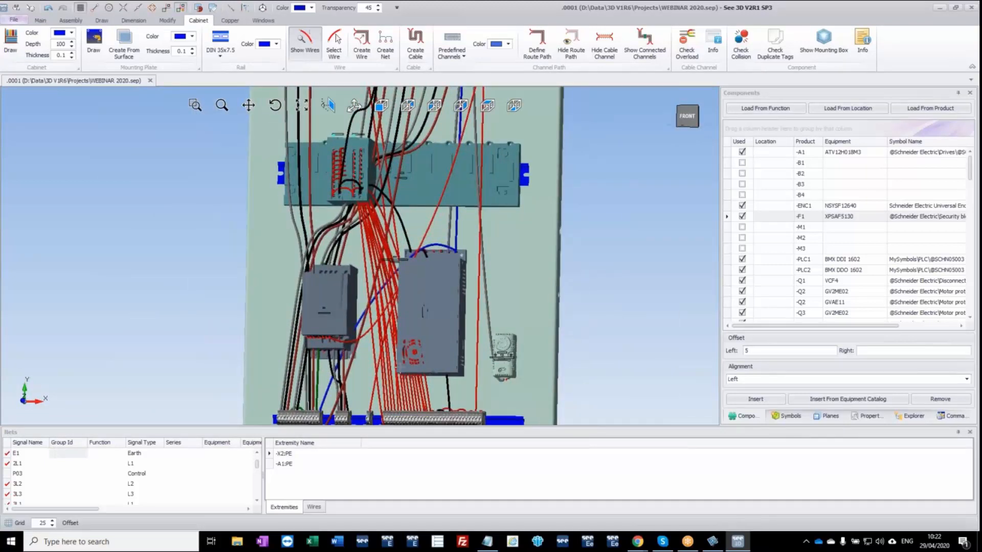
scroll(385, 377, down, 3)
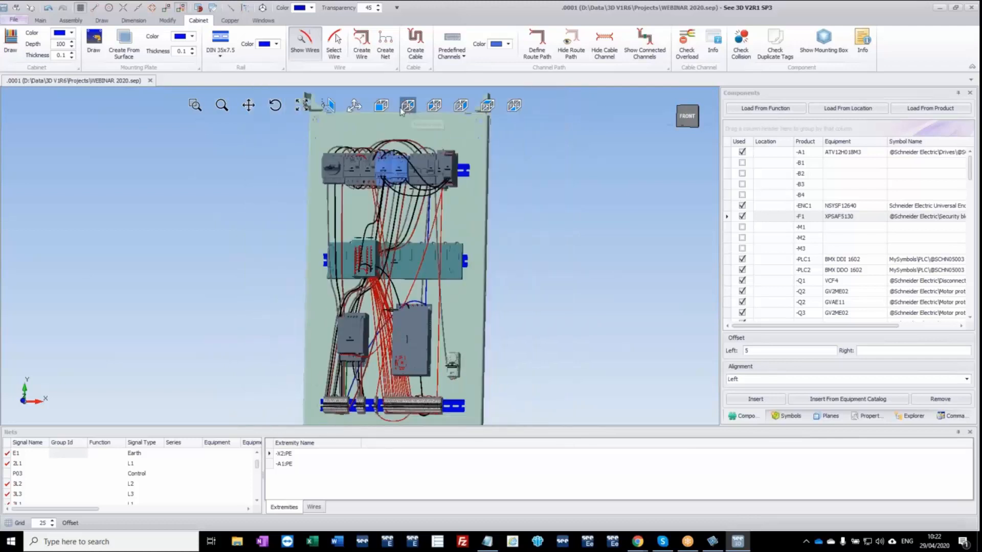
click(382, 106)
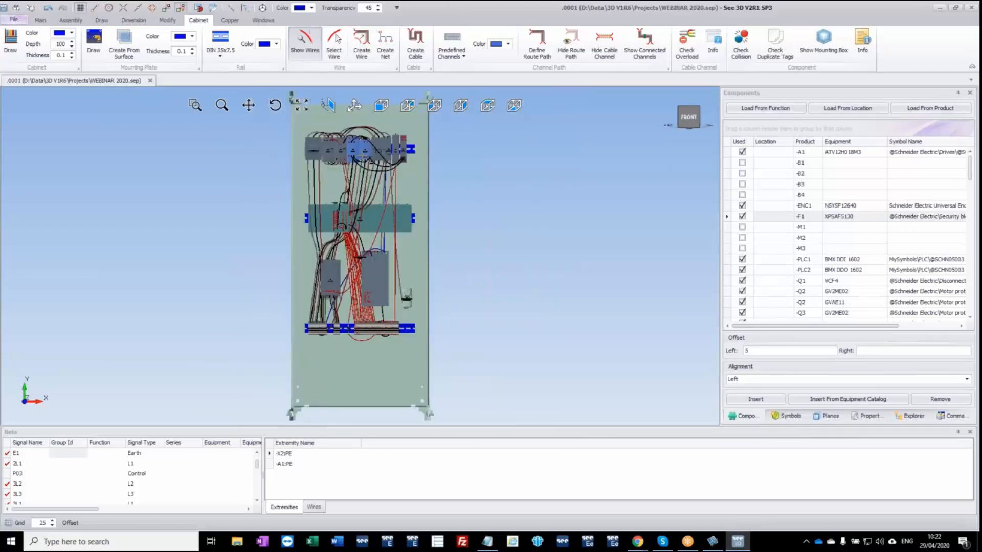
click(462, 57)
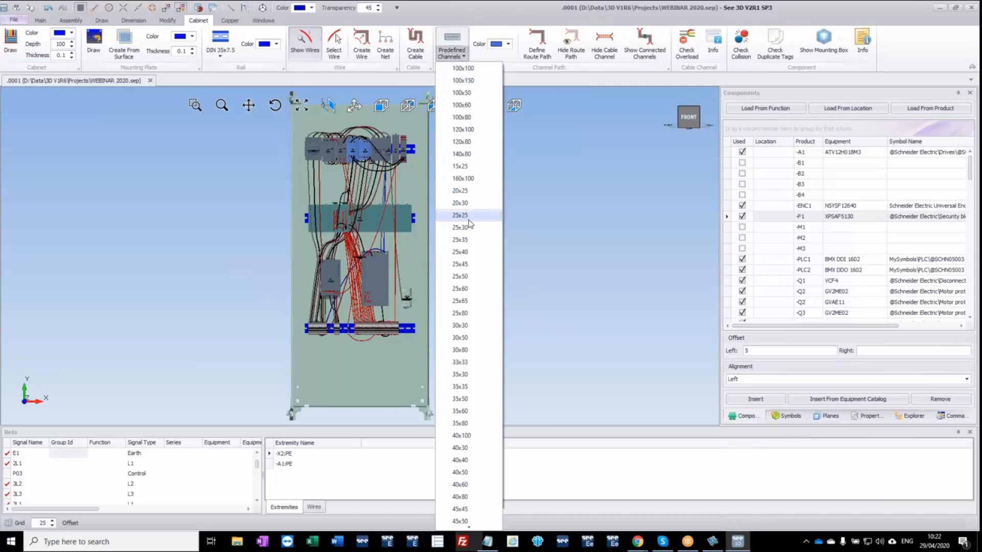
click(466, 265)
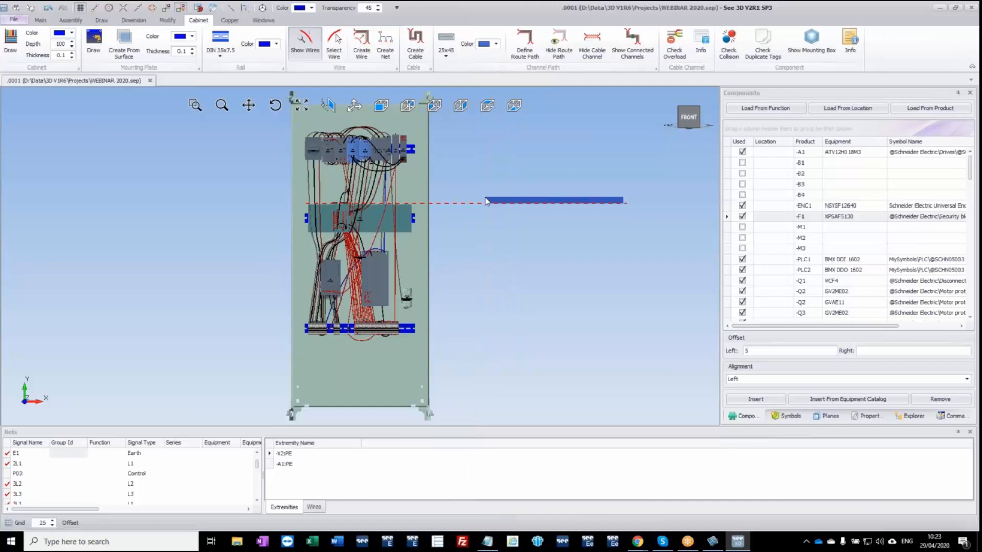
mouse_move(490, 207)
middle_down()
mouse_move(484, 173)
mouse_move(473, 199)
middle_up()
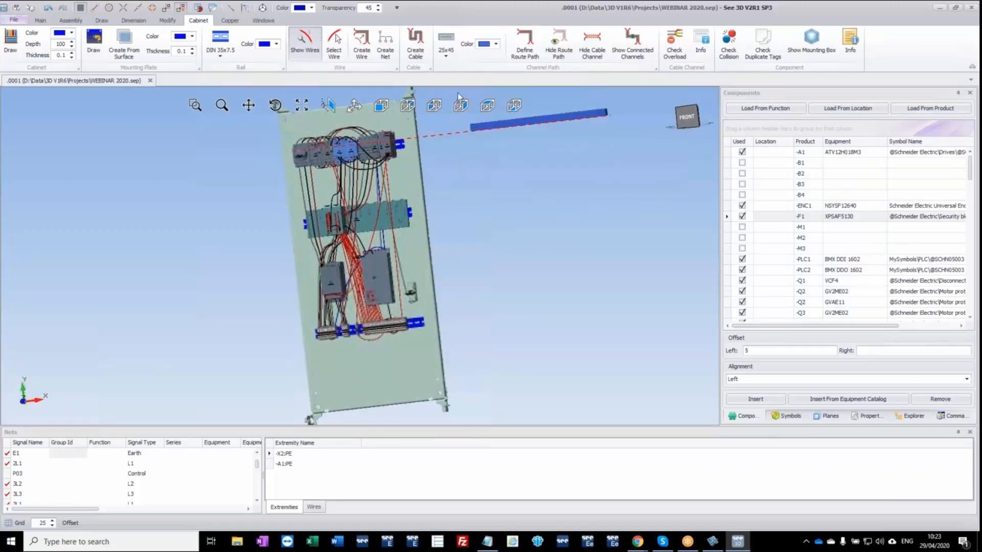
Choose the 40x60 Slotted cable channel and lay horizontal 400-long runs above and below the uppermost row of components.
click(446, 56)
scroll(468, 427, down, 5)
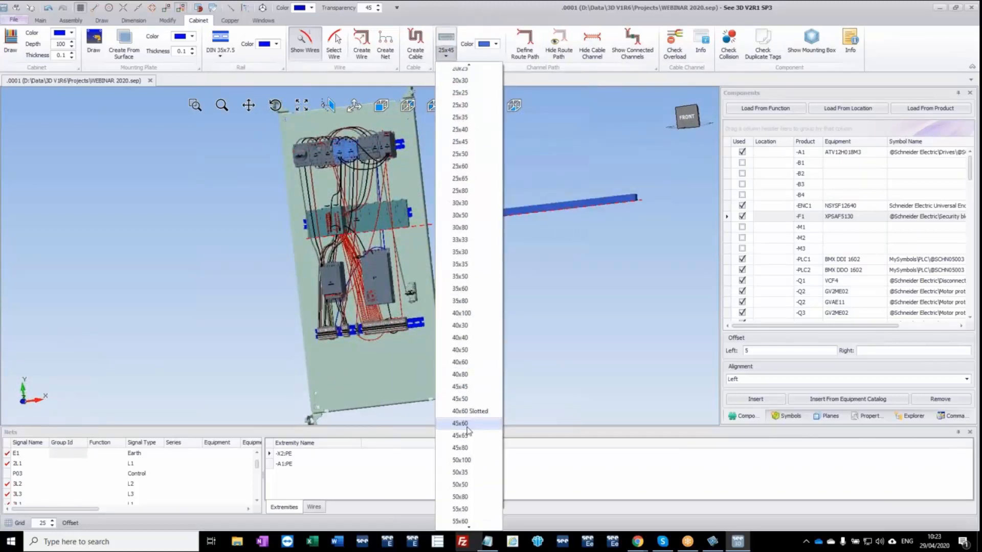
click(481, 417)
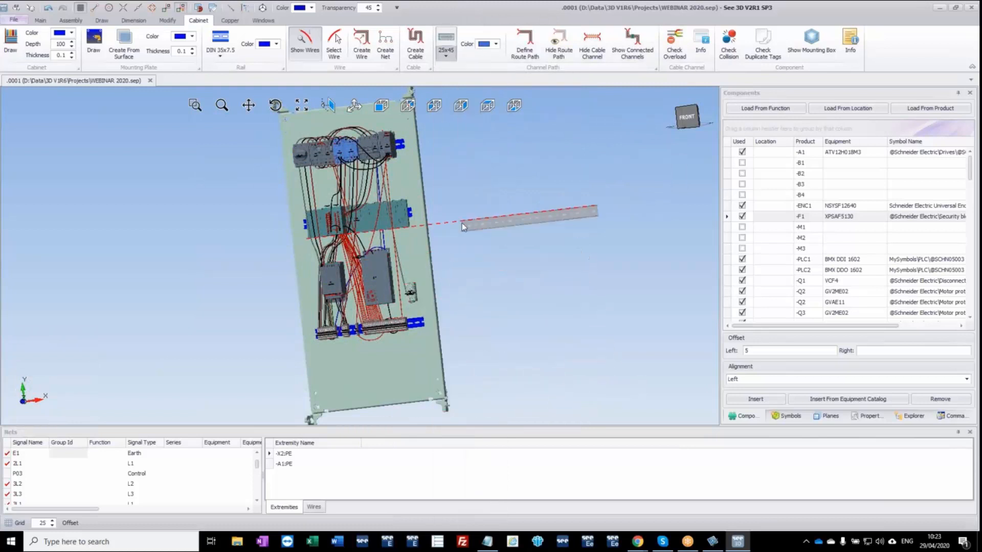
ctrl+middle_drag(462, 220, 457, 269)
click(381, 106)
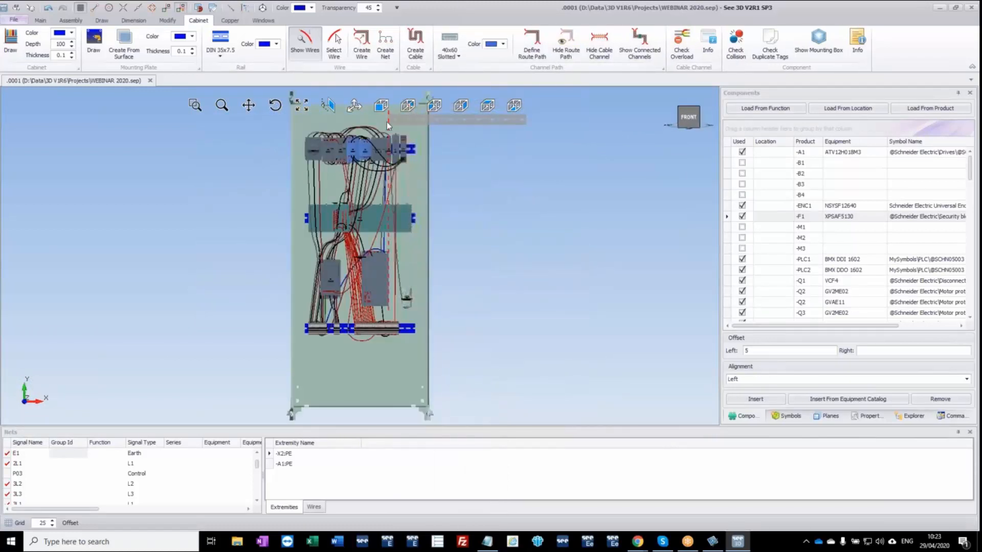
click(305, 127)
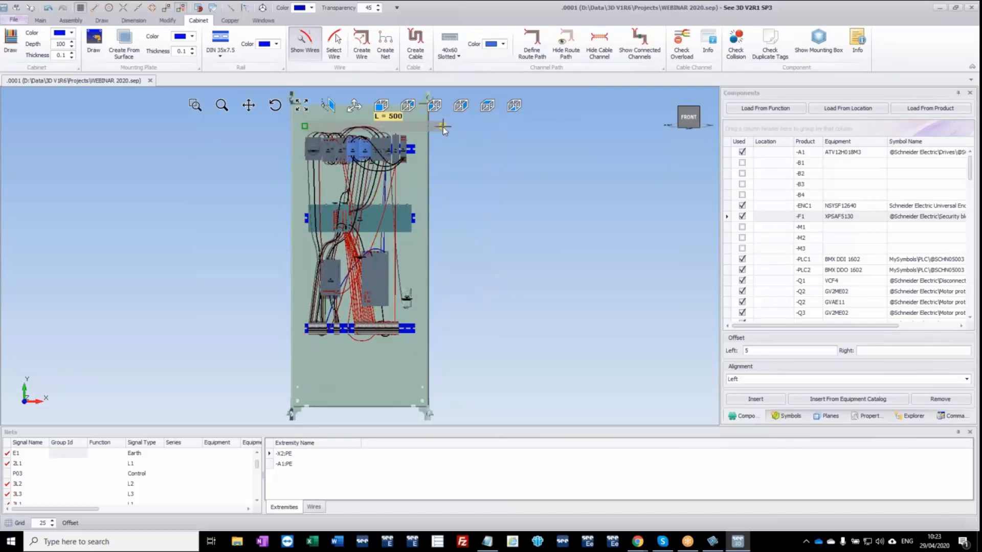
scroll(419, 126, up, 4)
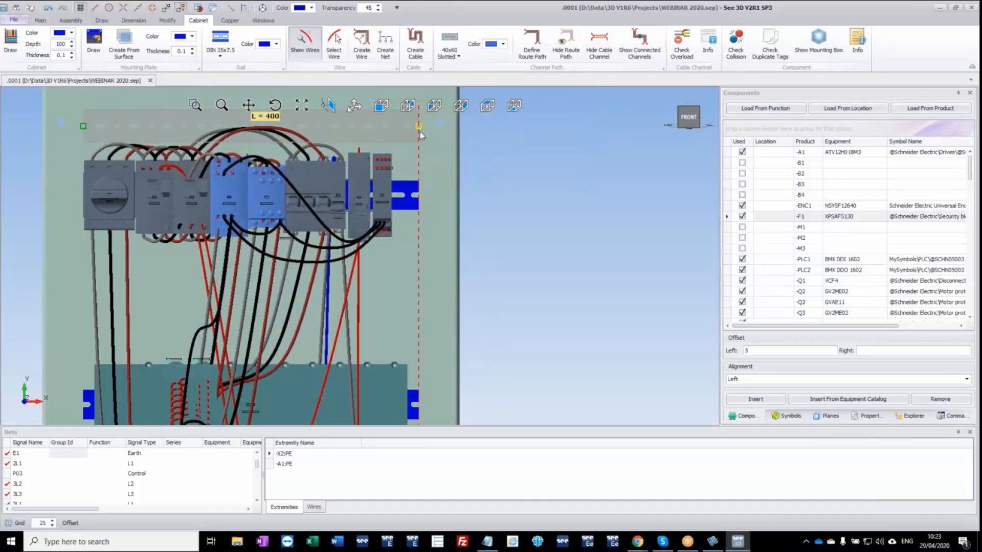
click(419, 126)
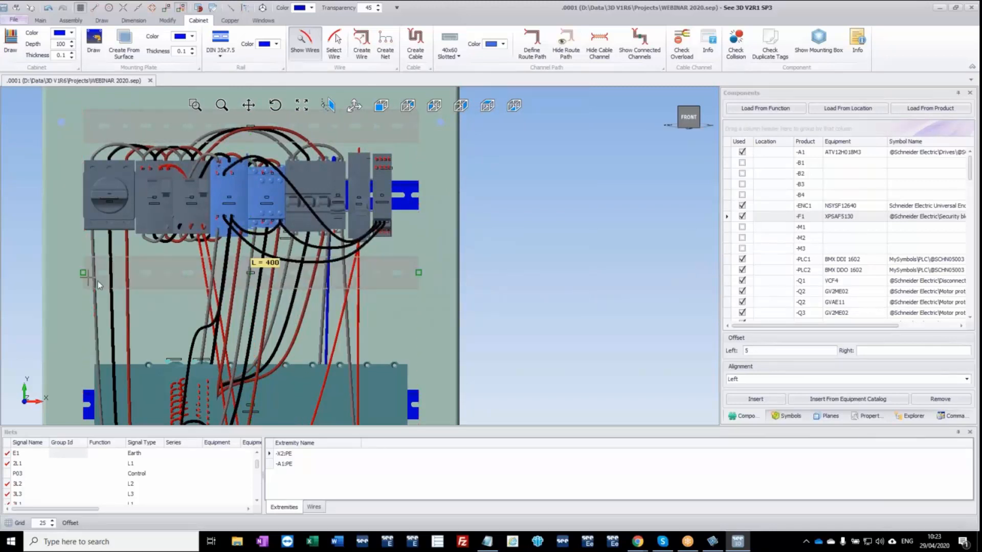
Place another horizontal 400-long channel between the PLC rack and the drive, aligned with the channels above.
scroll(254, 341, down, 3)
middle_drag(287, 239, 300, 224)
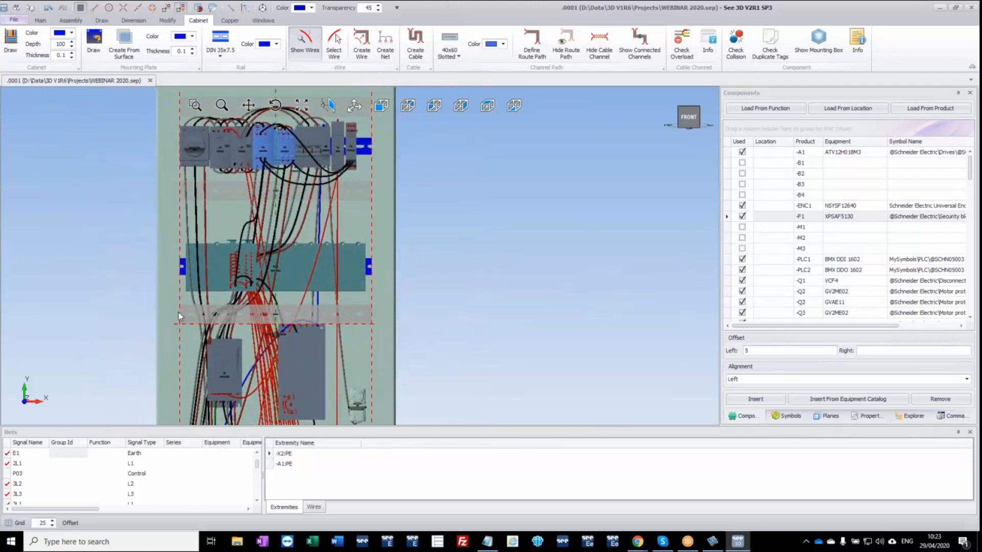
scroll(178, 313, up, 3)
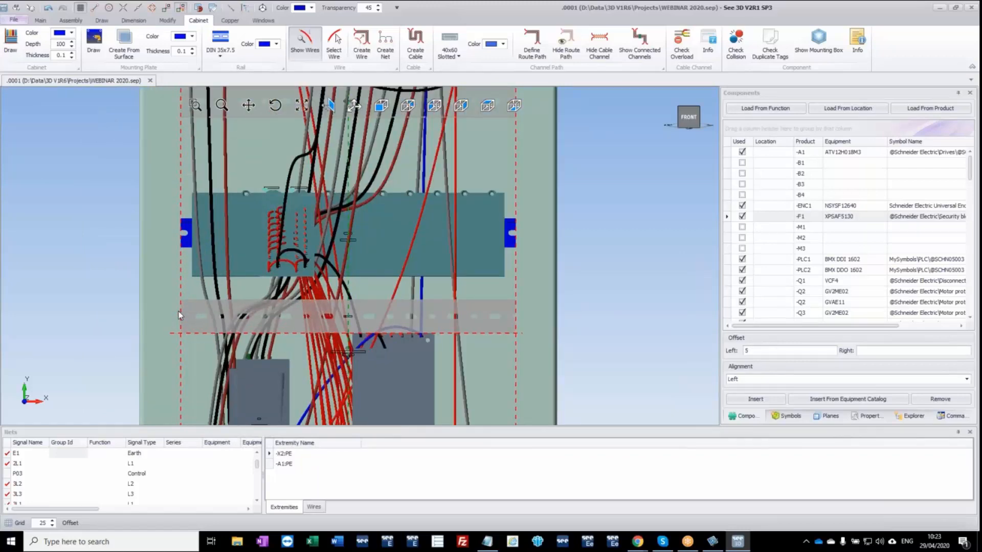
click(178, 311)
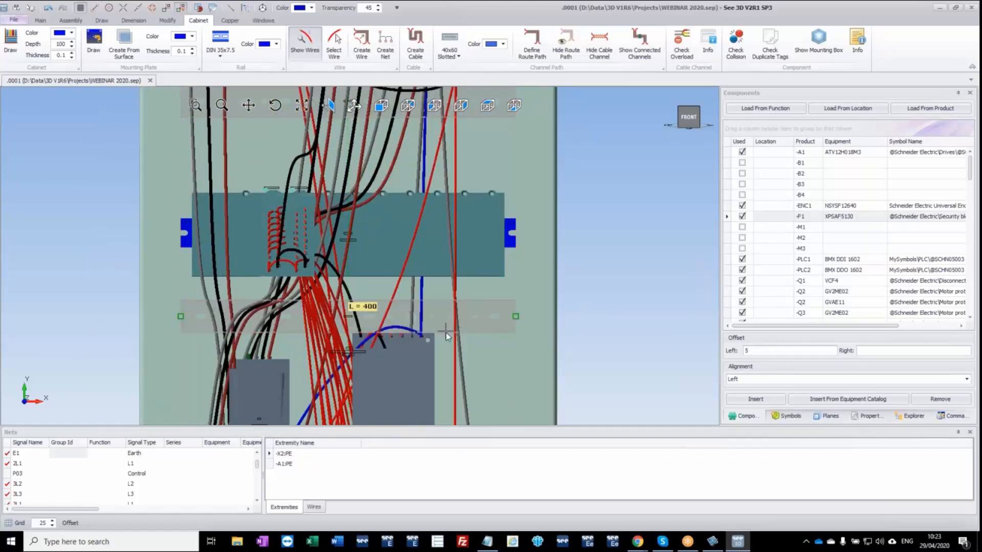
Set the grid to 5 and place horizontal 400-long channels just above and below the terminal rail.
scroll(445, 329, down, 3)
middle_drag(465, 368, 449, 178)
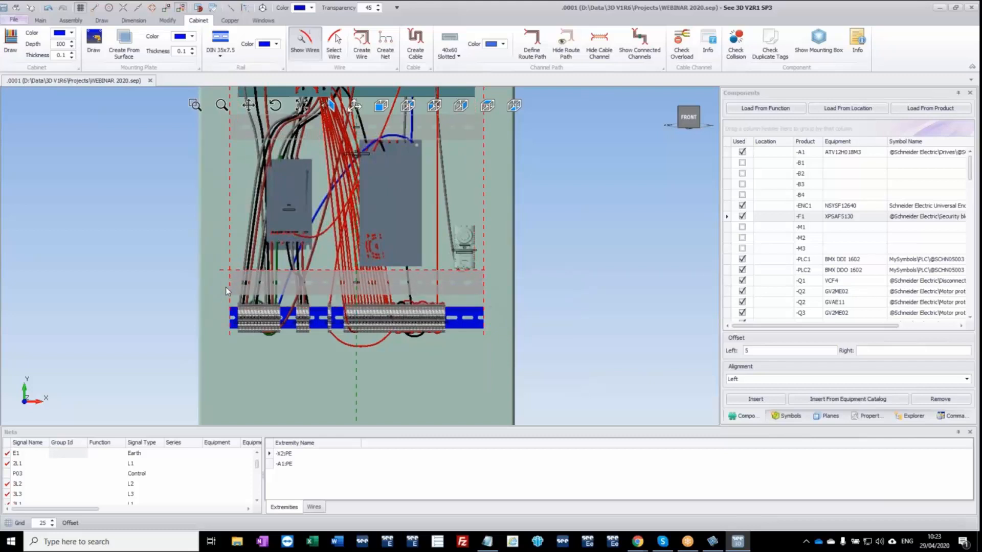
scroll(224, 292, up, 5)
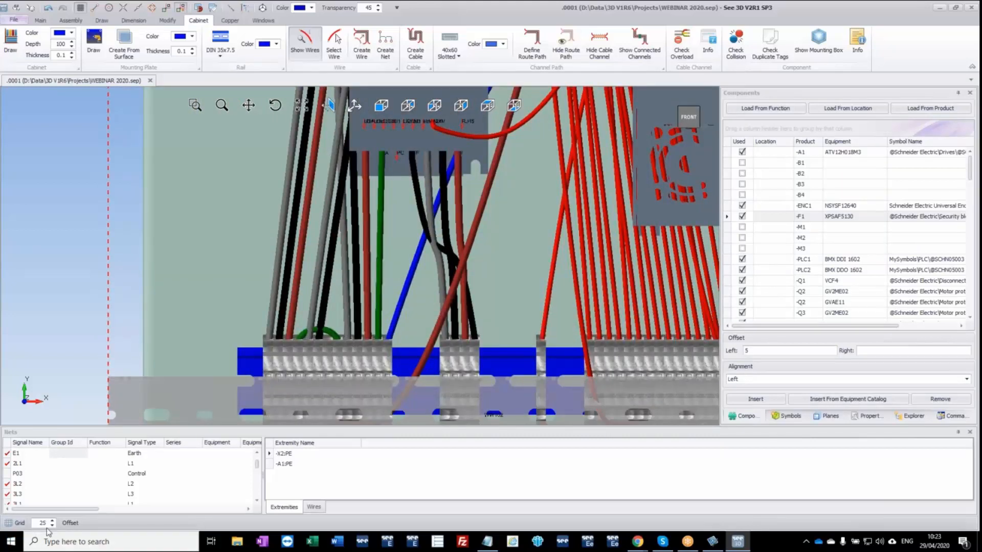
click(39, 523)
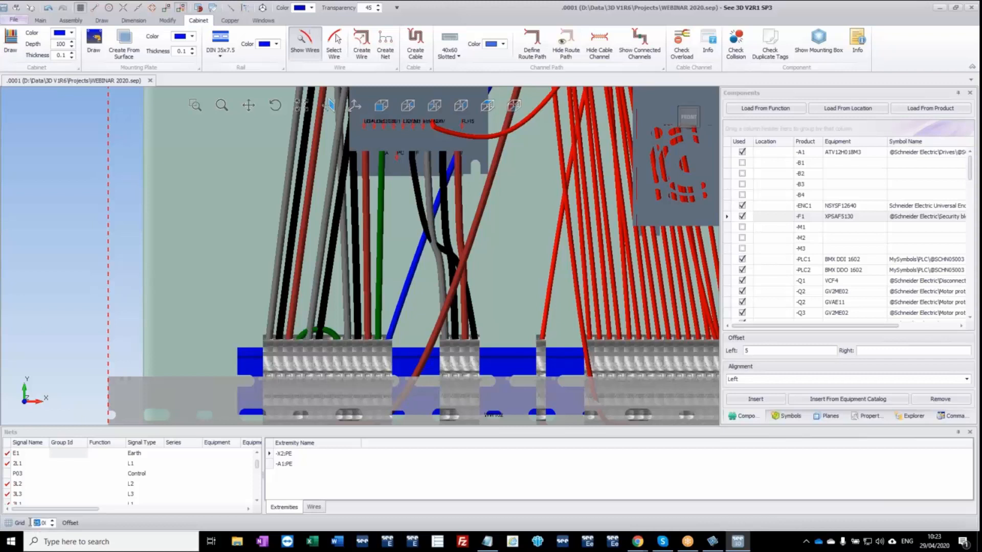
text(5)
key(Return)
scroll(272, 274, down, 4)
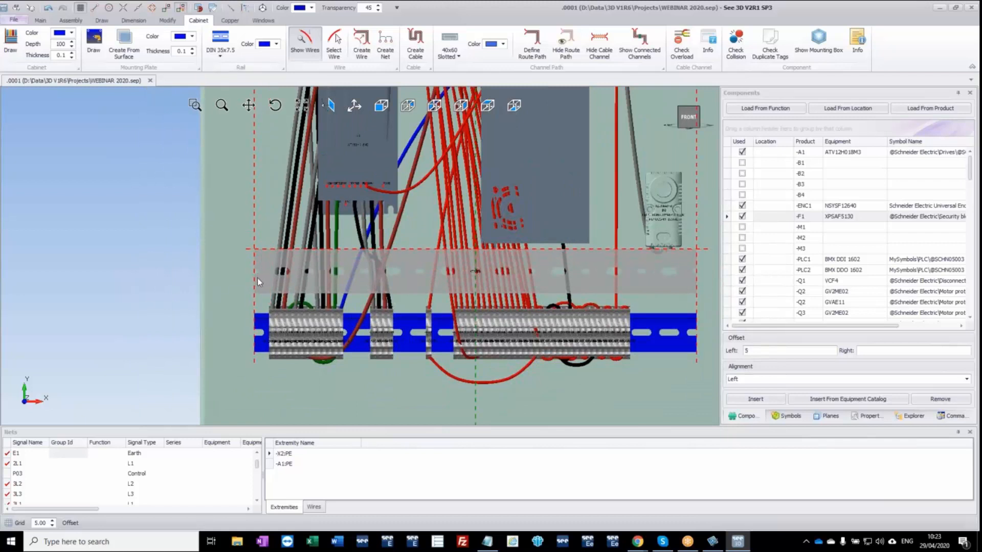
scroll(316, 382, down, 3)
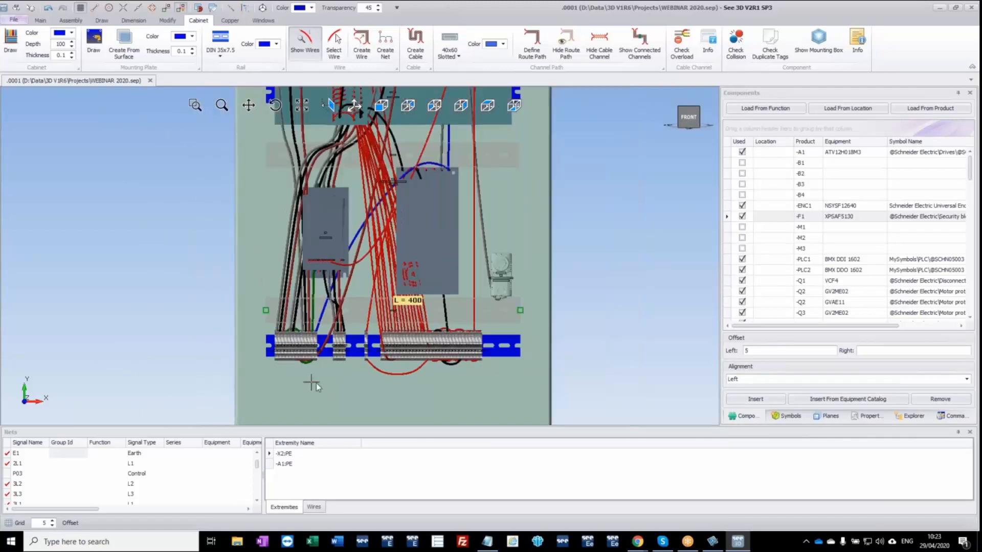
middle_drag(315, 301, 316, 269)
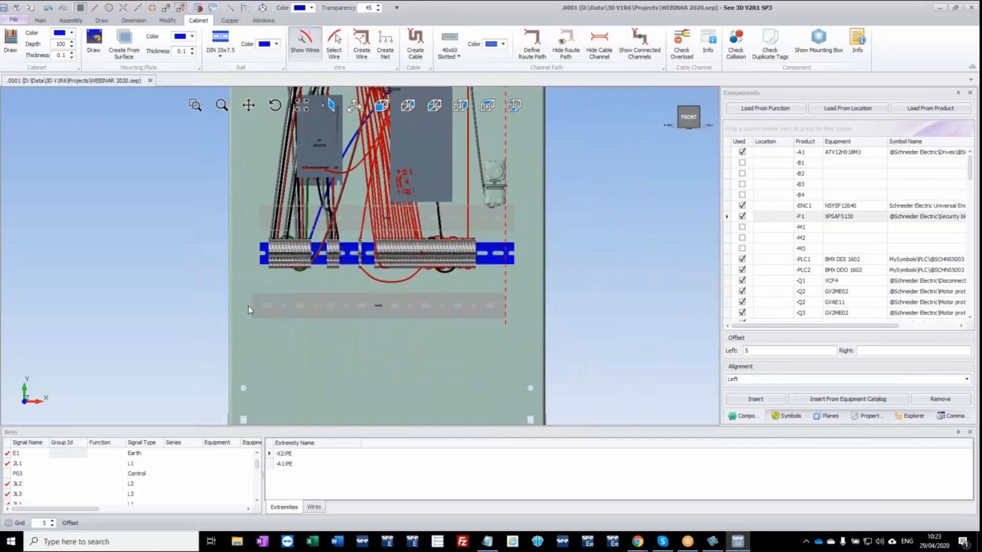
click(257, 306)
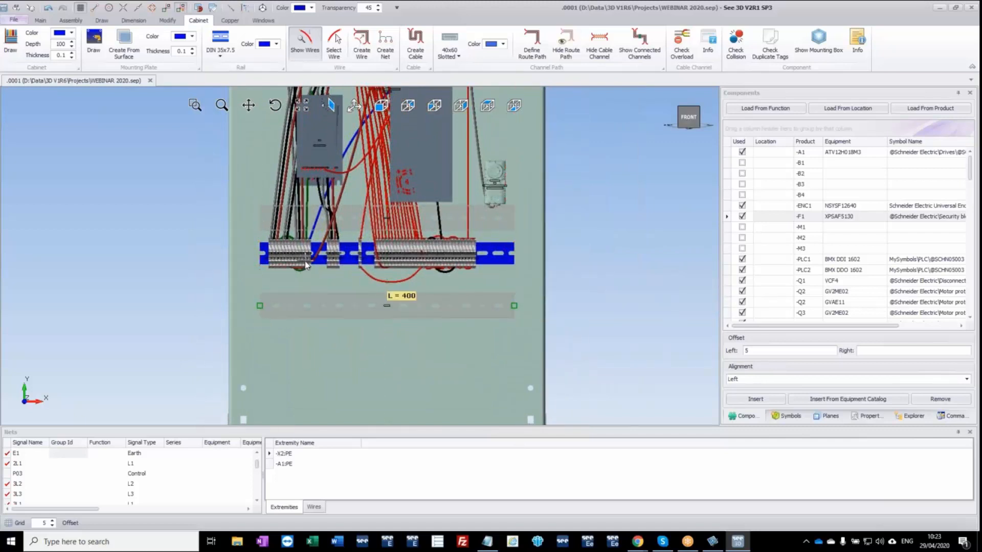
Draw a vertical 855-long channel along the mounting plate's left edge, from the lowest horizontal channel up to the uppermost one.
scroll(312, 247, down, 3)
middle_drag(317, 231, 299, 296)
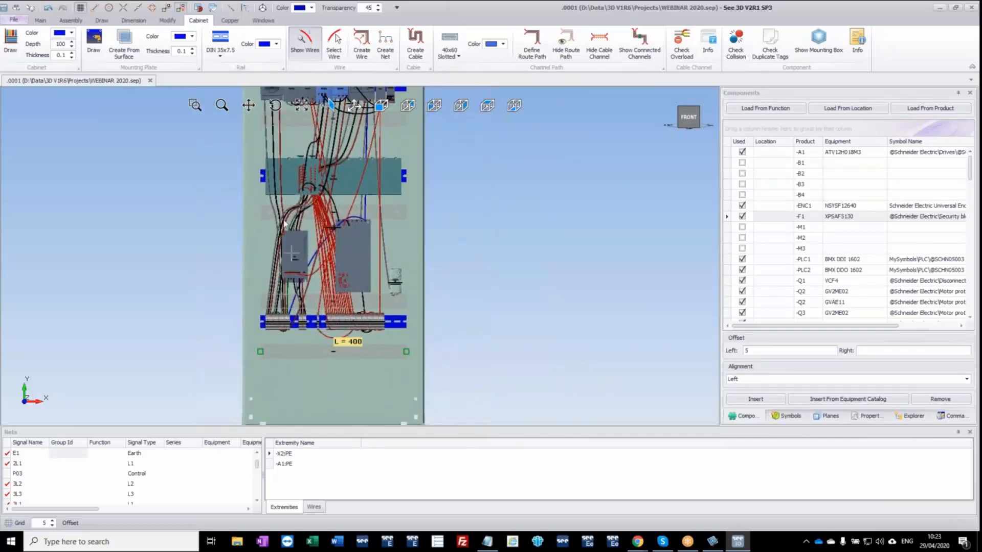
key(ctrl+v)
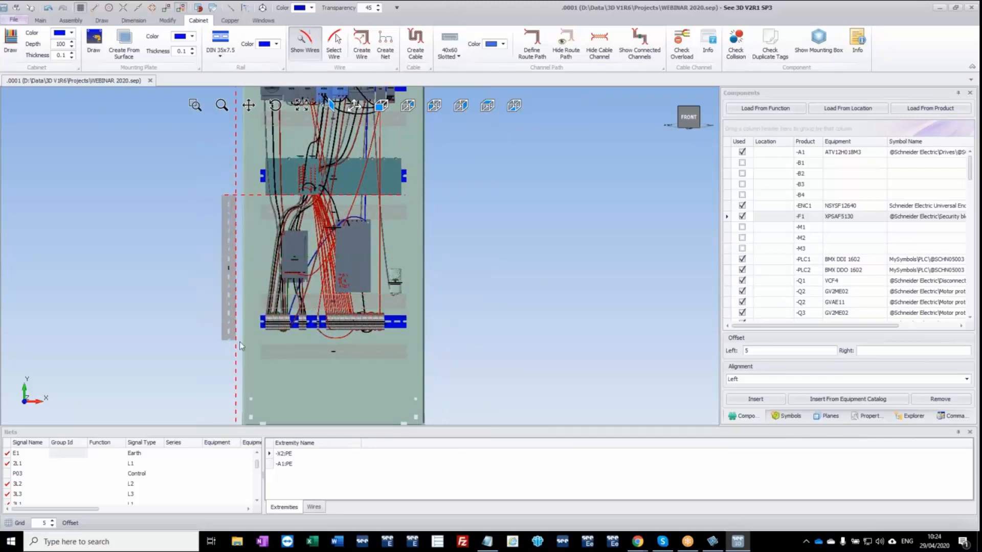
click(254, 360)
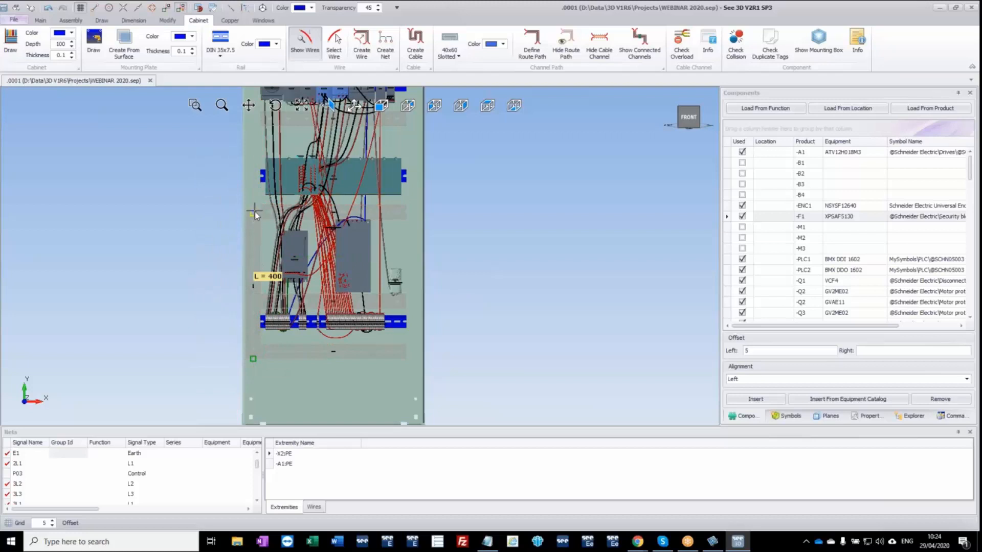
middle_drag(273, 166, 268, 278)
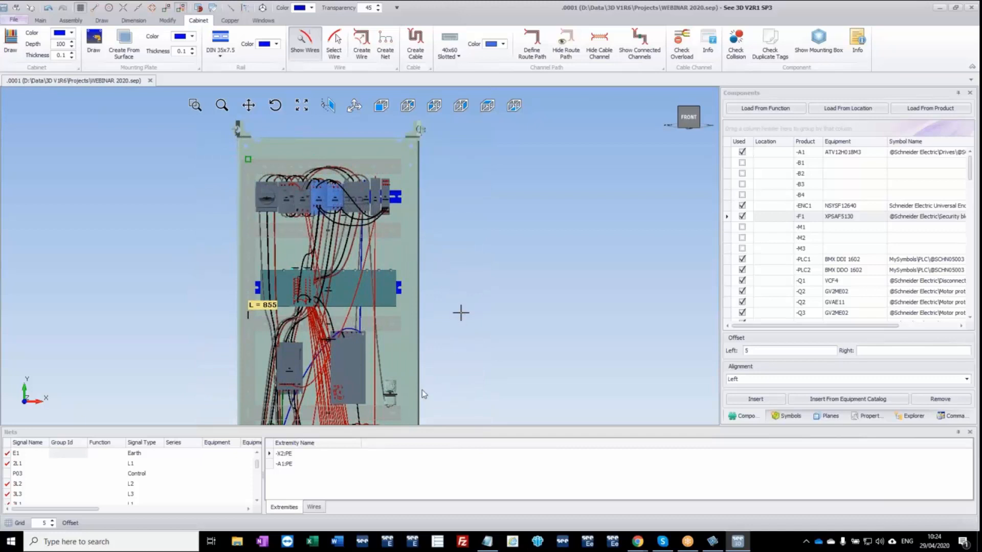
Place a matching vertical channel along the mounting plate's right edge and finish channel drawing.
scroll(432, 389, down, 2)
middle_drag(431, 388, 396, 274)
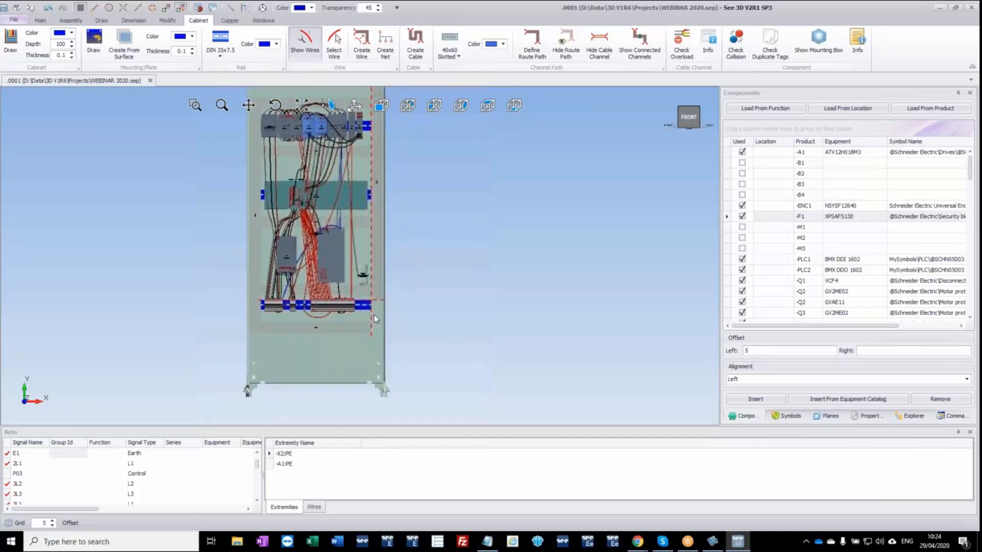
click(379, 330)
key(Escape)
key(Escape)
Move the terminal rail with its terminals slightly down so it sits centred between its two neighbouring channels.
scroll(260, 307, up, 3)
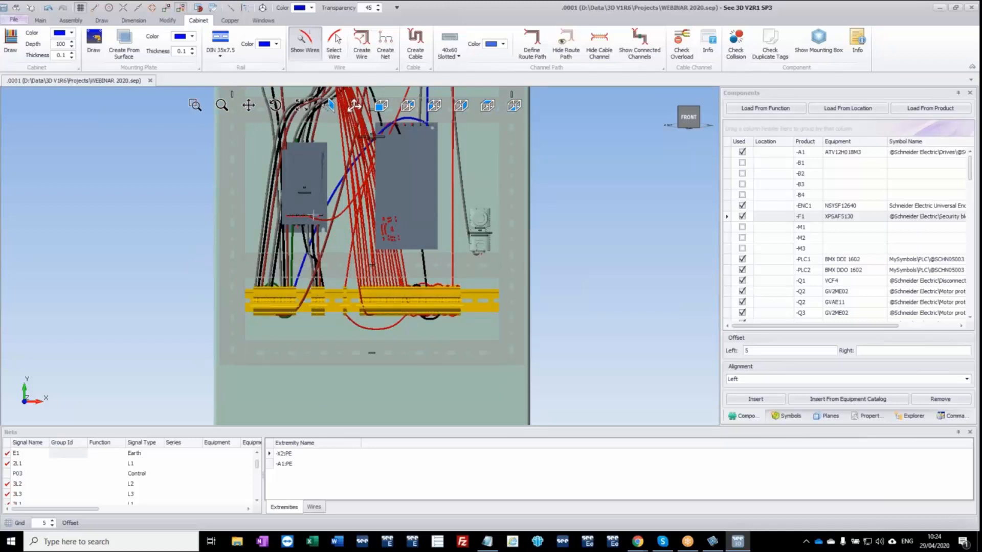
click(261, 9)
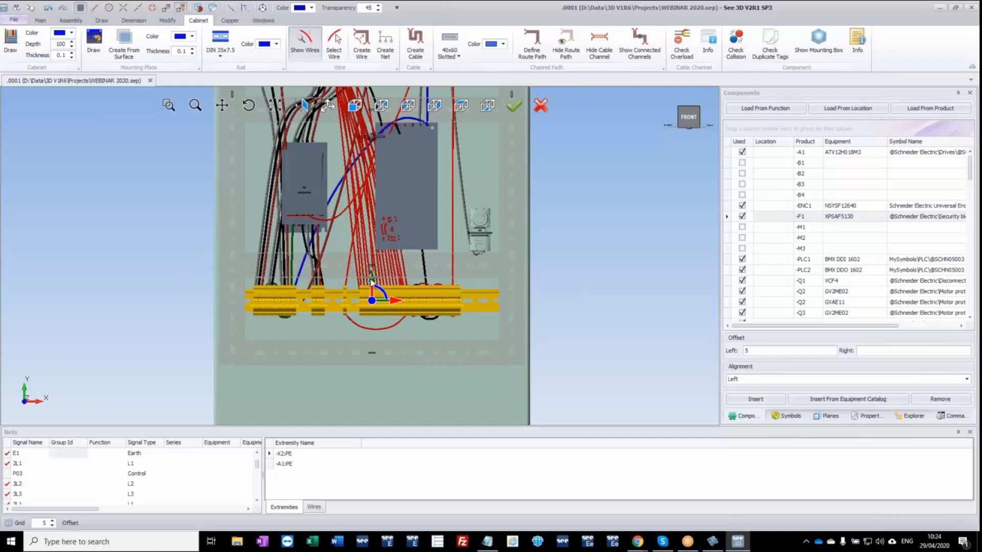
drag(372, 282, 373, 294)
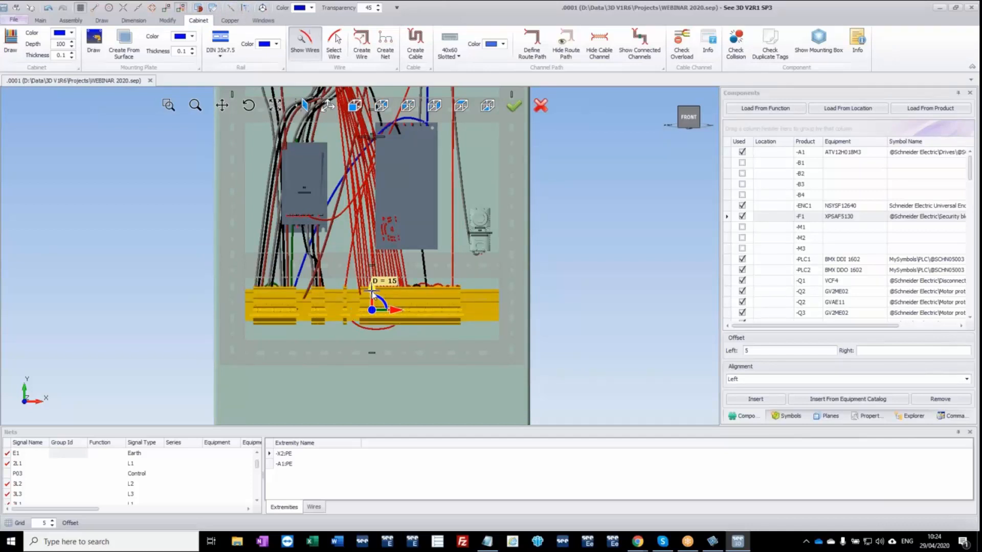
click(517, 110)
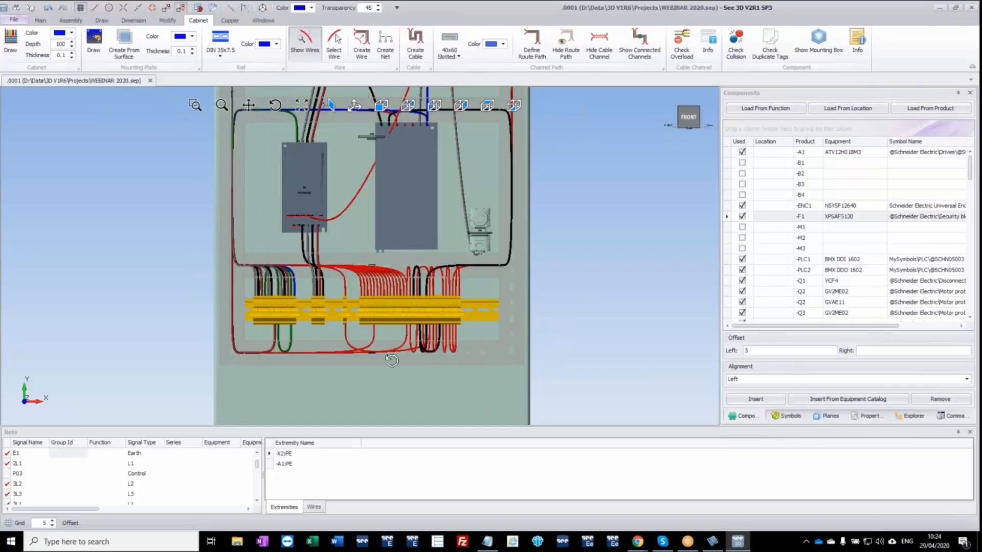
Re-route all nets, accepting the component visibility warning, and inspect the wiring through the channels across the whole cabinet.
middle_drag(395, 361, 406, 323)
scroll(406, 324, down, 2)
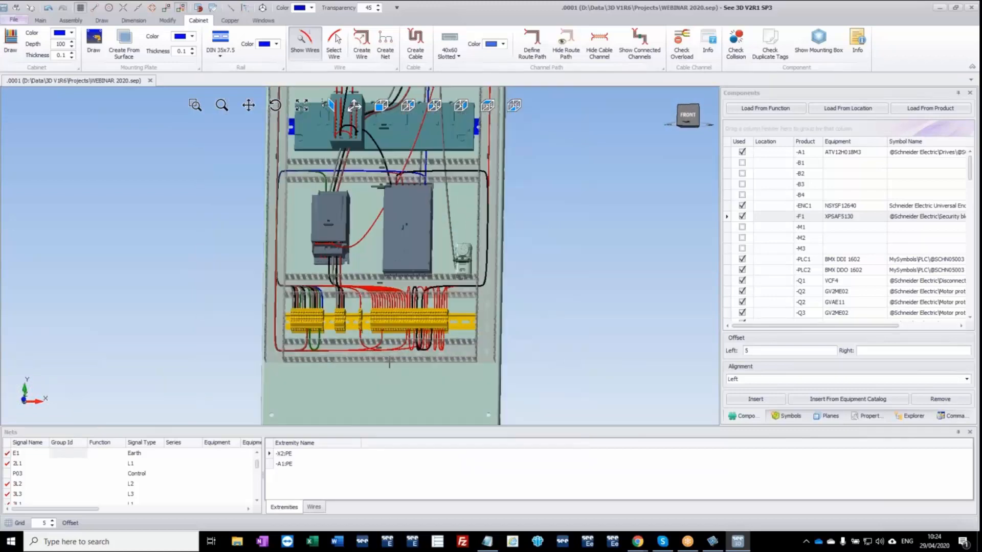
right_click(84, 467)
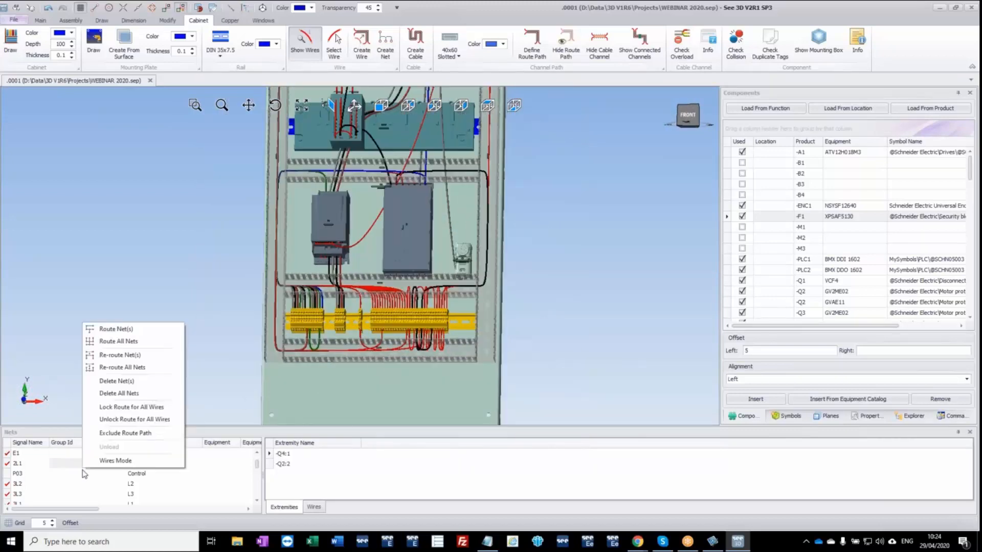
click(143, 372)
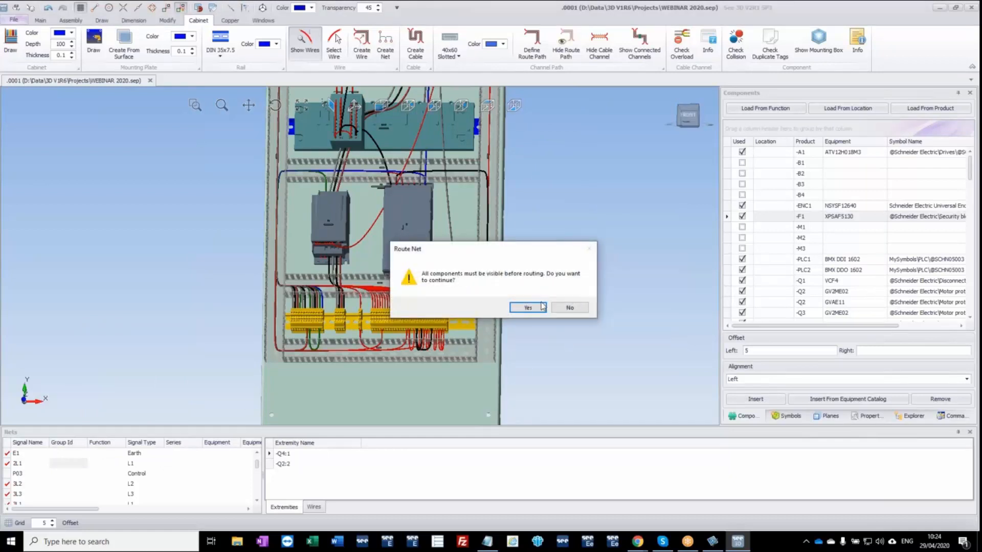
click(528, 309)
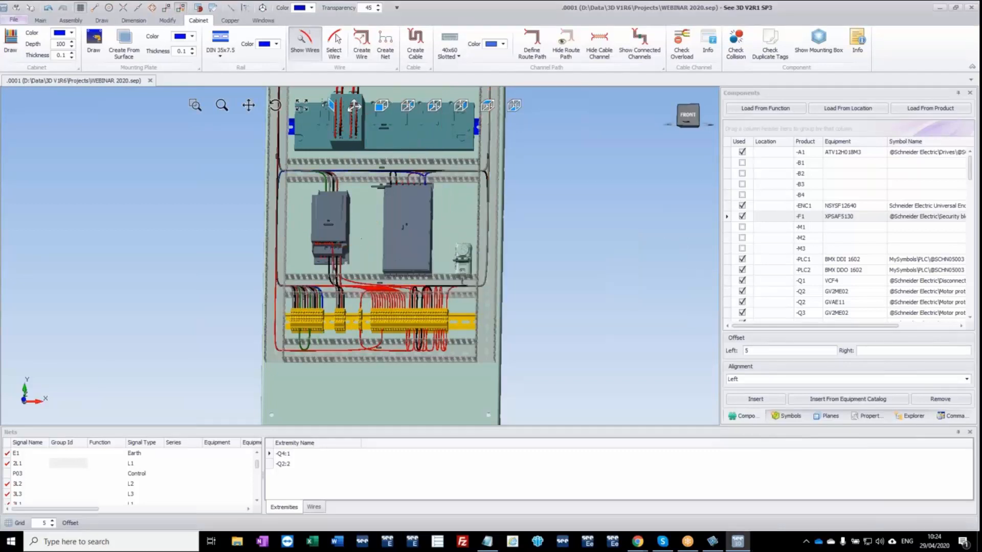
middle_drag(360, 339, 357, 312)
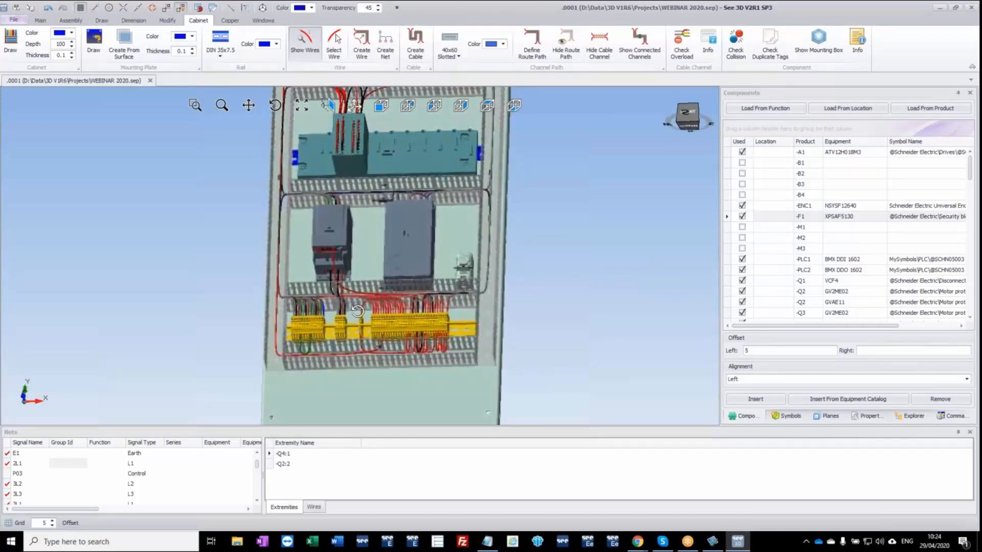
ctrl+middle_drag(392, 208, 360, 350)
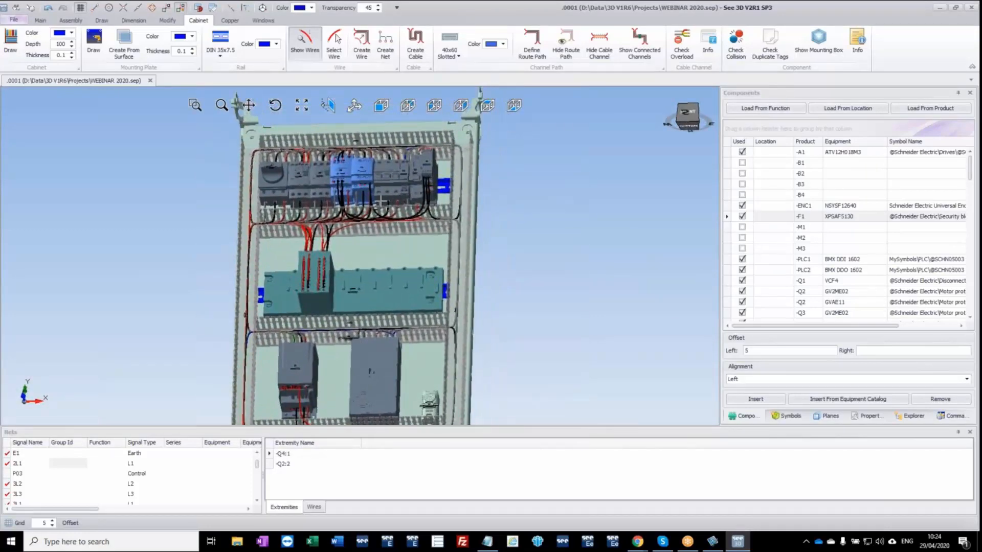
middle_drag(382, 201, 346, 196)
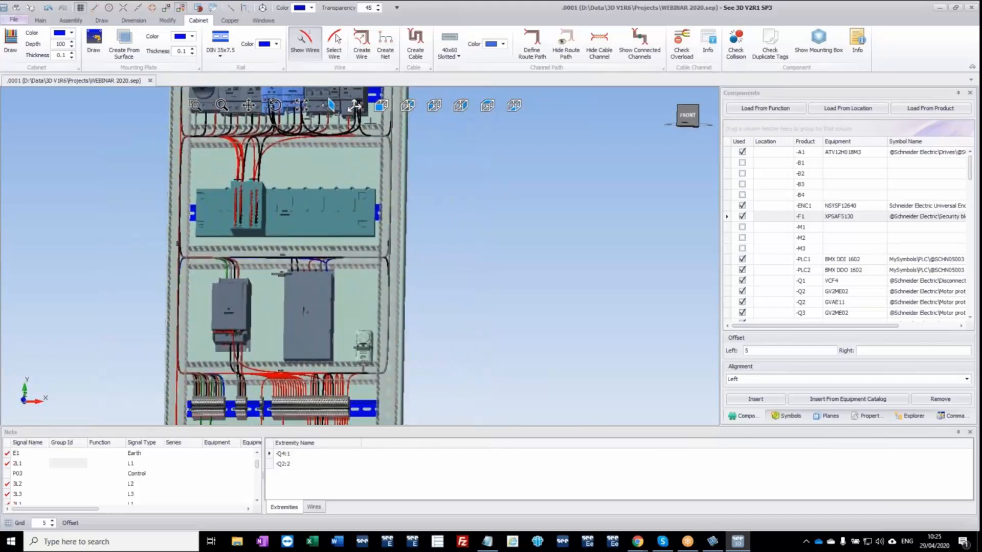
Move safety block -F1 from the uppermost rail to the free right end of the terminal rail and inspect its re-routed wiring.
ctrl+middle_drag(353, 92, 363, 151)
click(366, 145)
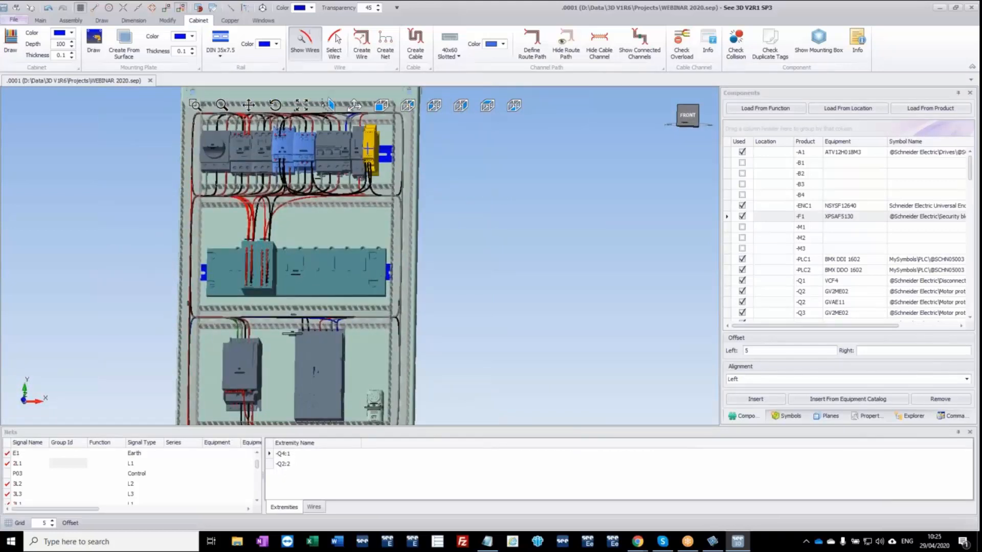
drag(366, 145, 352, 260)
scroll(341, 335, down, 3)
ctrl+middle_drag(342, 353, 326, 208)
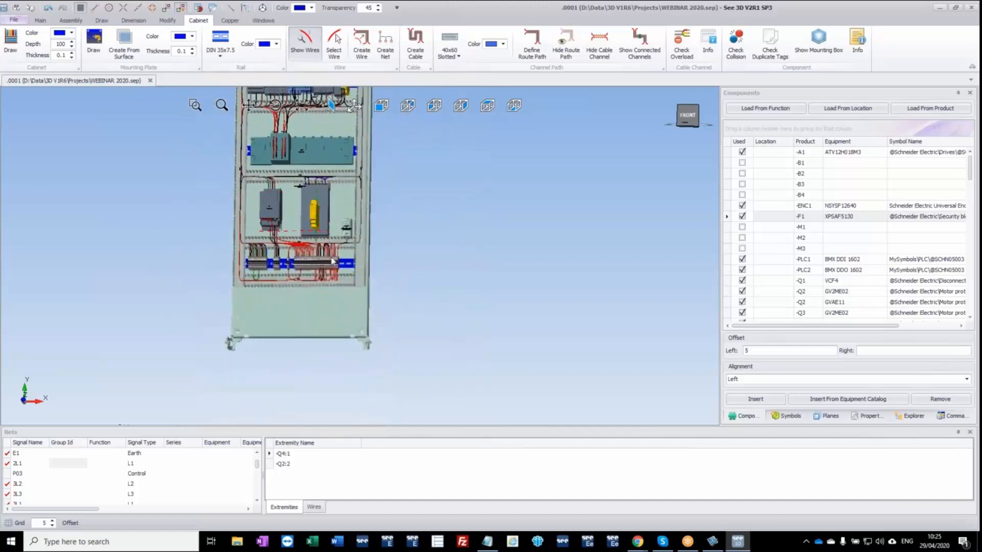
scroll(335, 268, up, 3)
scroll(339, 275, up, 3)
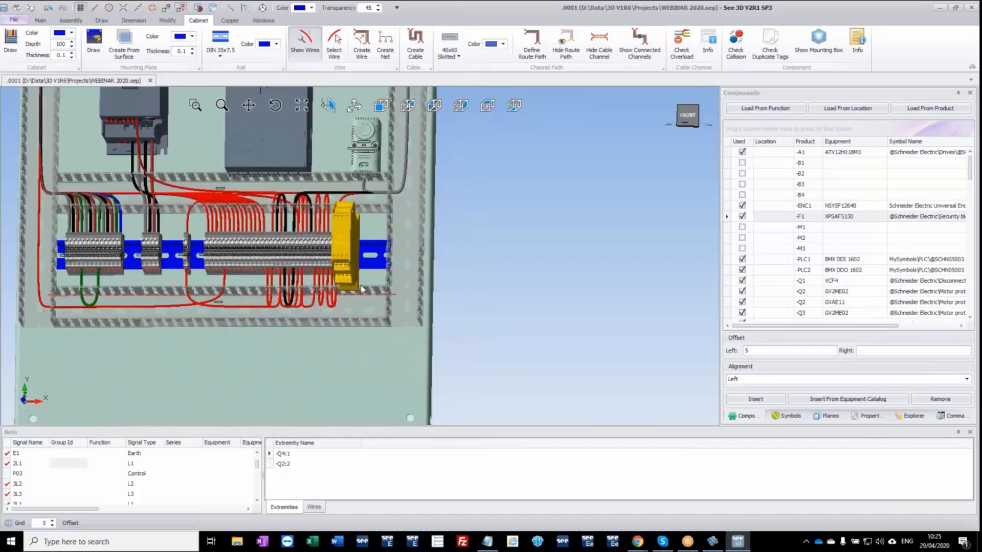
click(361, 289)
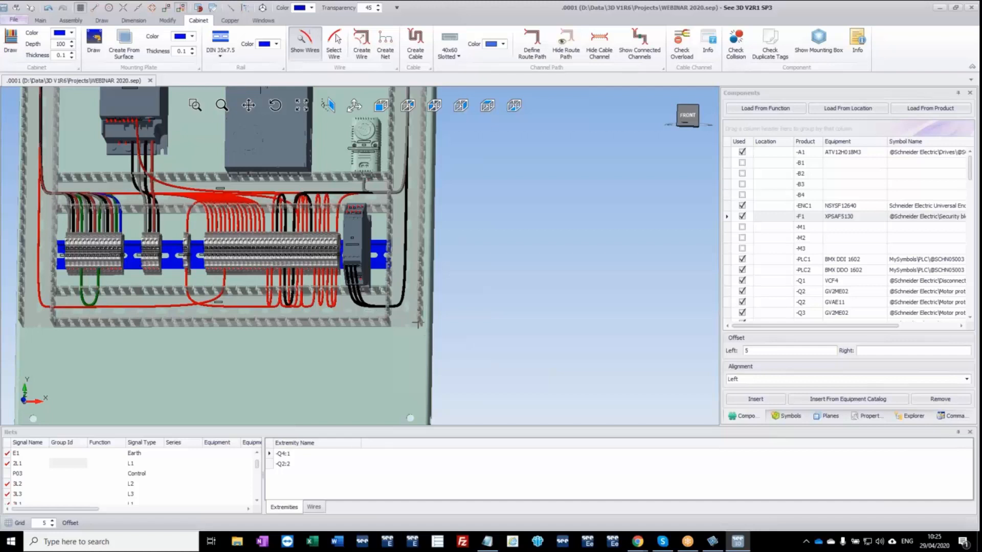
middle_drag(400, 255, 394, 268)
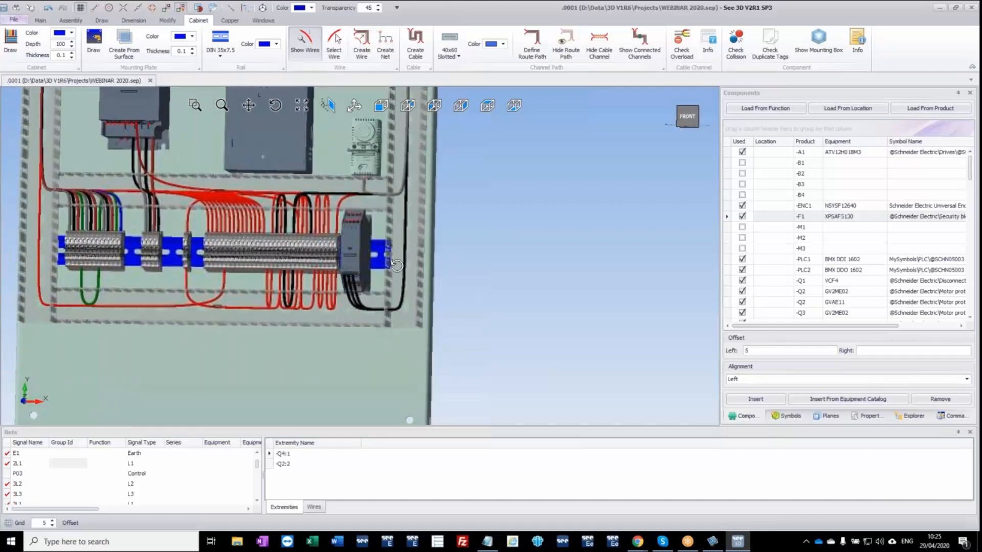
scroll(387, 272, down, 4)
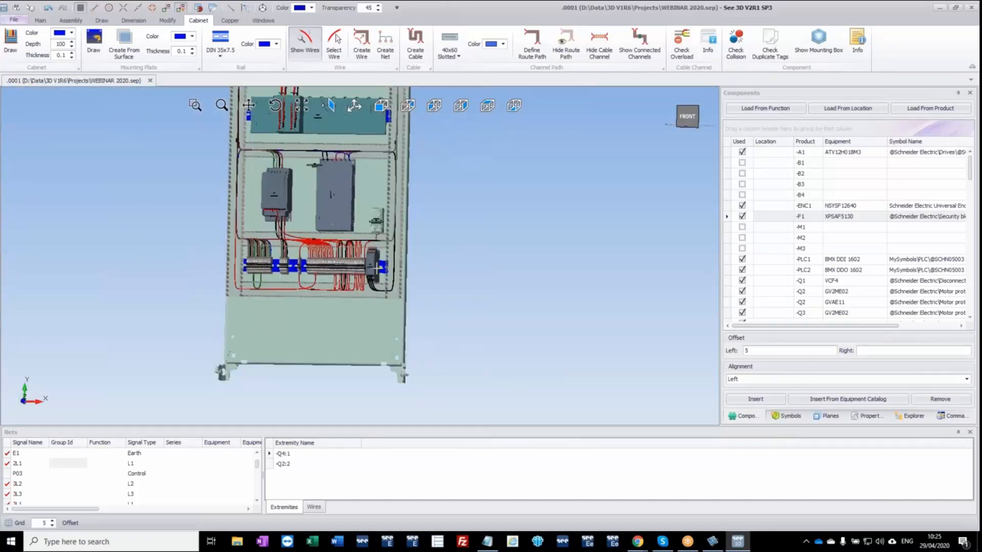
middle_drag(376, 269, 431, 357)
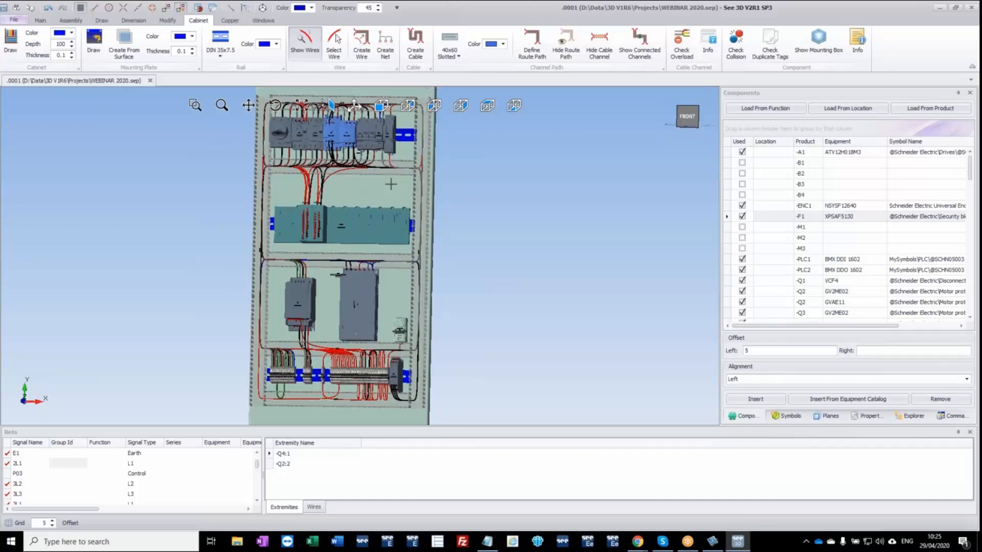
Generate a print preview of the wire report using the WireRouting.dpa3drep template.
click(6, 20)
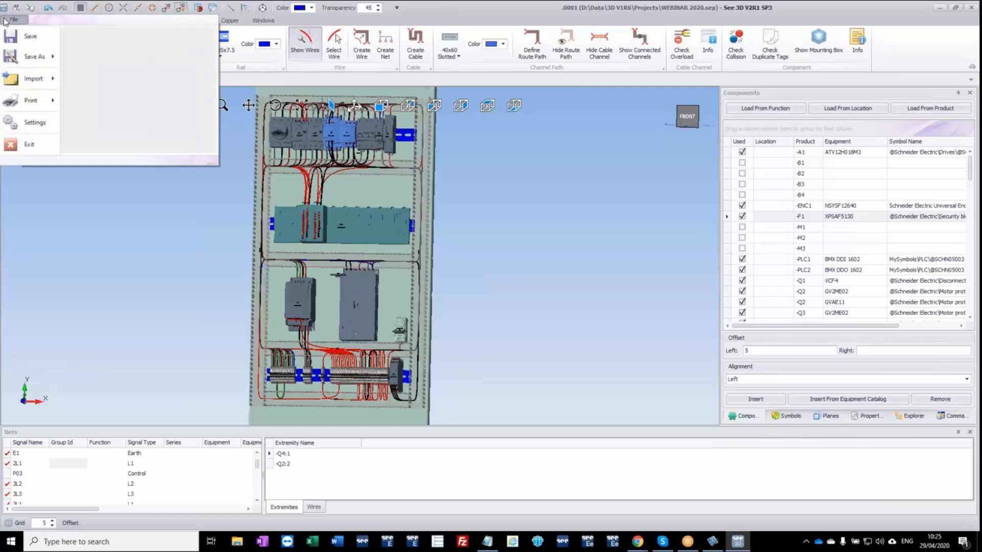
mouse_move(18, 100)
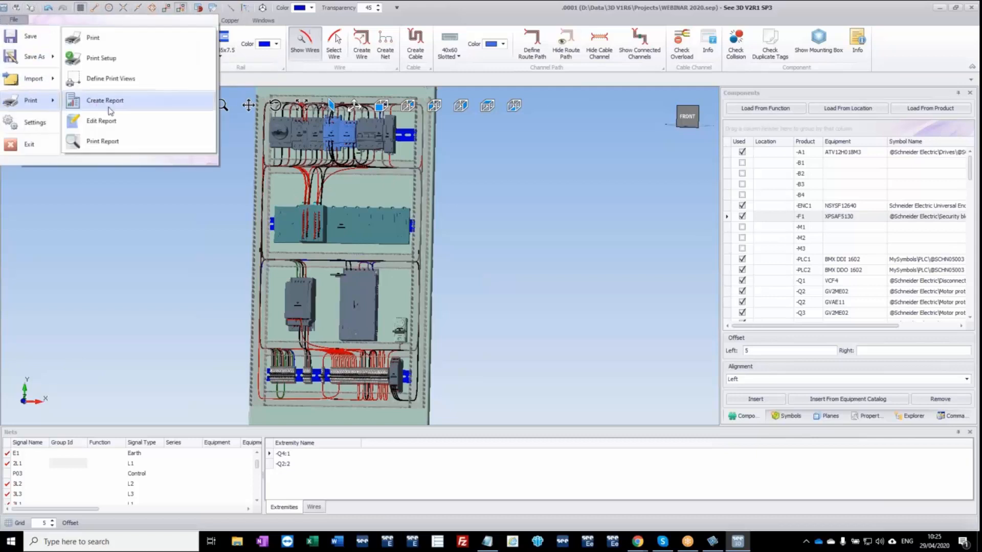
click(104, 143)
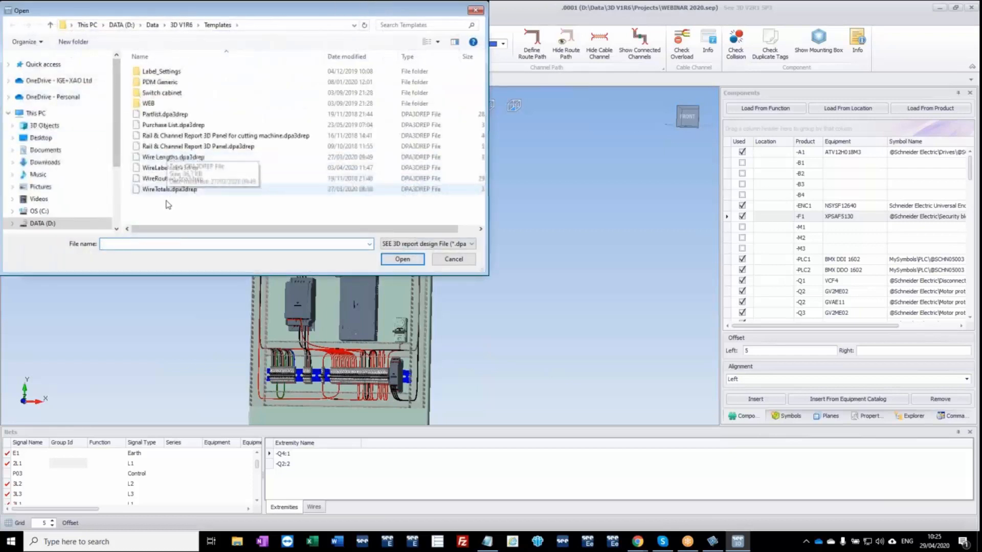
click(178, 179)
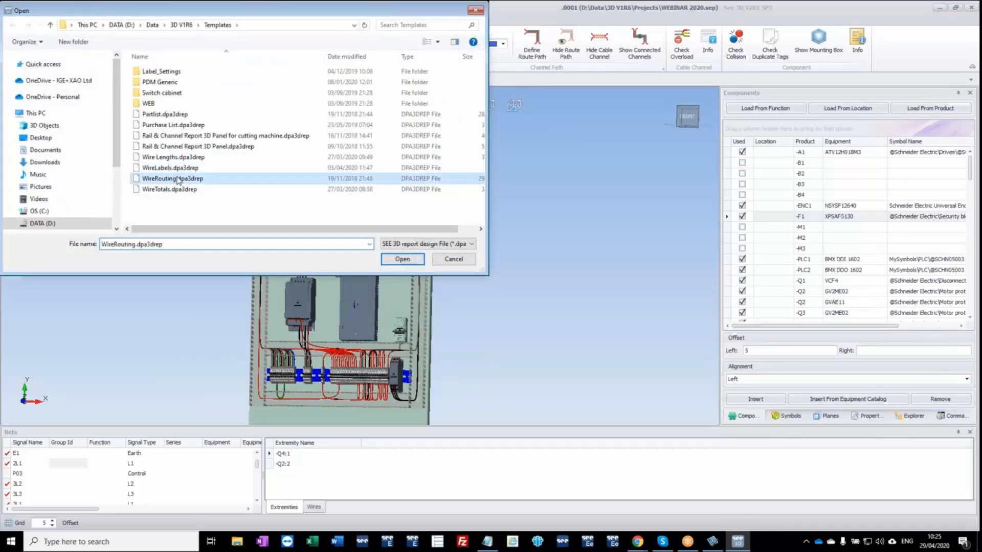
click(402, 259)
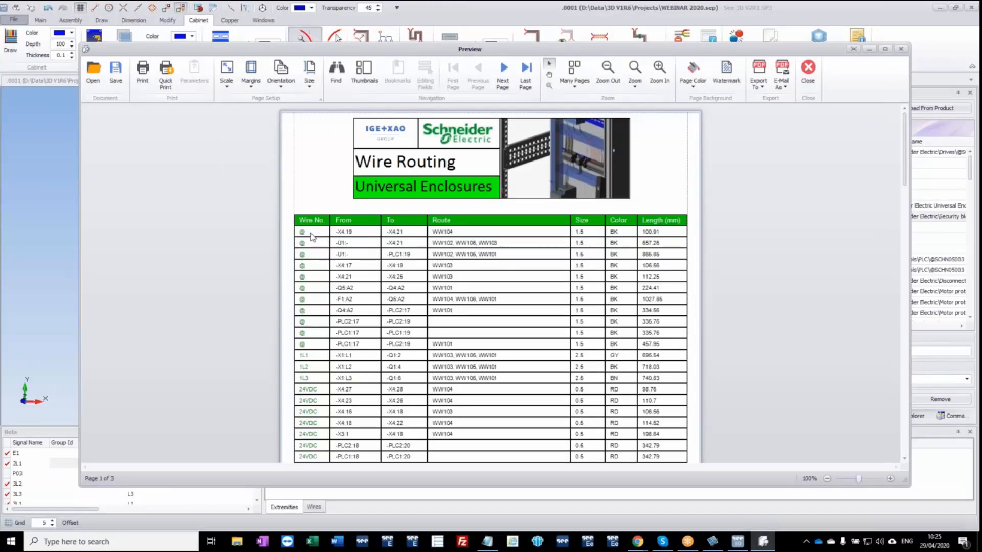
Review the wire routes, sizes, colors and lengths across the report's pages, and close the preview.
scroll(312, 279, down, 3)
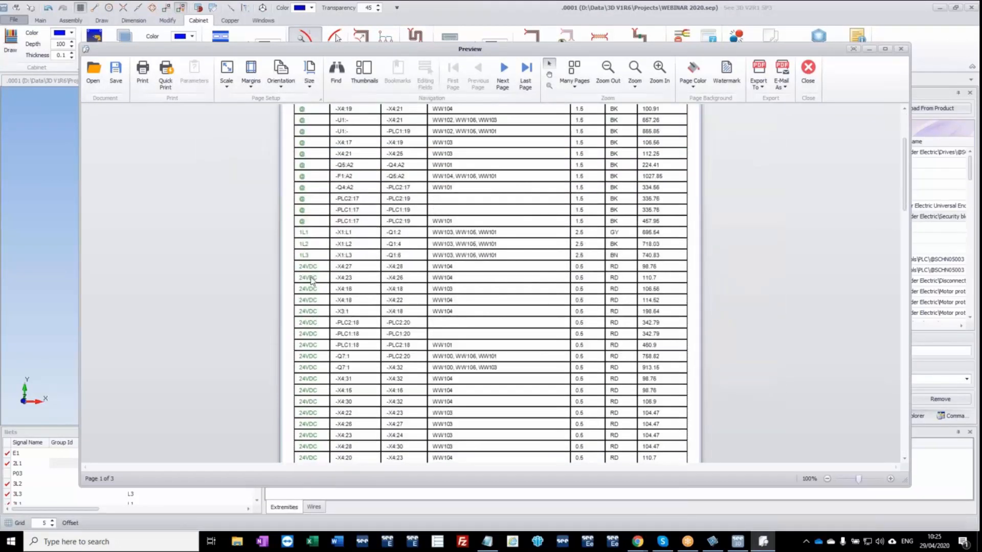
scroll(312, 275, down, 2)
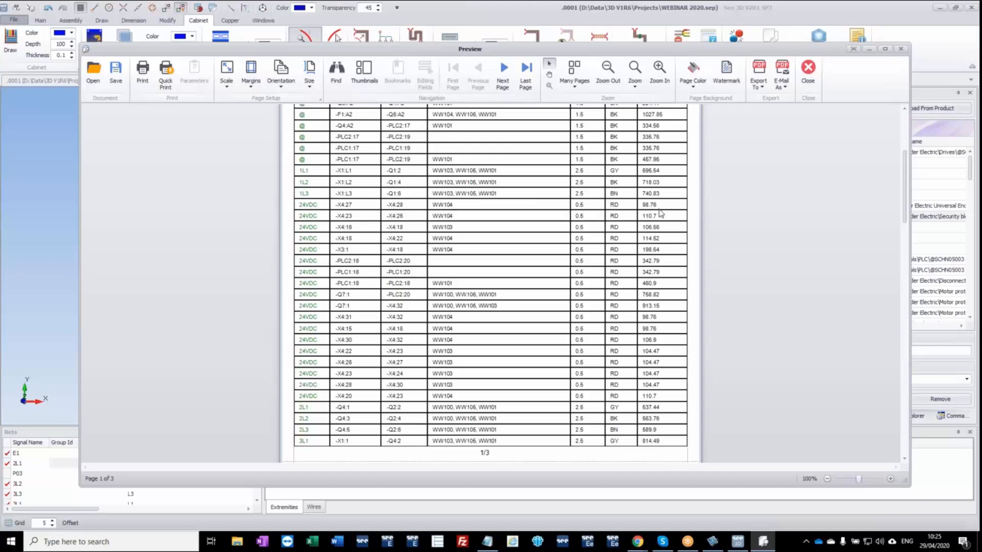
scroll(494, 285, down, 6)
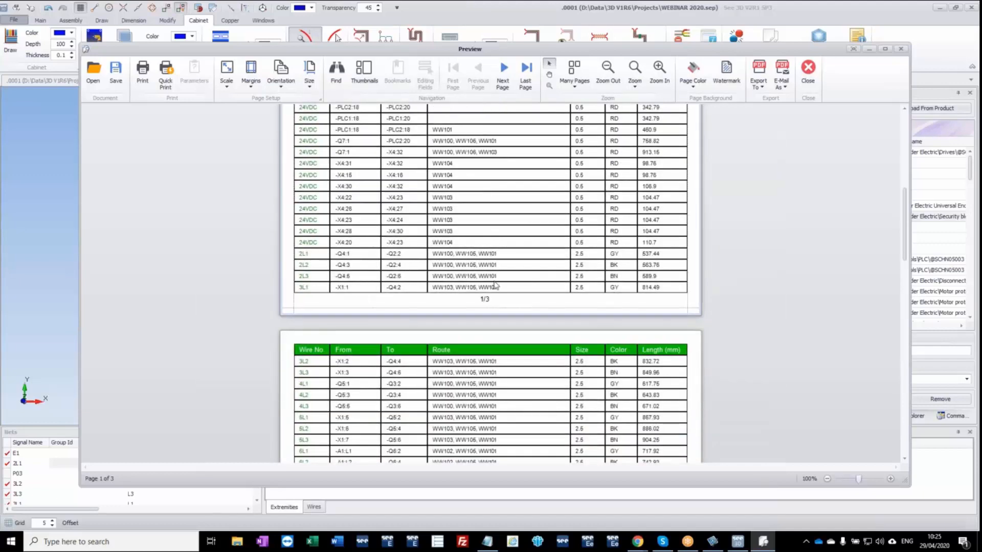
scroll(496, 287, down, 10)
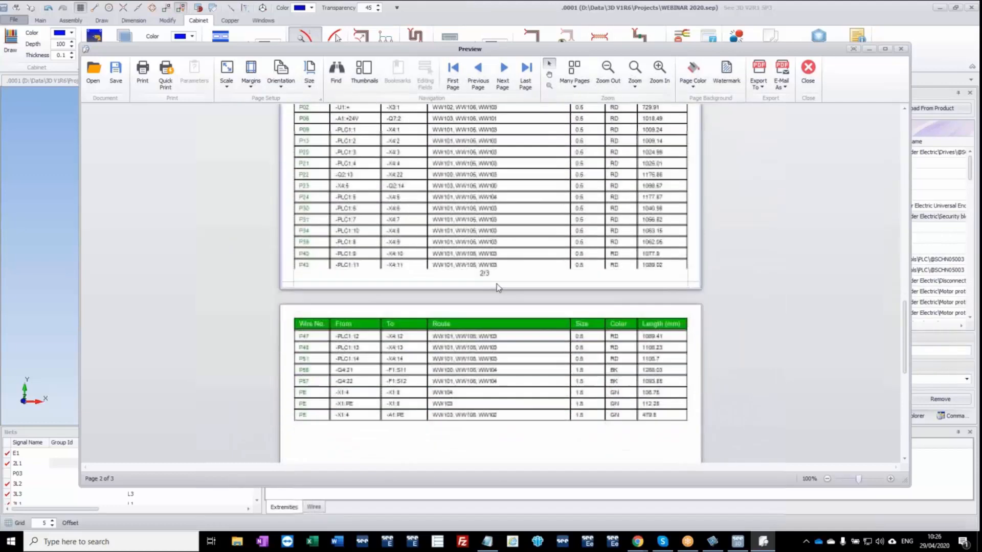
click(902, 49)
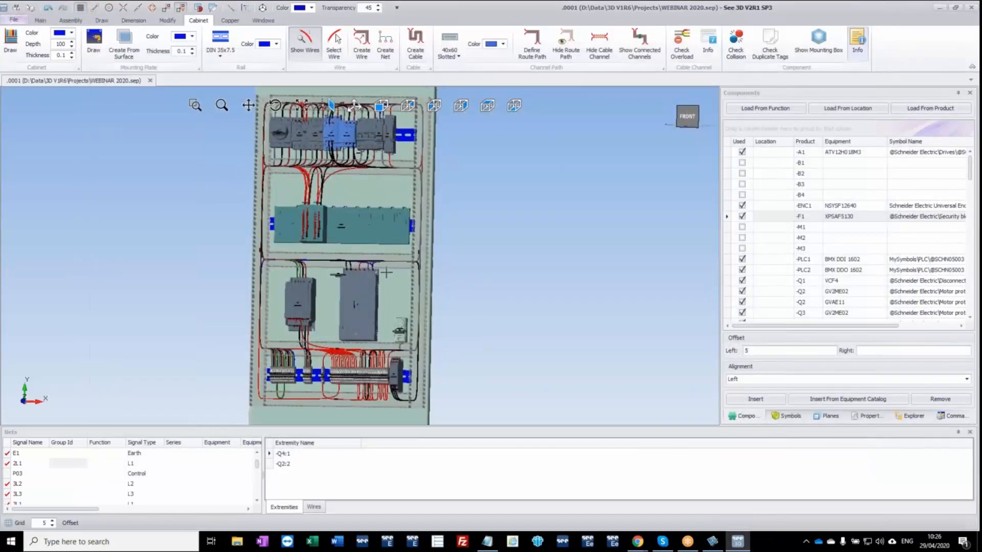
Select a wire running from -F1 up the right vertical channel and open its route path options for changing the path.
scroll(326, 317, up, 3)
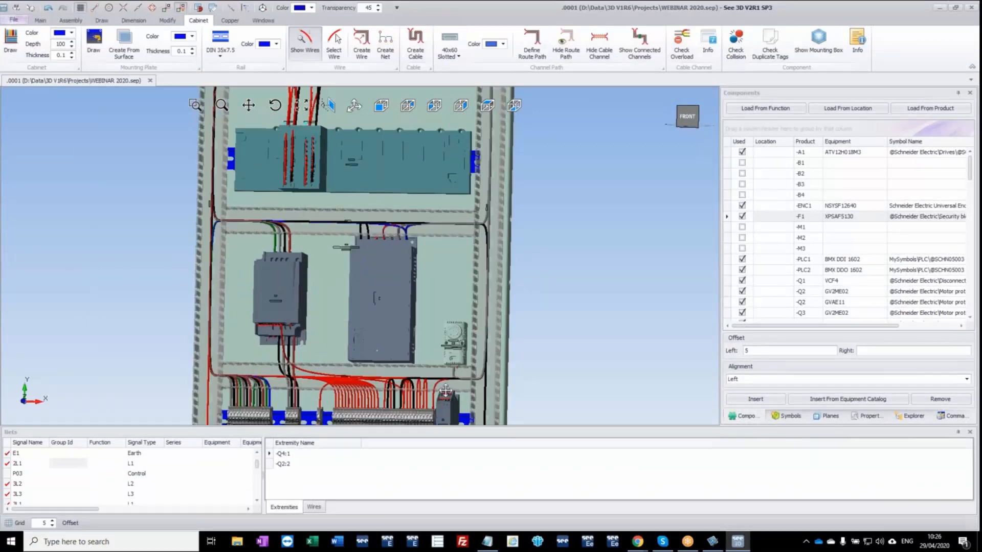
drag(445, 391, 429, 296)
click(430, 296)
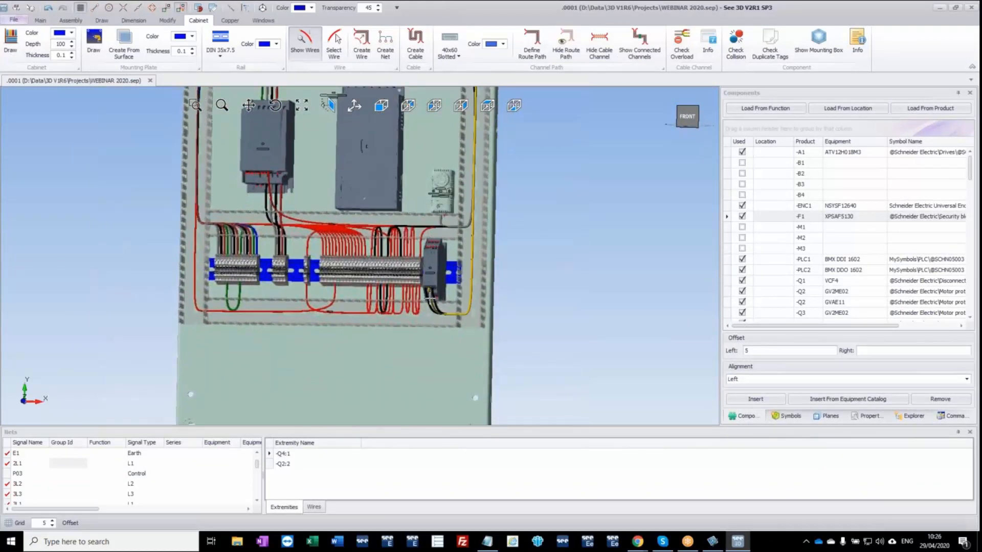
scroll(429, 314, down, 5)
middle_drag(473, 225, 466, 307)
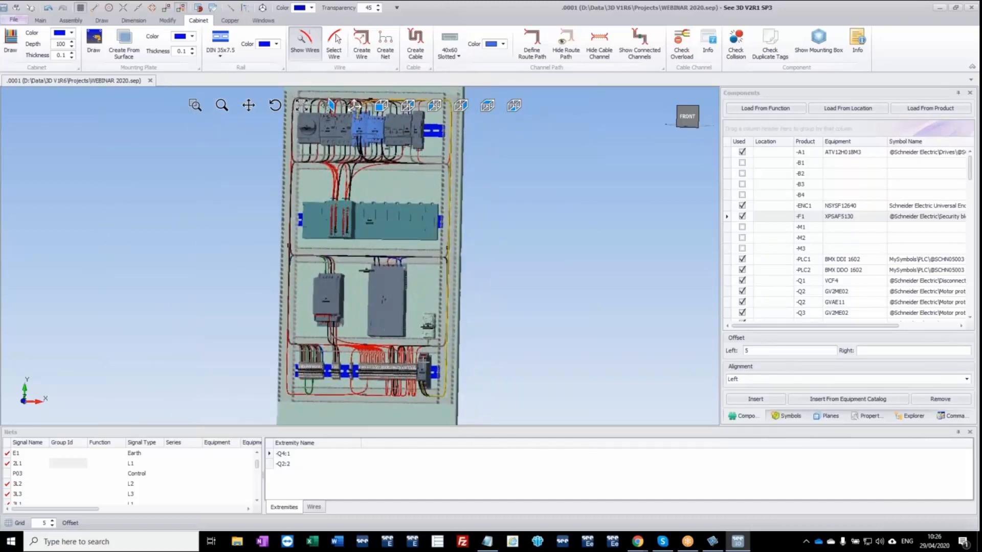
middle_drag(425, 381, 375, 310)
right_click(464, 278)
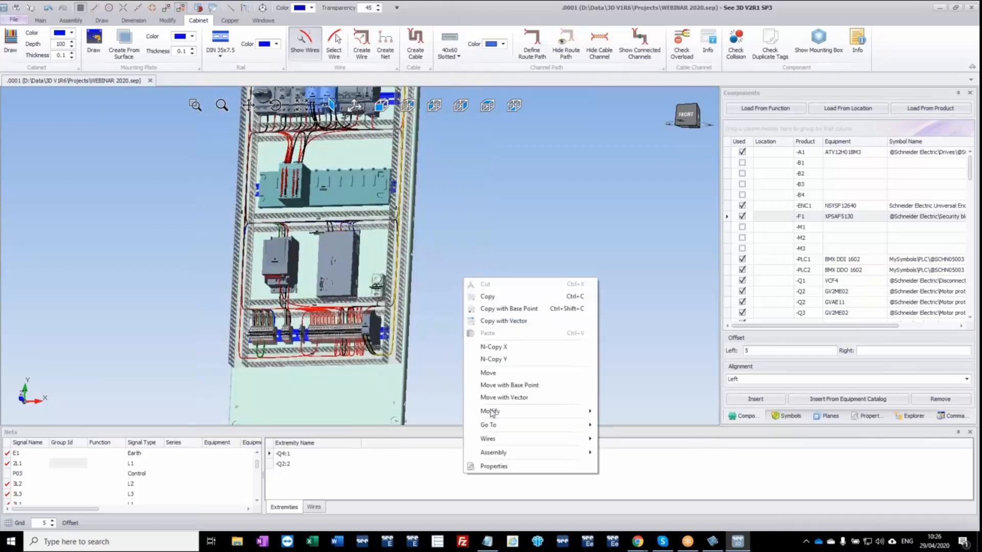
mouse_move(499, 441)
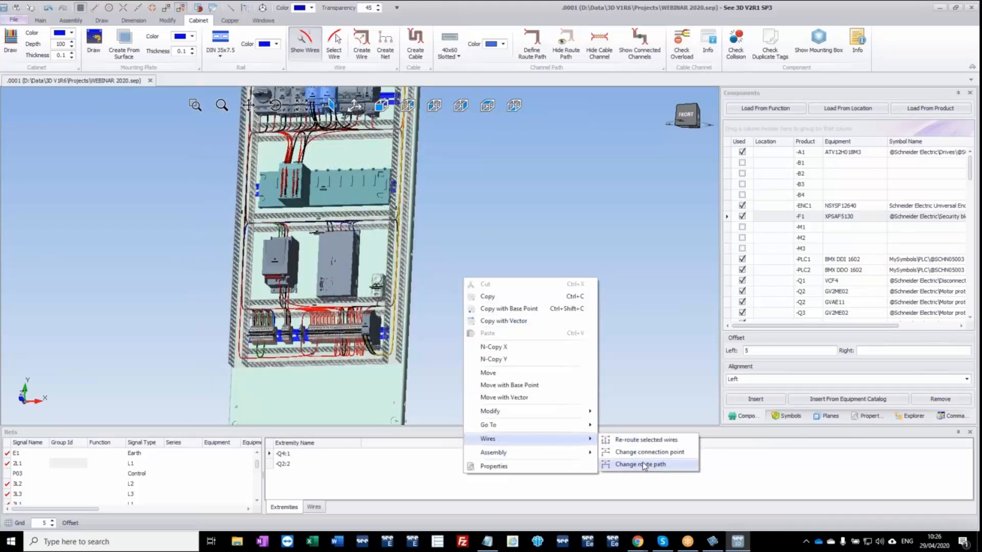
click(644, 466)
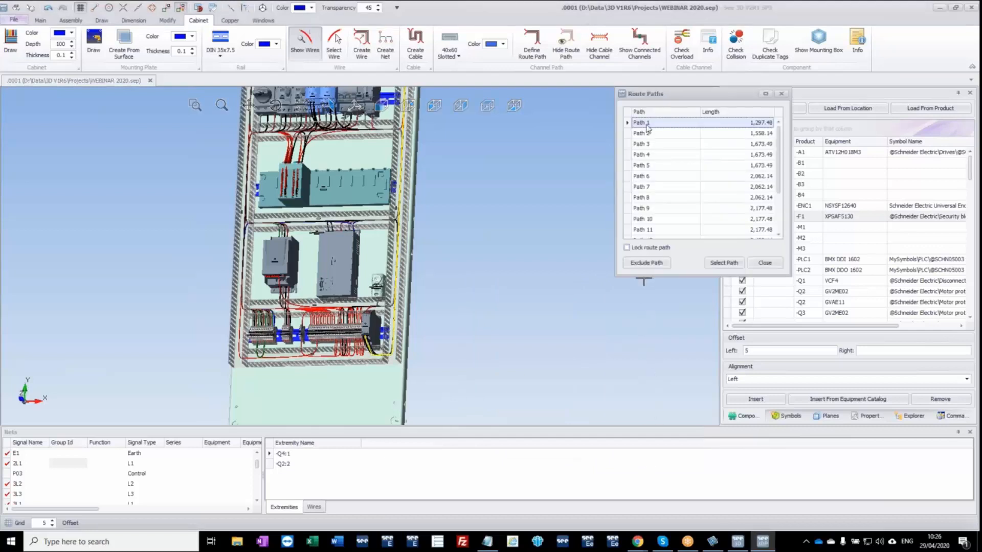
Preview alternative routes Path 1 to Path 5 for the selected wire in the cabinet, and close the list without choosing one.
drag(675, 98, 583, 126)
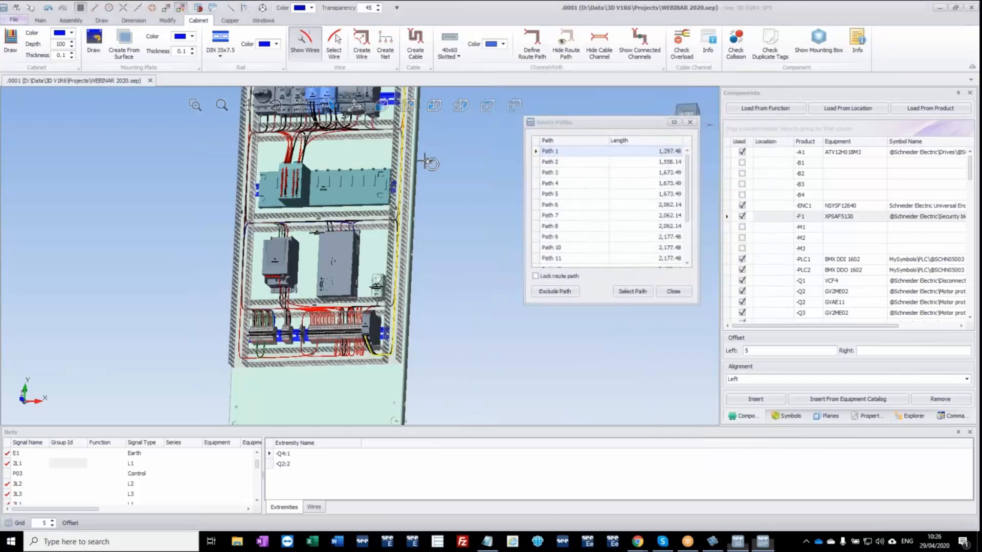
middle_drag(432, 164, 408, 171)
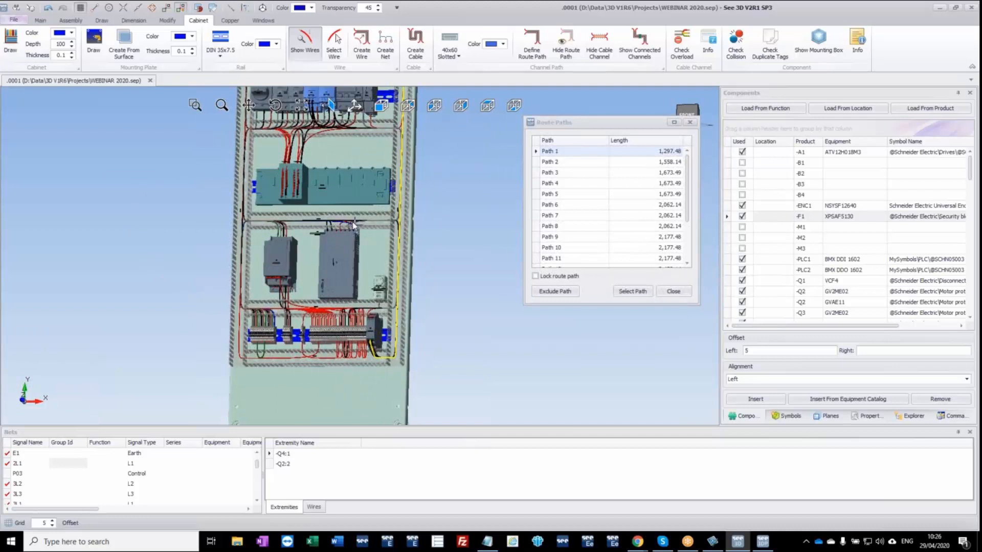
click(664, 162)
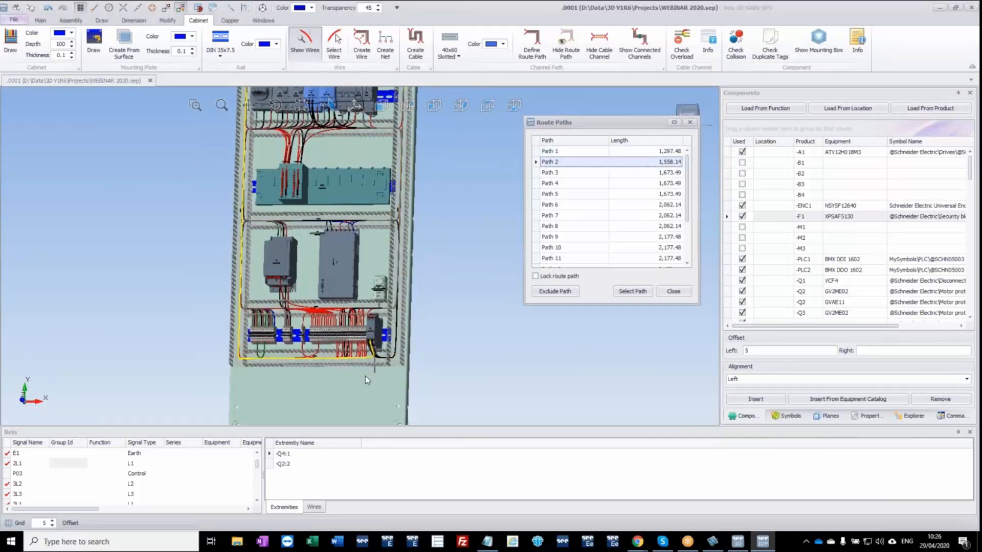
ctrl+middle_drag(302, 176, 281, 271)
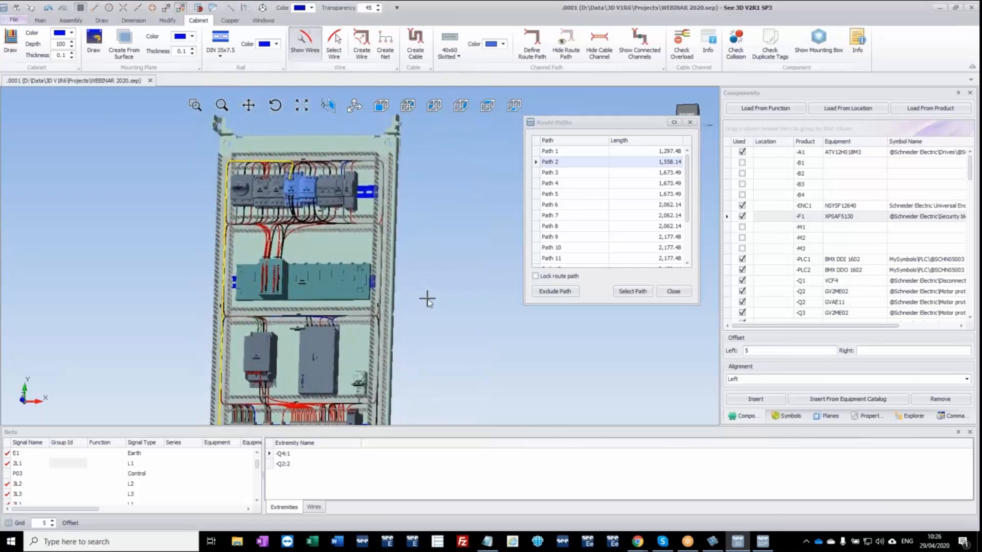
click(594, 161)
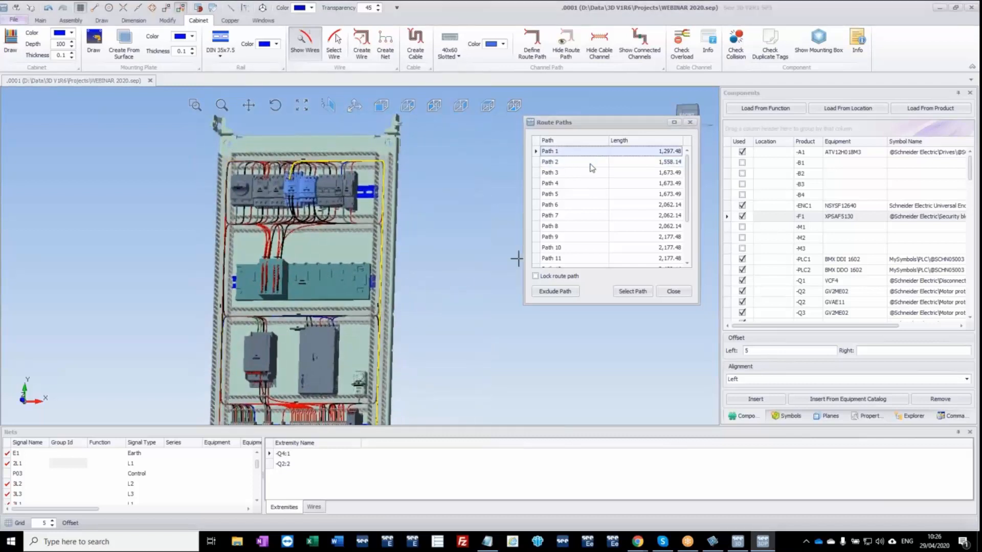
click(592, 174)
click(590, 185)
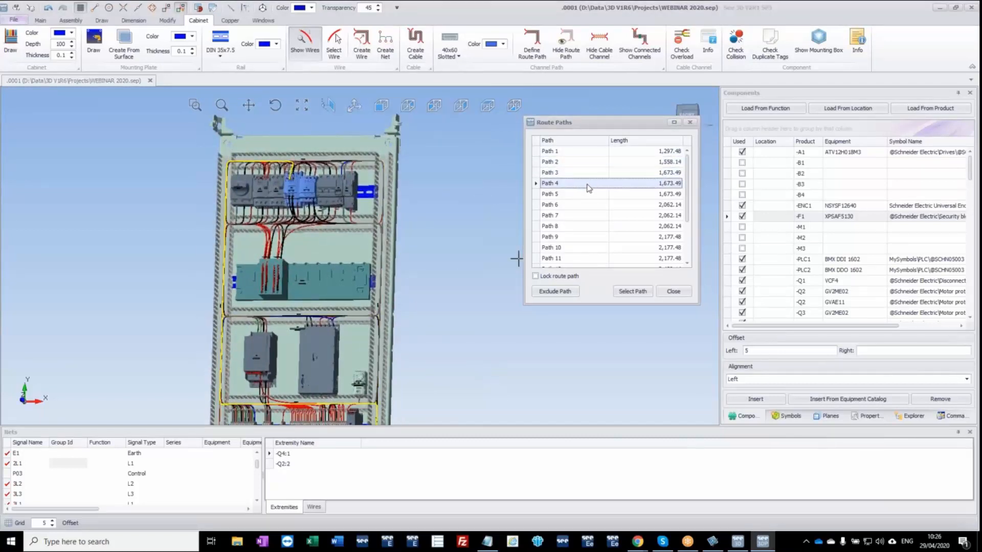
click(590, 194)
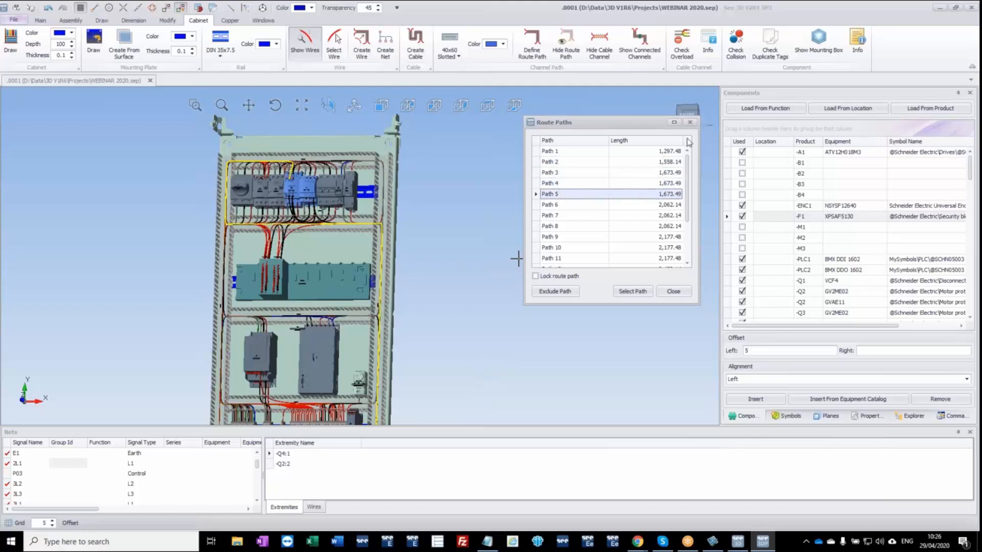
click(690, 123)
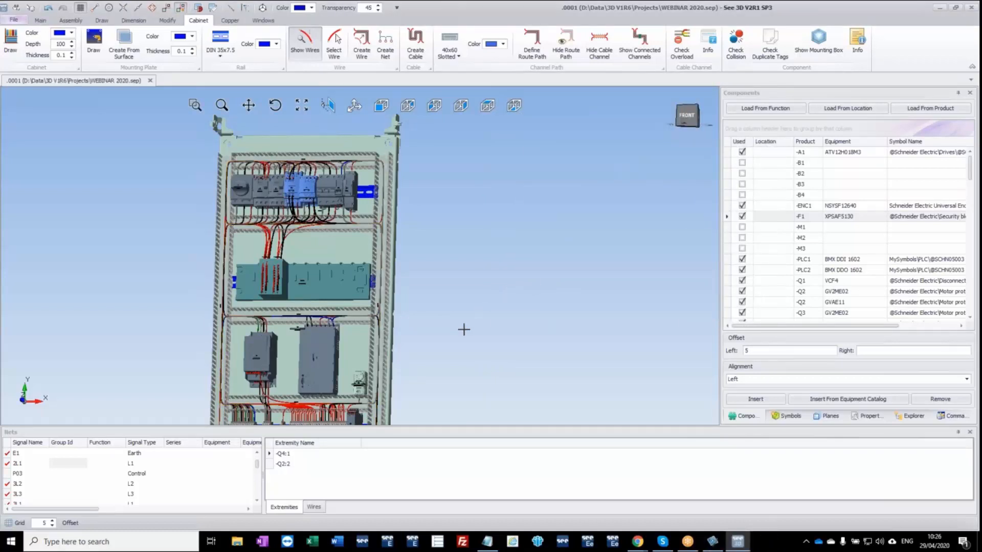
Examine the Segregation Code property of -F1's Connection 0 and the properties of the right vertical channel.
middle_drag(454, 344, 473, 230)
scroll(403, 284, up, 5)
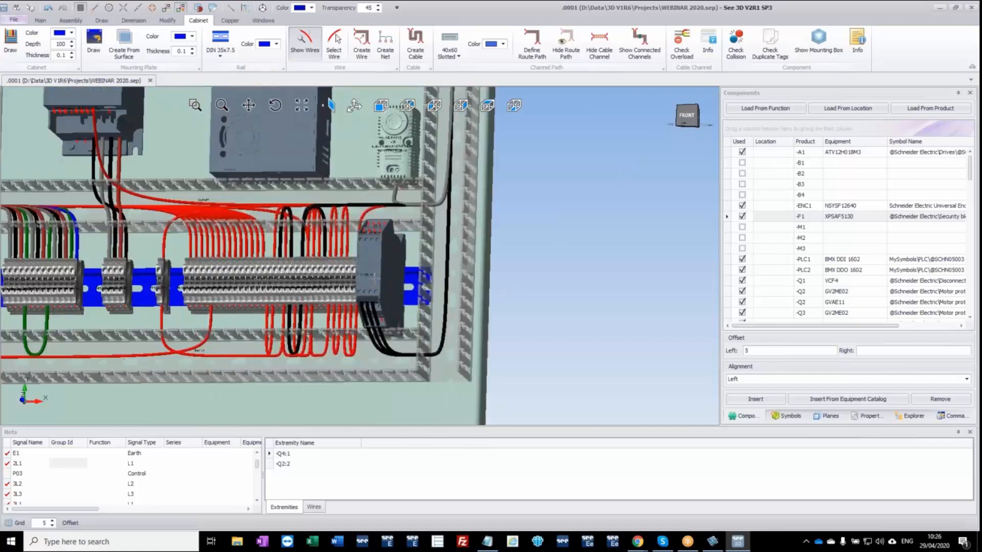
click(876, 416)
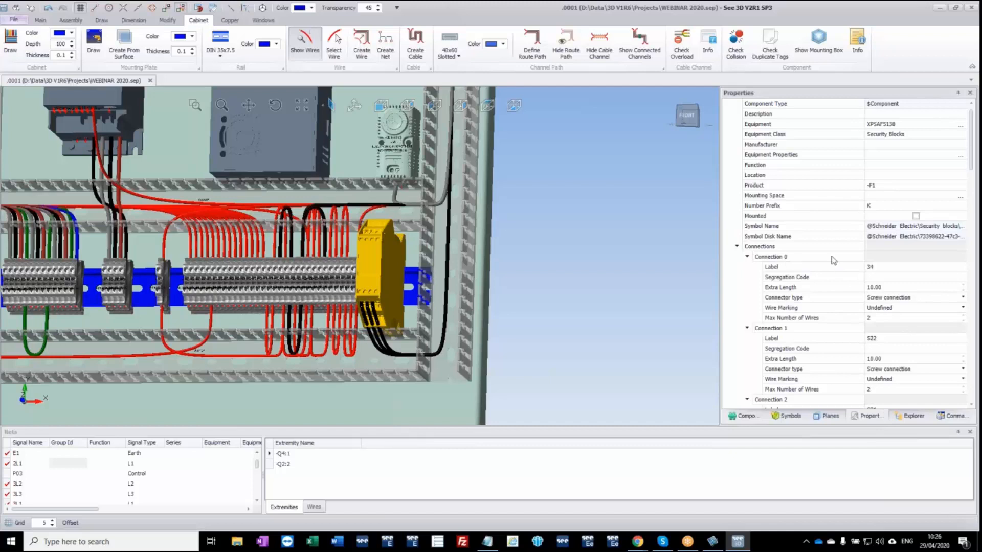
click(880, 266)
click(878, 280)
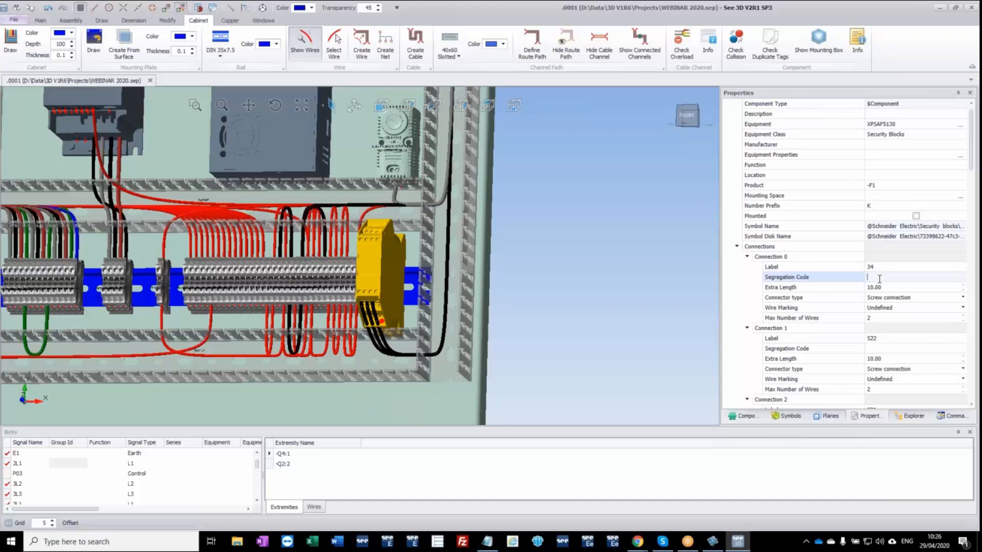
click(460, 204)
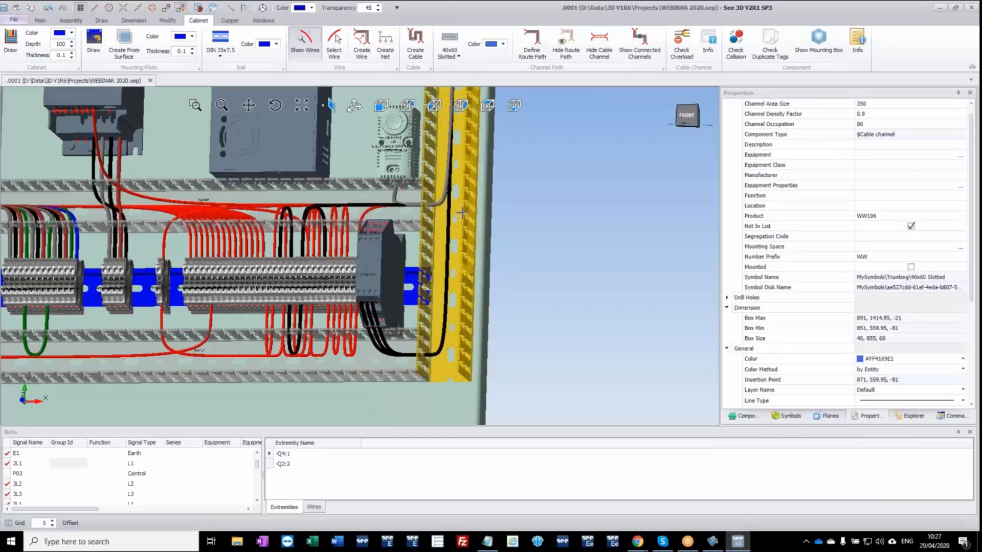
Check the Segregation Code property of the selected right vertical channel, and clear the selection.
click(858, 238)
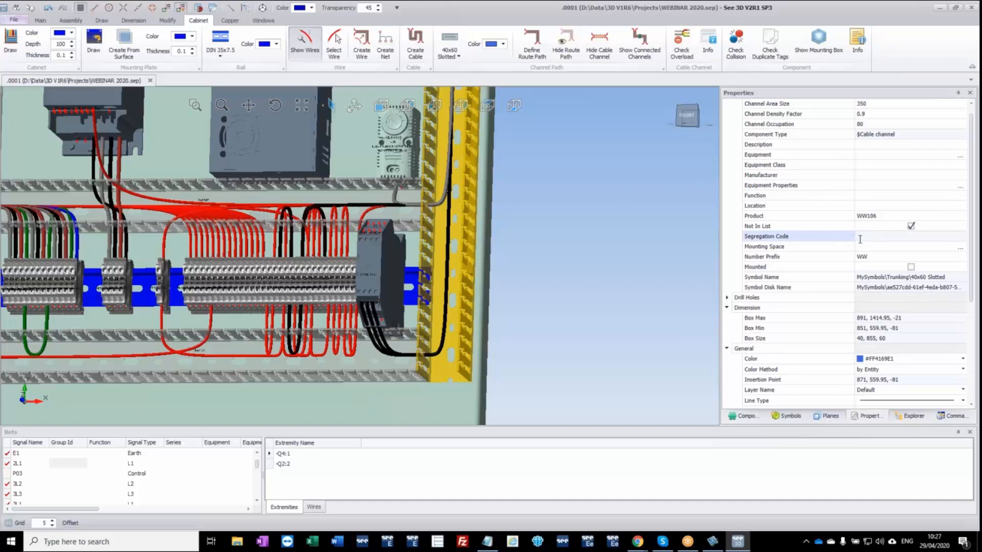
click(558, 252)
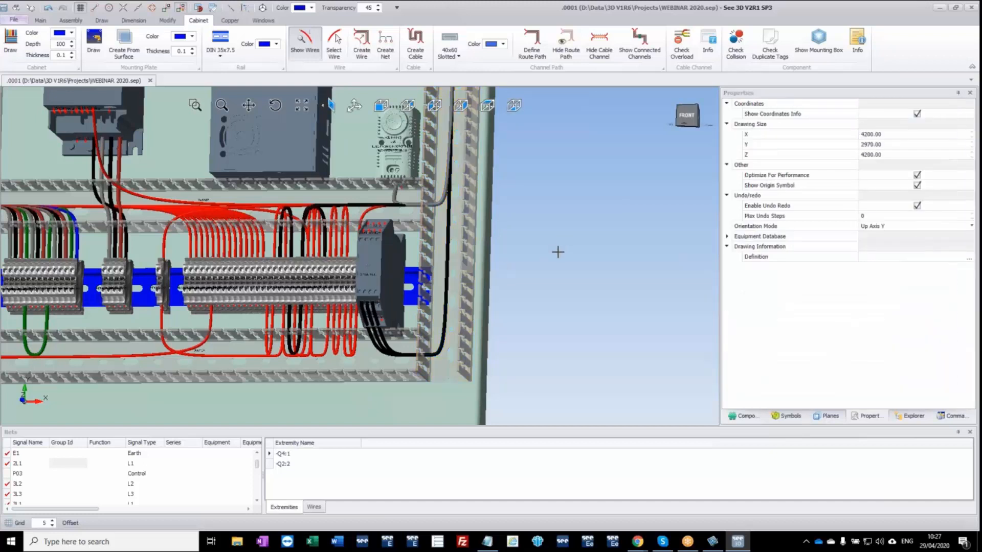
Show all hidden parts of the drawing so the complete enclosure is displayed.
scroll(557, 253, down, 3)
middle_drag(585, 276, 574, 298)
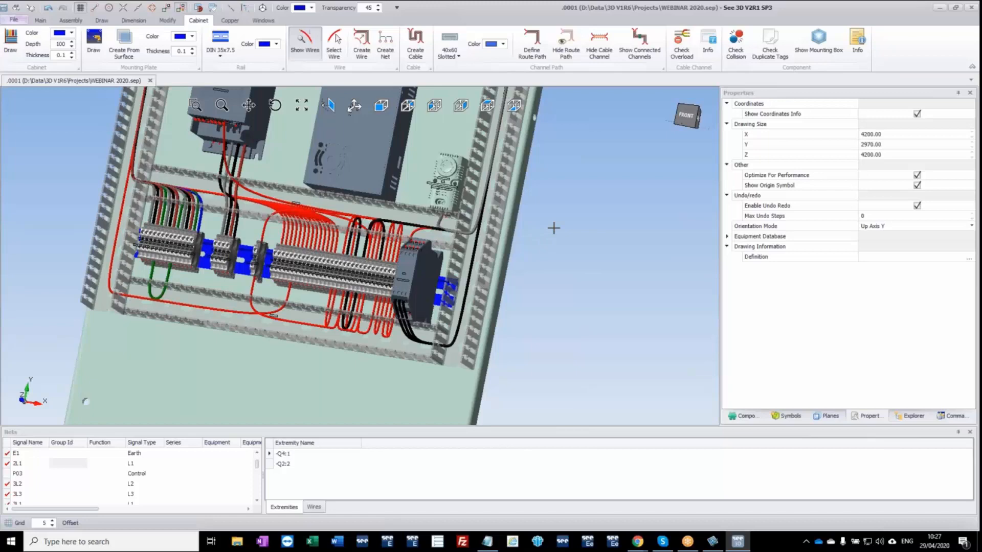
middle_drag(447, 295, 527, 325)
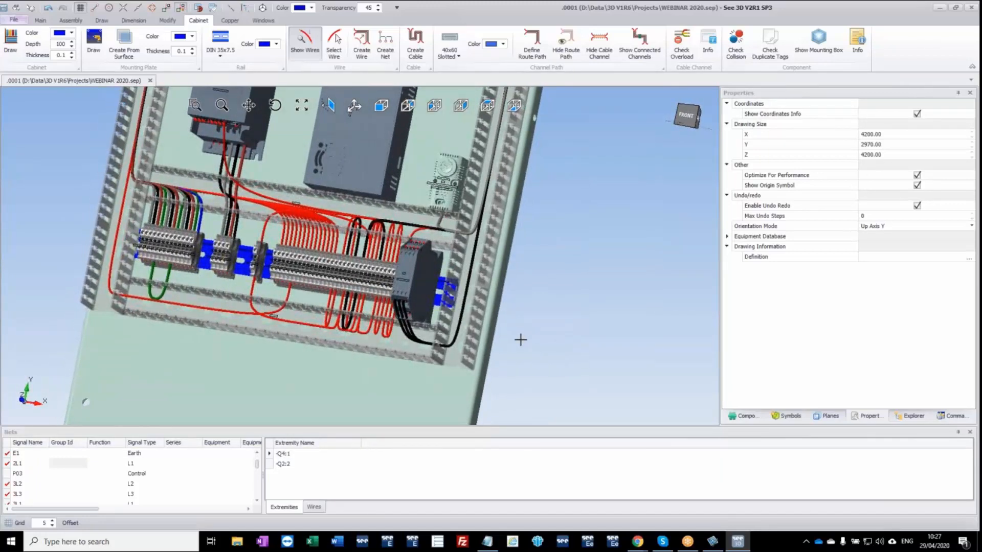
ctrl+middle_drag(521, 339, 553, 301)
scroll(550, 323, down, 2)
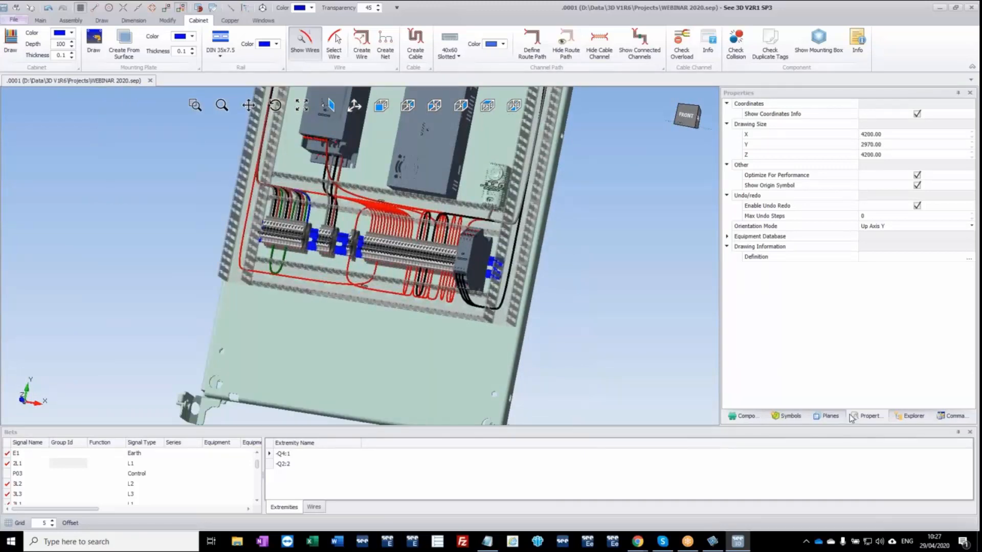
click(905, 419)
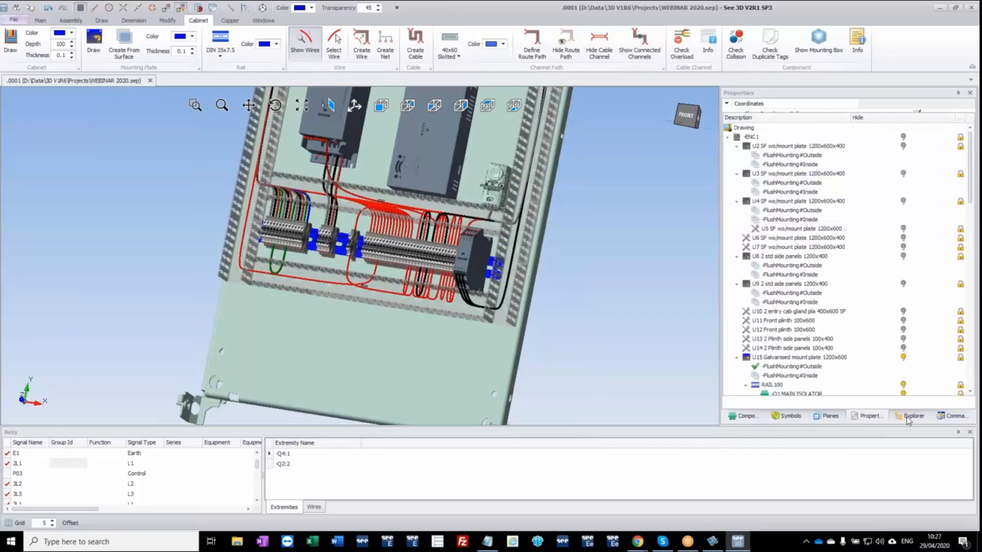
right_click(749, 130)
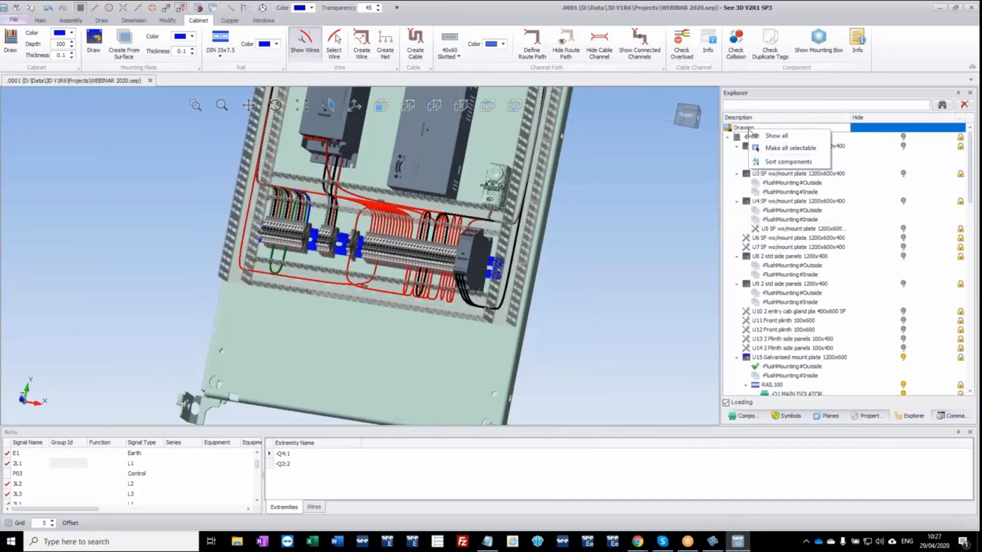
click(791, 137)
Select the front door panel U4 and set its FlushMounting#Outside plane as the working plane.
click(340, 264)
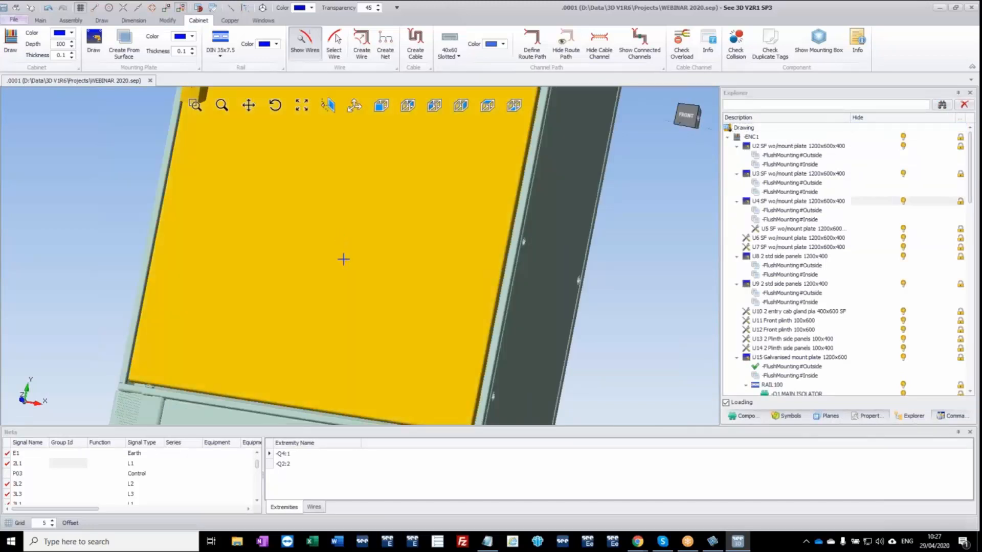
scroll(361, 241, down, 3)
middle_drag(361, 241, 322, 329)
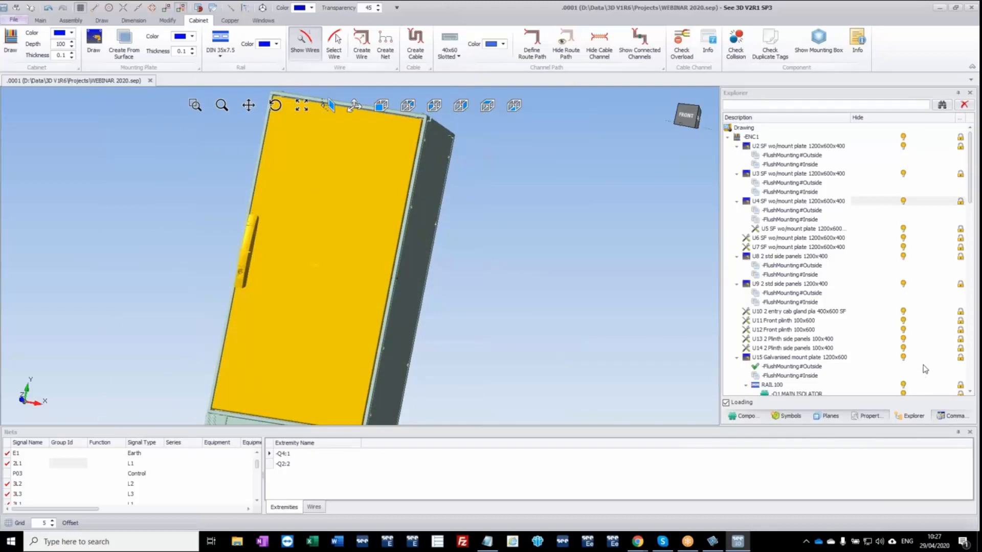
click(812, 212)
right_click(814, 213)
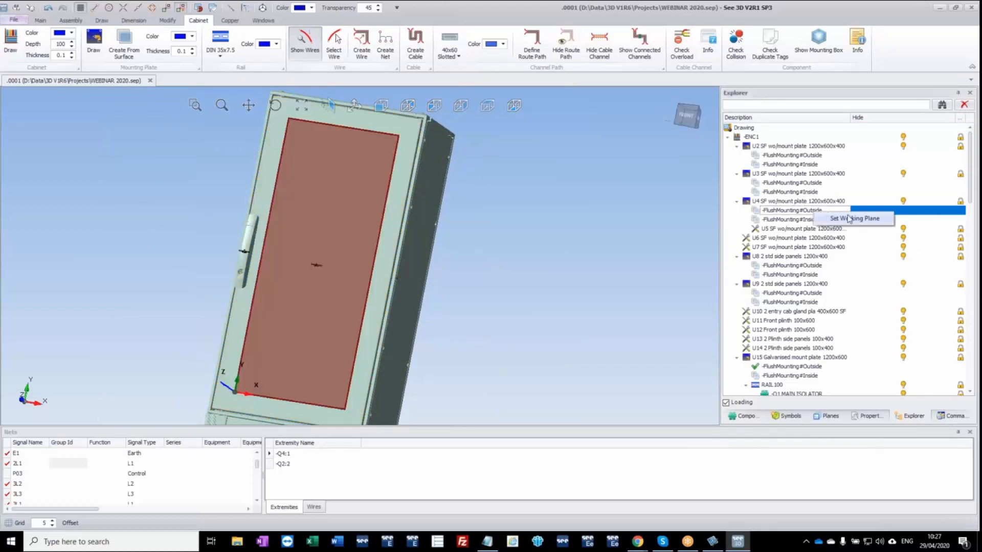
click(853, 219)
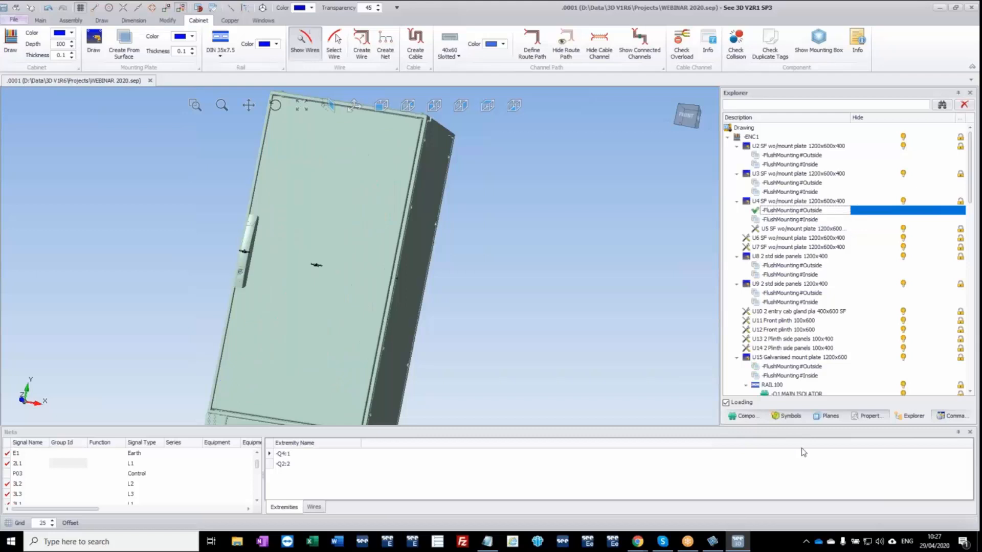
Insert +DOOR component -S1 on the upper door, offset to the left of the door's vertical centre line.
click(746, 416)
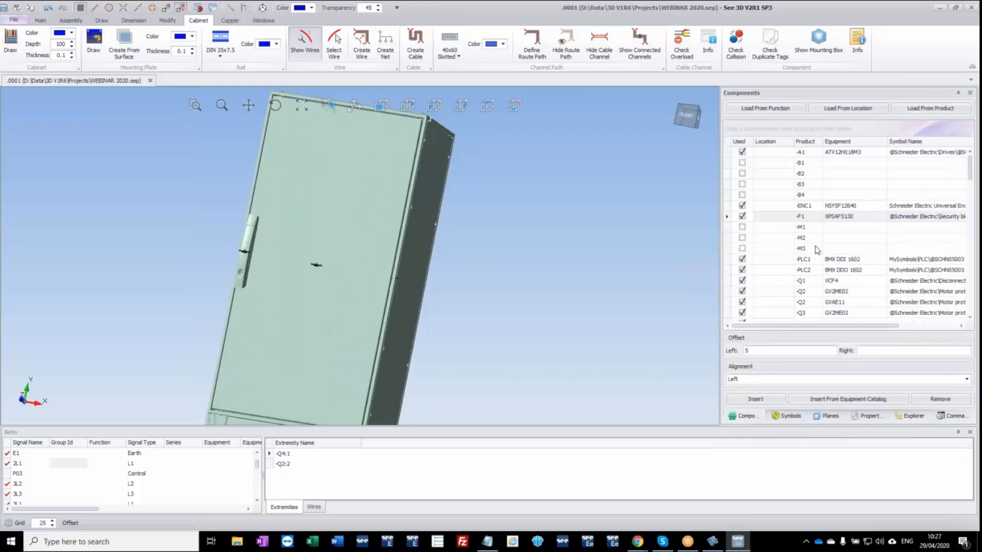
scroll(817, 250, down, 9)
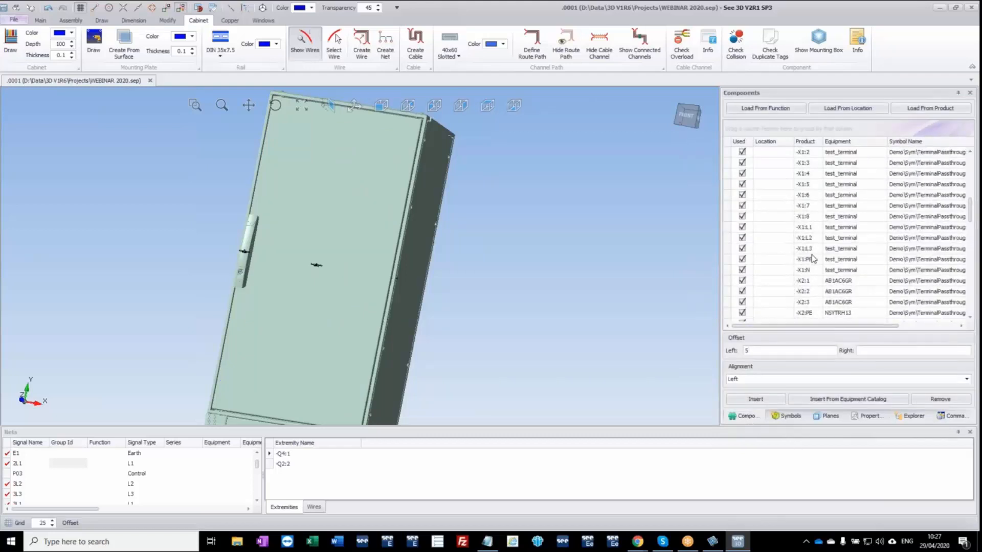
scroll(818, 258, down, 8)
scroll(971, 250, down, 10)
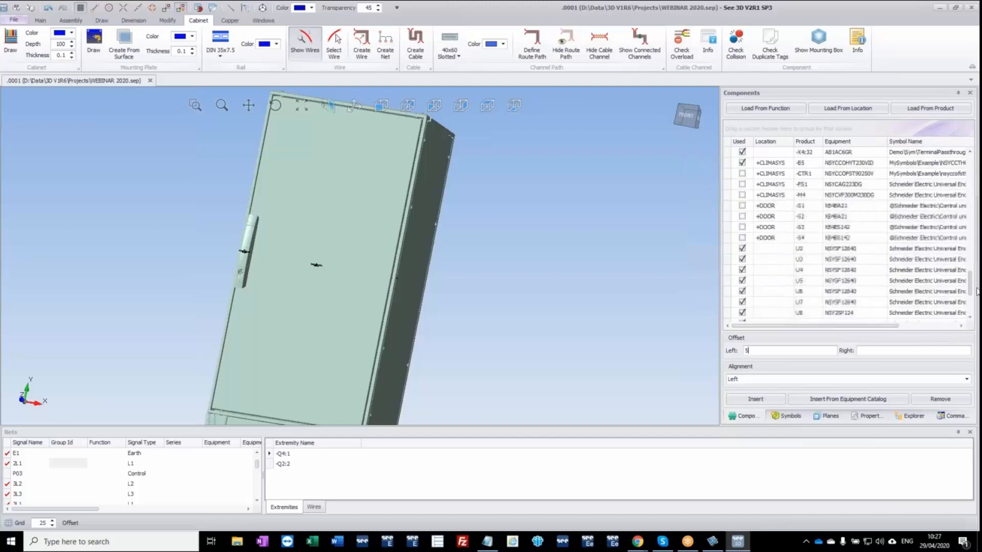
drag(743, 206, 309, 200)
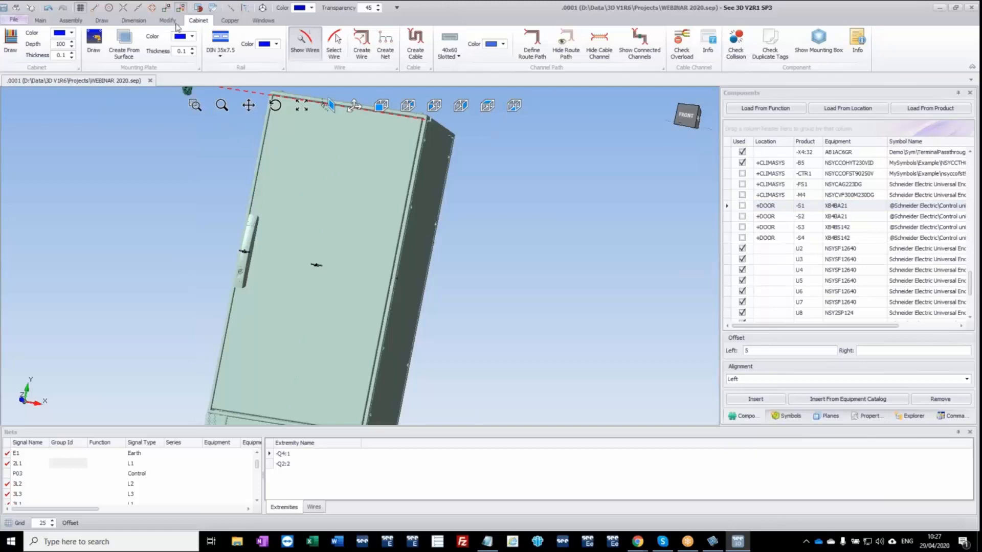
scroll(320, 199, up, 4)
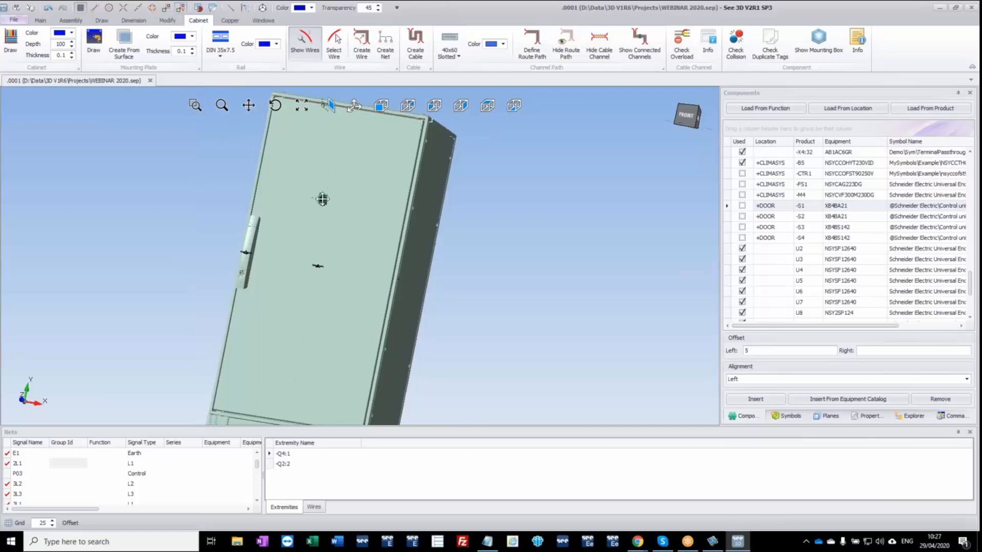
scroll(355, 208, up, 2)
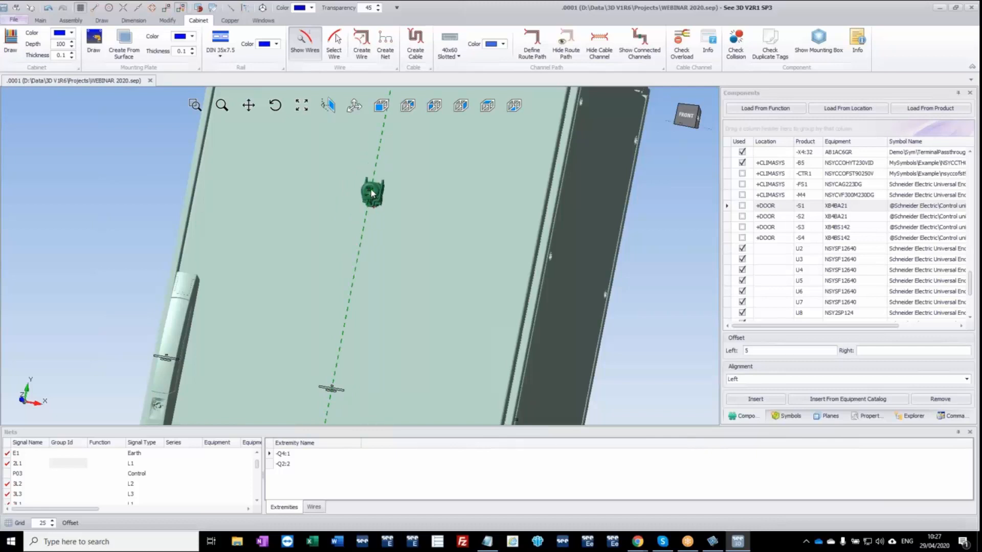
click(372, 194)
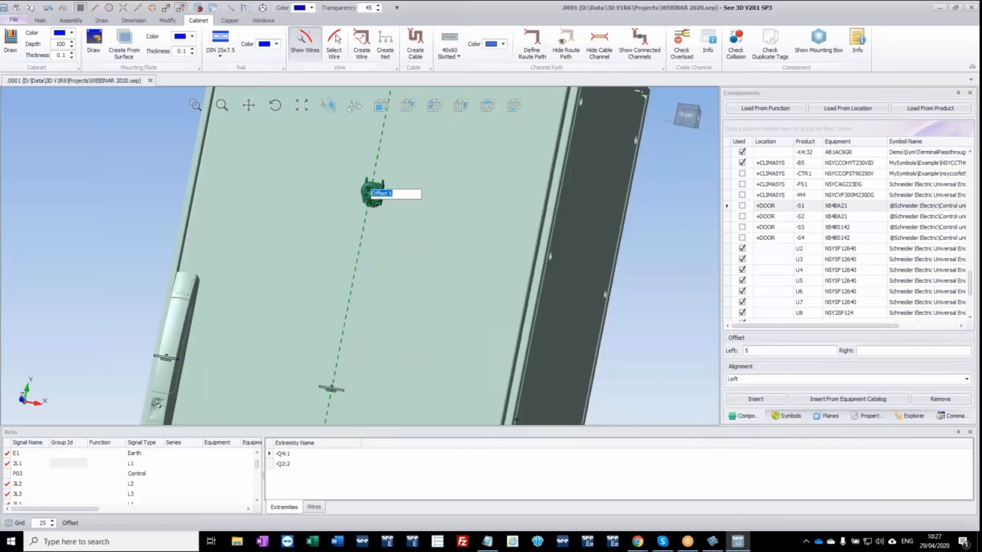
text(-100)
key(Return)
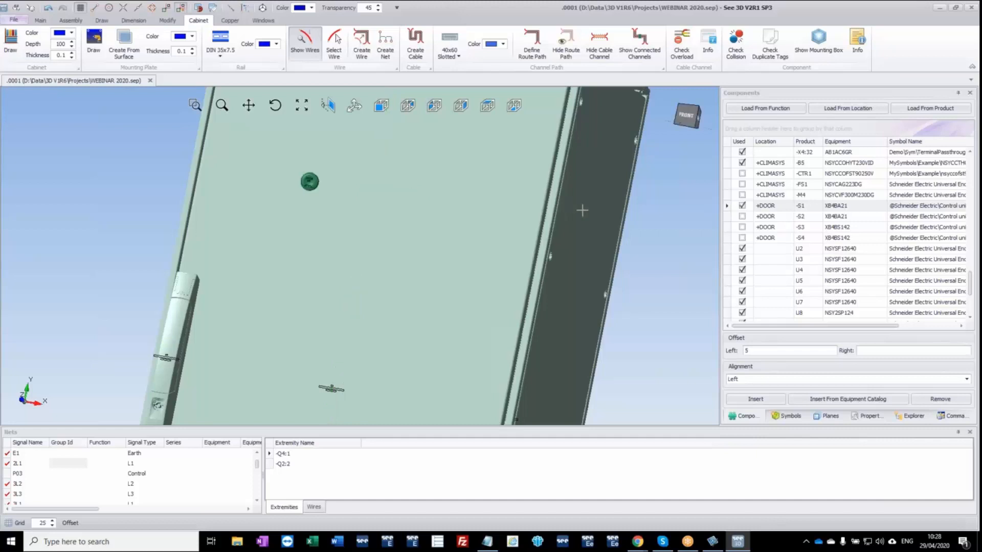
Insert +DOOR component -S2 level with -S1, offset 100;0 from the door's vertical centre line.
click(744, 220)
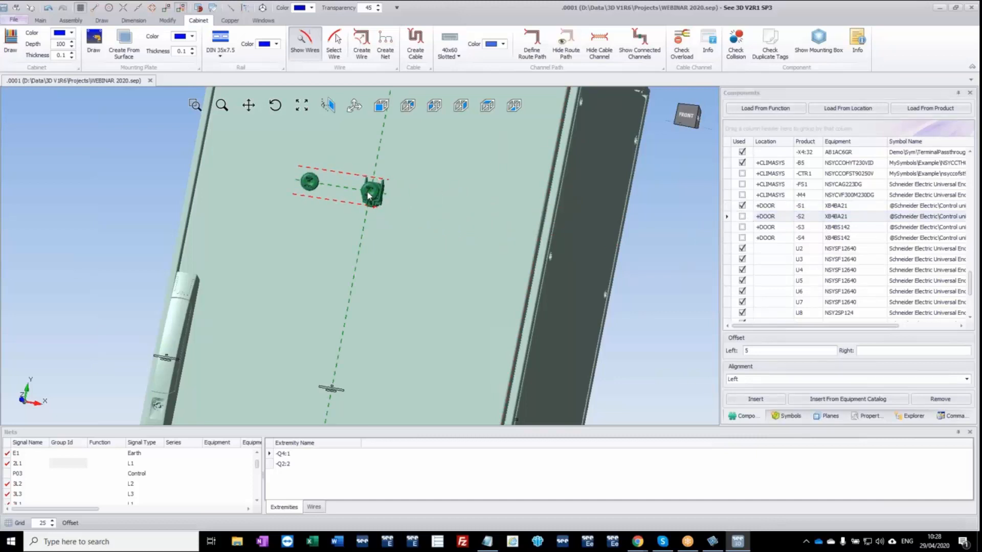
click(368, 196)
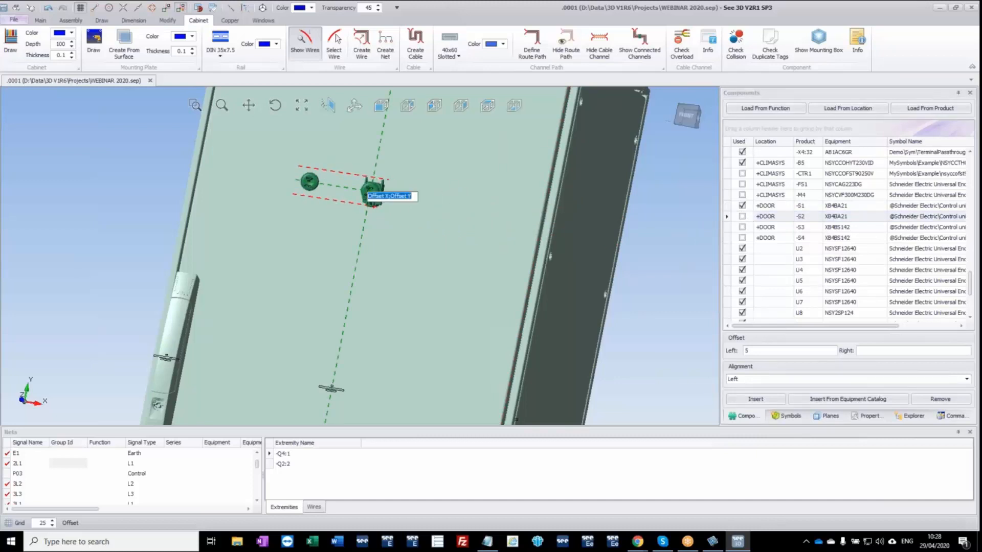
text(100;0)
key(Return)
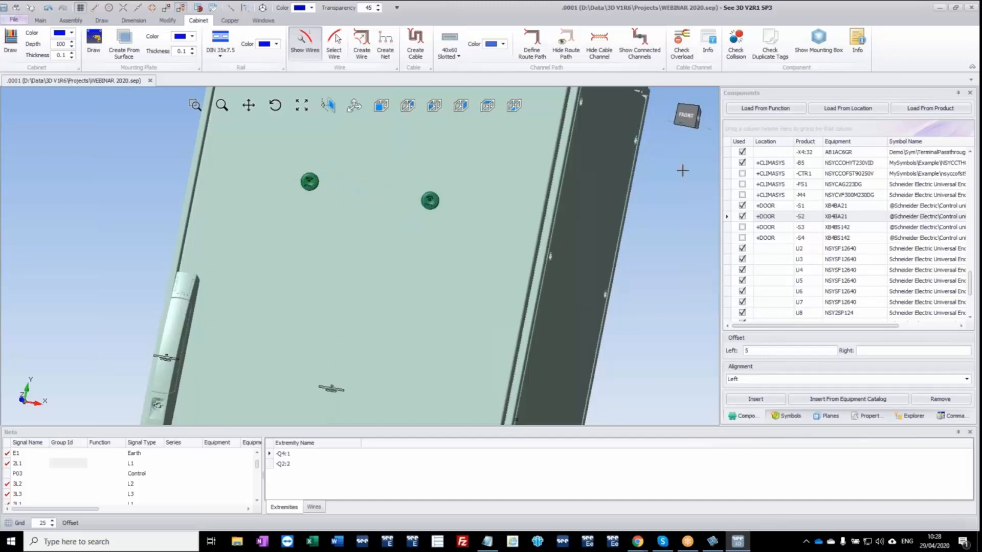
Place +DOOR component -S3 on the door below -S1, and -S4 below -S2 level with -S3.
click(743, 228)
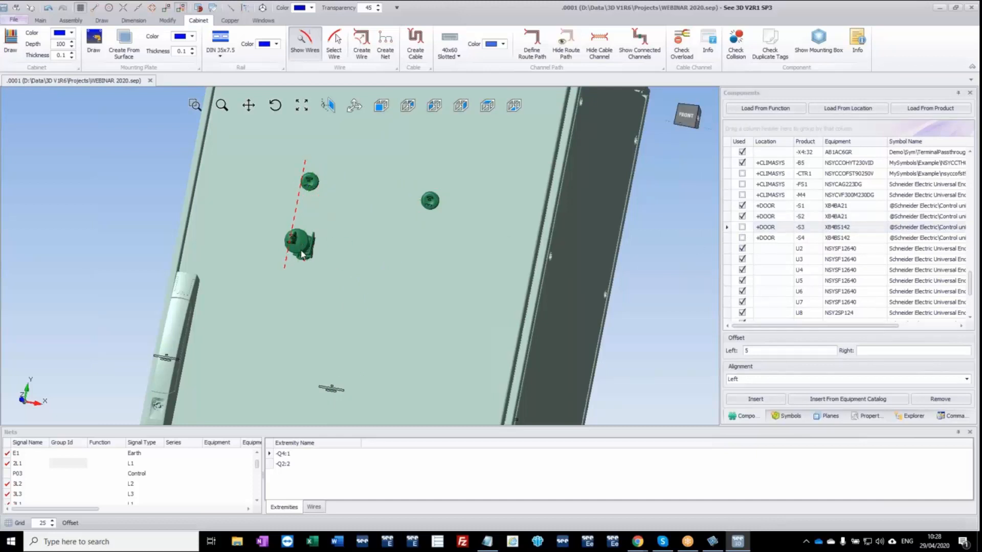
click(298, 257)
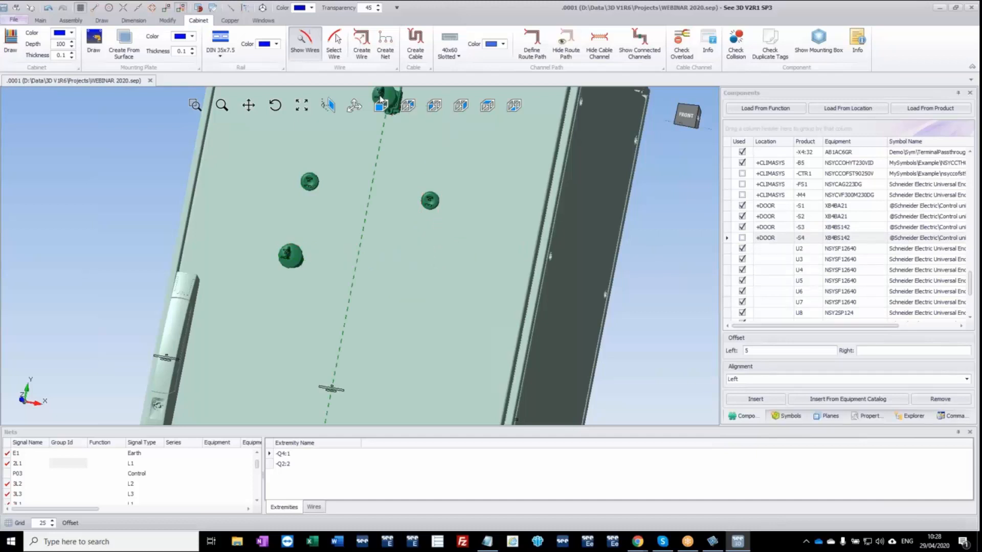
click(382, 105)
scroll(364, 196, up, 5)
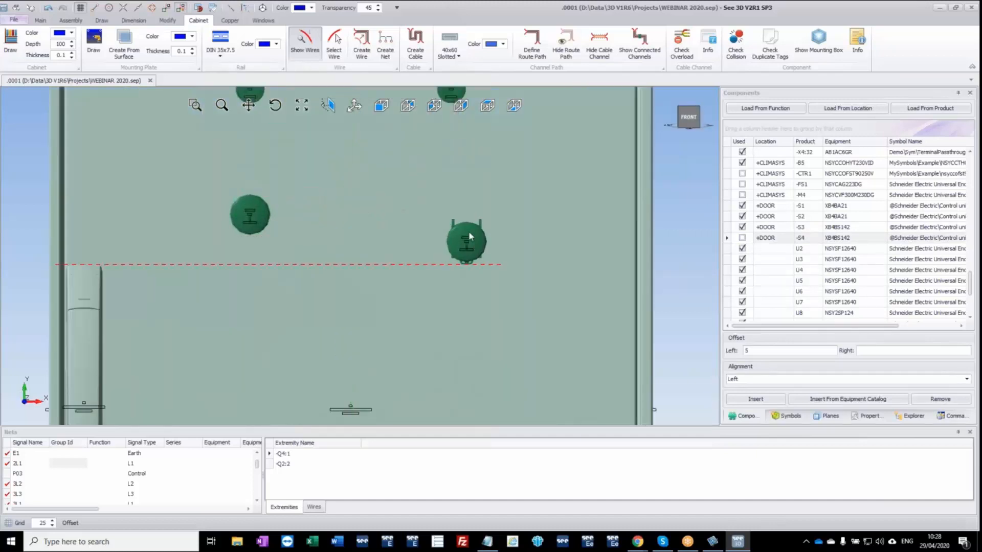
click(452, 204)
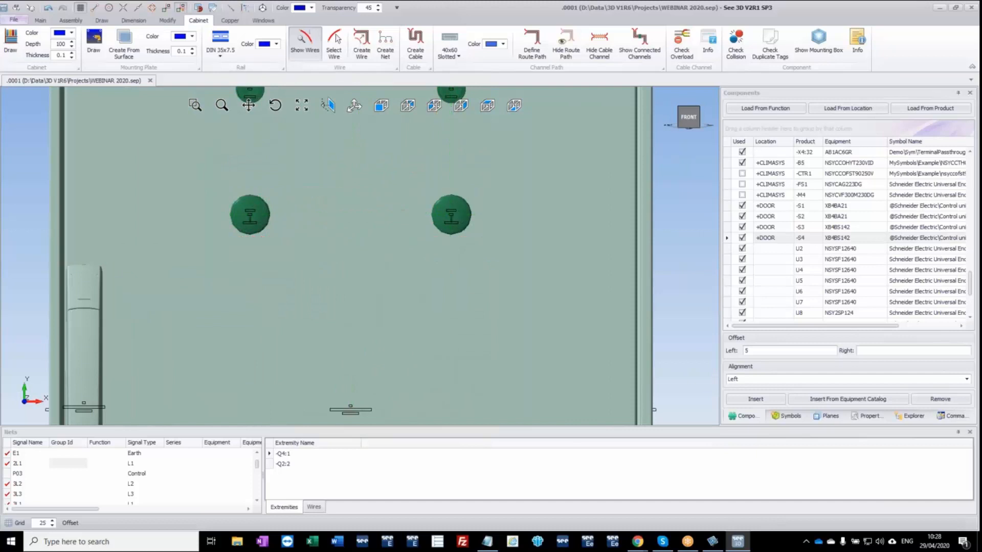
Generate the drill holes preview for the front door, examine the hole layout, and close it without saving.
scroll(365, 261, down, 2)
click(372, 249)
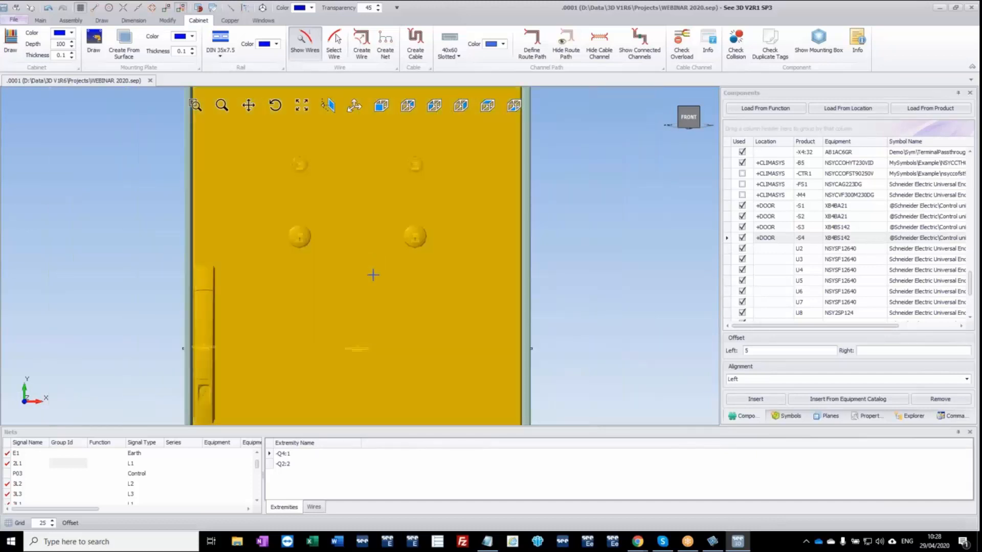
right_click(363, 294)
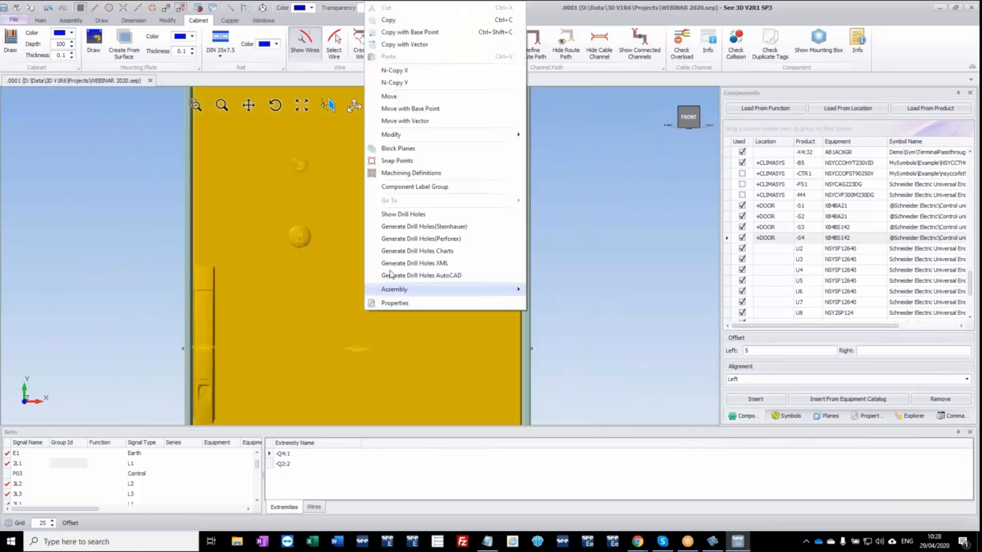
click(443, 228)
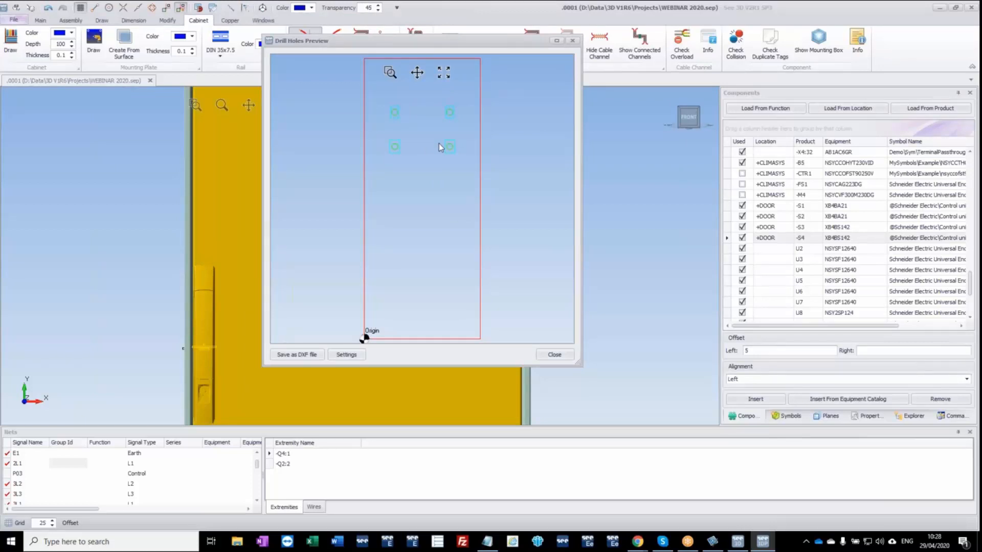
click(554, 355)
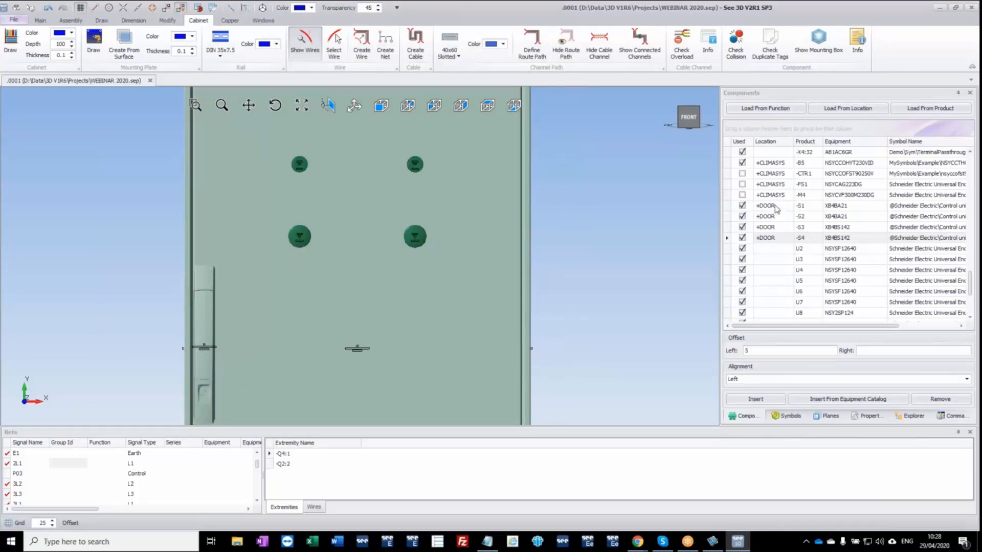
Insert the +CLIMASYS fan -M4 (NSYCVF300M230DG) on the upper part of the enclosure's right side panel.
click(743, 197)
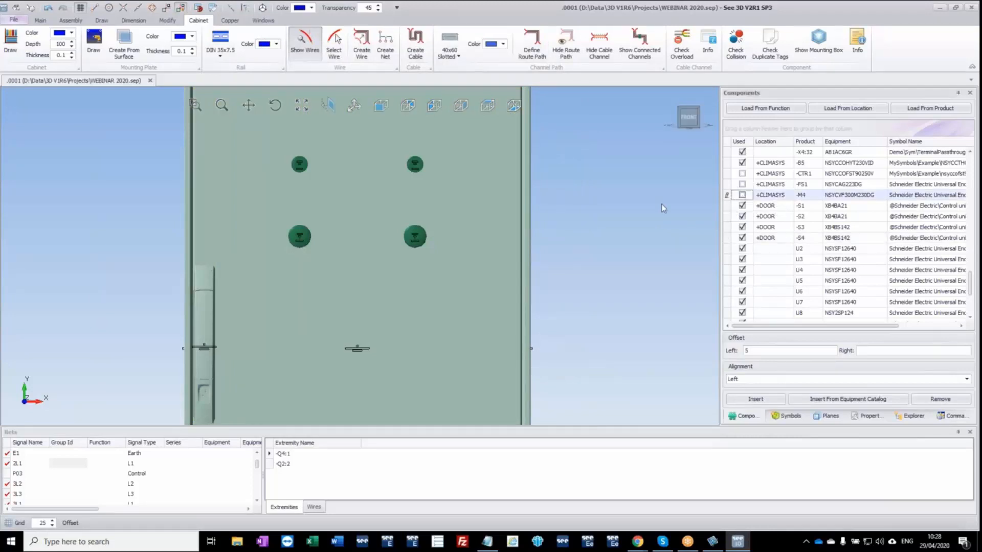
scroll(552, 191, down, 2)
middle_drag(580, 177, 481, 213)
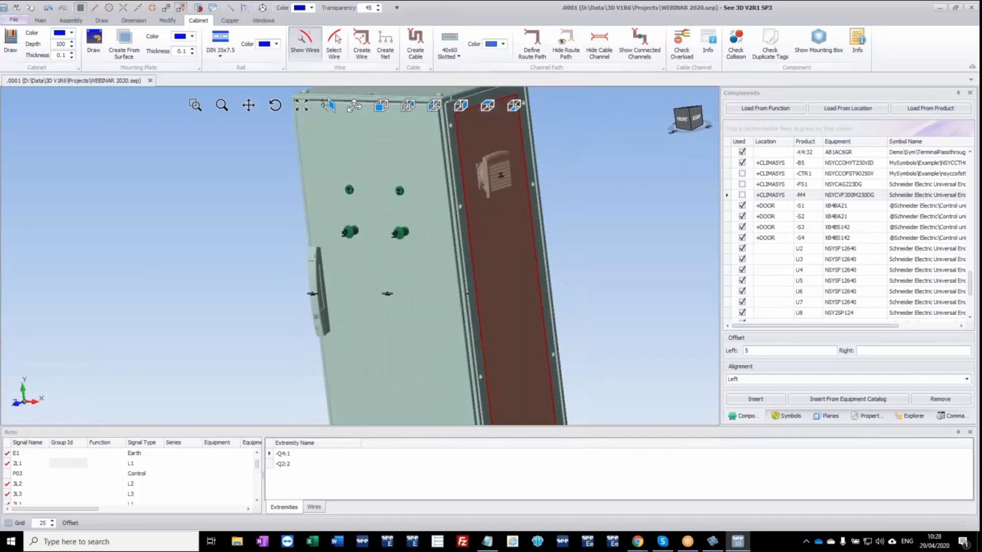
middle_drag(518, 214, 346, 258)
scroll(336, 262, up, 2)
scroll(336, 262, up, 1)
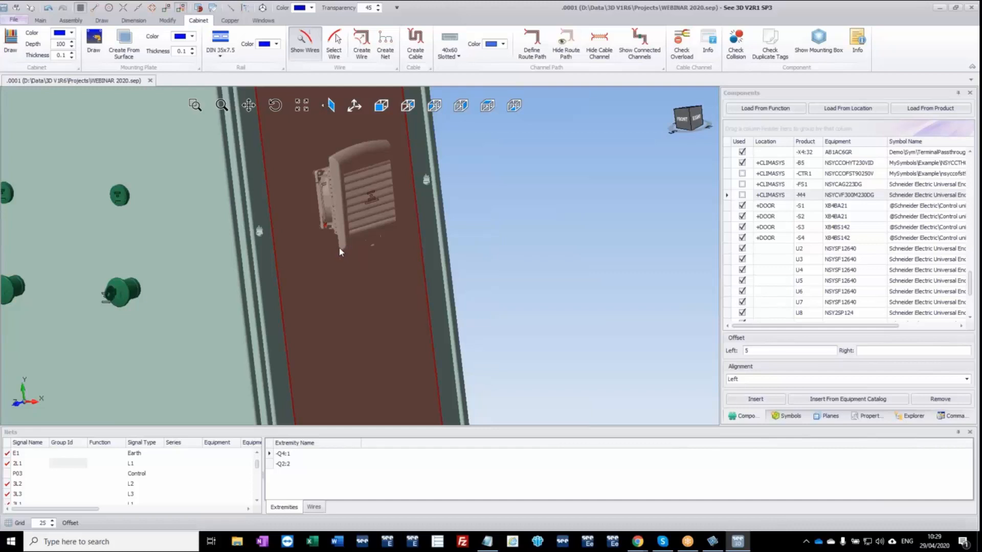
click(340, 253)
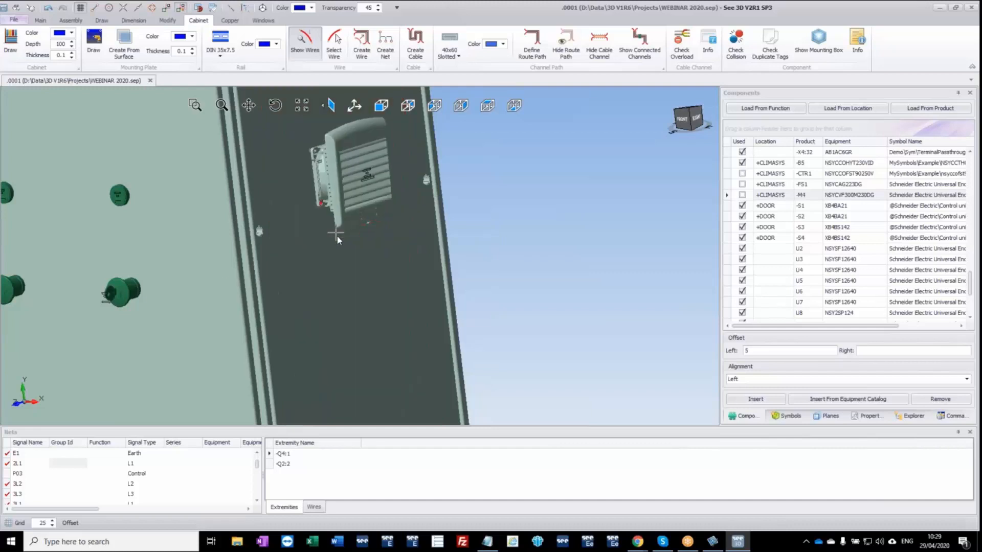
click(320, 259)
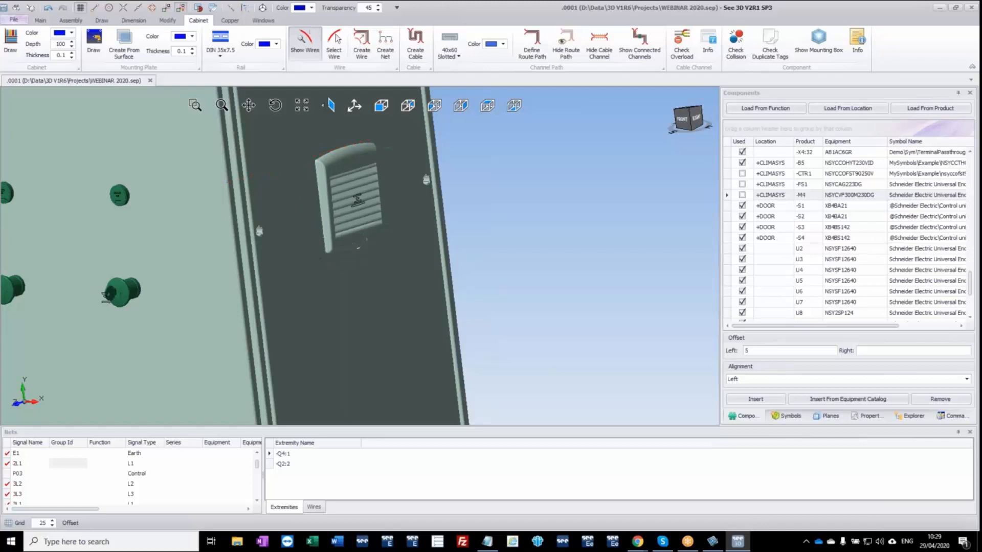
Insert the +CLIMASYS component -FS1 (NSYCAG223DG) on the lower part of the enclosure's left side panel.
scroll(355, 235, up, 3)
middle_drag(355, 235, 385, 251)
scroll(350, 272, down, 5)
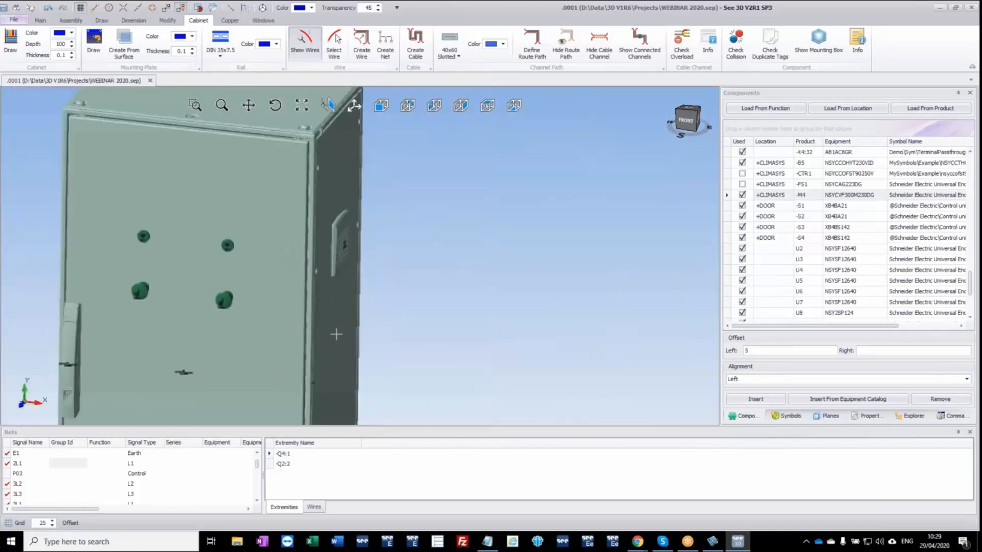
ctrl+middle_drag(317, 356, 486, 245)
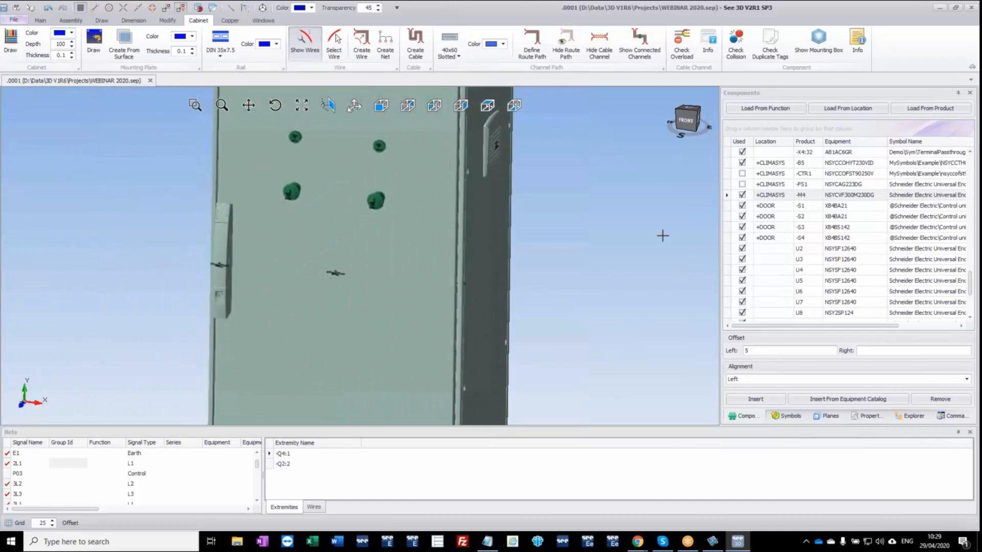
click(747, 188)
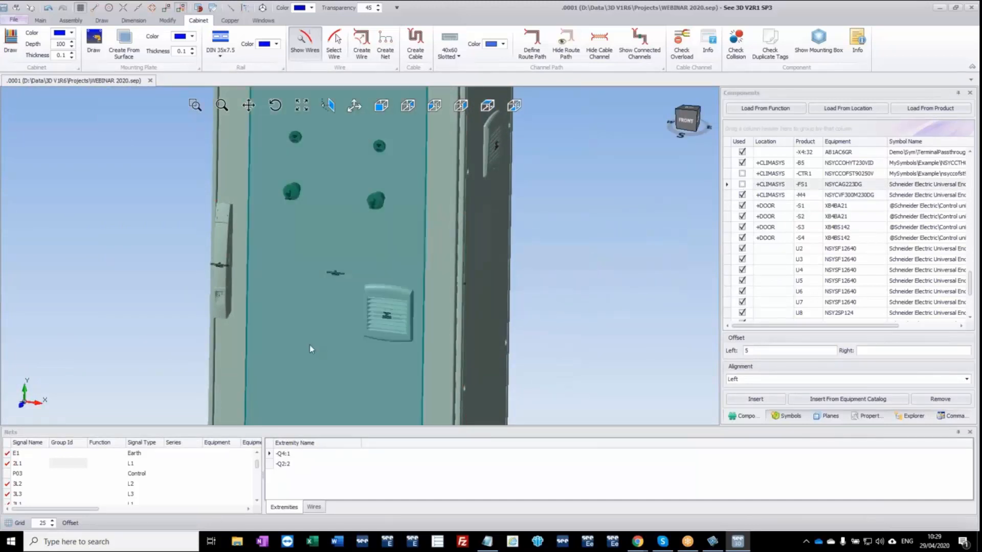
middle_drag(144, 355, 275, 310)
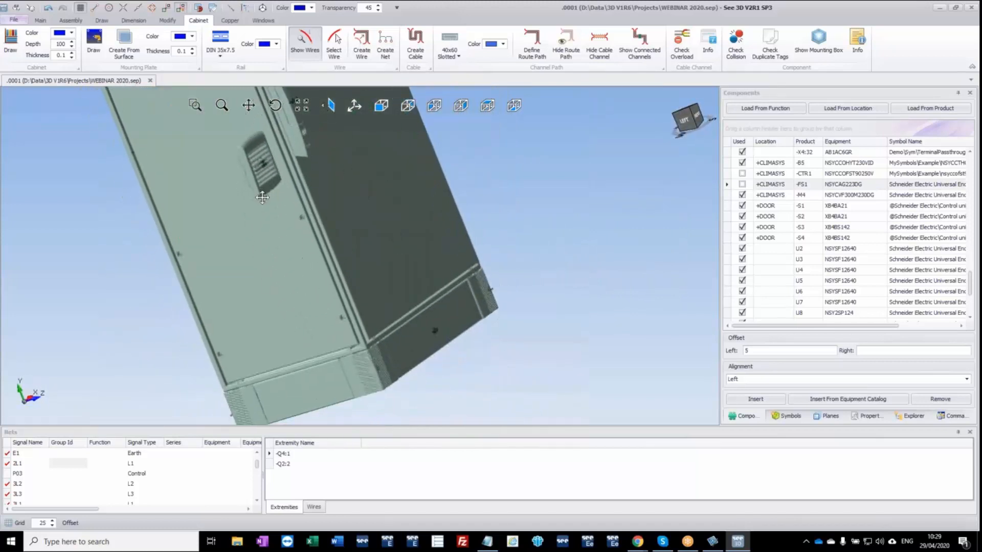
click(258, 323)
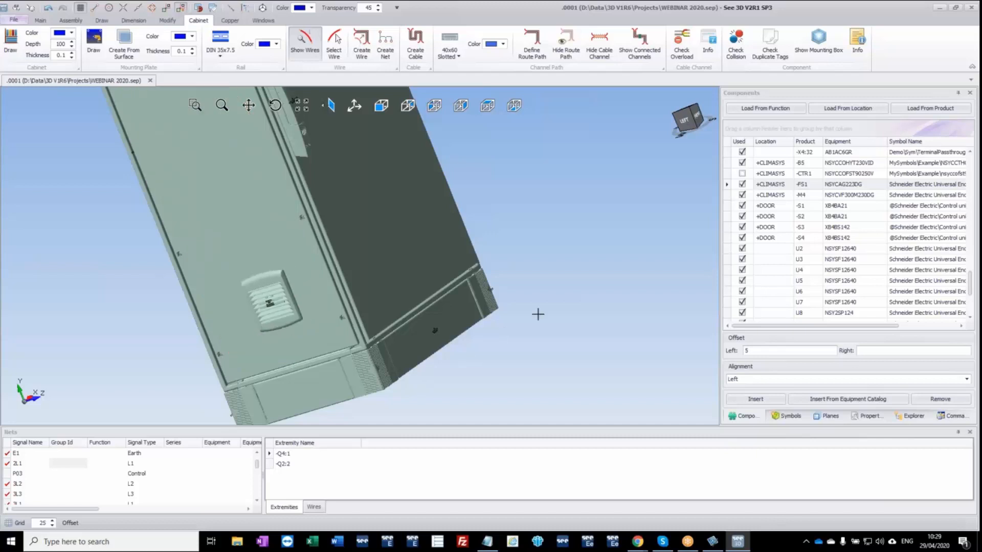
Hide the front door U4 to expose the wired components inside the enclosure.
middle_drag(591, 281, 397, 250)
scroll(397, 250, down, 5)
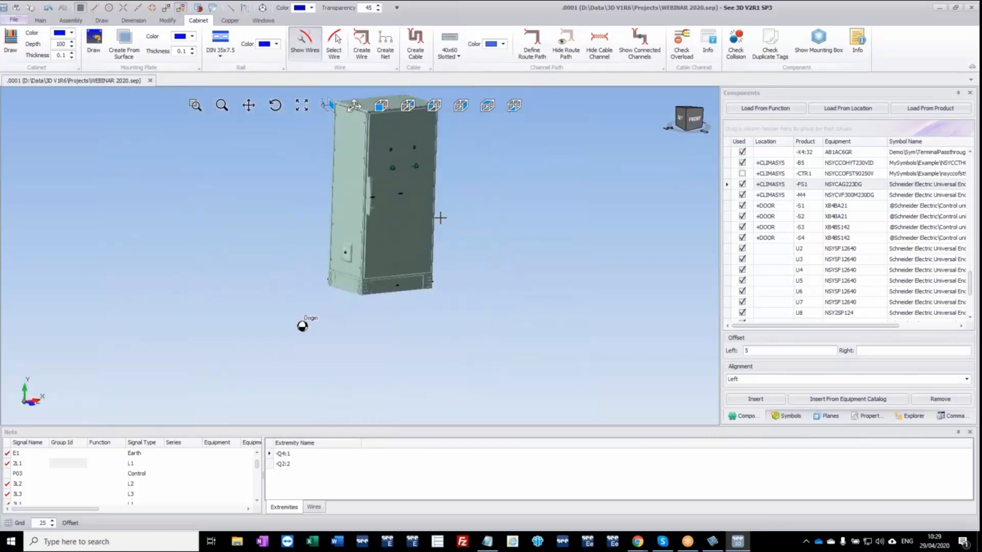
ctrl+middle_drag(438, 219, 326, 265)
middle_drag(390, 244, 346, 261)
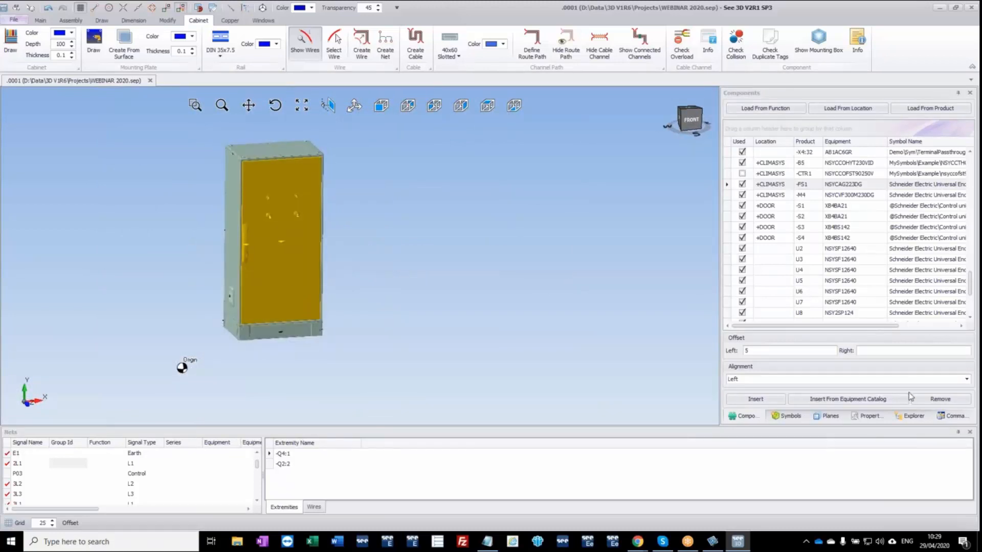
click(911, 416)
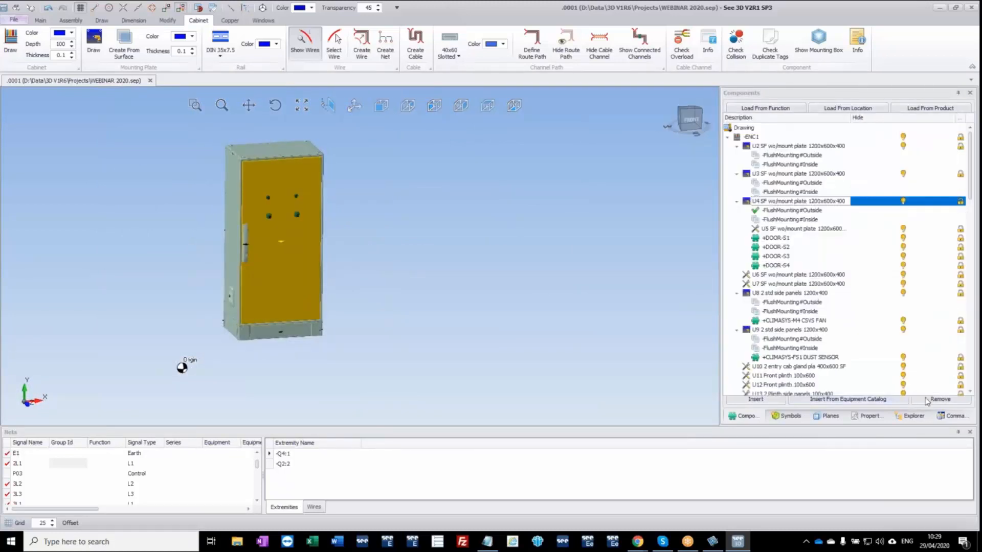
click(903, 201)
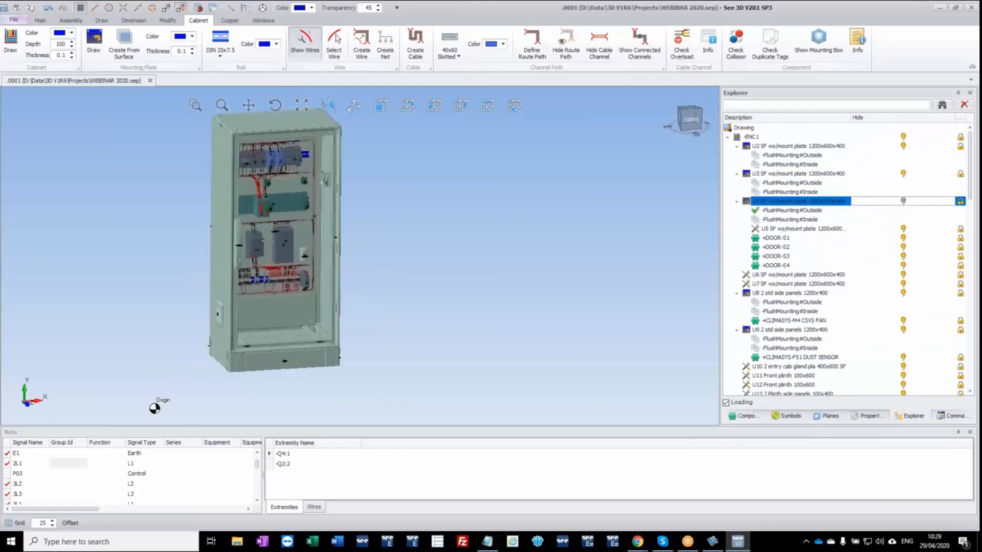
scroll(304, 205, up, 5)
middle_drag(304, 205, 307, 236)
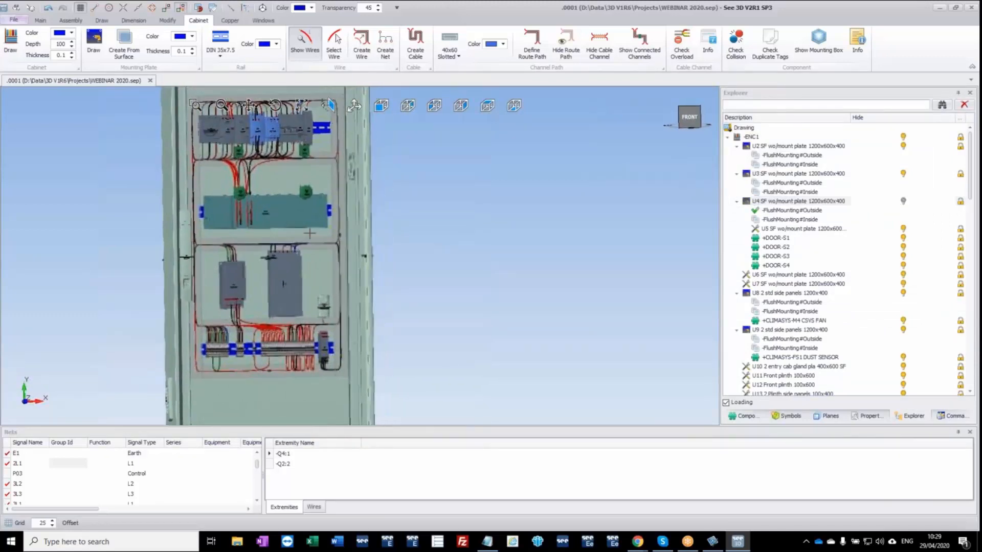
Route the wires from the nets list, including those to the door and side-panel devices, and inspect them inside the enclosure.
right_click(82, 483)
click(139, 383)
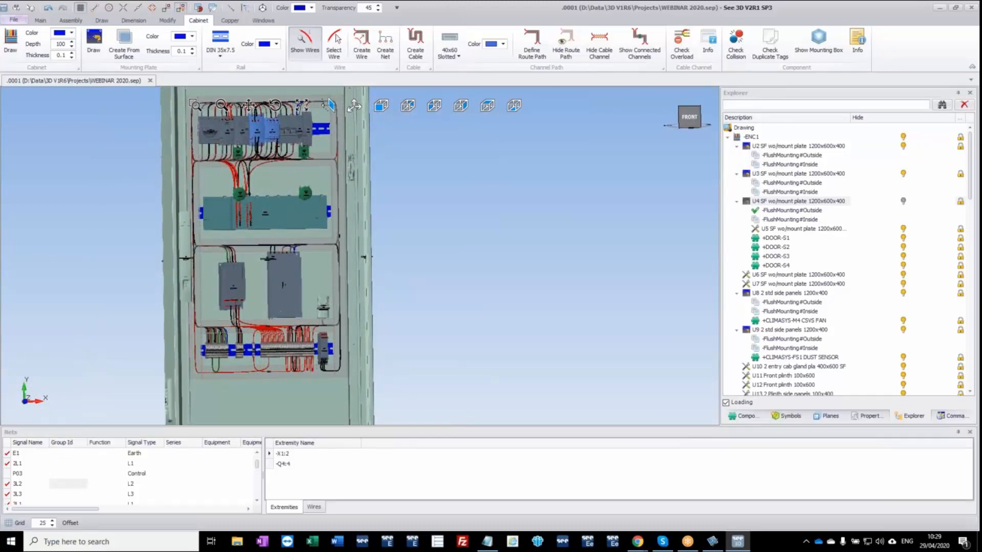
click(527, 307)
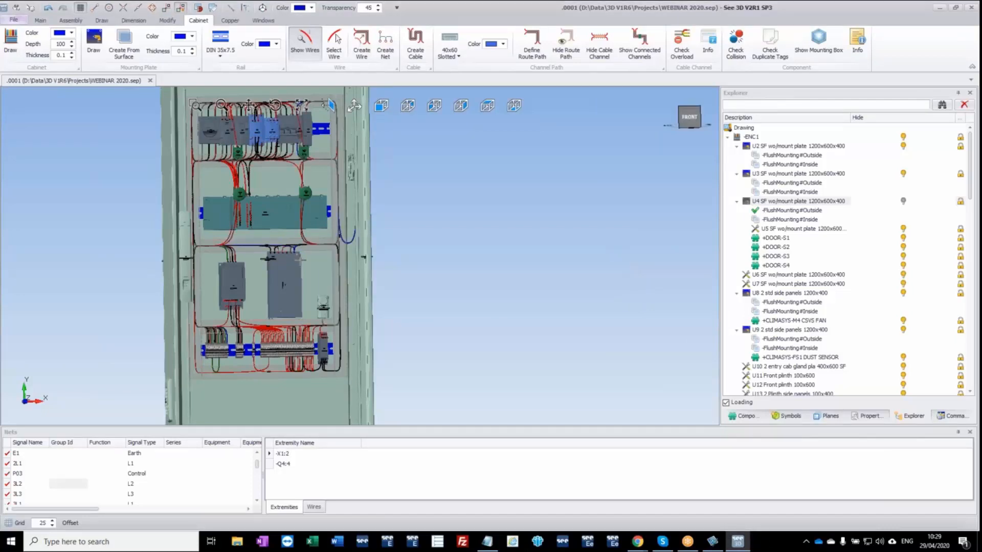
middle_drag(301, 259, 312, 205)
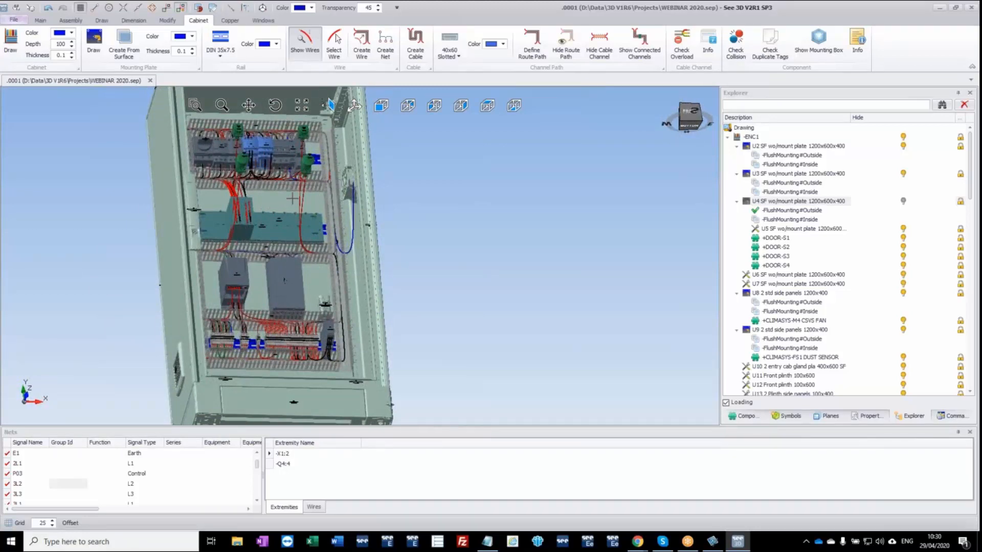
scroll(292, 198, up, 5)
middle_drag(312, 205, 333, 202)
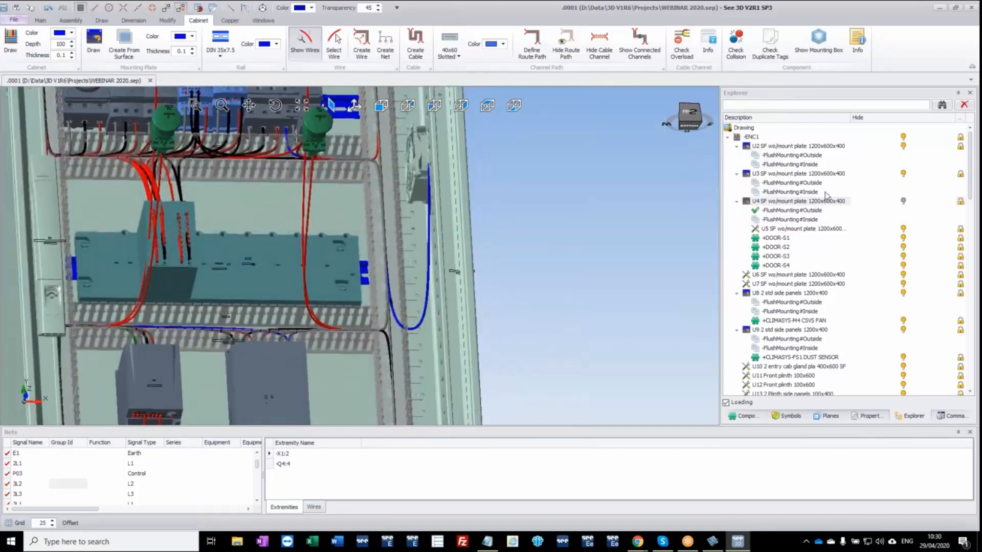
Show the front door U4 again and move it beside the enclosure on its right, level with its original position.
click(905, 204)
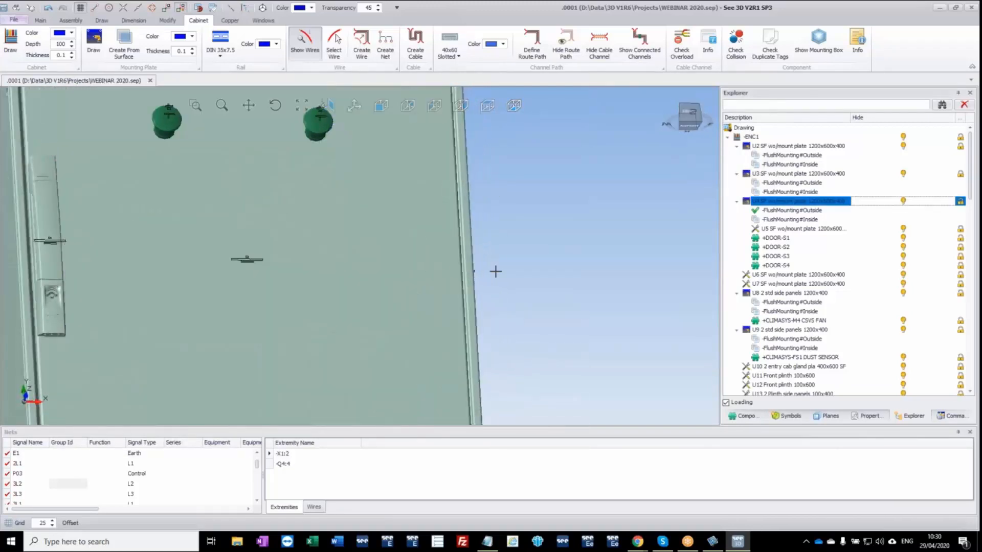
scroll(363, 287, down, 6)
ctrl+middle_drag(360, 304, 283, 290)
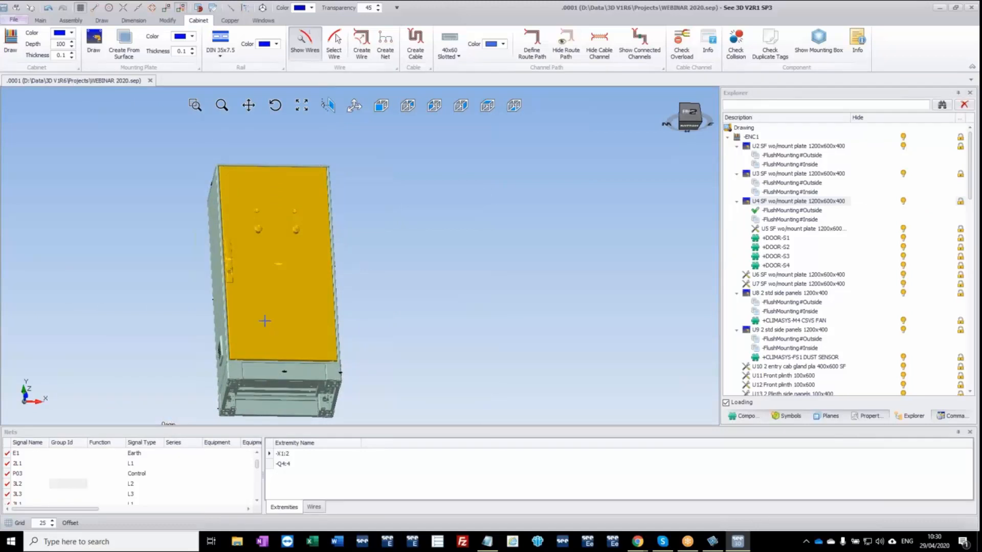
scroll(269, 295, up, 3)
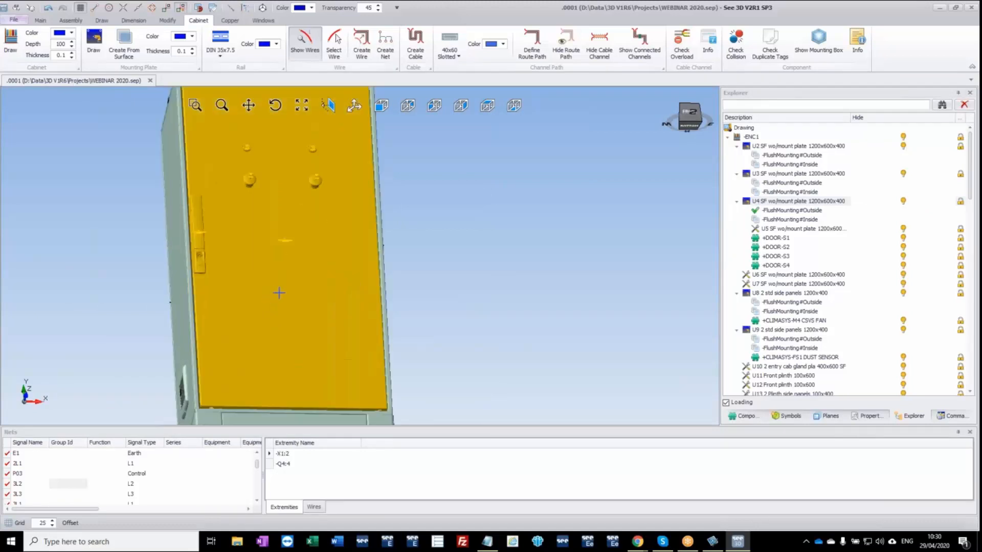
drag(252, 358, 498, 383)
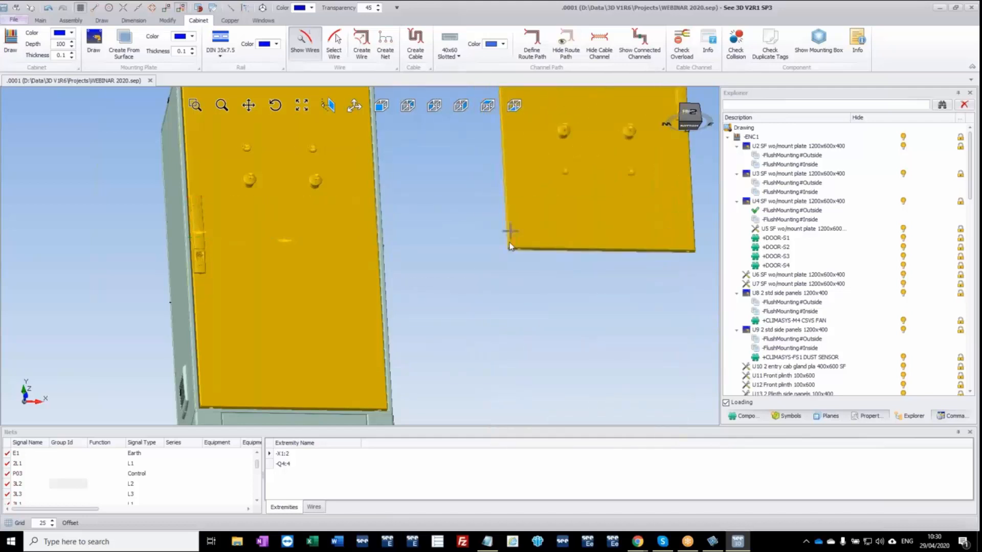
scroll(468, 266, down, 5)
click(404, 243)
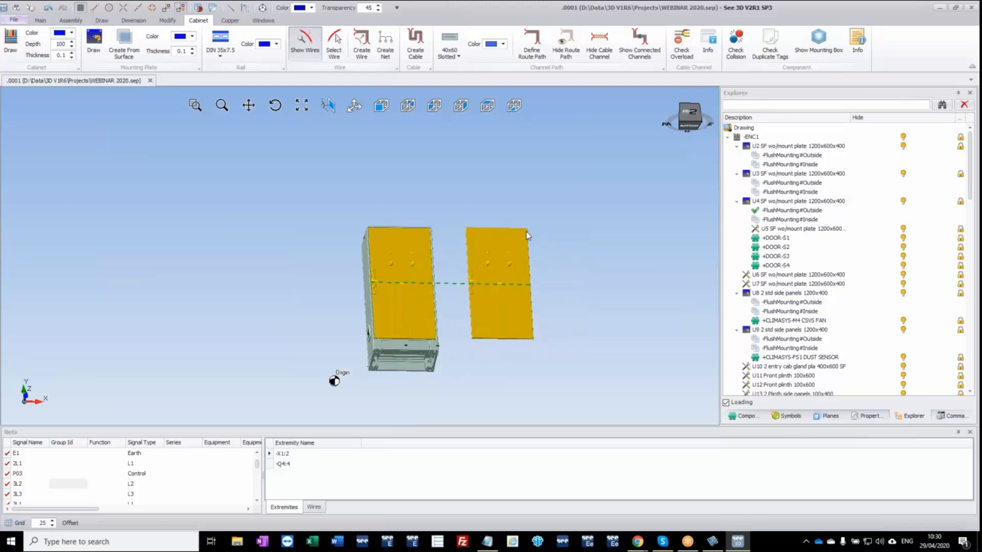
click(528, 236)
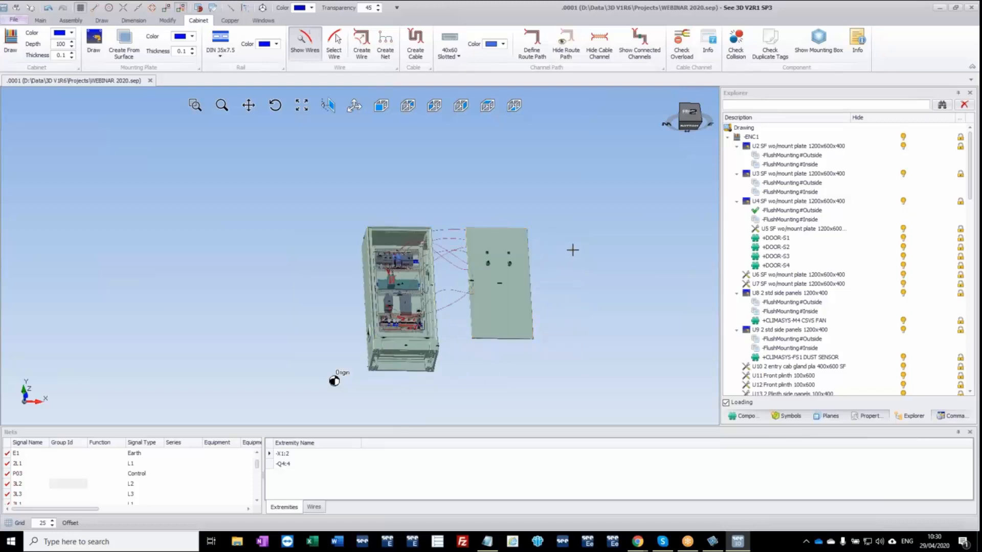
Set the door U4's FlushMounting#Inside plane as the working plane.
middle_drag(572, 250, 274, 268)
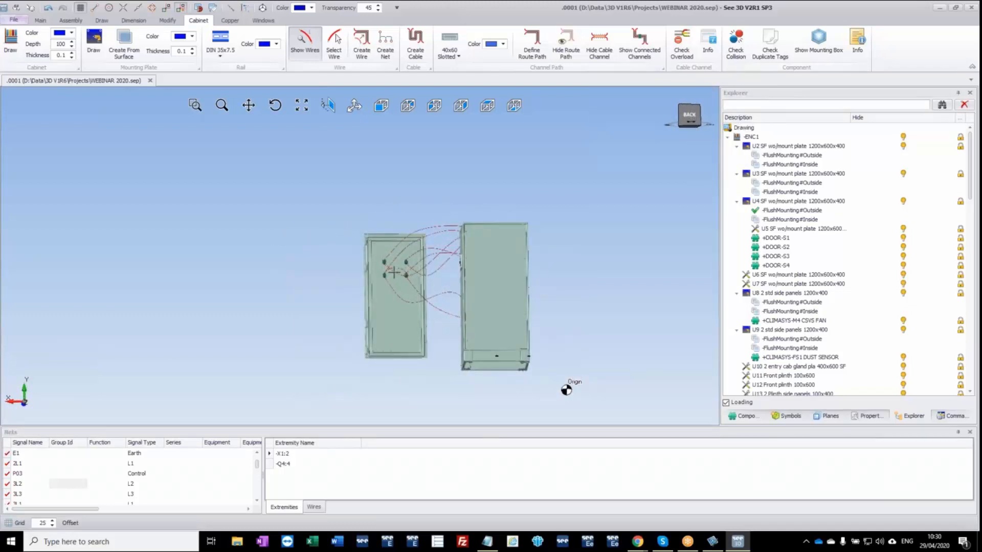
scroll(394, 272, up, 3)
click(383, 326)
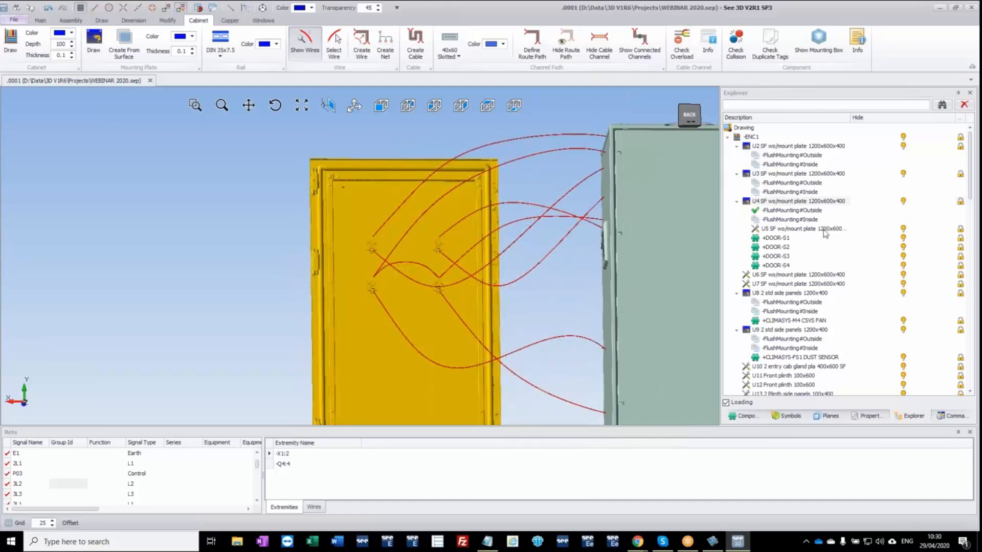
right_click(798, 221)
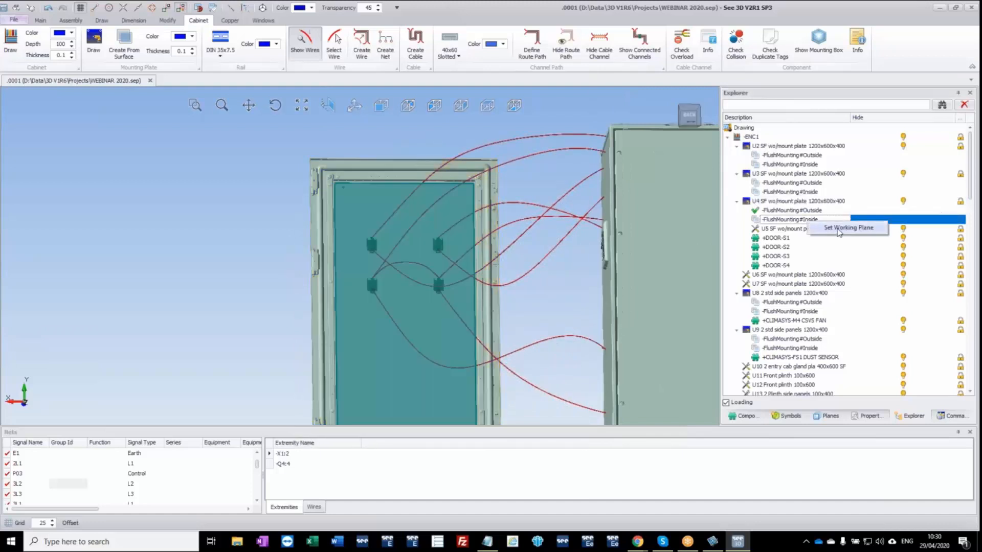
click(842, 230)
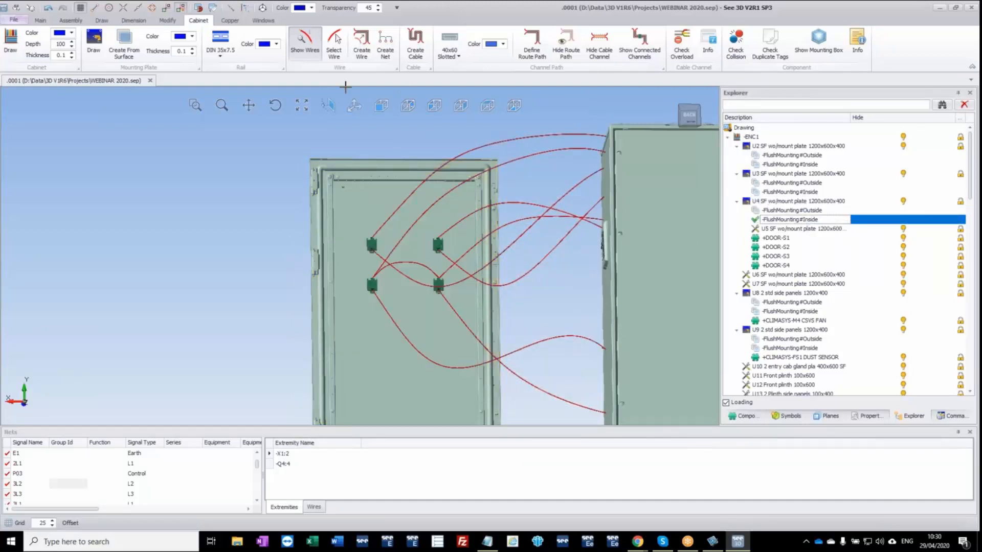
Place three equal horizontal 25x25 channels on the door's inner face: above, between and below the two rows of push-button devices.
click(449, 54)
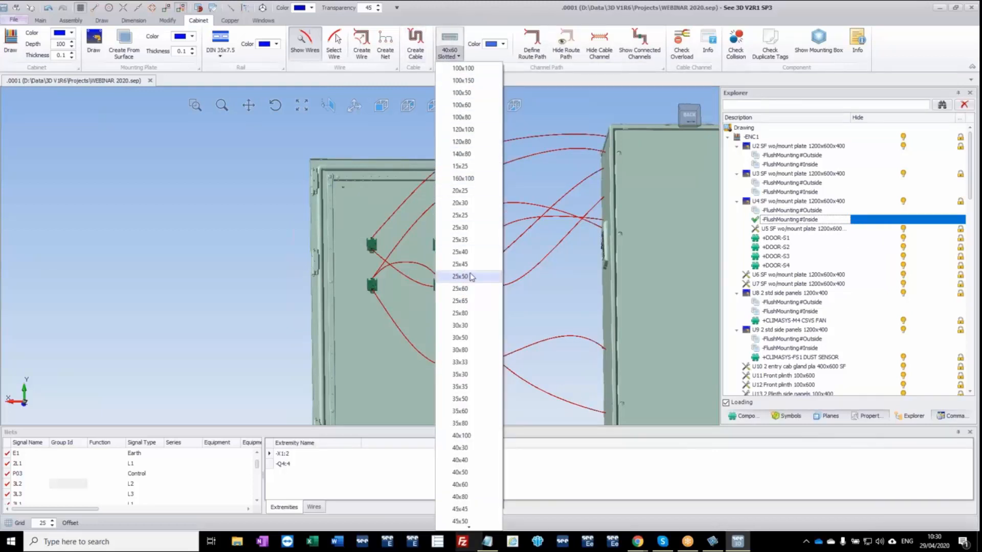
click(467, 215)
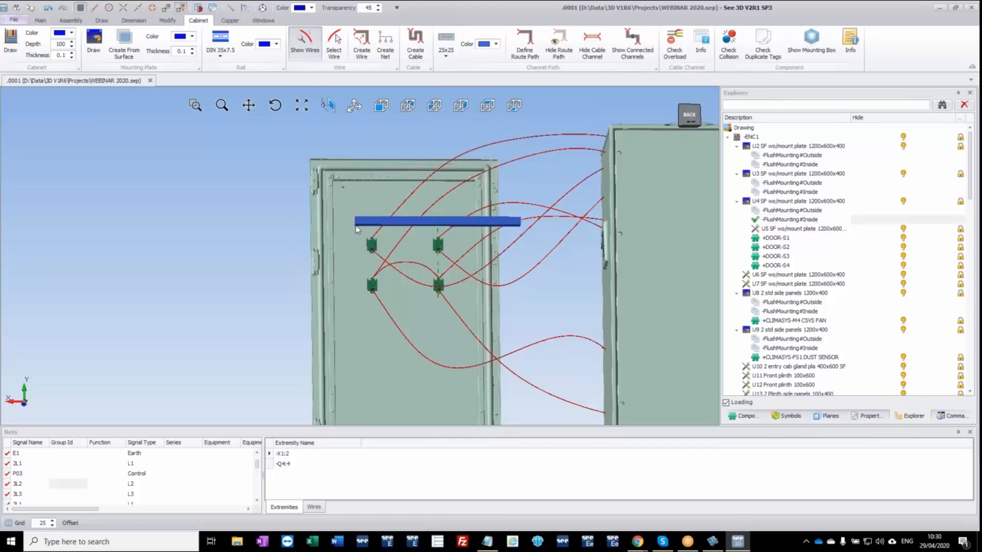
click(356, 230)
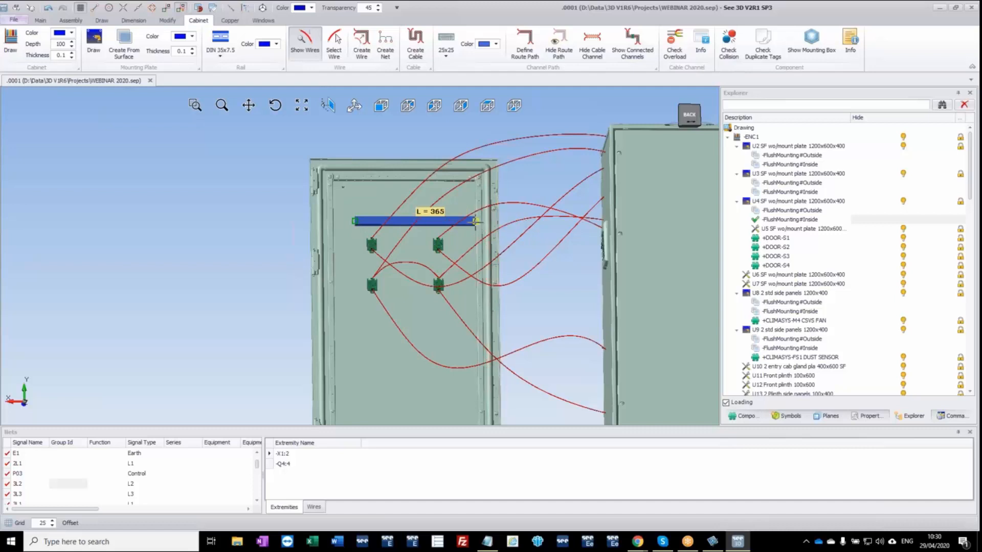
click(449, 226)
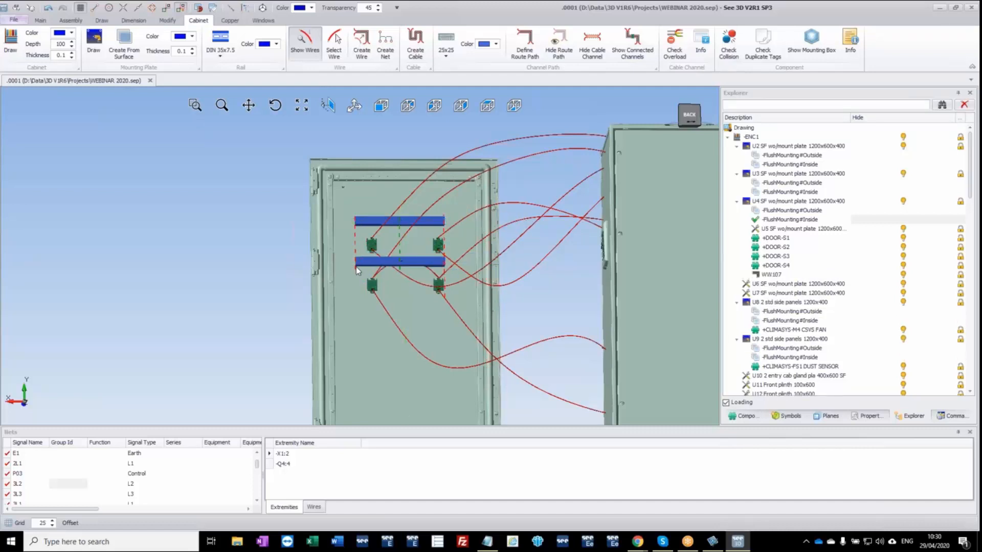
click(356, 267)
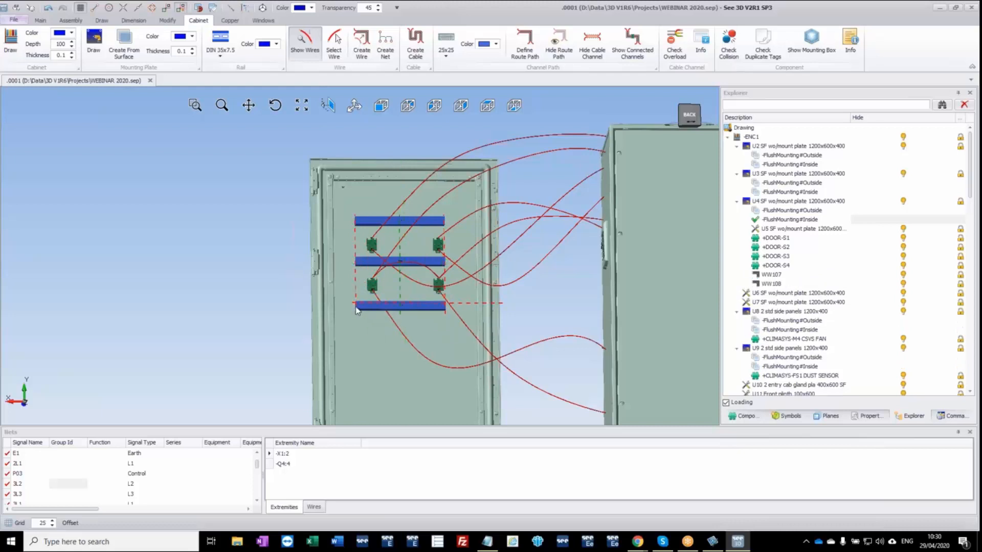
click(358, 310)
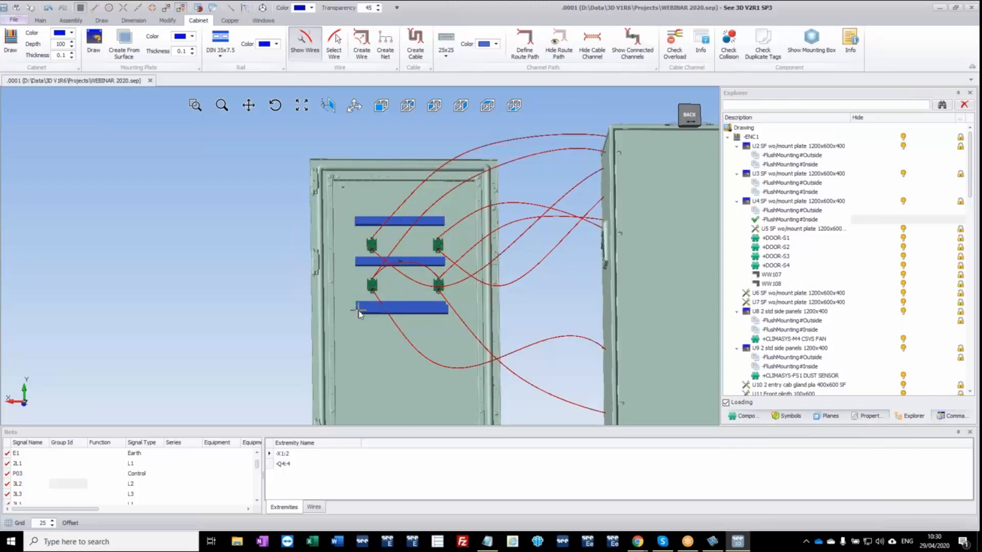
Place a vertical 25x25 channel on the door's inner face, joining the hinge-side ends of the three horizontal channels.
key(space)
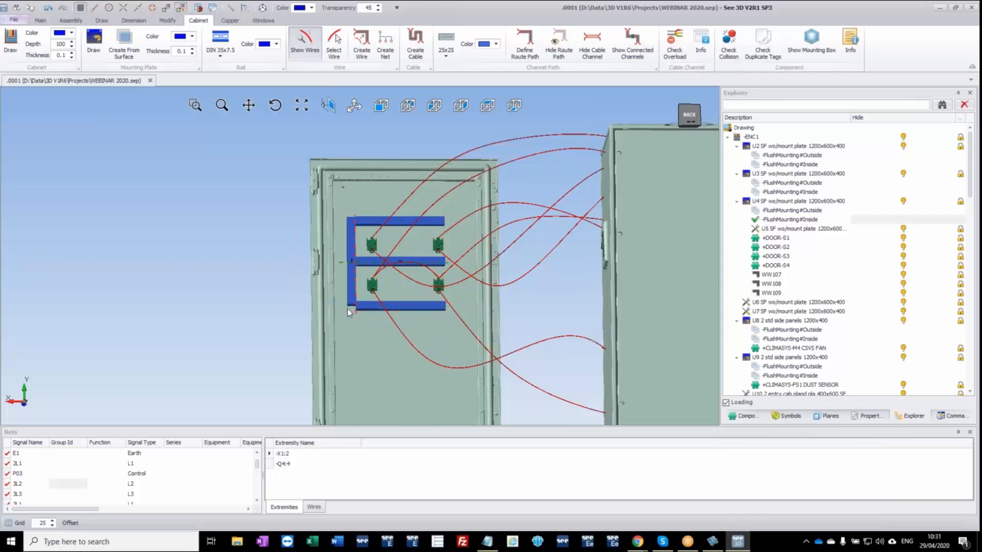
click(349, 309)
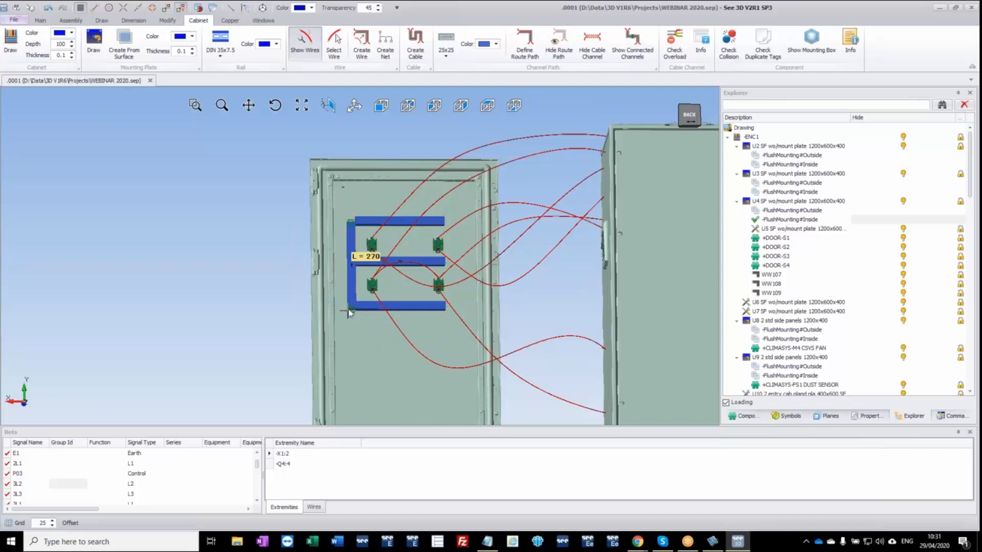
click(353, 219)
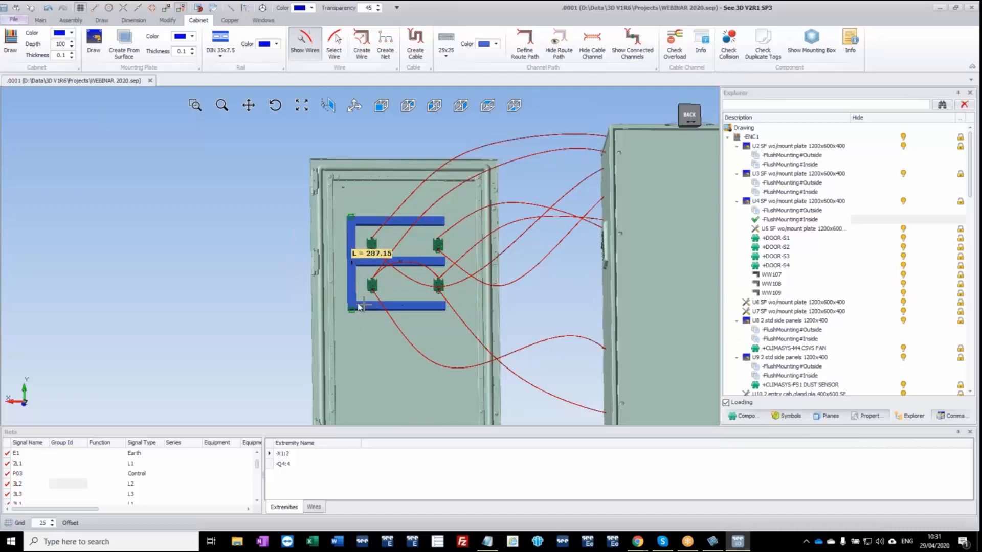
click(257, 255)
key(Escape)
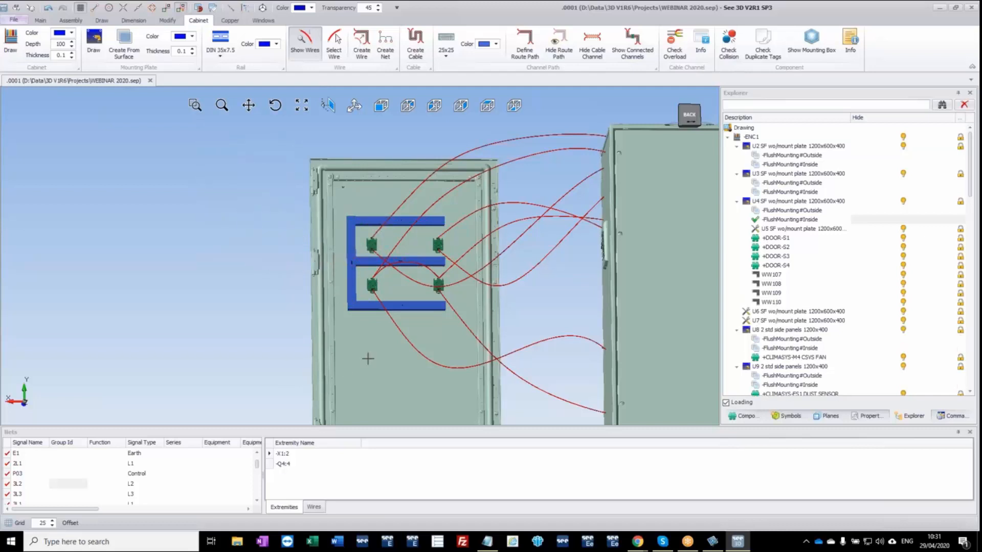
Move the door U4 back onto the front of the enclosure at its original position.
middle_drag(361, 350, 555, 287)
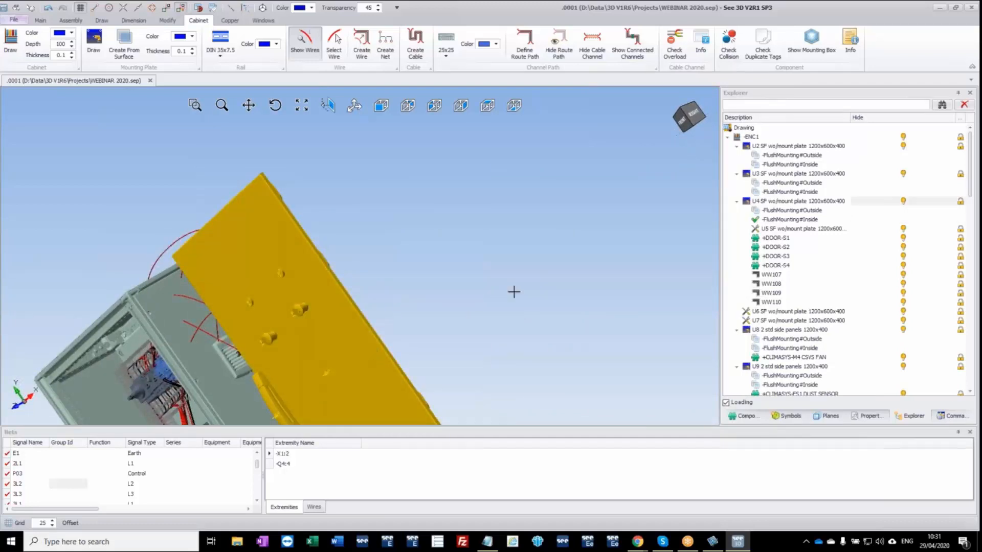
click(768, 275)
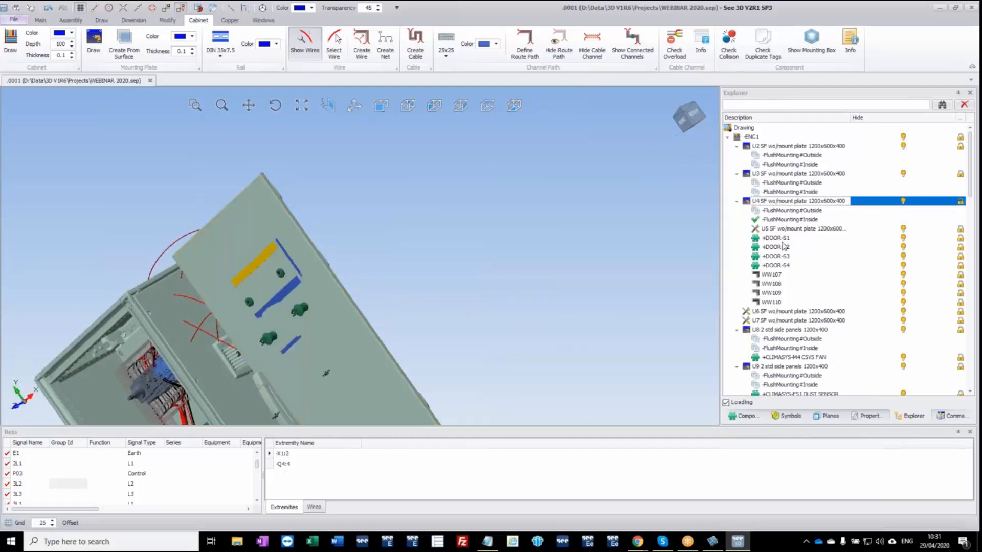
click(789, 202)
scroll(340, 302, down, 3)
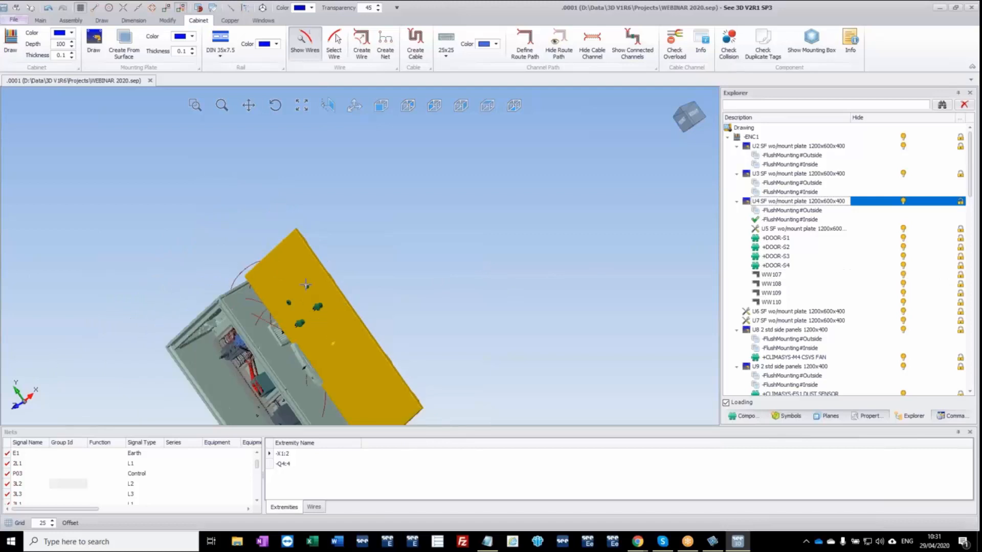
middle_drag(188, 299, 320, 269)
ctrl+middle_drag(332, 317, 299, 246)
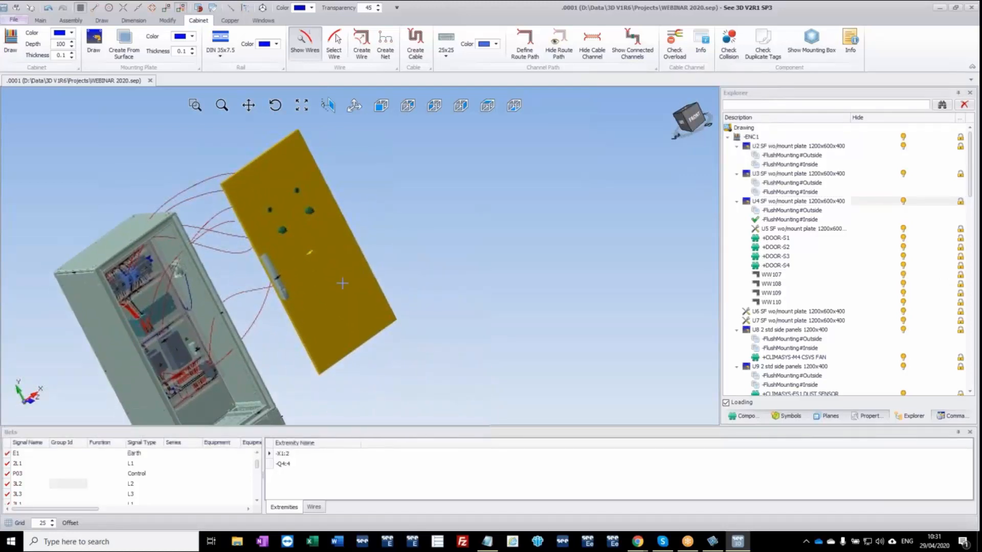
click(381, 106)
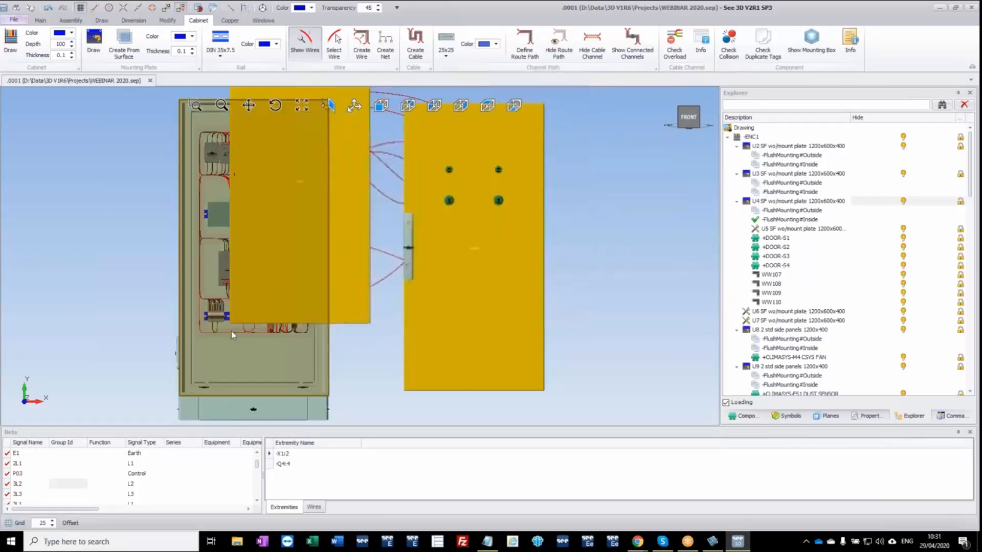
scroll(221, 367, down, 3)
drag(252, 328, 434, 219)
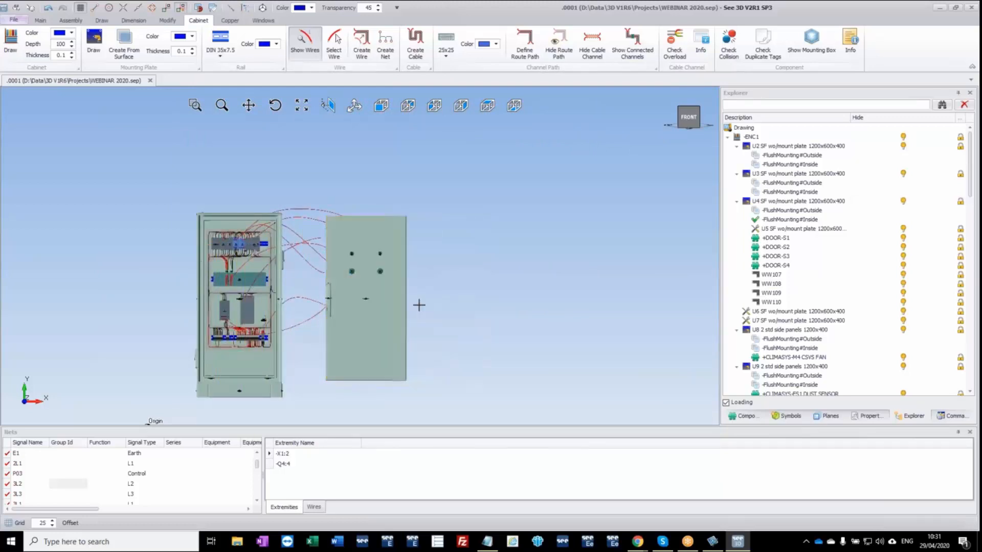
click(389, 328)
right_click(393, 314)
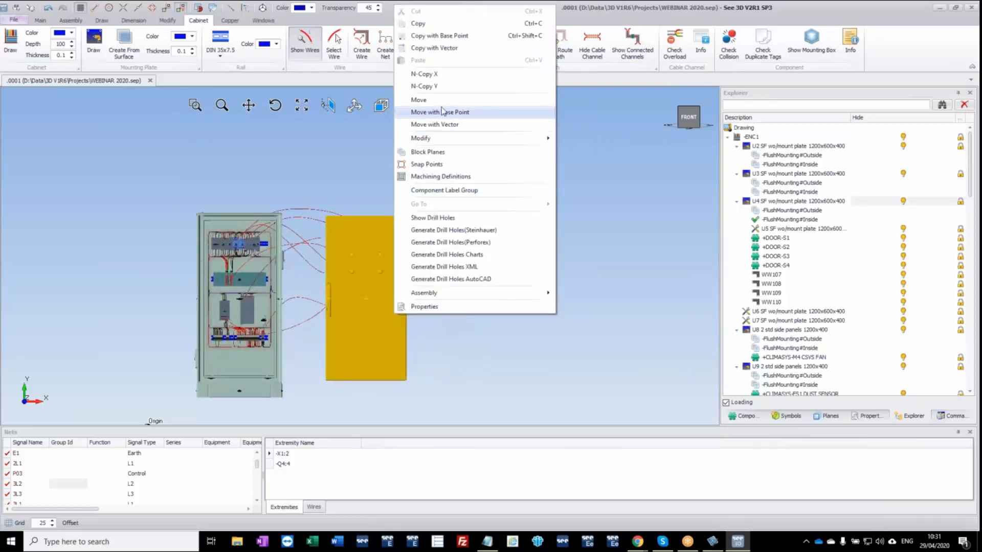
click(425, 100)
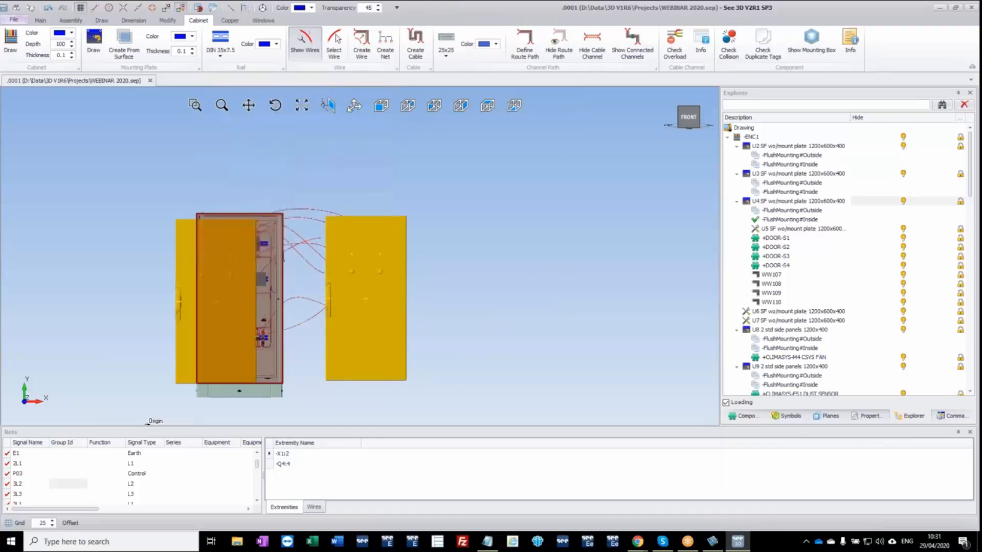
click(258, 233)
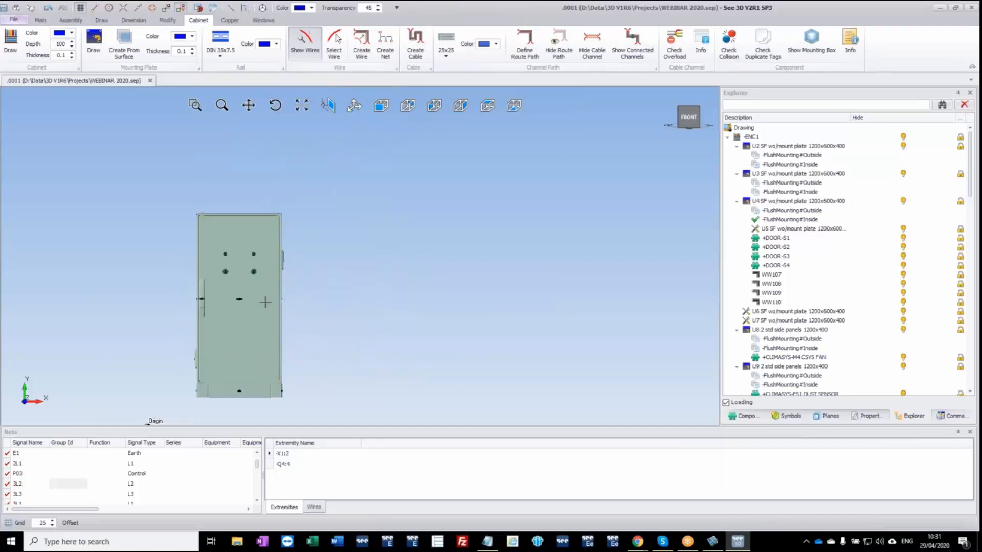
Hide the front door U4 panel, leaving its push-button devices and channels shown.
middle_drag(256, 327, 270, 301)
scroll(257, 281, up, 3)
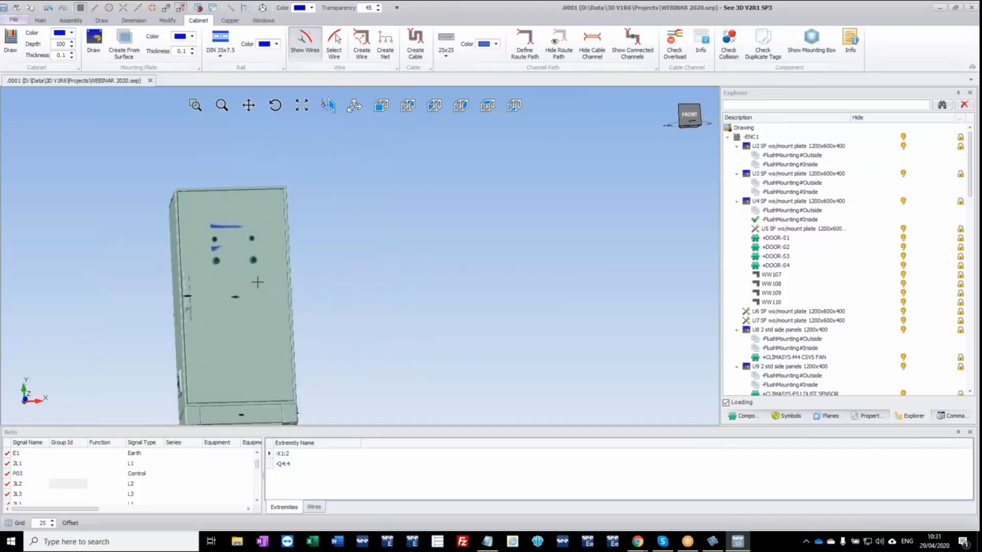
click(265, 340)
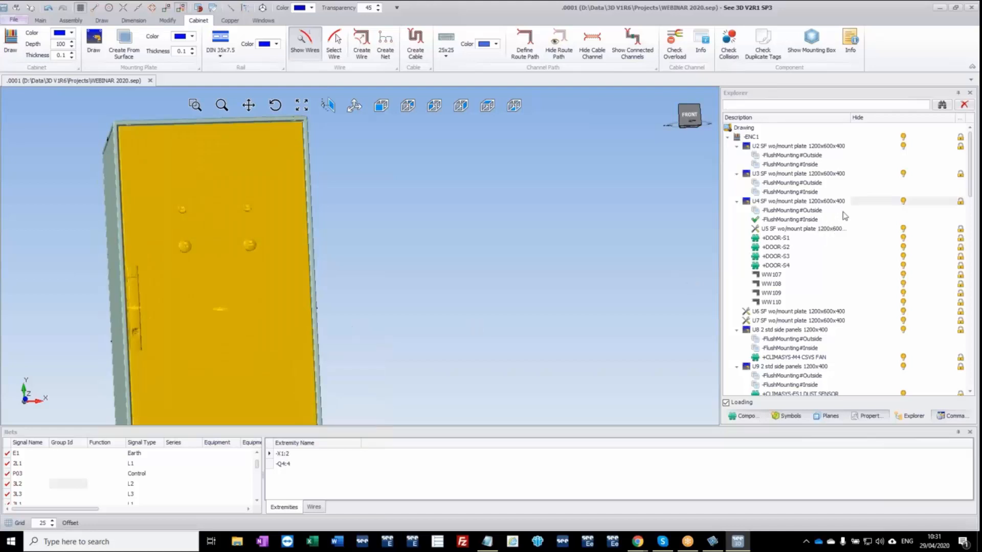
click(903, 201)
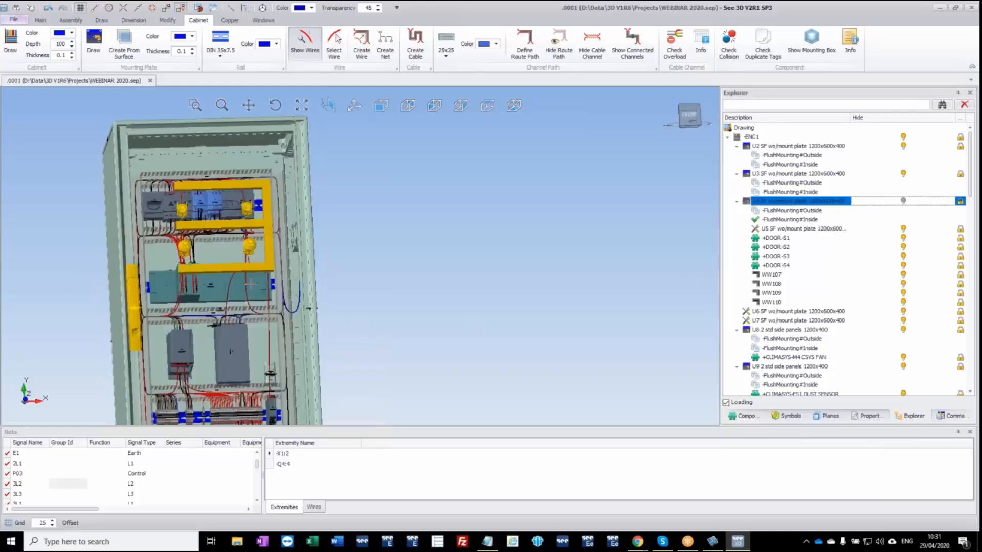
scroll(250, 284, up, 2)
click(497, 256)
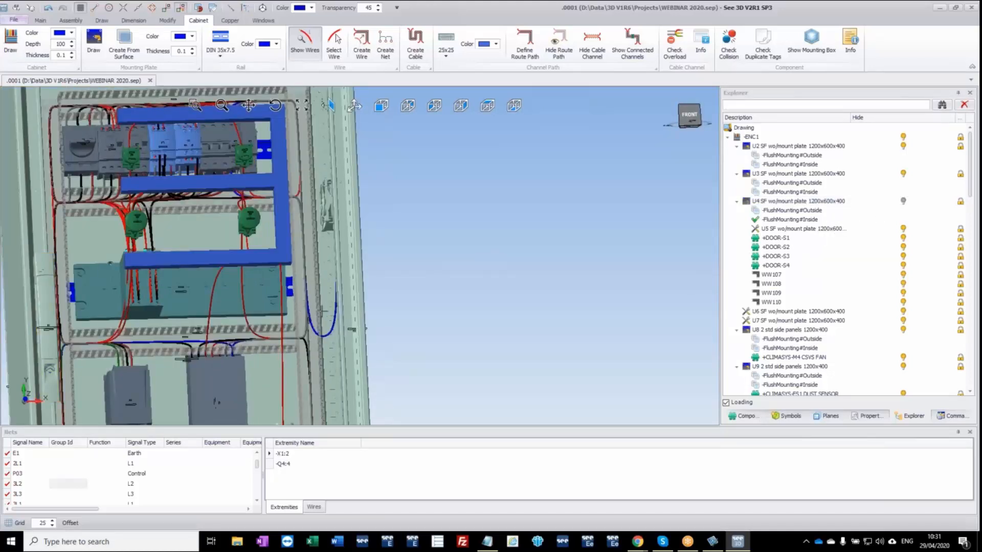
mouse_move(324, 311)
middle_down()
mouse_move(306, 322)
mouse_move(327, 321)
middle_up()
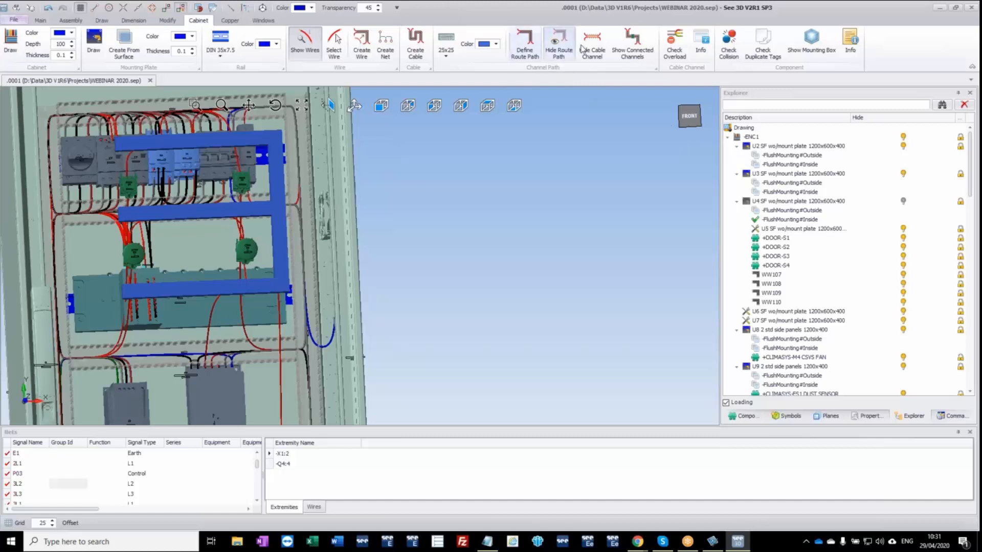
Start a route path where the upper horizontal channel on the mounting plate meets the hinge-side vertical channel.
click(534, 49)
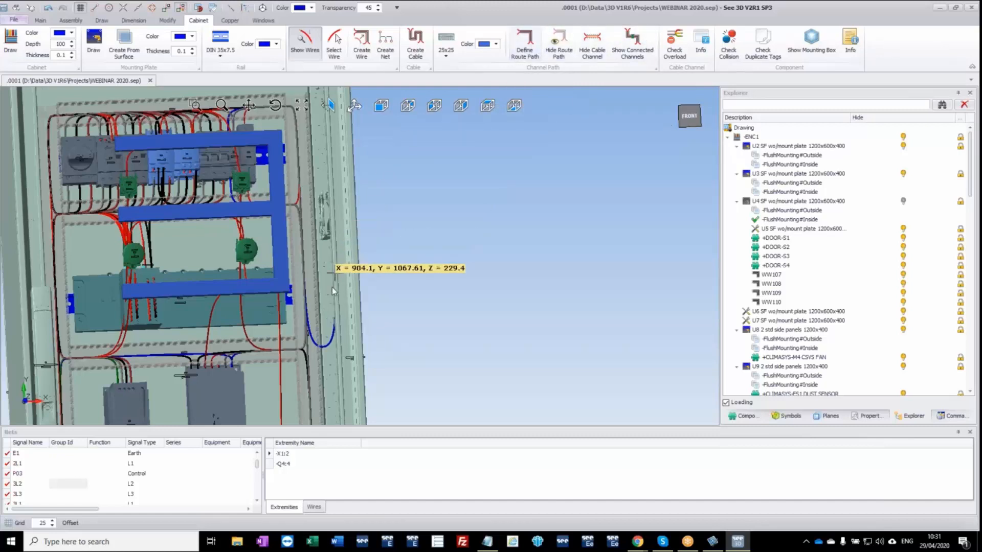
mouse_move(313, 210)
middle_down()
mouse_move(312, 228)
mouse_move(306, 220)
middle_up()
scroll(306, 220, up, 3)
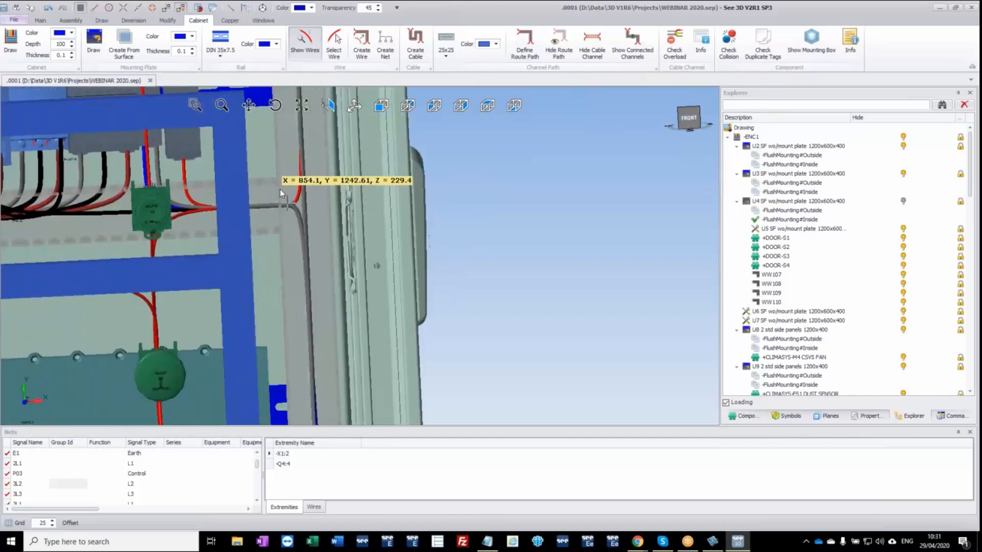
mouse_move(285, 171)
middle_down()
mouse_move(300, 174)
mouse_move(281, 175)
middle_up()
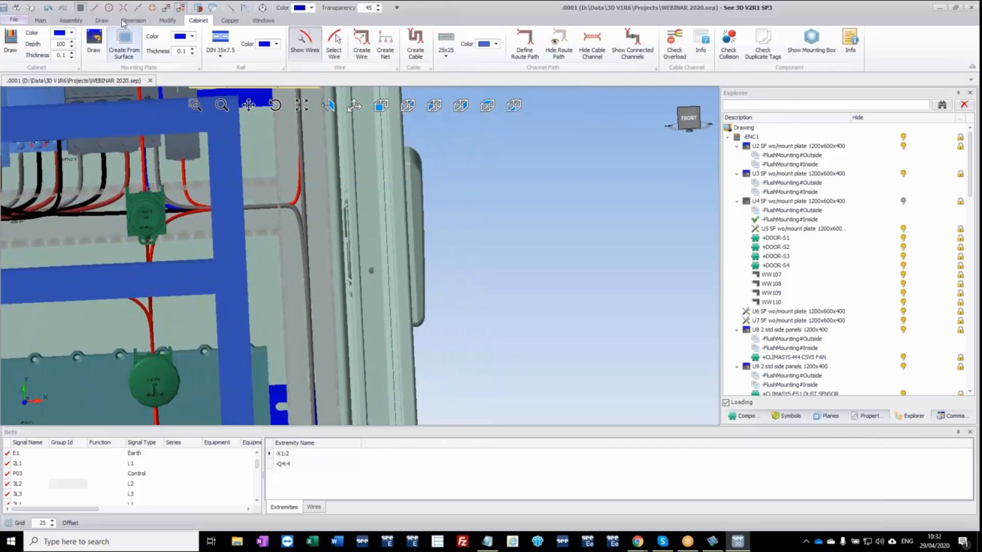
click(230, 8)
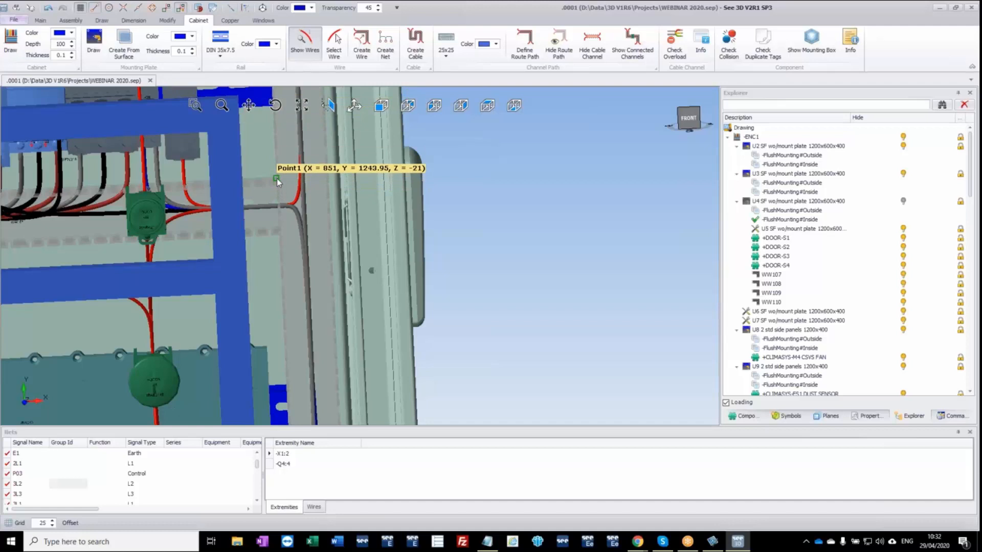
middle_drag(277, 184, 277, 189)
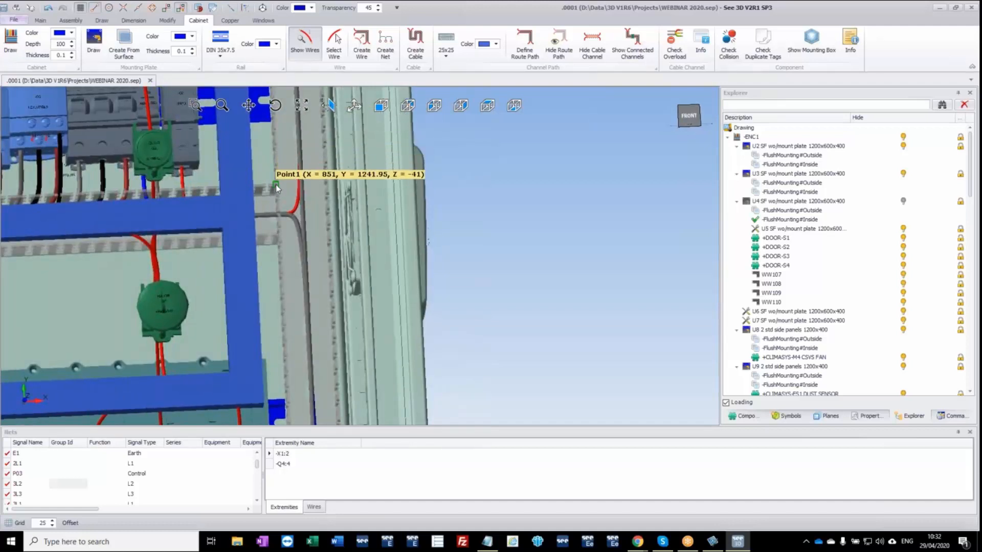
click(277, 244)
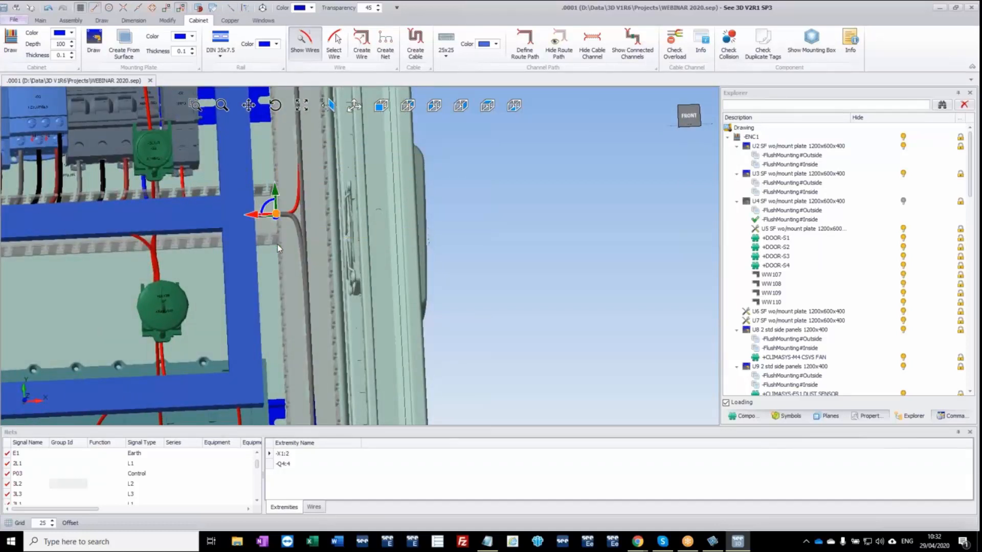
Extend the route path sideways toward the enclosure's hinge-side wall and forward to just behind the door plane.
middle_drag(287, 241, 334, 227)
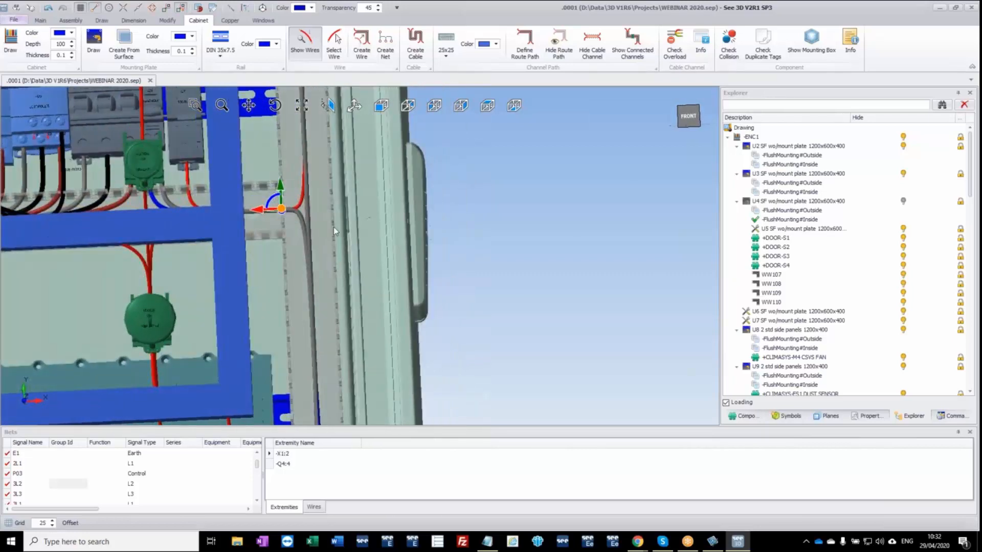
click(381, 106)
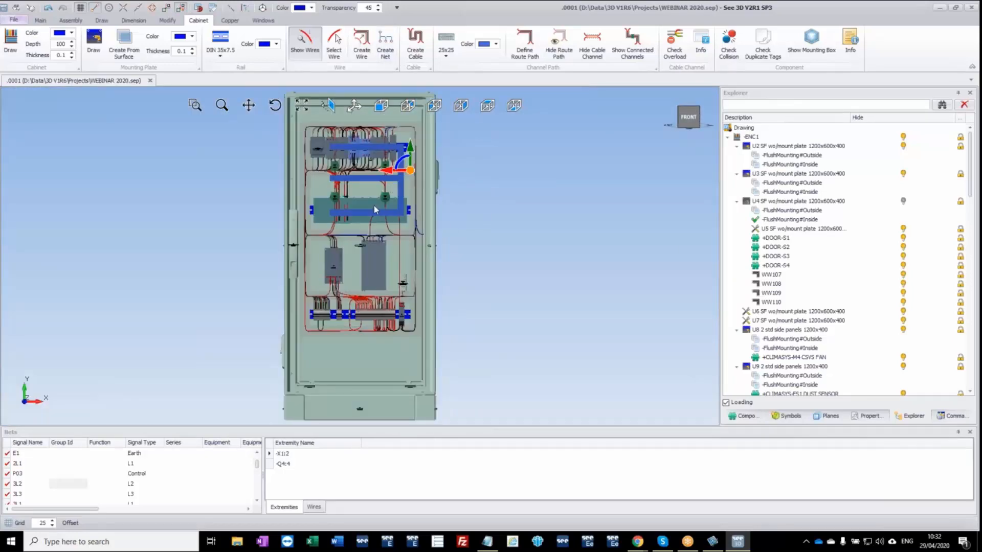
scroll(400, 174, up, 4)
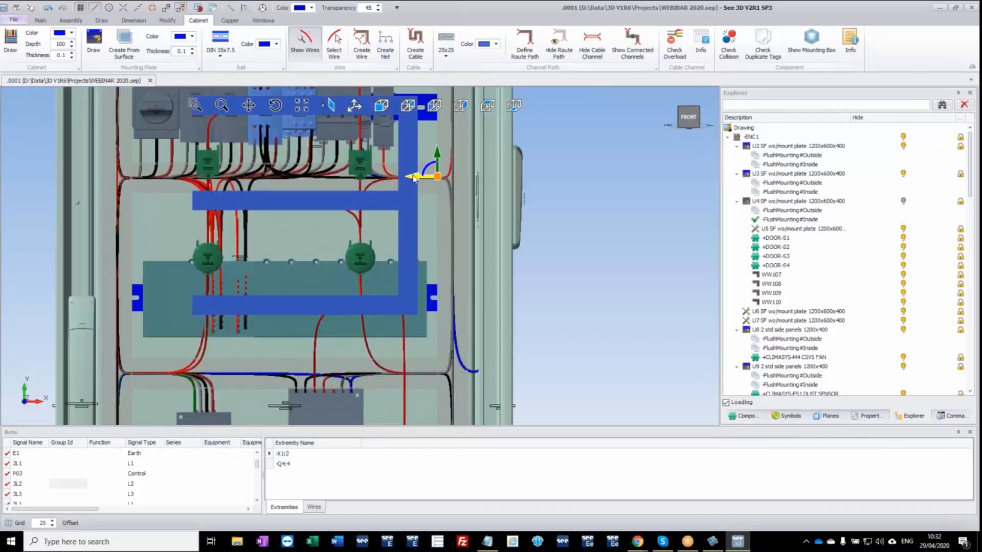
drag(414, 177, 465, 182)
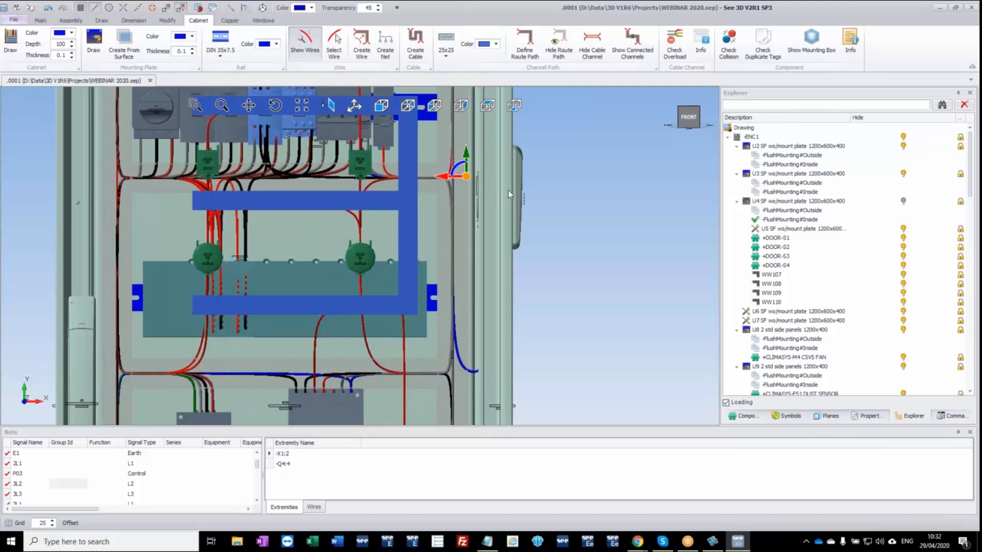
click(461, 105)
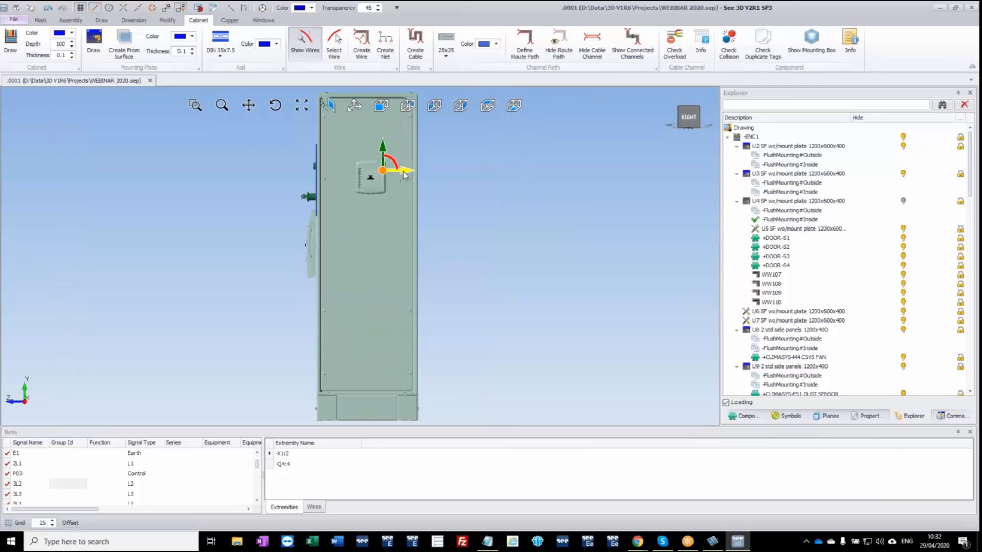
drag(380, 174, 338, 173)
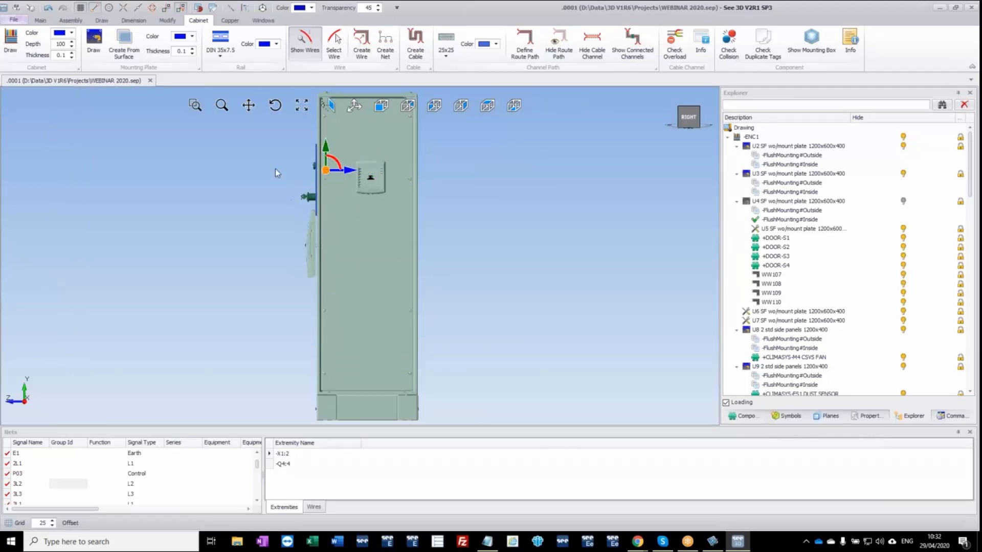
Finish the route path at the snap point where the door's middle horizontal channel meets its vertical channel.
middle_drag(276, 168, 448, 219)
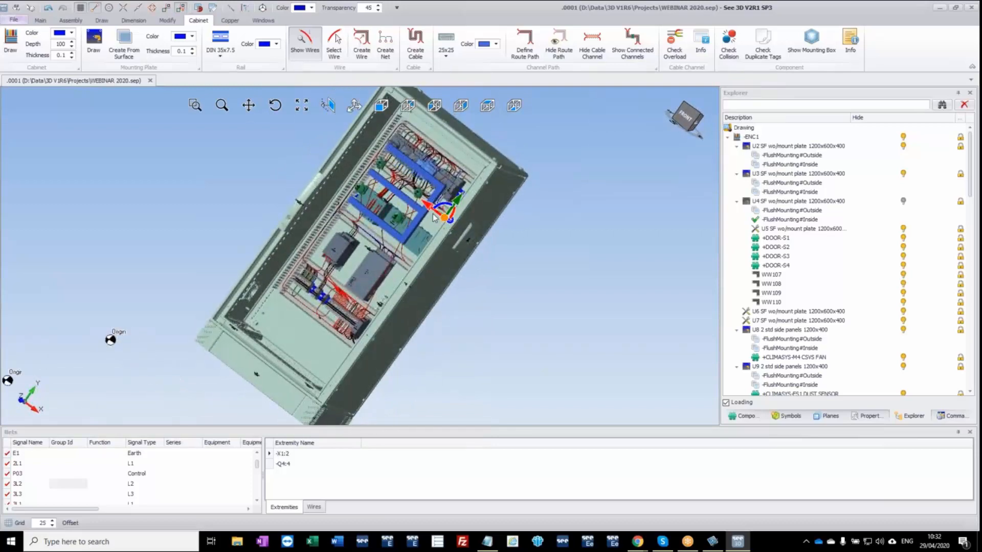
scroll(449, 219, up, 5)
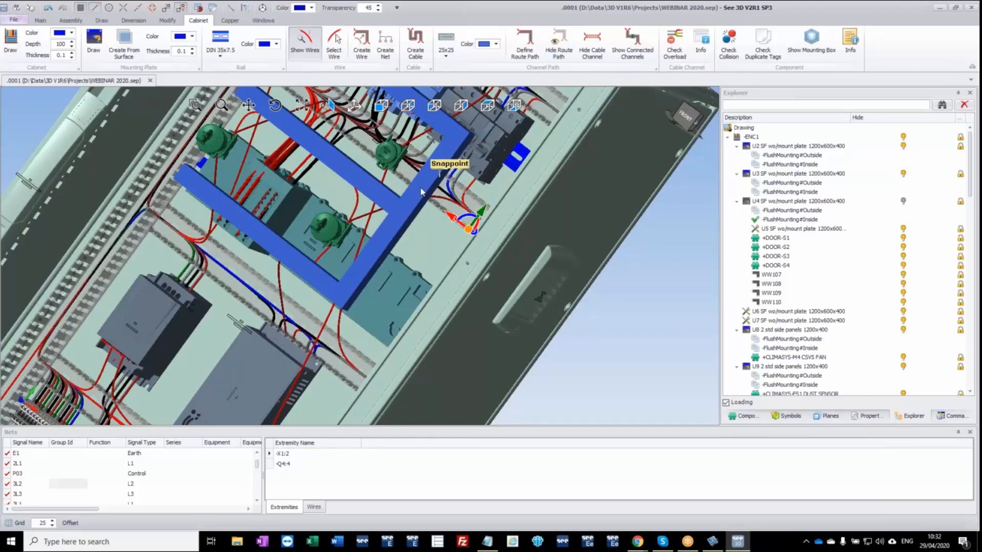
click(399, 201)
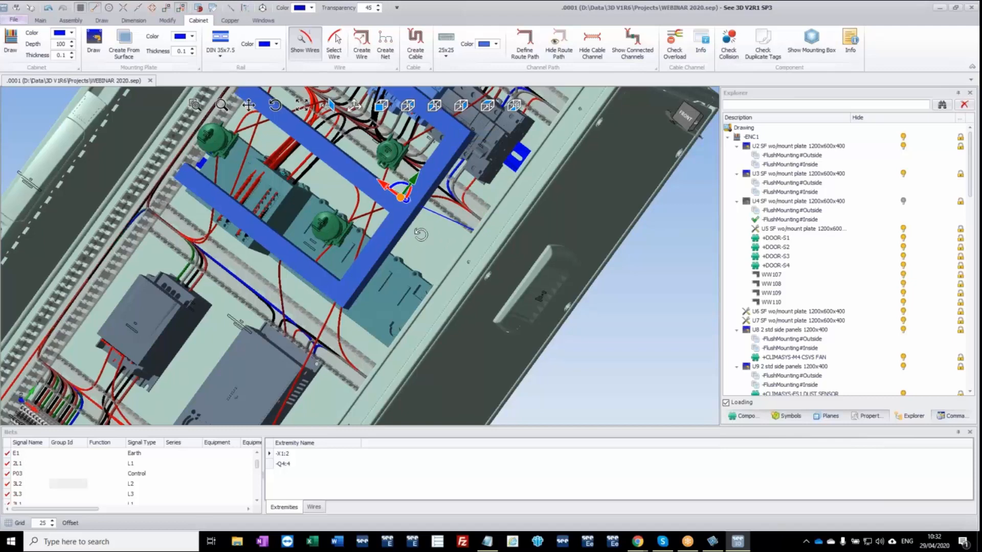
middle_drag(420, 239, 490, 222)
middle_drag(545, 246, 445, 193)
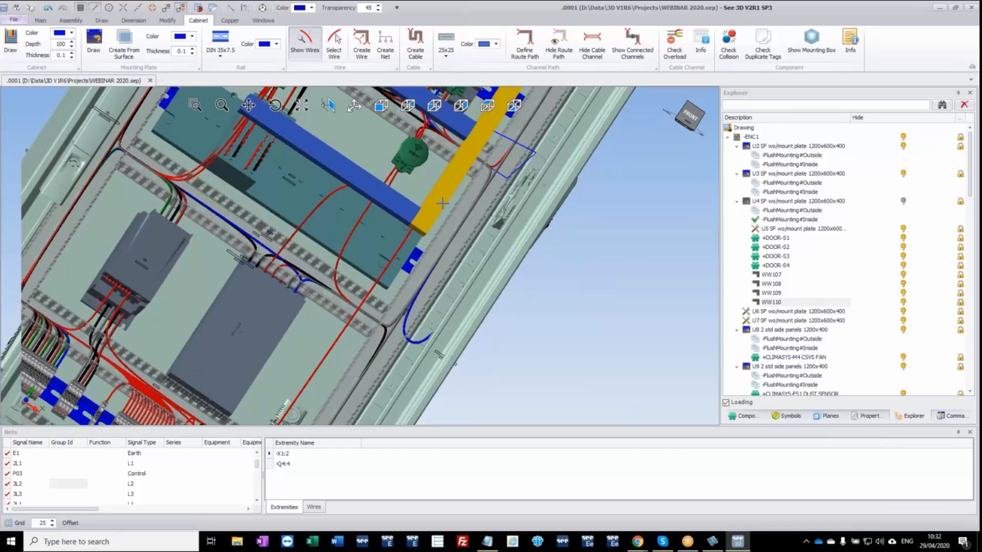
Show the channels connected to the door's vertical channel WW110 and check the link to the mounting plate channels.
scroll(443, 197, down, 5)
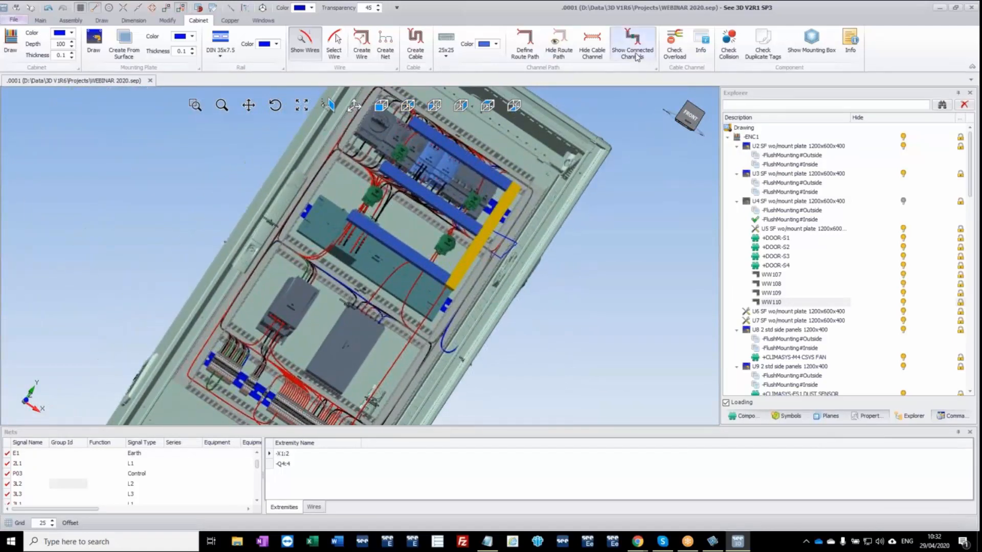
click(637, 56)
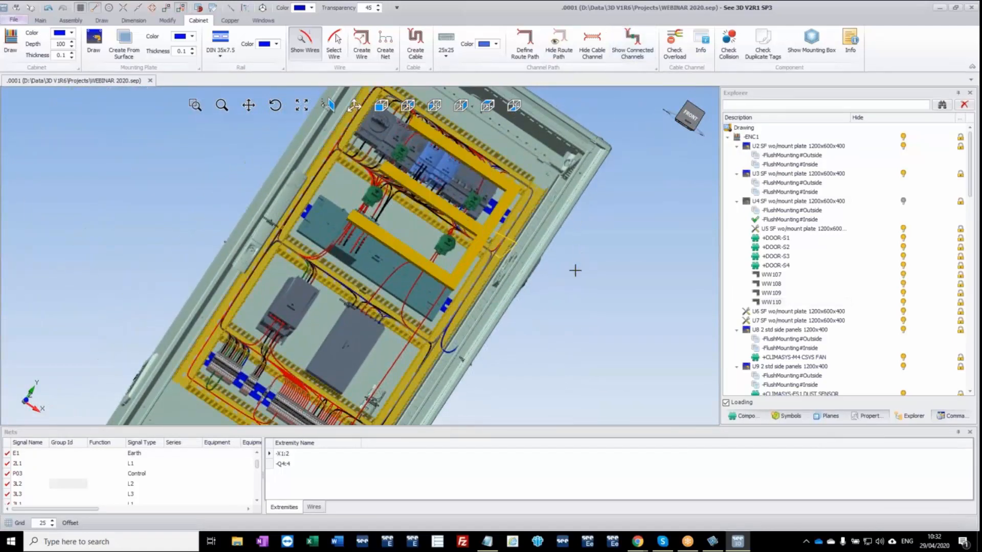
middle_drag(594, 337, 583, 254)
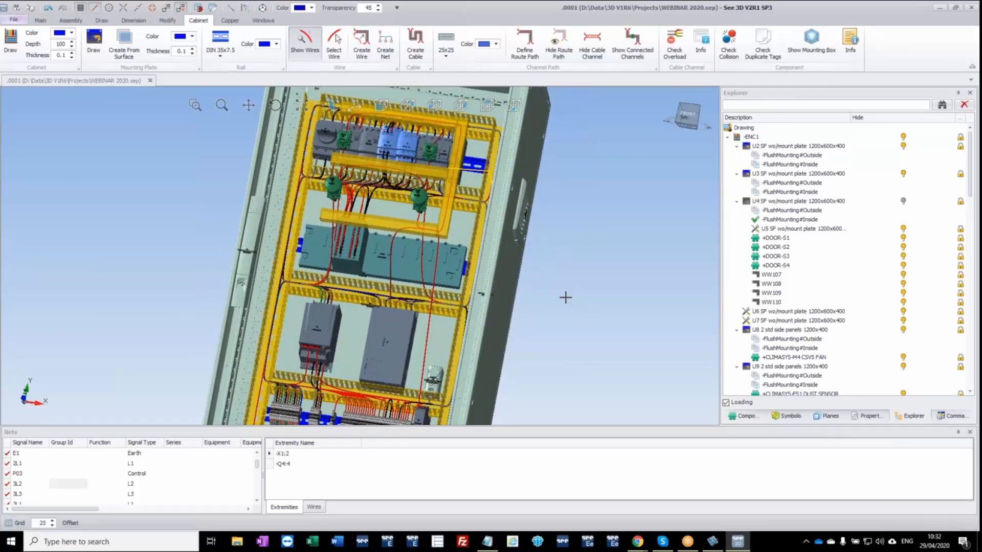
middle_drag(565, 294, 599, 274)
key(Escape)
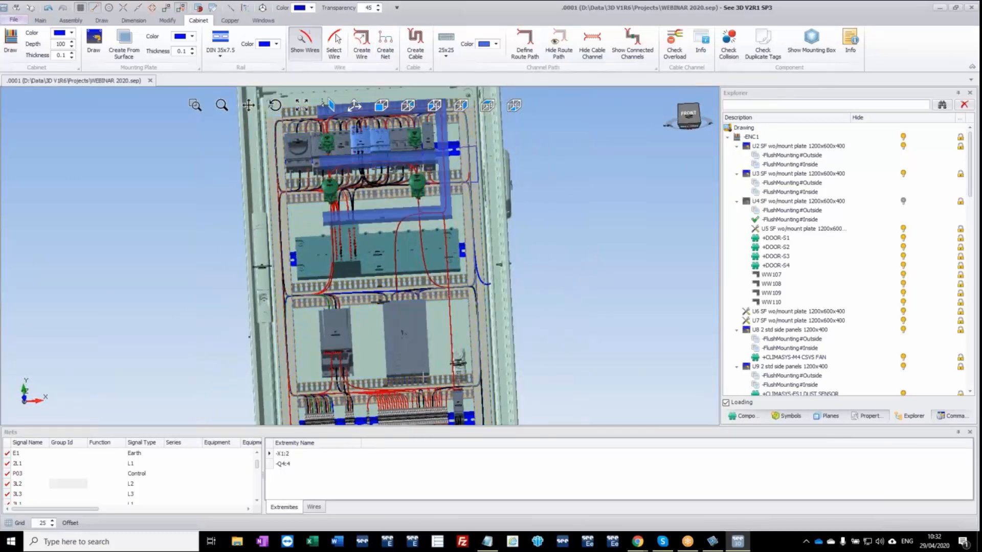
Re-route all nets, continuing past the visibility warning, and inspect the wires entering the component on the middle rail.
right_click(82, 476)
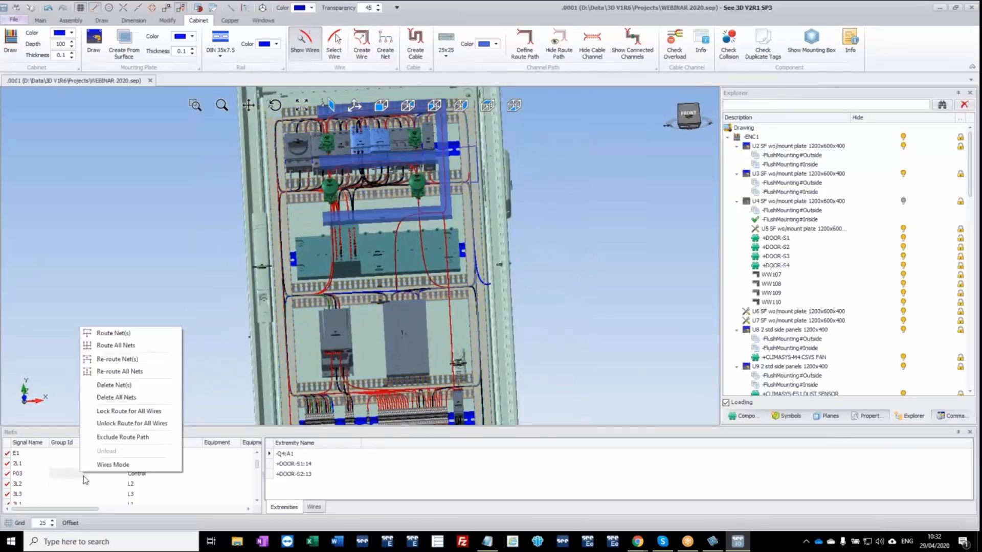
click(138, 373)
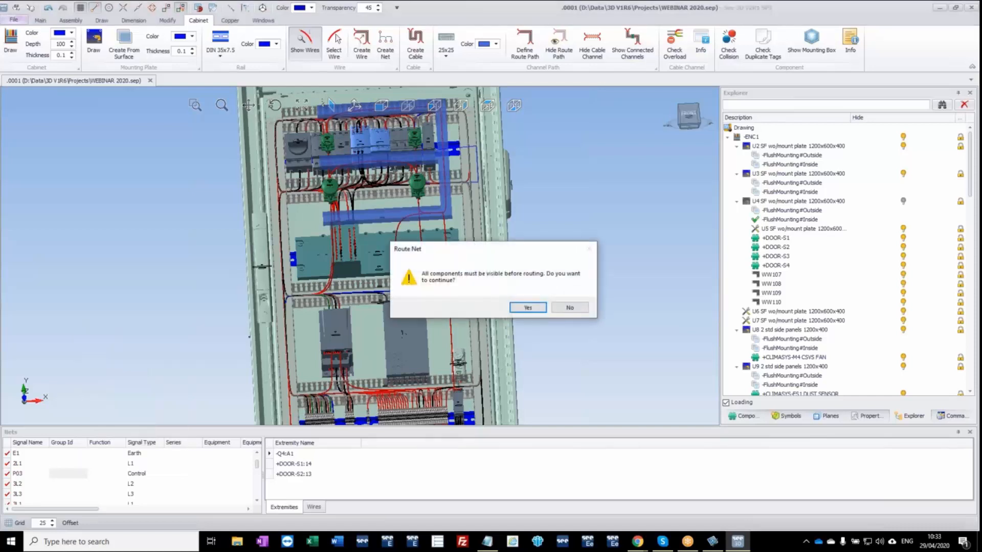
click(529, 308)
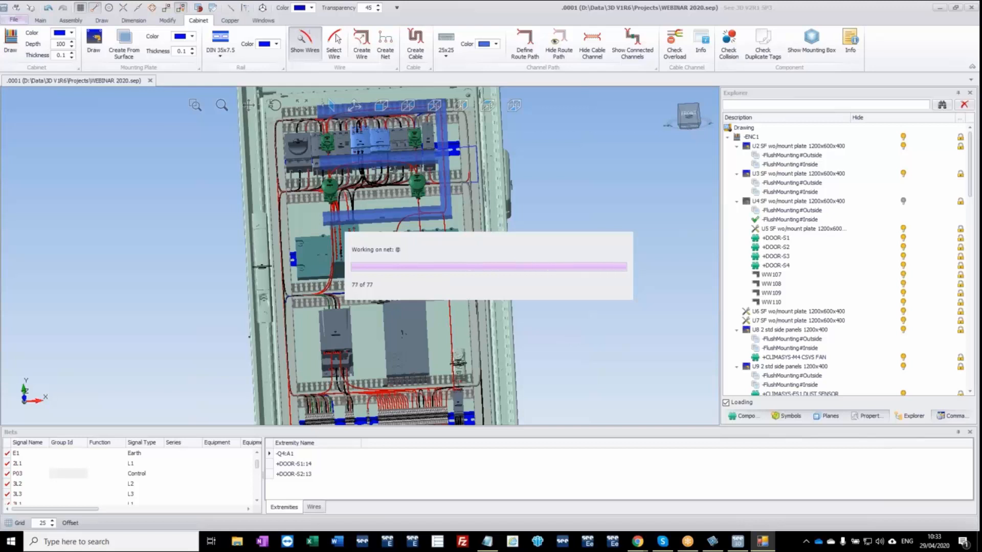
middle_drag(469, 335, 434, 256)
scroll(307, 243, up, 4)
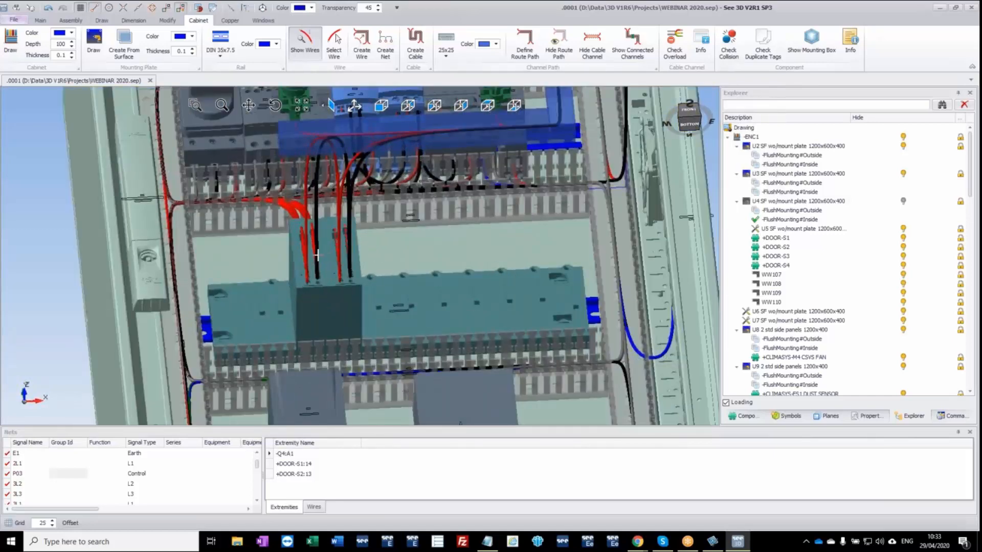
middle_drag(317, 255, 343, 273)
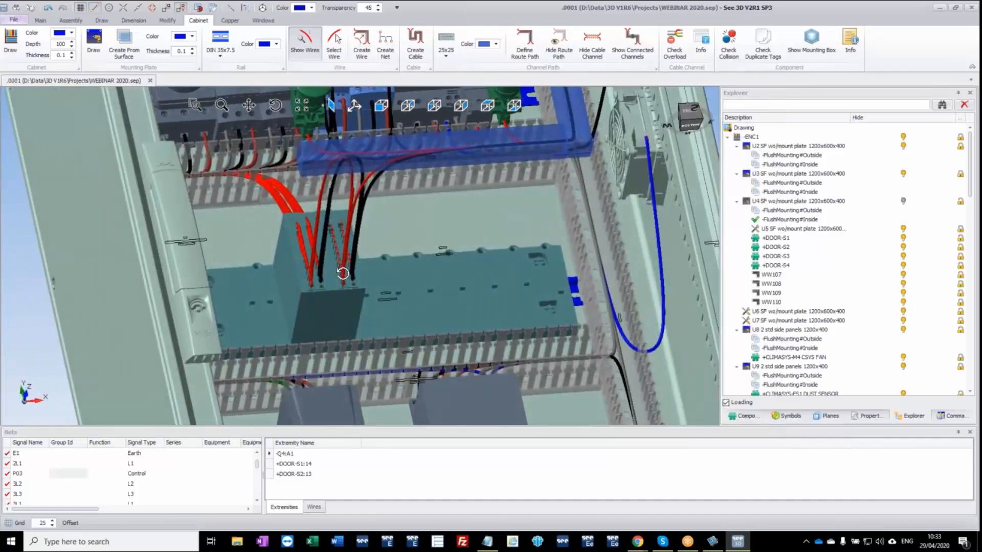
Set the preferred angle for route paths to 60 in the wire settings.
click(397, 69)
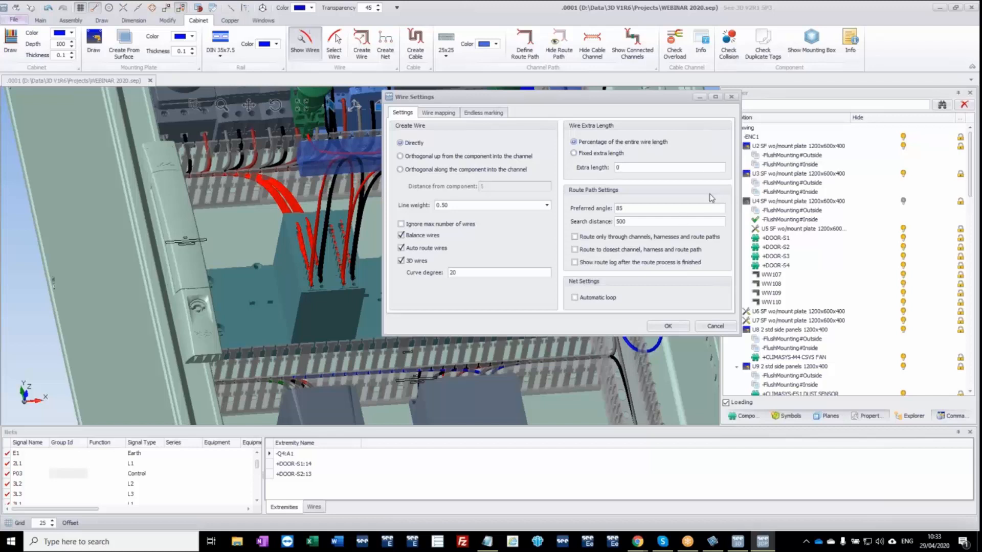
key(Tab)
click(638, 221)
click(636, 207)
drag(656, 208, 572, 209)
text(60)
click(675, 326)
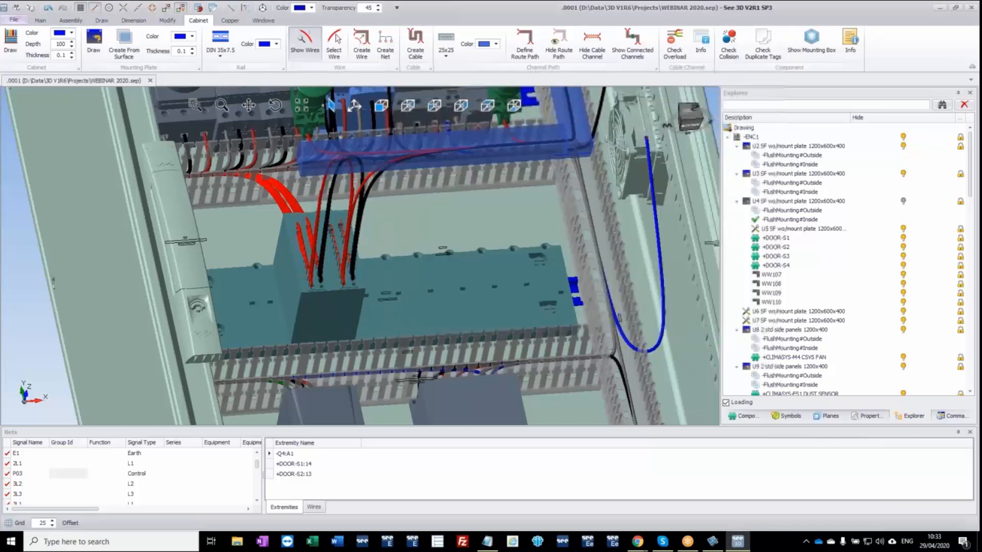
Re-route all nets with the new preferred angle and inspect the wires at the middle rail's component.
right_click(91, 469)
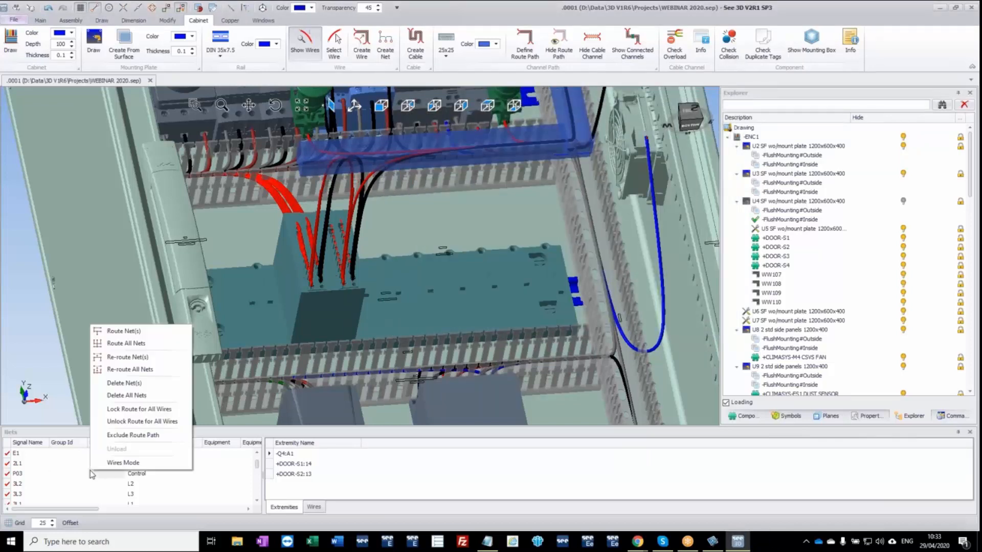
click(131, 371)
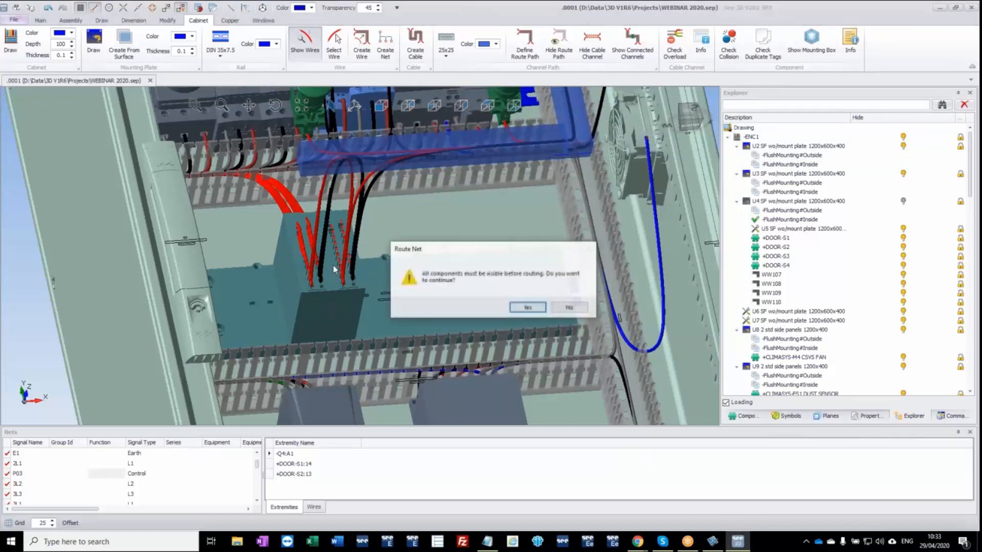
click(526, 307)
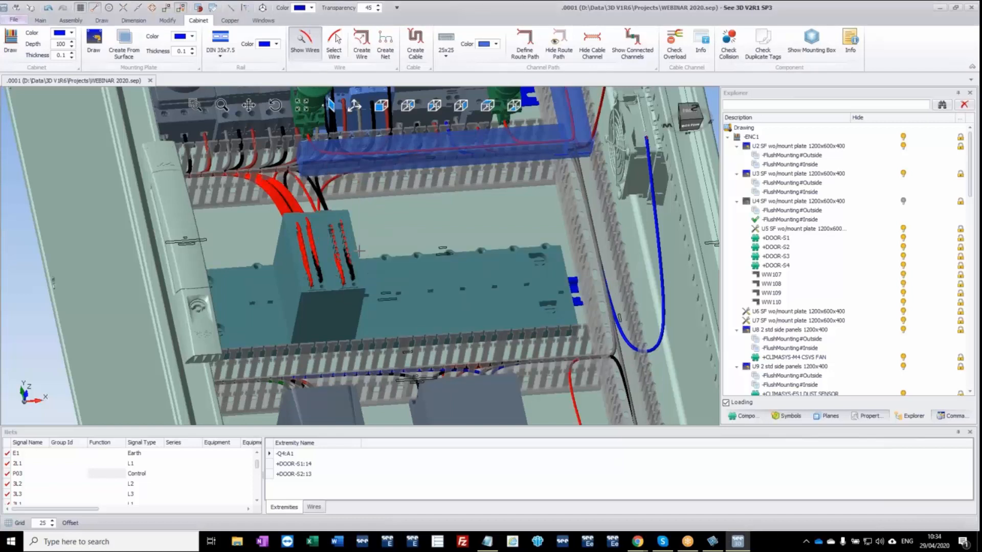
middle_drag(363, 254, 263, 309)
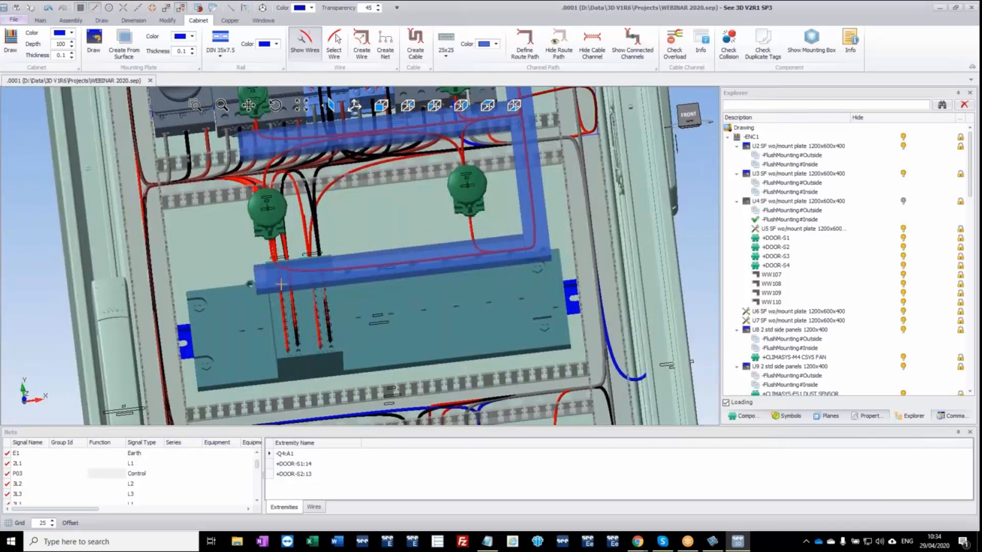
middle_drag(307, 316, 348, 263)
Select a wire on the route path between the door and mounting plate channels and examine its course to the door buttons.
middle_drag(560, 233, 473, 304)
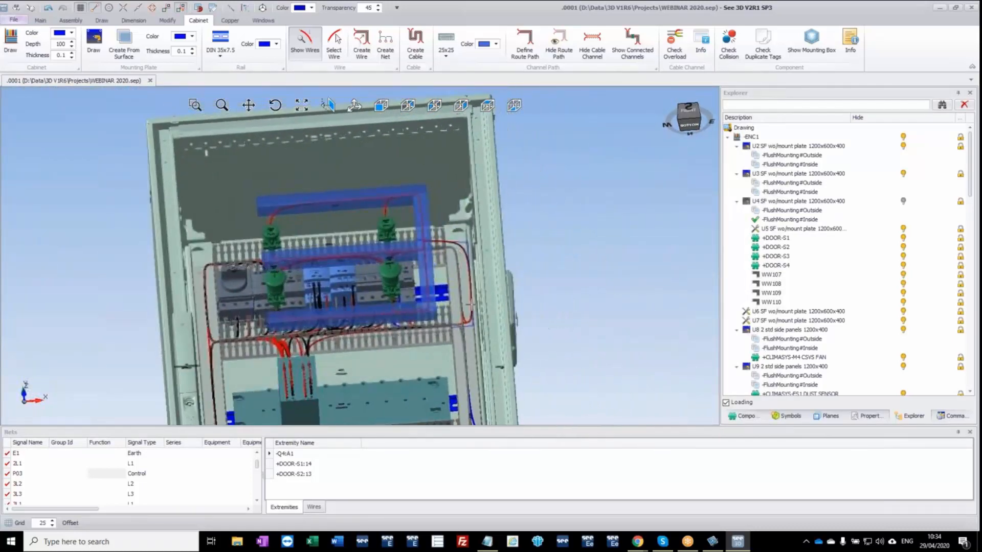
click(389, 276)
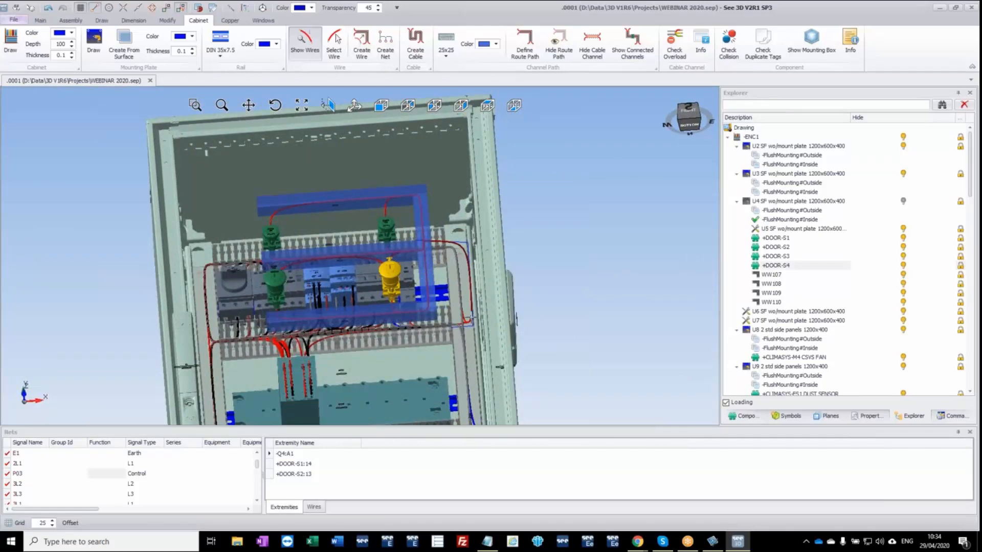
scroll(470, 317, up, 5)
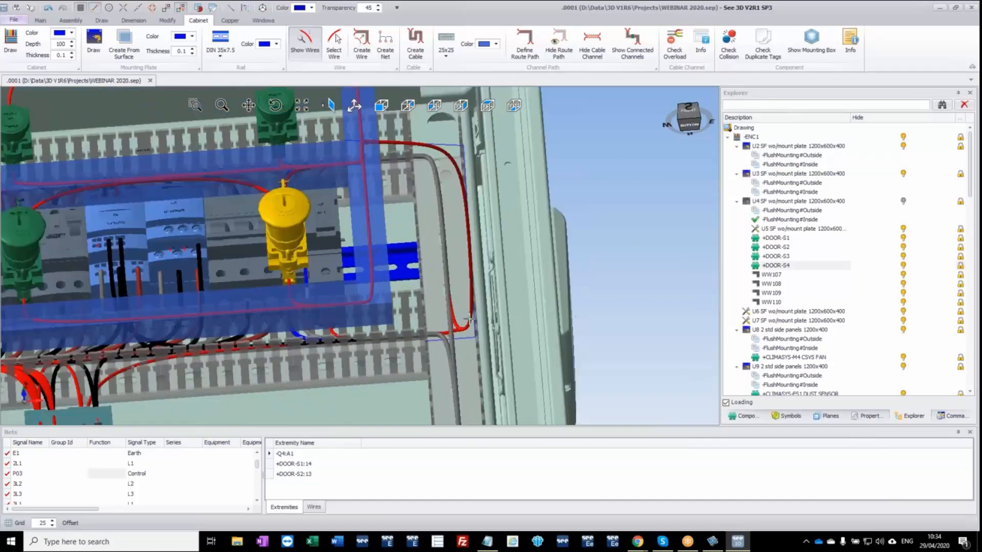
click(470, 318)
scroll(375, 267, down, 6)
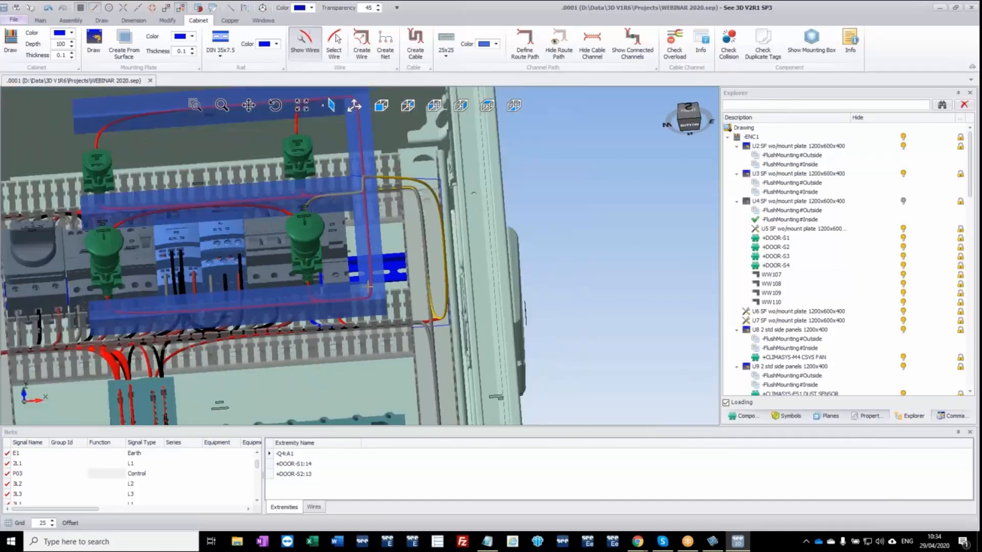
middle_drag(376, 302, 421, 302)
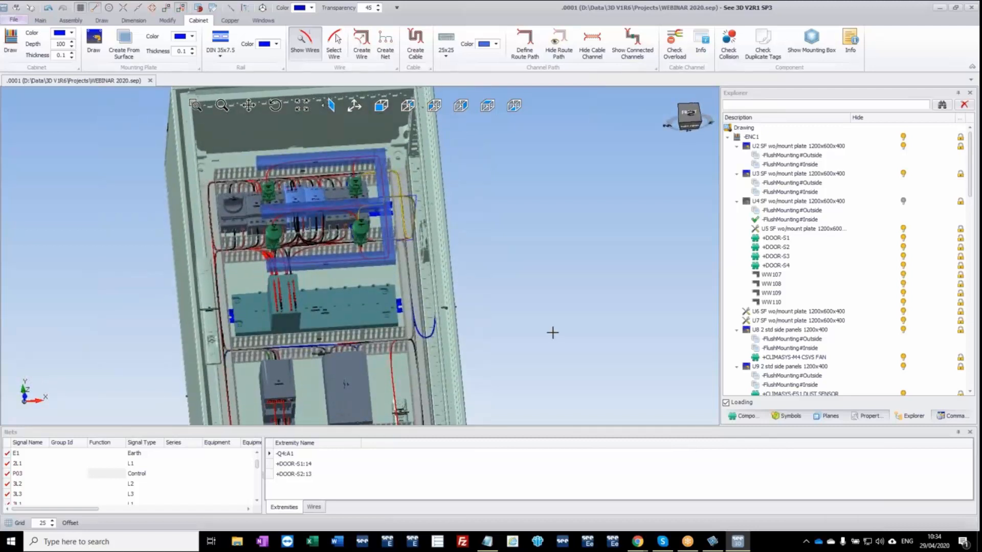
Generate the drill holes chart for the side panel carrying the fan, examine the cutout in the preview and close it.
ctrl+middle_drag(552, 333, 430, 255)
right_click(422, 251)
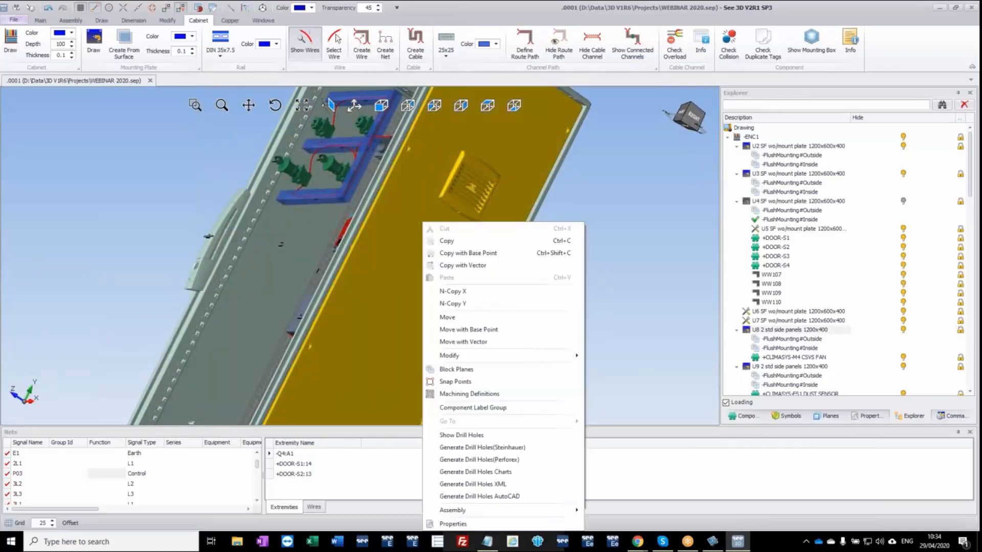
click(483, 475)
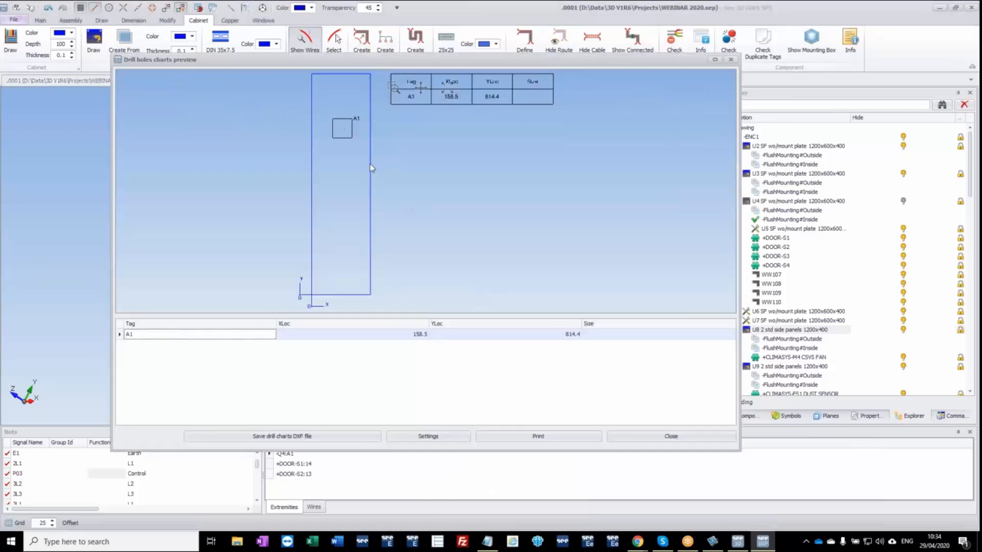
scroll(350, 123, up, 3)
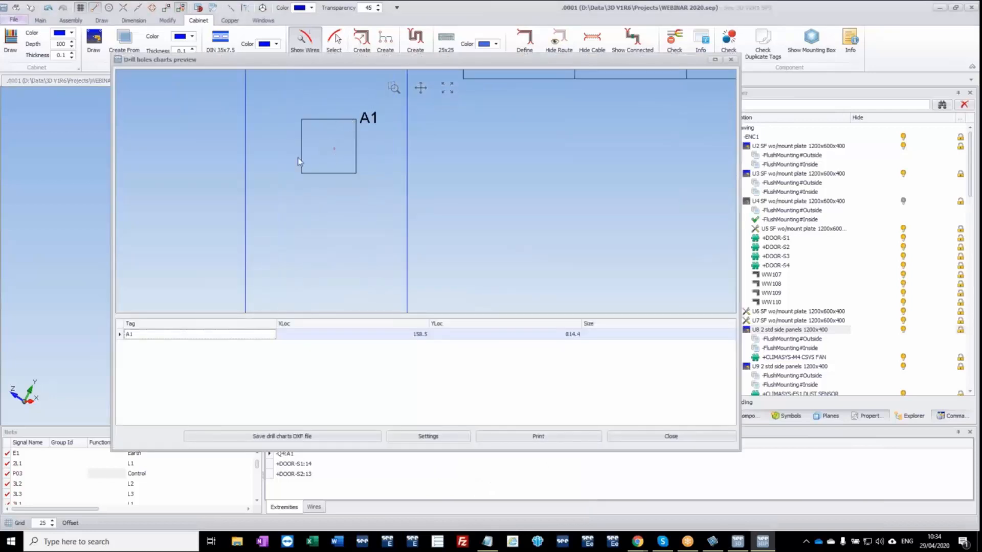
click(688, 438)
middle_drag(345, 312, 536, 315)
scroll(490, 305, down, 3)
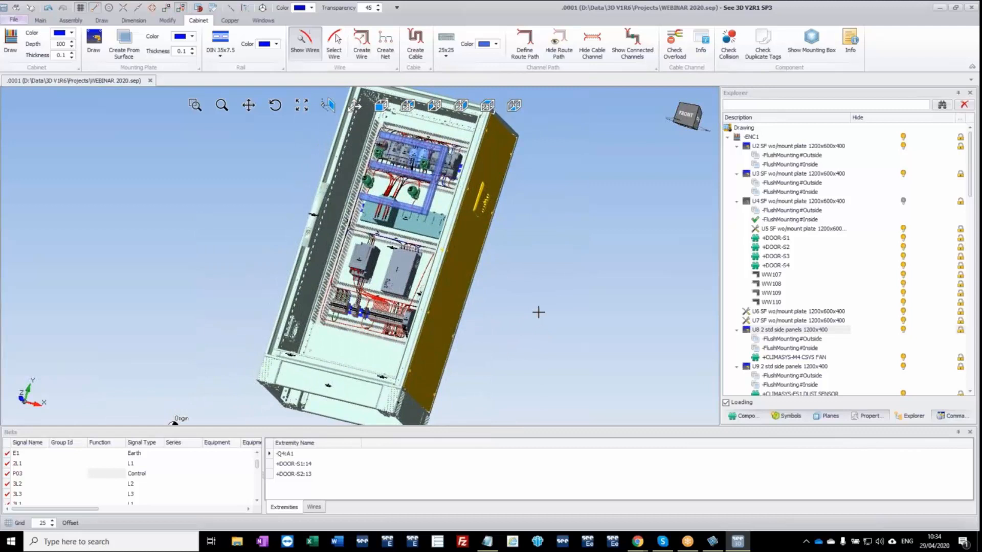
key(Escape)
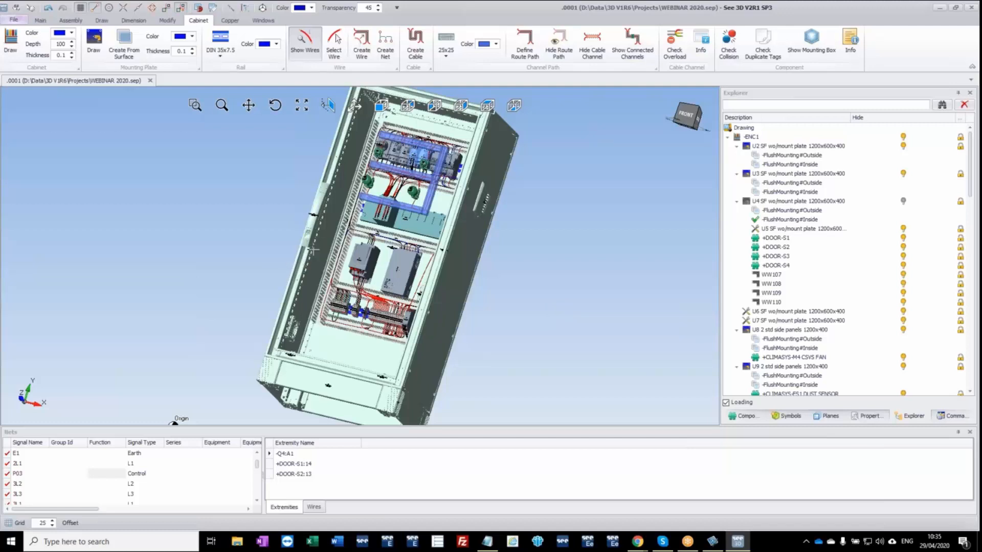
Save the drawing, and save it as a See Electrical 3D Panel Shop Floor Drawing named WEBINAR 2020 on the desktop.
click(20, 20)
click(31, 37)
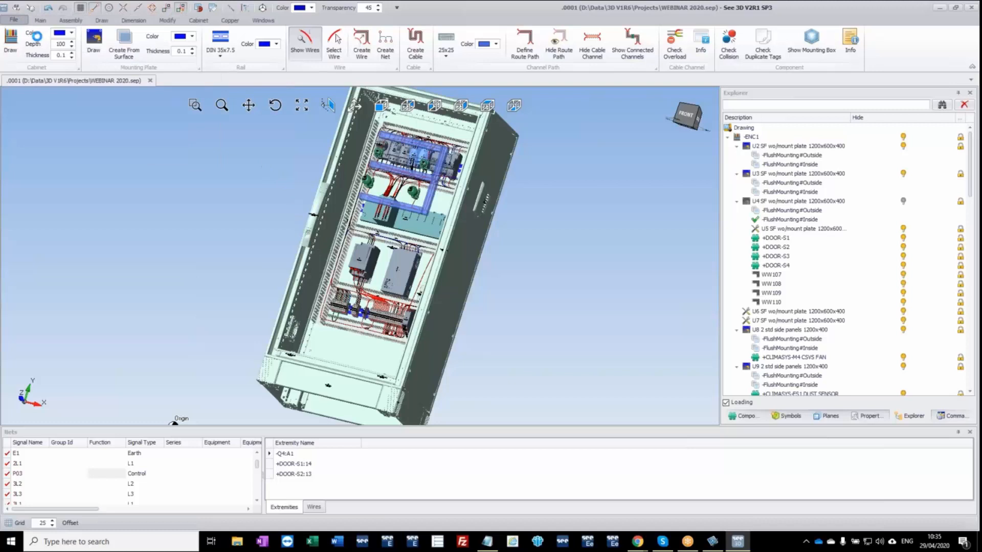
click(20, 23)
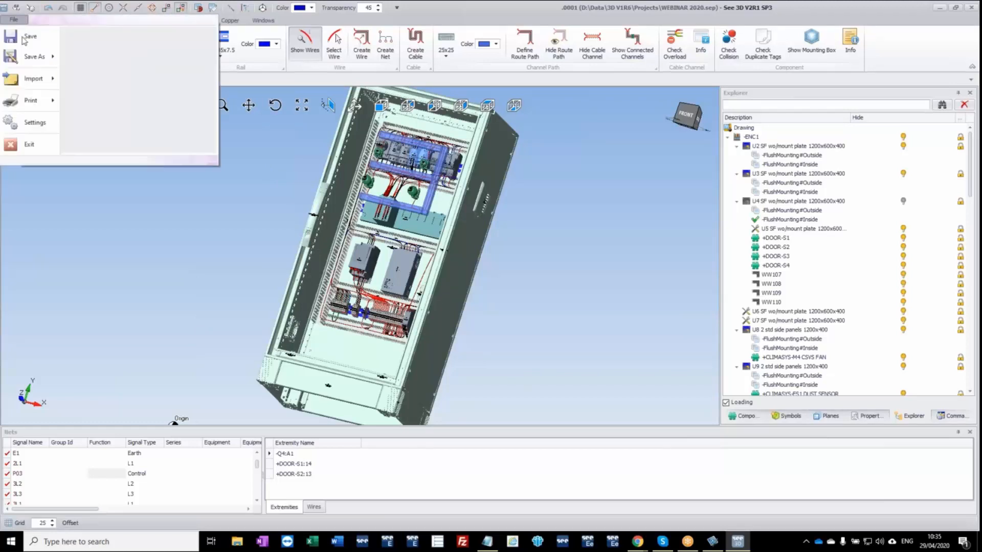
mouse_move(36, 61)
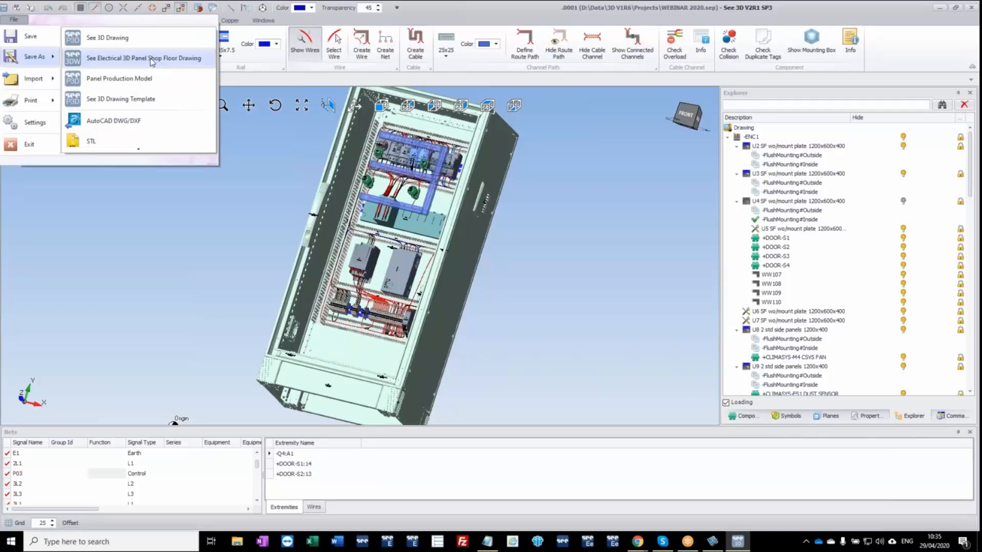
scroll(152, 62, down, 2)
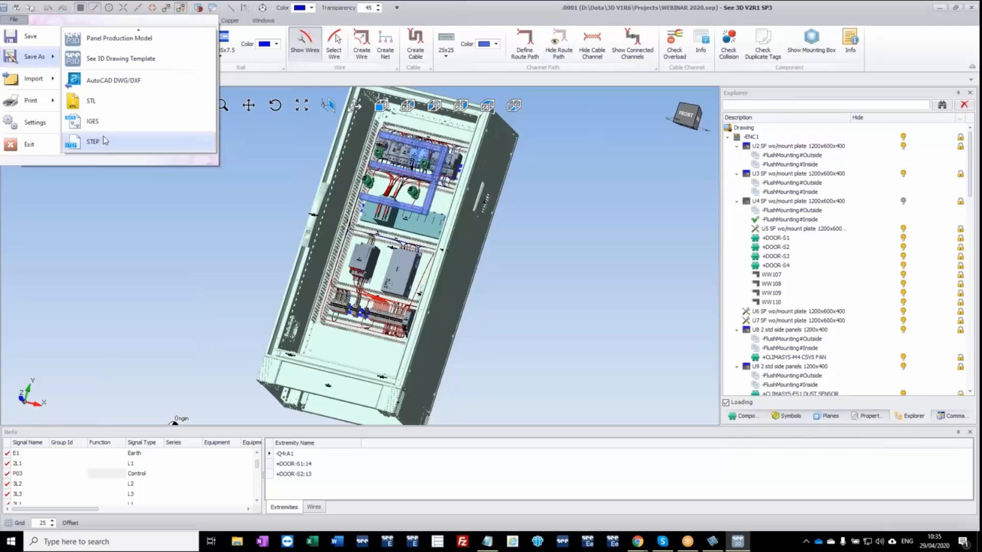
scroll(108, 137, up, 2)
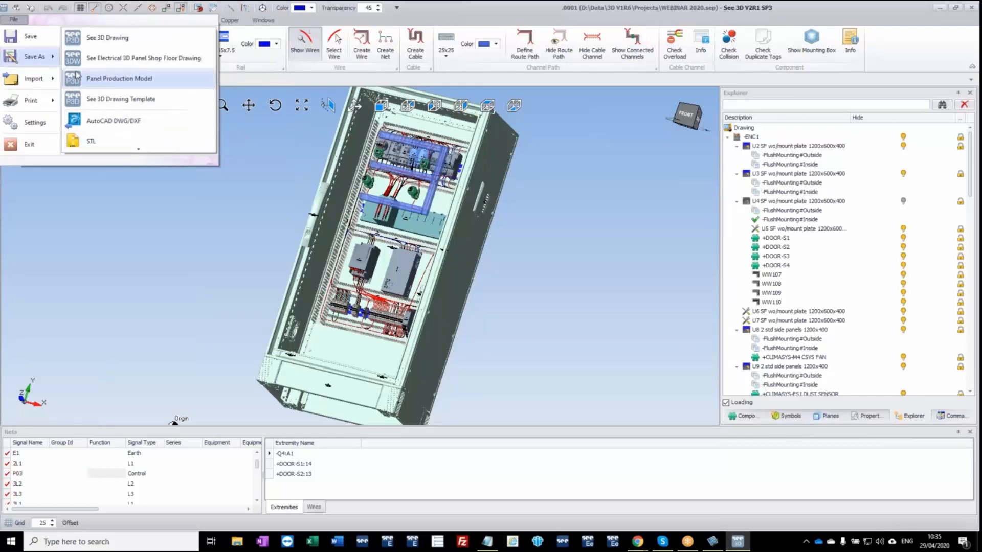
click(138, 63)
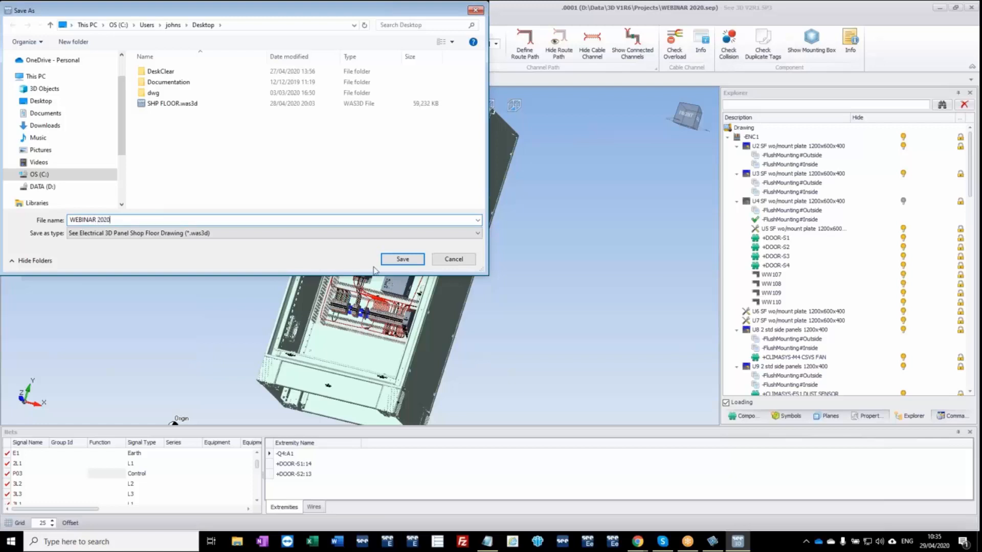
click(403, 260)
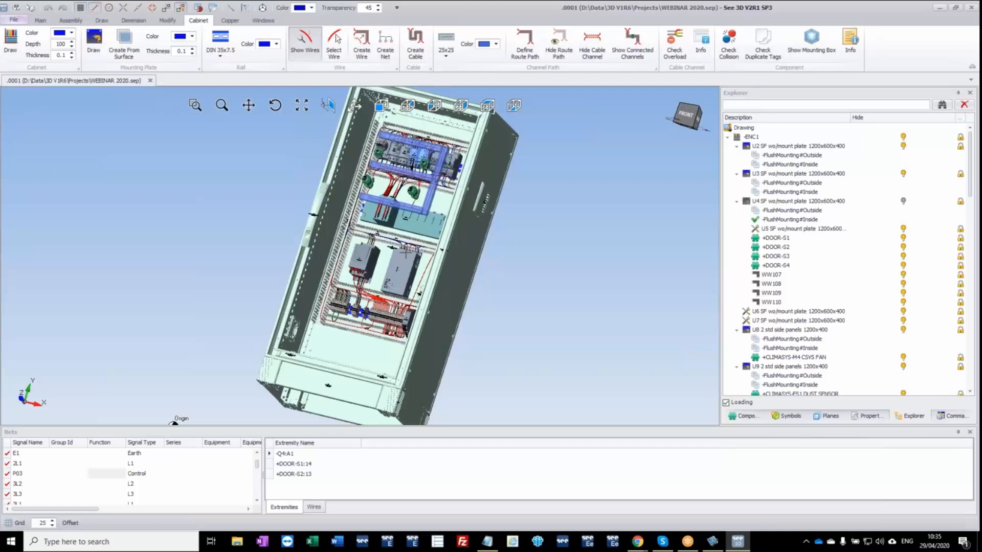
Select the horizontal cable channel directly above the terminal rail and bring up its cable channel information.
mouse_move(402, 254)
middle_down()
mouse_move(412, 252)
mouse_move(402, 263)
middle_up()
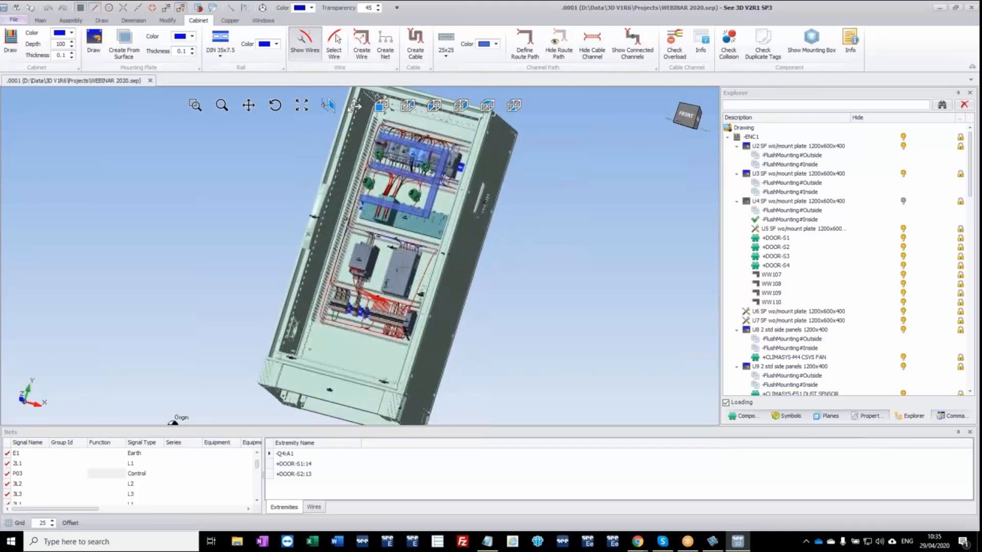
scroll(364, 316, up, 2)
scroll(366, 315, up, 5)
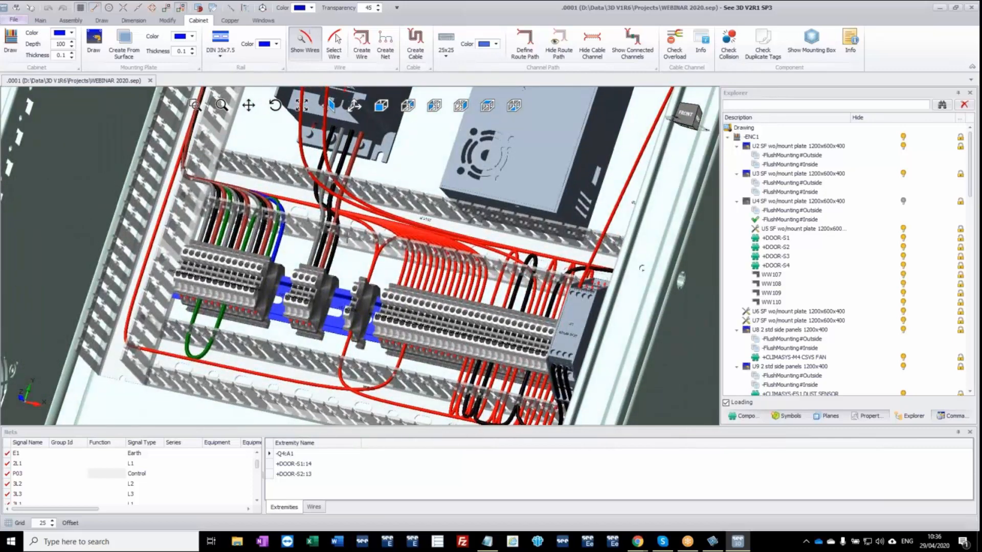
click(355, 229)
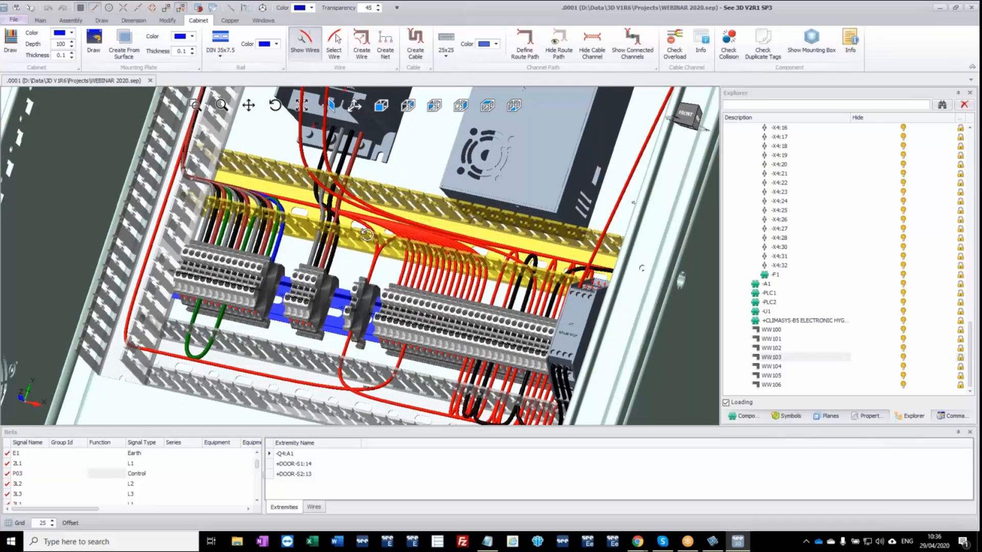
middle_drag(365, 234, 373, 225)
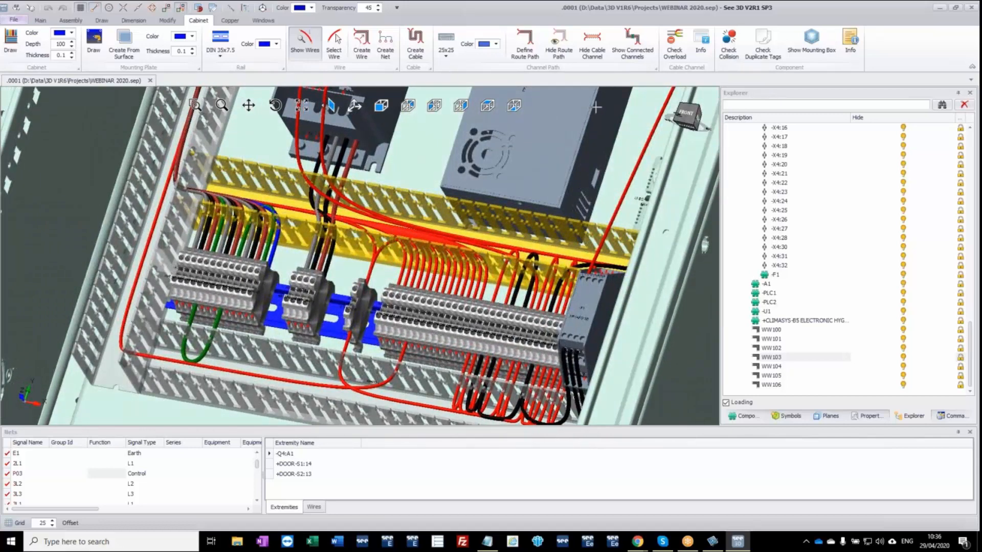
click(704, 44)
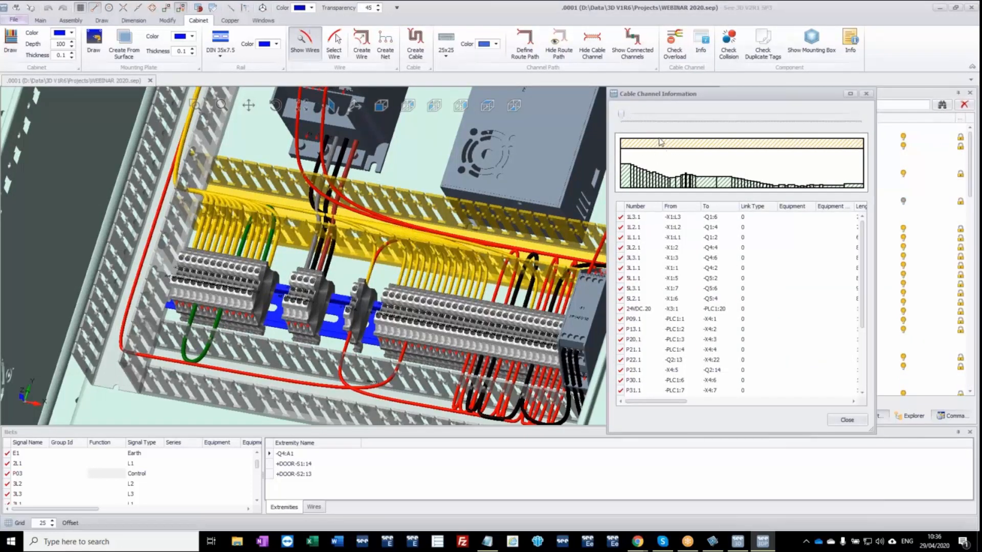
Examine the fill level and listed wires at several positions along the channel, and close the cable channel information.
click(623, 113)
drag(623, 113, 631, 113)
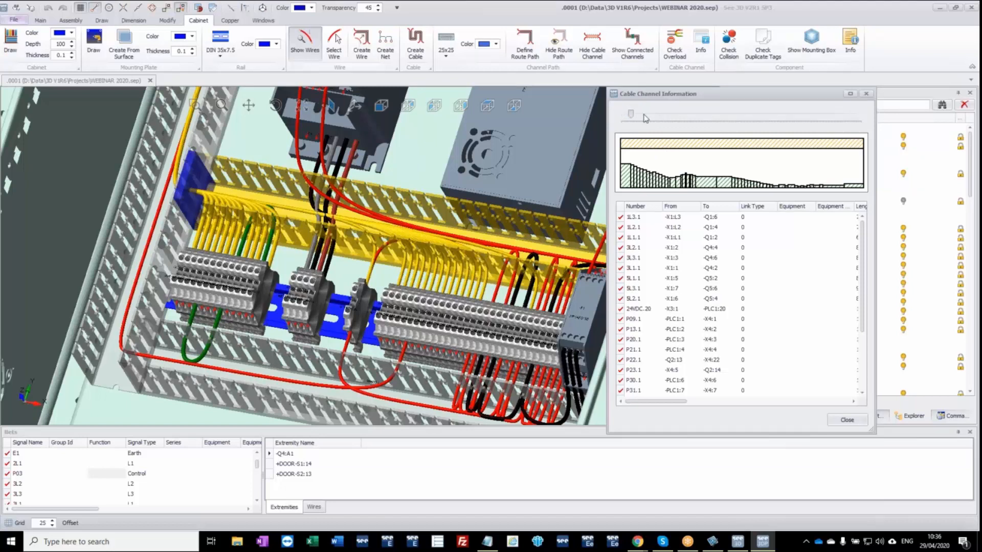
click(644, 115)
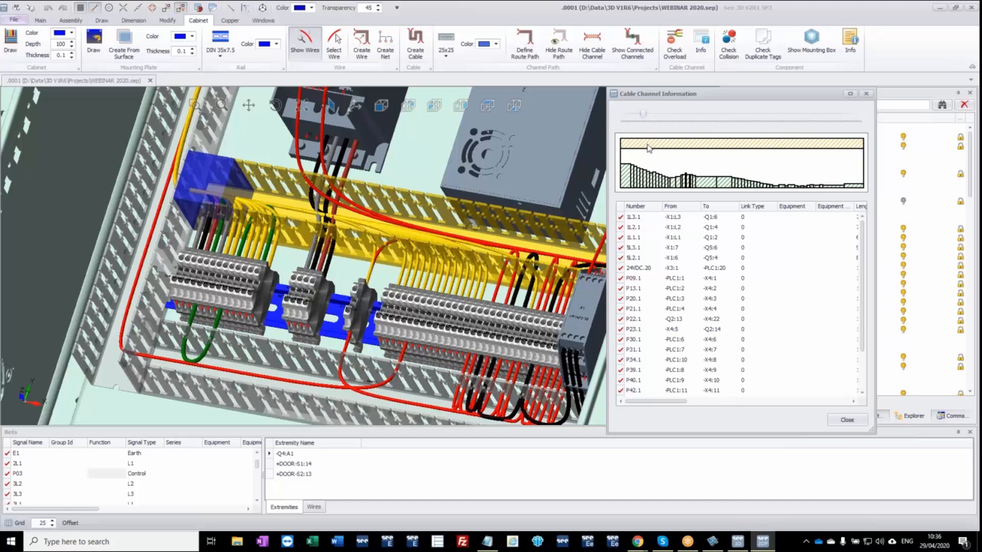
click(653, 118)
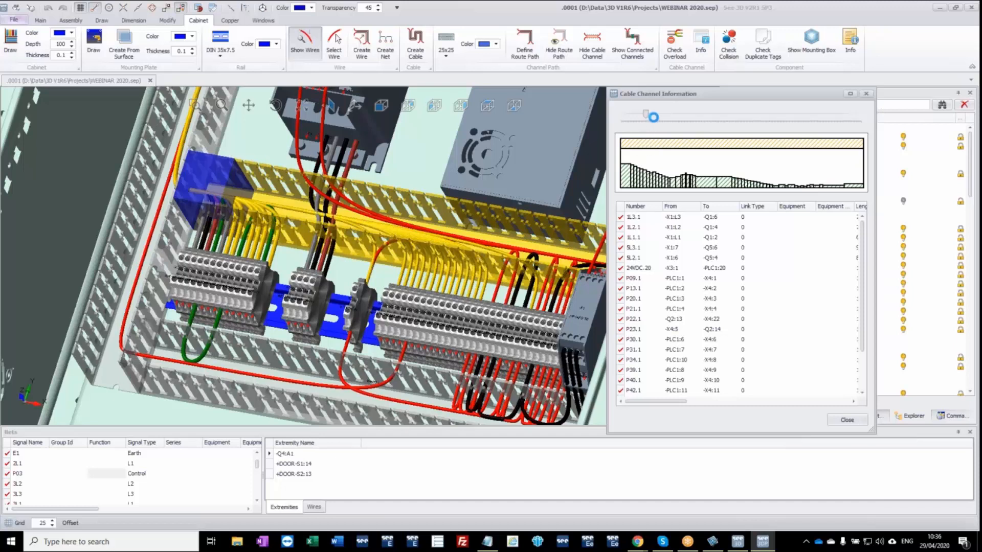
click(760, 116)
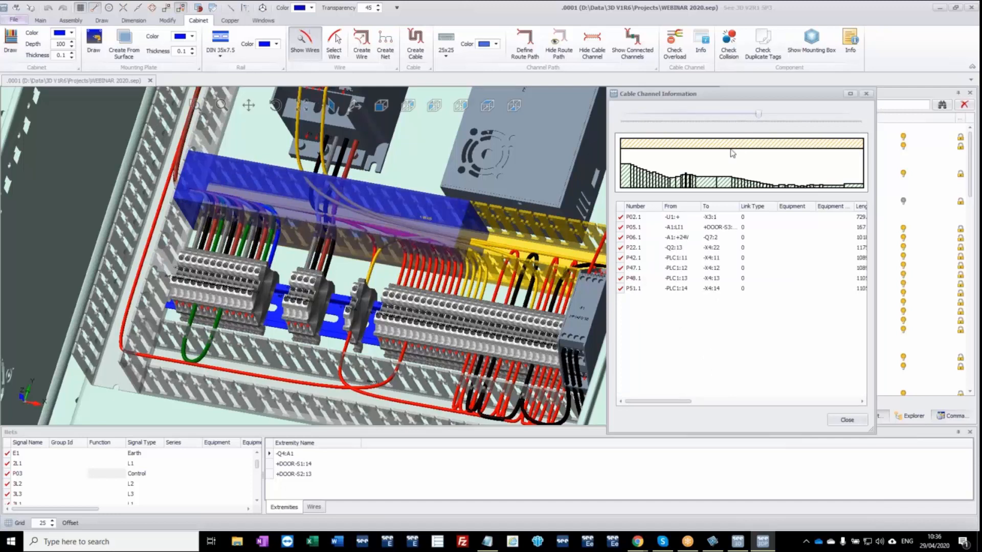
click(866, 94)
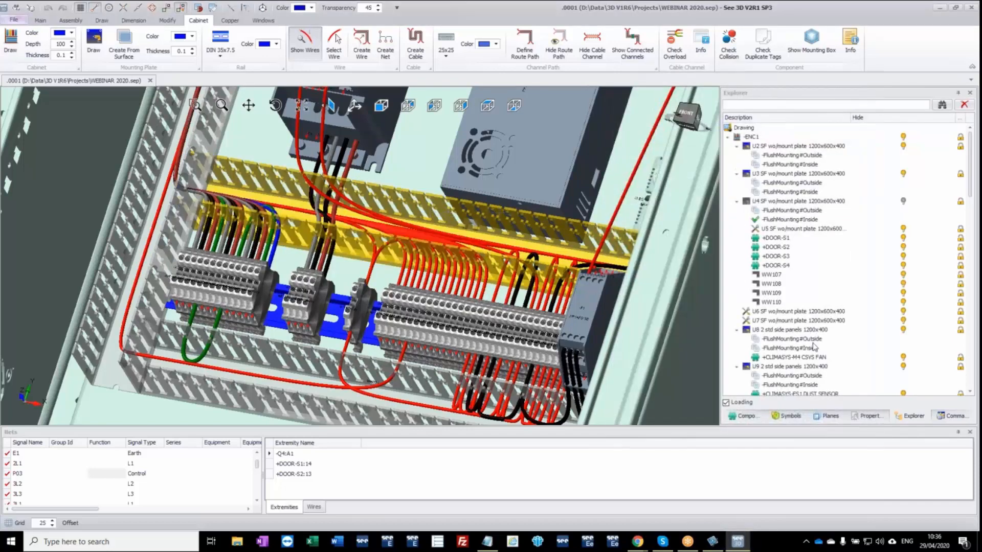
Set the Channel Occupation of the selected cable channel above the terminal rail to 60.
click(870, 416)
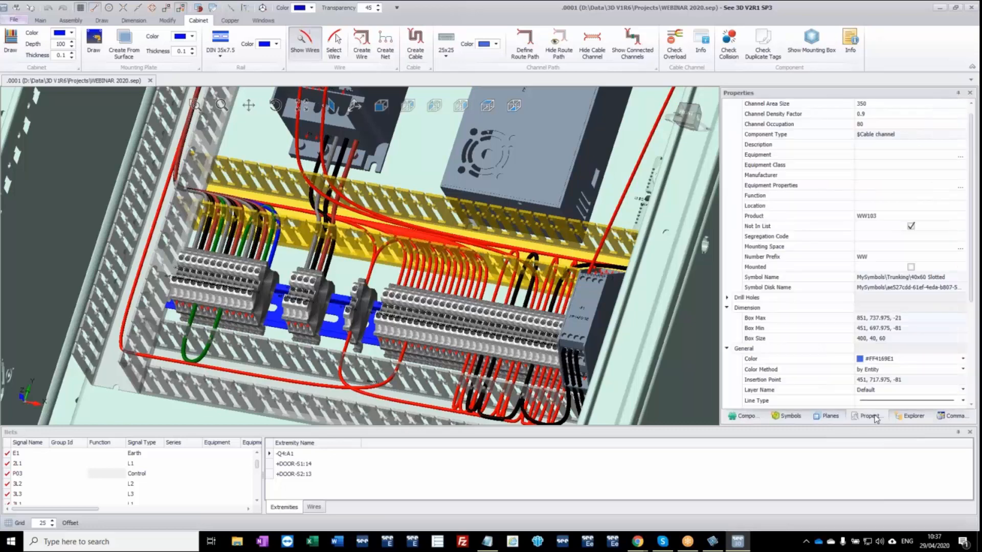
click(866, 115)
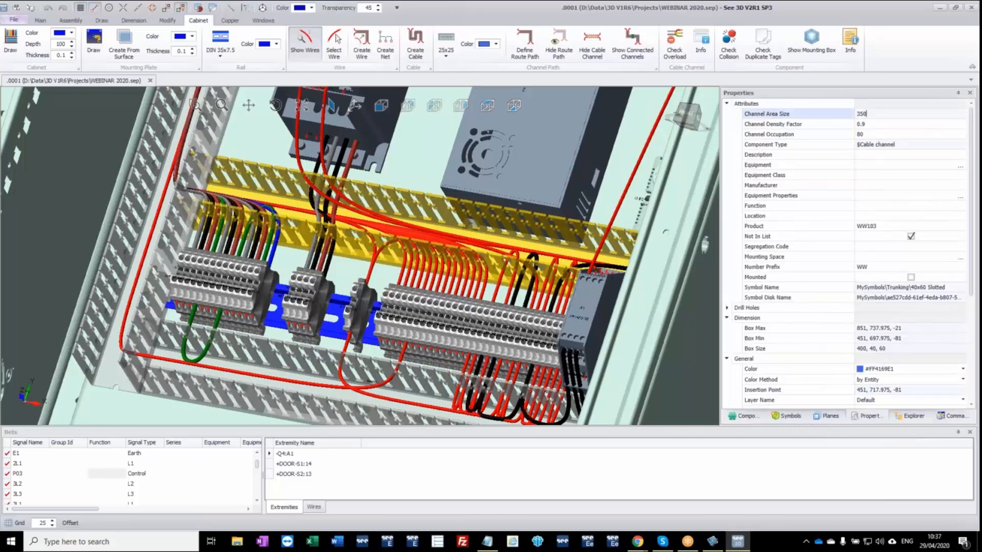
click(864, 125)
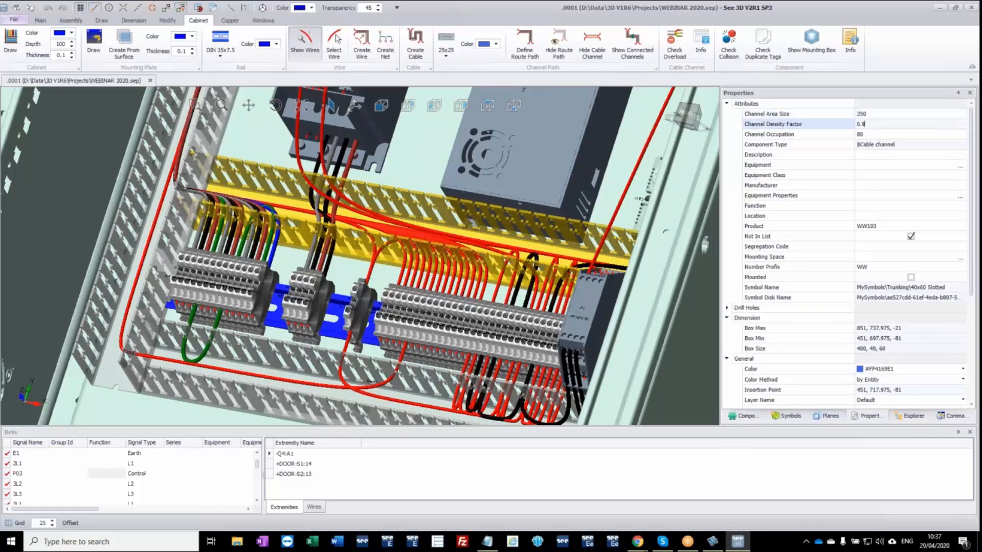
click(875, 135)
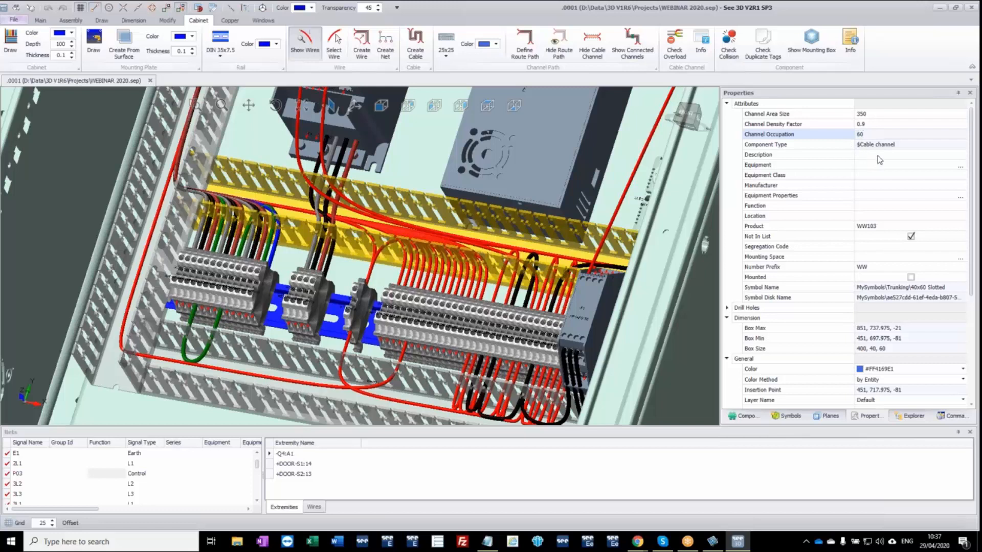
click(877, 155)
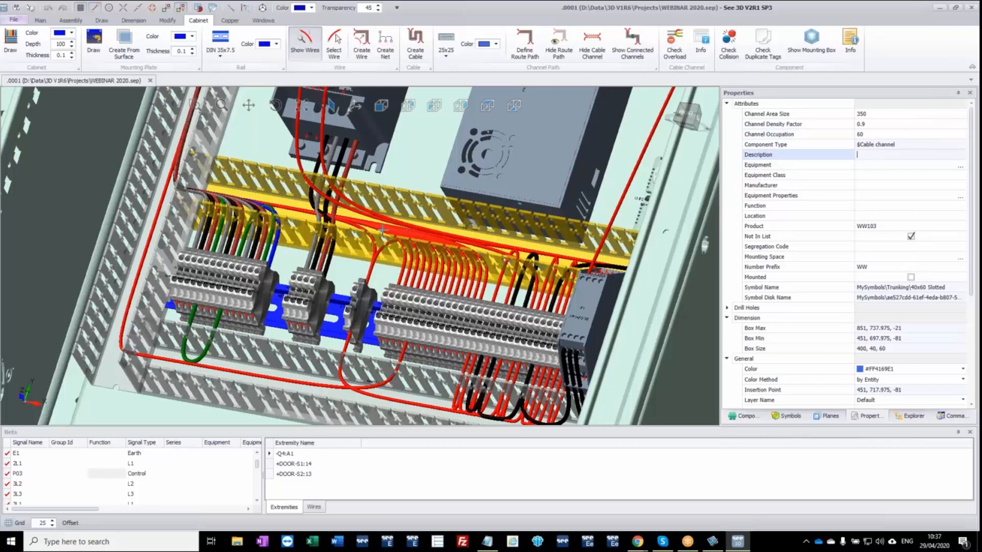
Check the channel's fill graph against the new occupation limit and close the cable channel information.
click(701, 46)
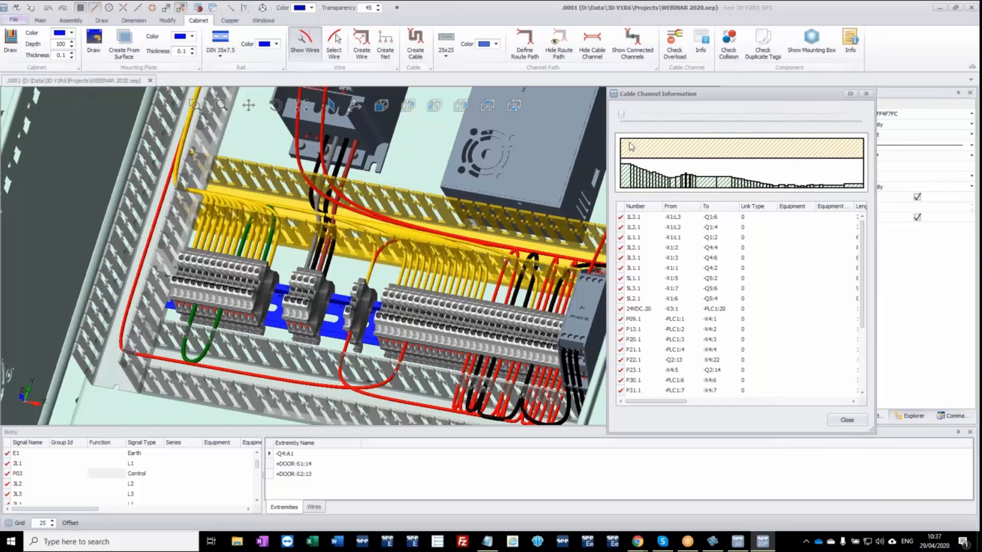
drag(621, 118, 624, 114)
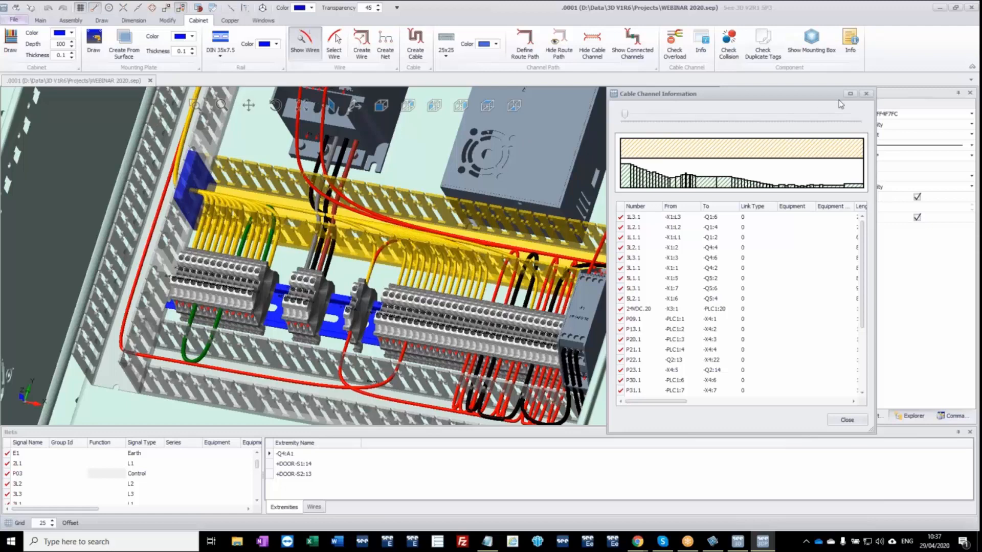
click(867, 95)
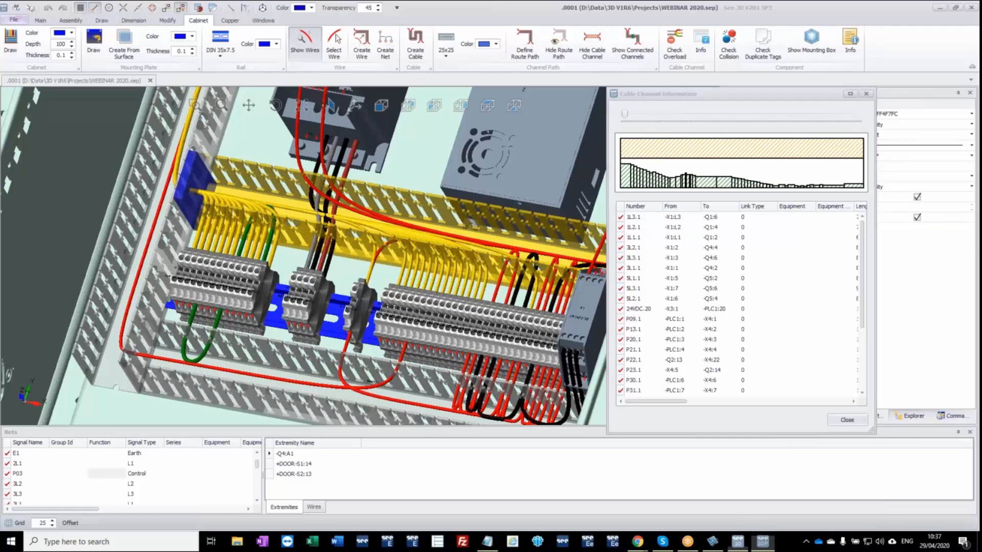
Close the 3D cabinet program, minimize the circuit diagram project and launch See 3DPanel ShopFloor from the desktop.
scroll(308, 214, down, 5)
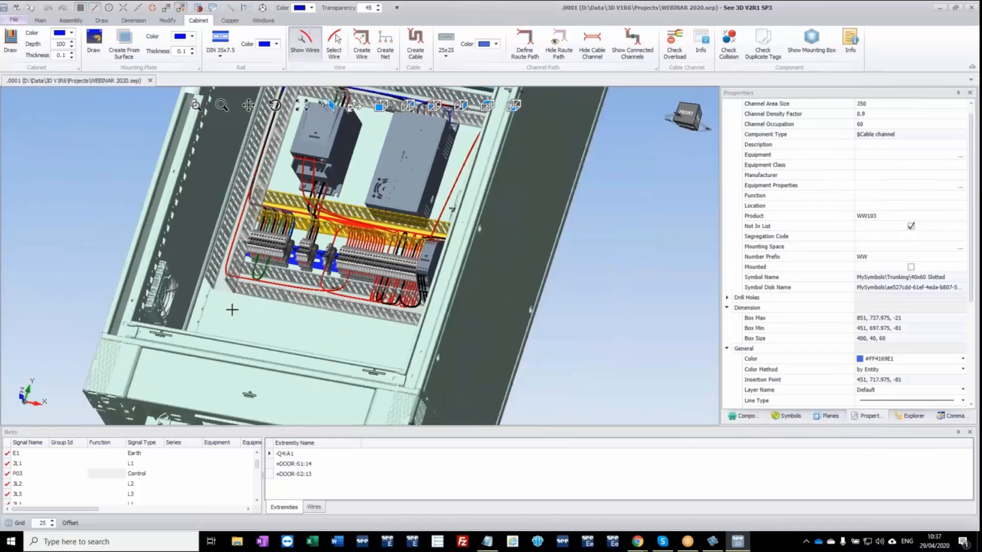
middle_drag(244, 287, 246, 309)
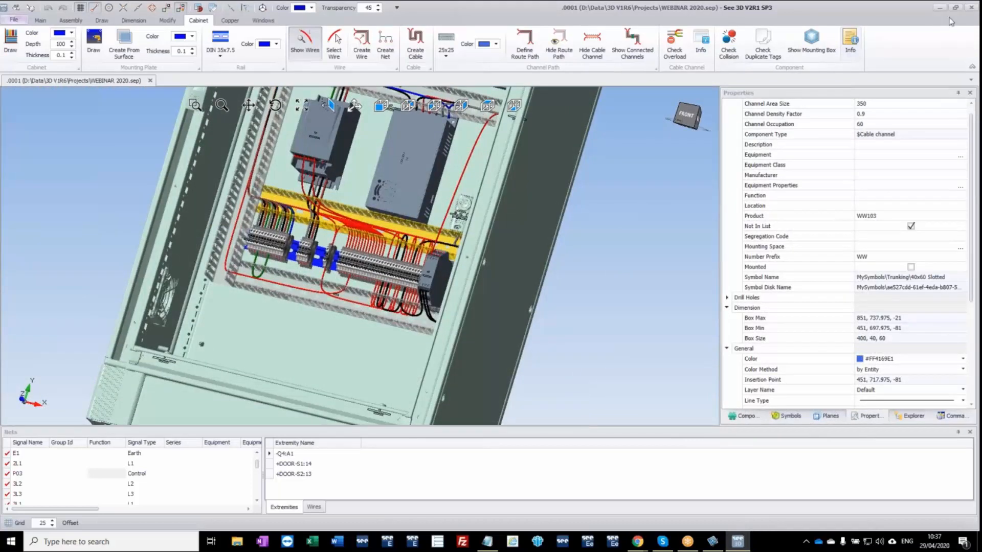
click(974, 11)
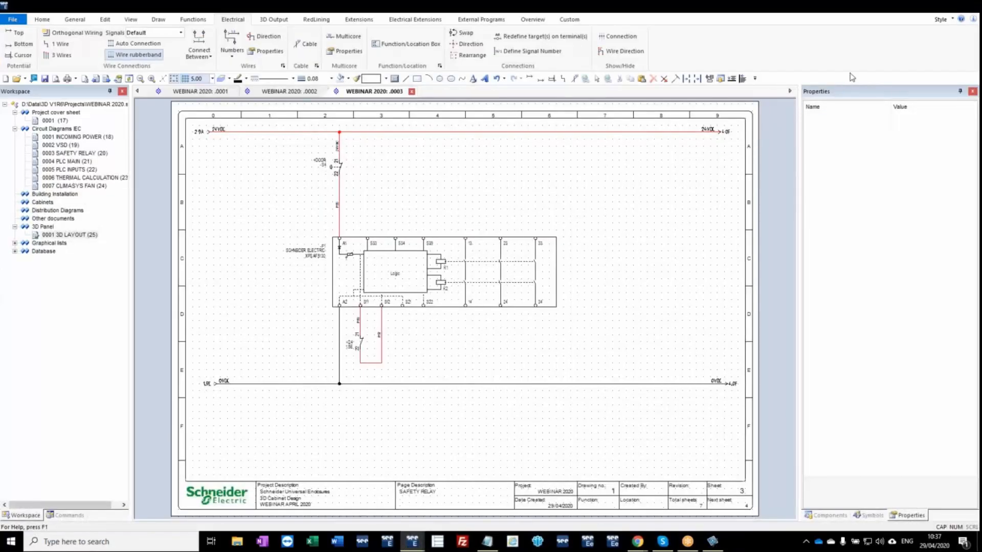
click(919, 8)
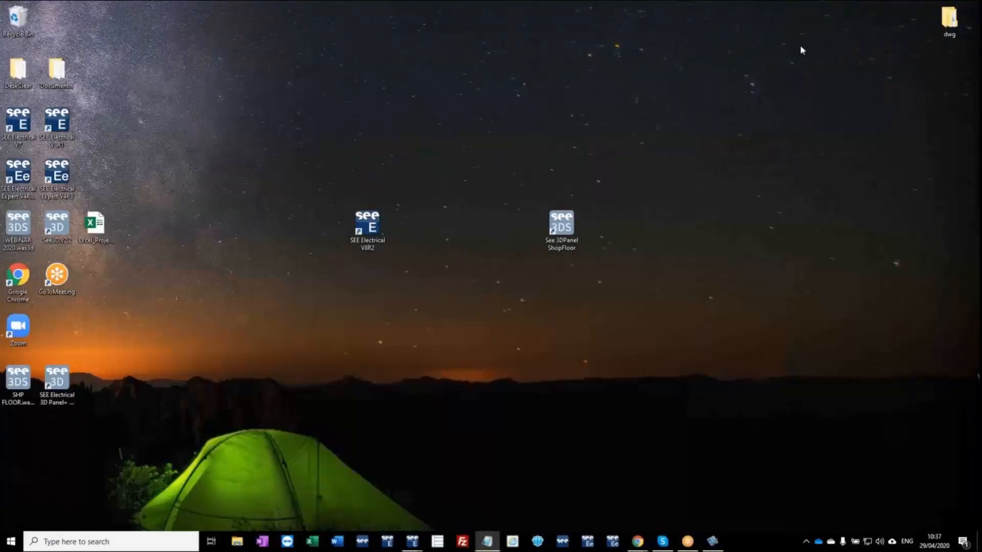
double_click(567, 227)
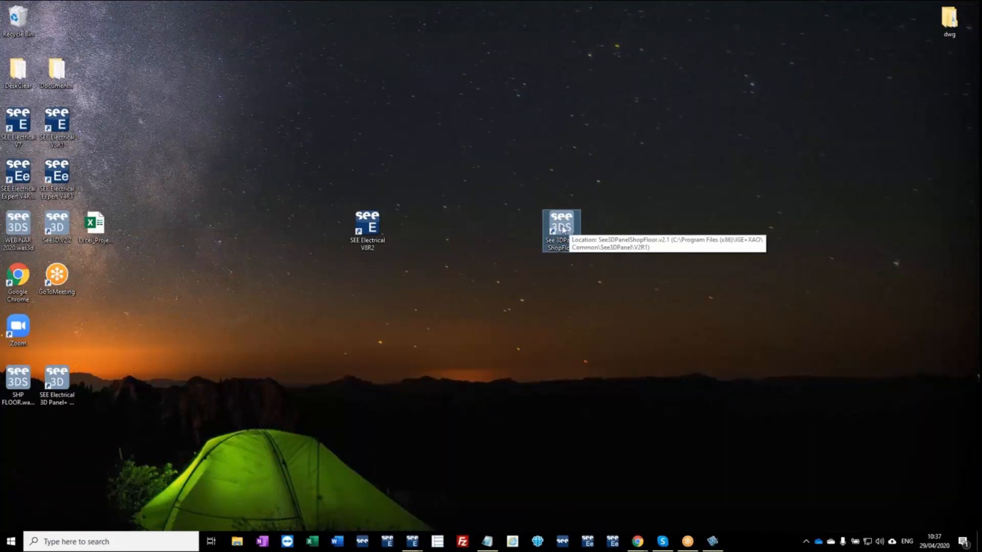
double_click(563, 227)
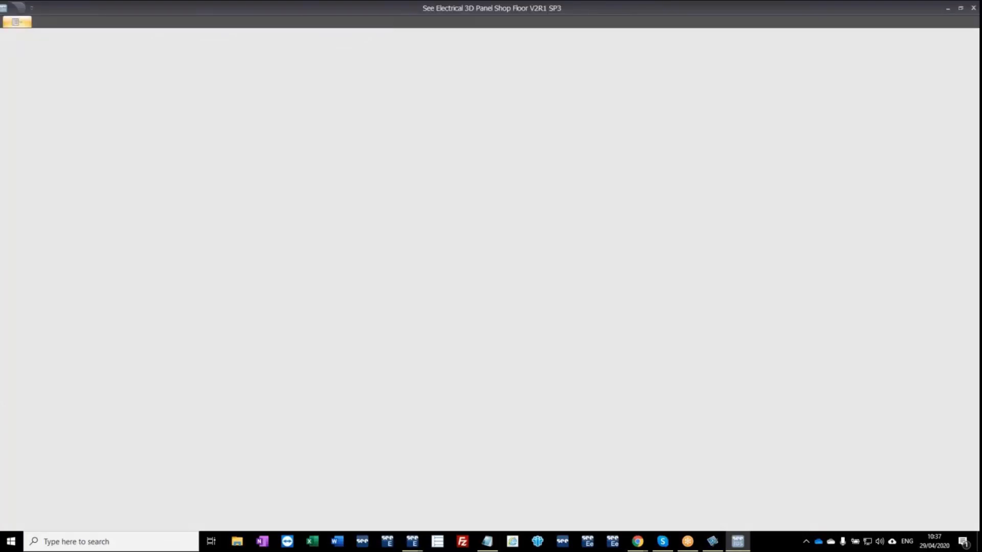
Open WEBINAR 2020.was3d from the desktop and orient the cabinet for a closer look at its mounting plate.
click(22, 23)
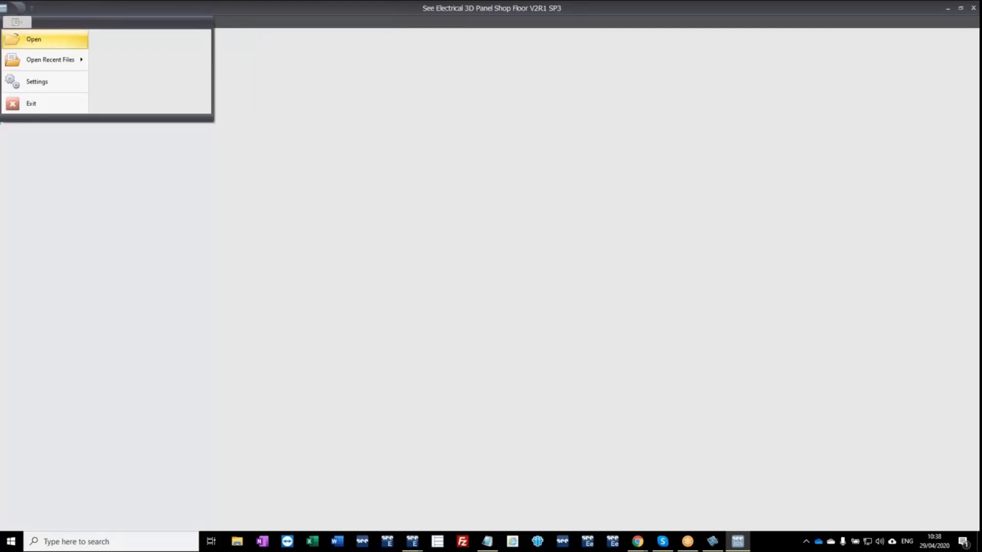
click(31, 41)
click(393, 95)
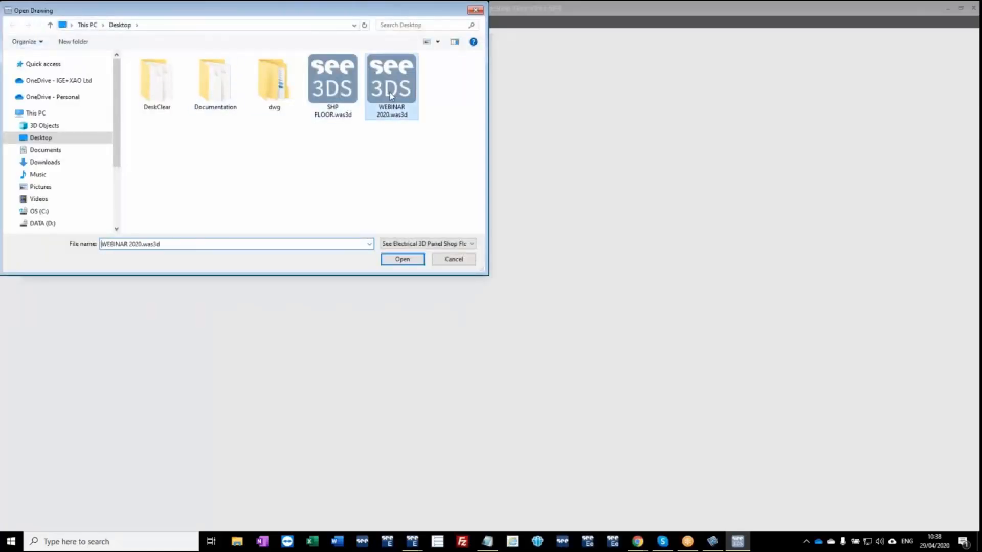
double_click(395, 91)
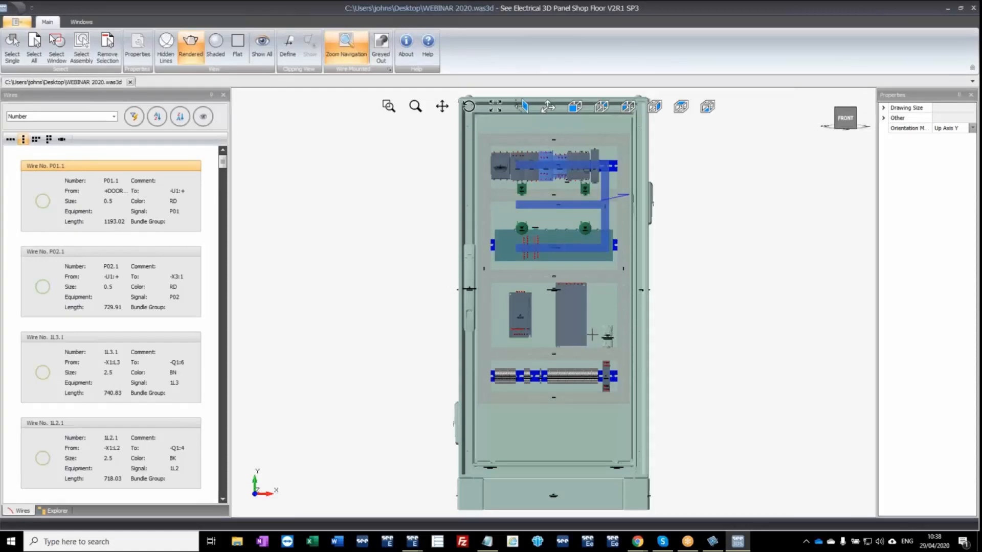
middle_drag(630, 343, 585, 352)
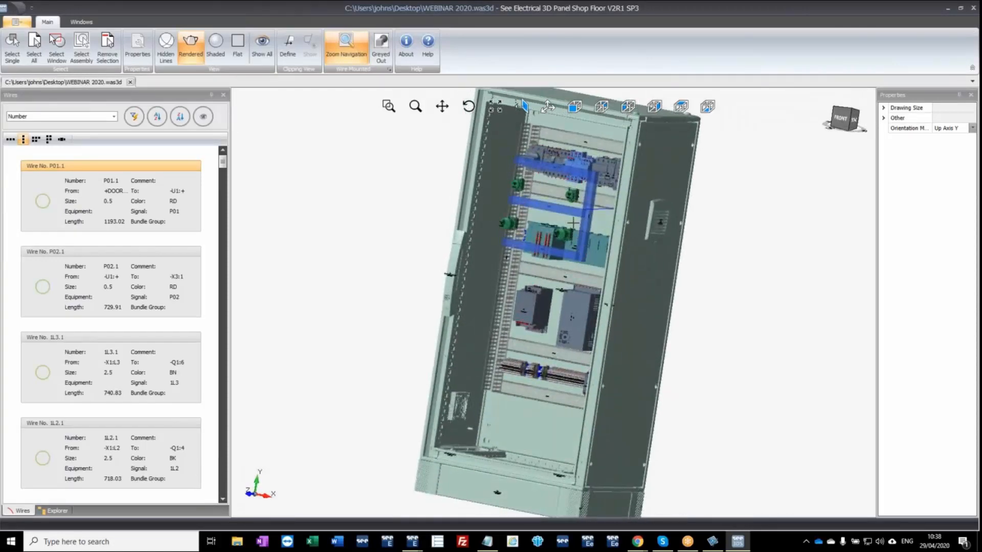
scroll(573, 224, up, 2)
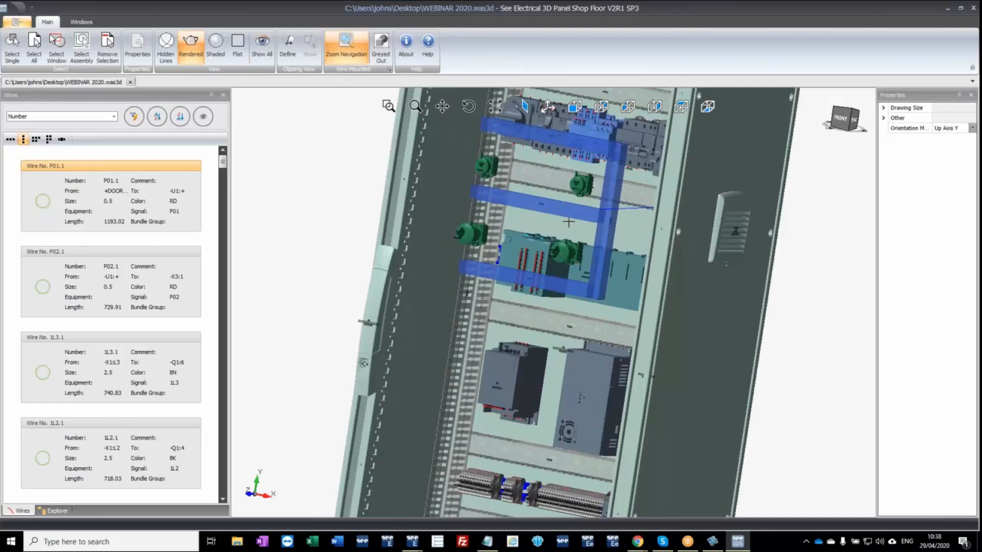
Show the cabinet's component tree instead of its wire list and grey out the unmounted parts, keeping Zoom Navigation on.
scroll(569, 222, down, 3)
middle_drag(495, 251, 500, 255)
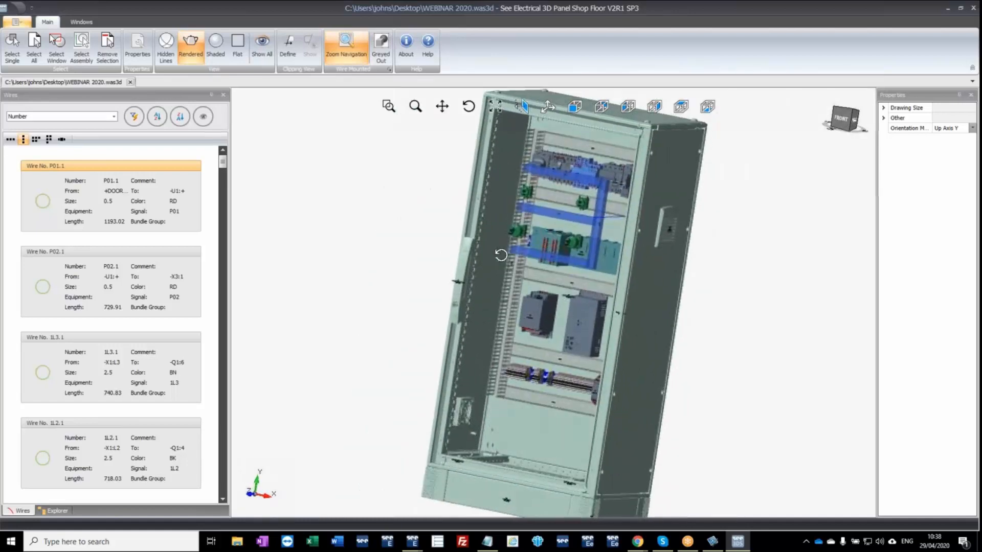
click(57, 511)
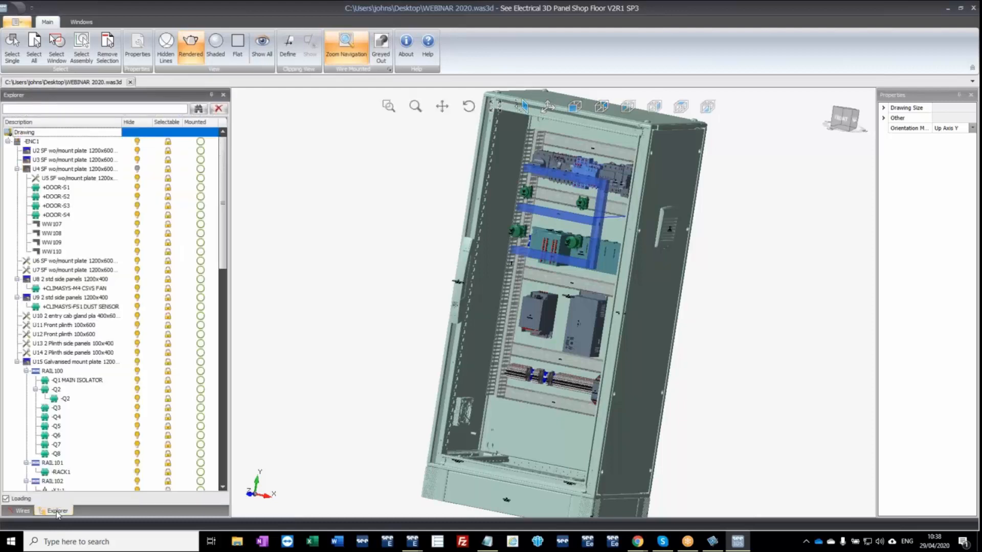
click(20, 511)
click(56, 512)
click(385, 49)
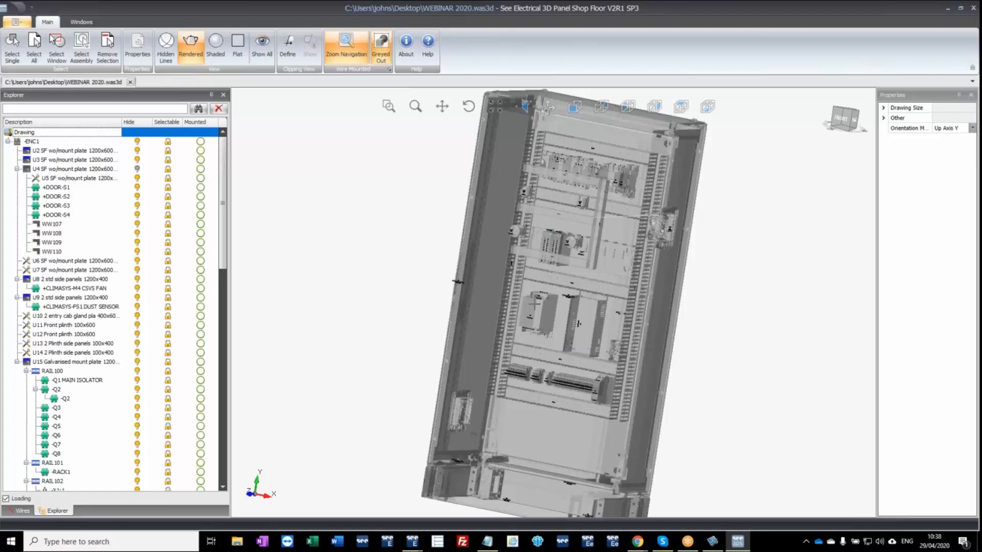
click(348, 47)
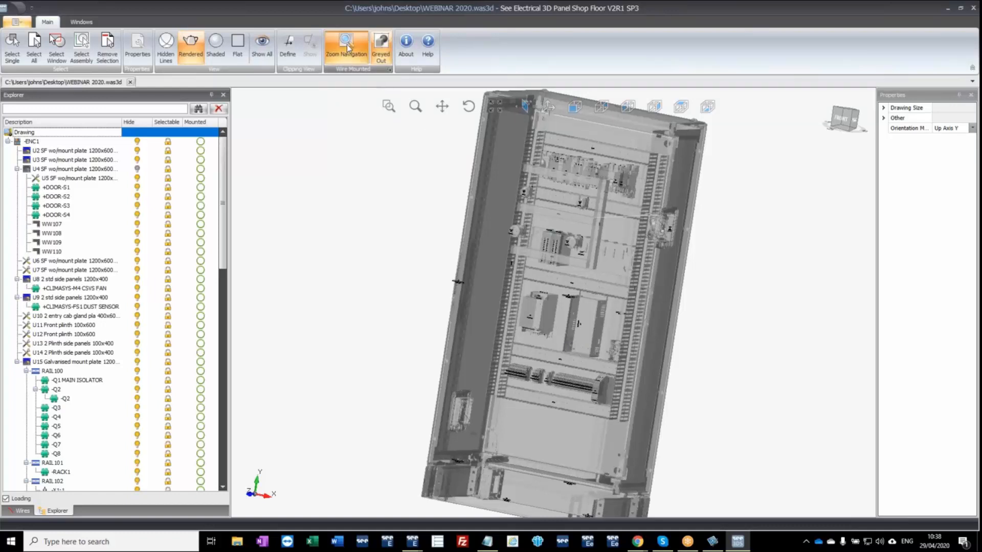
click(348, 57)
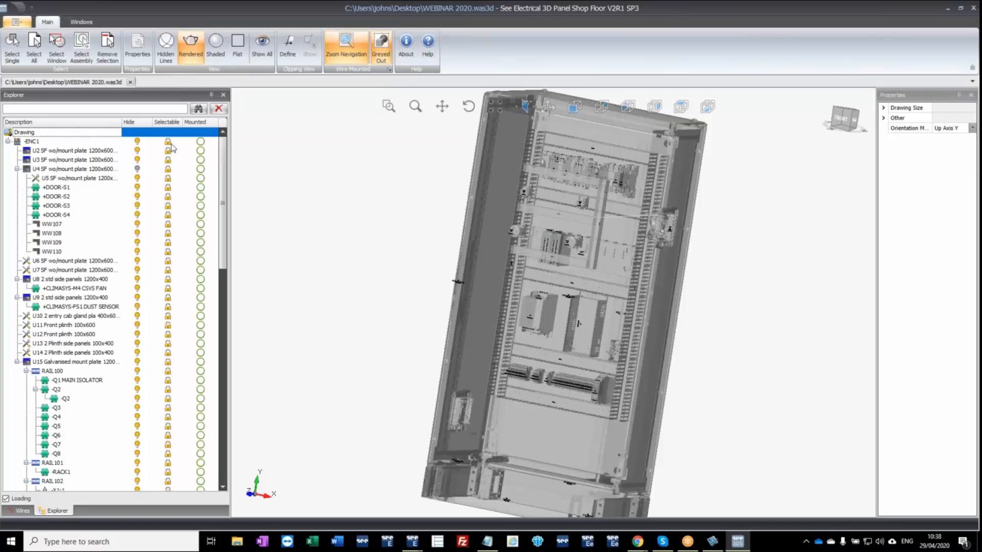
Mark the enclosure -ENC1 and its U2 component in the component tree as mounted.
click(43, 144)
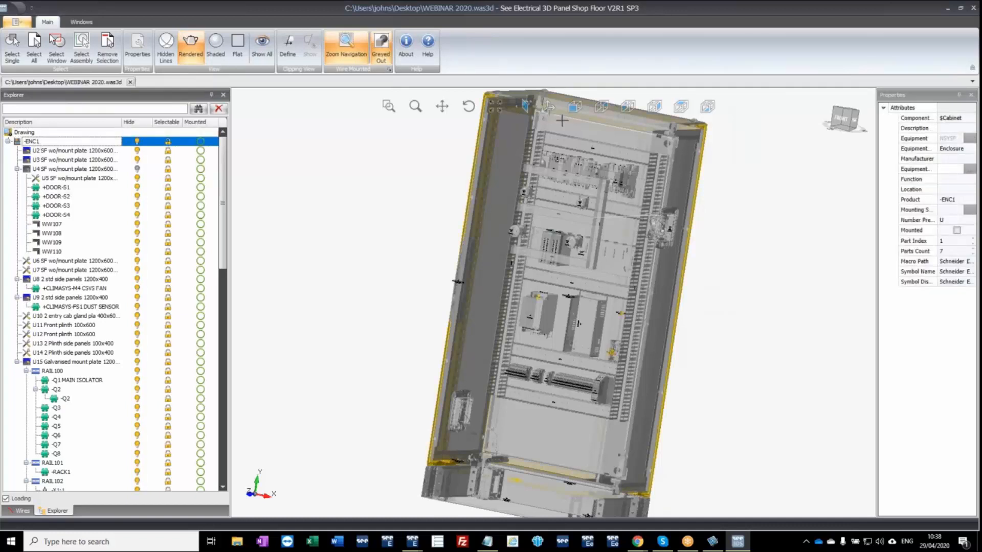
click(200, 143)
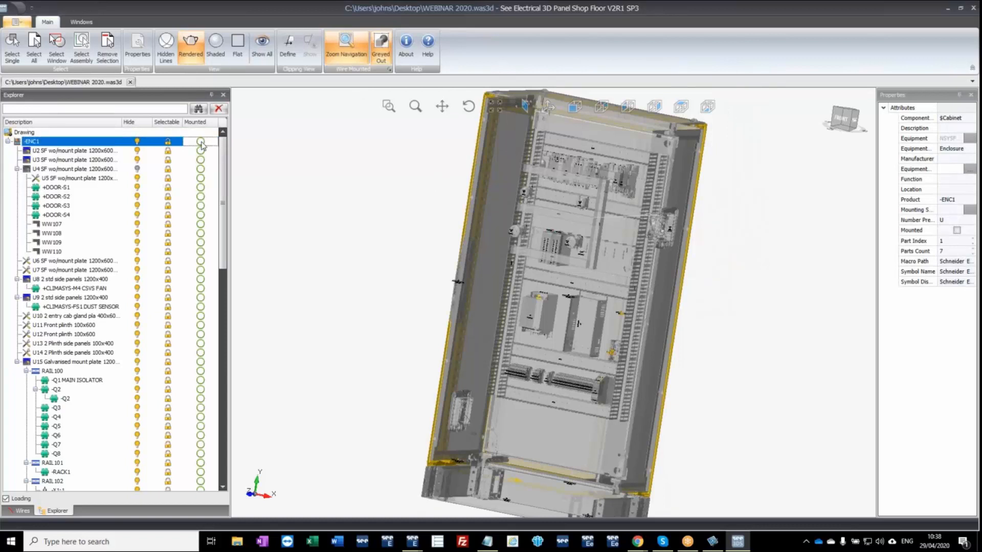
click(115, 152)
middle_drag(564, 203, 531, 175)
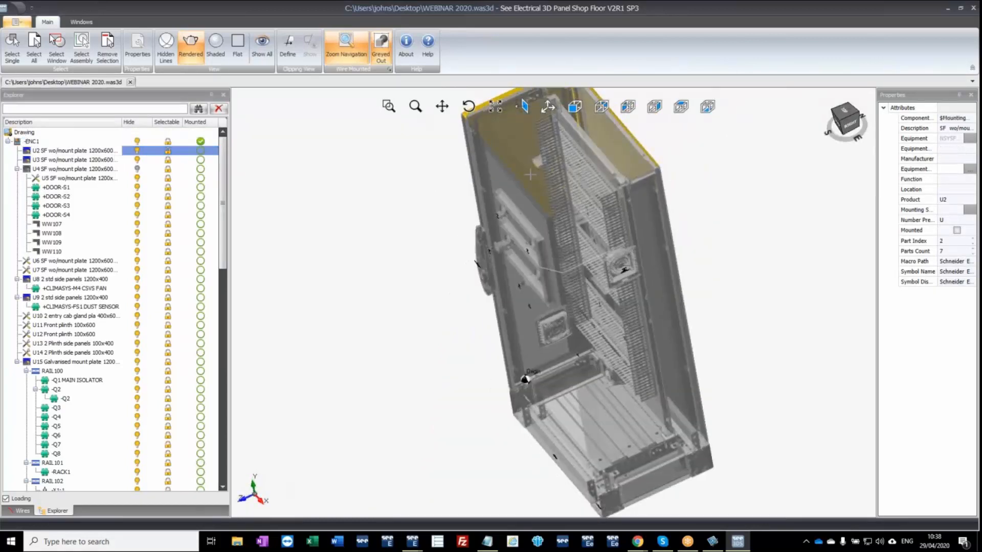
click(204, 152)
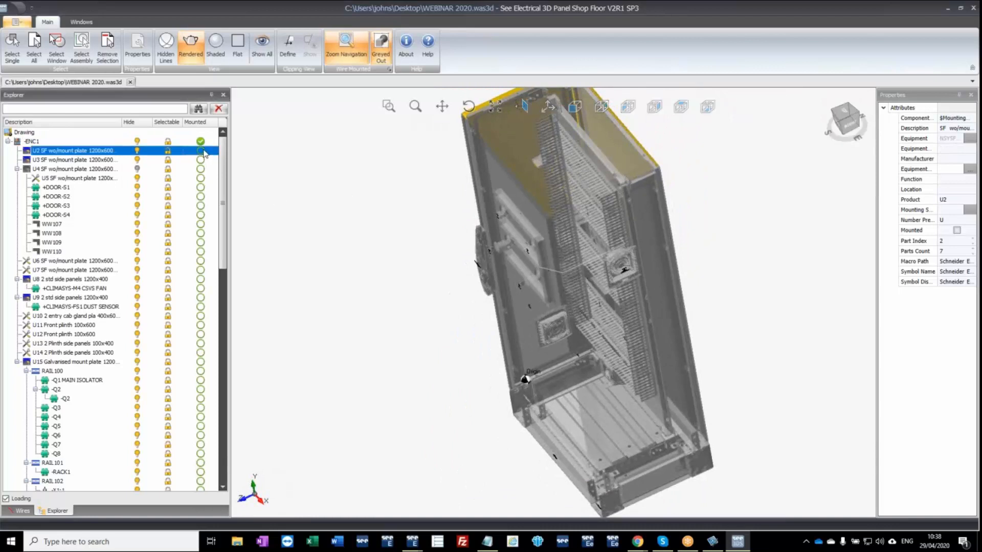
click(203, 152)
Mark the door devices +DOOR-S1, +DOOR-S2, +DOOR-S3 and +DOOR-S4 as mounted, with a close view of the door.
click(77, 170)
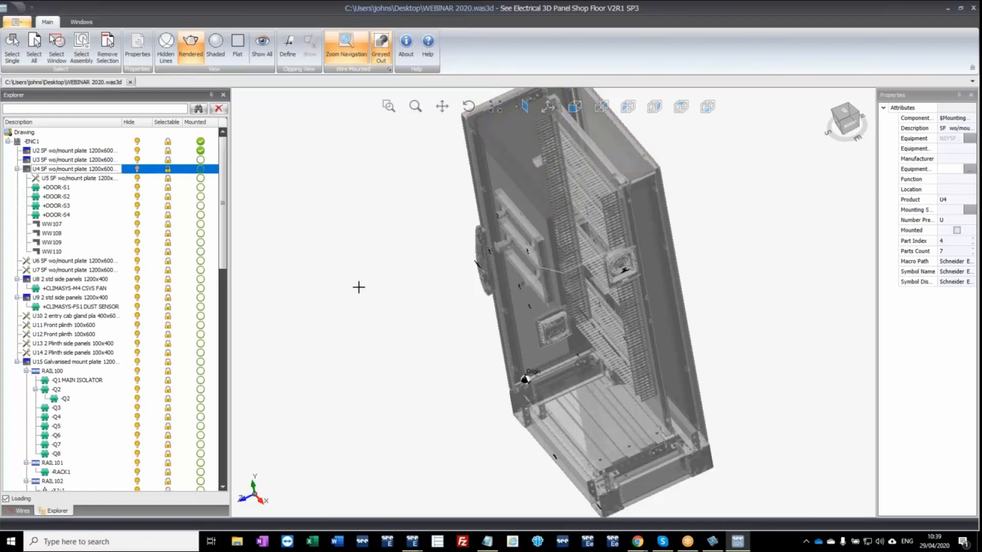
drag(358, 285, 380, 256)
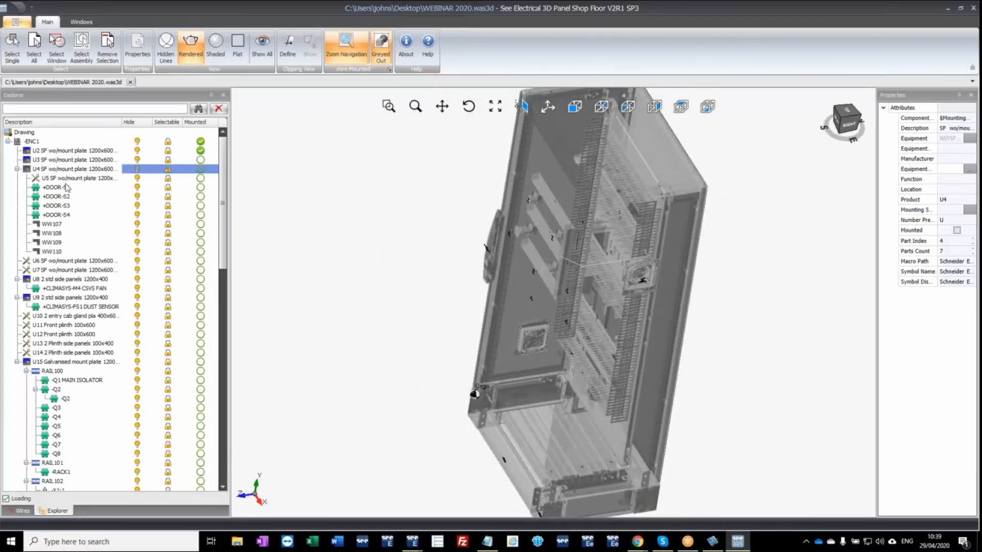
click(115, 189)
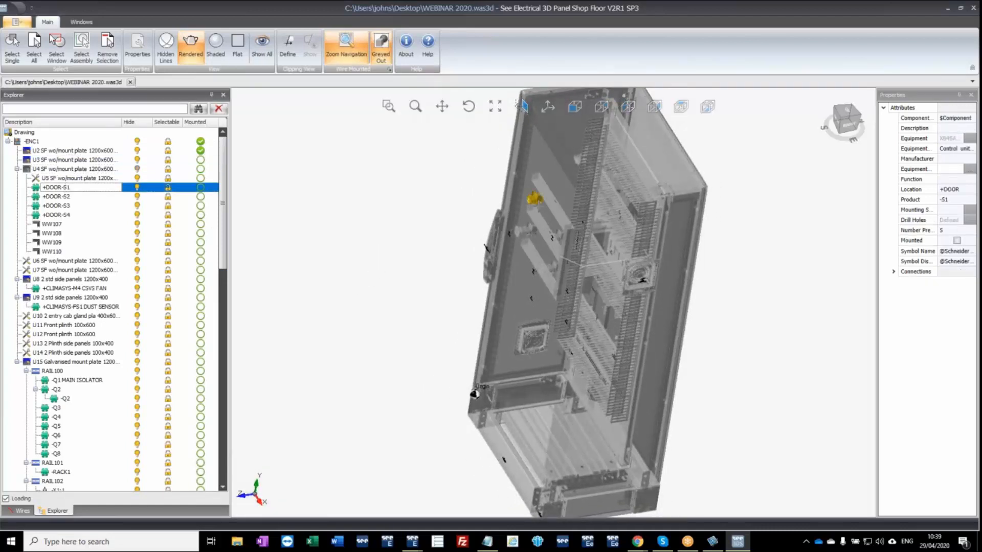
scroll(537, 201, up, 7)
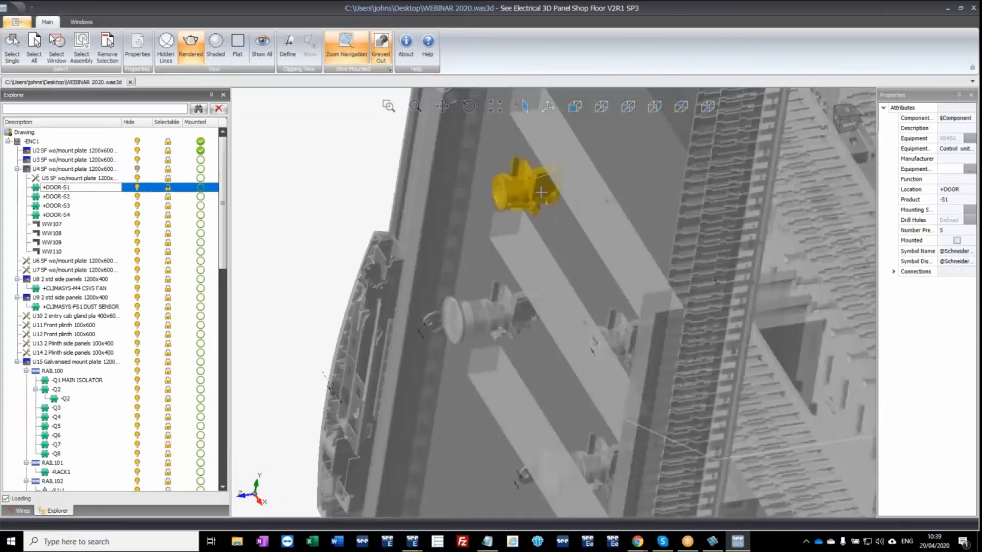
click(201, 187)
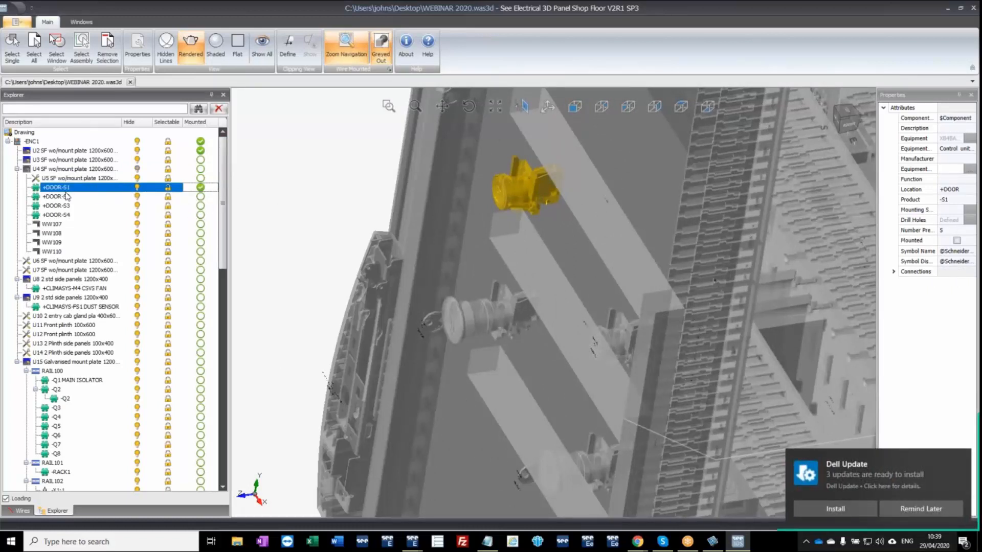
click(200, 201)
click(200, 201)
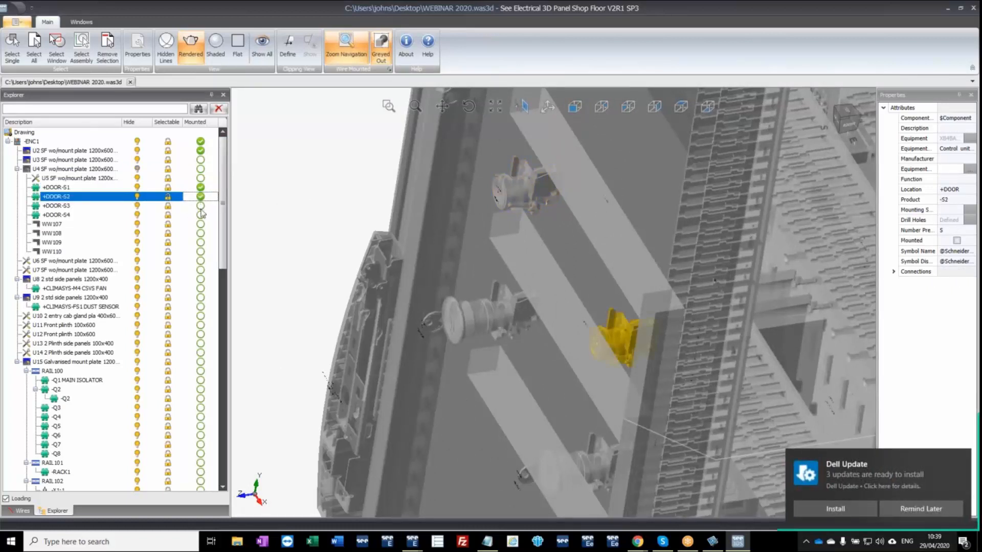
click(200, 206)
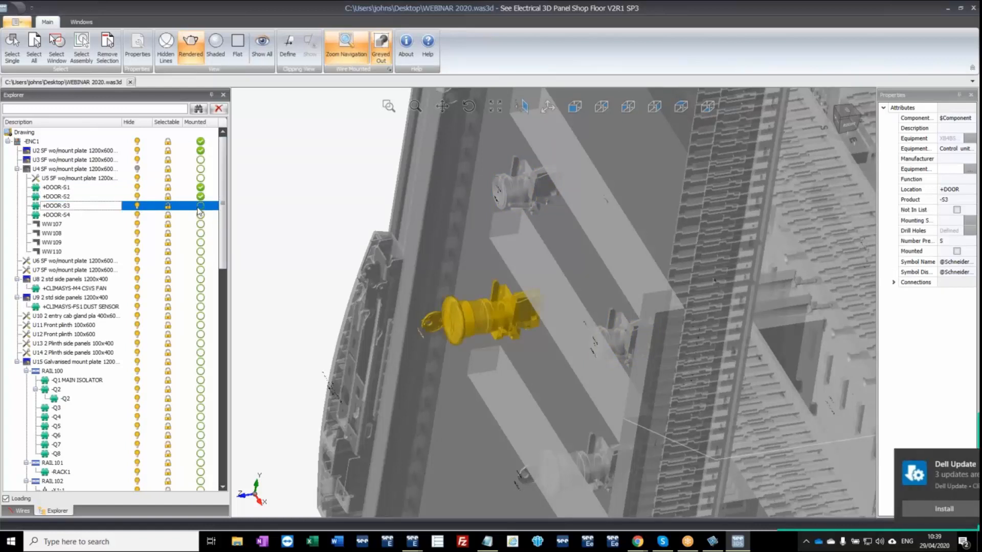
click(85, 215)
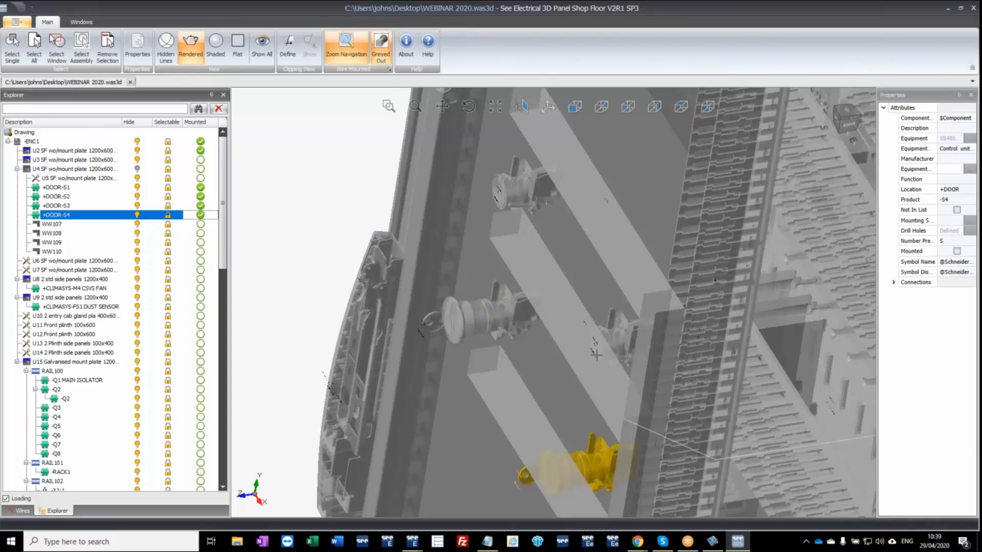
Show the wires connected to +DOOR-S4, then clear the component filter and return to the beginning of the full wire list.
middle_drag(597, 354, 588, 224)
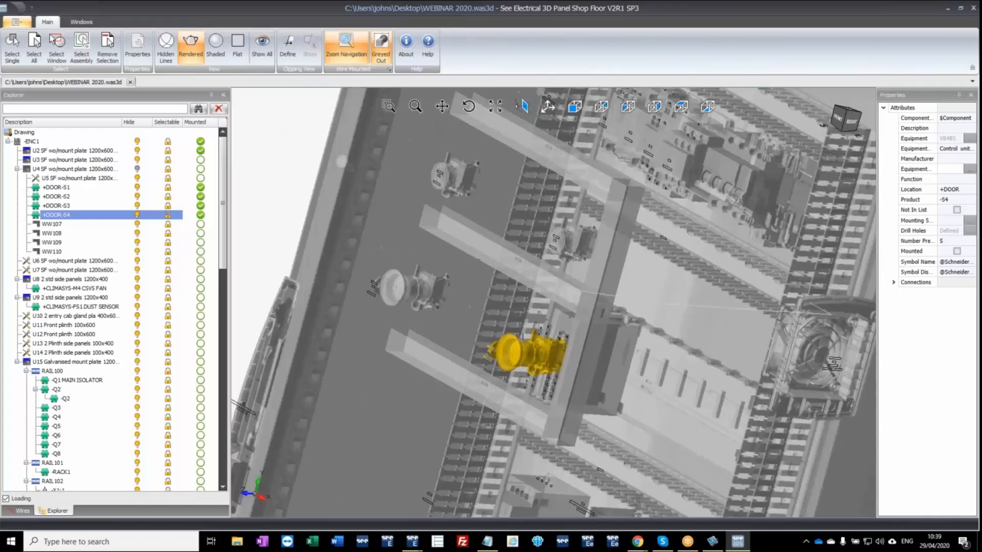
scroll(522, 338, down, 1)
click(23, 510)
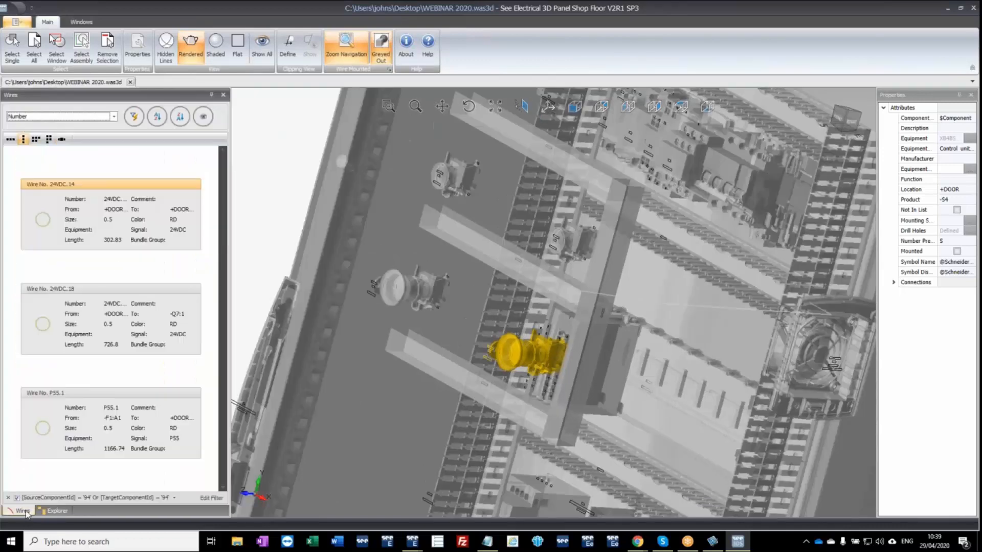
click(115, 117)
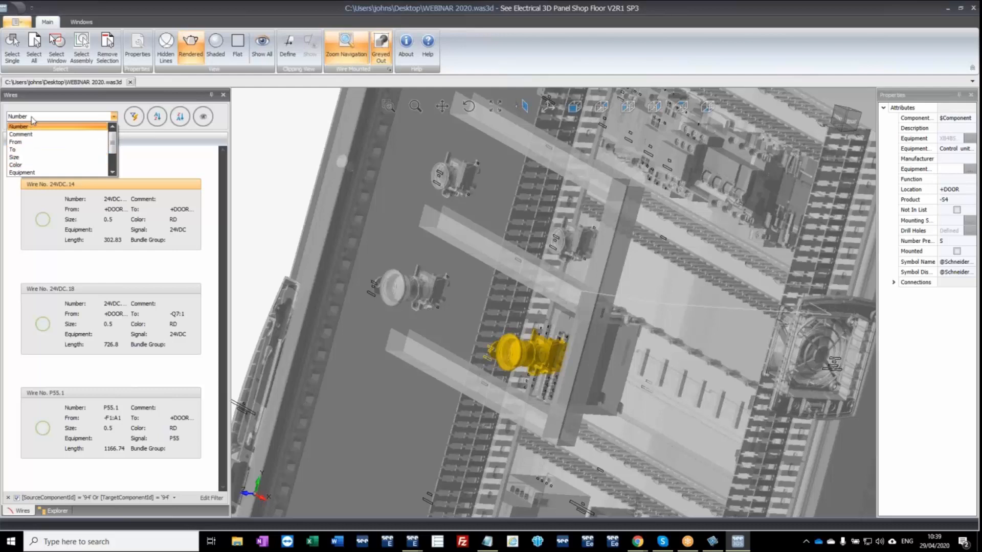
click(32, 117)
click(8, 498)
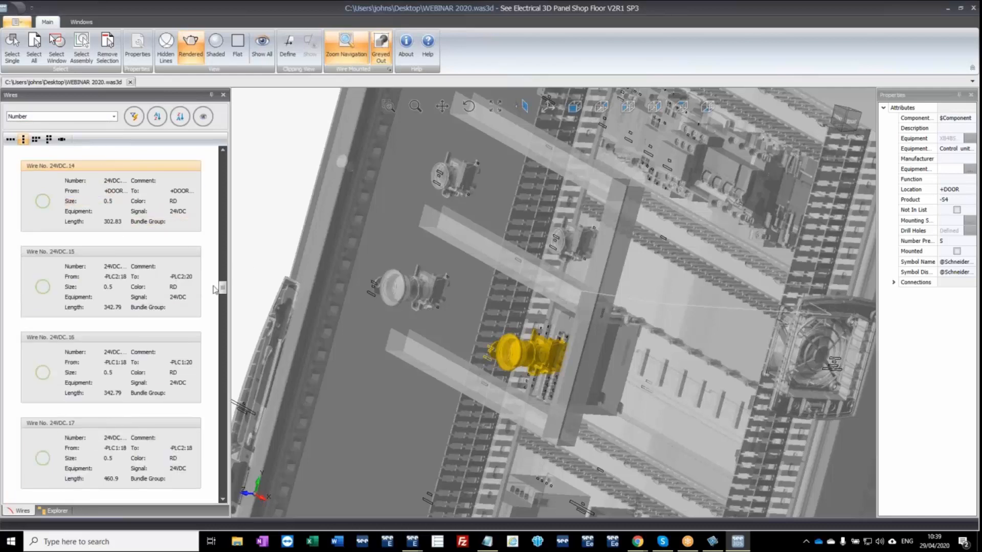
drag(223, 294, 223, 171)
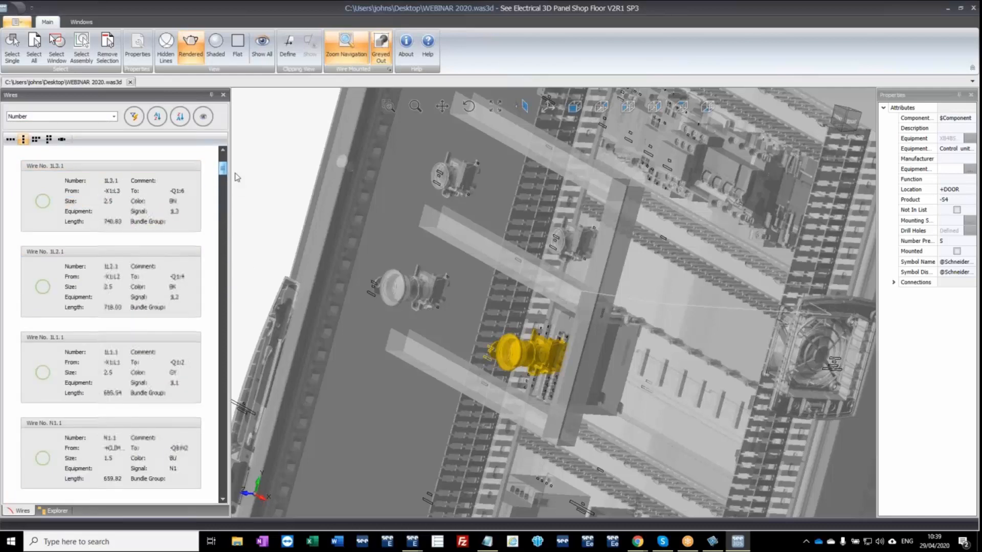
Display wire P02.1 in the cabinet and examine its route between the connected components.
click(95, 169)
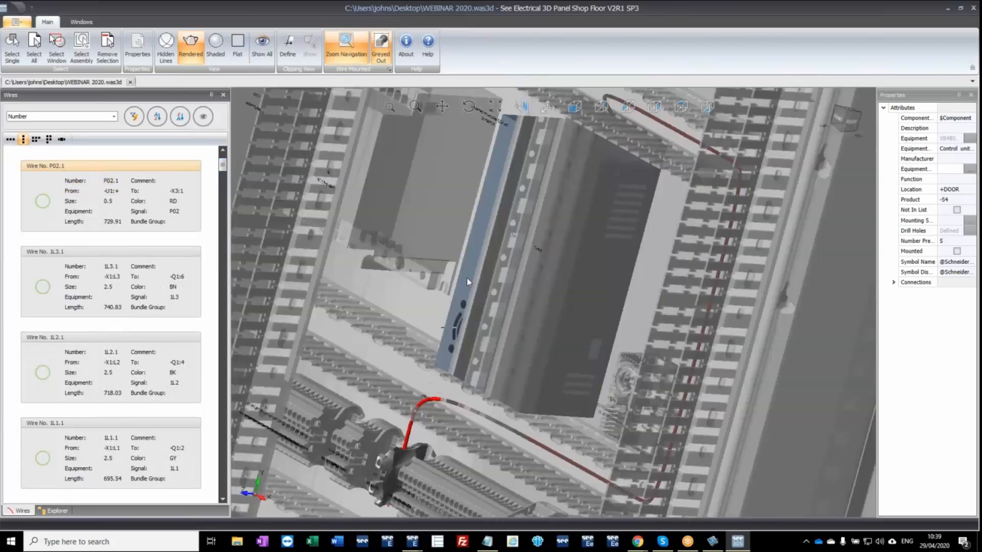
middle_drag(477, 249, 517, 236)
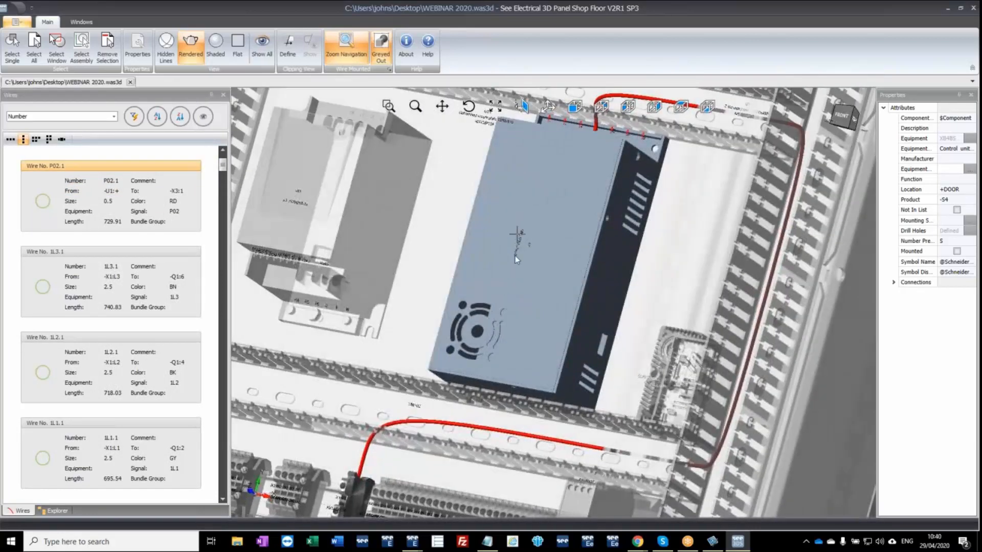
scroll(493, 348, down, 4)
scroll(493, 379, up, 4)
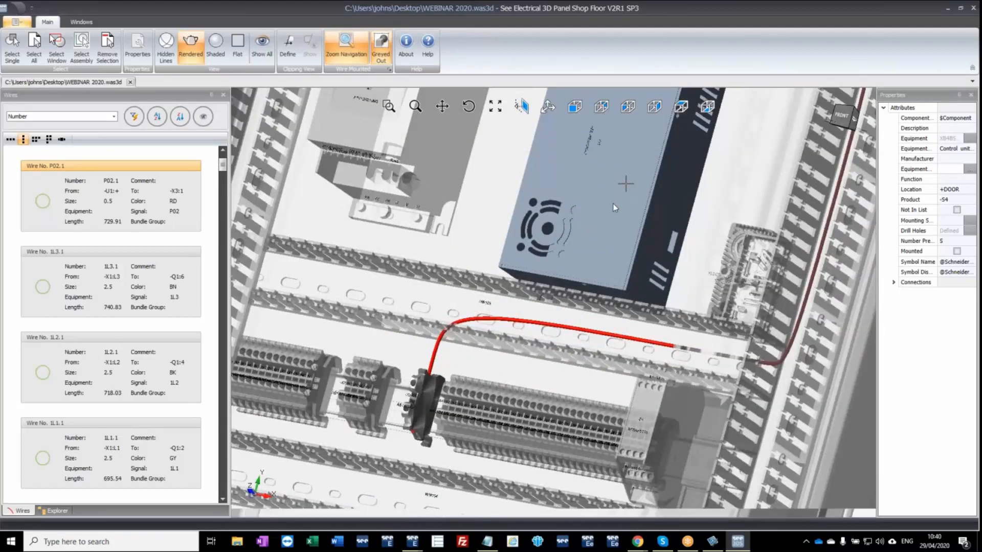
scroll(612, 203, down, 3)
middle_drag(611, 205, 597, 180)
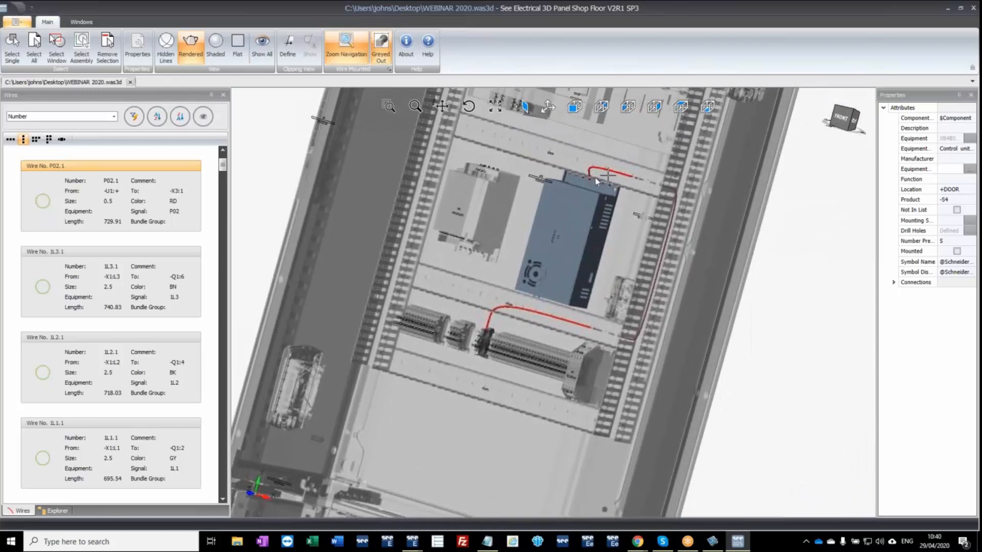
Inspect the two connection points of wire P02.1, -U1:+ and -X3:1, and view its whole route from the front.
click(118, 196)
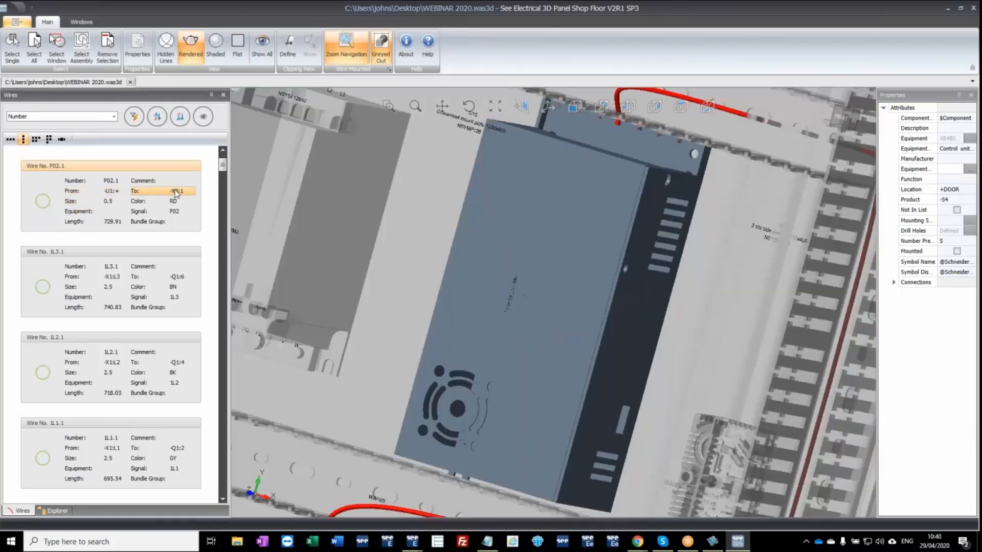
click(176, 193)
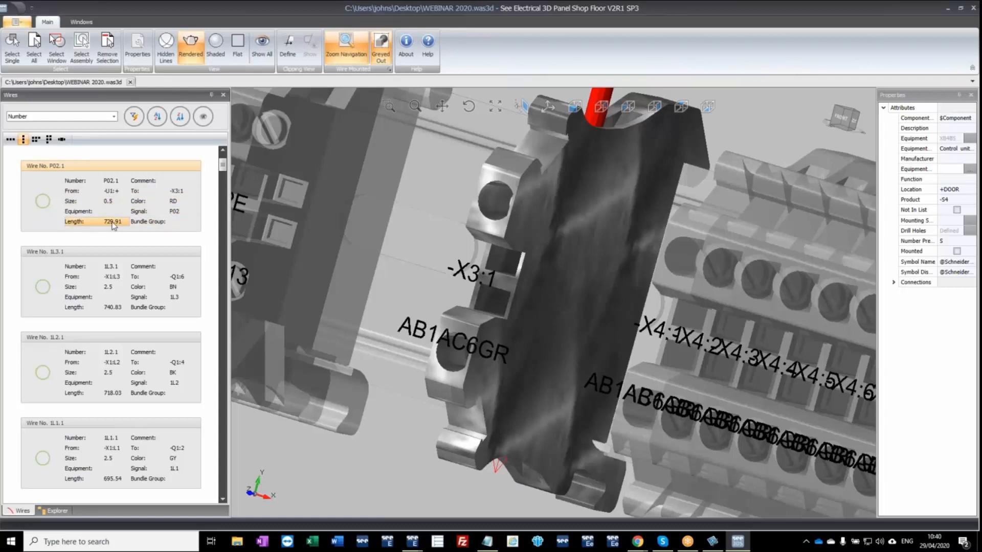
scroll(413, 250, down, 5)
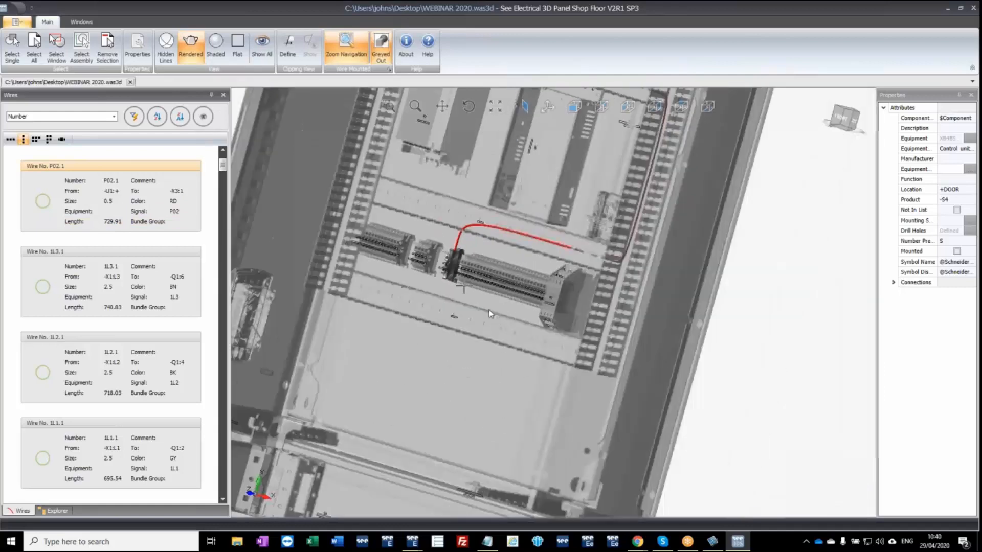
middle_drag(493, 317, 563, 320)
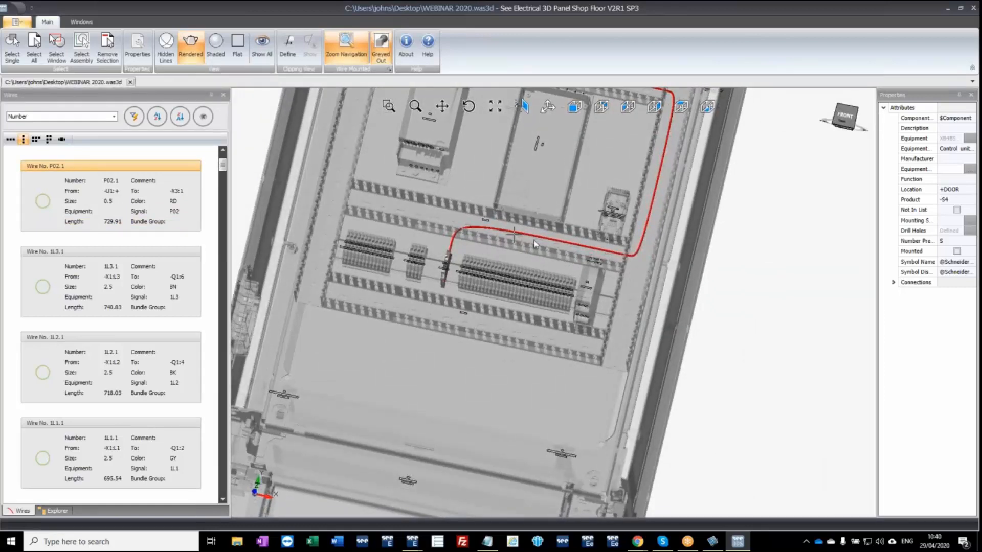
ctrl+middle_drag(619, 181, 563, 244)
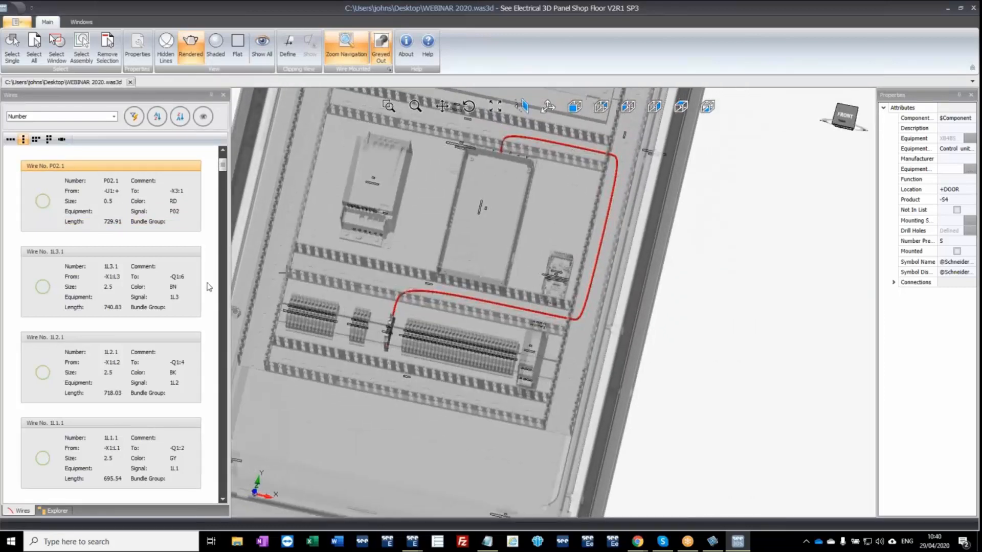
Mark wire P02.1 as mounted, then display wire 1L3.1 and mark it as mounted too.
click(45, 202)
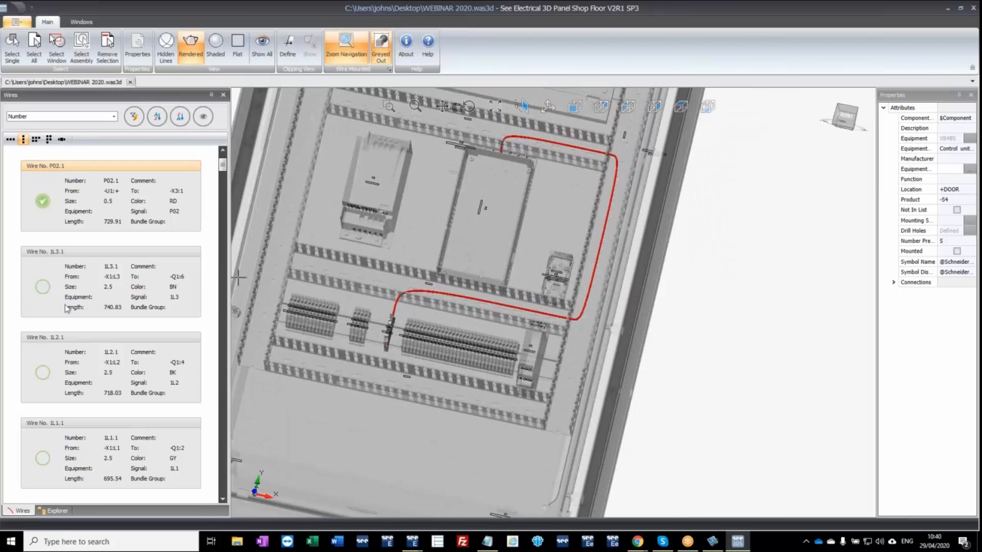
click(102, 255)
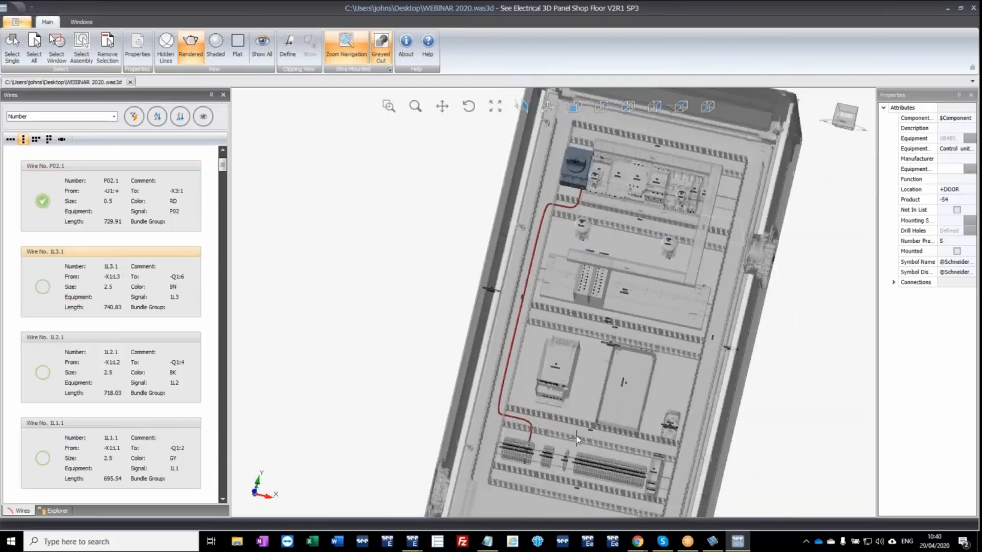
click(44, 287)
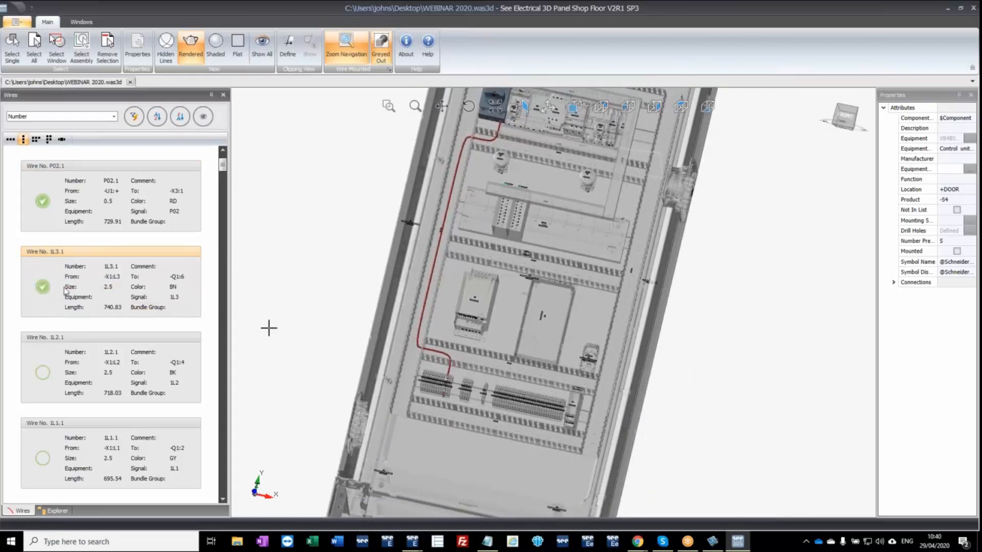
Deselect the displayed wire and select drive -A1 in the cabinet to list only its connected wires.
scroll(353, 202, down, 3)
click(340, 201)
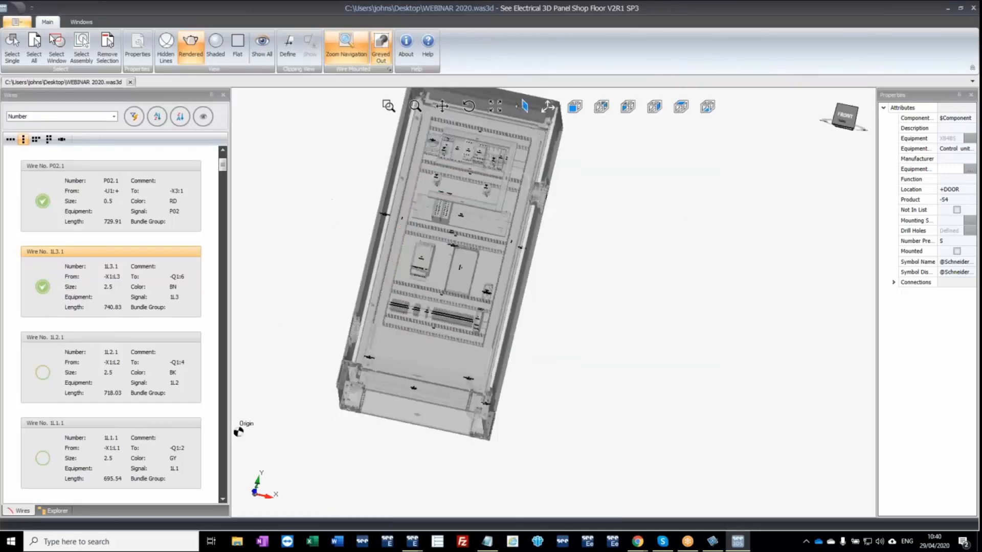
scroll(438, 188, up, 4)
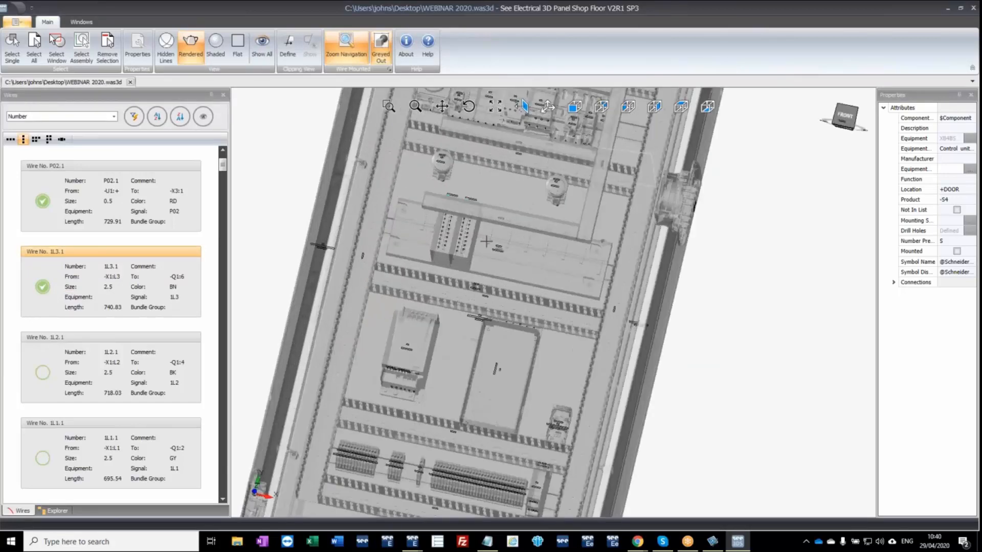
click(410, 341)
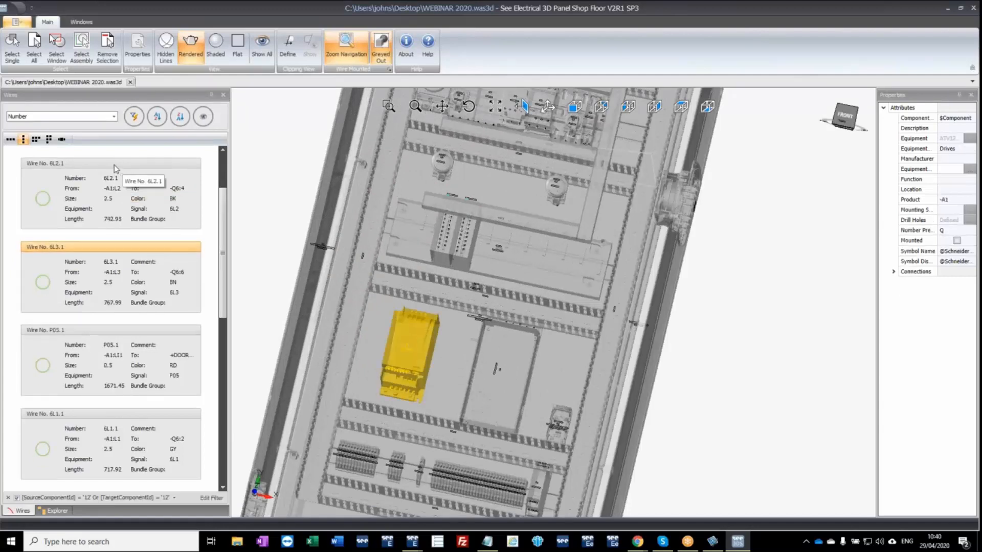
Display wires 6L2.1, 6L3.1 and P05.1 one after another and mark each as mounted.
click(147, 165)
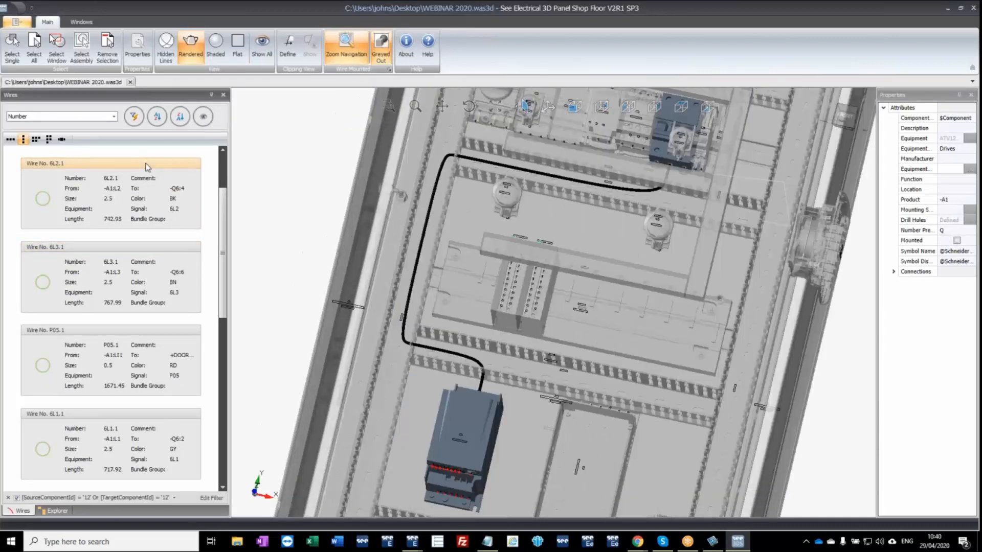
click(46, 203)
click(72, 252)
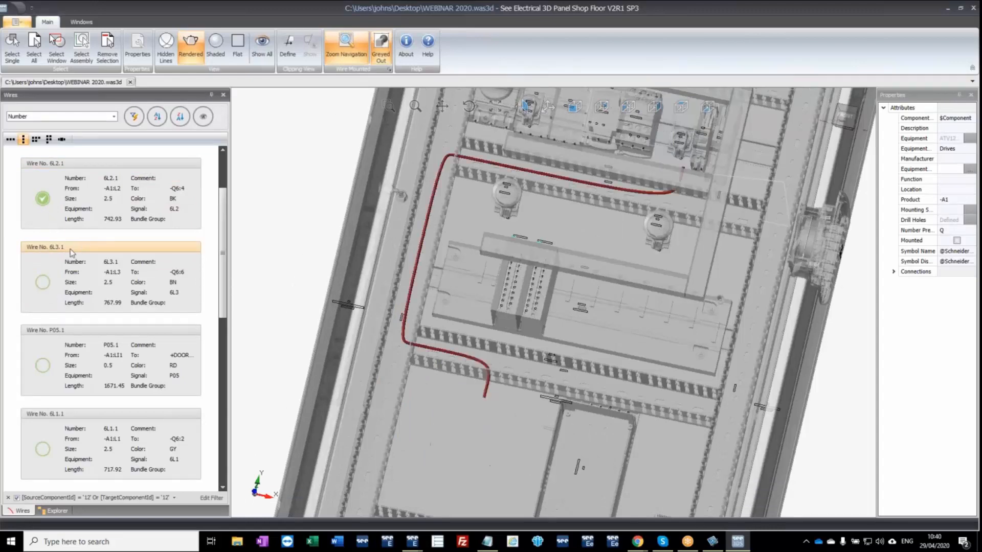
click(44, 285)
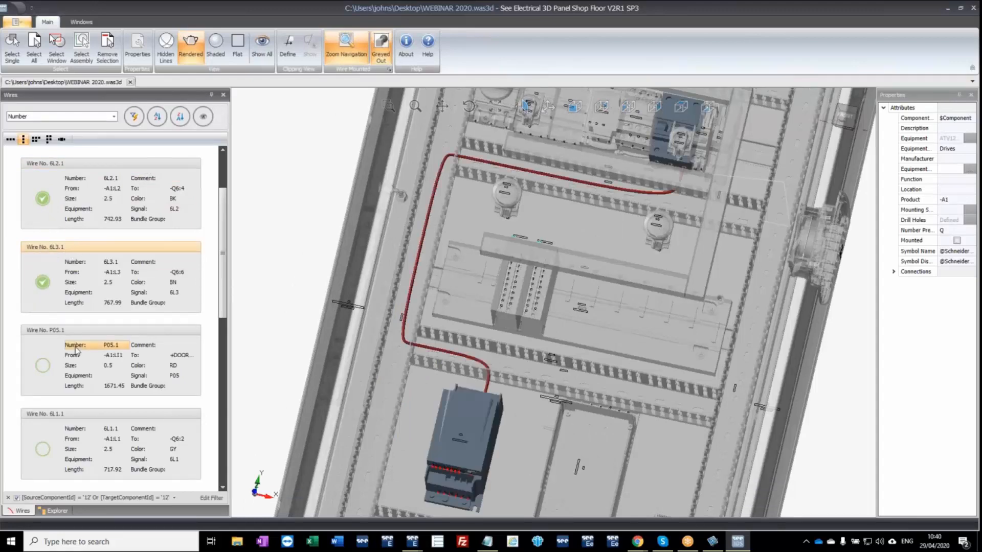
click(75, 336)
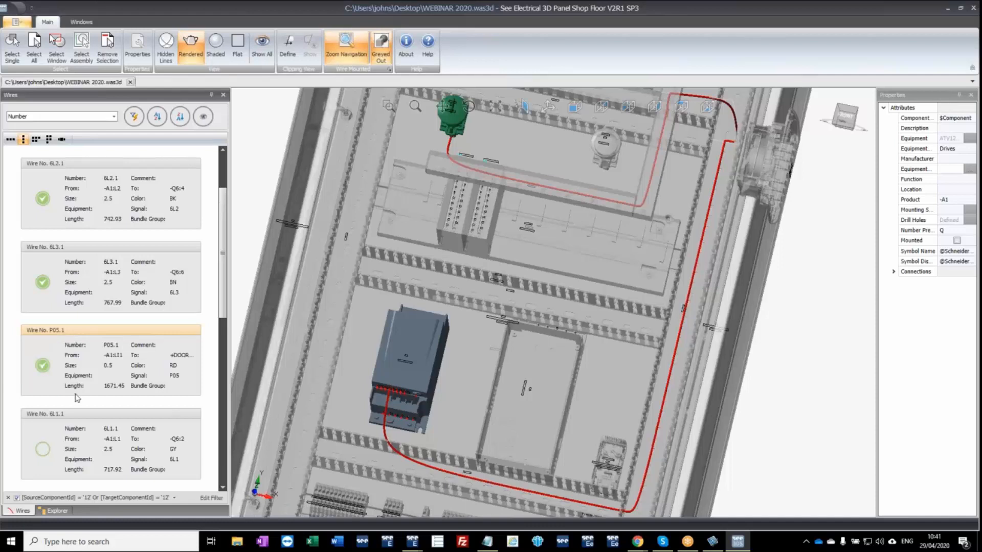
Clear the drive -A1 component filter and filter the wire list by color BK.
click(264, 150)
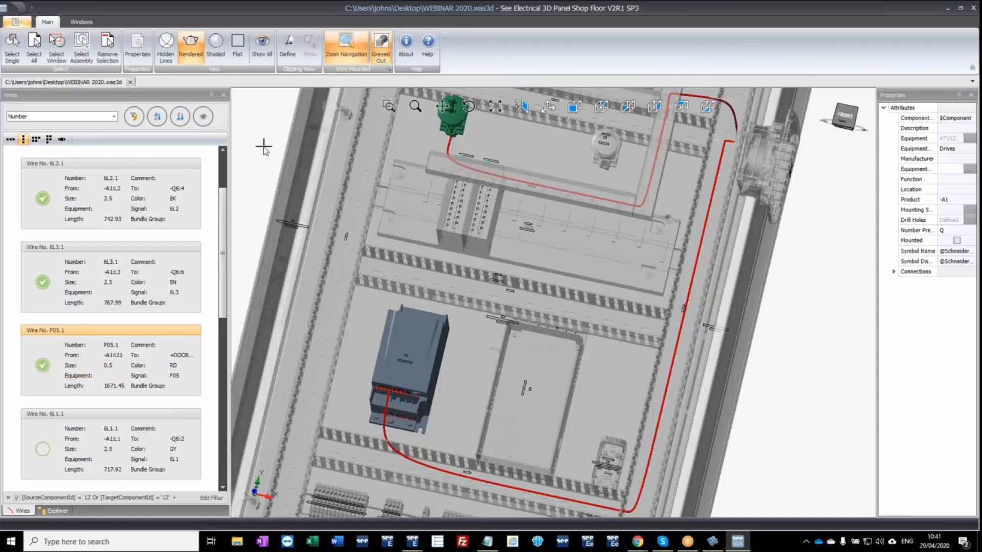
click(8, 497)
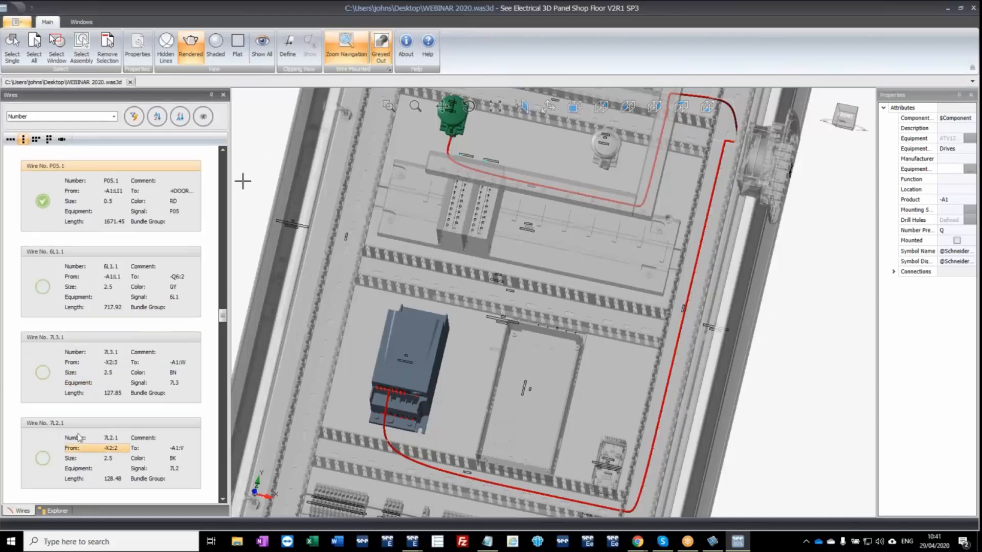
click(114, 117)
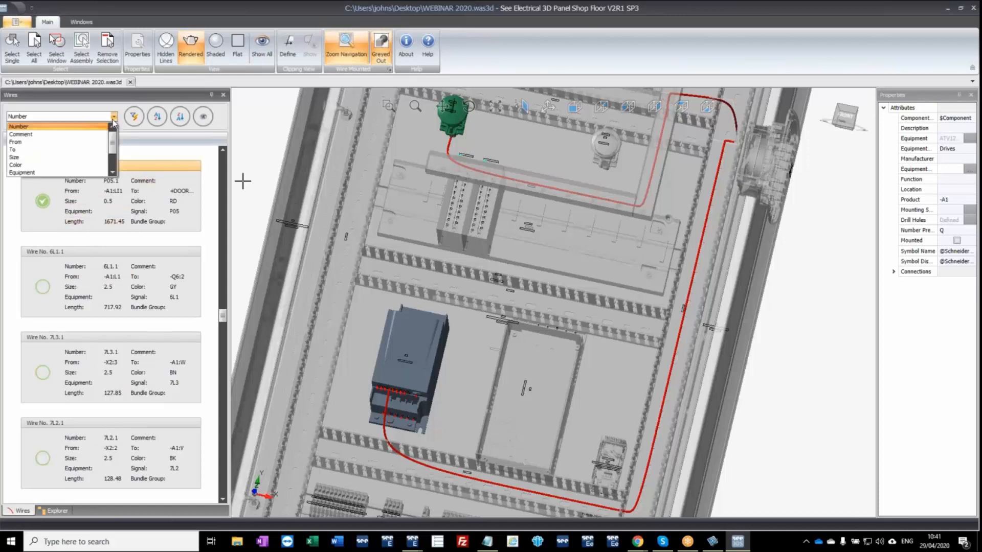
click(41, 165)
click(134, 116)
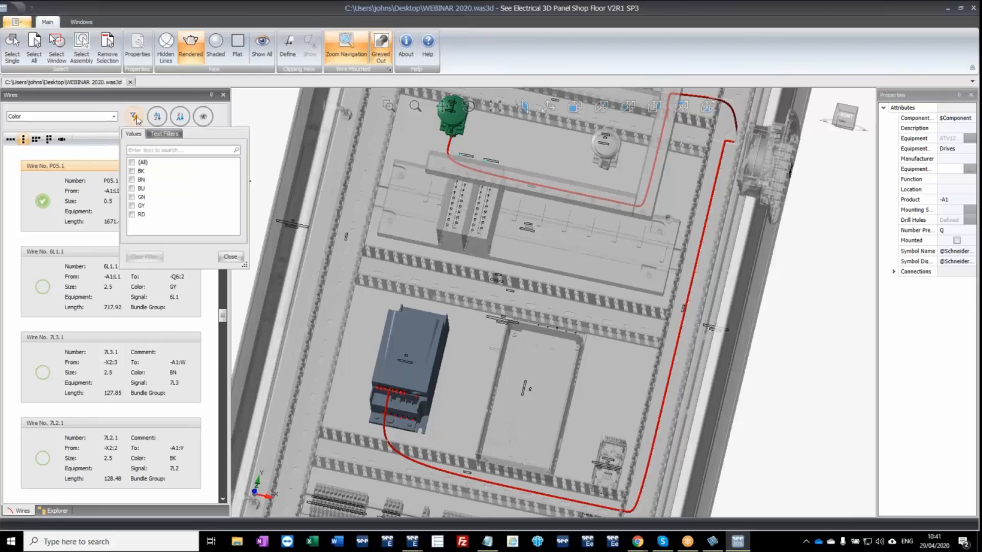
click(131, 172)
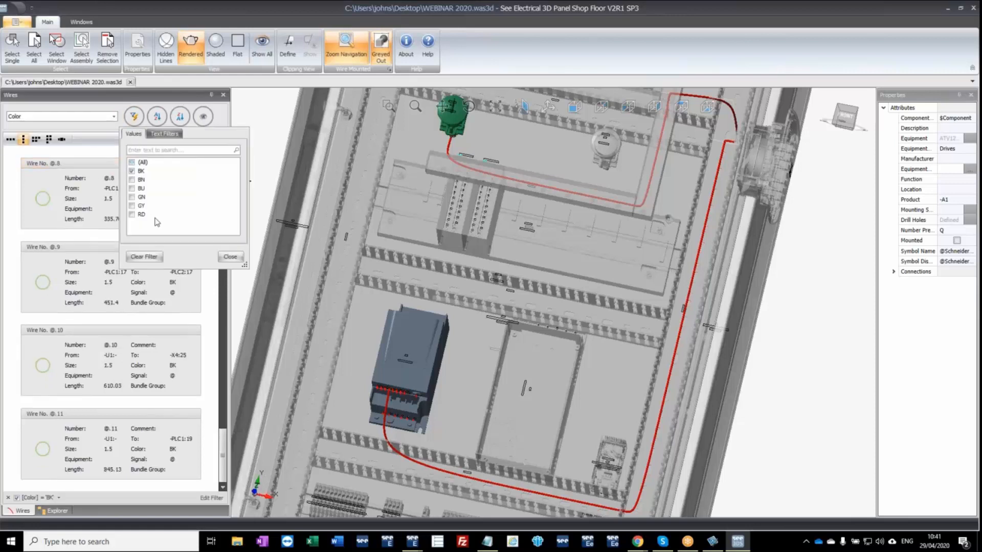
click(231, 258)
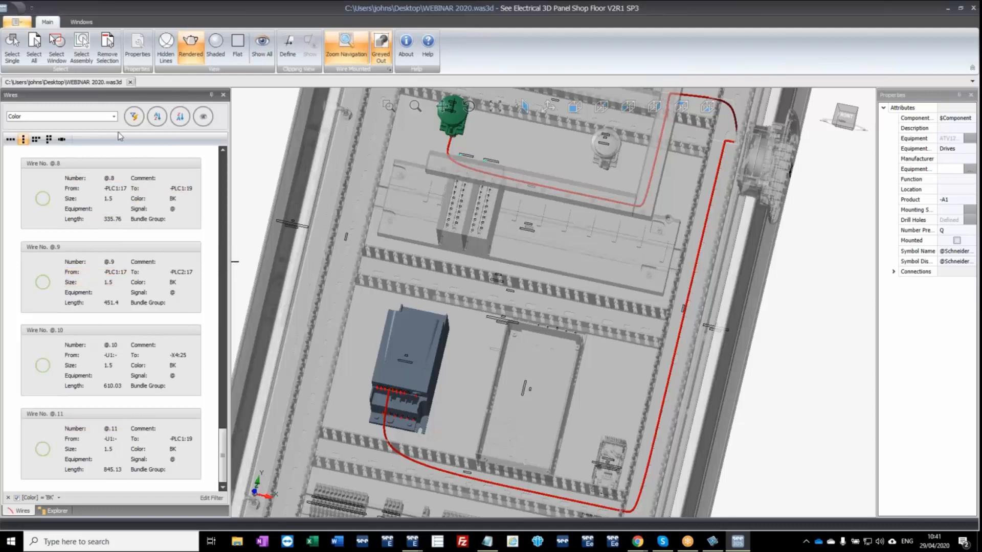
Narrow the filtered wire list further to wires of size 2.5.
click(113, 117)
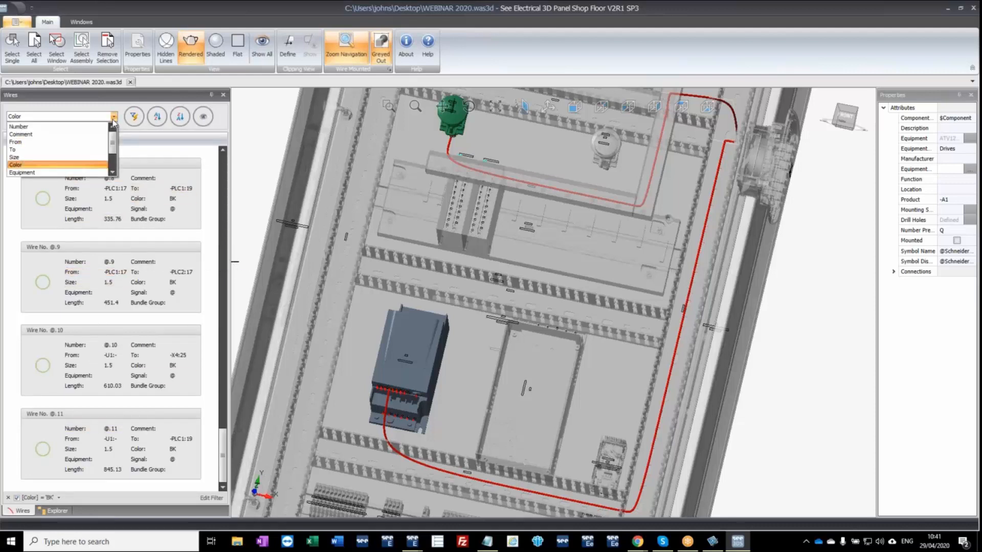
click(29, 157)
click(134, 117)
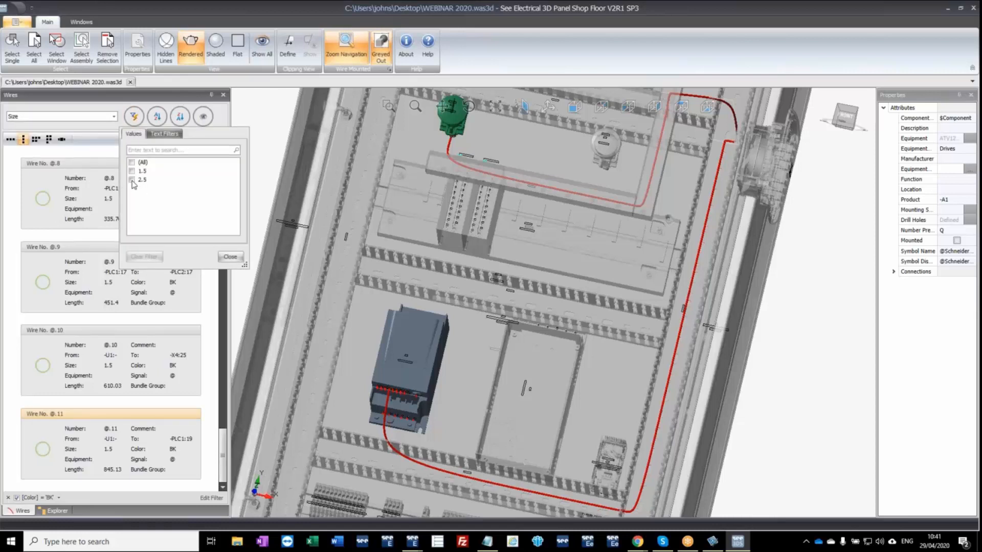
click(132, 180)
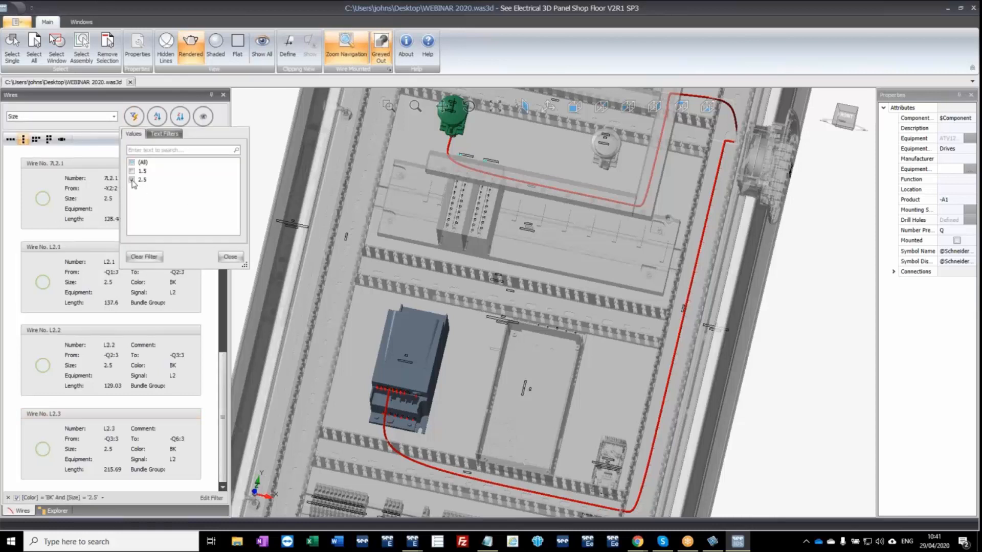
click(230, 257)
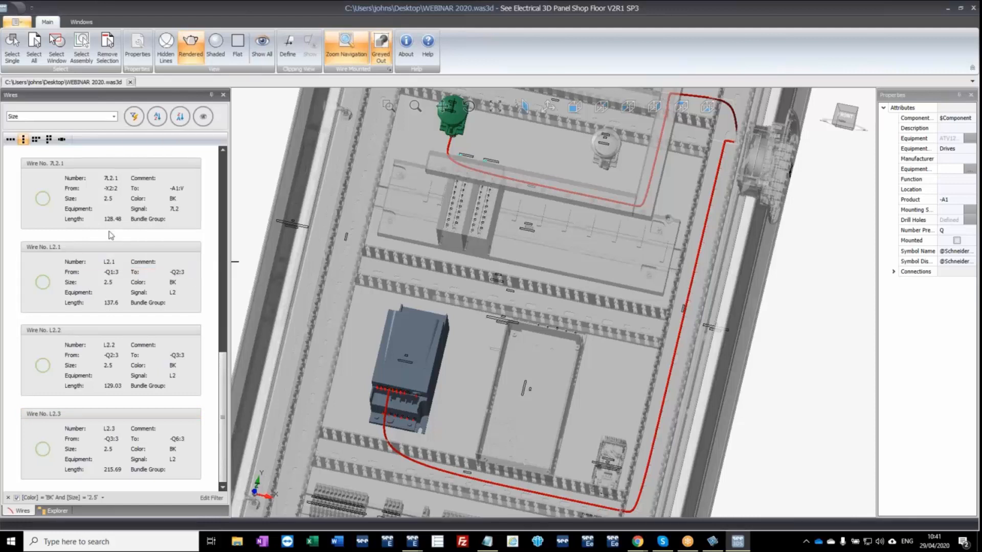
Display wires 7L2.1 and L2.1 in turn and mark both as mounted.
click(105, 164)
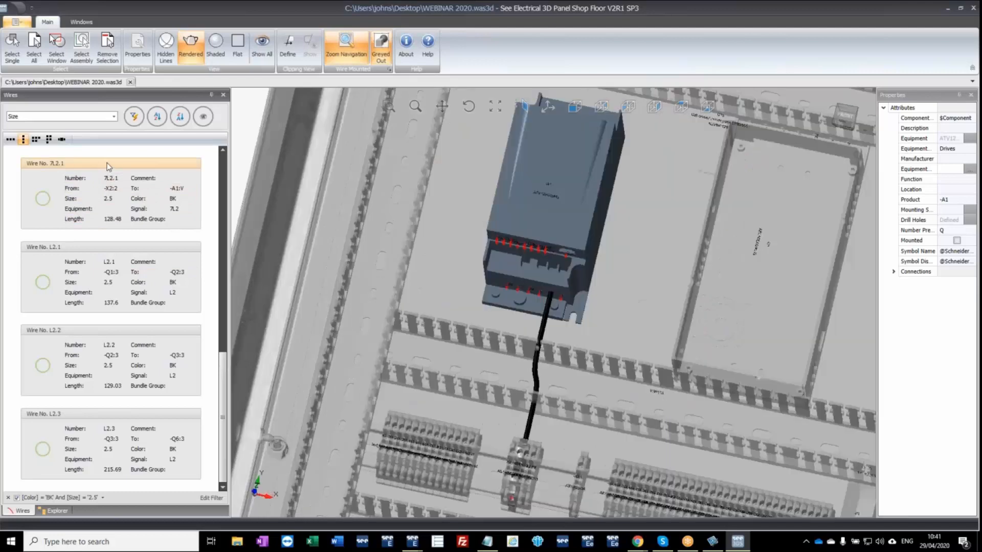
click(43, 199)
click(75, 246)
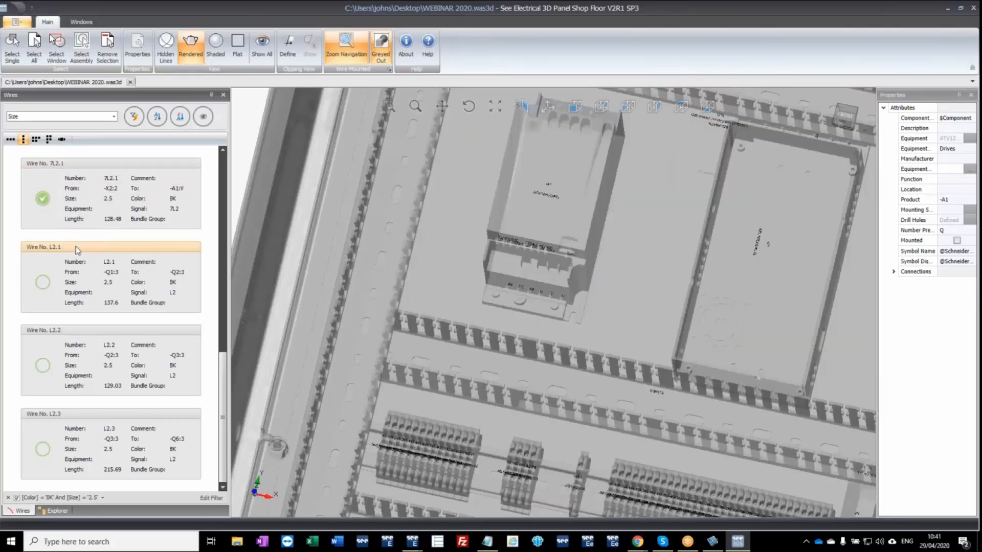
click(43, 282)
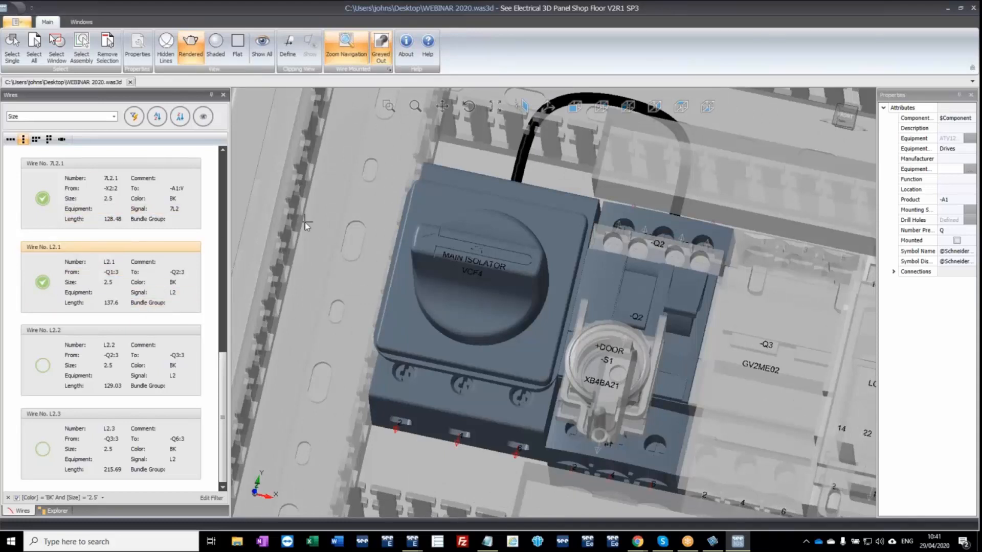
Examine the route of wire L2.1 between -Q1 and -Q2, then deselect it.
scroll(479, 229, down, 5)
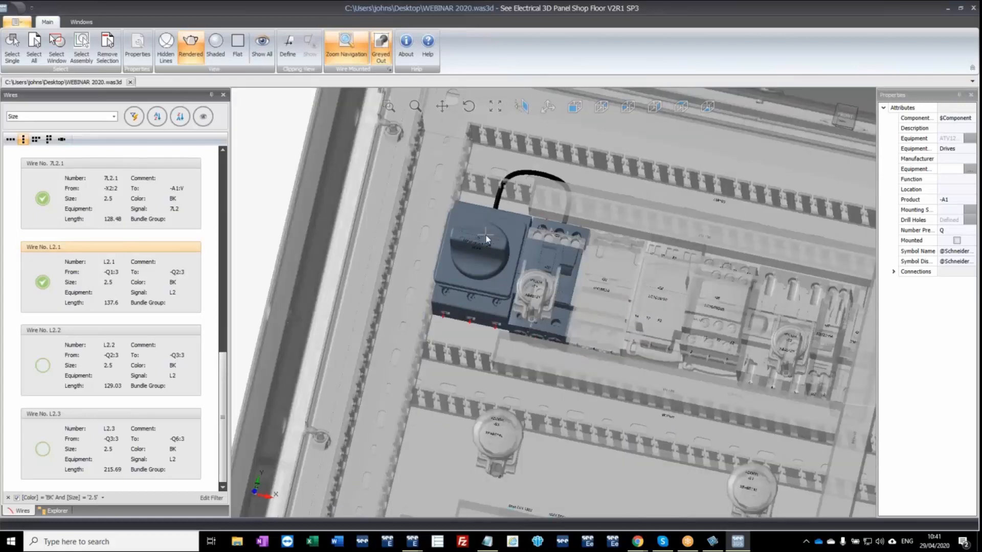
middle_drag(544, 280, 564, 286)
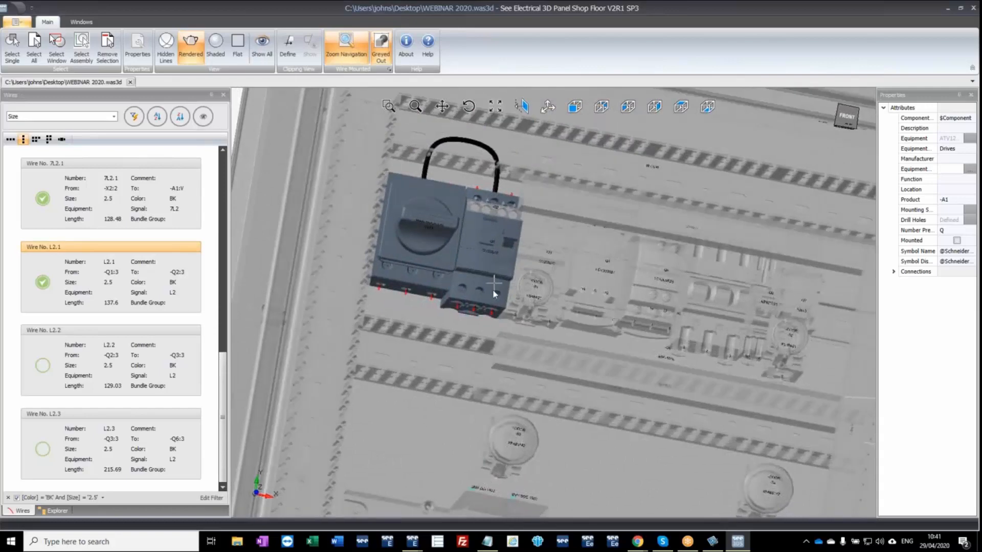
scroll(486, 283, down, 5)
click(297, 218)
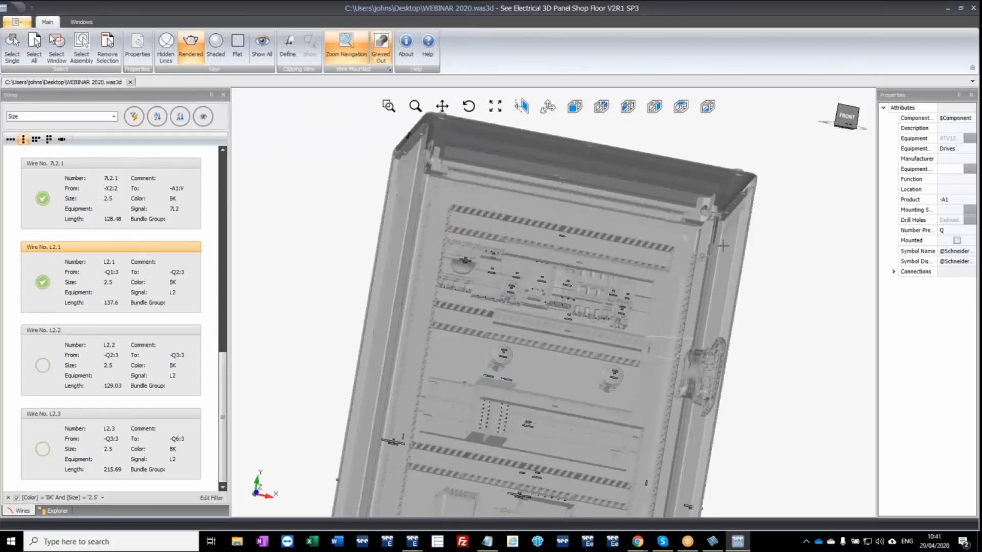
Close 3D Panel Shop Floor, saving the changes to WEBINAR 2020.was3d, and return to the WEBINAR 2020 project in See 3D.
click(973, 8)
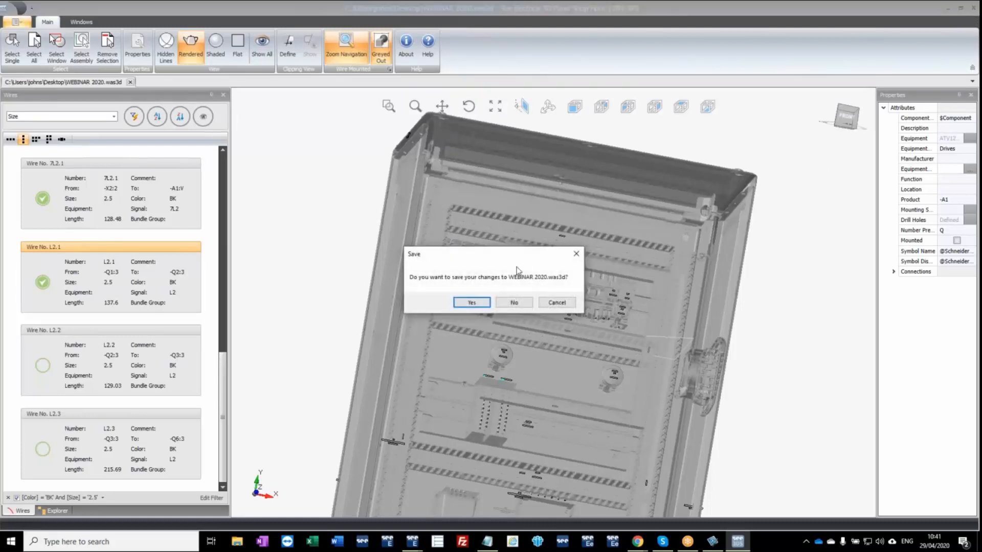
click(476, 307)
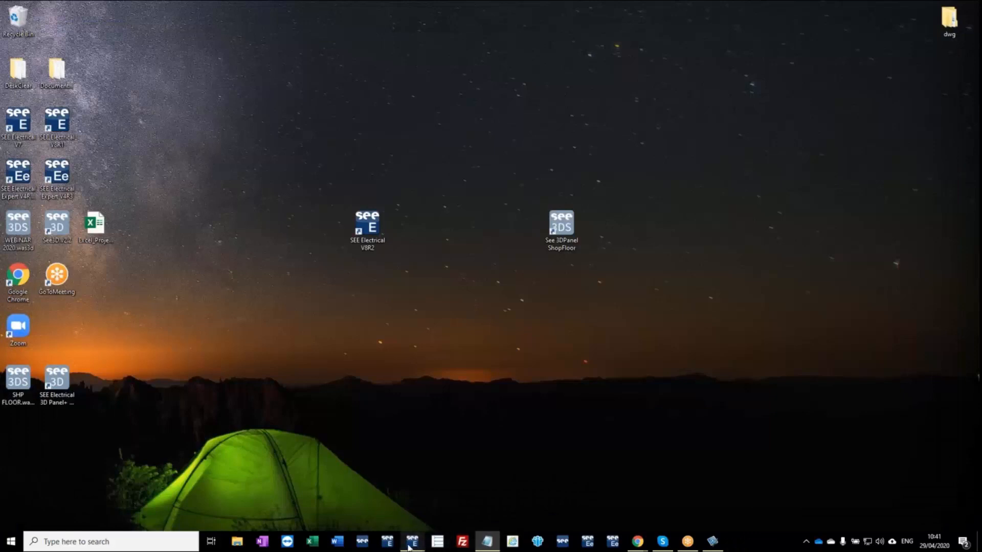
mouse_move(415, 546)
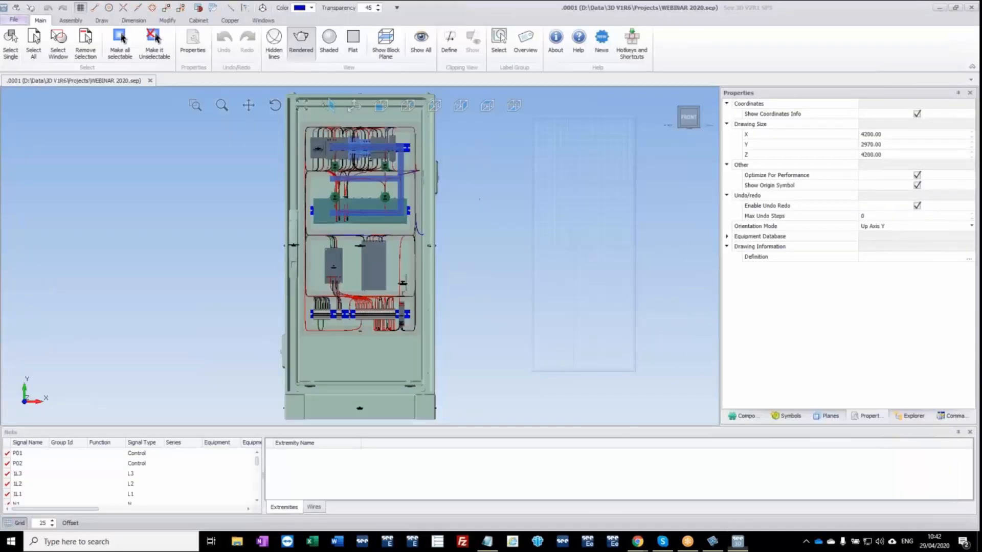
Import the See Electrical 3D Panel Shop Floor information from WEBINAR 2020.was3d into the cabinet project.
middle_drag(476, 208, 459, 214)
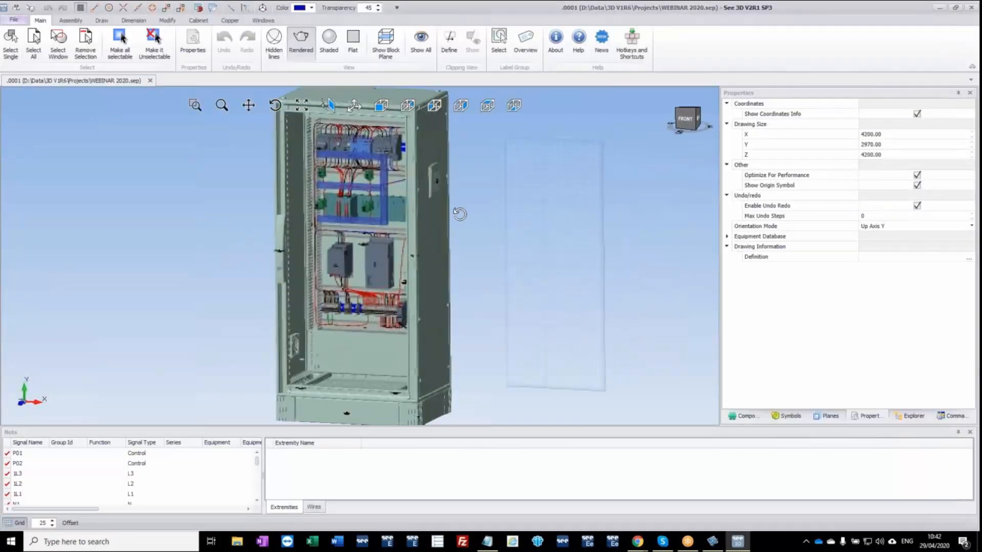
click(20, 22)
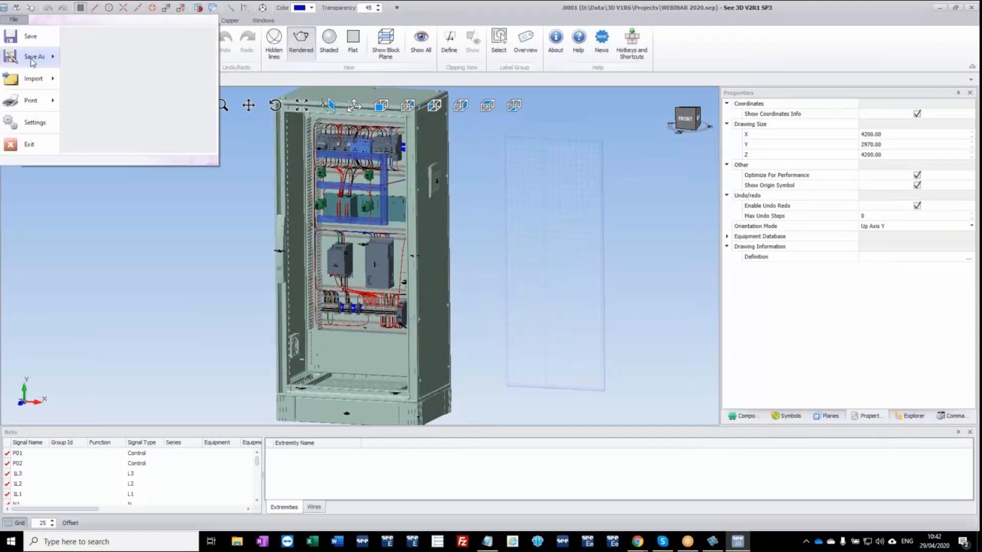
mouse_move(29, 79)
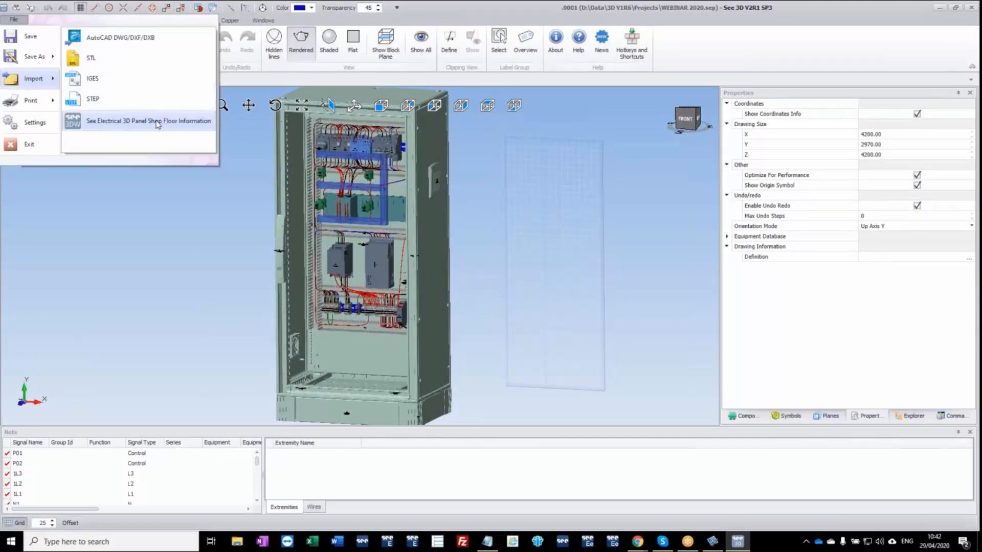
click(154, 122)
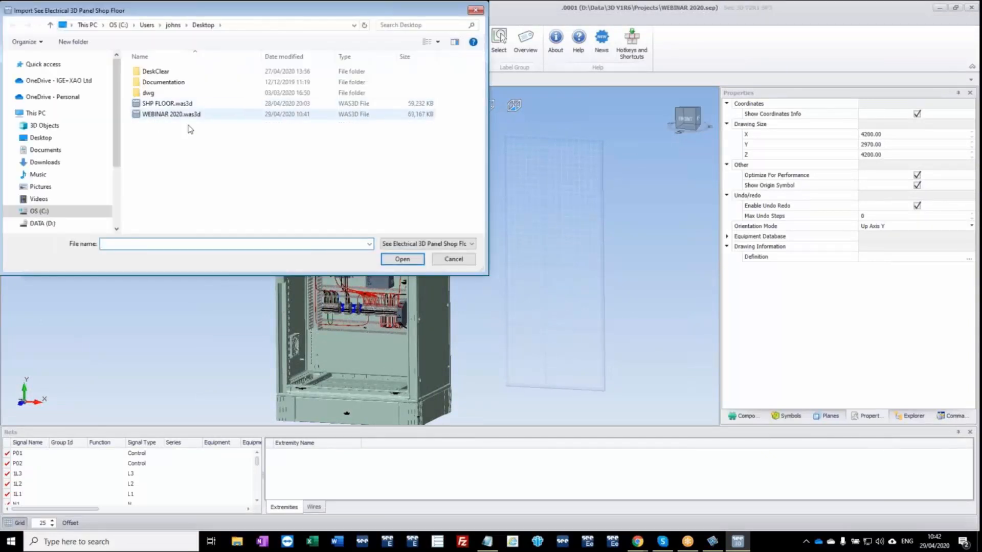
click(189, 116)
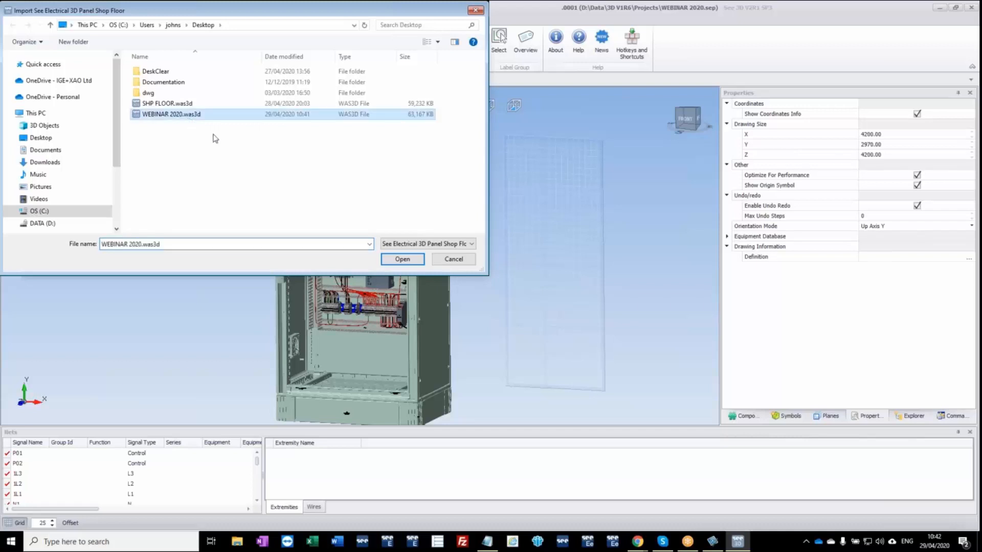
click(402, 260)
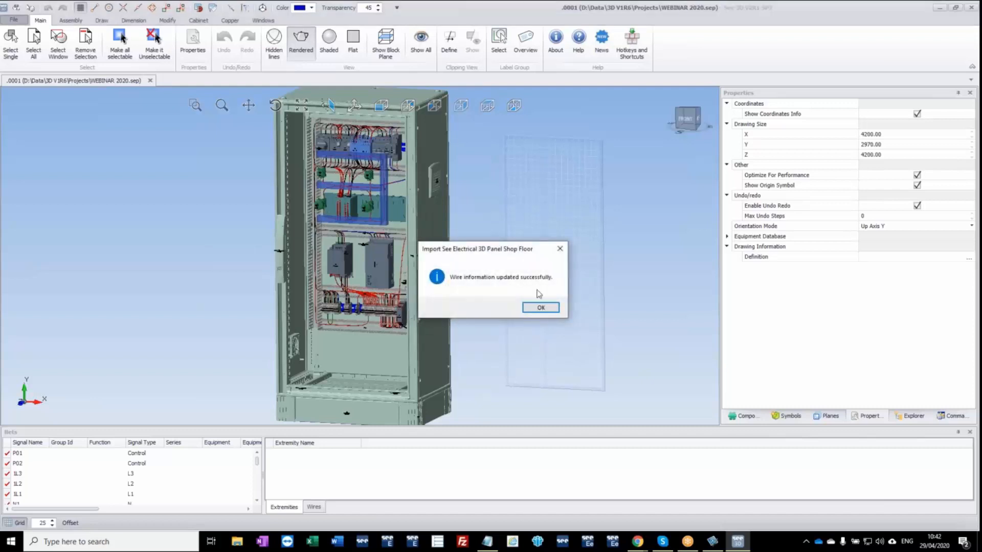
click(541, 307)
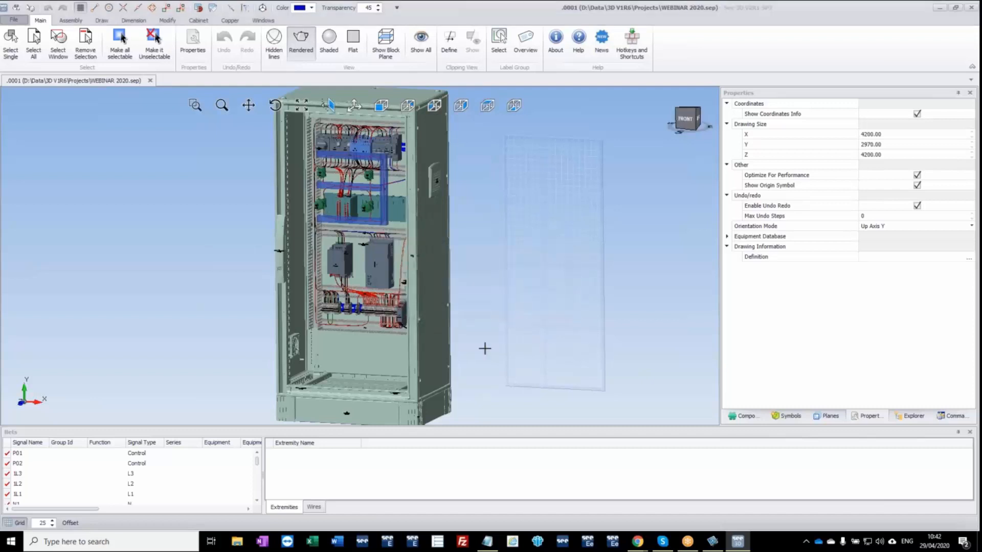
Switch the Nets list of the cabinet project to Wires Mode and enlarge the wire table to show its Mounted column.
click(318, 509)
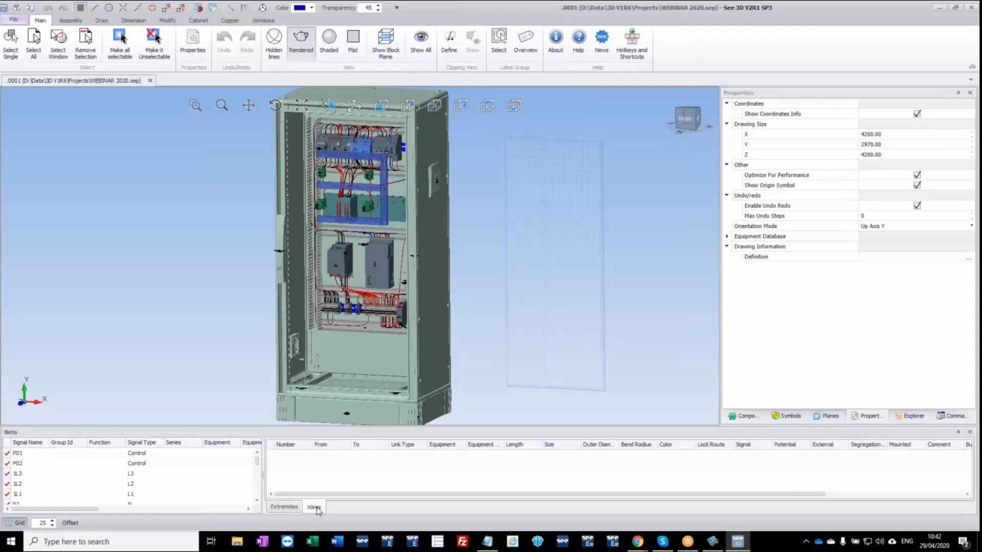
click(54, 475)
right_click(58, 464)
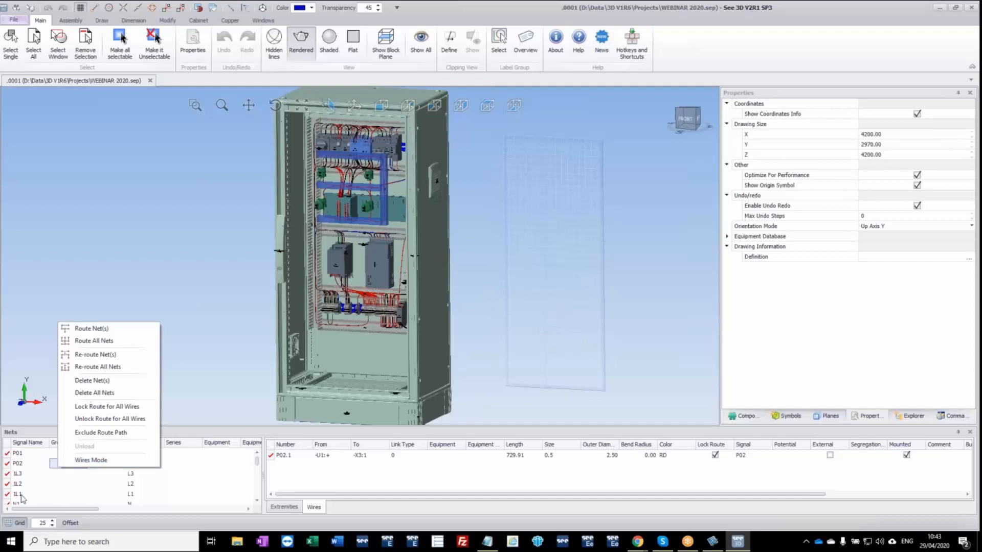
click(104, 462)
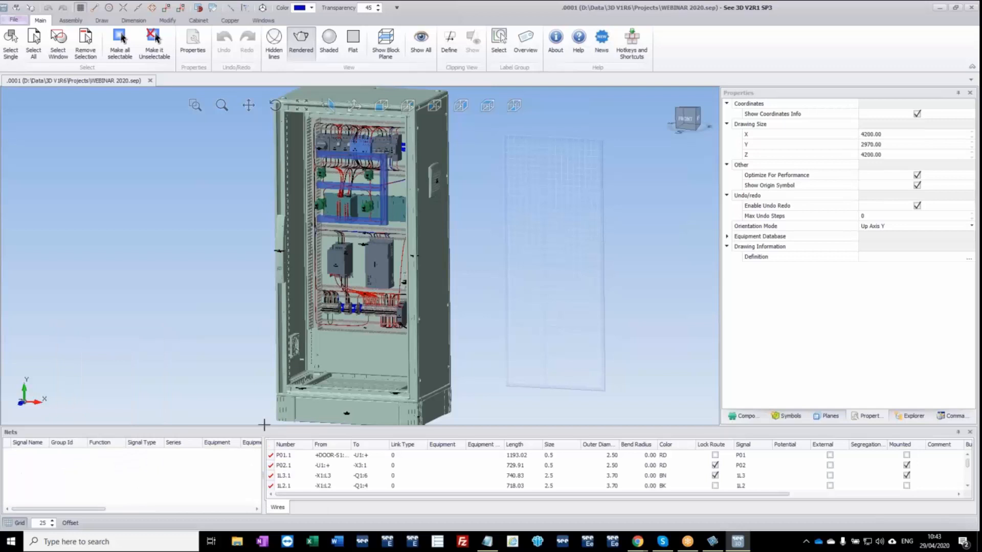
drag(264, 428, 263, 382)
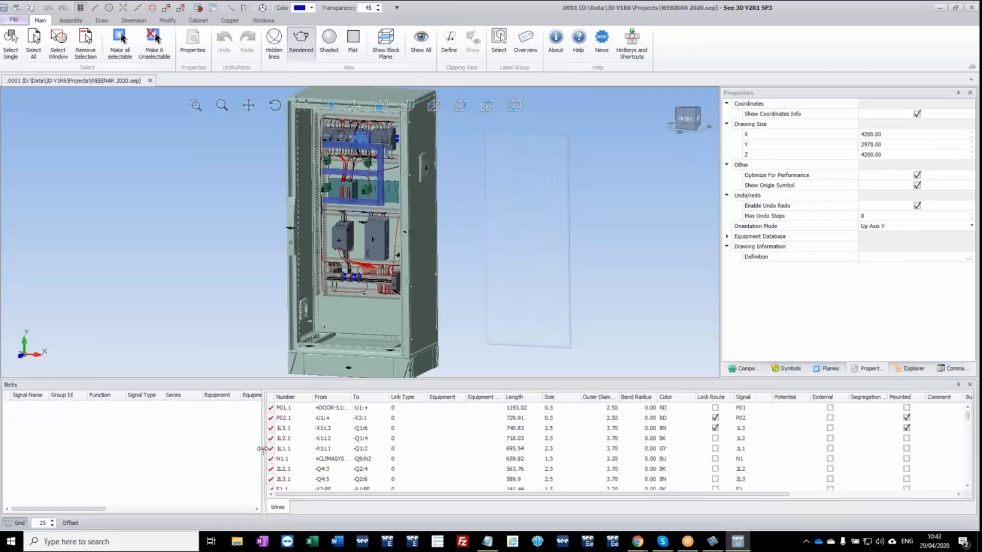
drag(263, 451, 105, 446)
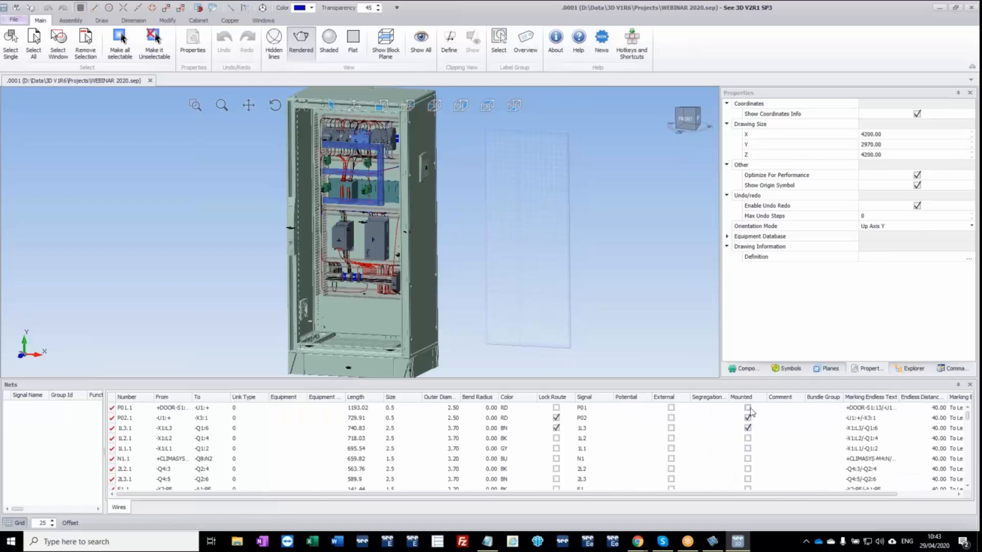
Filter the wire table to show only the wires marked as Mounted.
click(703, 419)
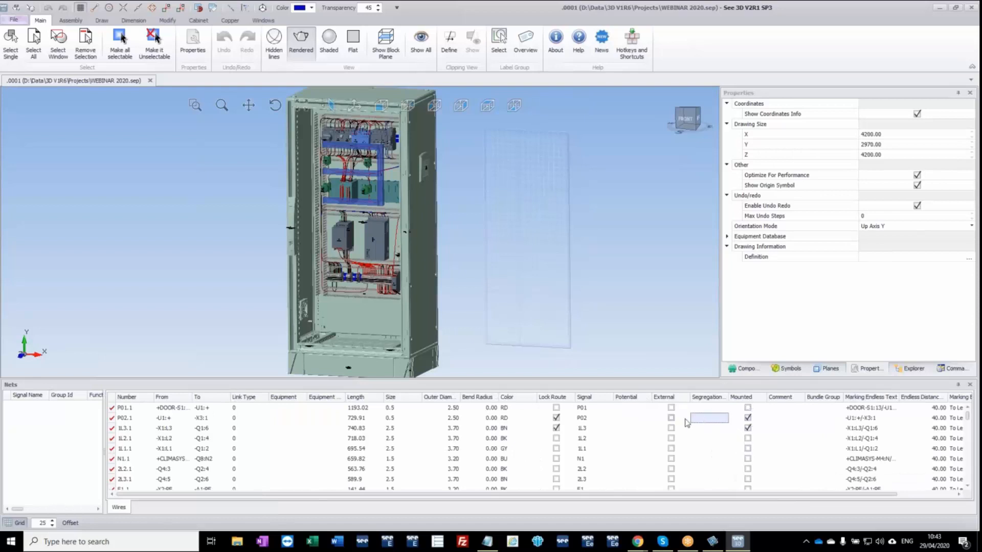
click(764, 397)
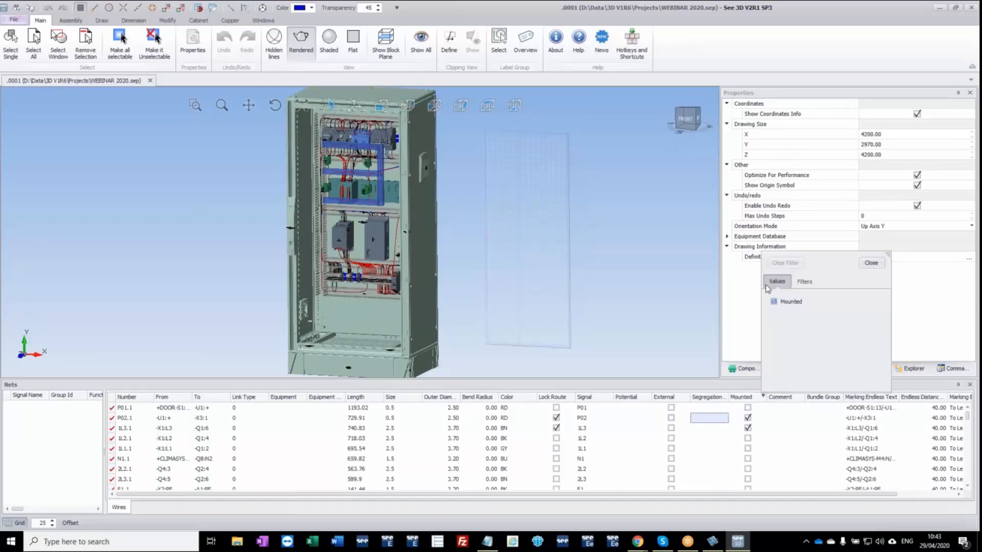
click(774, 301)
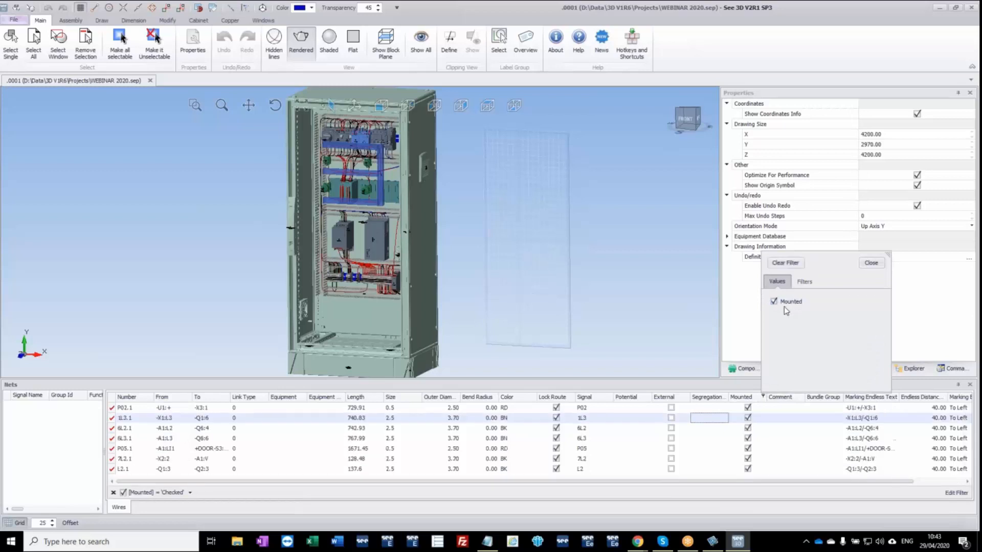
click(872, 264)
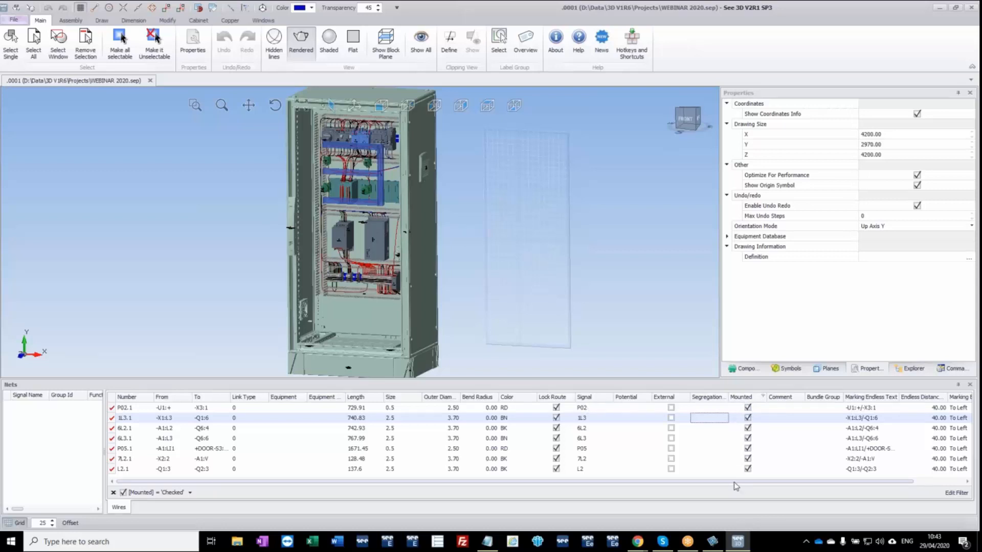
Examine the route of mounted wire 1L3.1 from -X1:L3 to -Q1:6 in the cabinet, then deselect it.
click(113, 419)
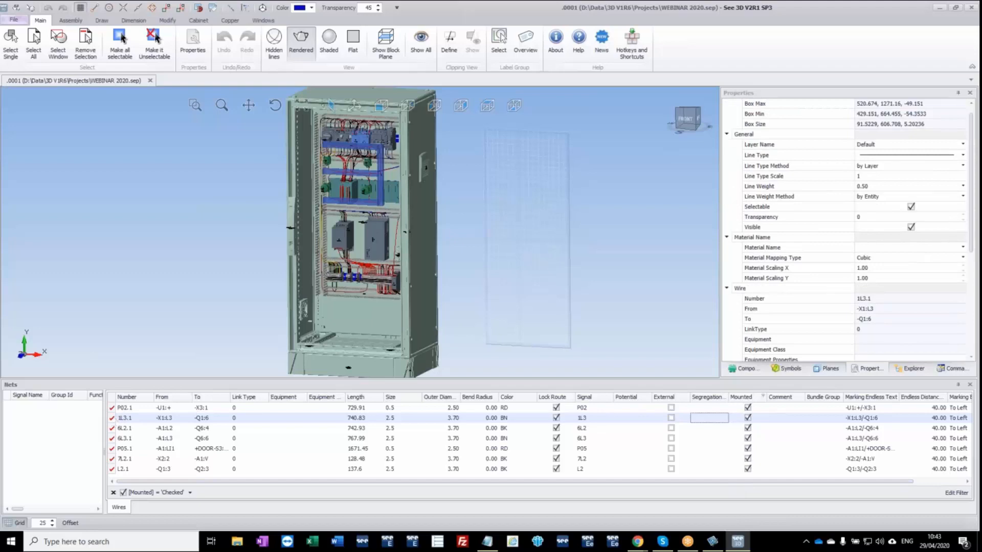
scroll(327, 270, up, 8)
middle_drag(328, 270, 370, 251)
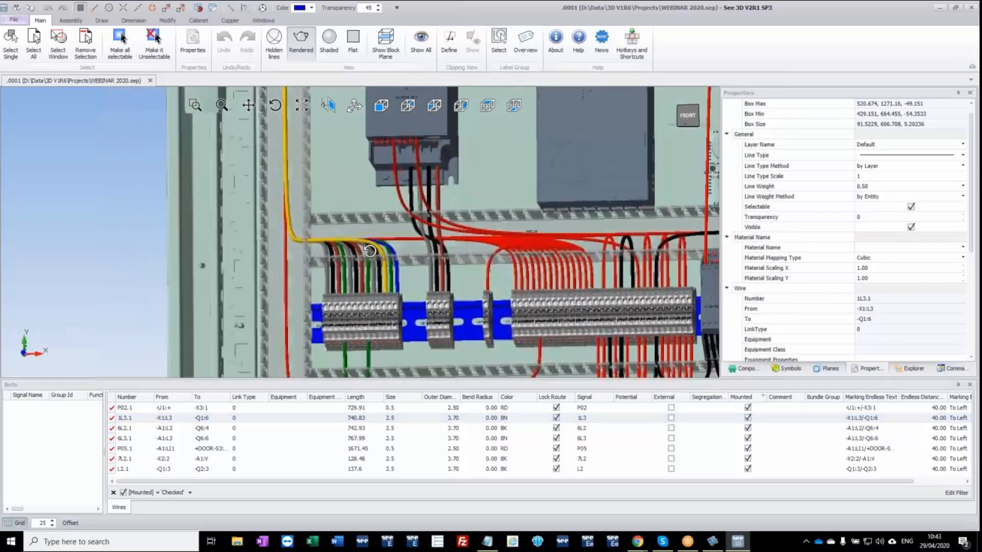
scroll(369, 251, down, 10)
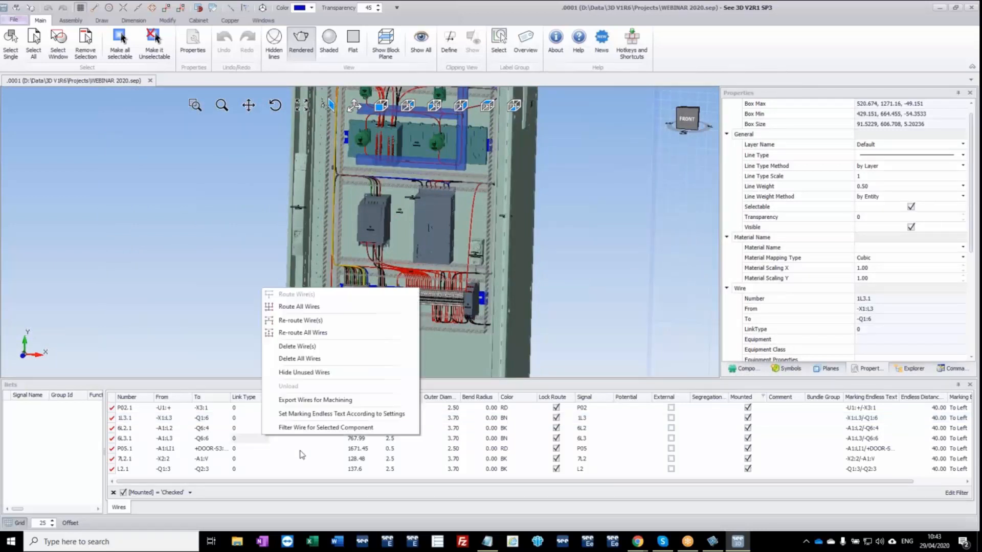
right_click(263, 439)
click(241, 263)
scroll(253, 297, down, 2)
scroll(253, 298, down, 2)
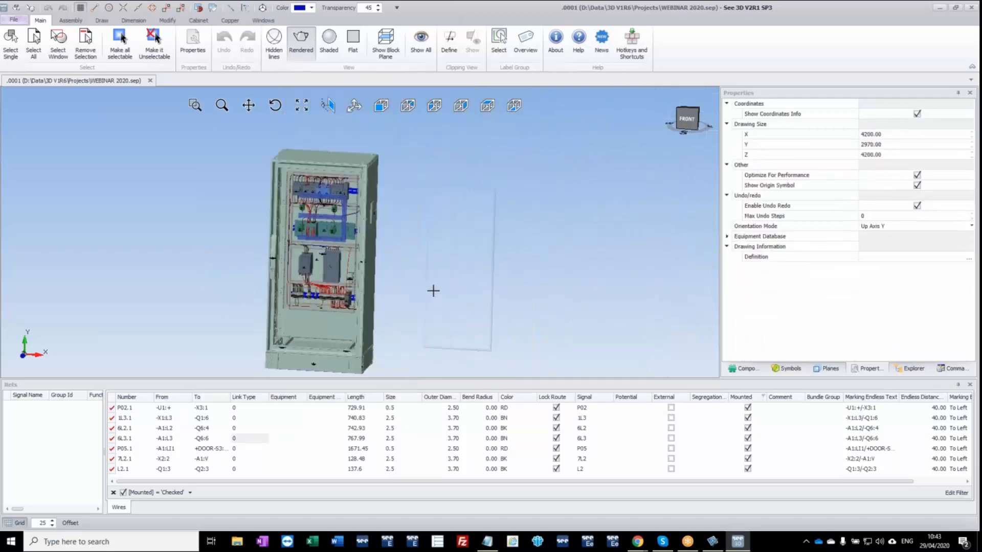
middle_drag(413, 296, 436, 269)
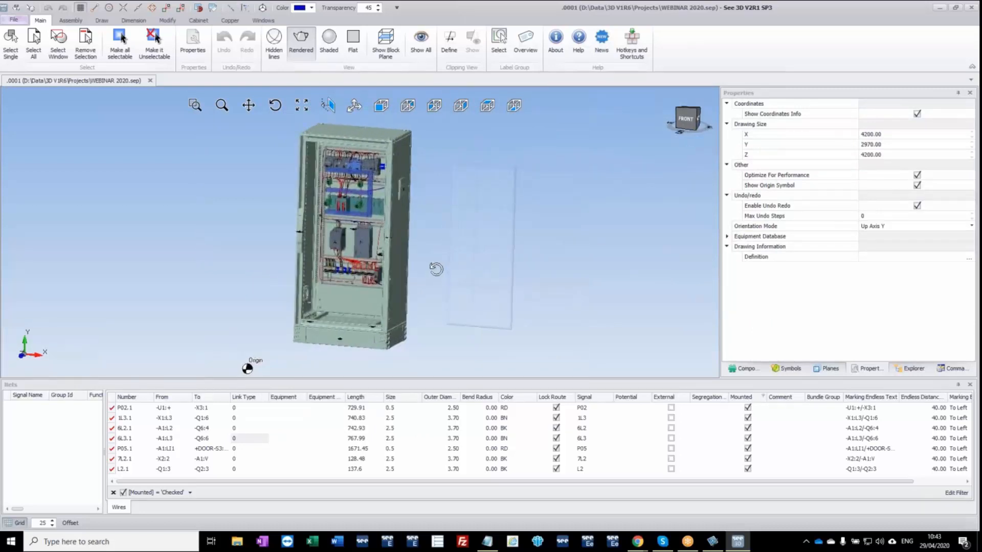
Close the WEBINAR 2020 project in See 3D without saving and exit SEE Electrical, keeping the software licence.
click(973, 8)
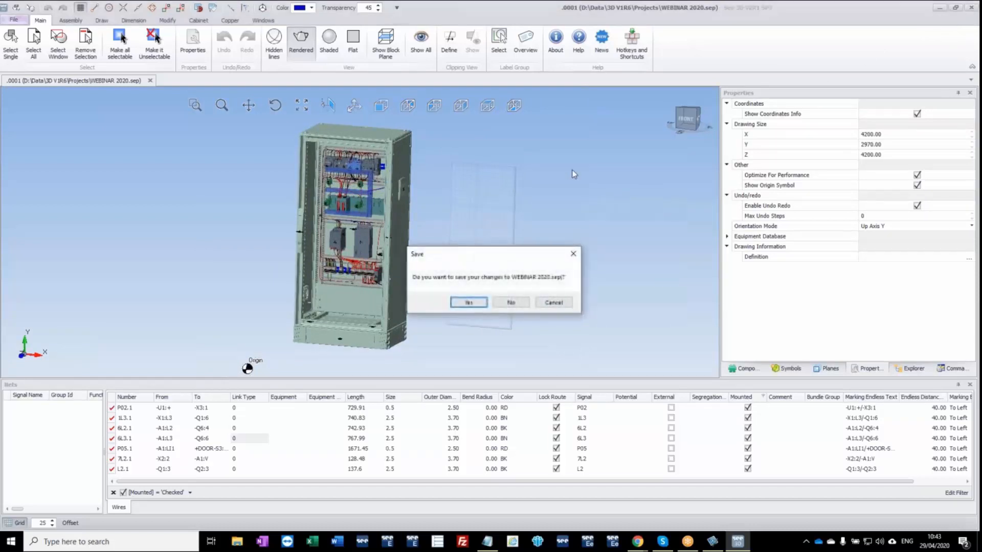
click(507, 306)
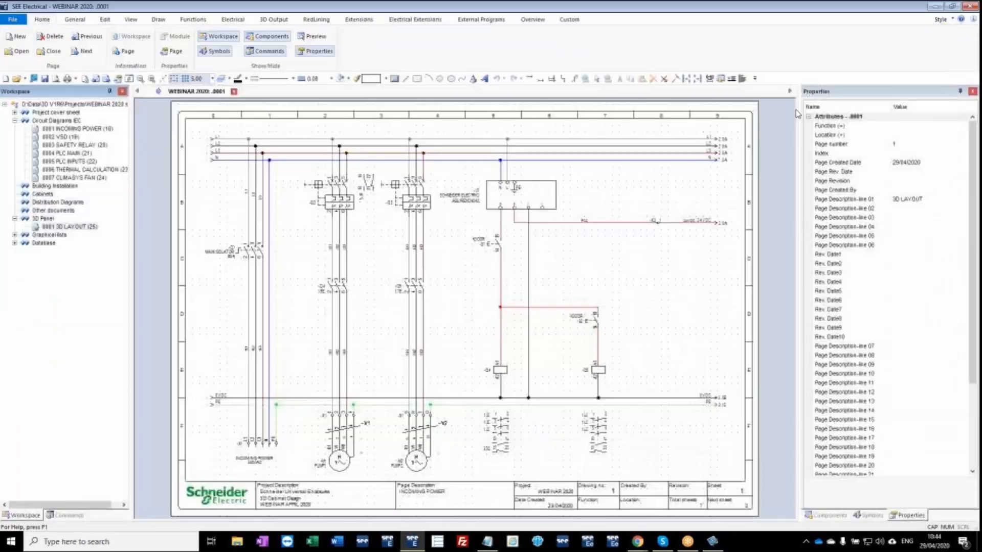
click(970, 7)
click(499, 292)
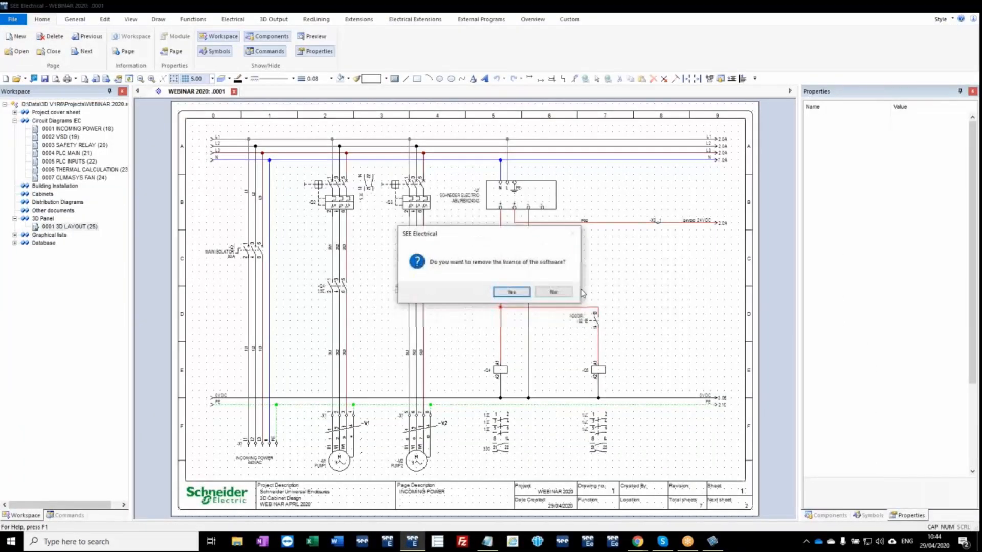
click(567, 293)
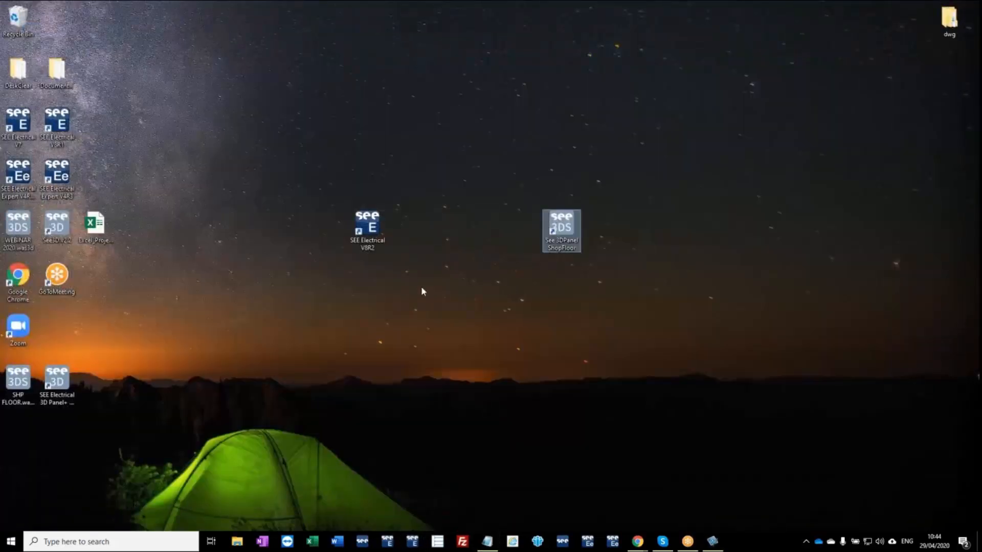
Line up the desktop shortcuts, placing SEE Electrical 3D Panel+ V2R1 before SEE Electrical V8R2 and moving V8R2 closer to See 3D Panel ShopFloor.
click(60, 390)
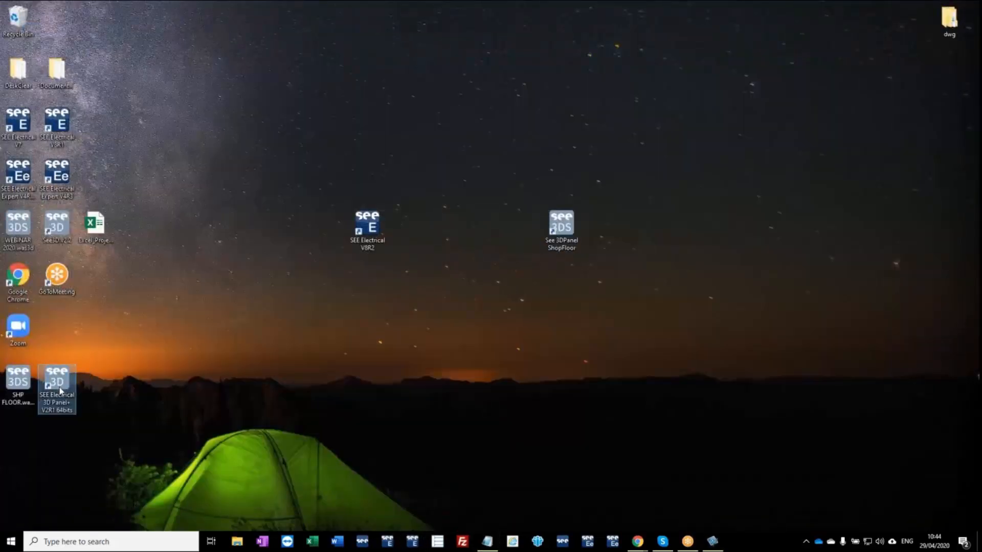
drag(60, 388, 285, 238)
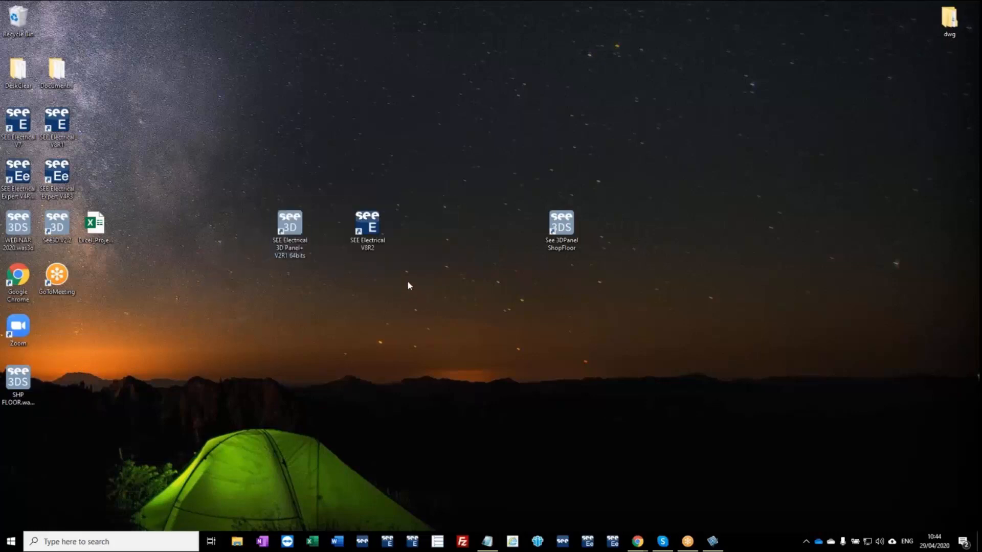
click(376, 236)
drag(383, 233, 456, 228)
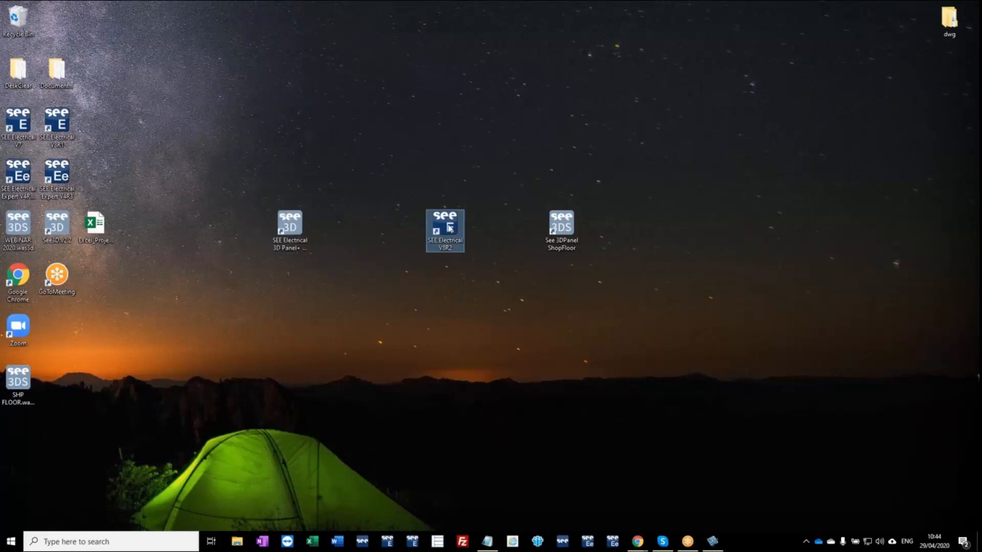
click(398, 178)
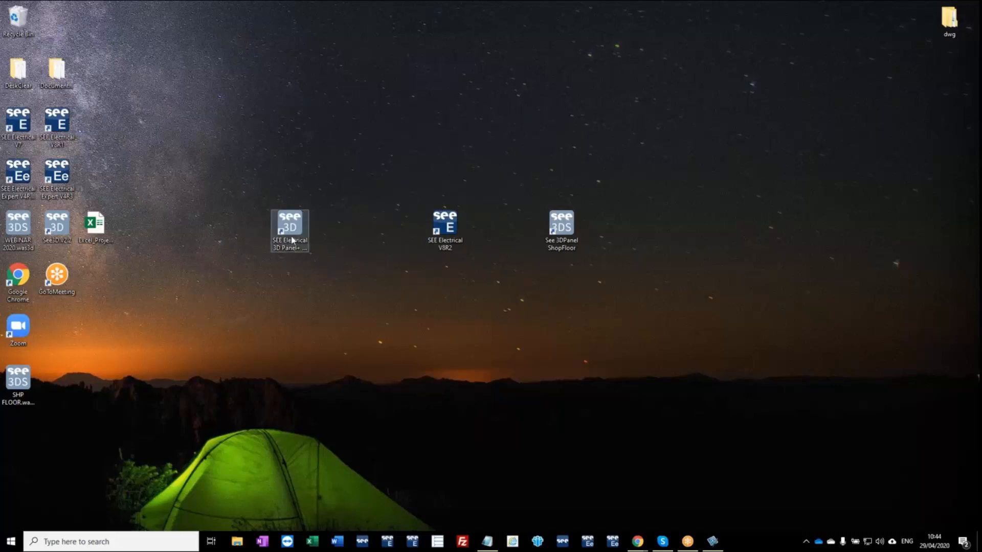
Open Excel_Project.xlsx from the desktop and review the product names and part numbers on the Components sheet.
click(112, 219)
double_click(104, 227)
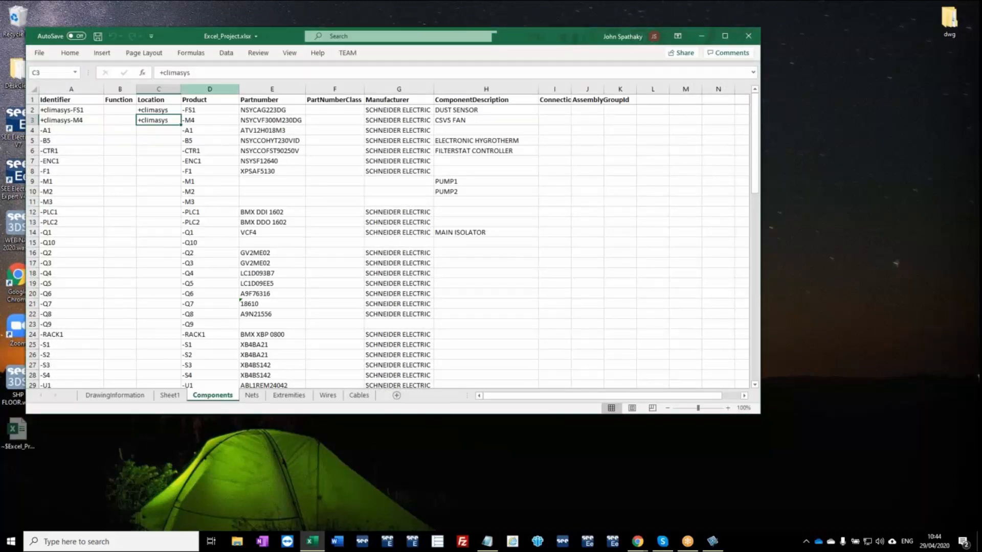
drag(196, 110, 208, 304)
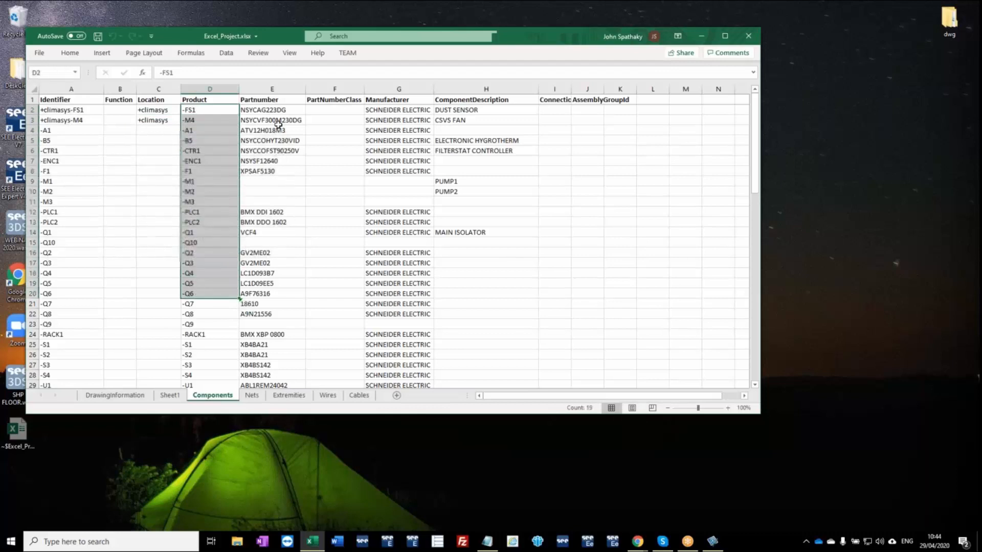
drag(270, 110, 264, 385)
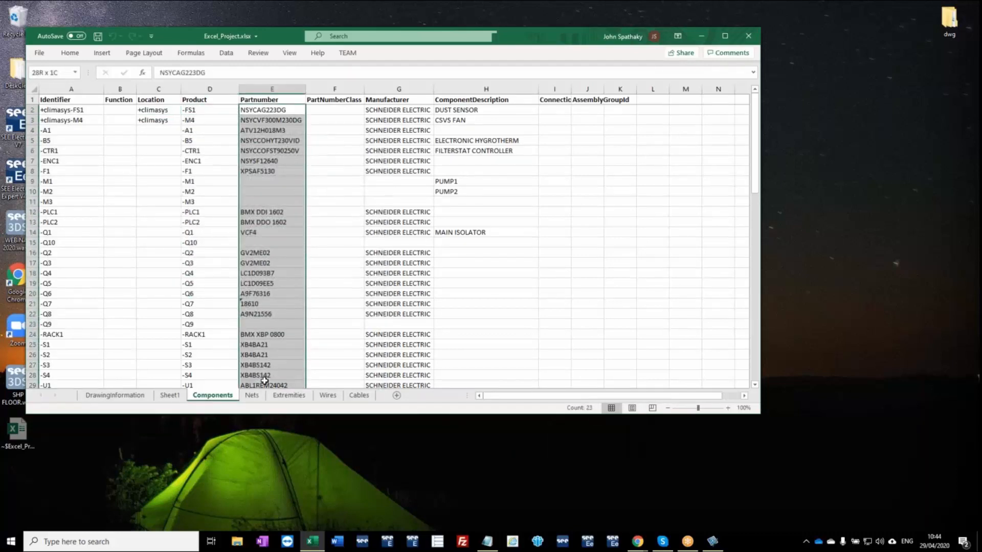
Review the From, To, Color and Size data of wire X01 on the Wires sheet, then close the workbook.
click(330, 398)
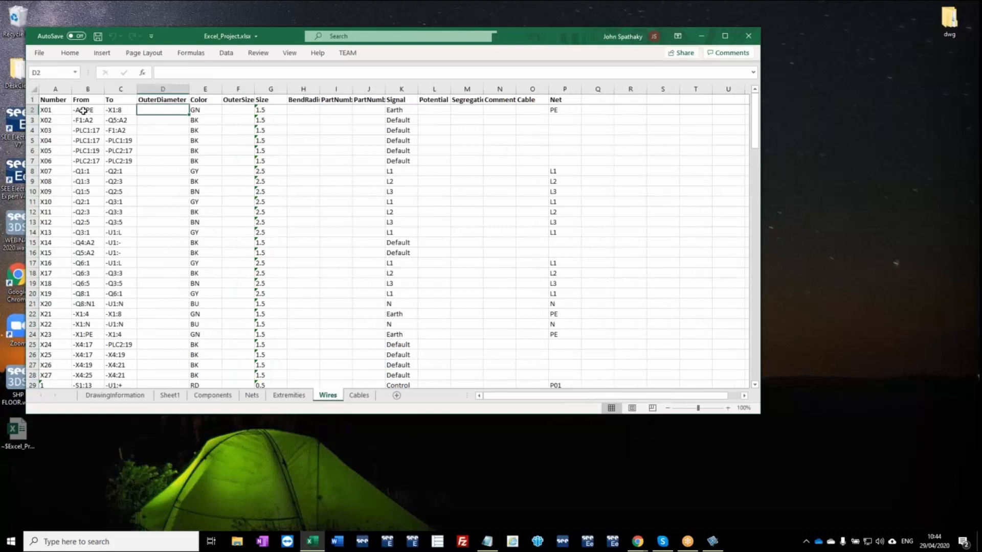
drag(57, 110, 124, 108)
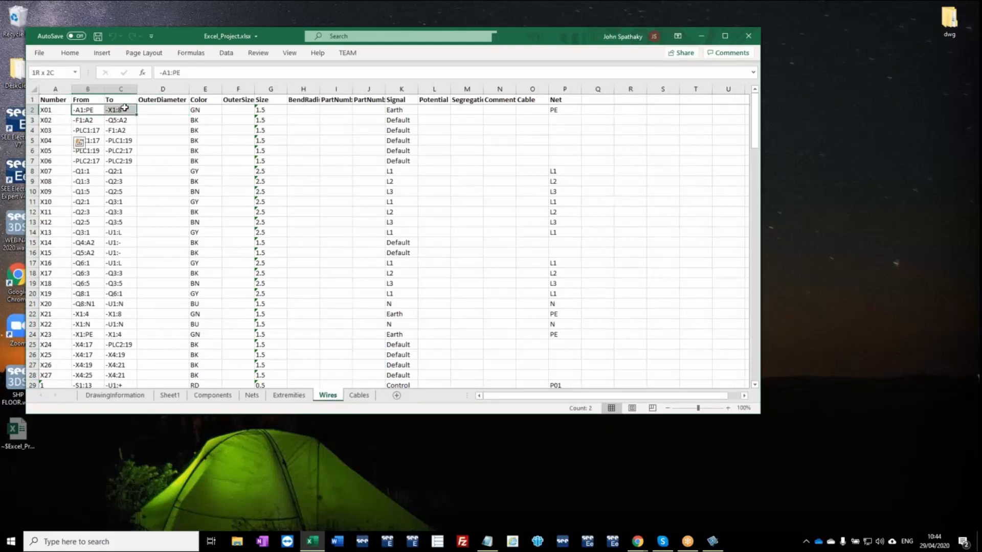
click(203, 110)
click(262, 110)
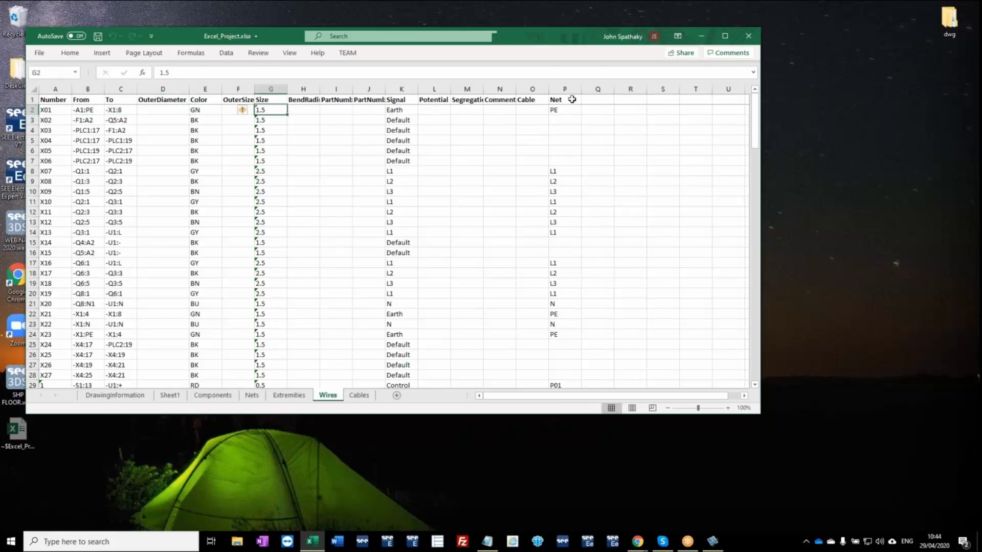
click(750, 36)
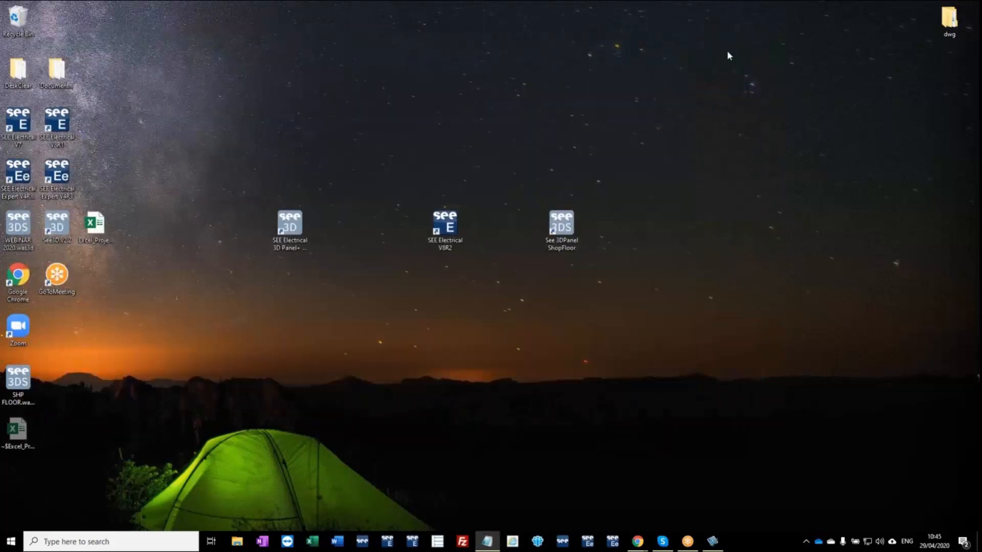
Start SEE Electrical 3D Panel+ V2R1 and create a new drawing named STANDALONE on the desktop.
double_click(292, 235)
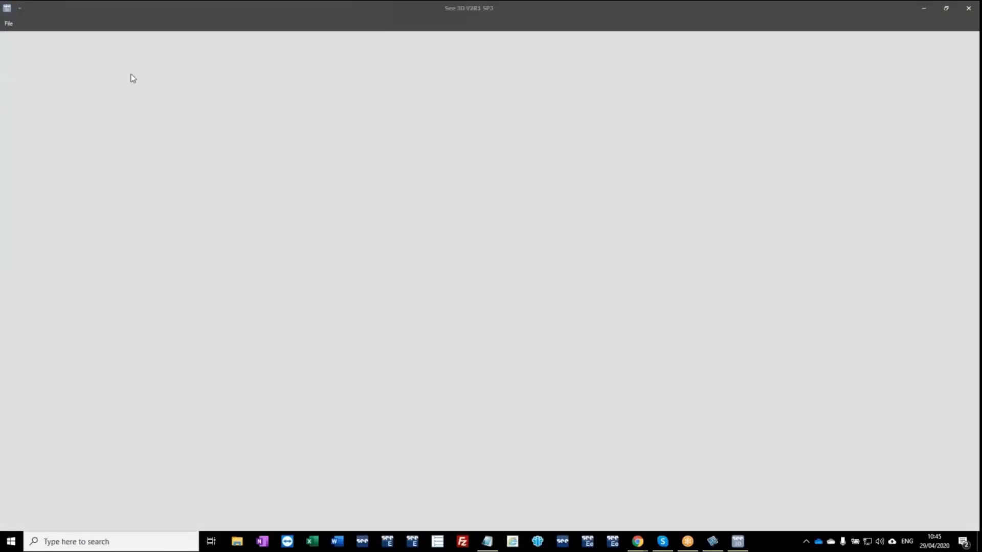
click(17, 29)
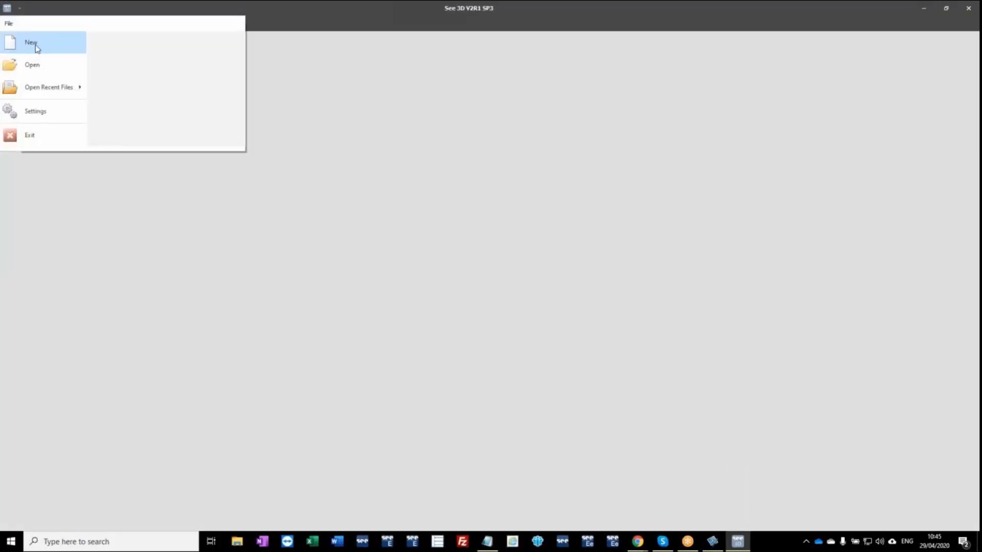
click(51, 46)
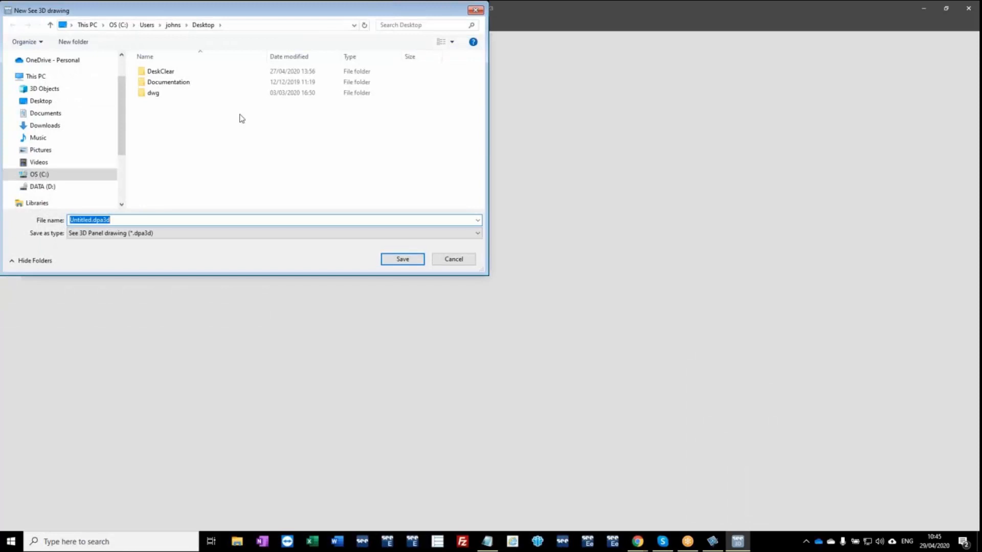
double_click(93, 221)
text(STANDALONE)
click(402, 266)
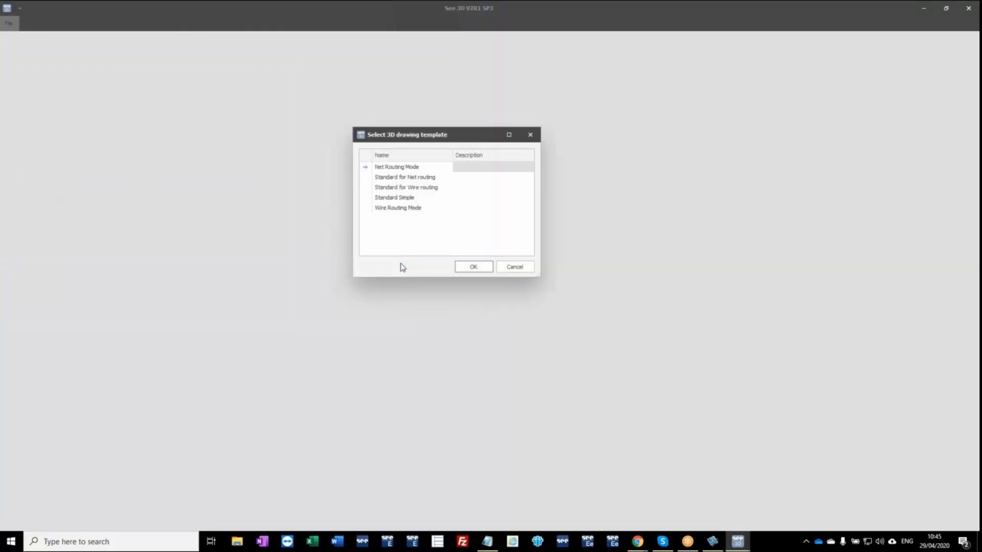
Base the new drawing on the Wire Routing Mode template and widen its drawing area by narrowing the properties pane.
click(402, 208)
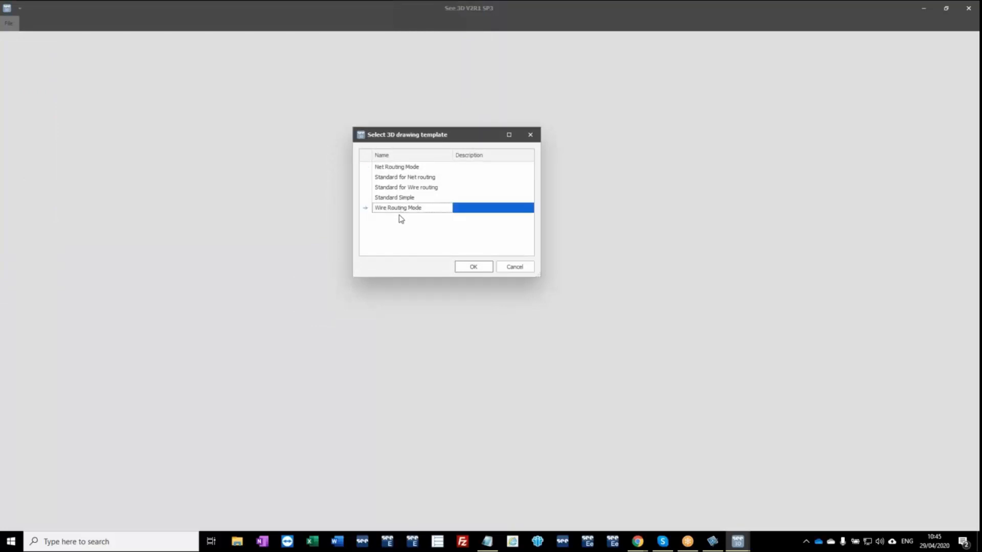
click(469, 266)
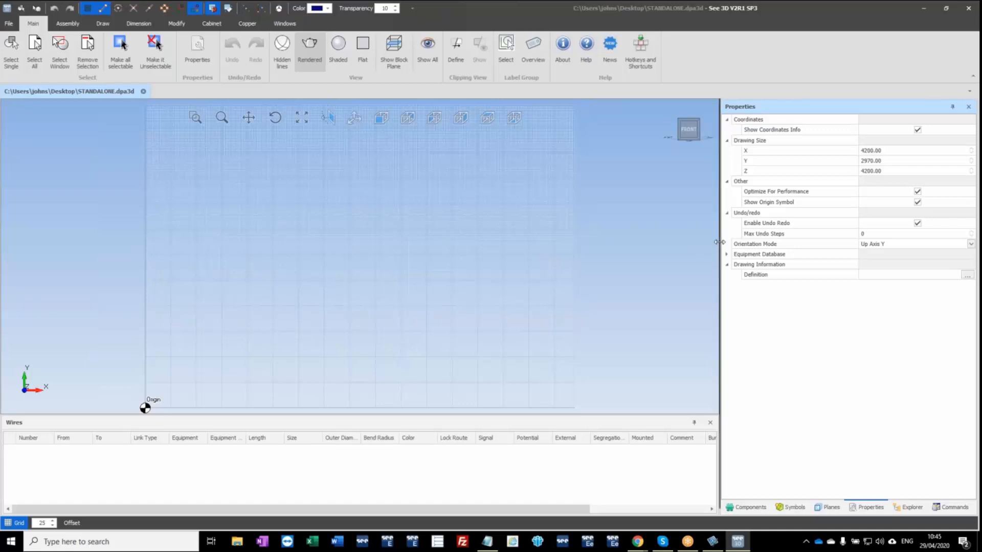
drag(720, 242, 815, 243)
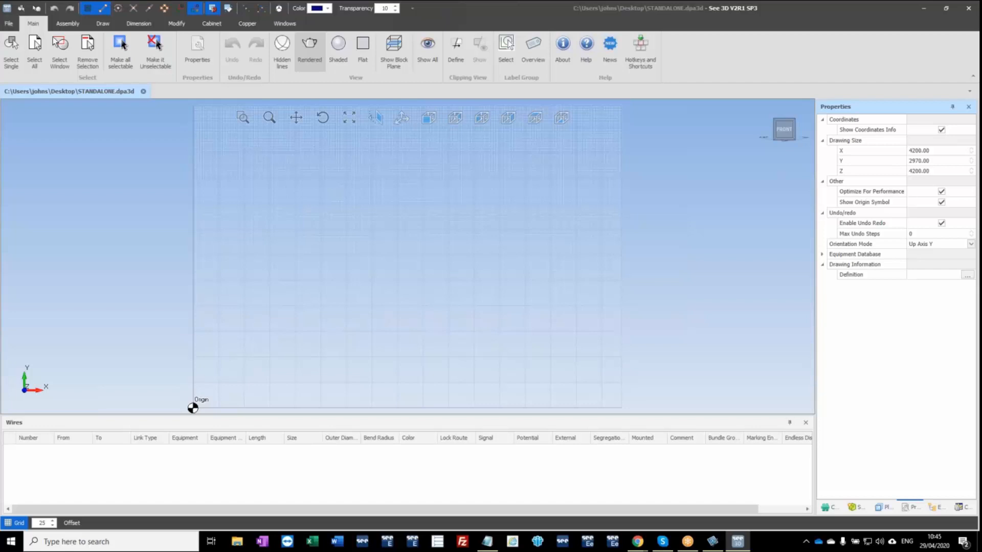
click(856, 509)
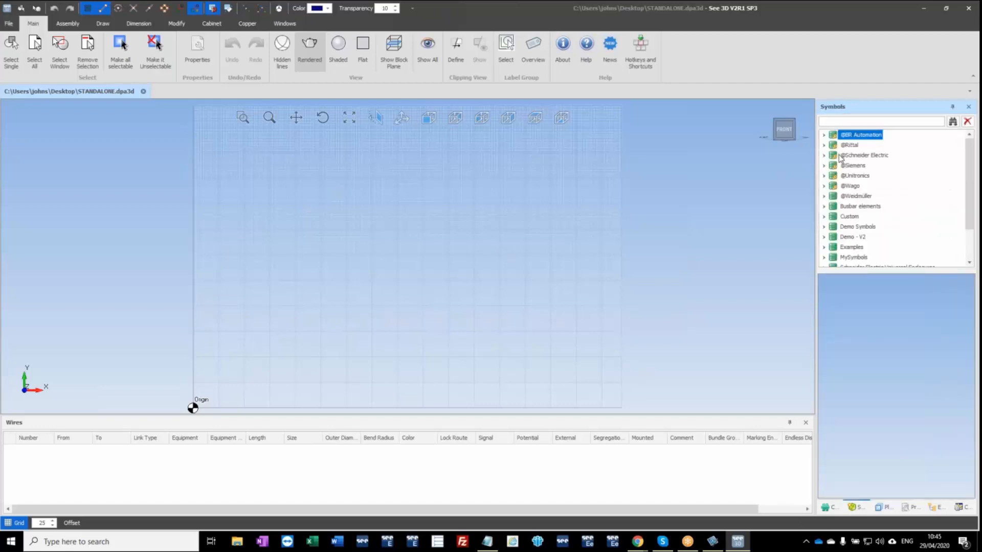
click(824, 156)
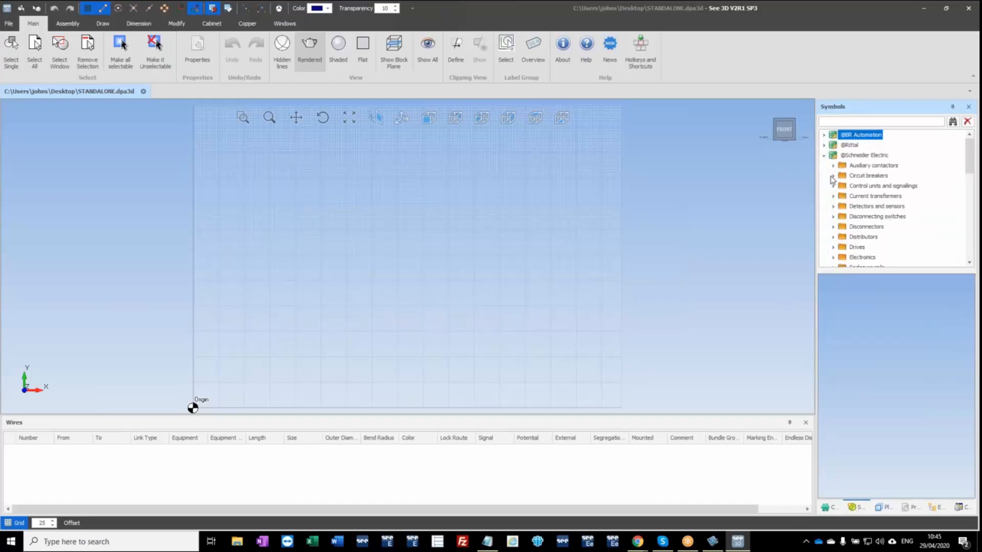
click(833, 175)
click(868, 186)
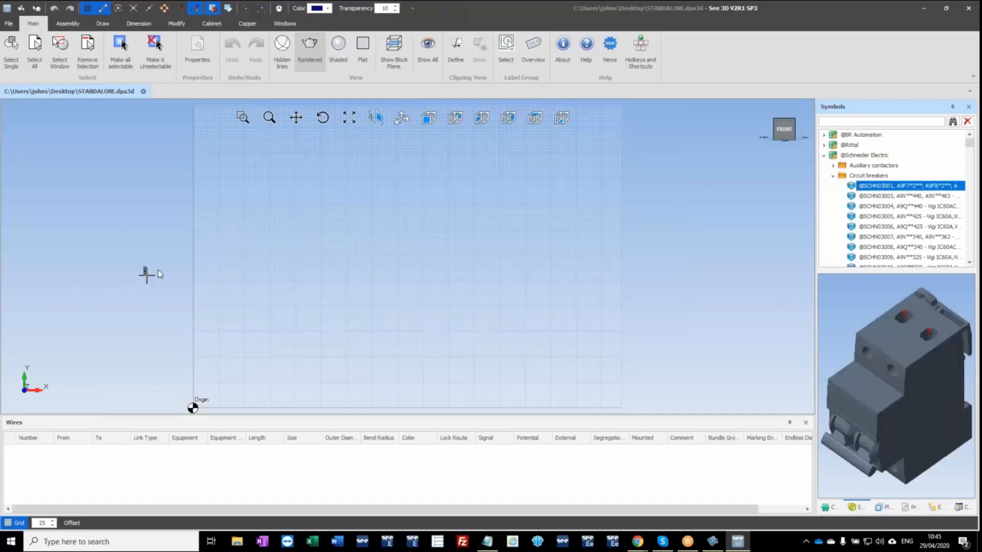
scroll(313, 265, up, 3)
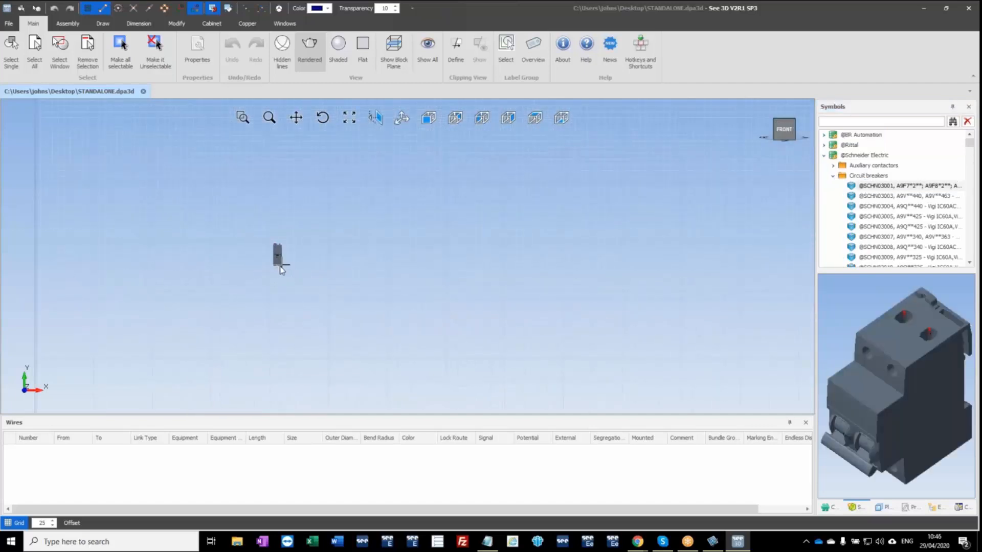
click(824, 155)
Place the galvanised mounting plate NSYMP126 from Schneider Electric Universal Enclosures, Common Accessories, FS STEEL PLAIN M. PLAT, in the drawing.
scroll(826, 228, down, 3)
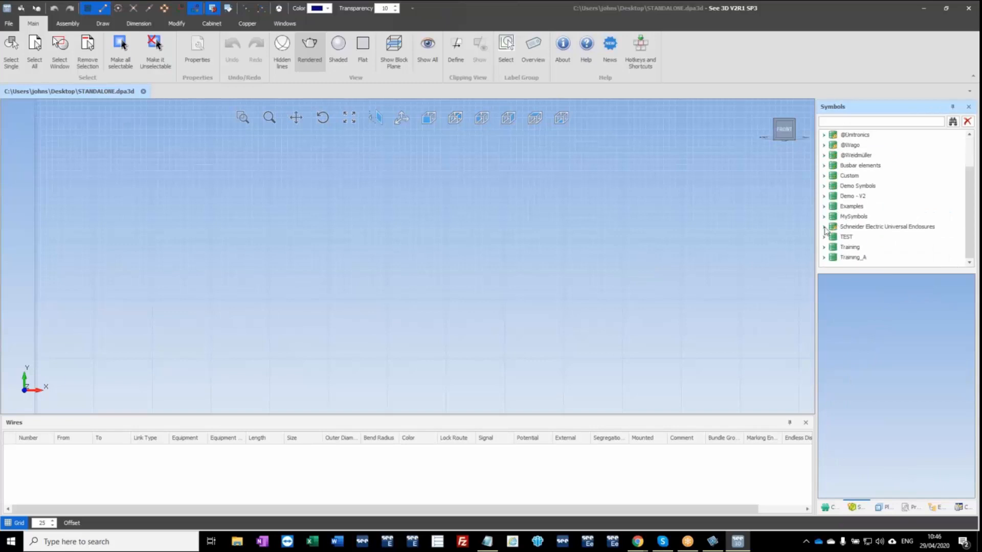
click(824, 227)
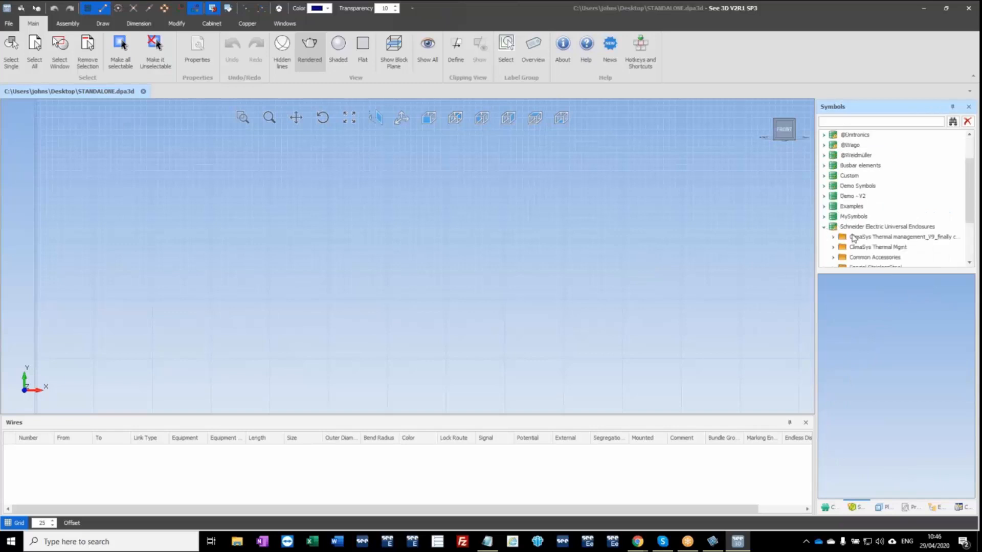
click(834, 257)
scroll(868, 255, down, 3)
click(842, 176)
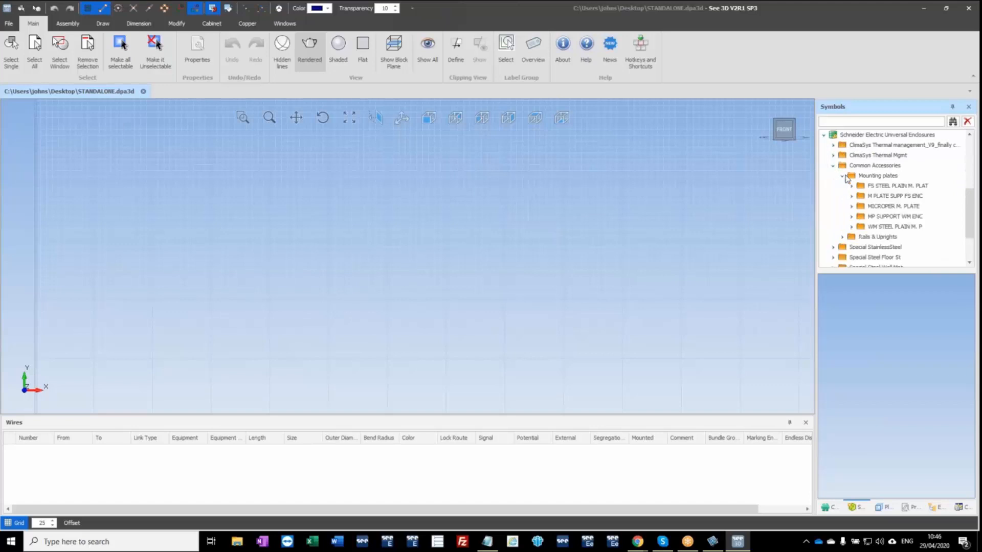
click(852, 186)
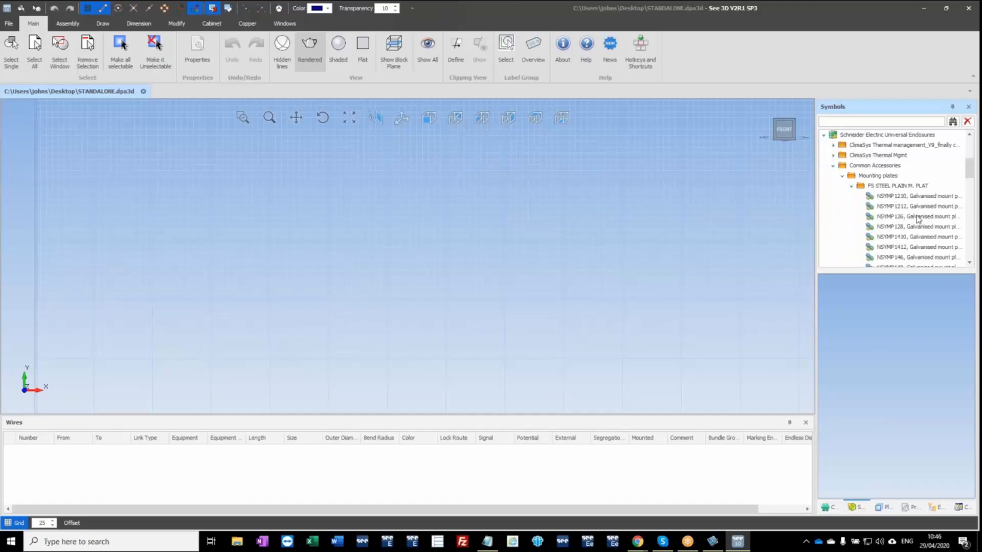
drag(919, 218, 117, 400)
key(Escape)
Set the mounting plate's first FlushMounting surface, FlushMounting#O, as the working plane.
middle_drag(208, 356, 171, 369)
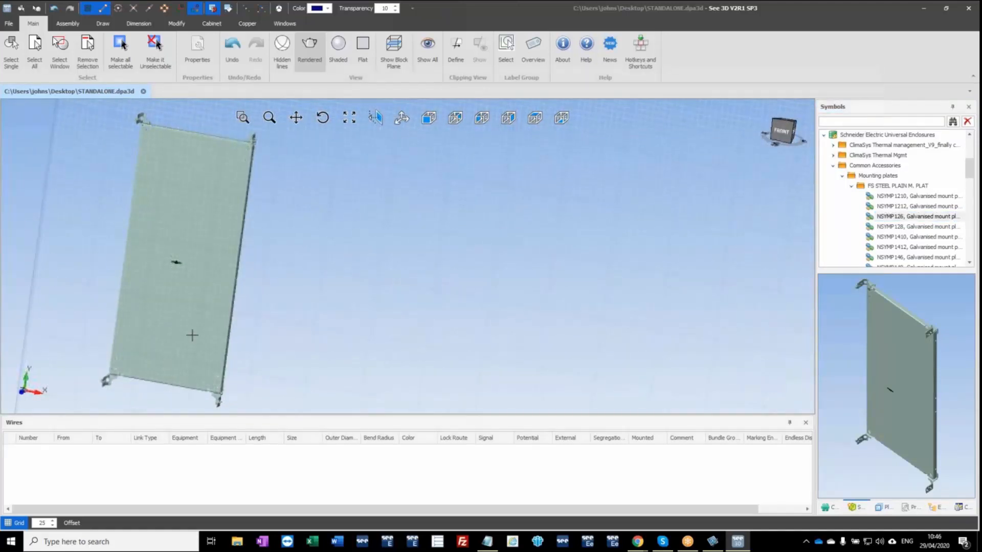
click(191, 335)
click(938, 508)
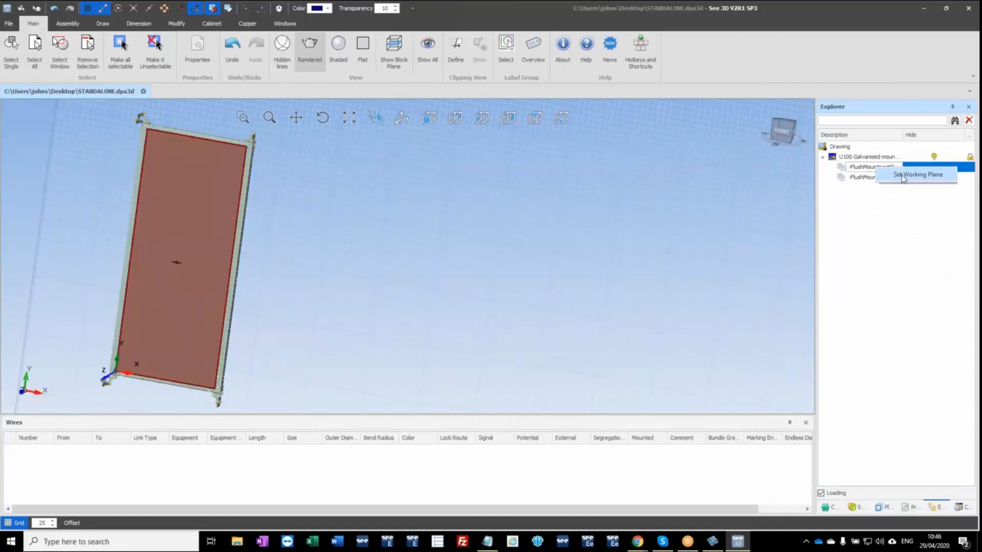
click(871, 168)
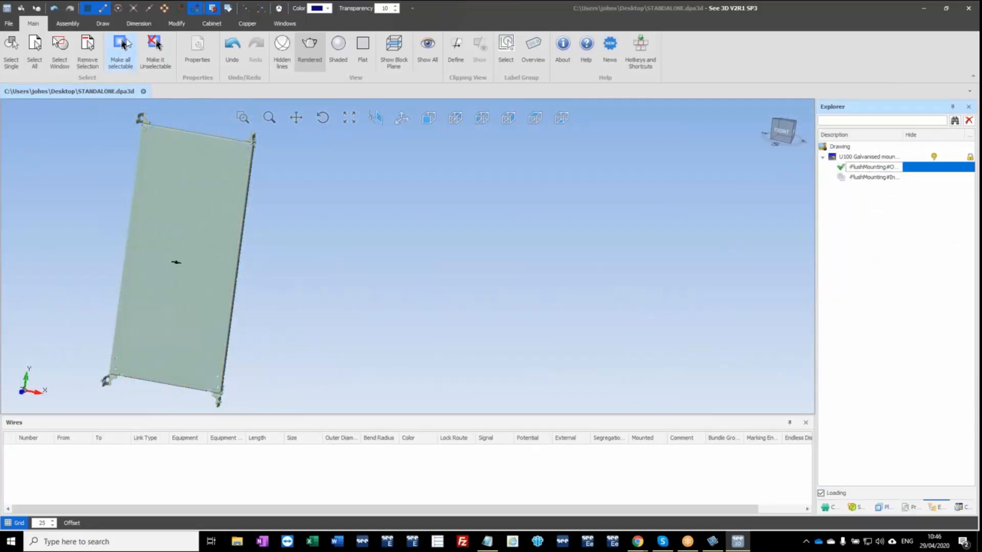
Draw three horizontal DIN 35x7.5 rails, about 350 long, one below another on the upper half of the mounting plate.
click(210, 24)
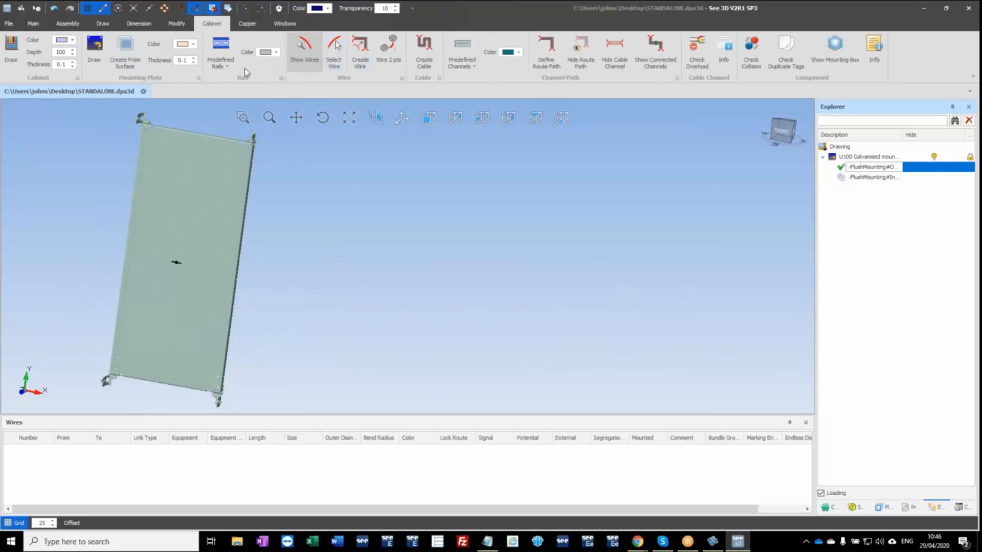
click(225, 65)
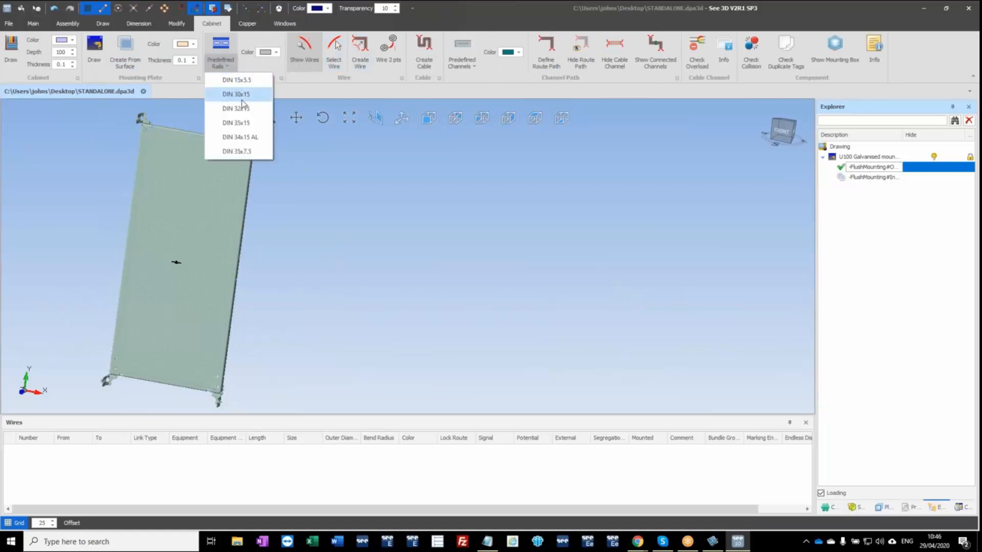
click(237, 151)
click(155, 157)
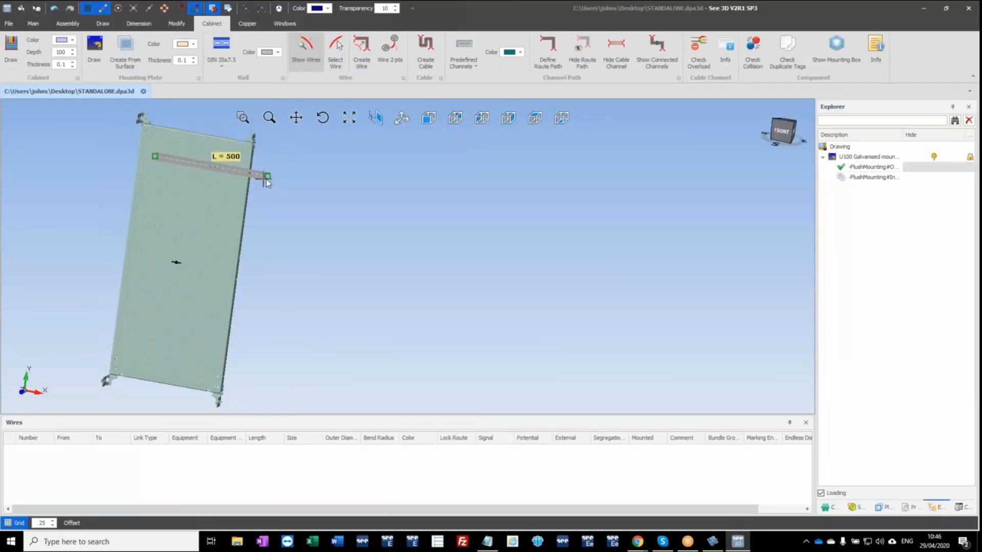
click(233, 171)
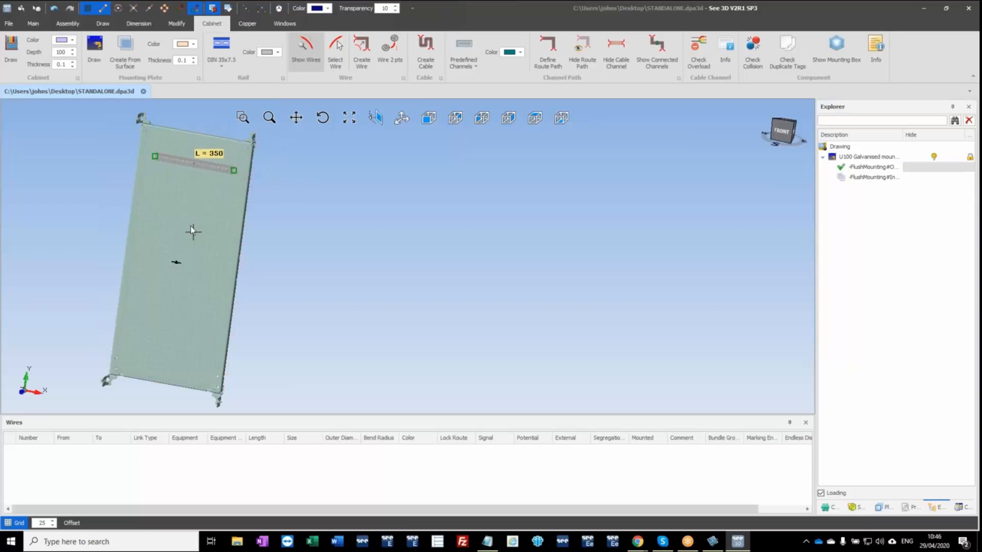
click(155, 204)
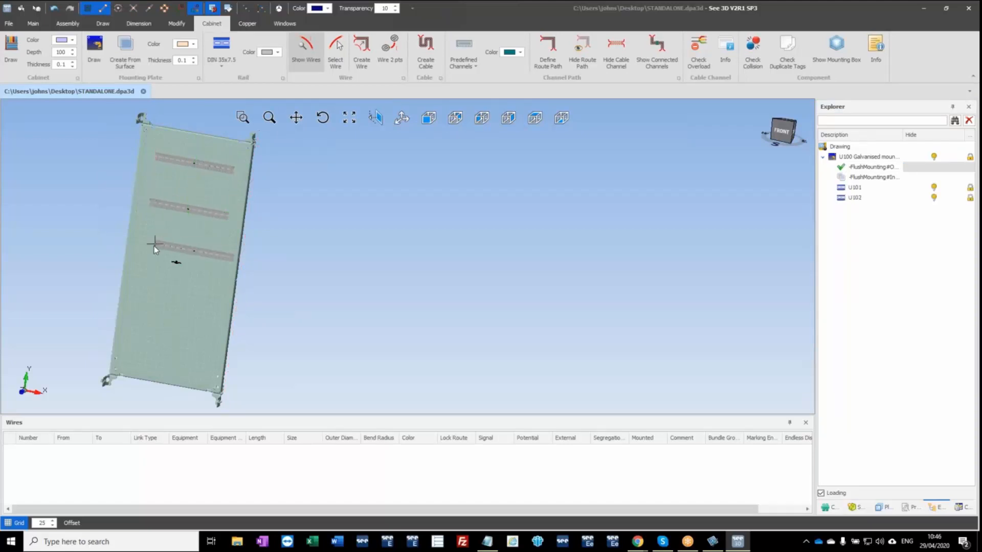
click(150, 247)
key(Escape)
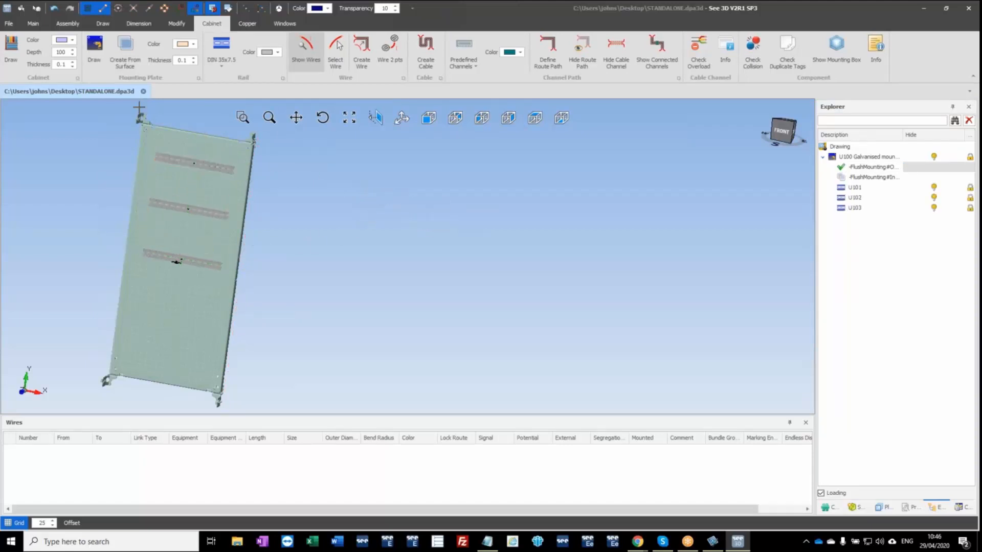
Connect Excel_Project.xlsx from the desktop as the drawing's external CAD project, using the Excel .xlsx file type.
click(8, 23)
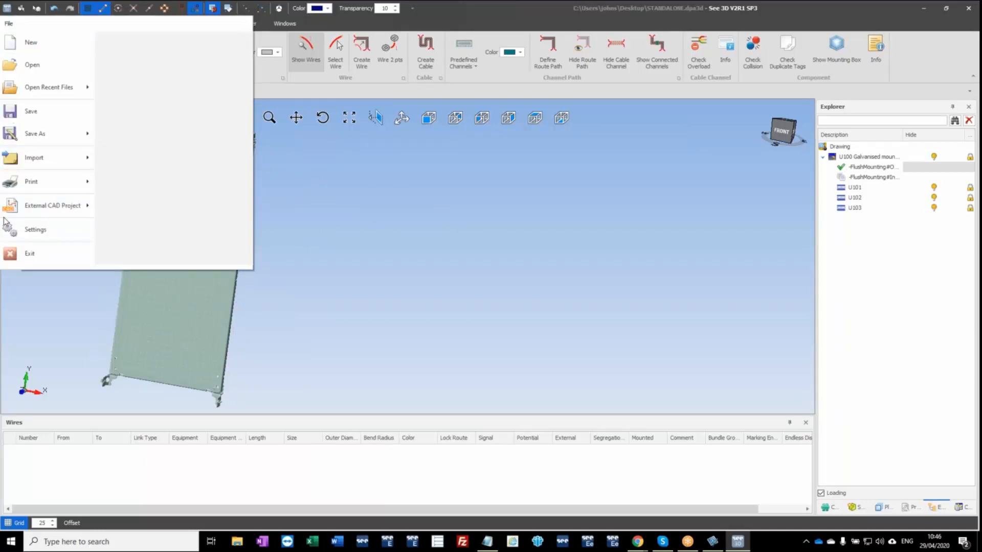
click(23, 210)
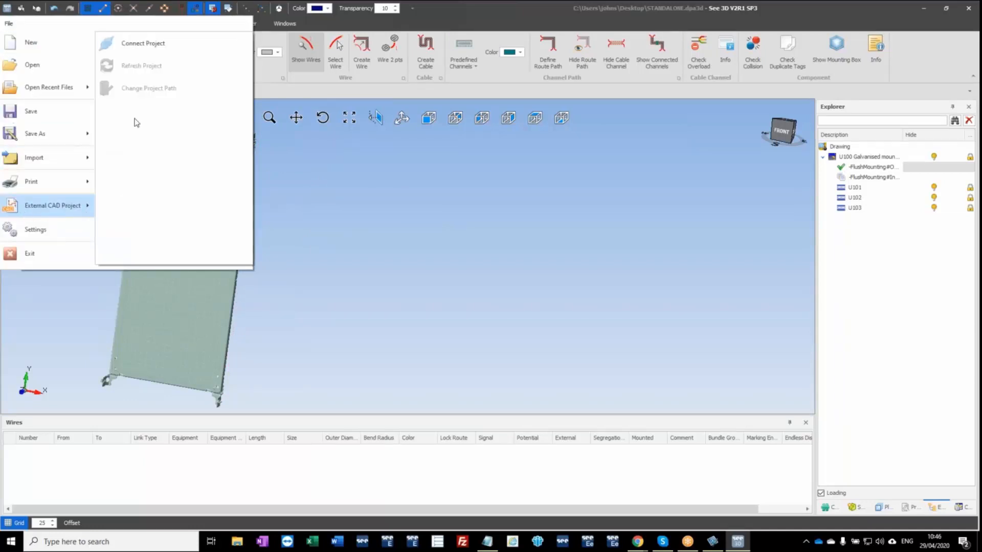
click(160, 47)
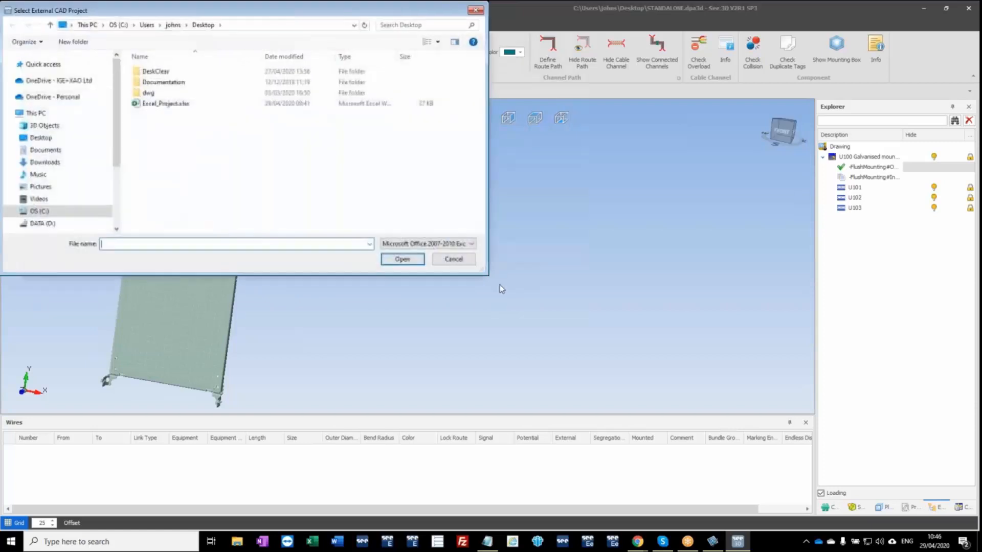
click(472, 245)
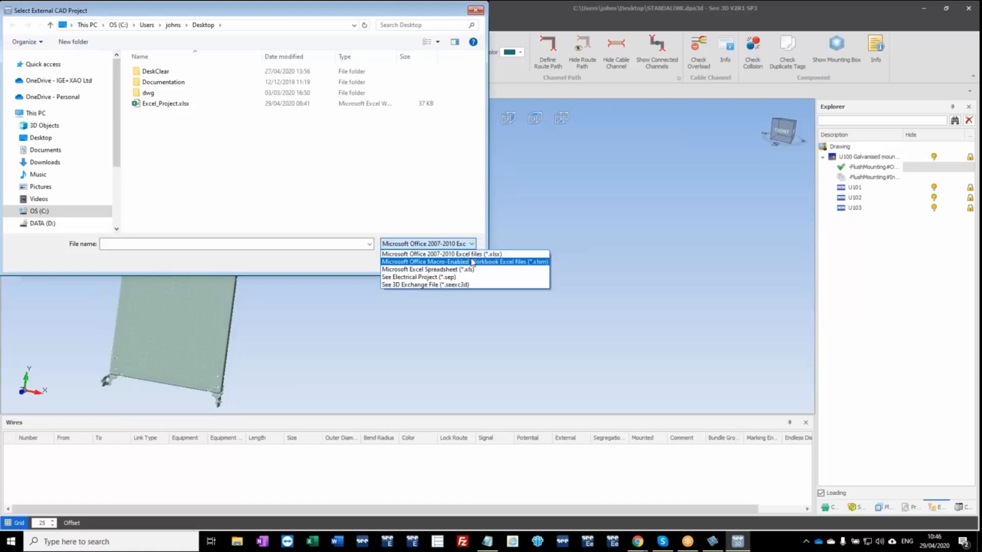
click(469, 254)
click(158, 105)
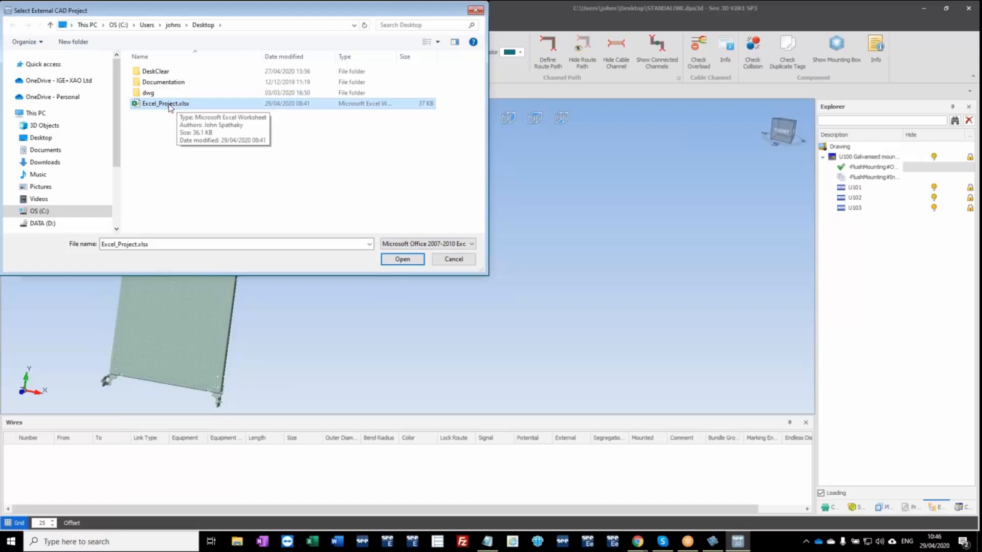
double_click(169, 104)
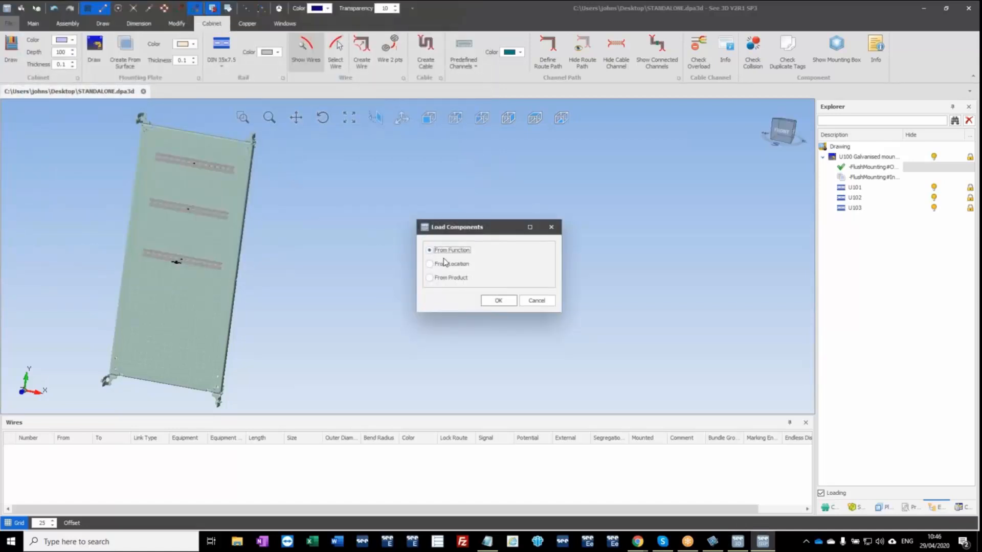
Load the components from function using the (Empty) function, and close the wire and cable logs.
click(504, 303)
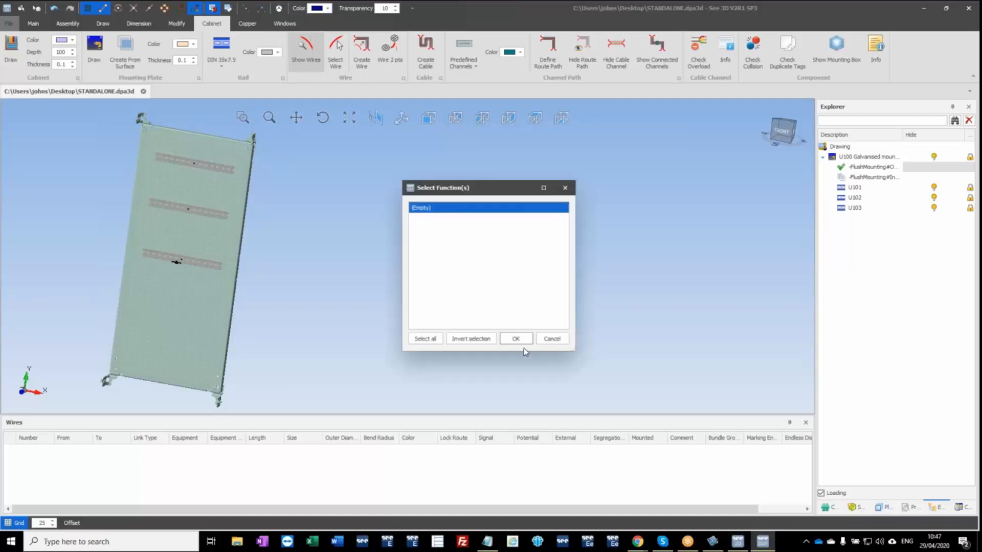
click(517, 339)
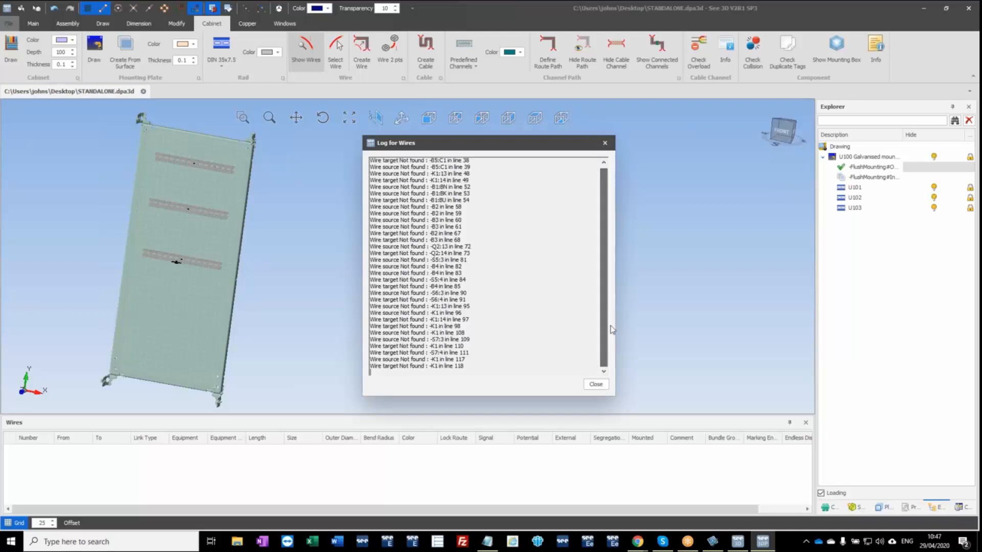
click(597, 385)
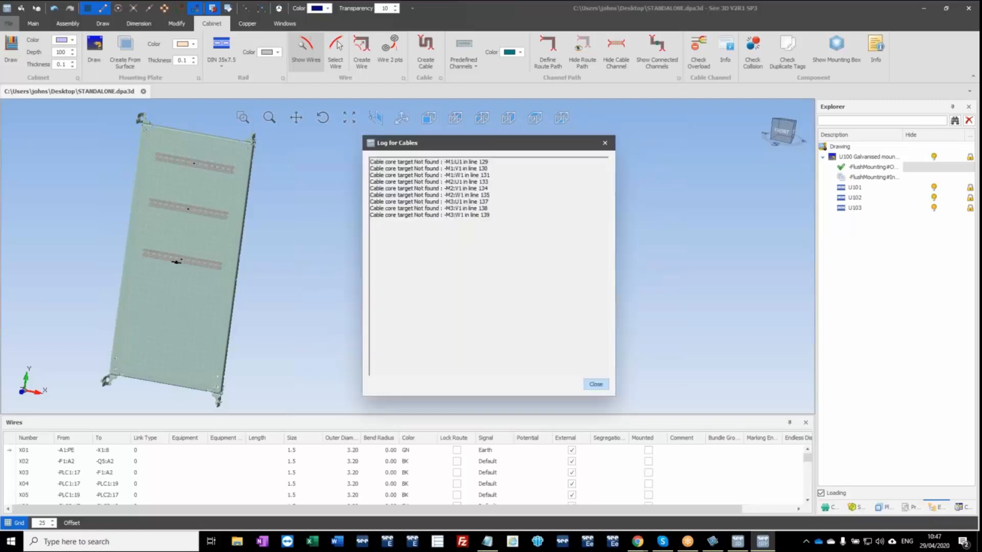
click(597, 385)
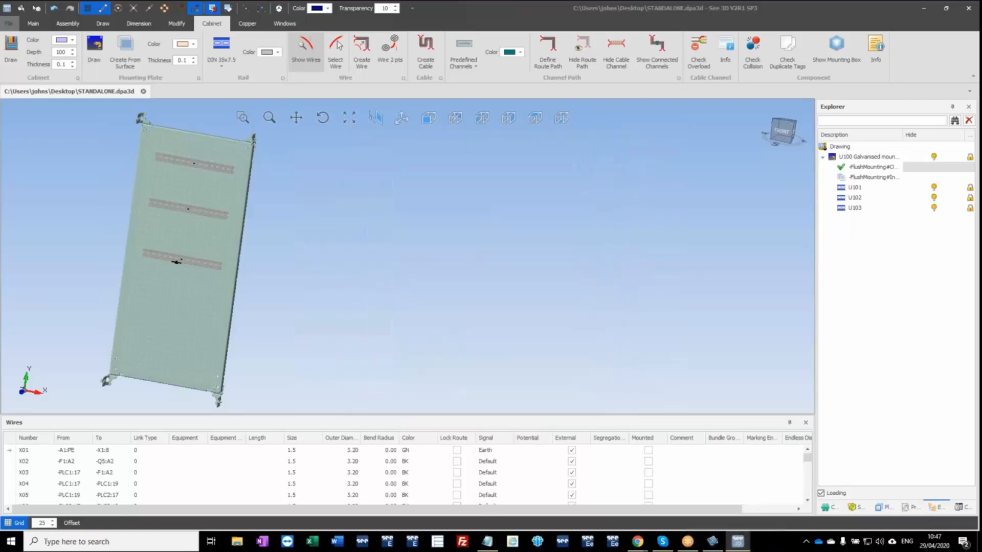
Place components -F1, -Q1 and -Q2 from the component list side by side at the left end of the uppermost rail.
click(832, 508)
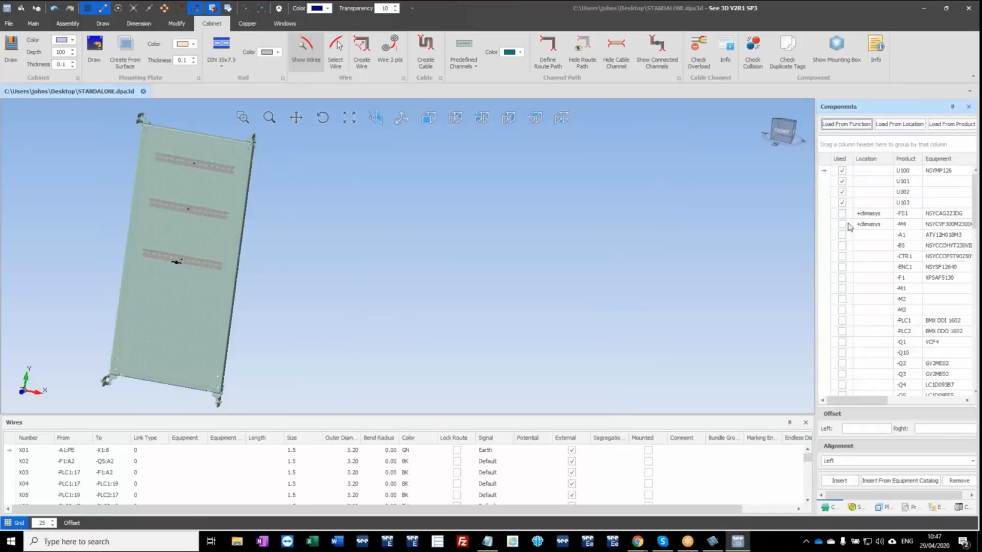
drag(844, 283, 169, 176)
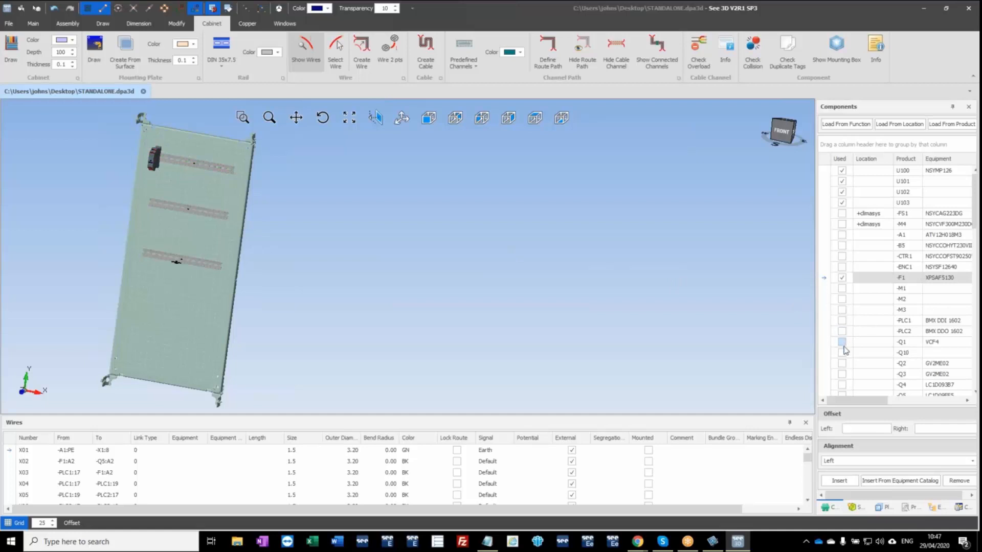
drag(845, 343, 176, 155)
scroll(173, 169, up, 5)
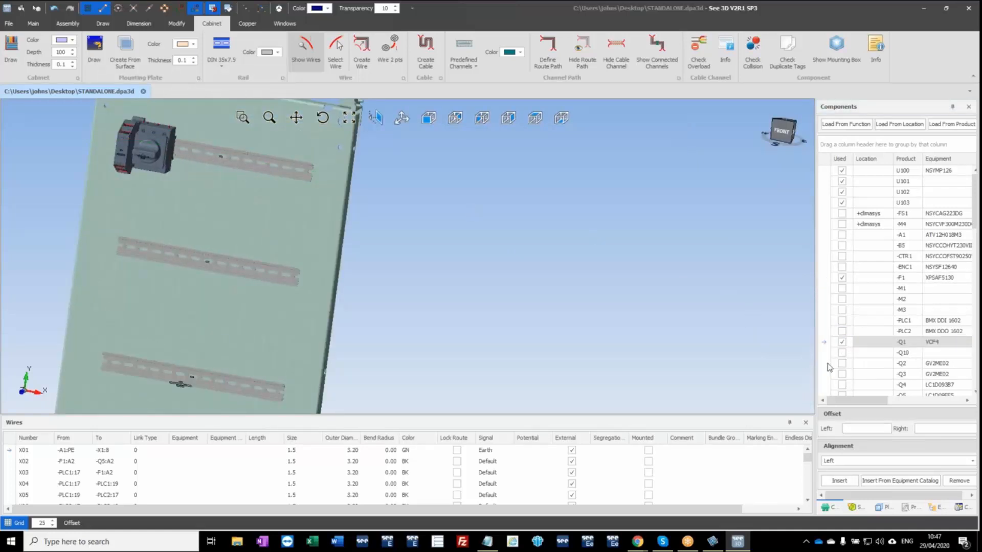
drag(843, 364, 190, 175)
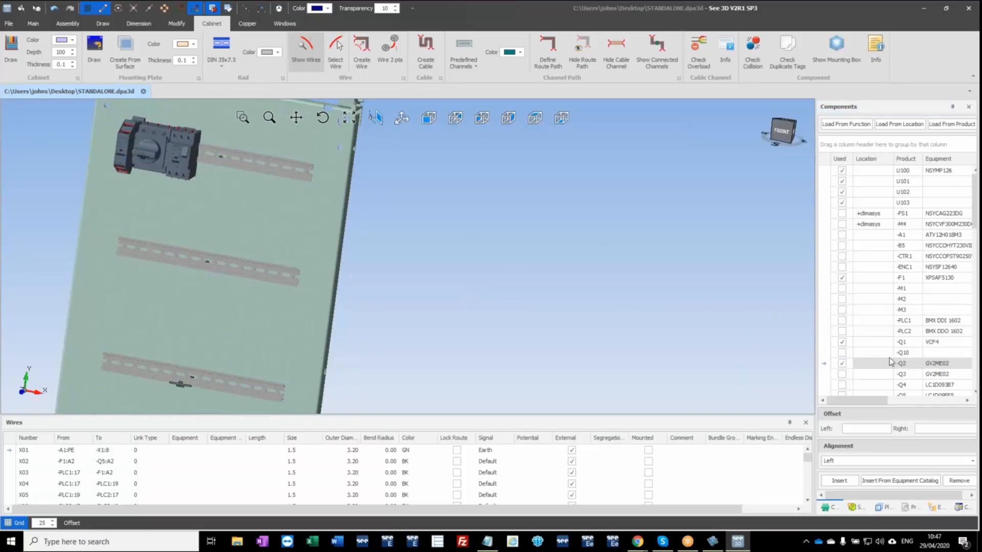
Review the routing commands available for wire X03 in the wire list.
scroll(218, 232, down, 2)
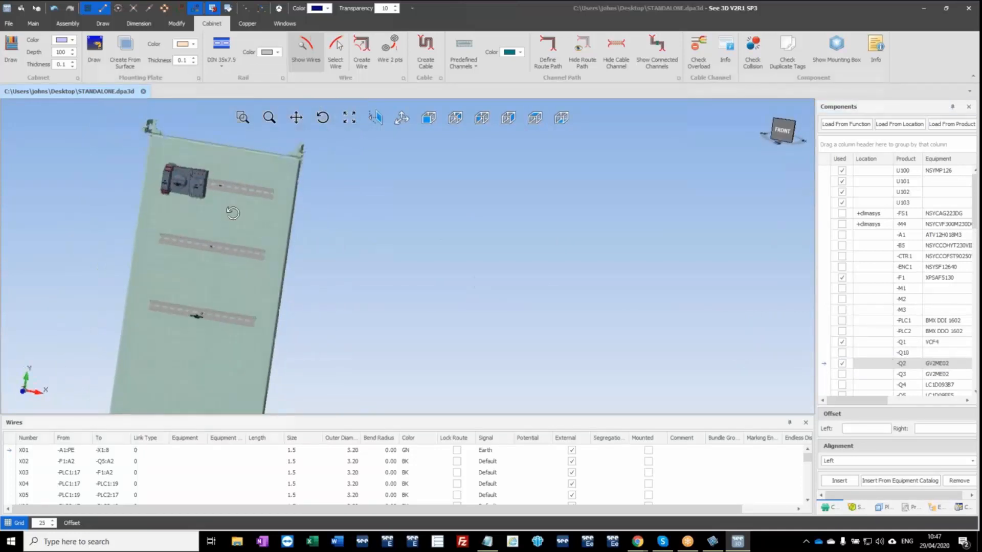
middle_drag(235, 232, 306, 203)
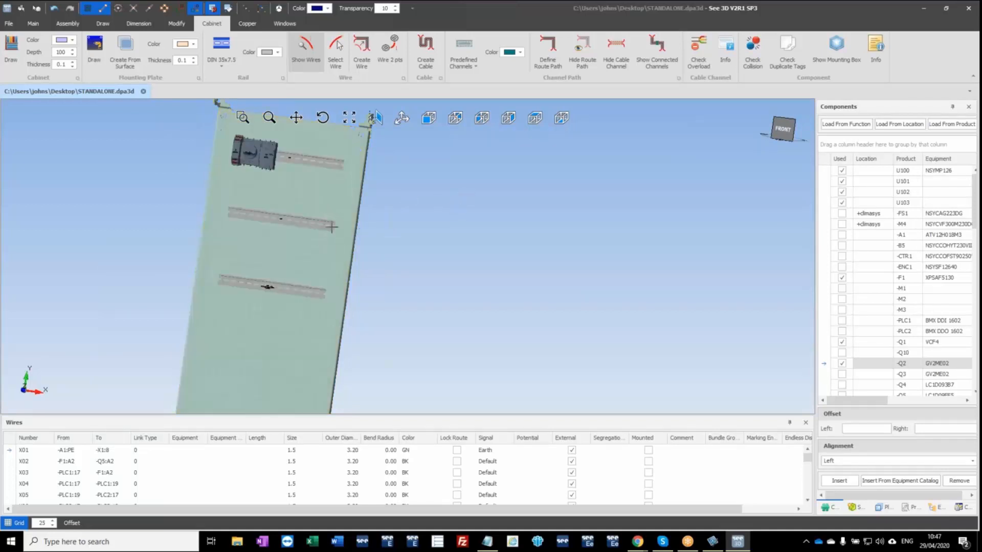
right_click(108, 475)
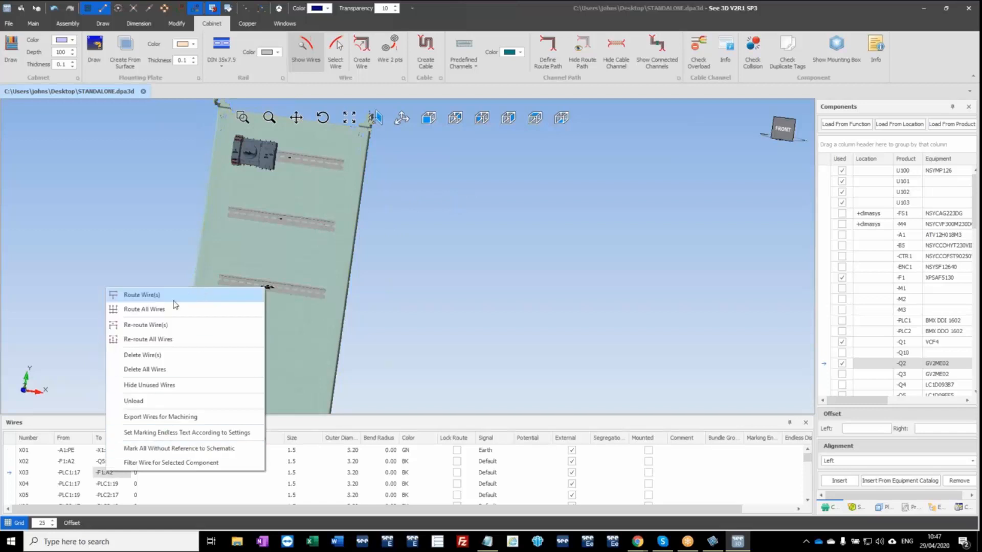
click(179, 318)
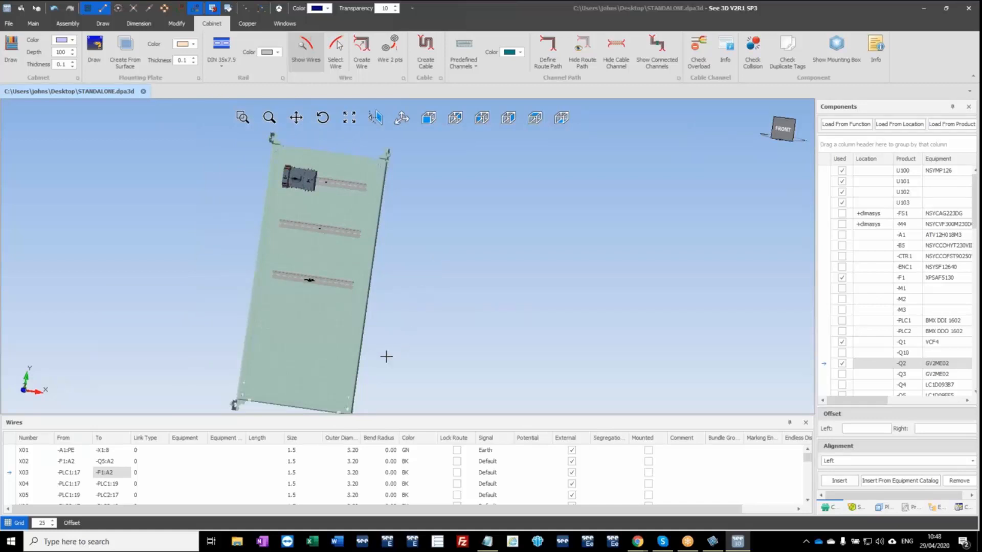
Review the available import formats, including STEP and shop floor information, and examine the connection points of the components on the uppermost rail.
middle_drag(348, 354, 368, 335)
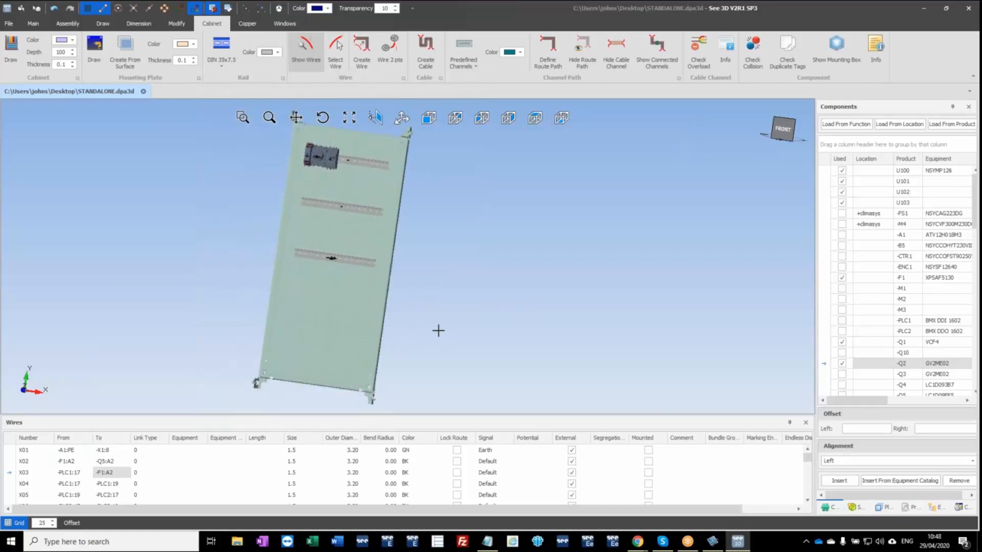
scroll(437, 330, down, 2)
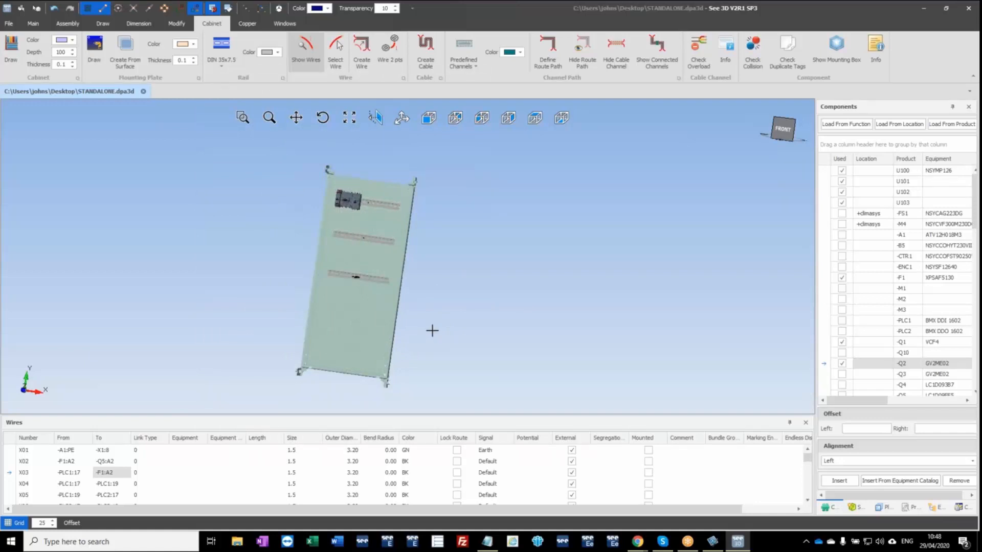
click(9, 23)
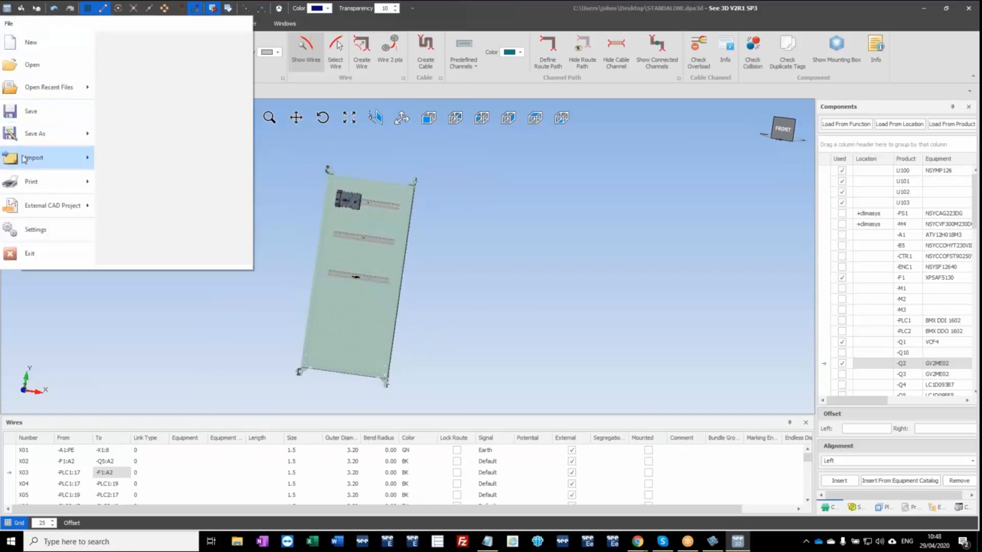
mouse_move(48, 154)
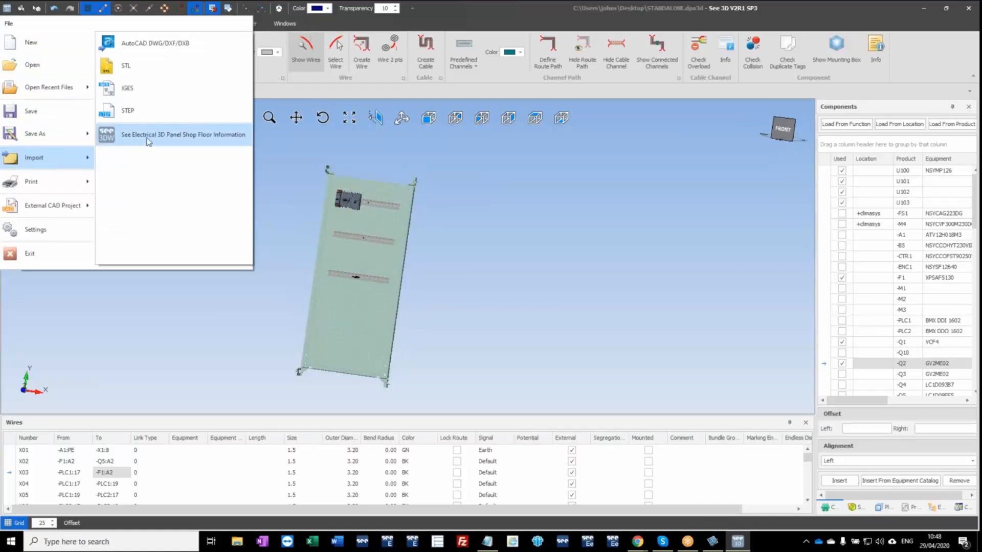
click(571, 243)
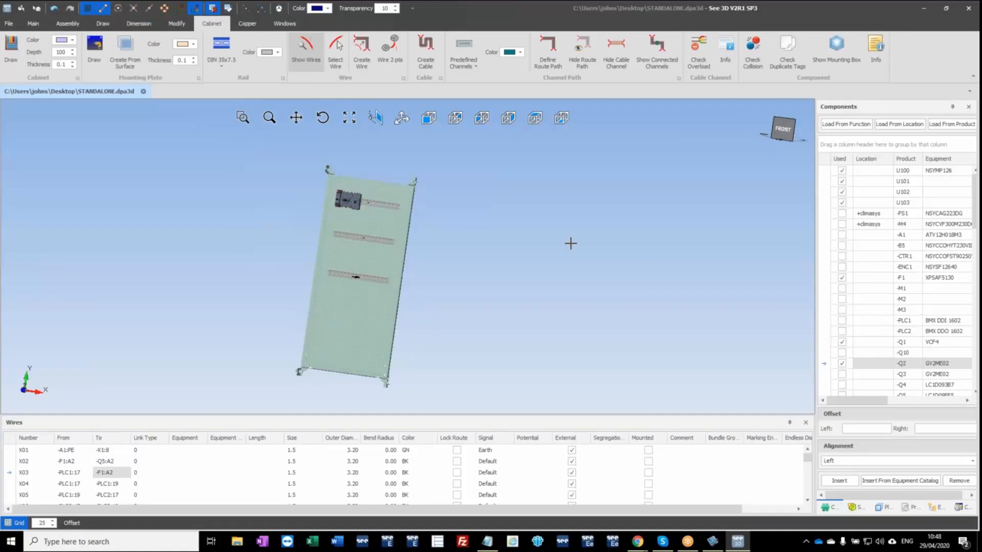
scroll(367, 200, up, 5)
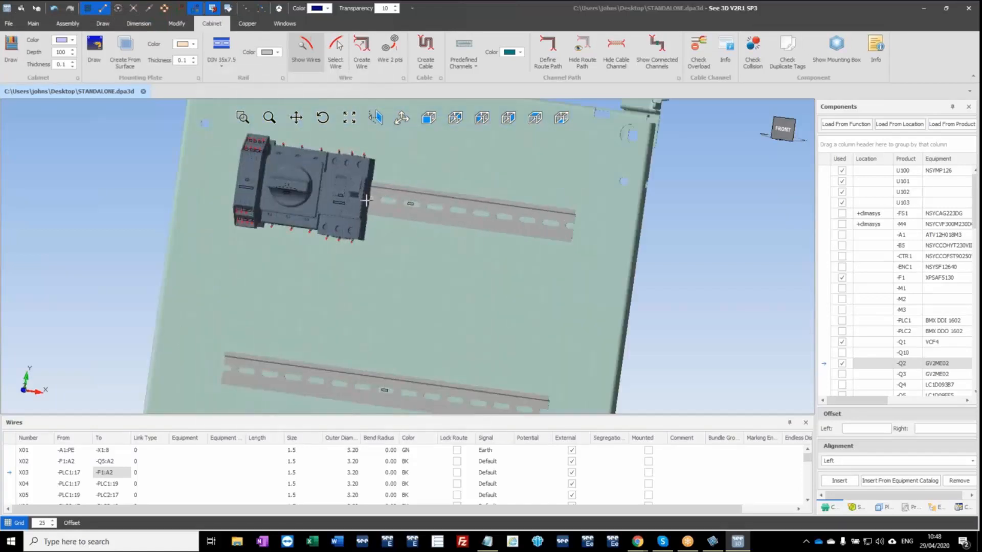
scroll(354, 215, up, 4)
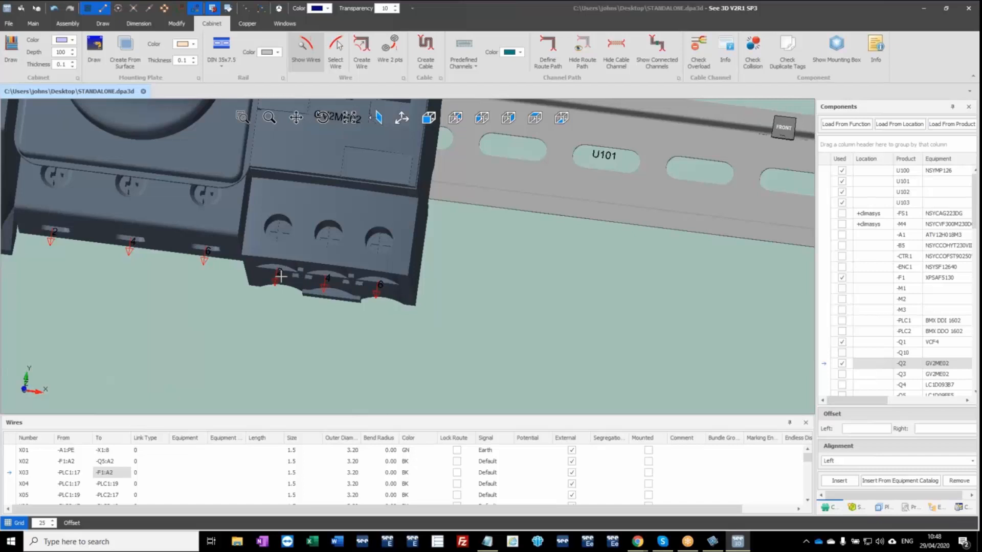
scroll(303, 250, down, 4)
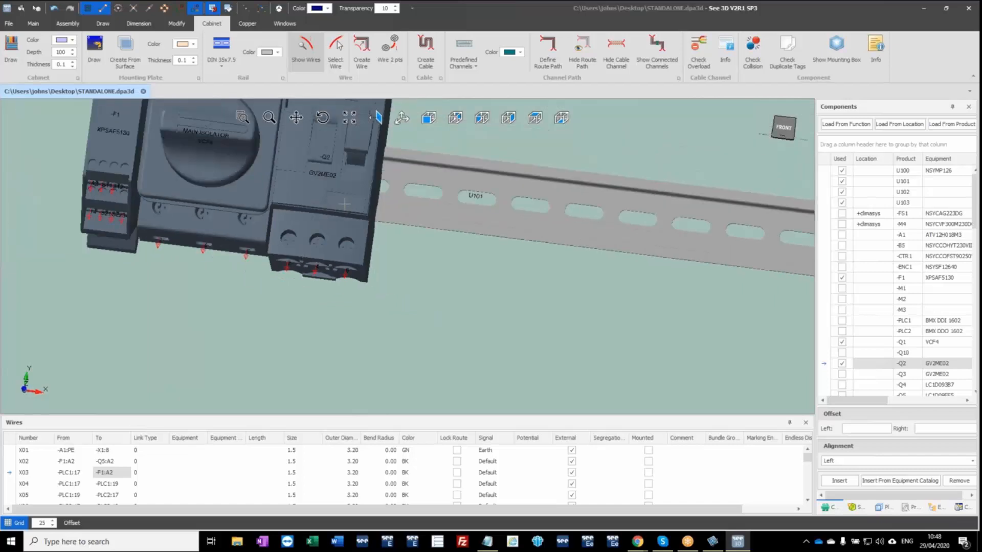
scroll(344, 201, up, 2)
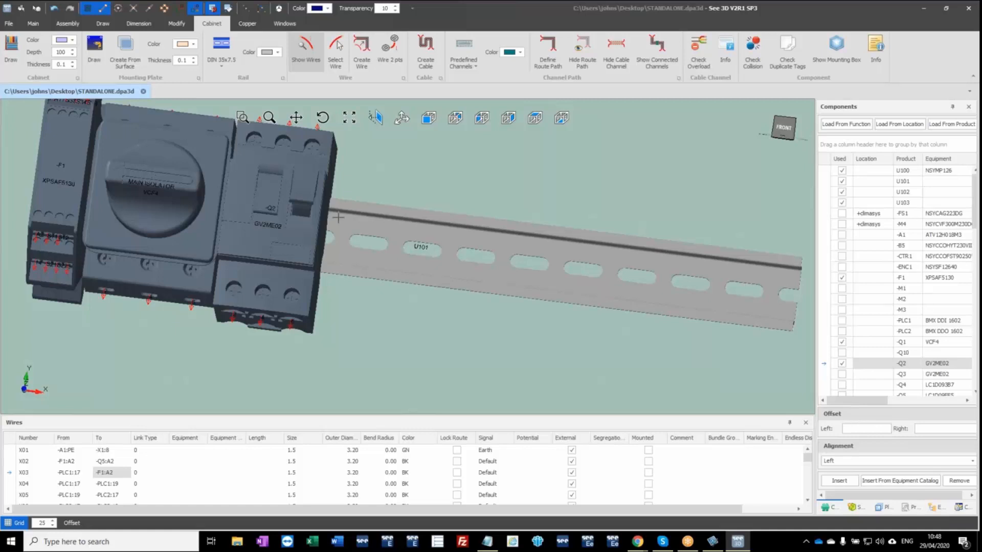
scroll(303, 224, up, 1)
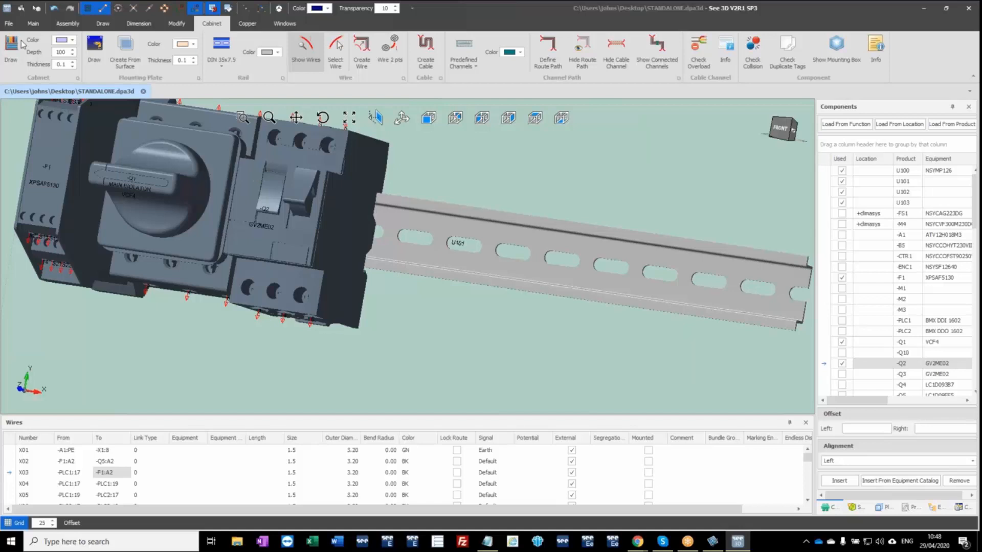
click(8, 23)
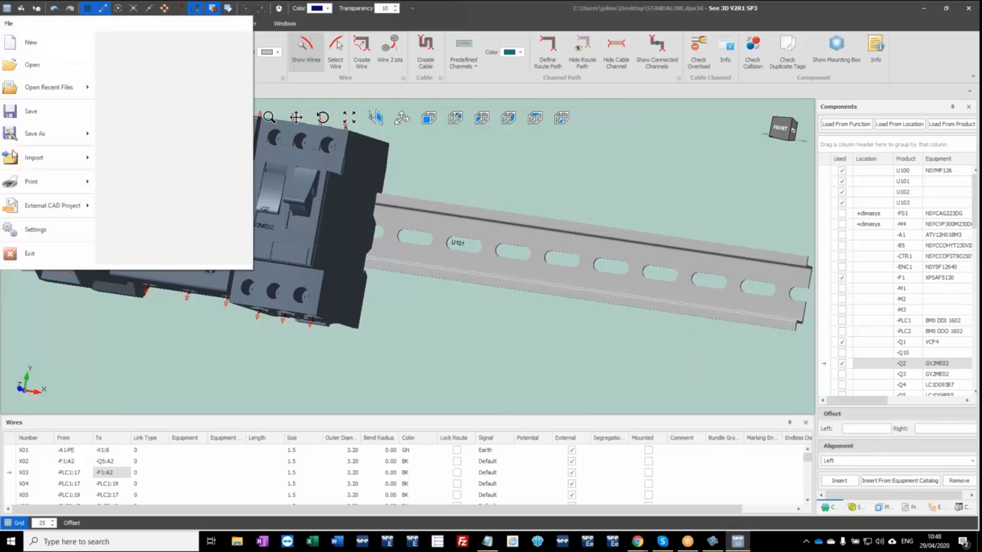
mouse_move(15, 161)
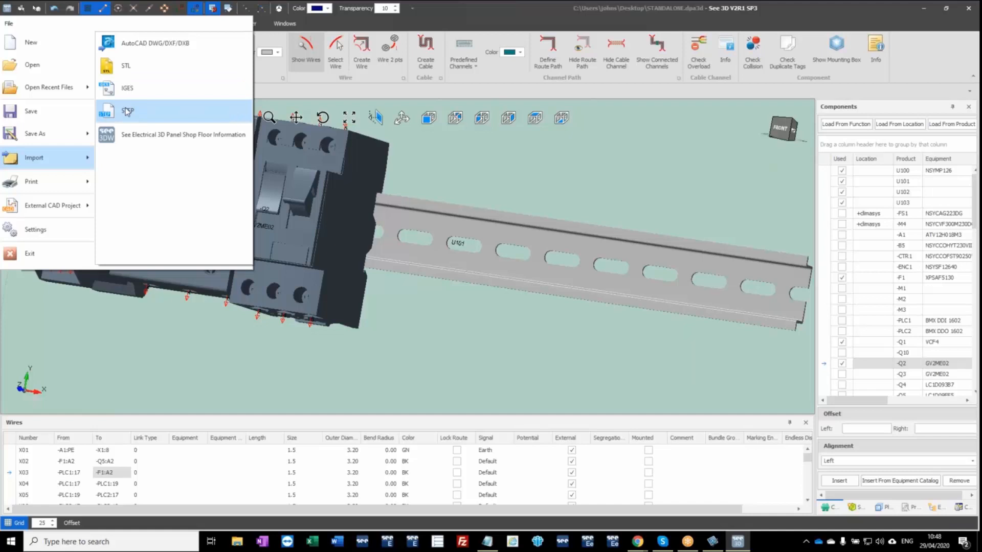
click(452, 310)
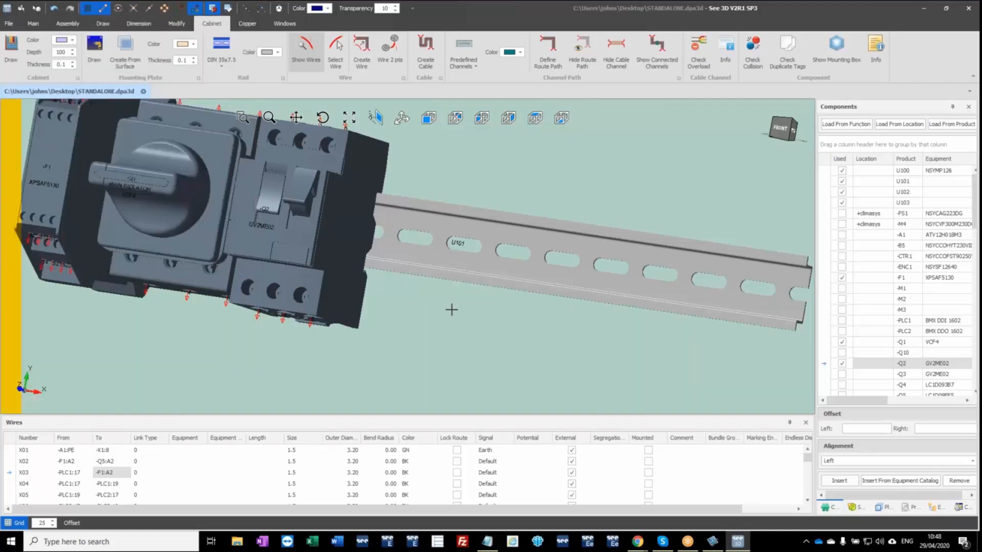
Import 2866789_QUINT_PS_1AC_24DC_40-select.stp into the drawing from the D:\Data\3D V1R6\demo folder in File Explorer.
scroll(320, 327, down, 5)
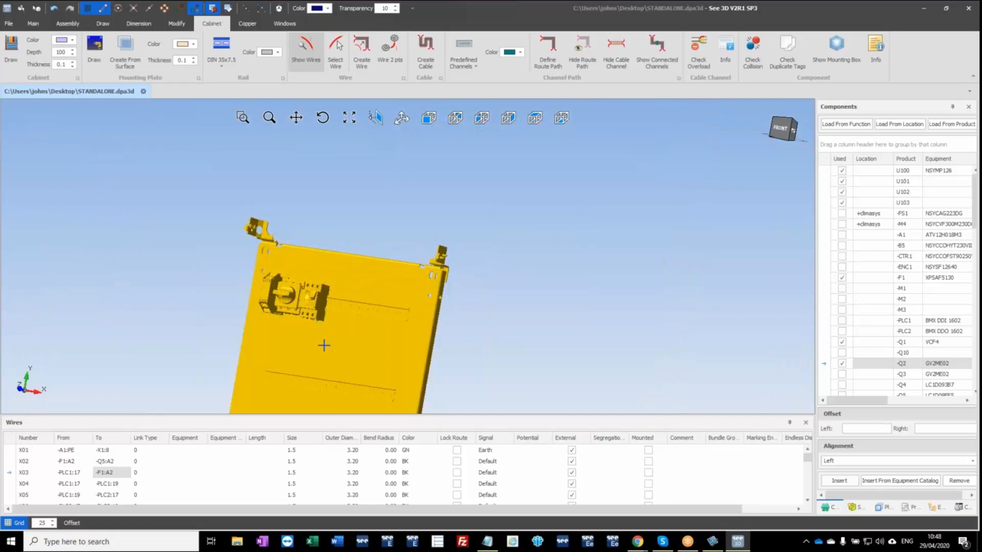
middle_drag(324, 346, 397, 221)
scroll(377, 283, down, 5)
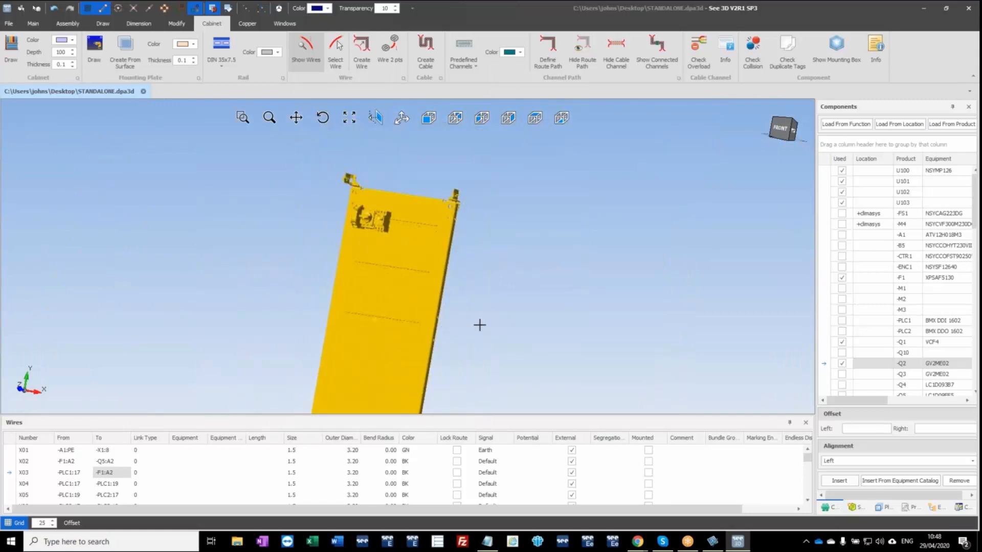
click(237, 543)
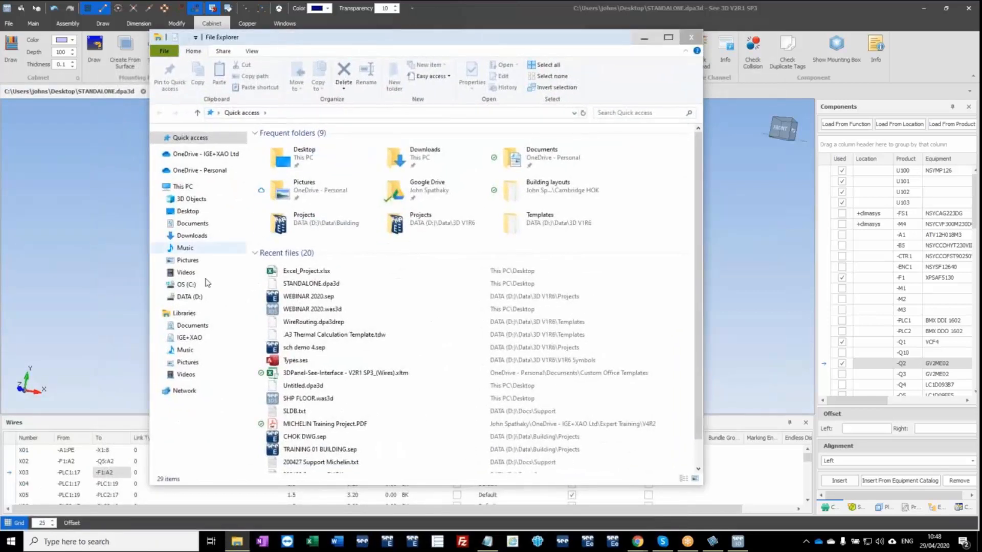
click(161, 298)
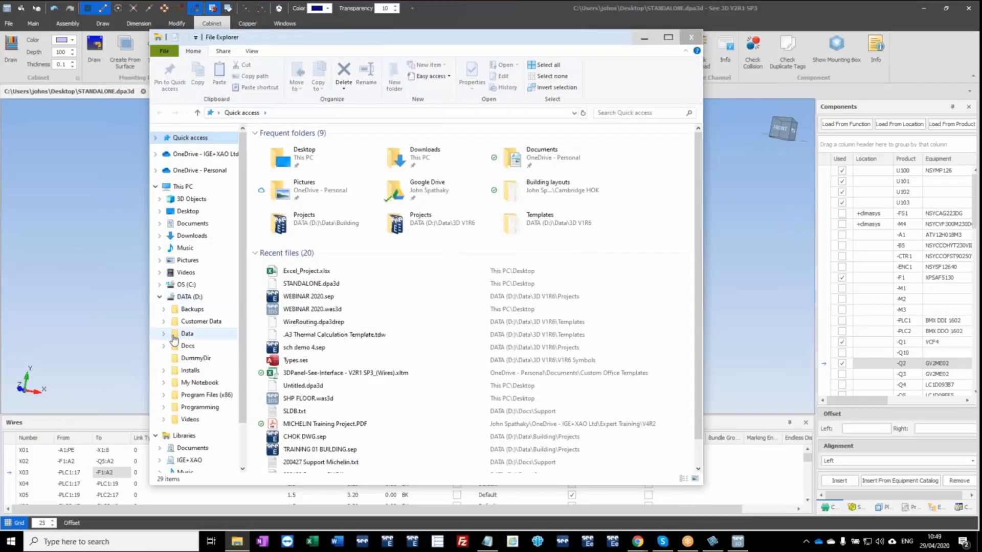
click(165, 339)
click(168, 252)
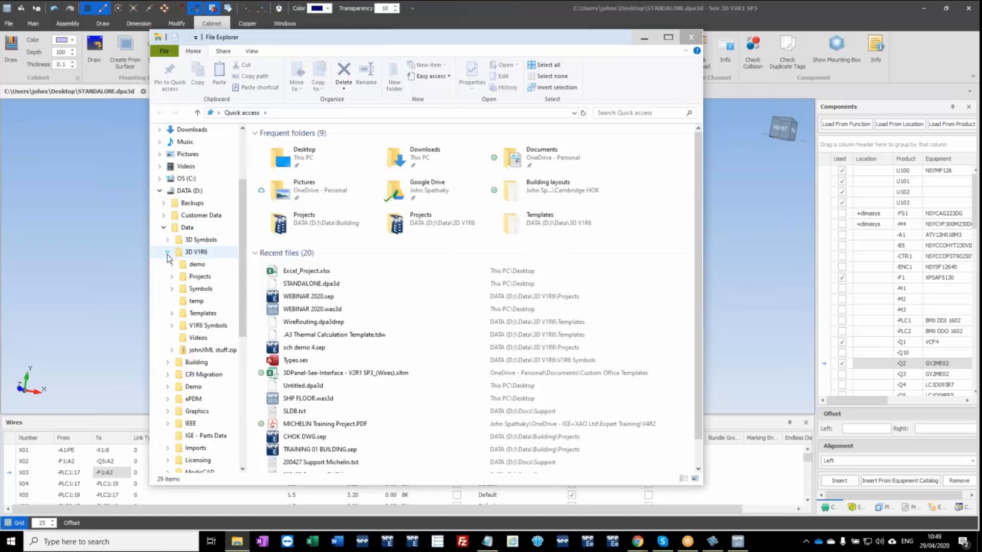
click(197, 253)
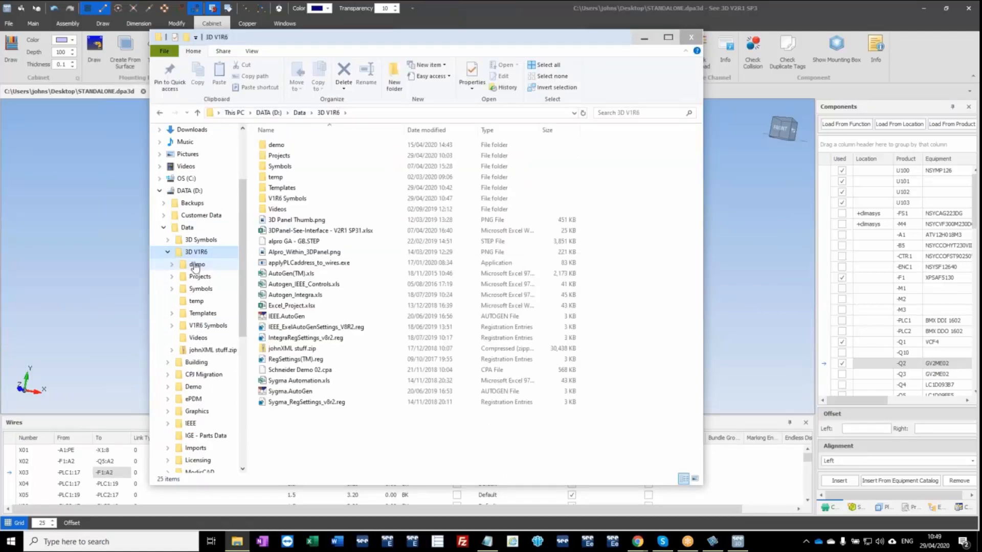
click(197, 264)
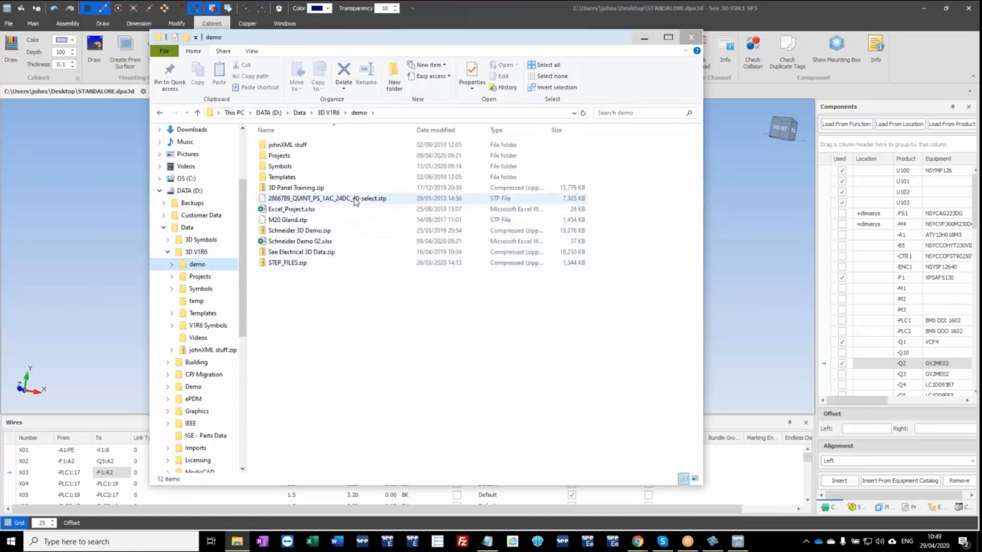
drag(357, 200, 93, 287)
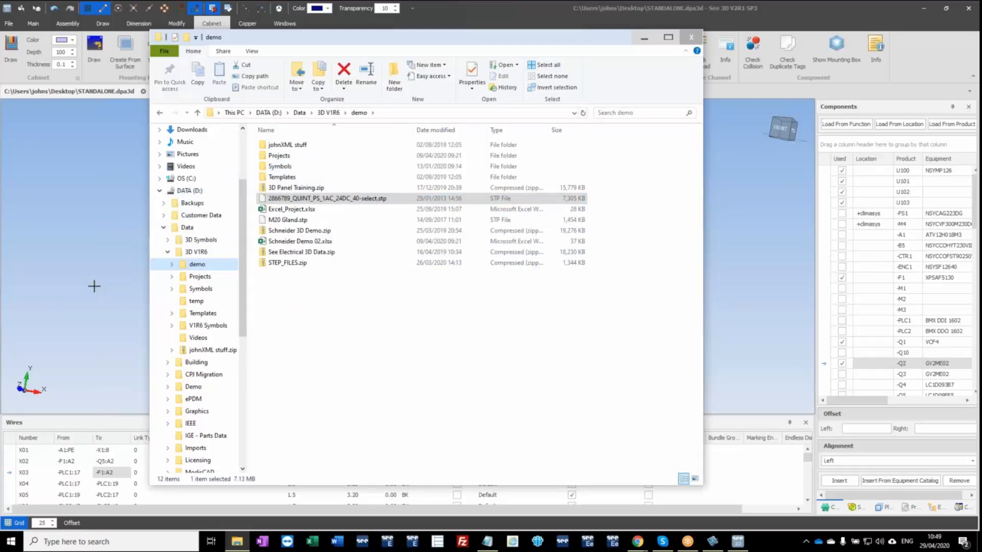
click(645, 39)
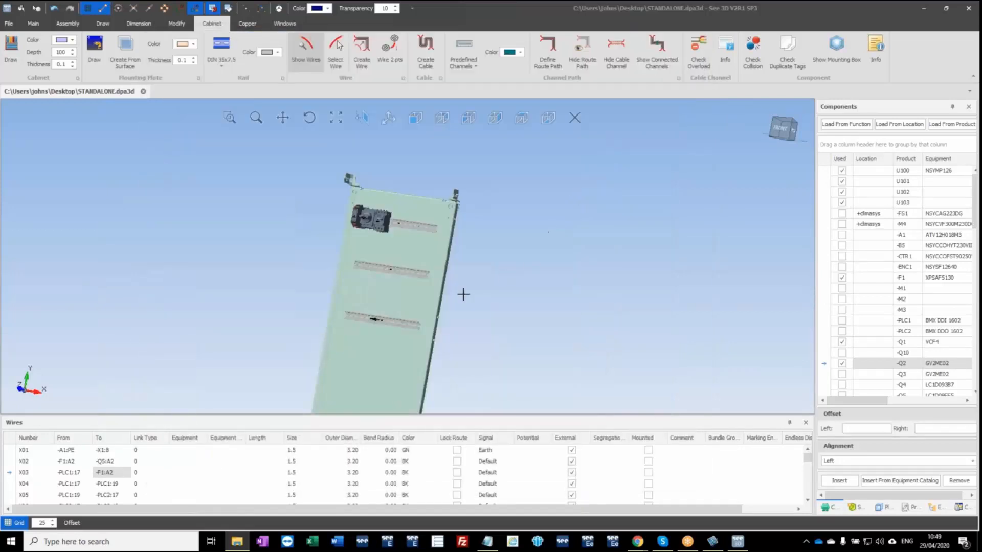
Cut the imported QUINT power supply model from the drawing origin.
scroll(336, 389, up, 5)
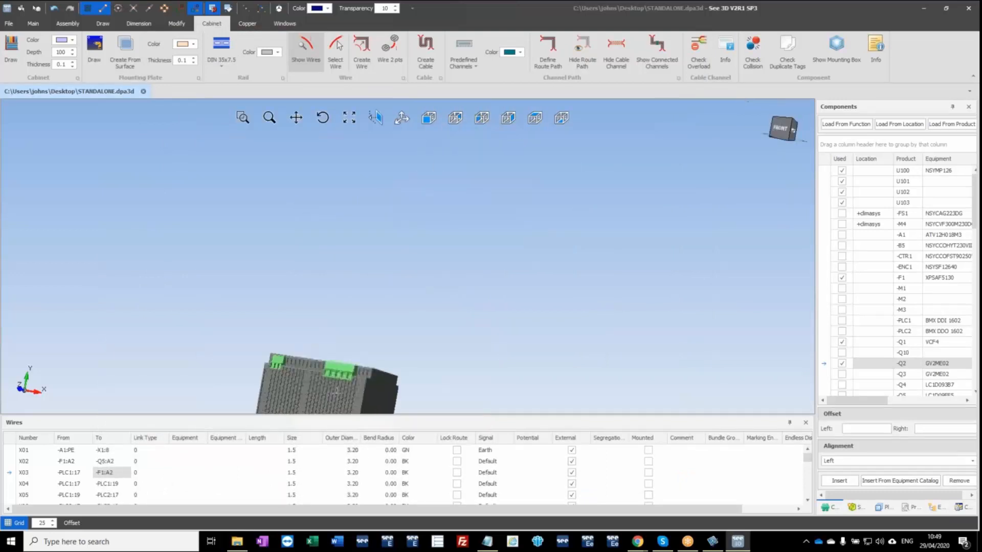
middle_drag(337, 391, 373, 262)
scroll(385, 271, up, 4)
click(373, 264)
scroll(373, 265, down, 5)
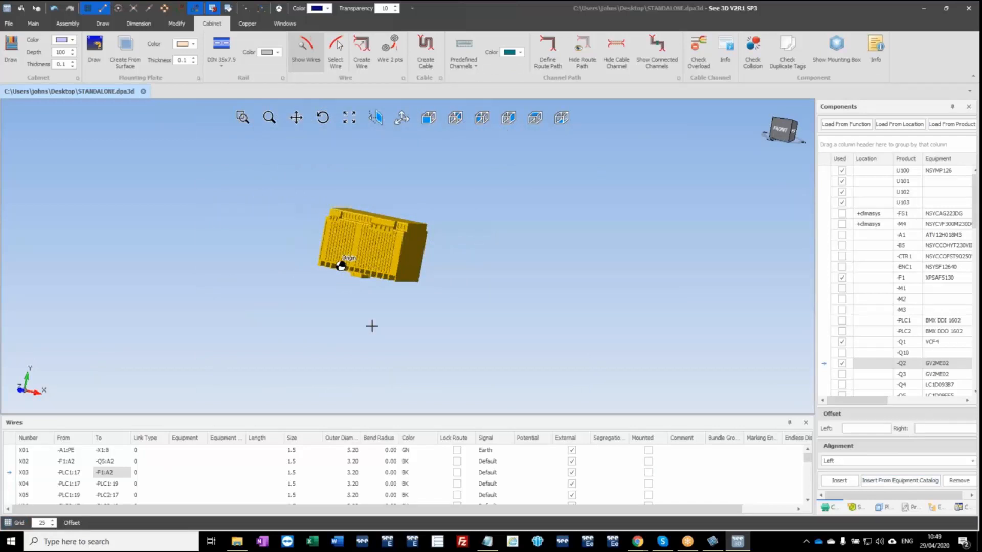
scroll(373, 329, down, 5)
middle_drag(391, 319, 419, 293)
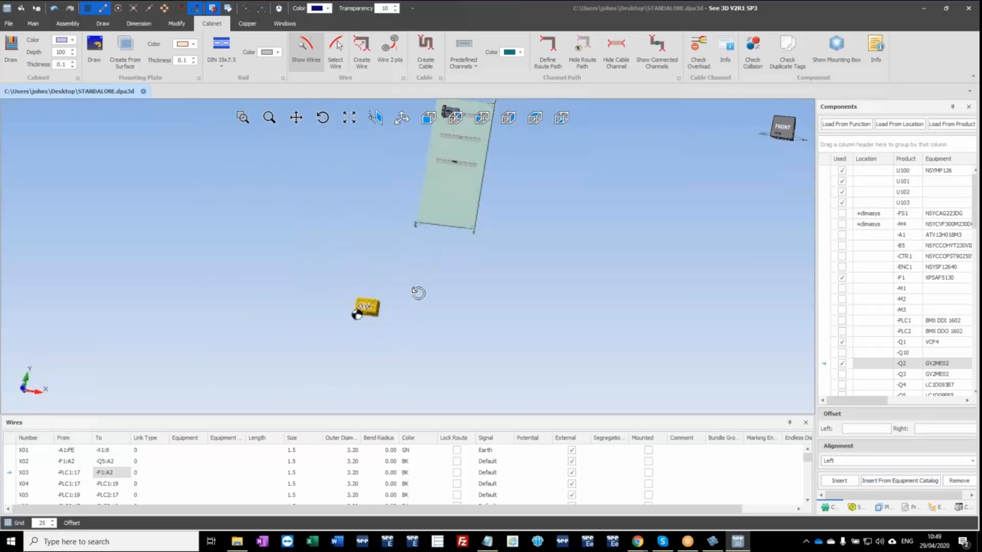
scroll(374, 308, up, 6)
scroll(343, 330, up, 4)
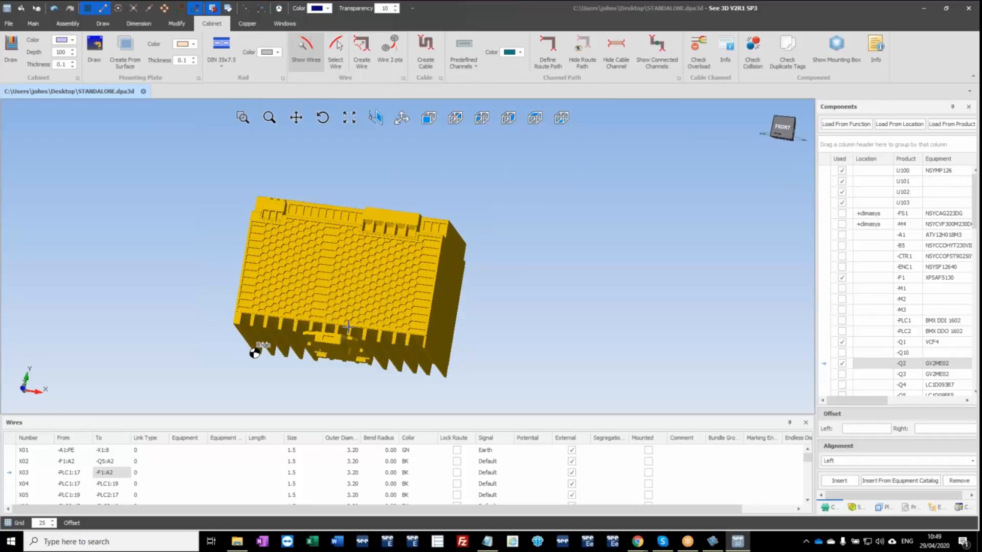
scroll(343, 338, down, 5)
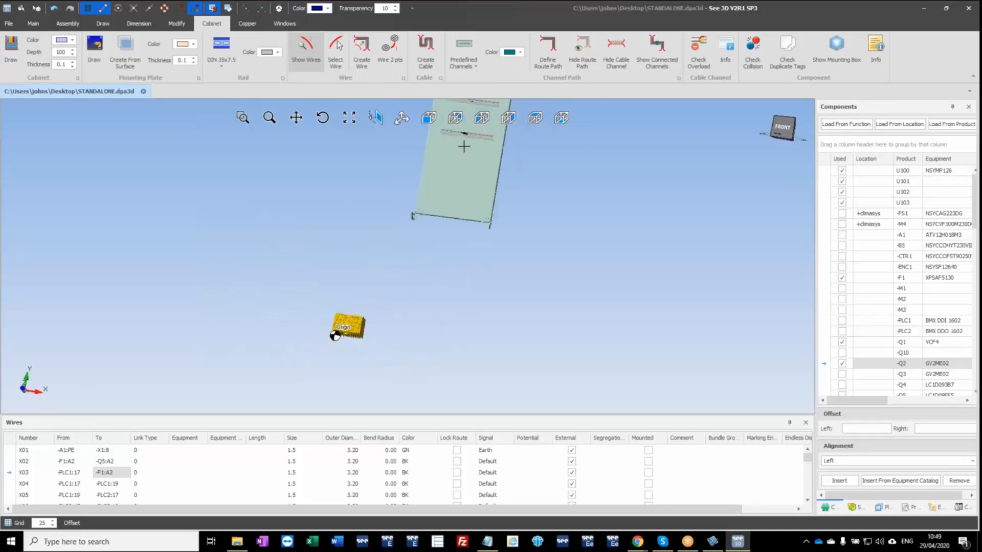
middle_drag(405, 265, 365, 271)
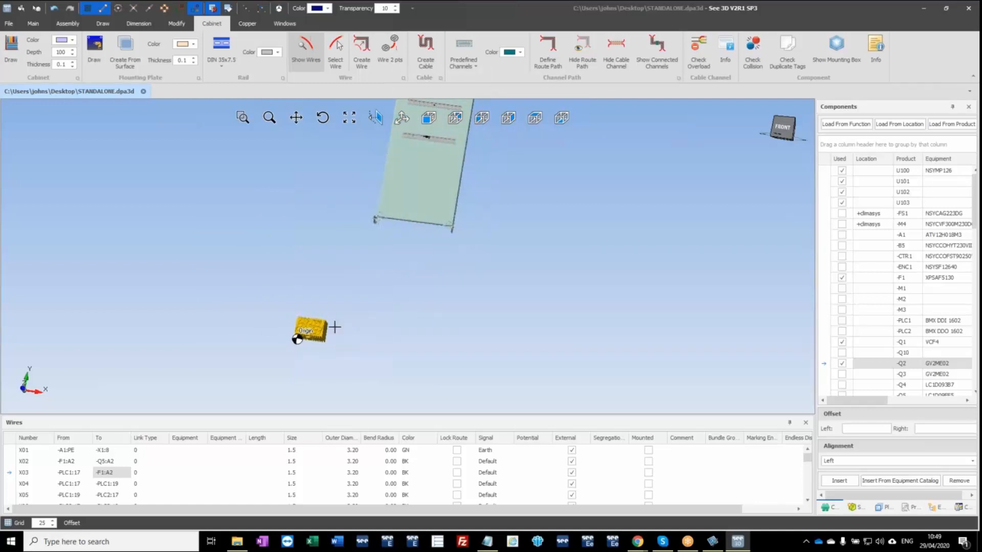
scroll(305, 333, up, 4)
scroll(305, 333, up, 2)
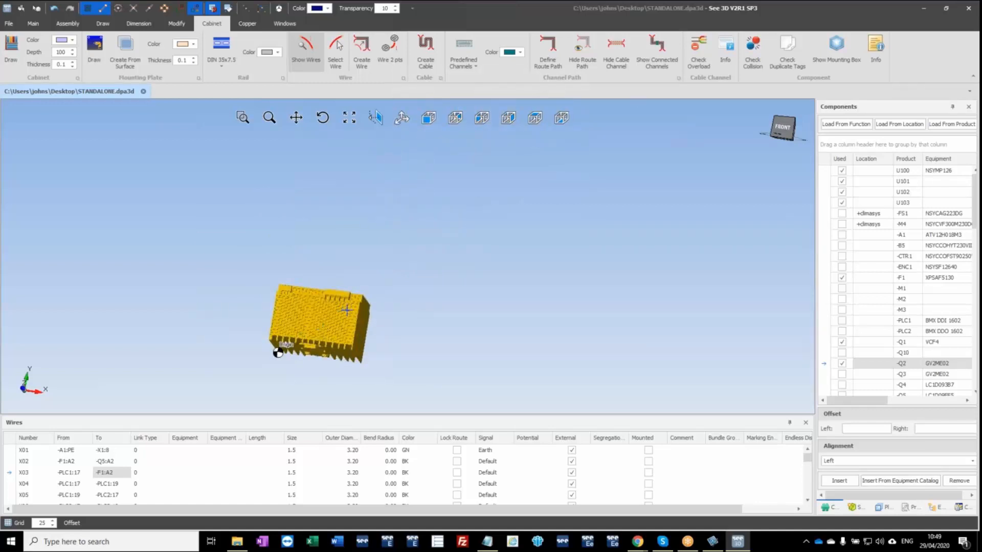
key(Delete)
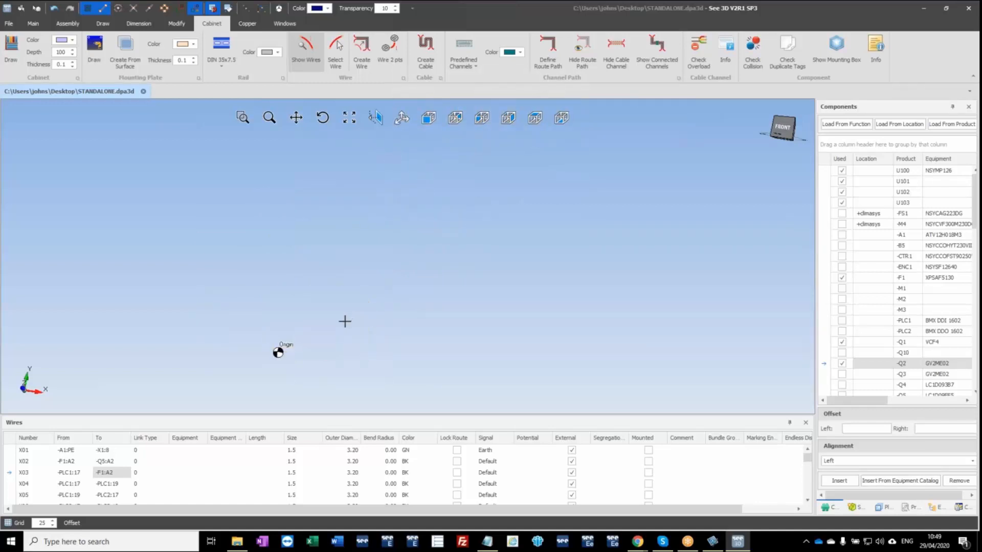
Paste the power supply, rotate it about the X axis until its front faces forward, and place one copy just below the mounting plate.
key(ctrl+v)
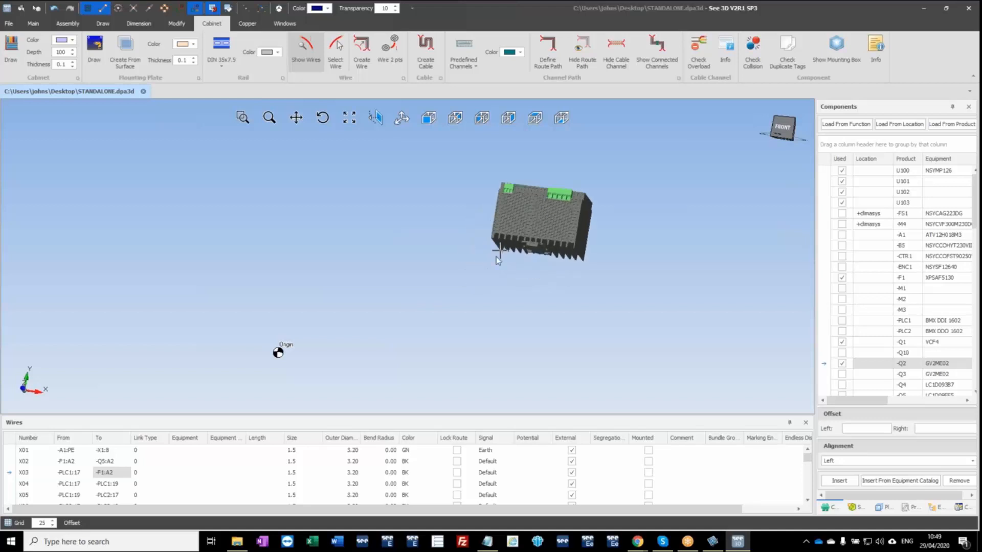
scroll(497, 261, down, 5)
middle_drag(528, 225, 443, 318)
scroll(442, 319, up, 5)
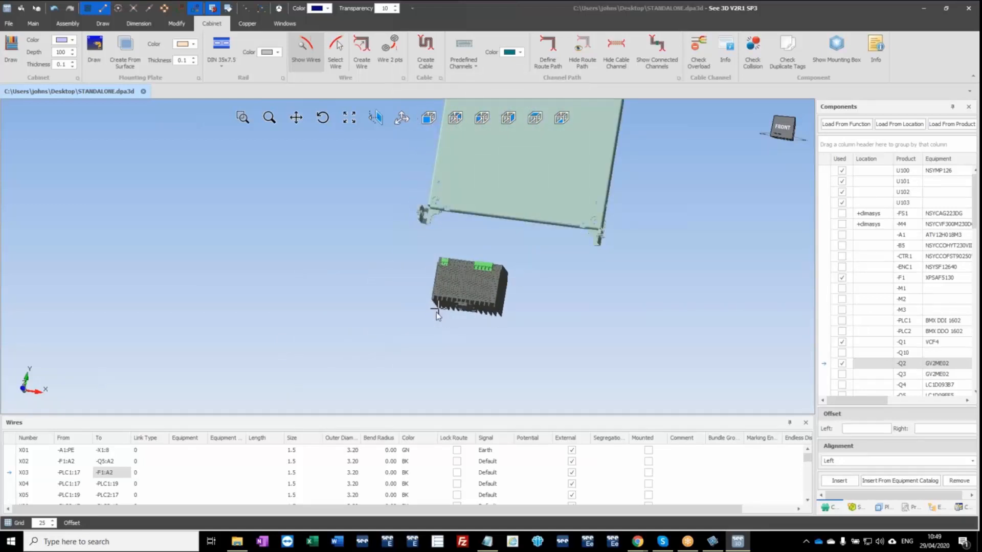
key(x)
key(x)
key(x)
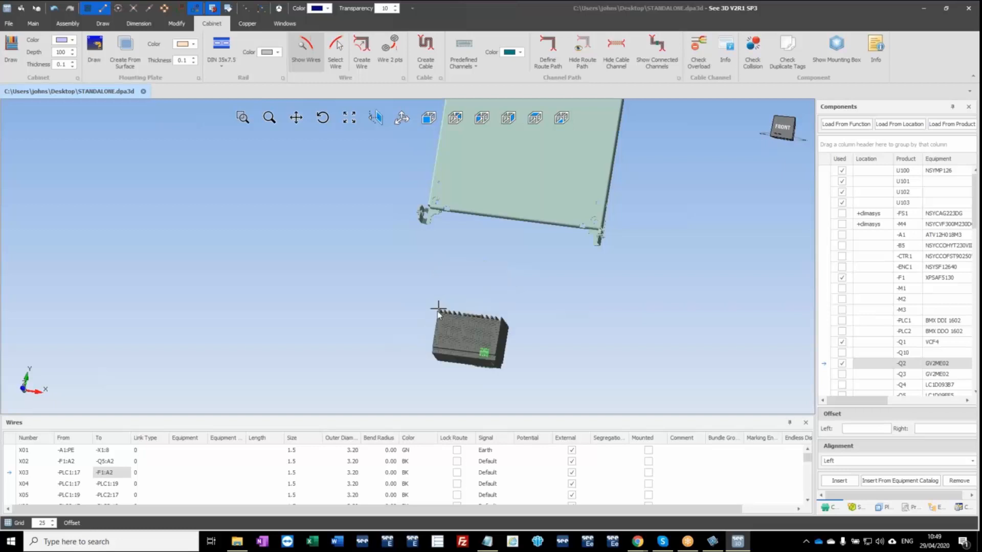
key(x)
key(x)
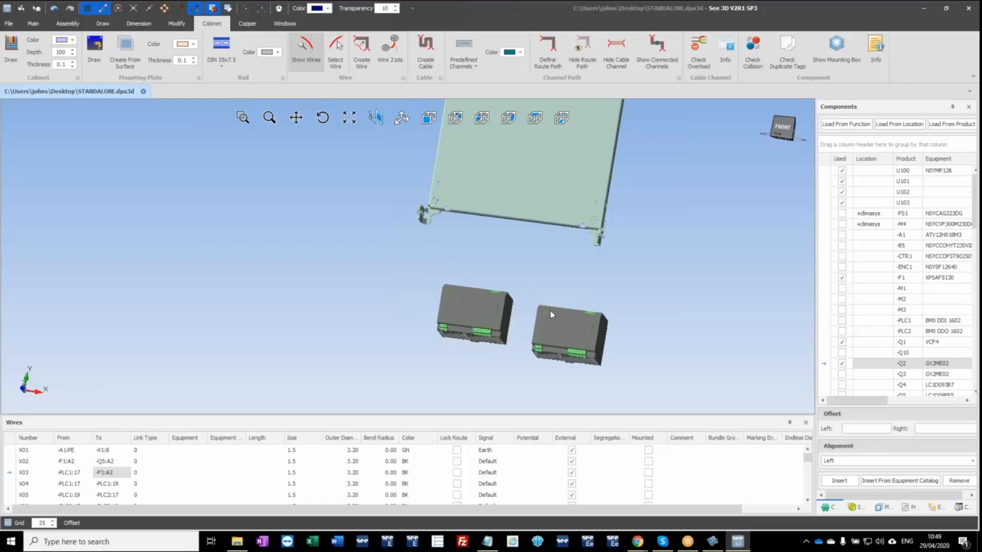
key(Escape)
mouse_move(536, 329)
middle_down()
mouse_move(480, 341)
mouse_move(408, 310)
mouse_move(525, 327)
middle_up()
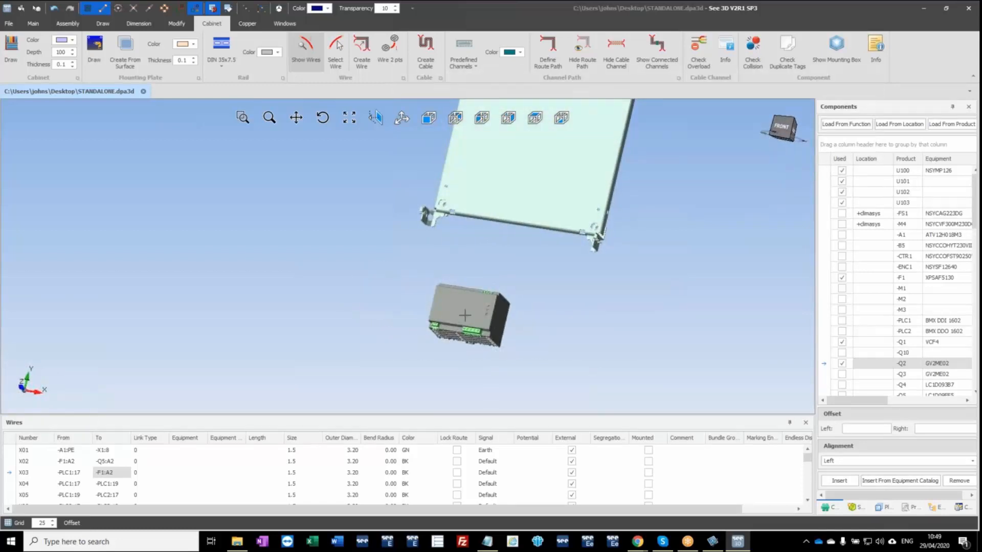
Convert the placed power supply block into a component, assigning the type Component to block 2866789_QUINT_PS_1AC_24DC_40-select_1.
scroll(481, 320, up, 5)
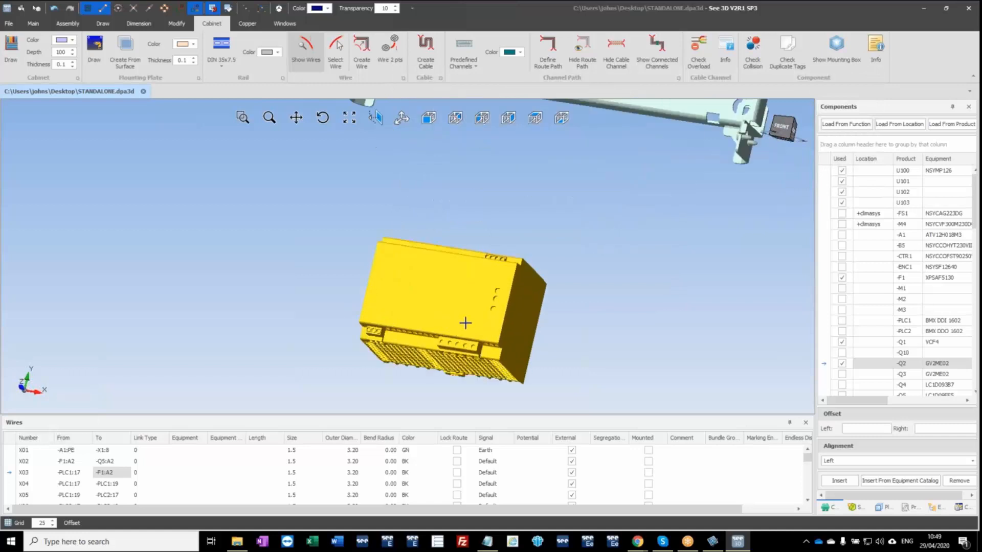
mouse_move(464, 324)
middle_down()
mouse_move(437, 288)
mouse_move(462, 306)
middle_up()
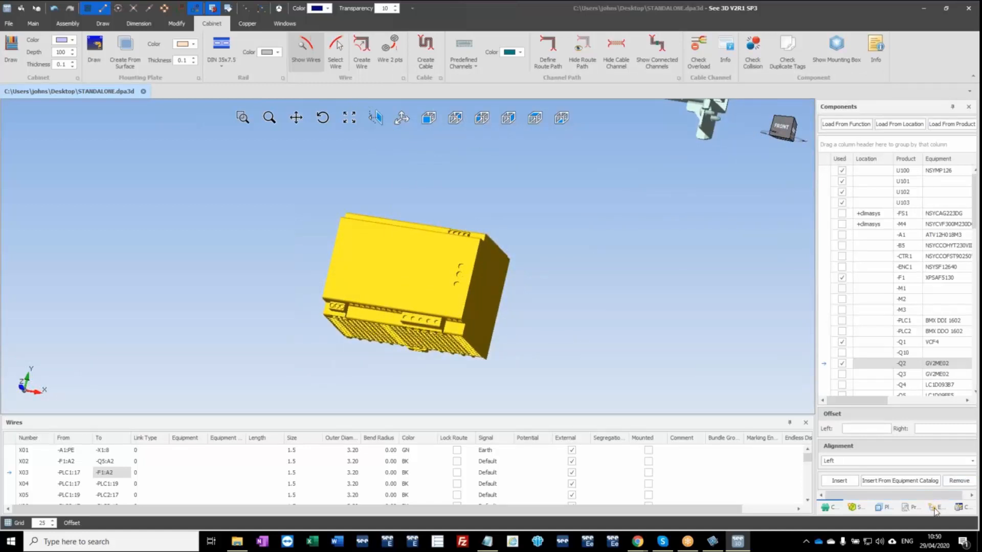
click(962, 508)
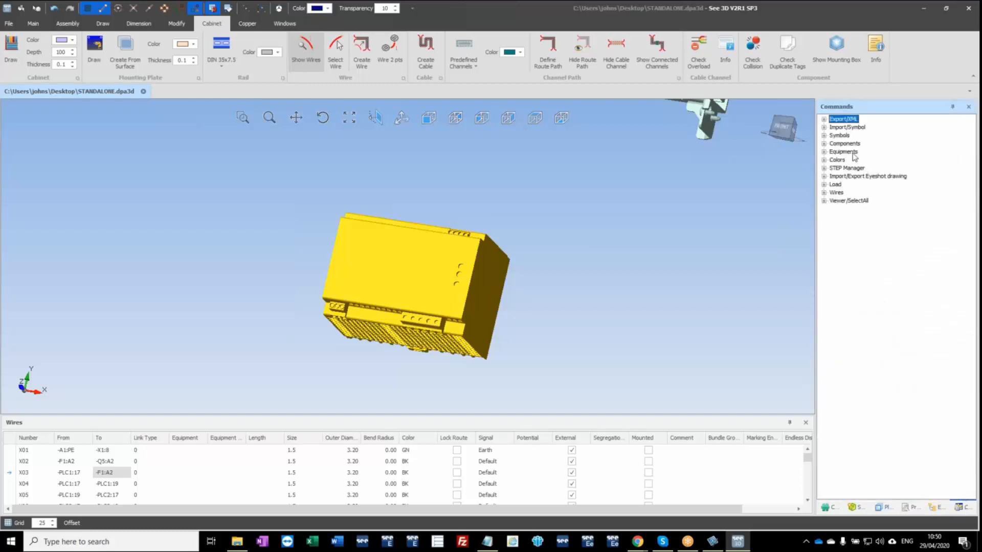
click(824, 143)
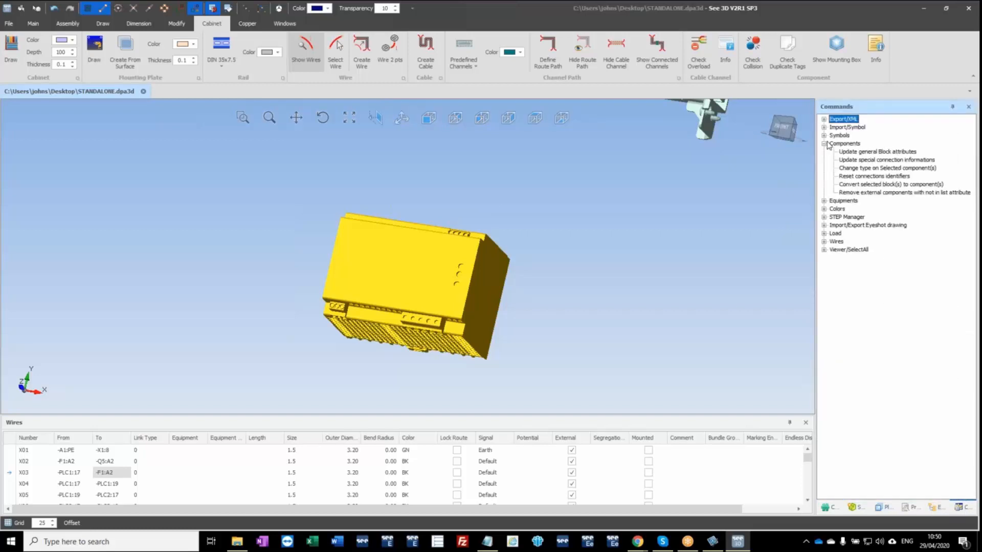
click(866, 185)
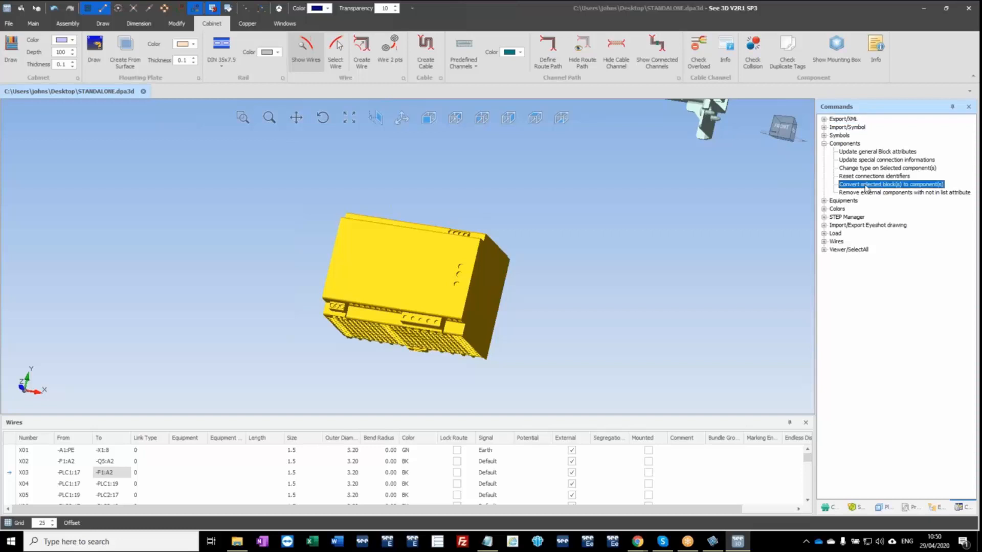
double_click(912, 185)
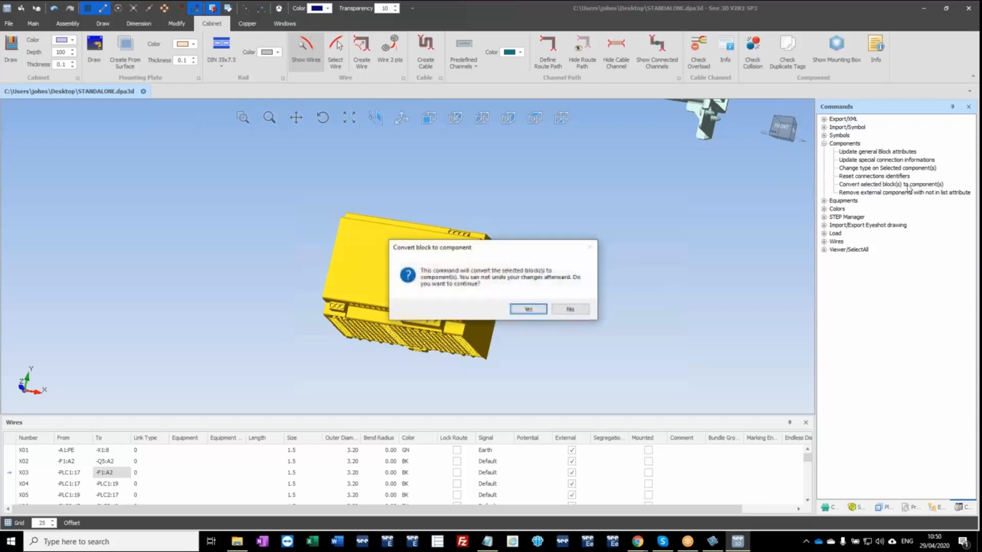
click(528, 309)
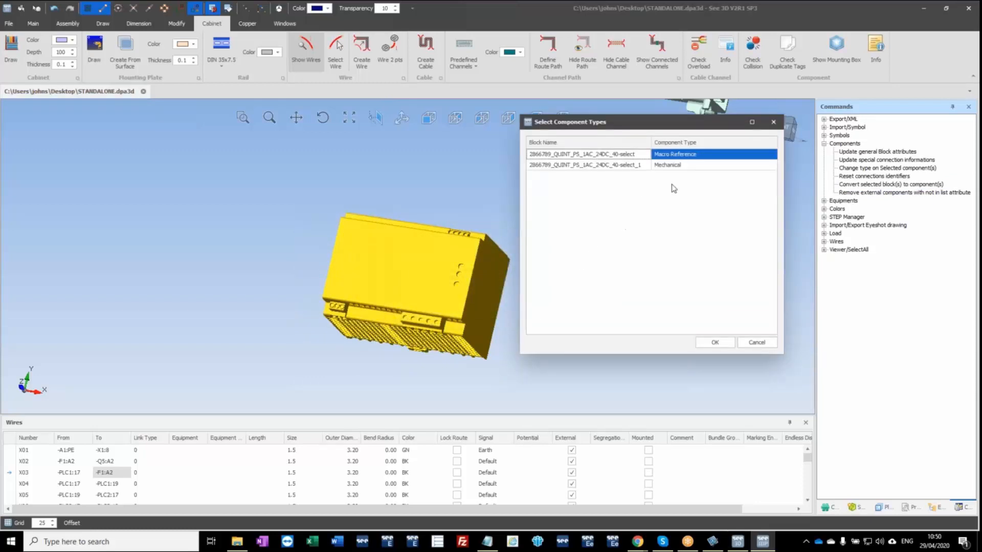
click(695, 166)
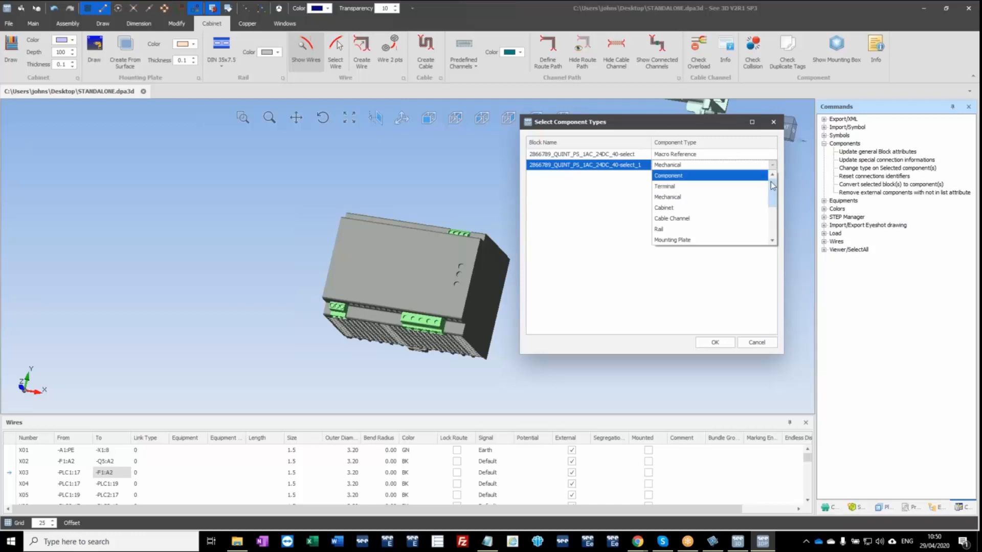
mouse_move(773, 187)
mouse_down()
mouse_move(774, 215)
mouse_move(773, 184)
mouse_up()
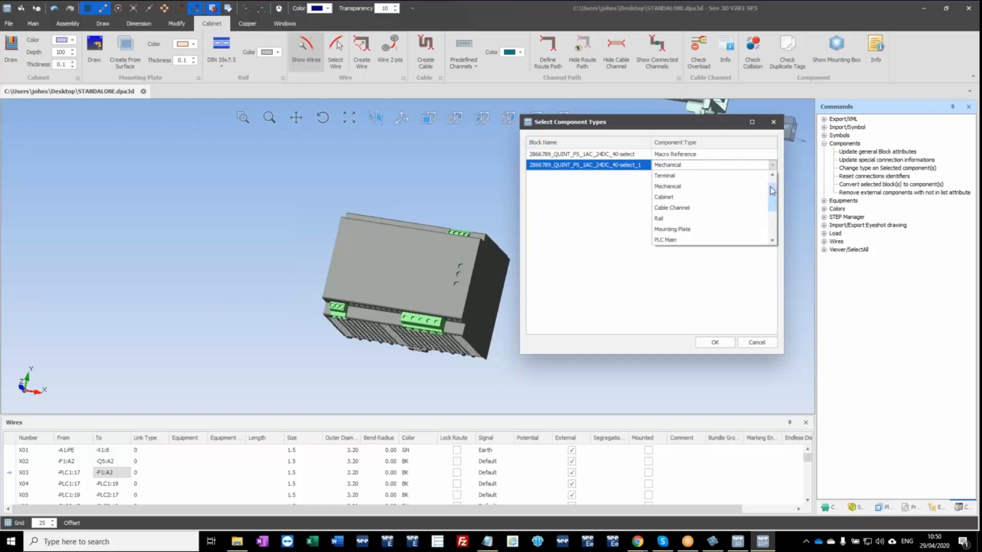
click(673, 187)
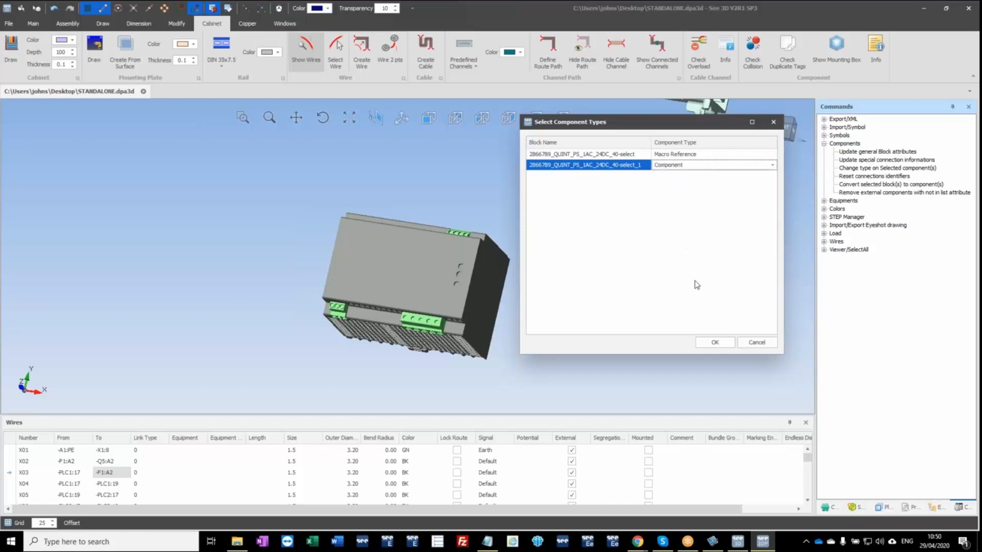
click(722, 343)
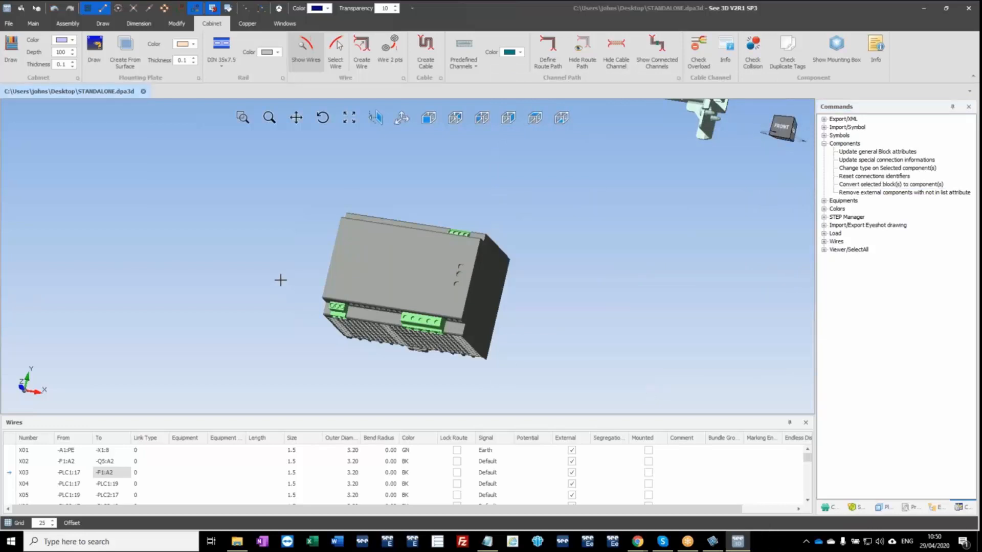
Set the power supply component's number prefix to PSU in its properties.
click(407, 286)
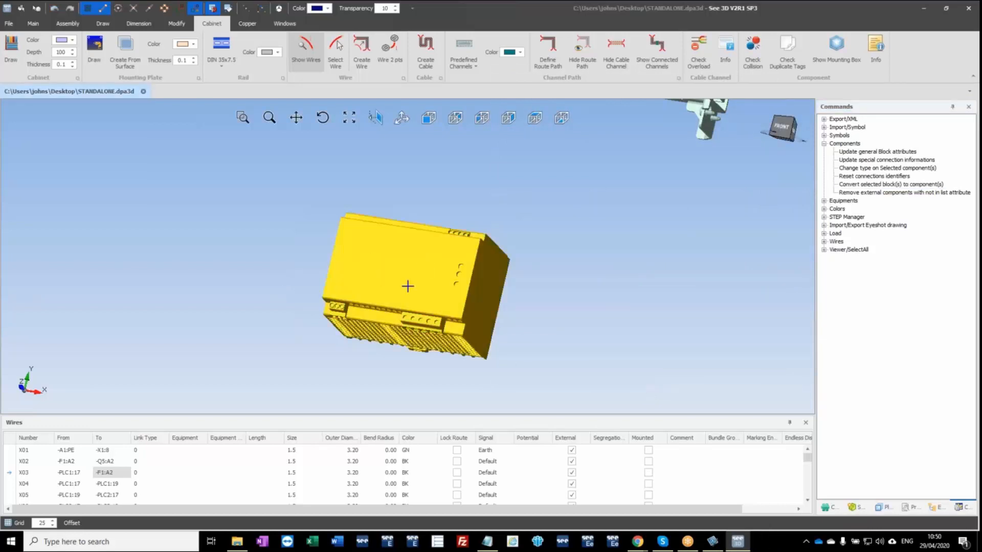
click(913, 508)
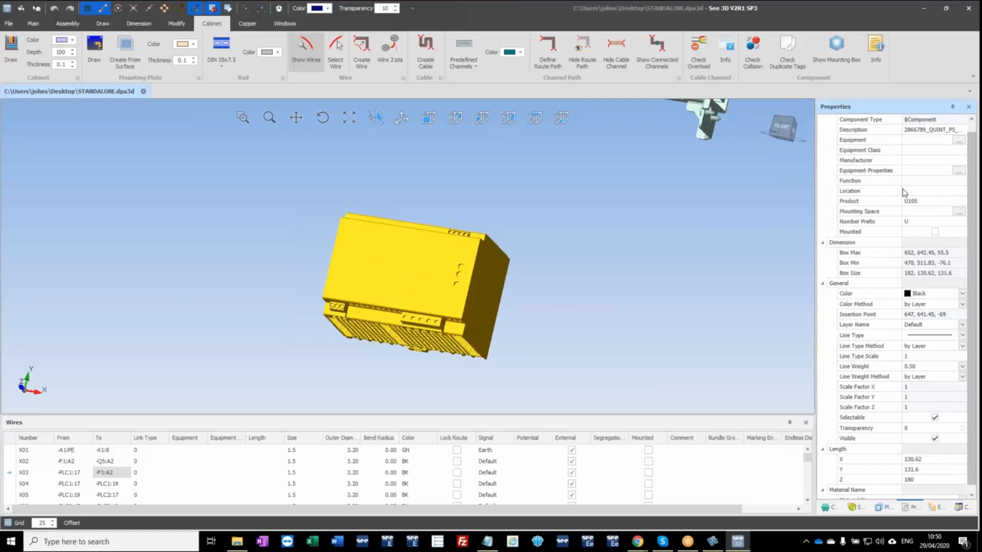
click(913, 201)
click(915, 221)
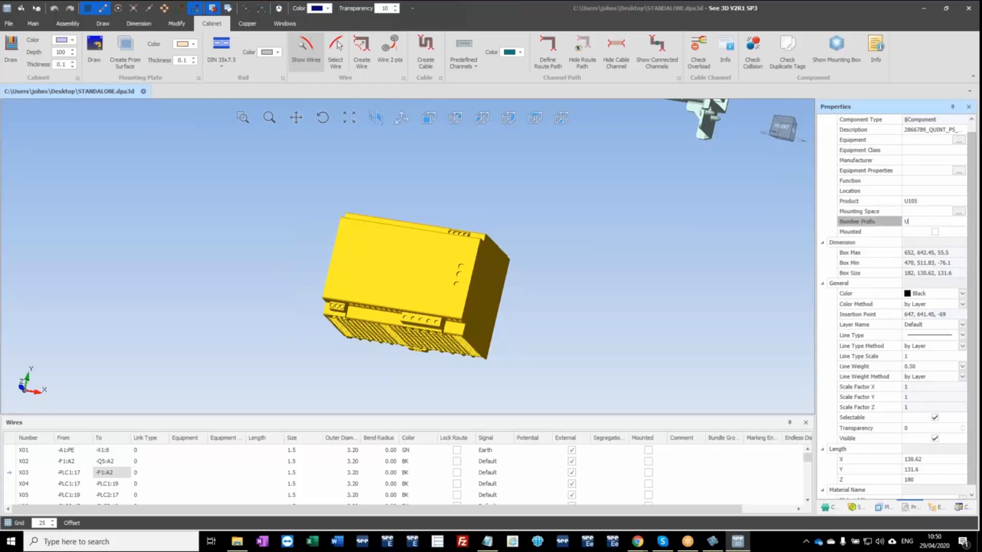
double_click(920, 222)
text(PSU)
click(910, 141)
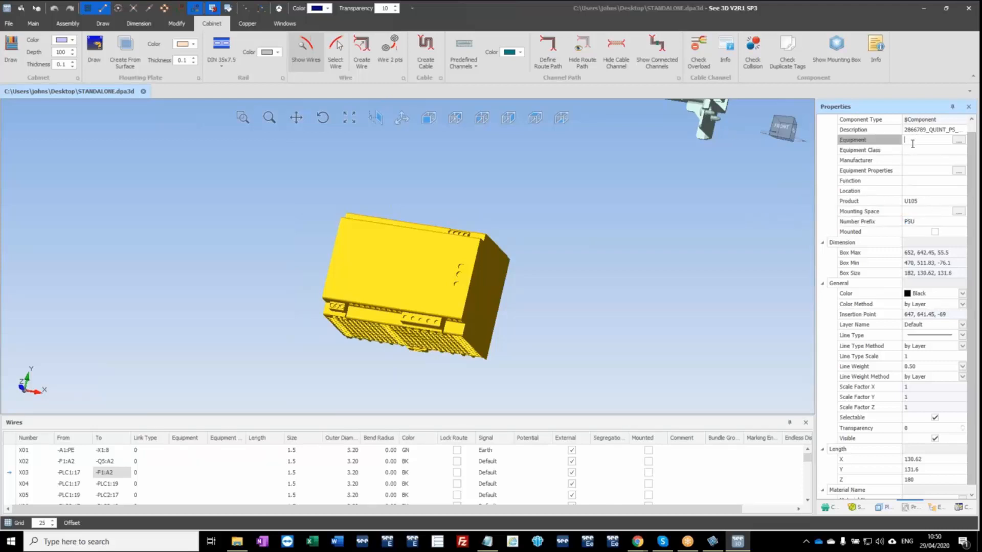
click(192, 318)
Add a predefined Bottom connection to the power supply, centred between two corner points of the five-way green connector's first terminal opening.
mouse_move(358, 329)
middle_down()
mouse_move(357, 303)
mouse_move(353, 315)
middle_up()
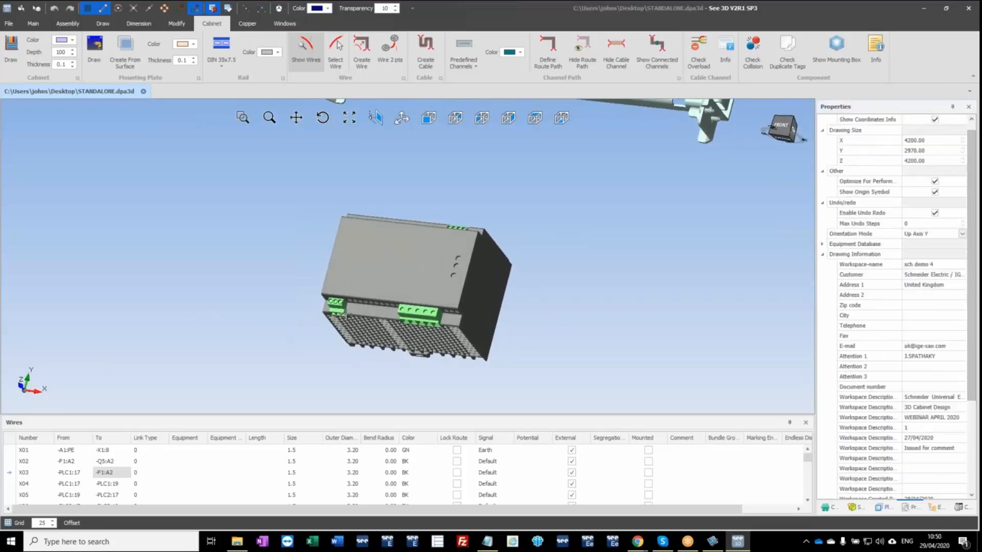
middle_drag(394, 333, 426, 292)
scroll(414, 329, up, 5)
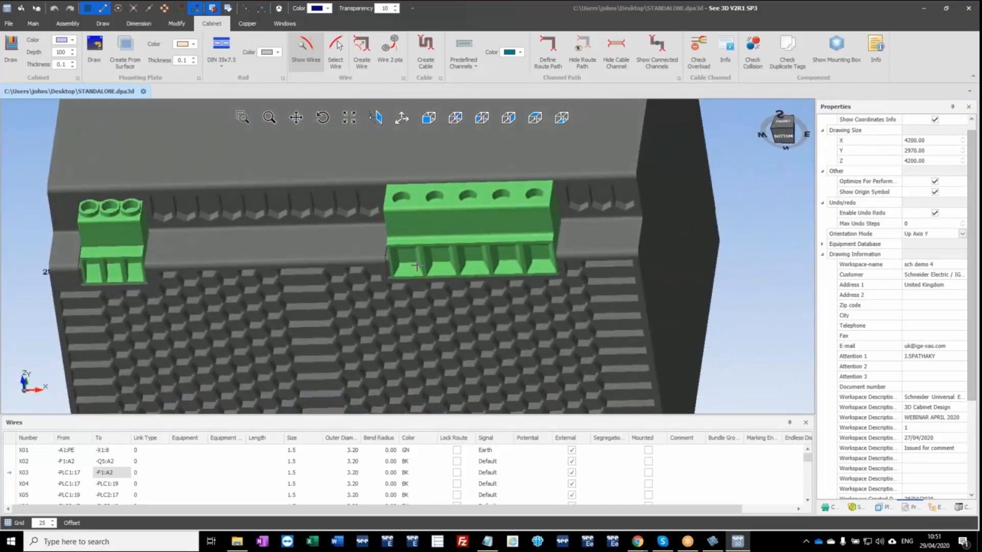
click(564, 371)
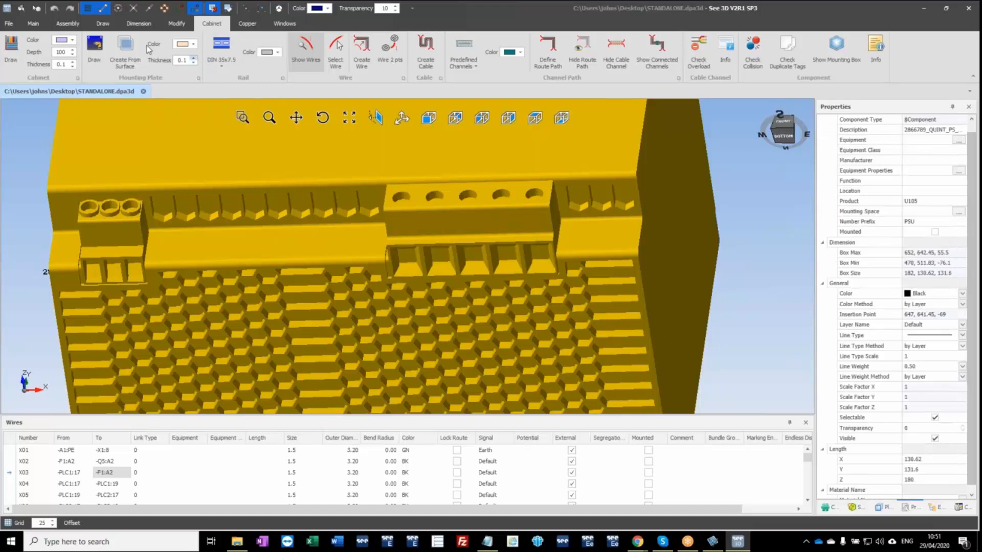
click(68, 23)
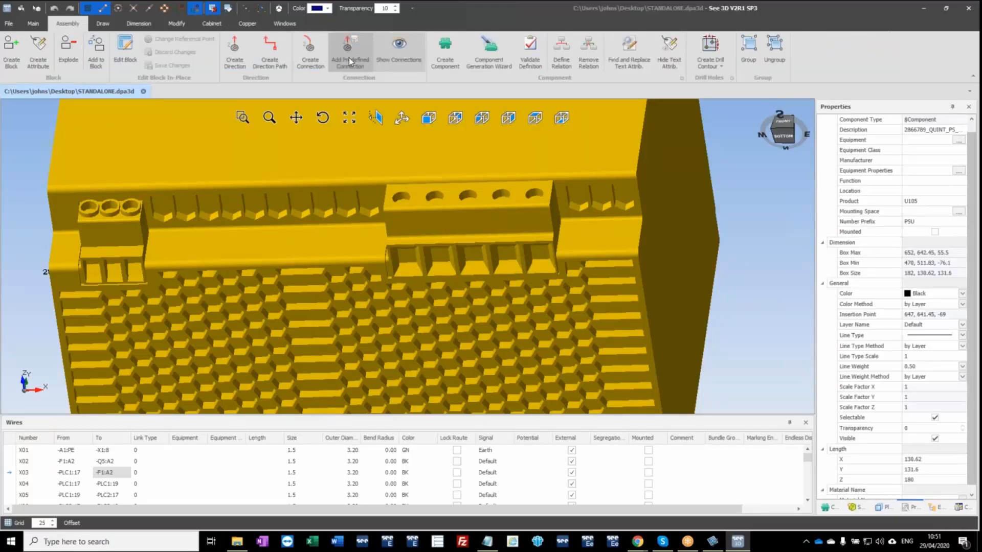
click(349, 57)
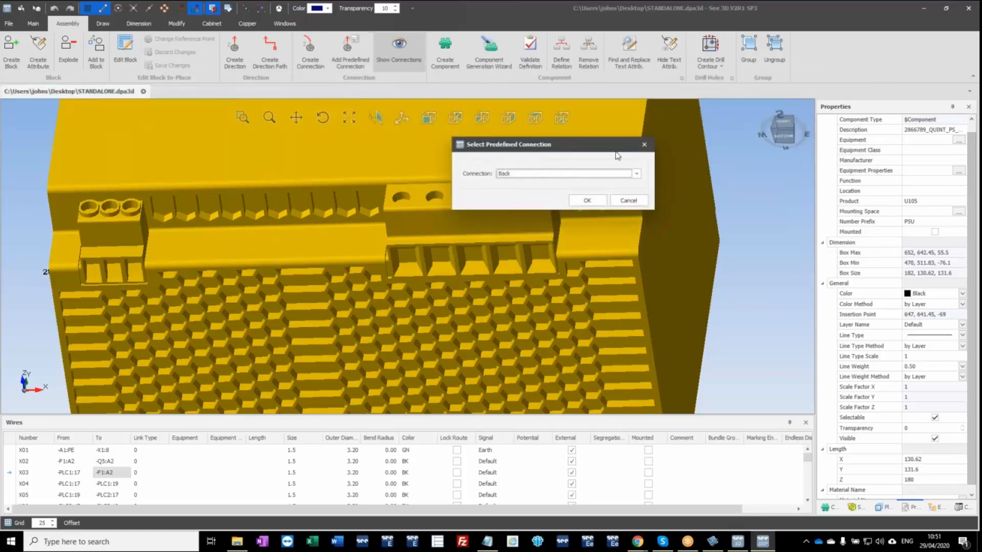
click(636, 173)
scroll(552, 236, down, 1)
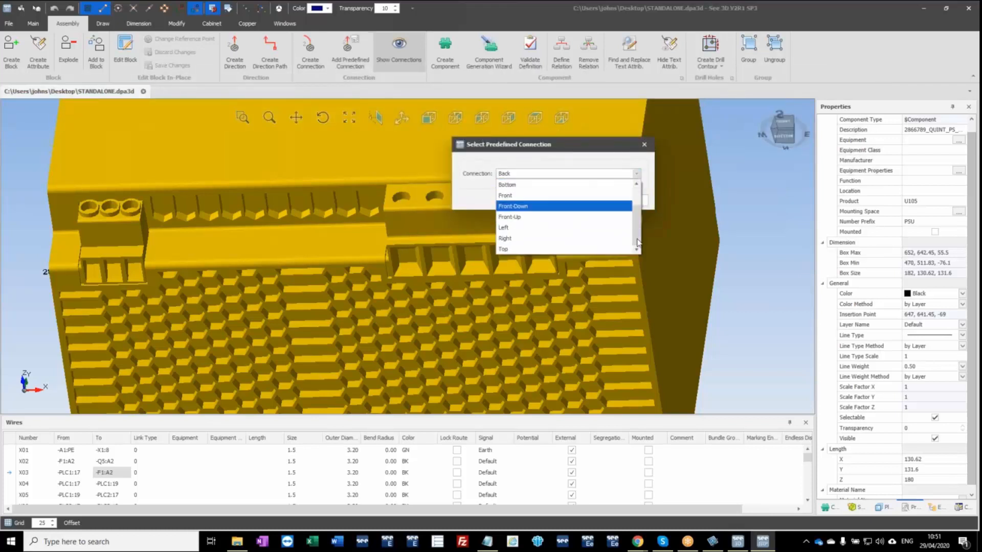
click(544, 185)
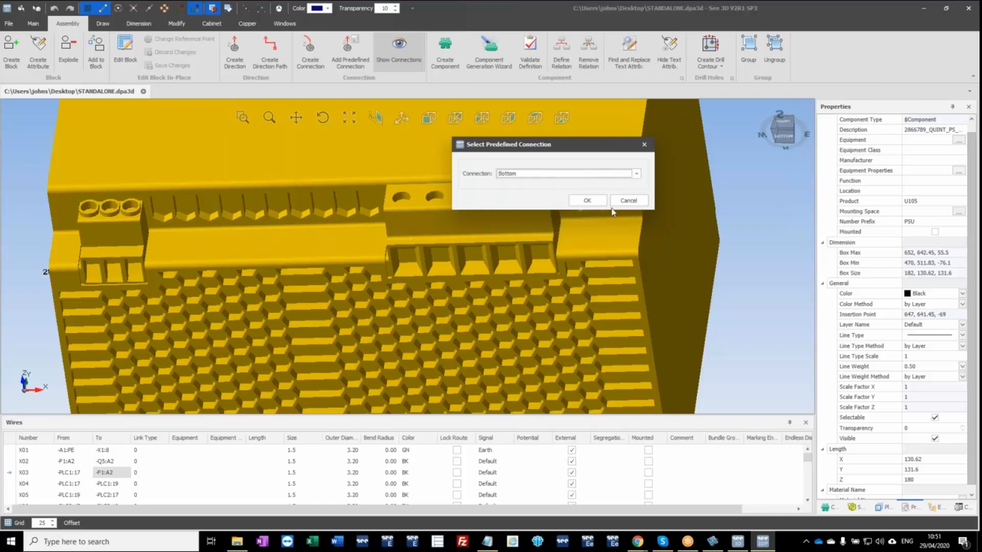
click(583, 200)
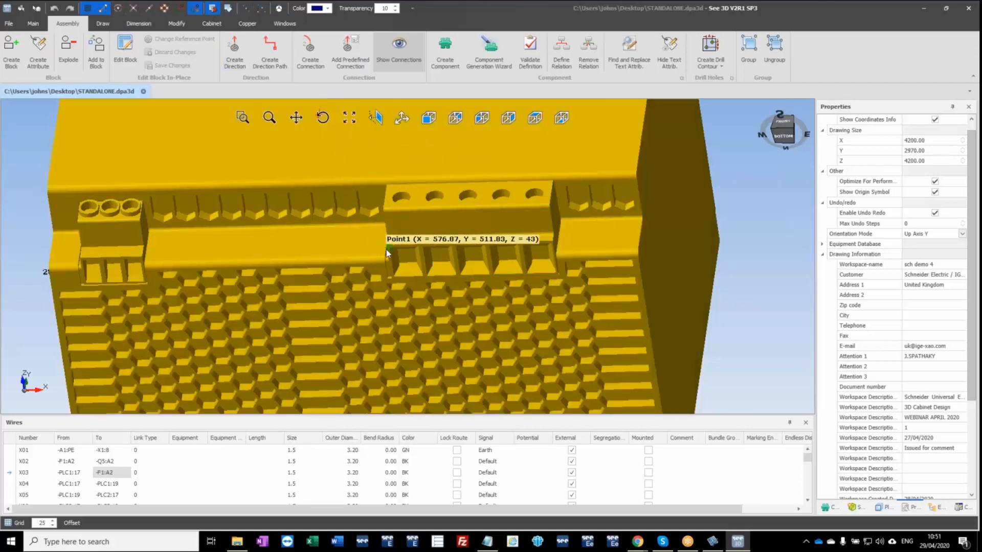
click(387, 252)
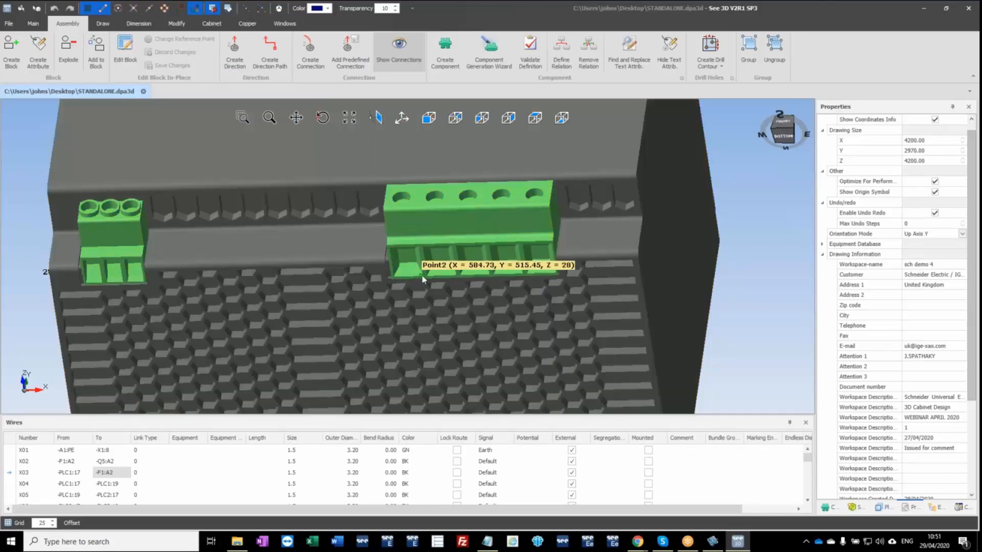
middle_drag(462, 286, 449, 312)
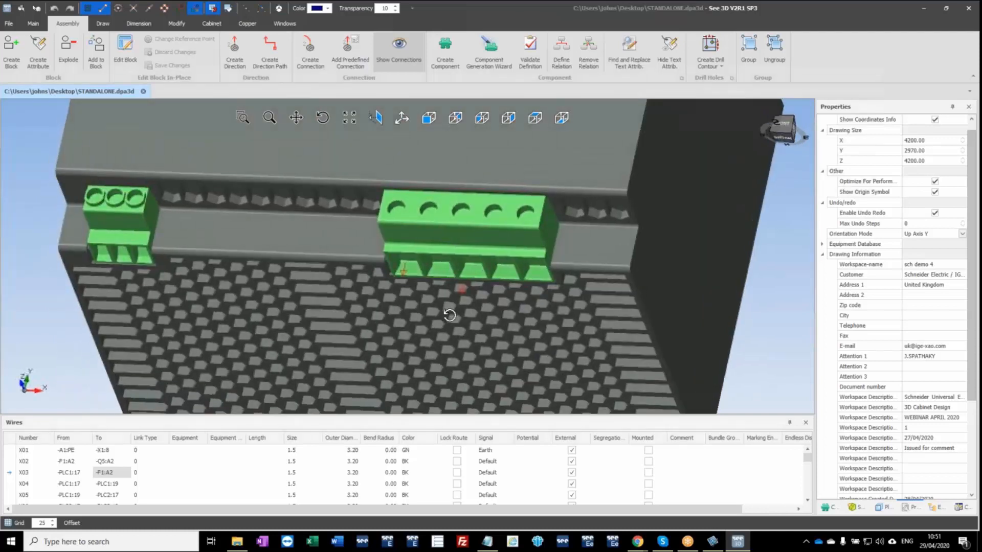
Place two more Bottom connections midway between corner points of the five-way connector's second and third terminal openings, and finish adding connections.
click(247, 11)
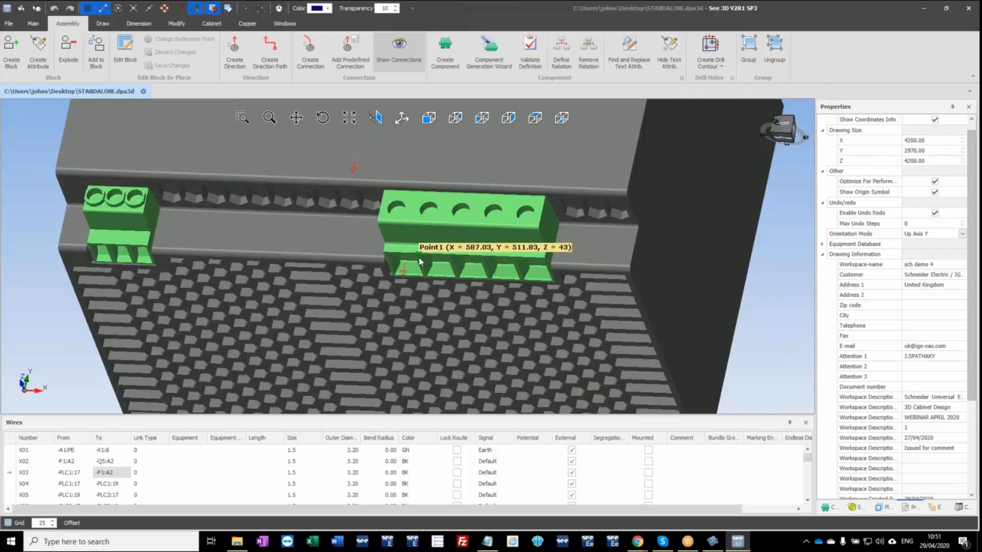
click(419, 258)
click(453, 279)
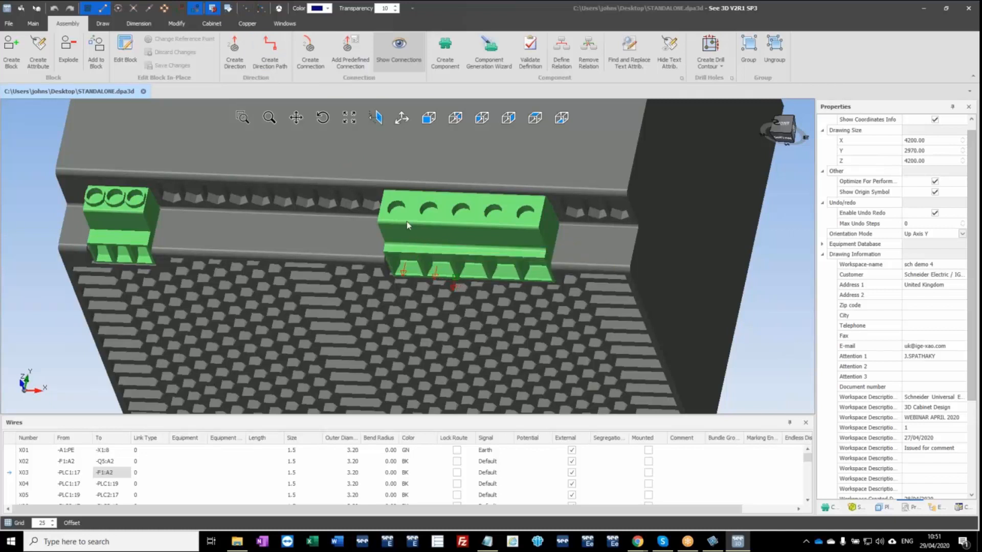
click(247, 11)
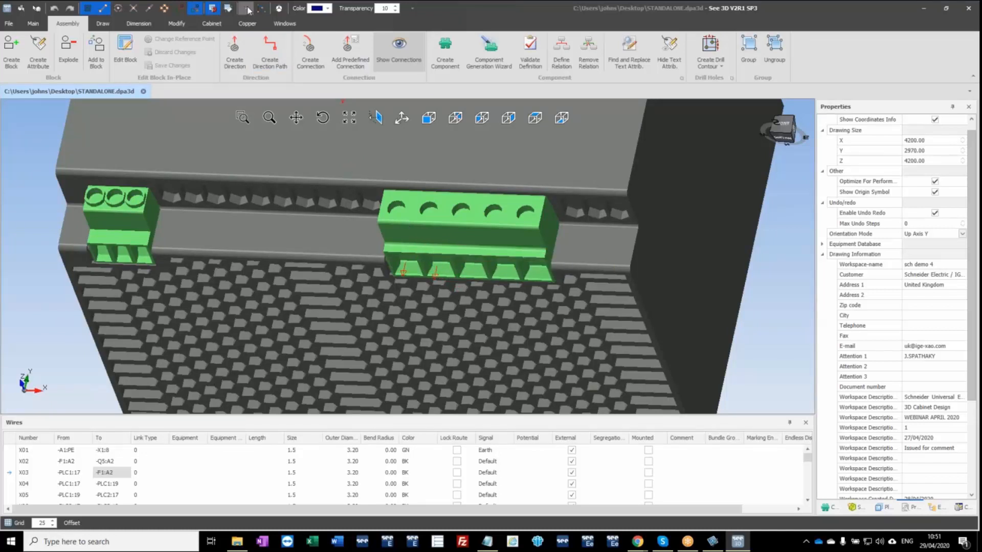
click(451, 264)
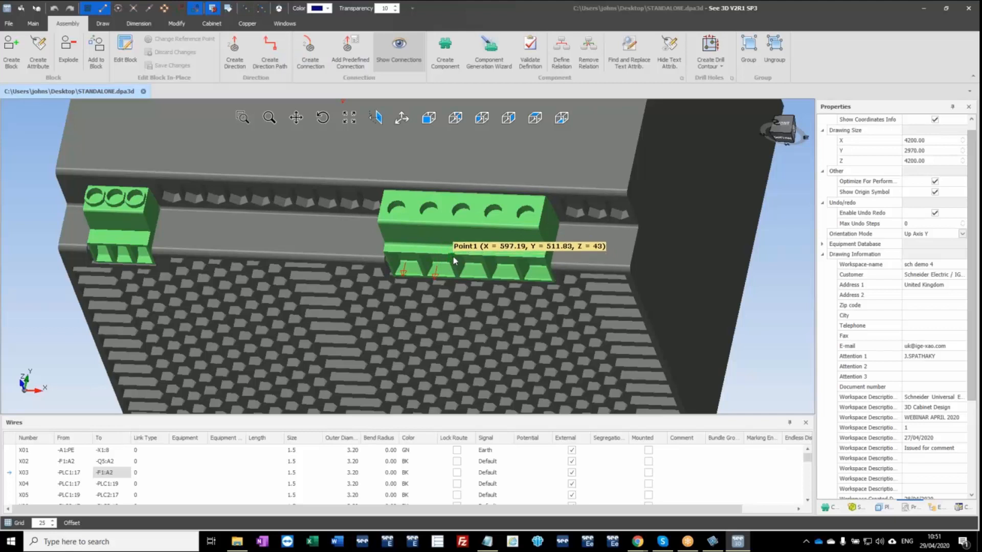
click(483, 281)
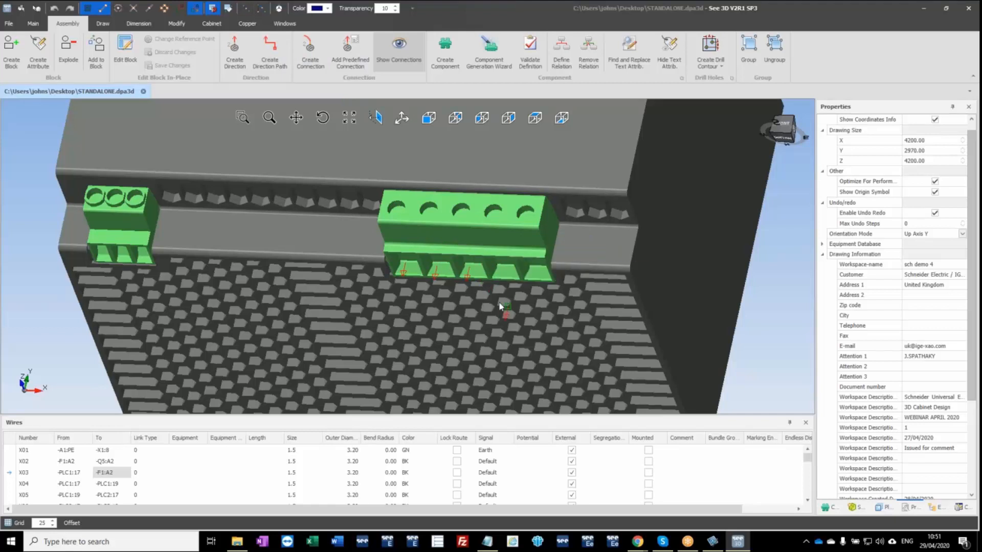
click(501, 307)
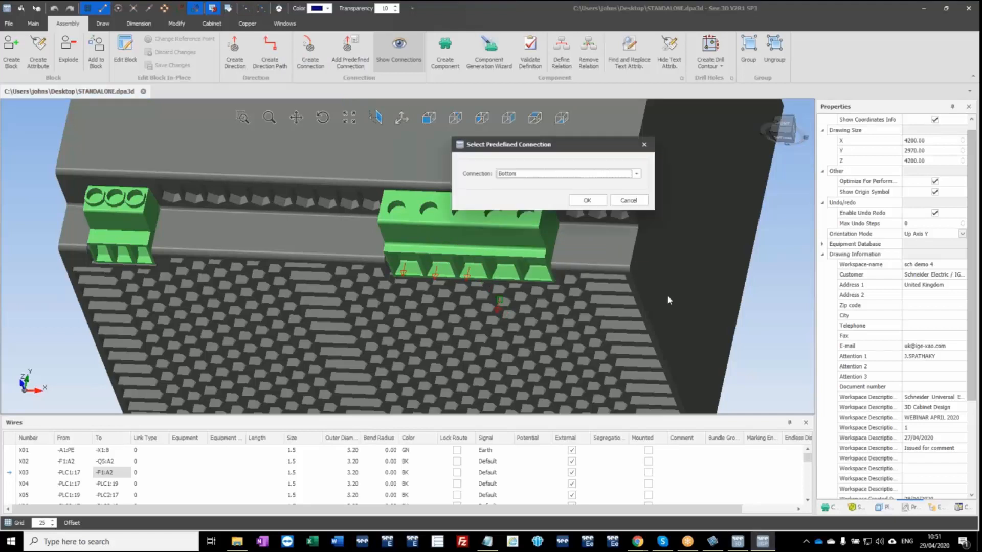
click(633, 203)
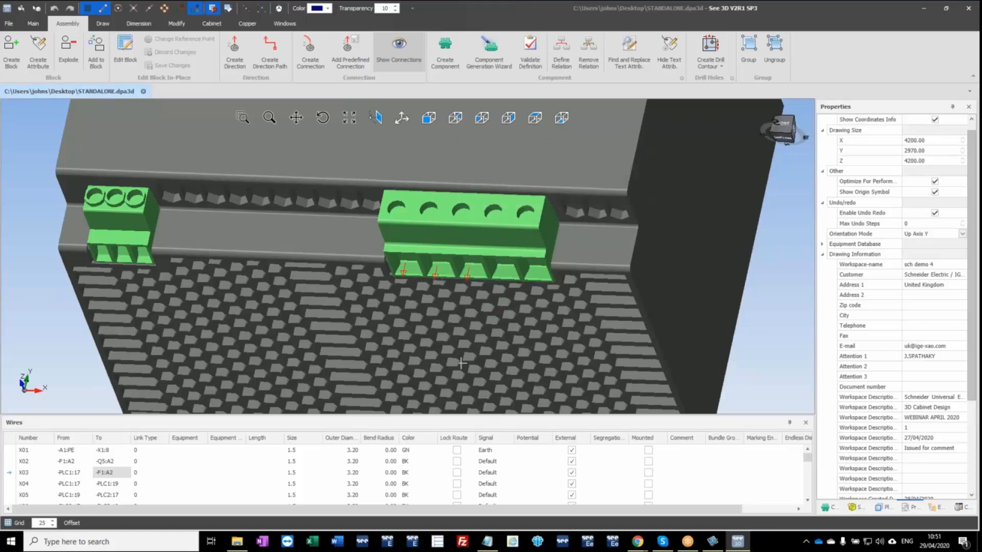
Label the power supply's three connections L, N and PE, for connections 0, 1 and 2 respectively.
click(536, 372)
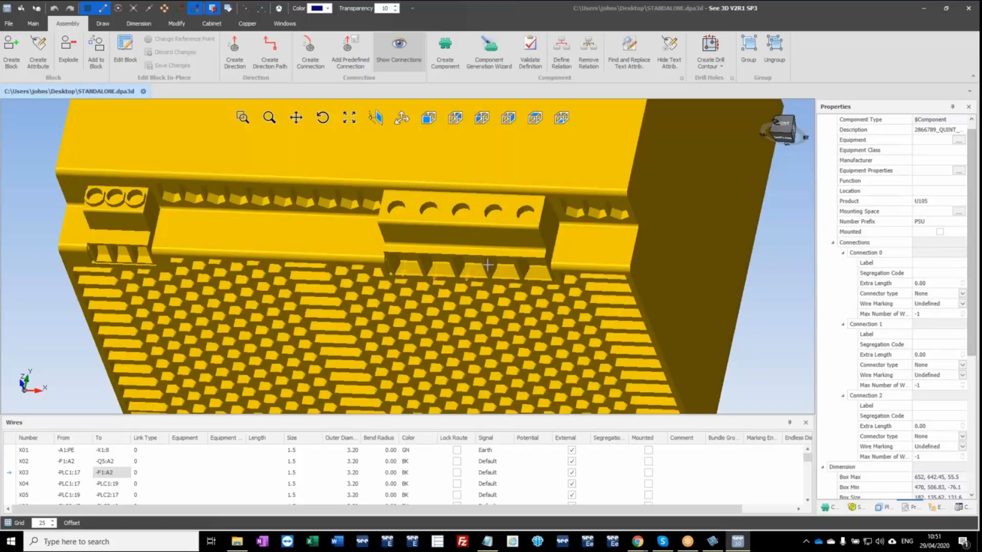
click(918, 267)
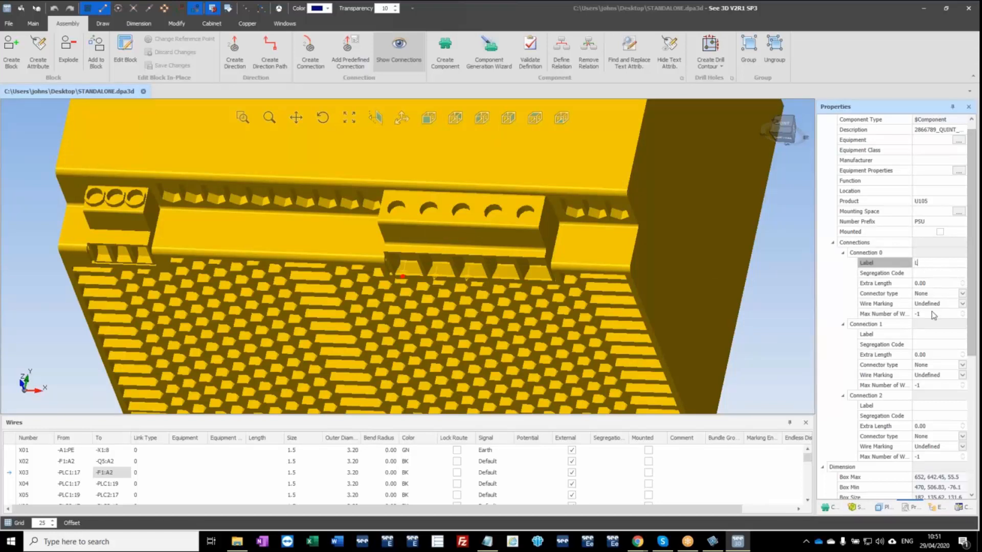
click(933, 335)
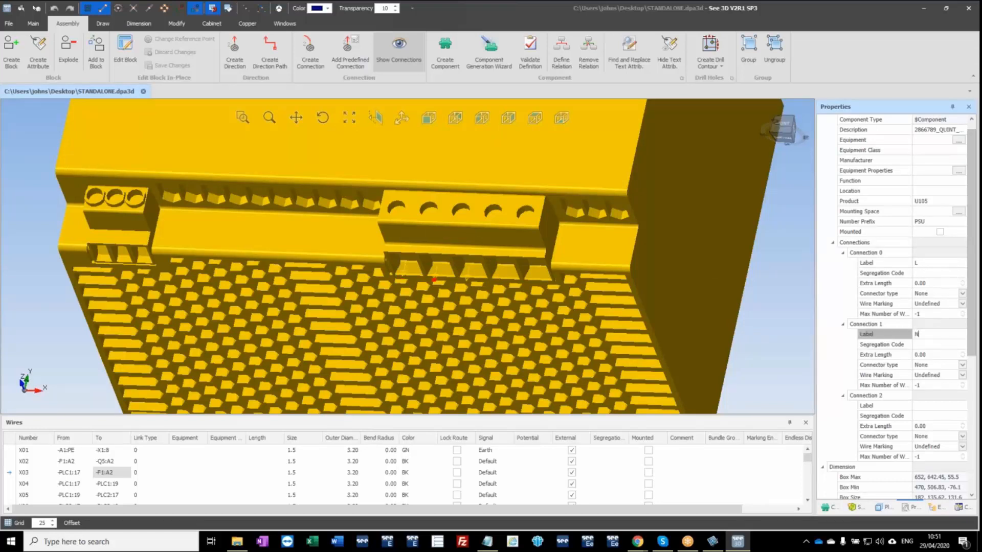
click(941, 407)
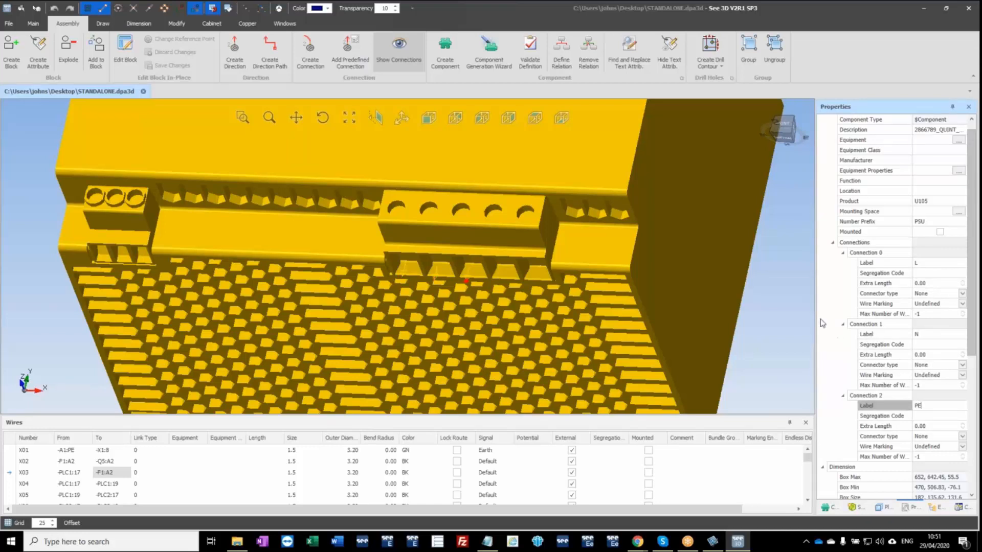
click(756, 311)
scroll(436, 272, up, 5)
scroll(438, 273, up, 4)
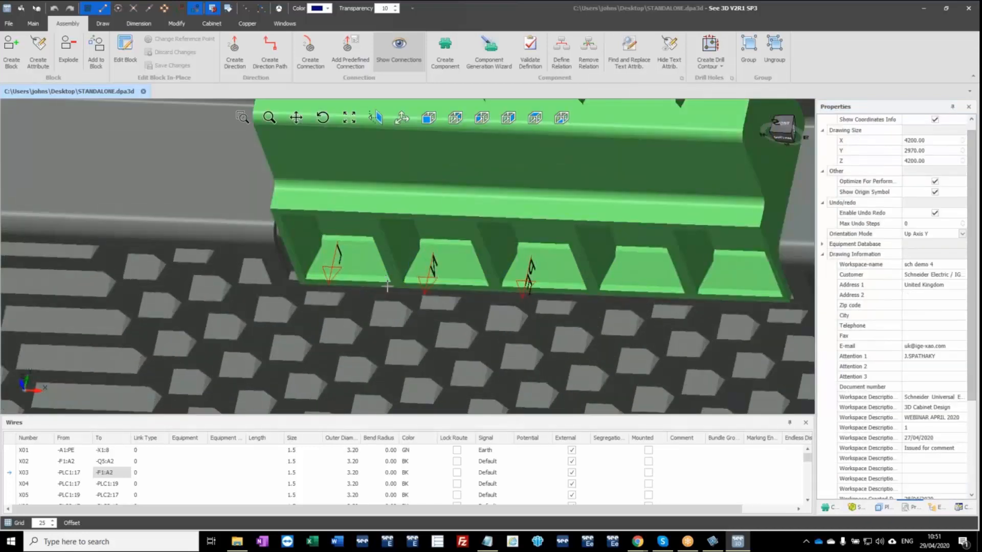
middle_drag(389, 287, 527, 262)
scroll(527, 262, down, 10)
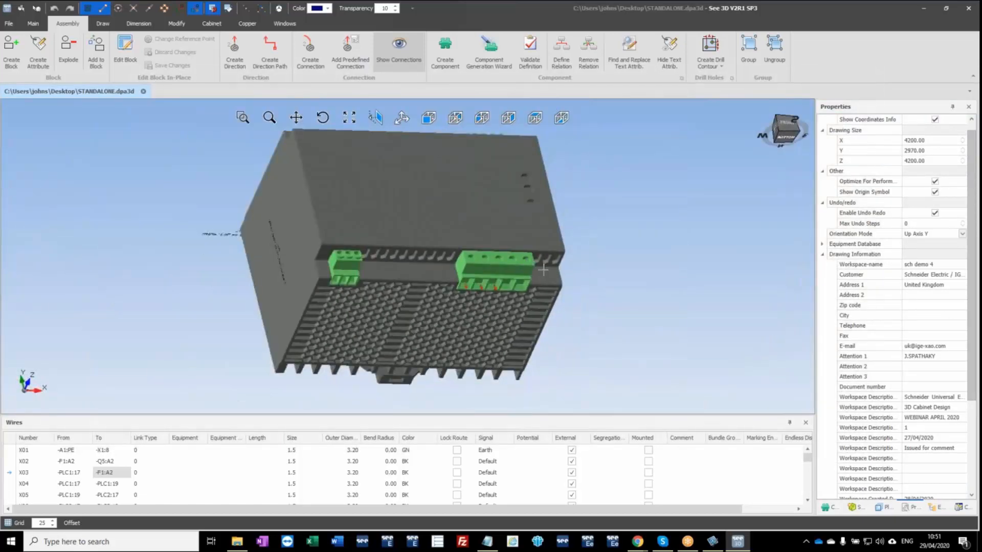
Define a new $Rail block plane on the power supply through an end point of the small rear clip beside the raised blocks.
click(543, 270)
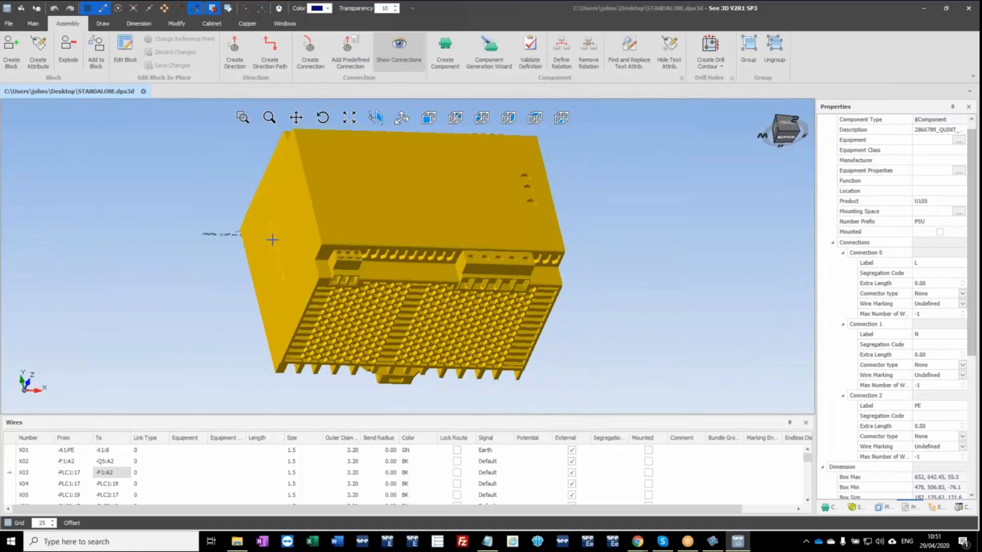
middle_drag(272, 239, 357, 257)
middle_drag(169, 312, 272, 261)
scroll(288, 269, up, 3)
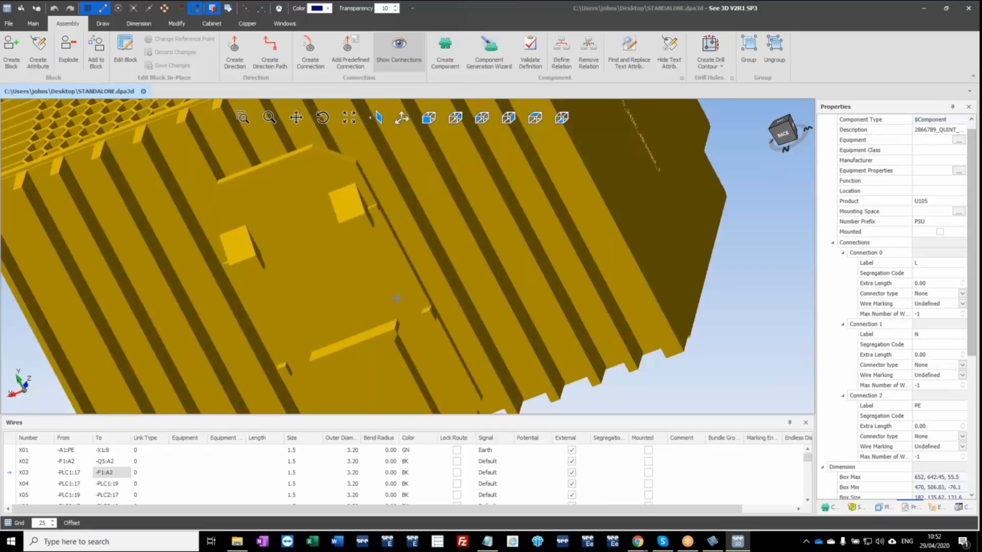
click(756, 306)
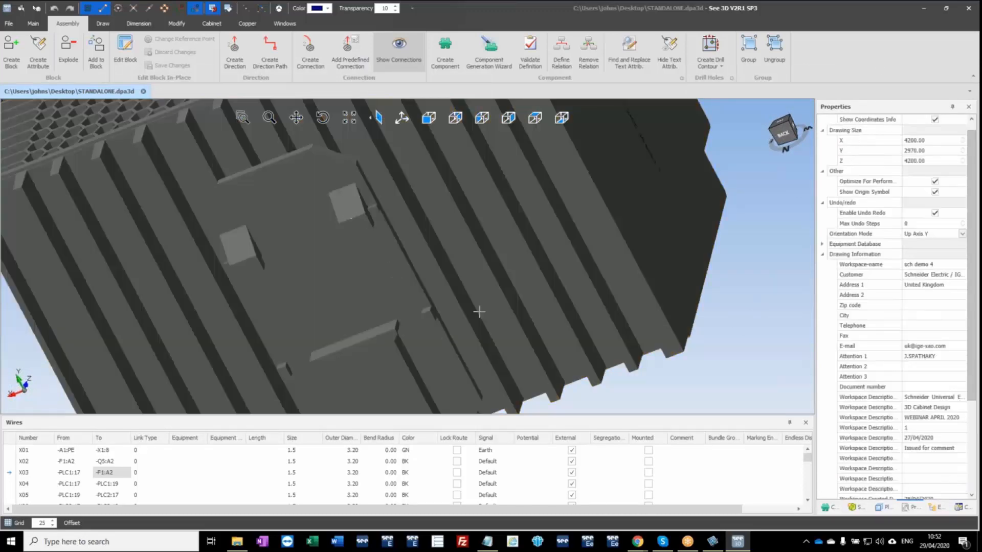
middle_drag(479, 312, 383, 293)
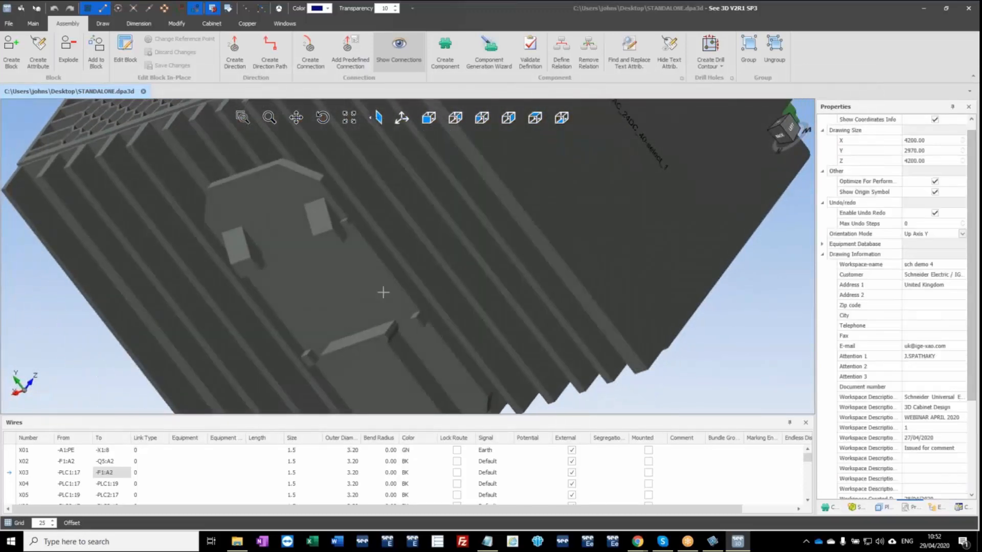
click(378, 287)
right_click(421, 244)
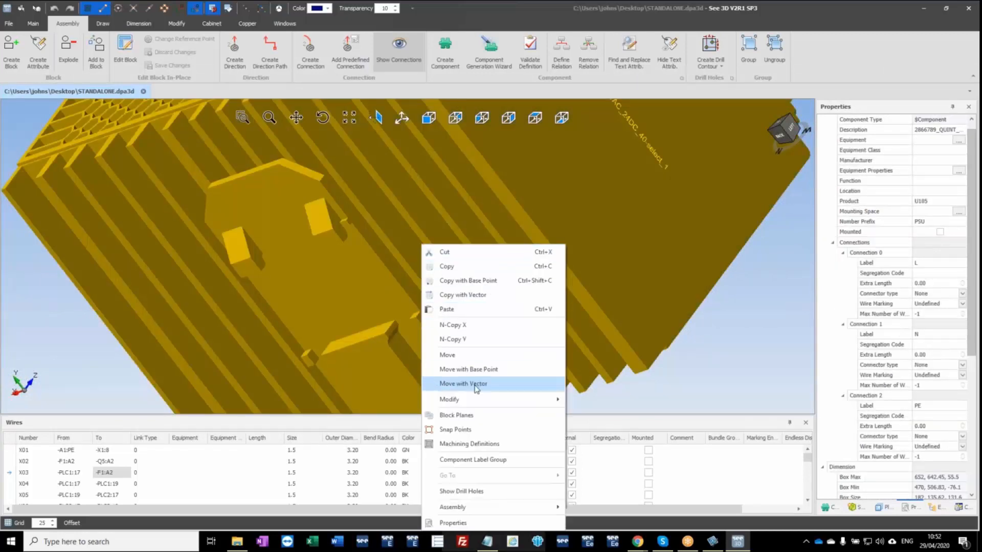
click(456, 415)
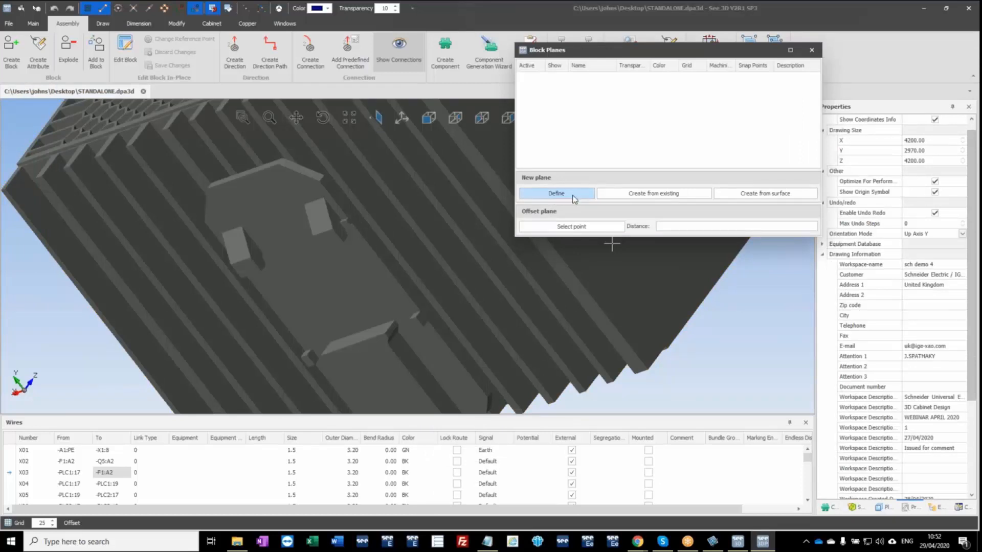
click(573, 197)
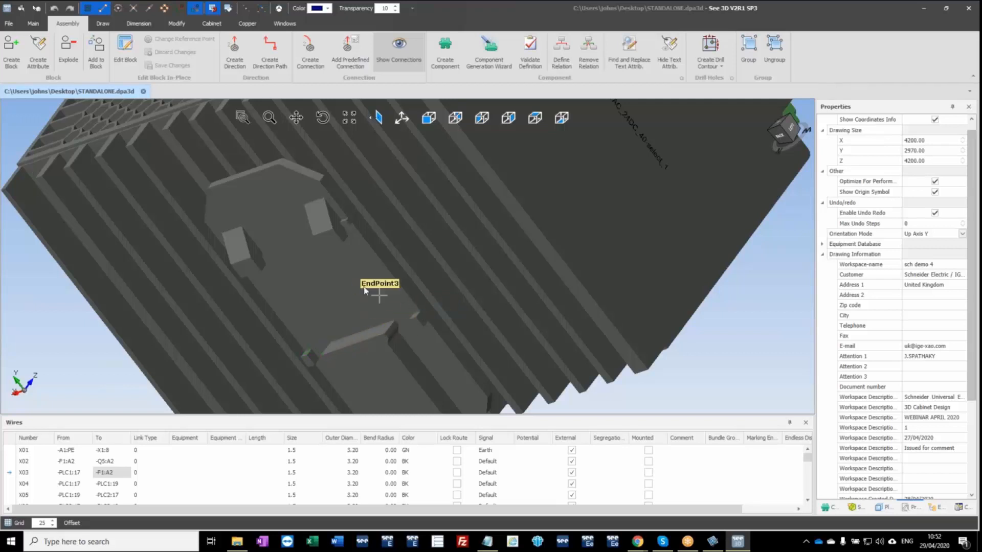
scroll(360, 238, up, 2)
scroll(348, 220, up, 2)
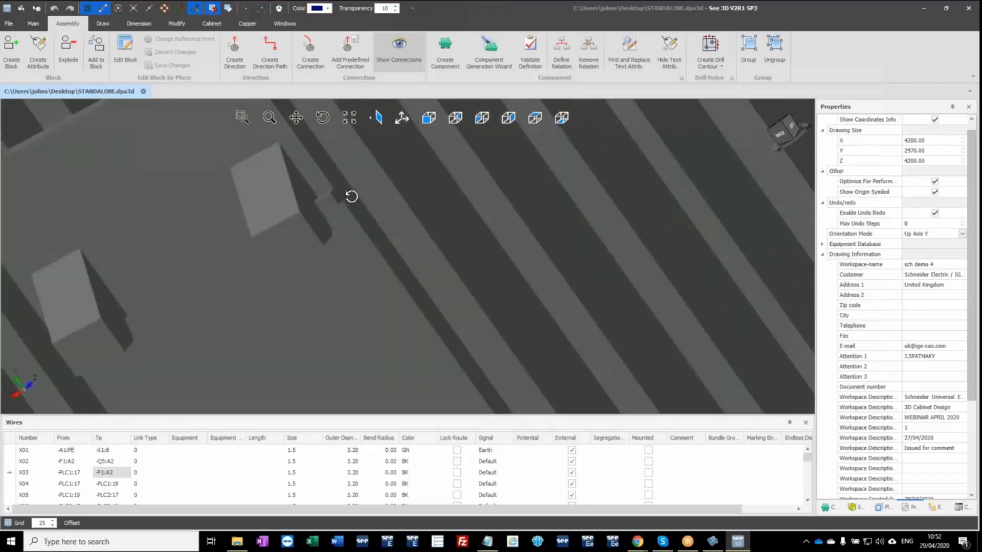
click(341, 198)
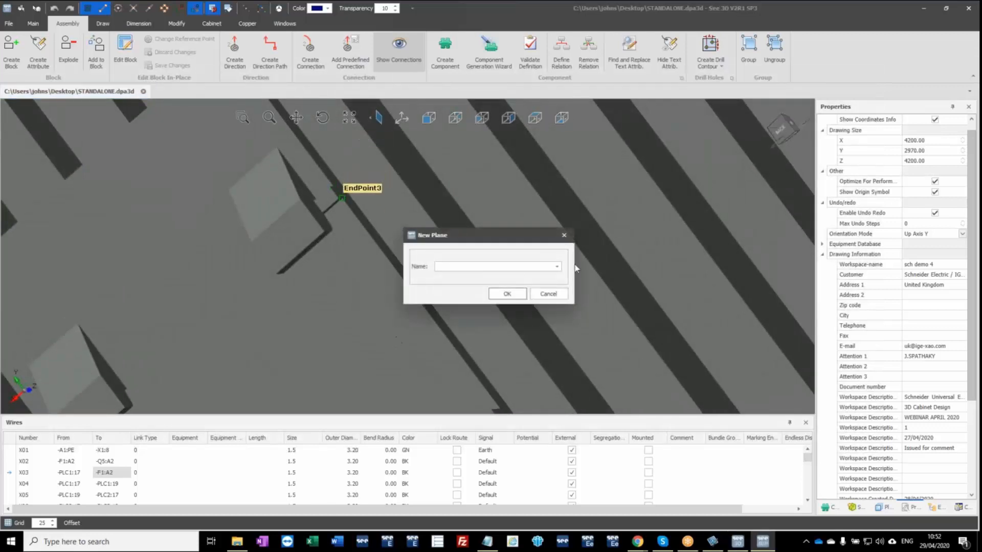
click(557, 266)
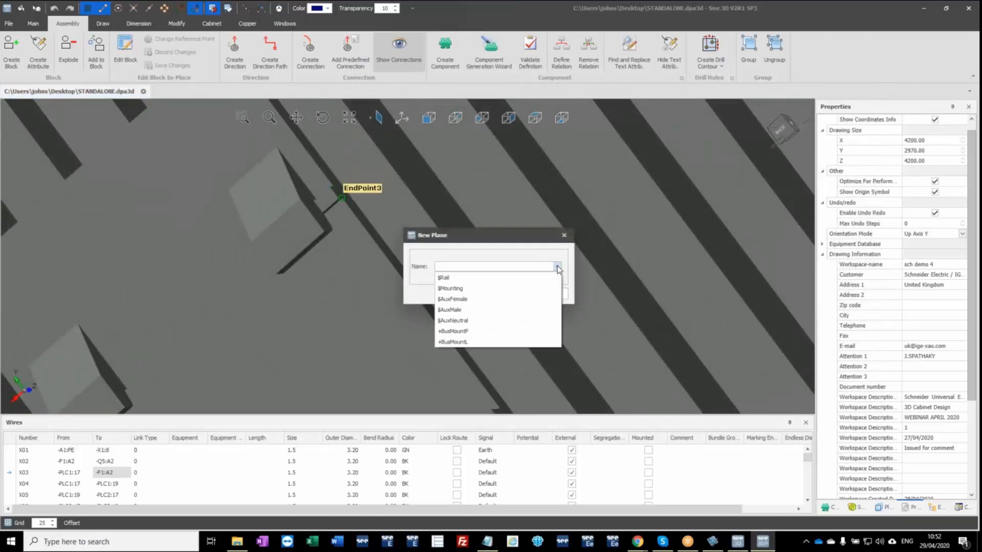
click(450, 278)
click(508, 295)
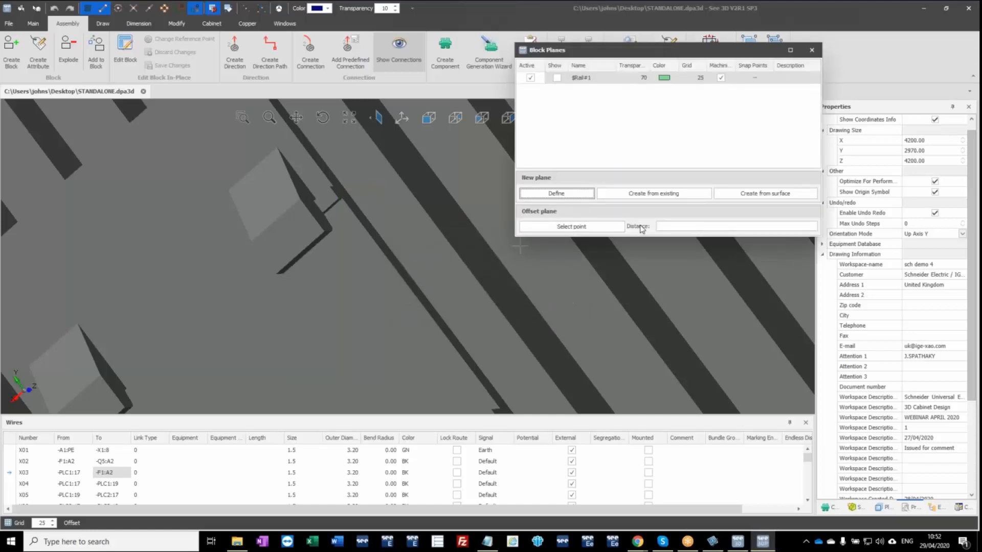
click(812, 50)
Move the power supply onto the lowest DIN rail of the mounting plate.
scroll(519, 259, down, 5)
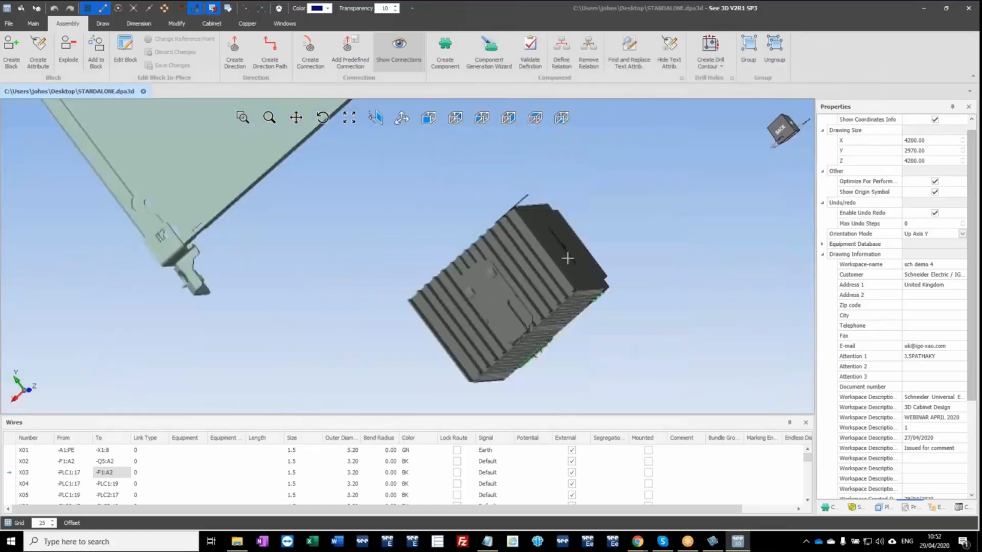
middle_drag(584, 244, 286, 323)
scroll(620, 285, down, 5)
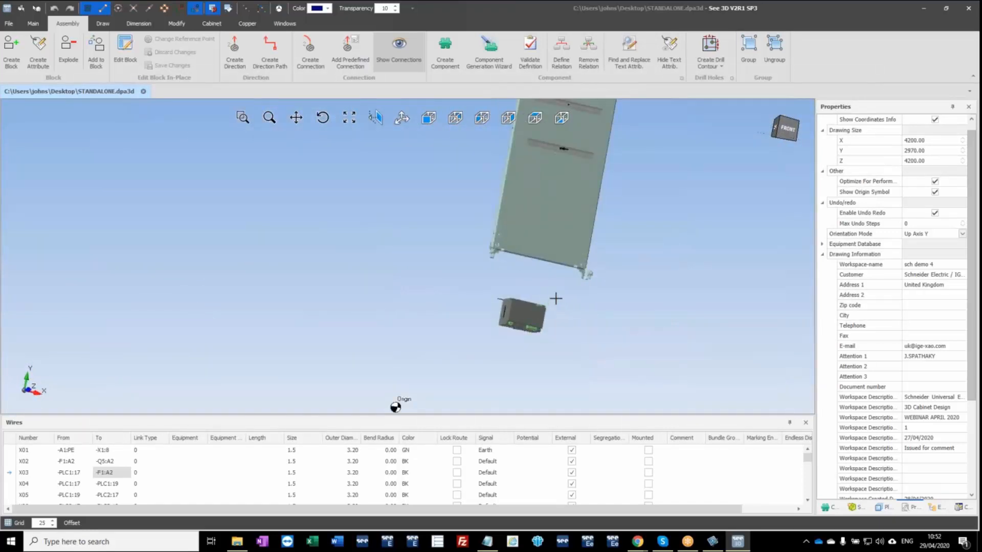
middle_drag(540, 309, 436, 324)
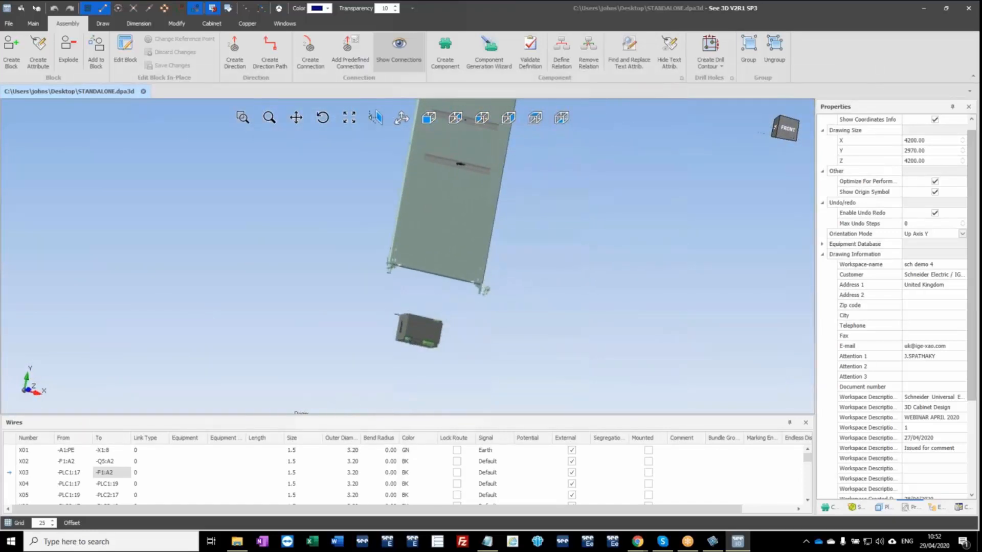
click(410, 334)
middle_drag(476, 177, 417, 294)
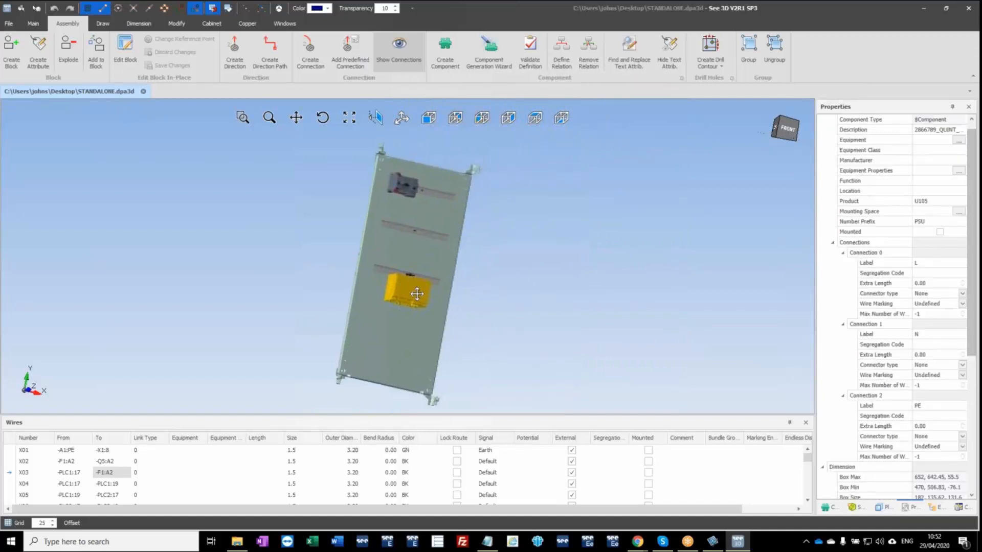
scroll(417, 294, up, 5)
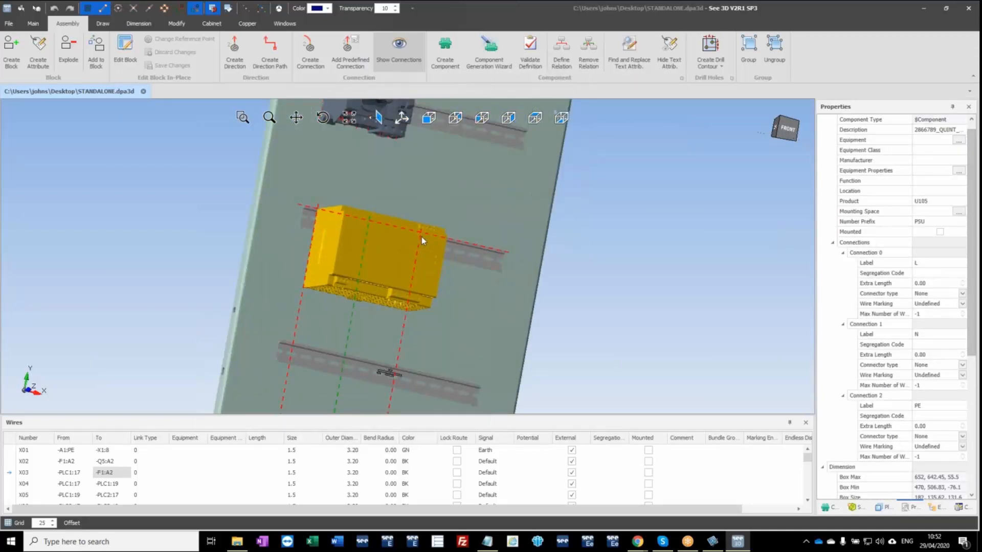
click(422, 237)
click(321, 264)
drag(319, 279, 345, 336)
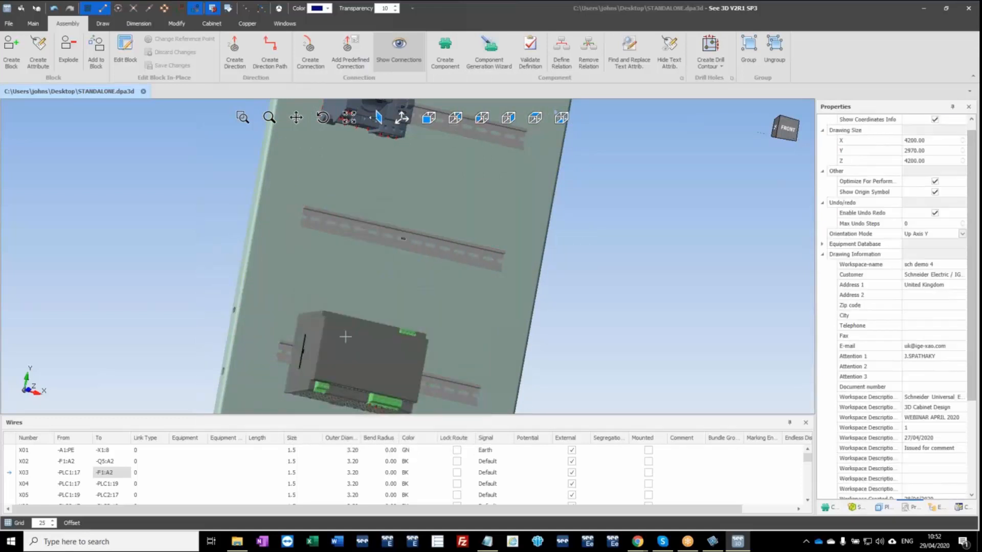
Disable the wire setting that routes only through channels, harnesses and route paths.
middle_drag(346, 337, 245, 360)
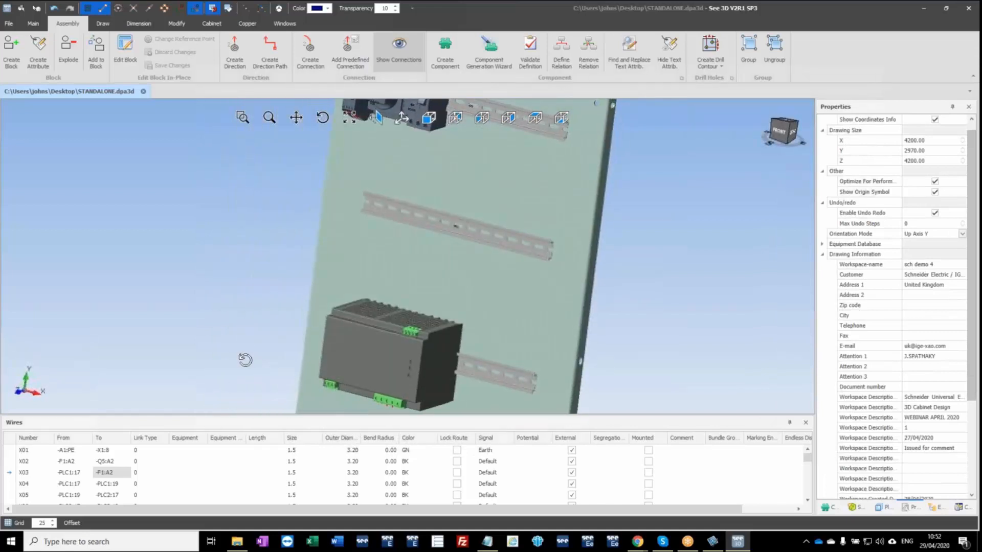
scroll(404, 381, up, 5)
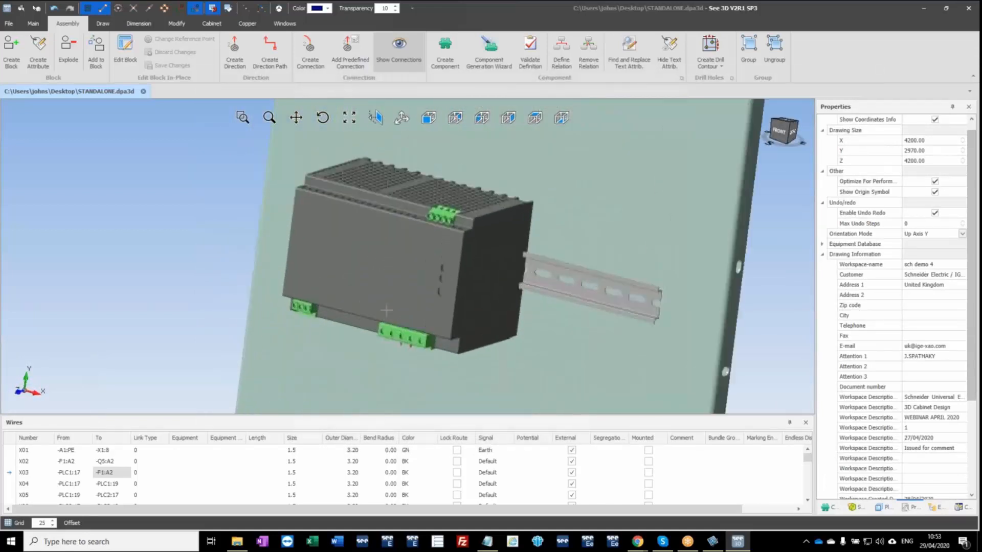
middle_drag(390, 323, 605, 297)
scroll(404, 354, down, 3)
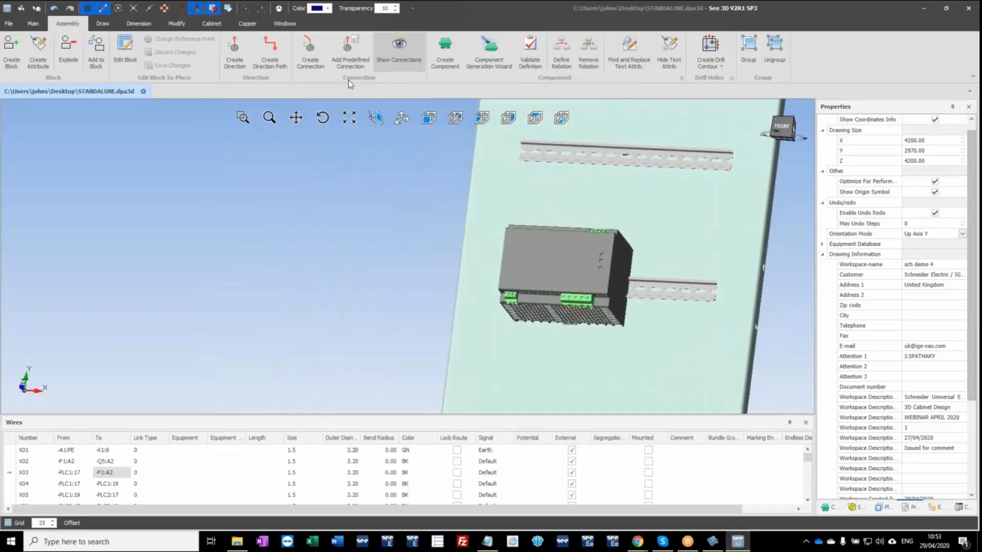
click(209, 25)
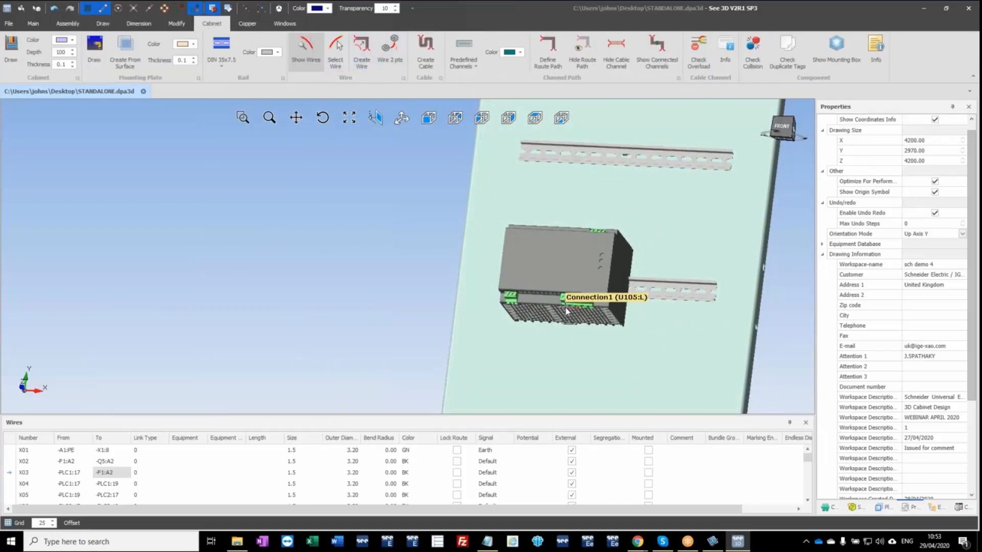
middle_drag(585, 207, 521, 379)
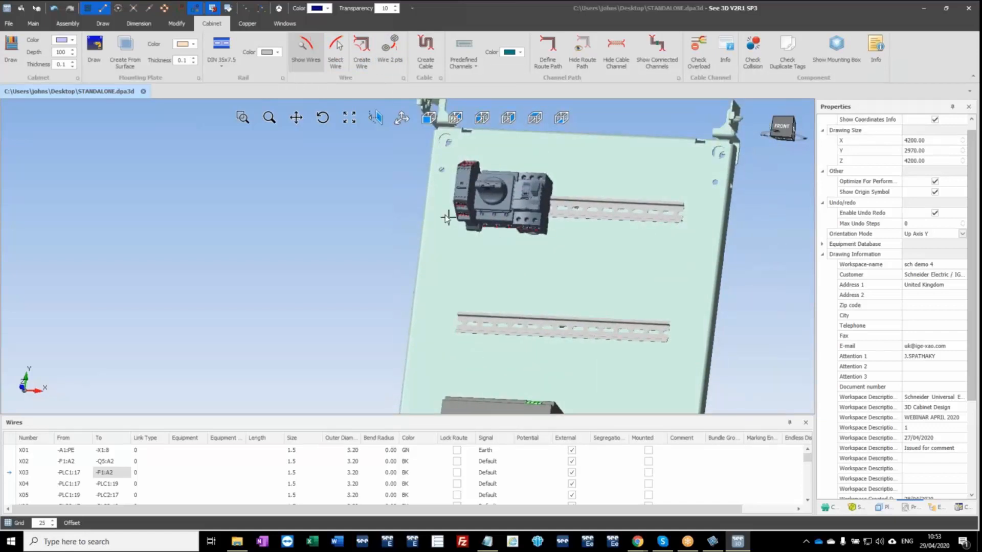
scroll(450, 213, up, 3)
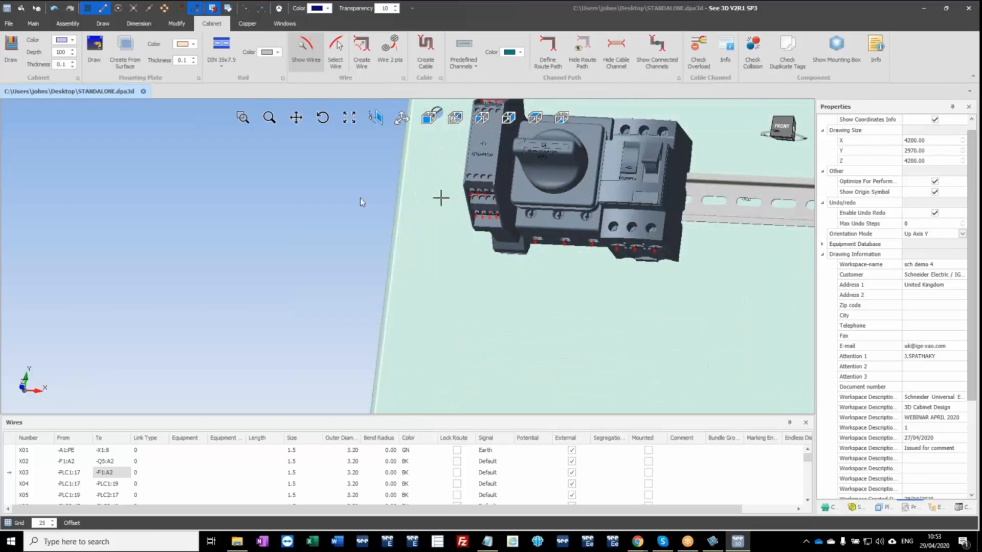
click(404, 79)
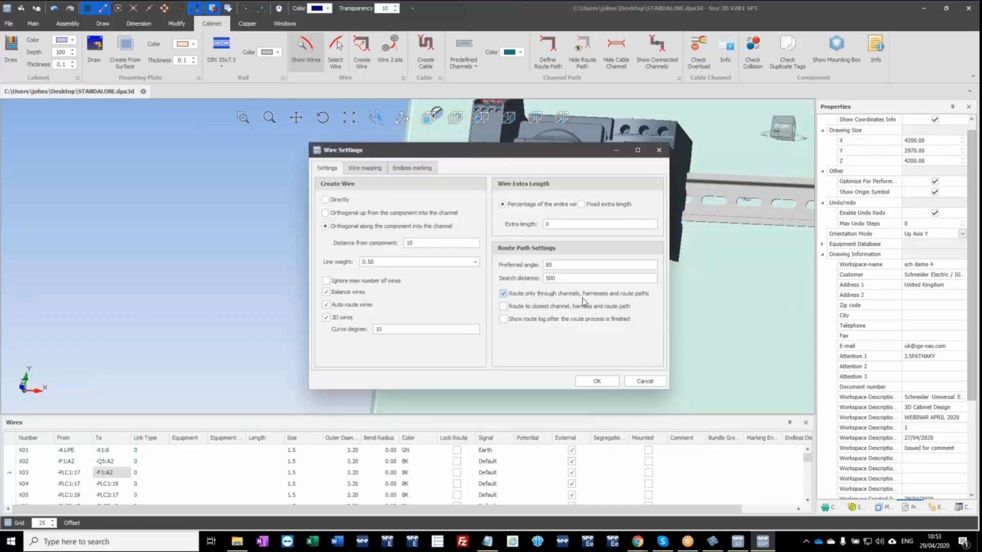
click(504, 294)
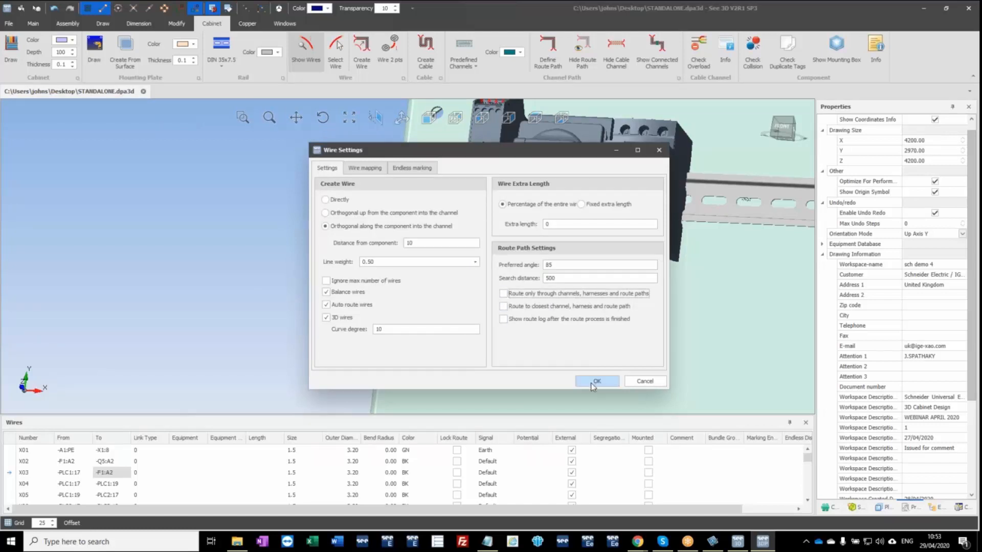
click(593, 384)
Create a wire from connection S11 of -F1 on the upper rail to connection L of the power supply.
scroll(546, 340, down, 3)
middle_drag(595, 355, 463, 244)
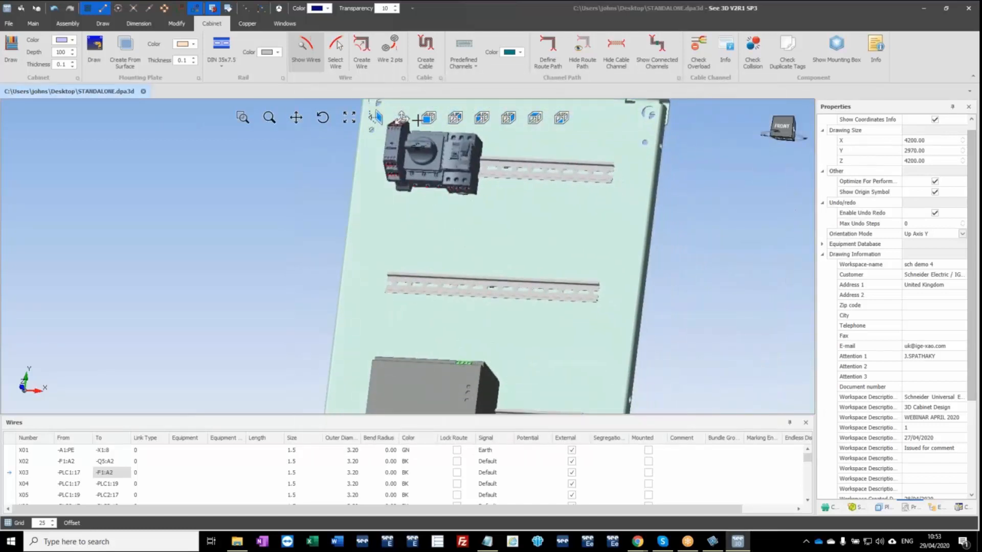
click(364, 55)
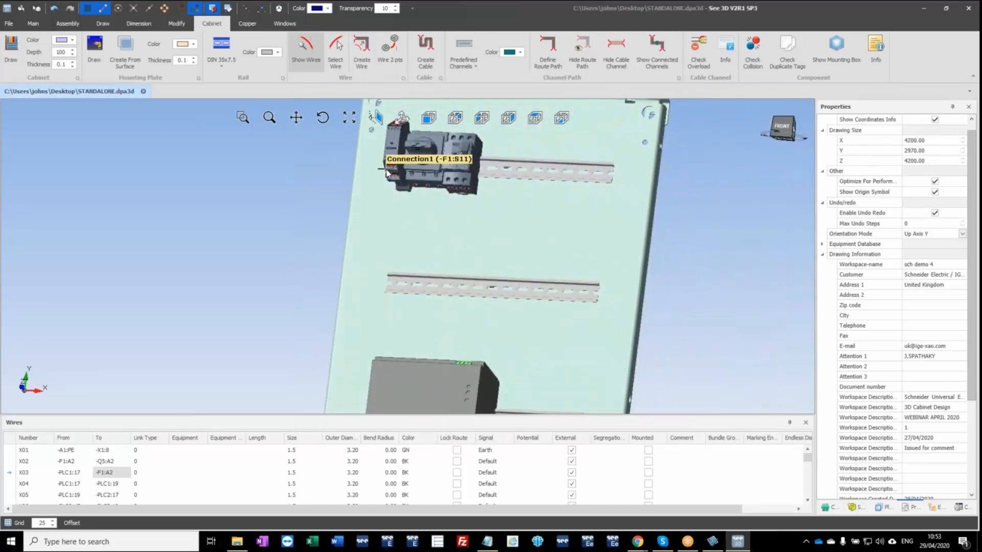
middle_drag(422, 332, 474, 161)
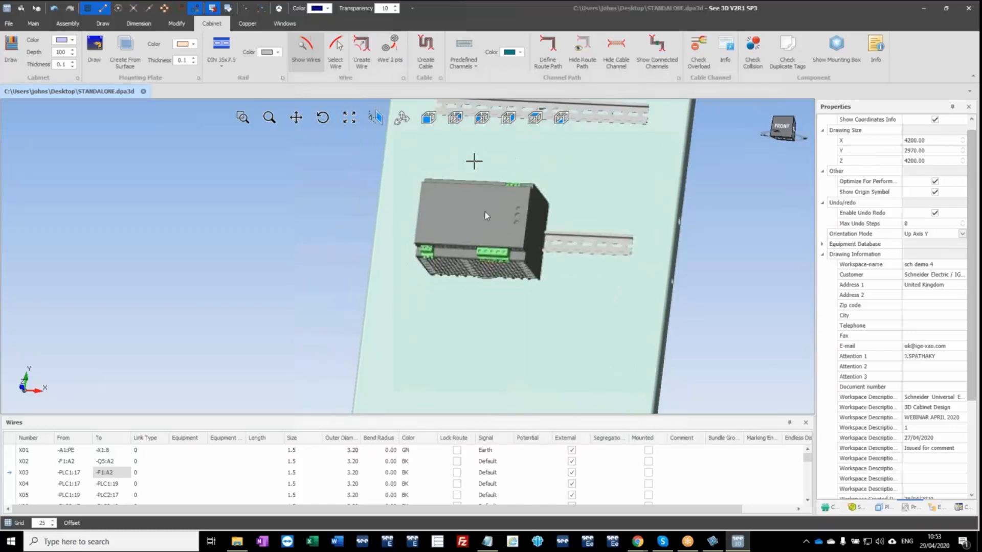
scroll(486, 251, up, 5)
click(471, 290)
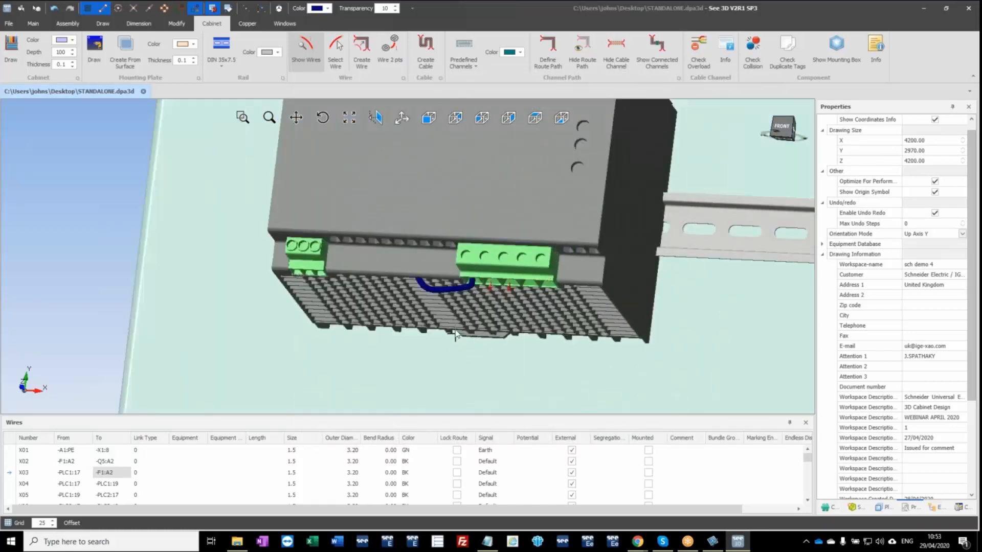
scroll(458, 317, down, 5)
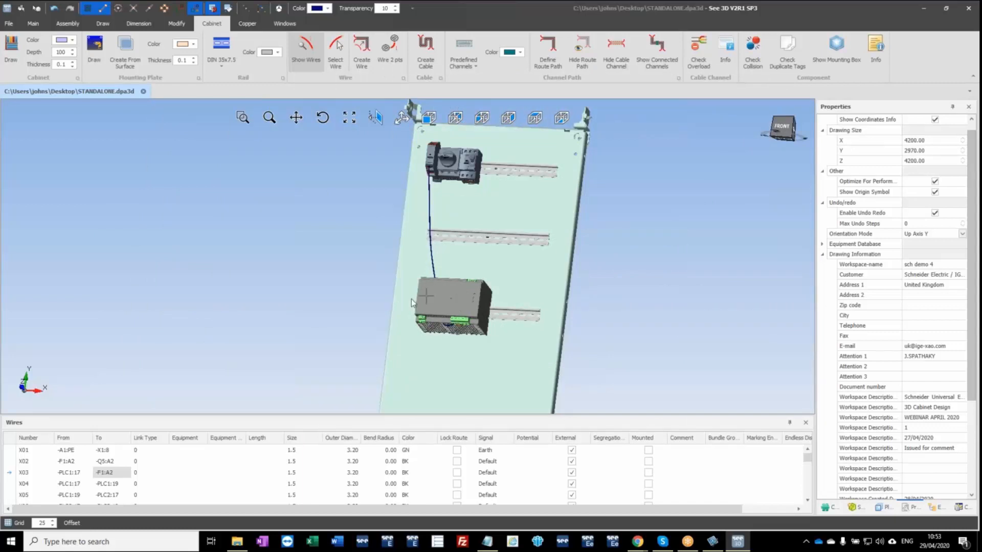
middle_drag(500, 319, 483, 326)
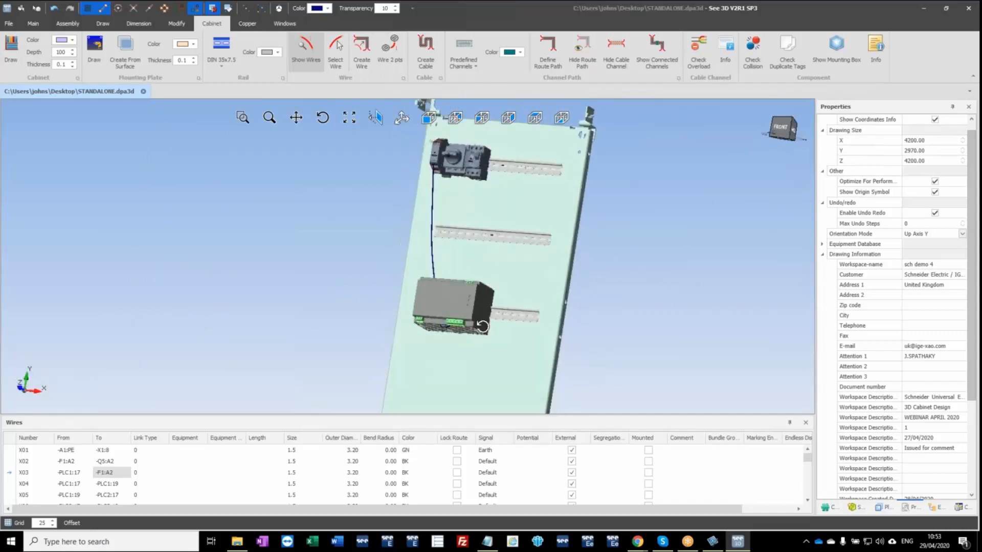
Select the power supply and collapse the Schneider Electric Universal Enclosures library in the symbol catalogue.
click(468, 305)
click(855, 508)
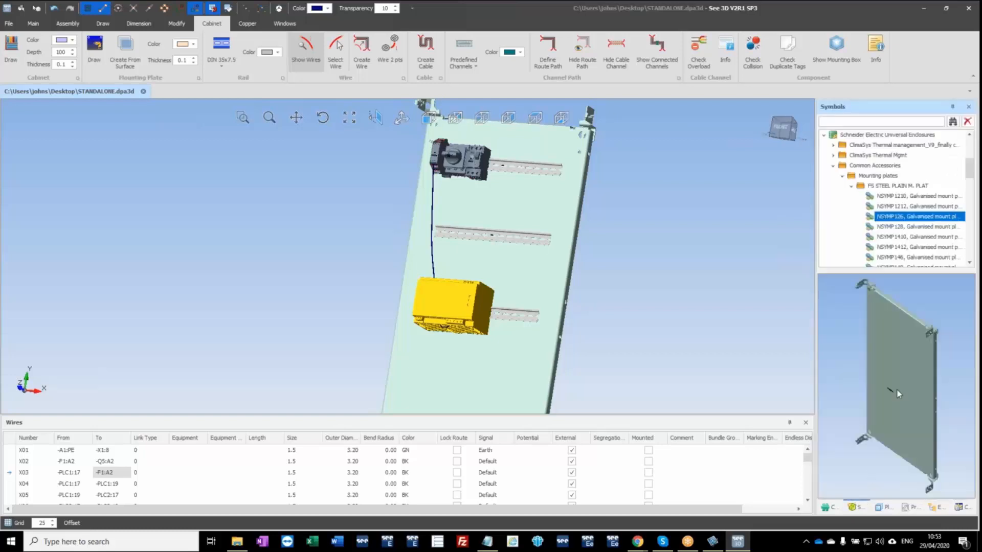
click(824, 137)
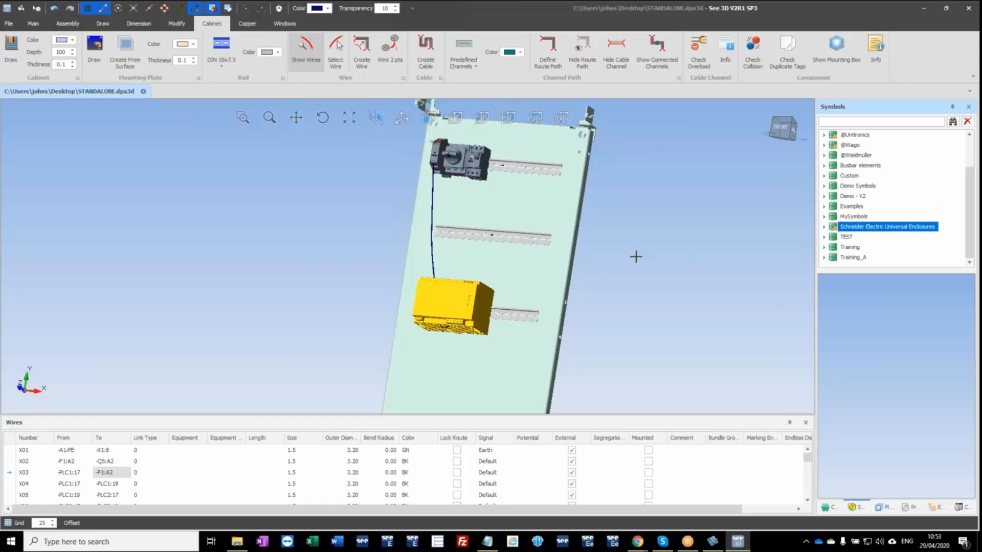
middle_drag(638, 256, 649, 272)
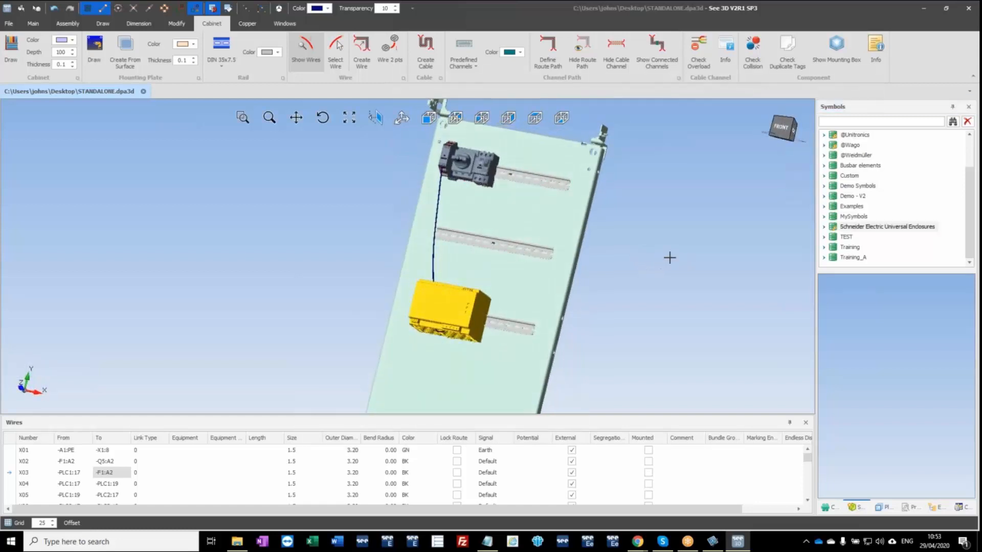
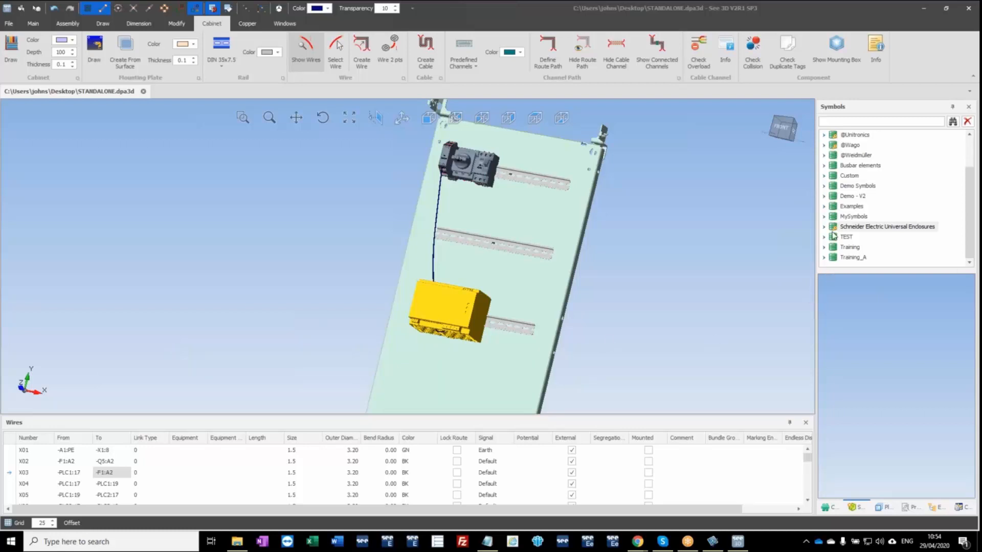
Create a folder named PSU in the MySymbols library.
click(824, 217)
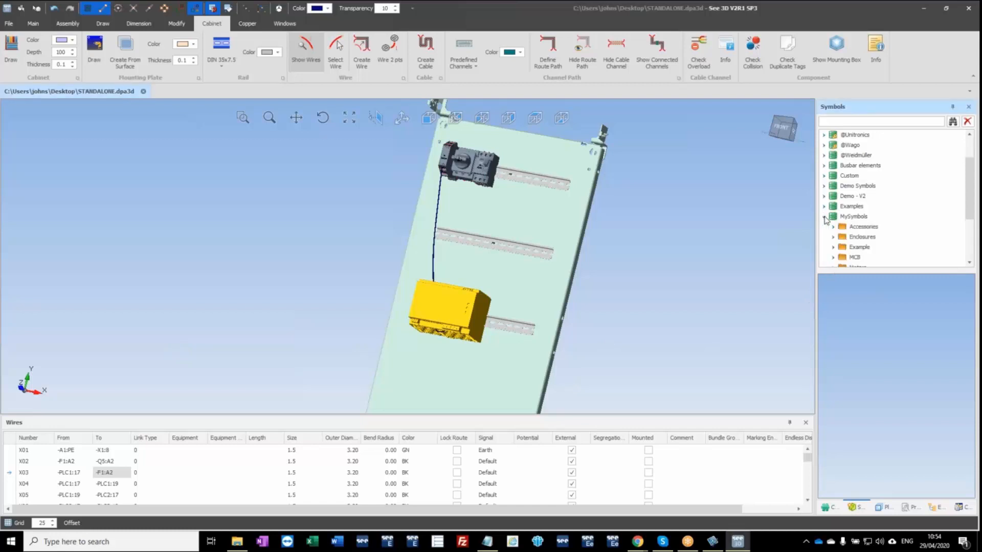
right_click(854, 217)
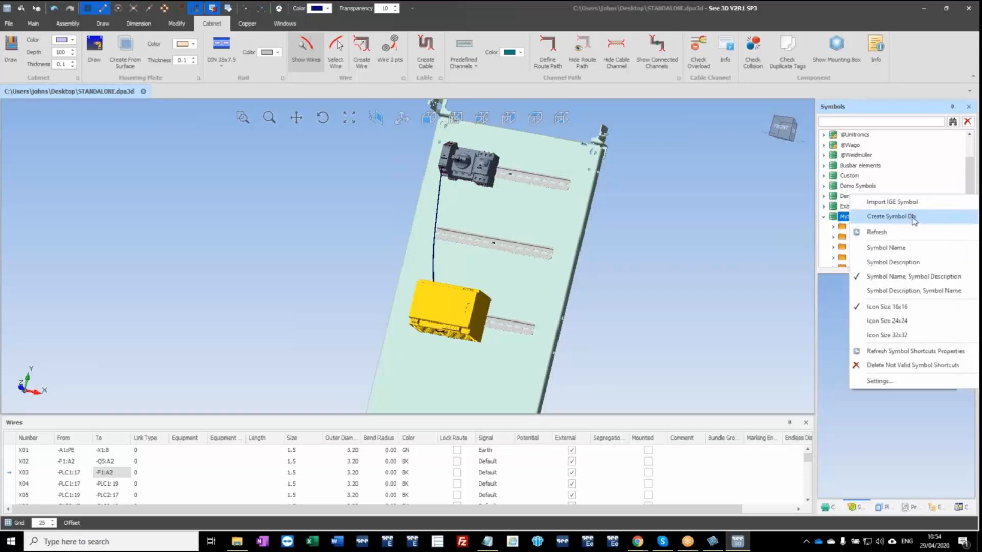
click(737, 220)
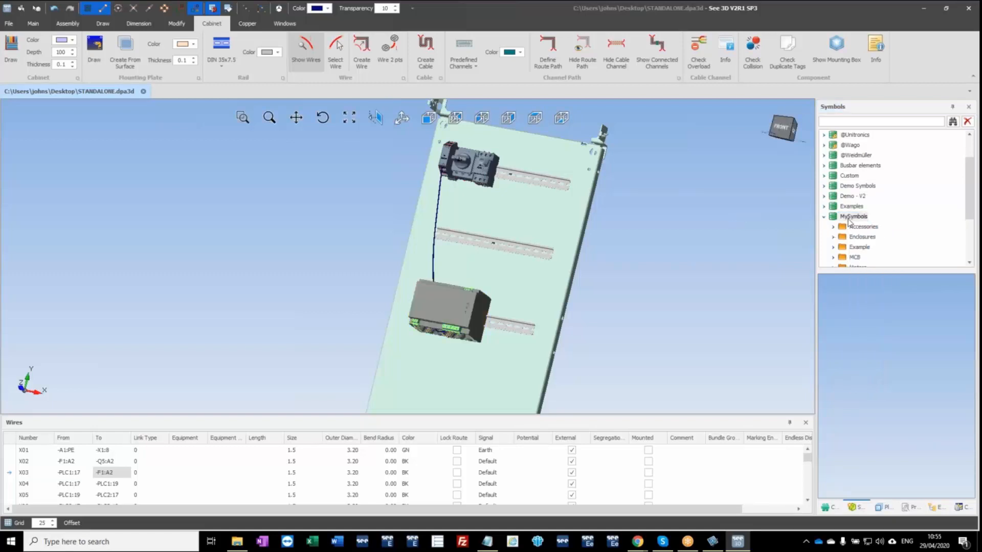
click(850, 217)
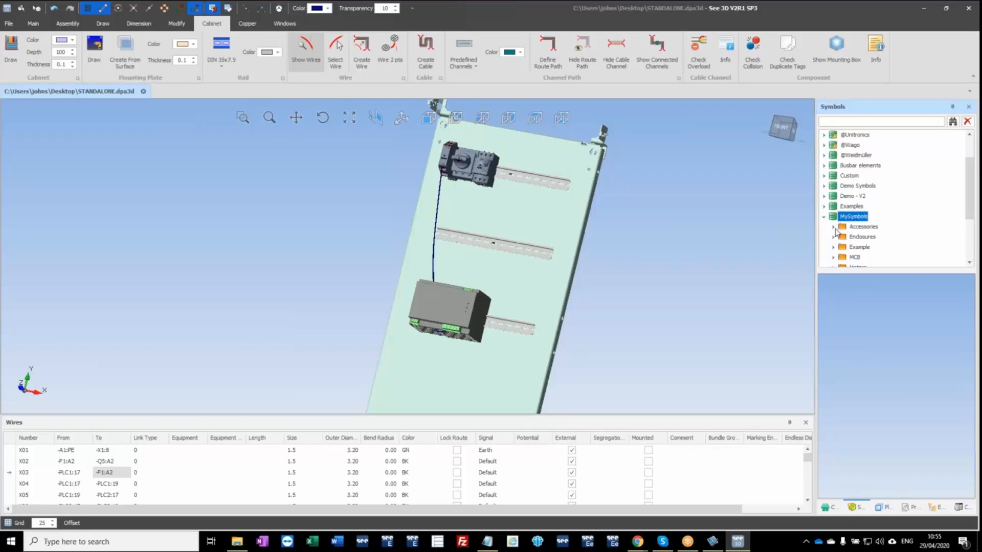
scroll(845, 244, down, 3)
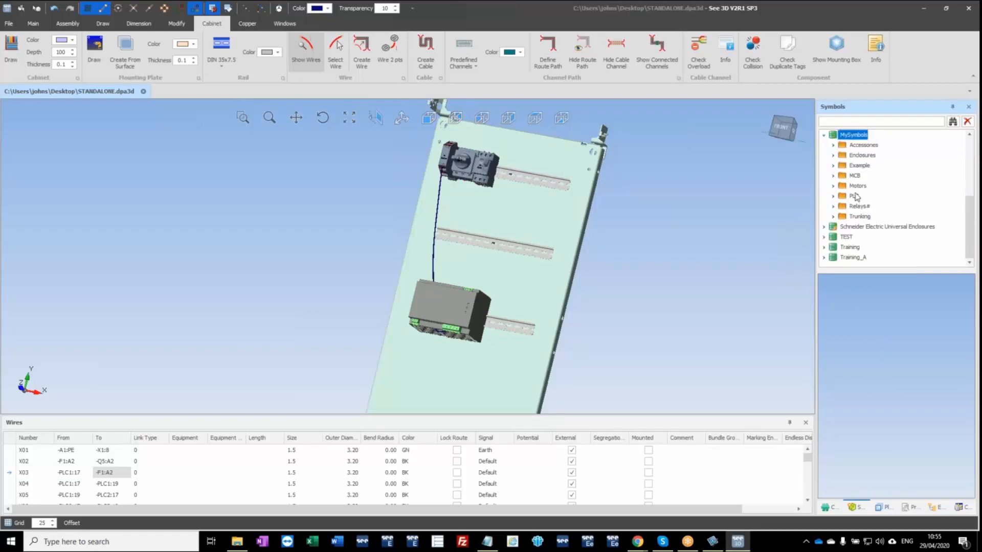
scroll(858, 185, up, 1)
right_click(862, 165)
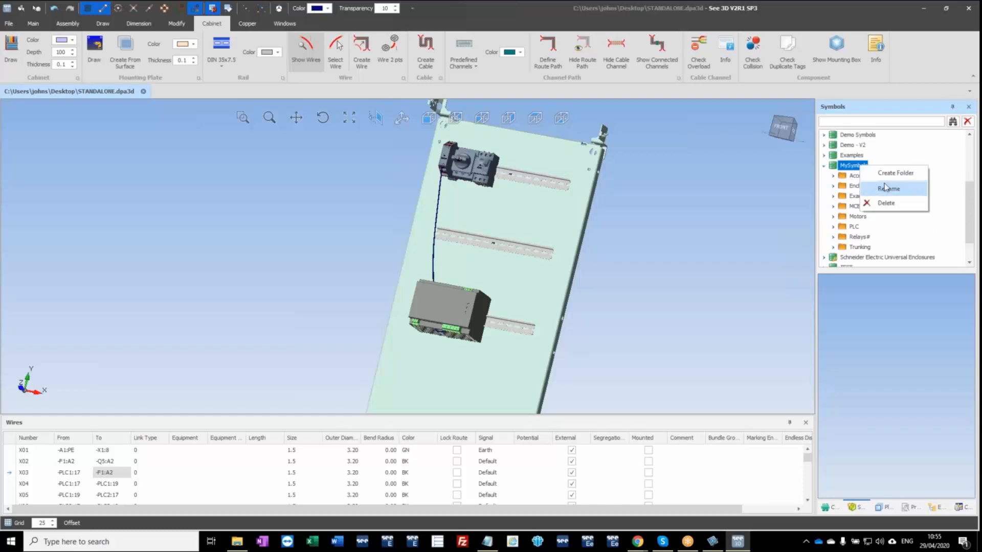
click(893, 175)
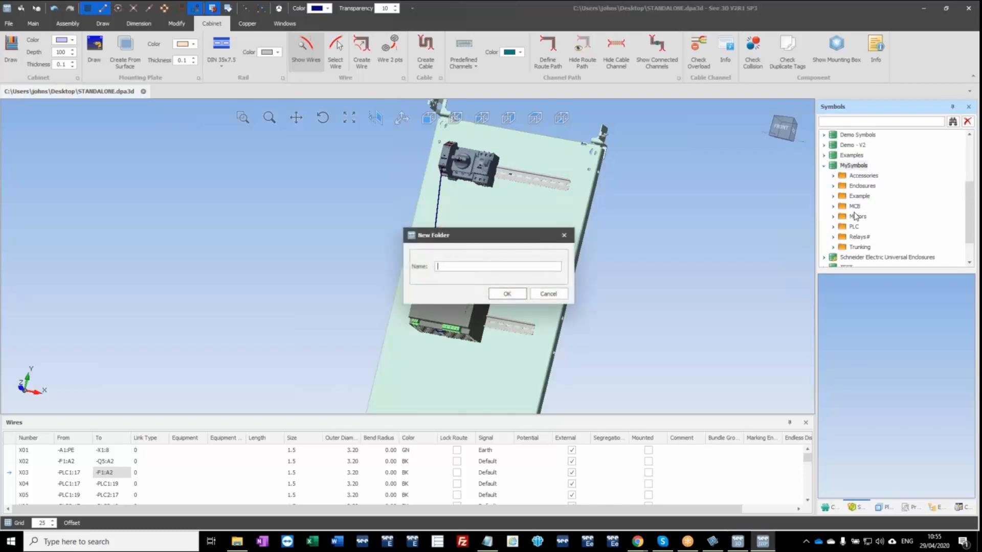
text(PSU)
key(Return)
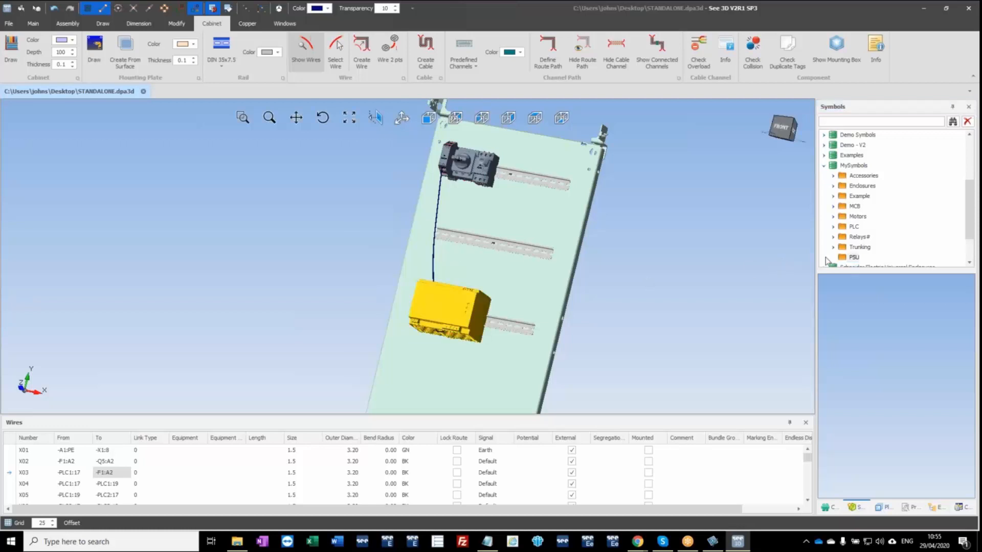
Create a symbol named PSU1 with description PSU1 in the PSU folder from the selected power supply.
right_click(845, 261)
click(864, 282)
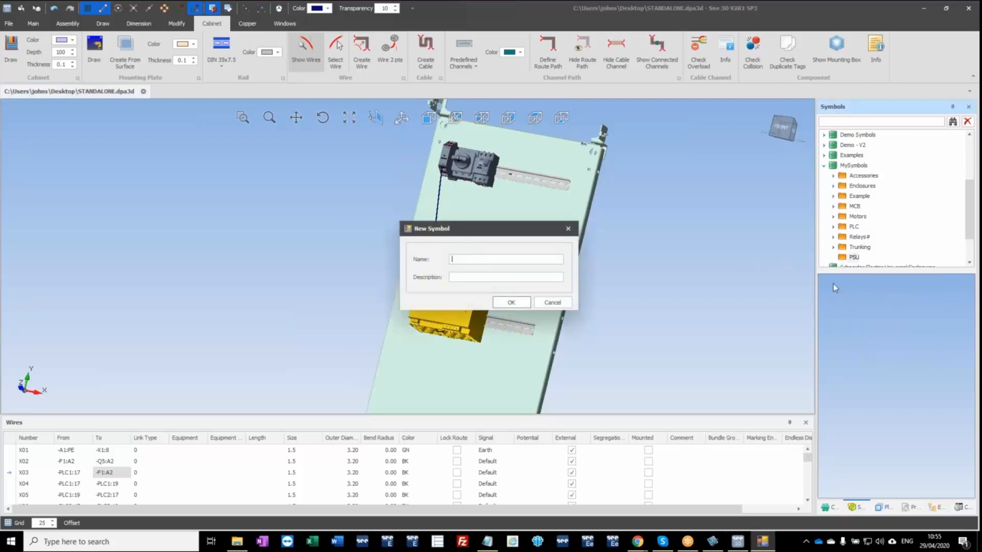
text(PSU1)
key(Return)
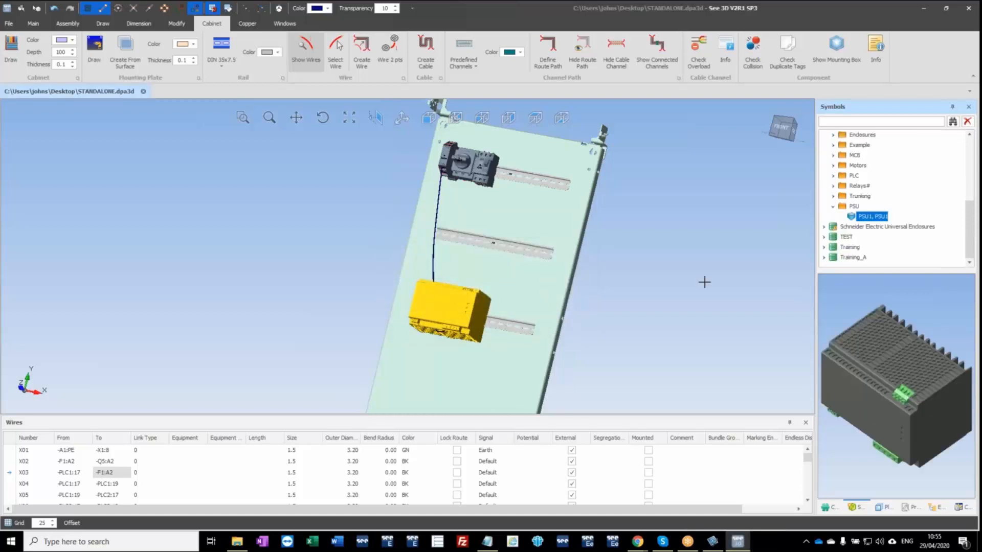
right_click(859, 218)
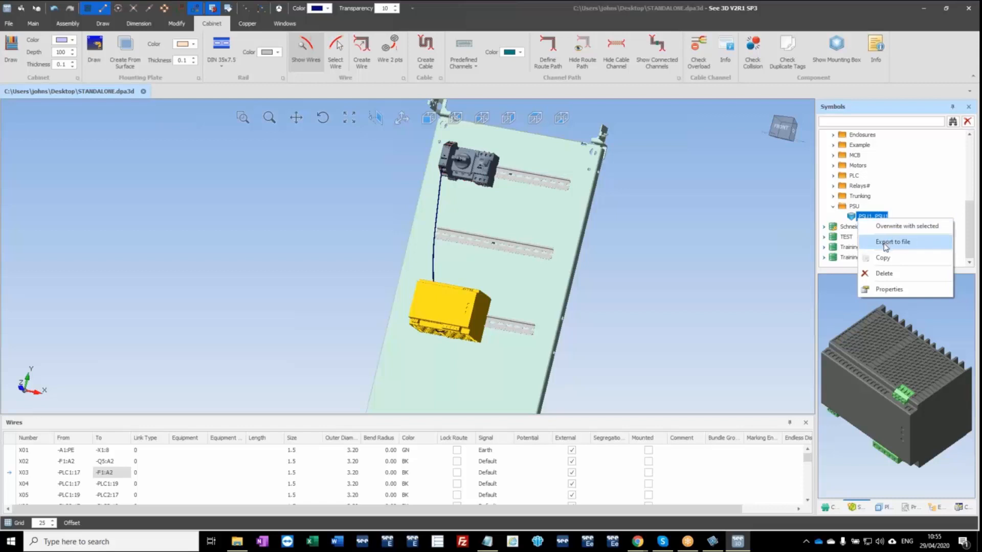
click(697, 248)
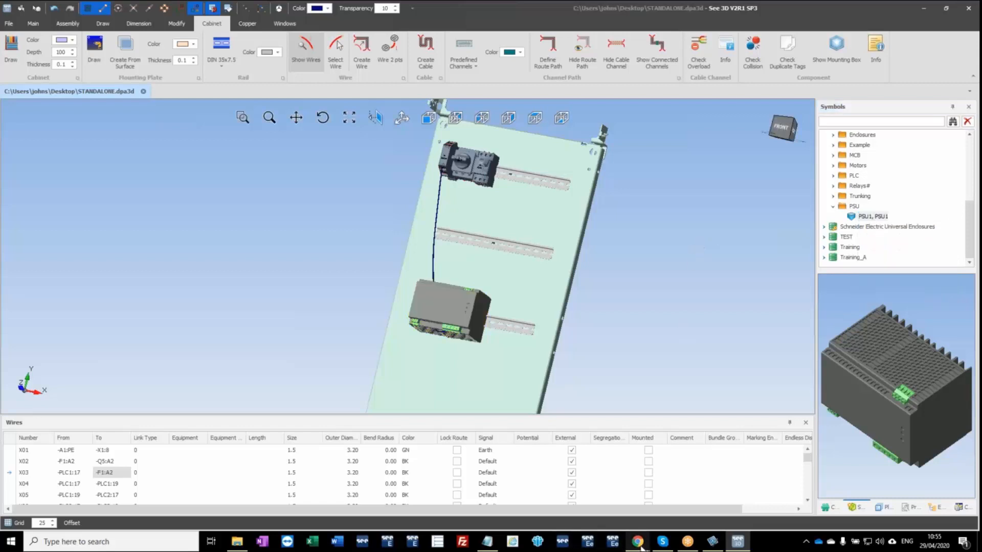
Switch to Chrome and unlock the IGE+XAO delivery share by entering its saved password.
mouse_move(639, 546)
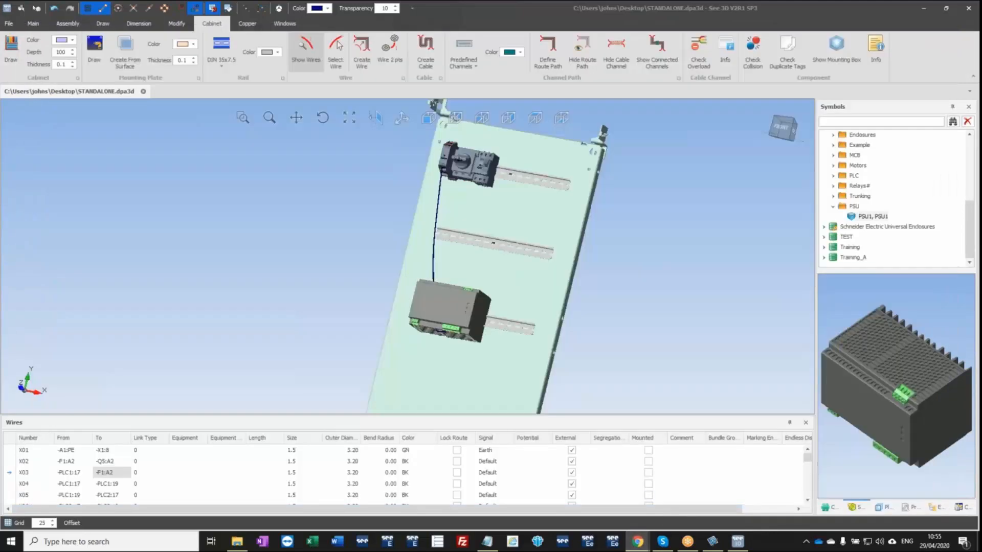
drag(0, 33, 357, 38)
click(572, 73)
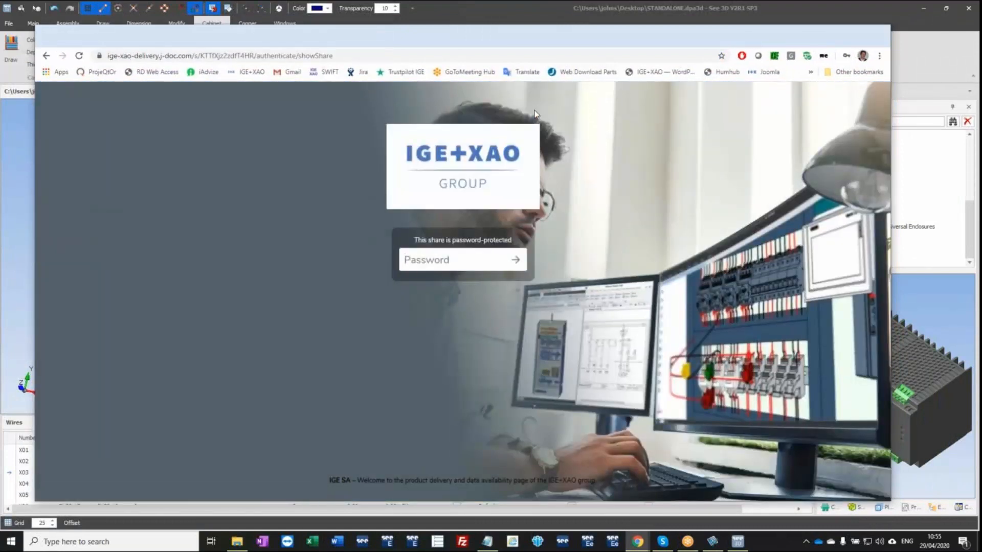
click(454, 260)
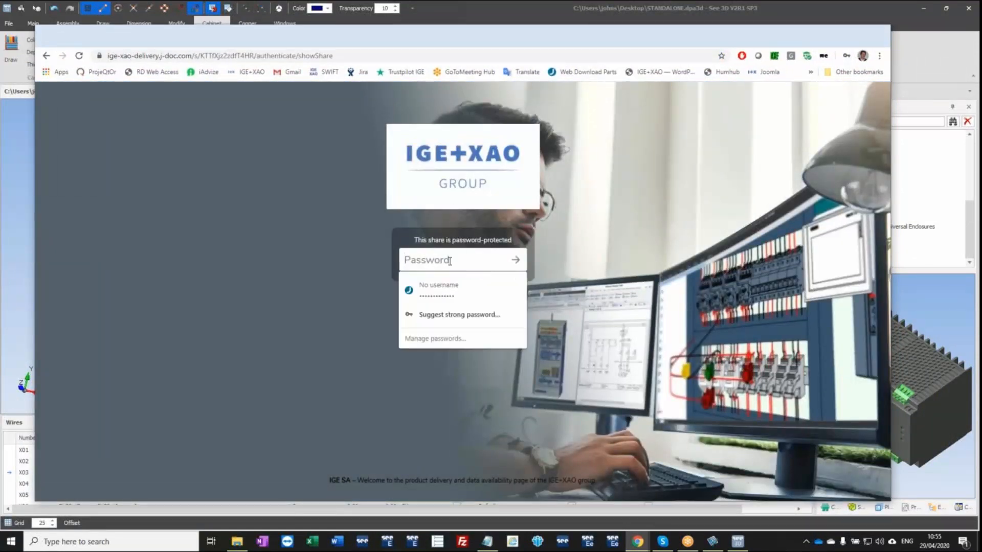
click(457, 287)
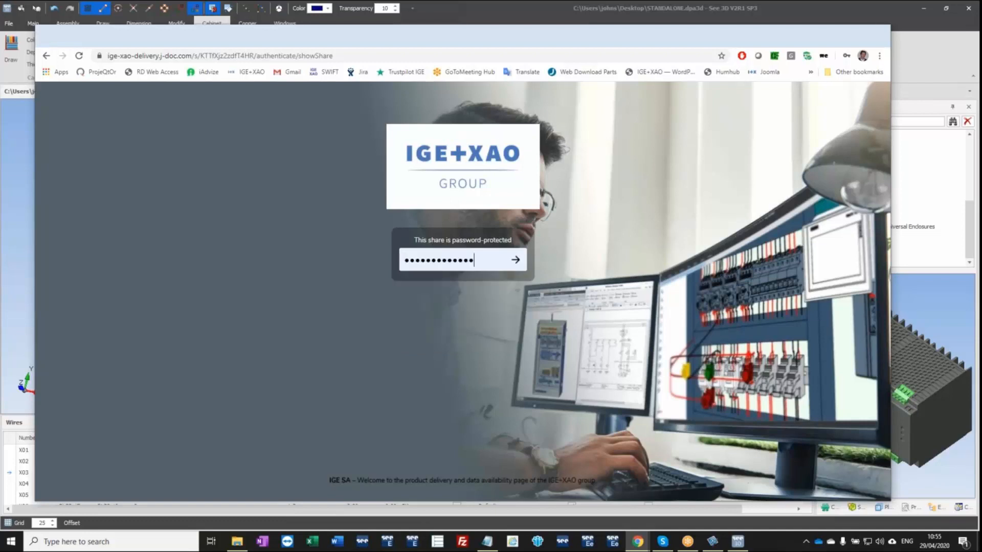
click(516, 261)
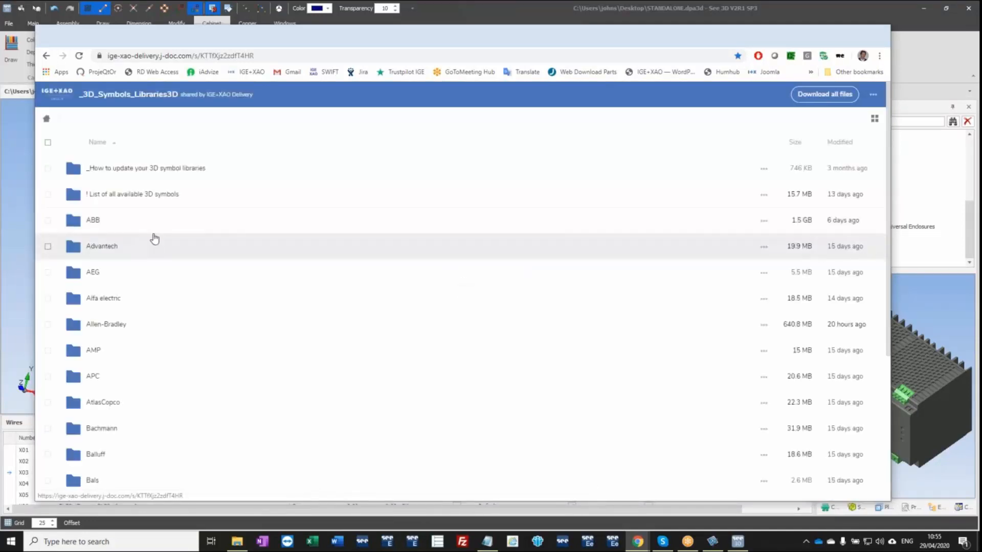
Find the ETA folder in the 3D symbol libraries and view its "For V2R1 or higher" files.
scroll(159, 246, down, 7)
scroll(185, 231, down, 8)
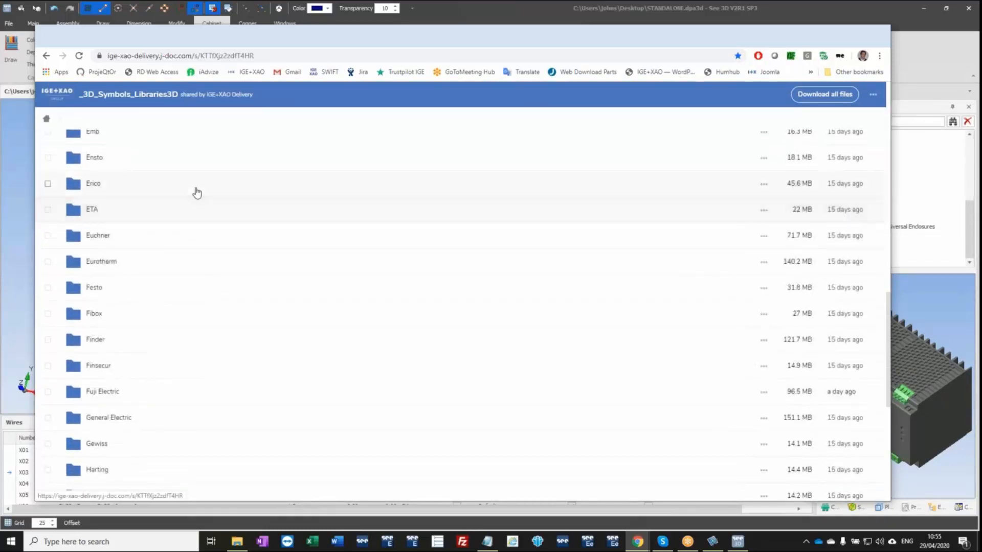
click(70, 215)
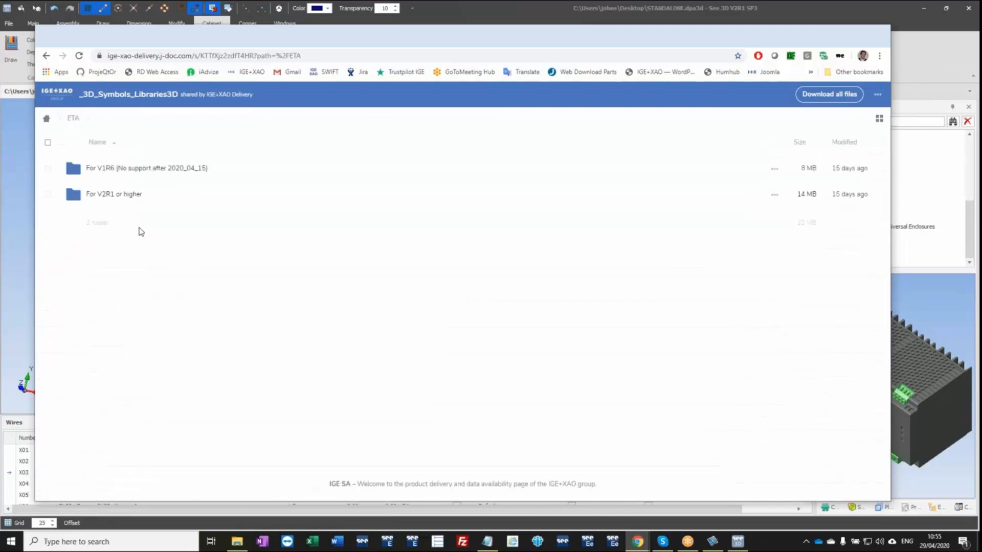
click(111, 194)
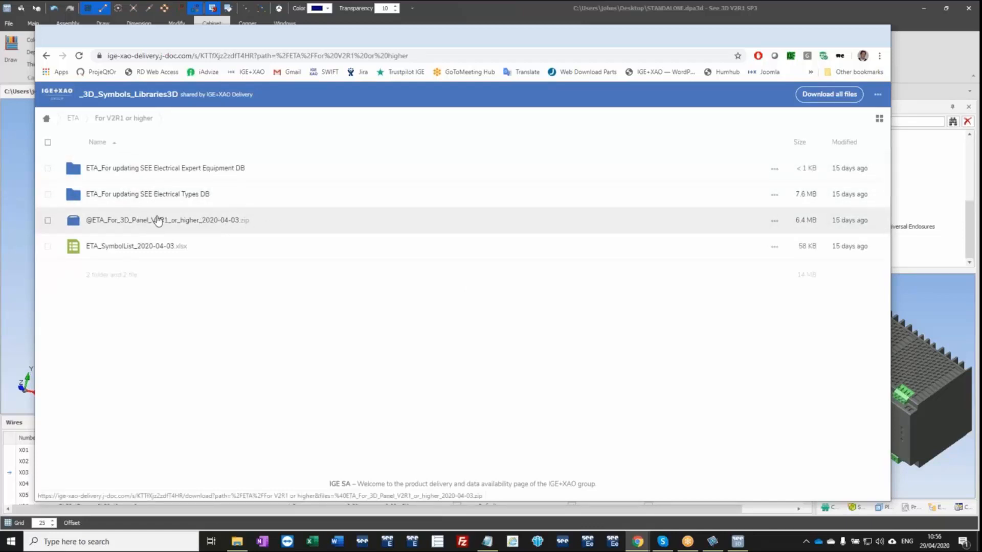
Return to the library root and view the "For V2R1 or higher" files of Allen-Bradley.
click(47, 119)
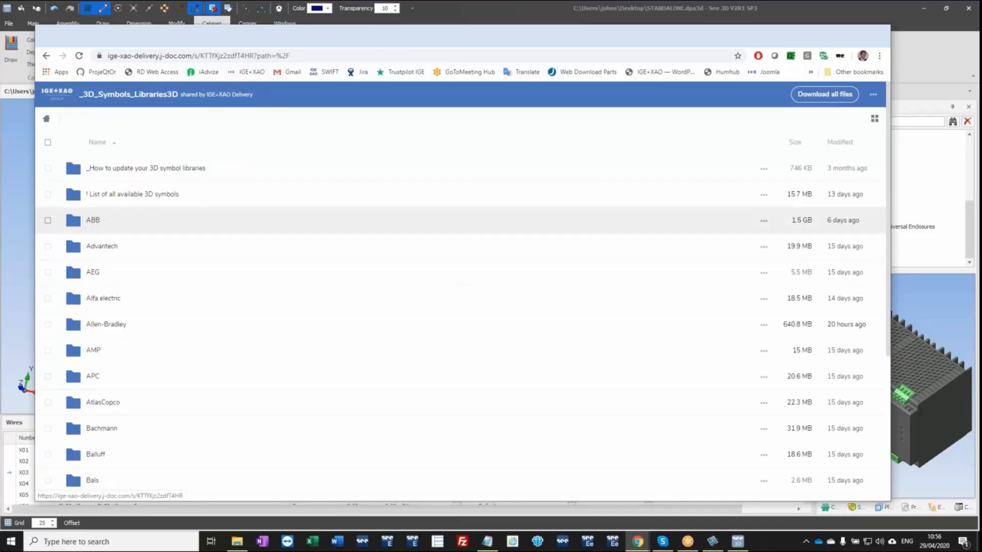
click(116, 323)
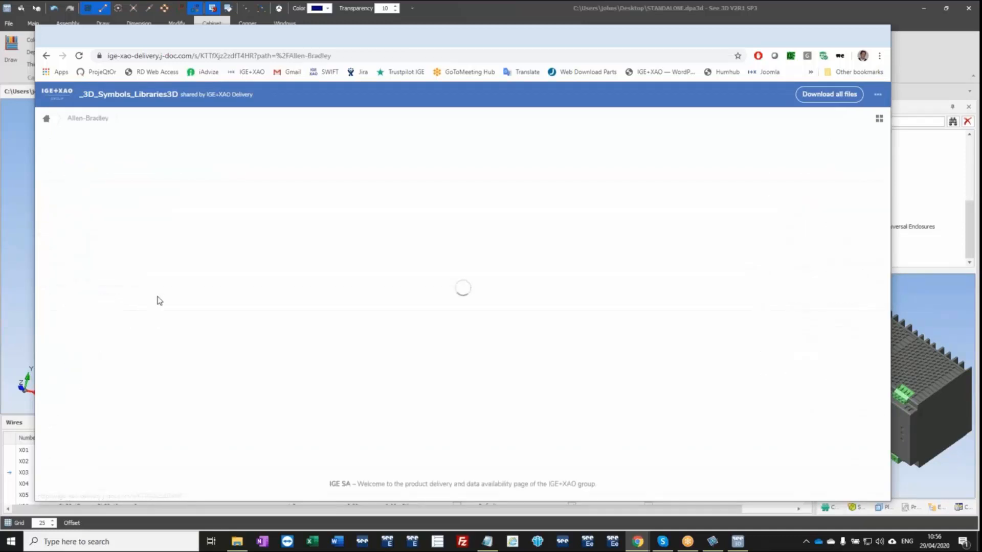
click(129, 194)
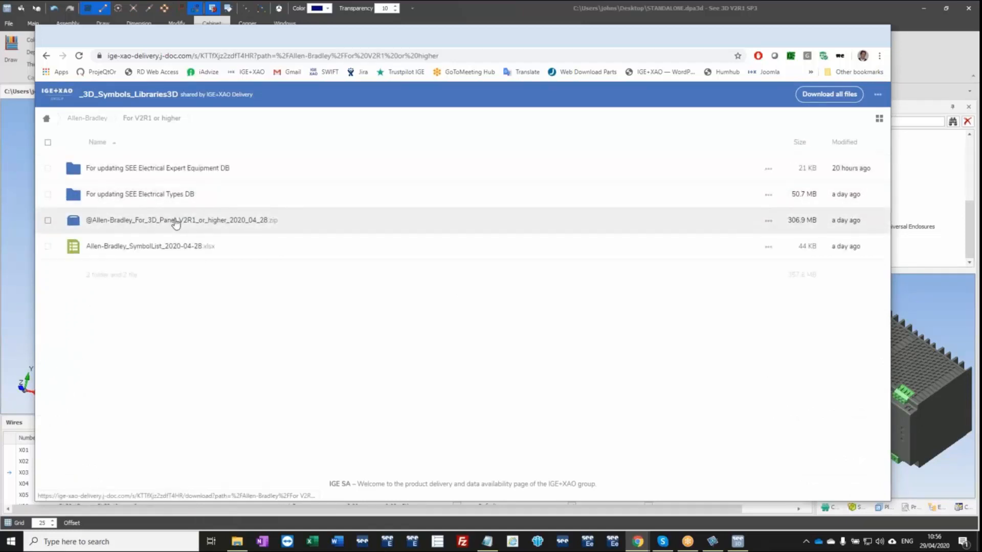
Switch back to See 3D and expand the Schneider Electric Universal Enclosures library to look through its contents.
click(833, 35)
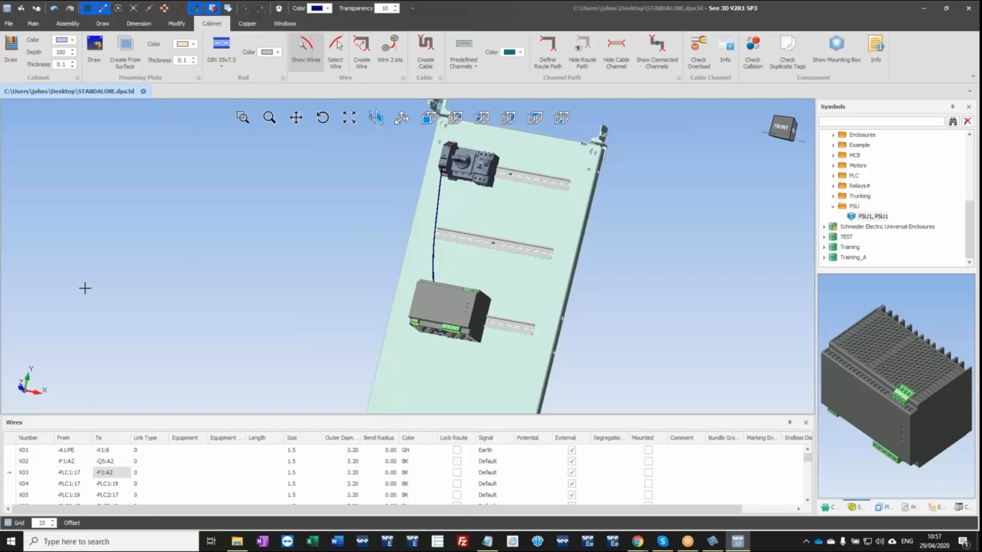
click(825, 228)
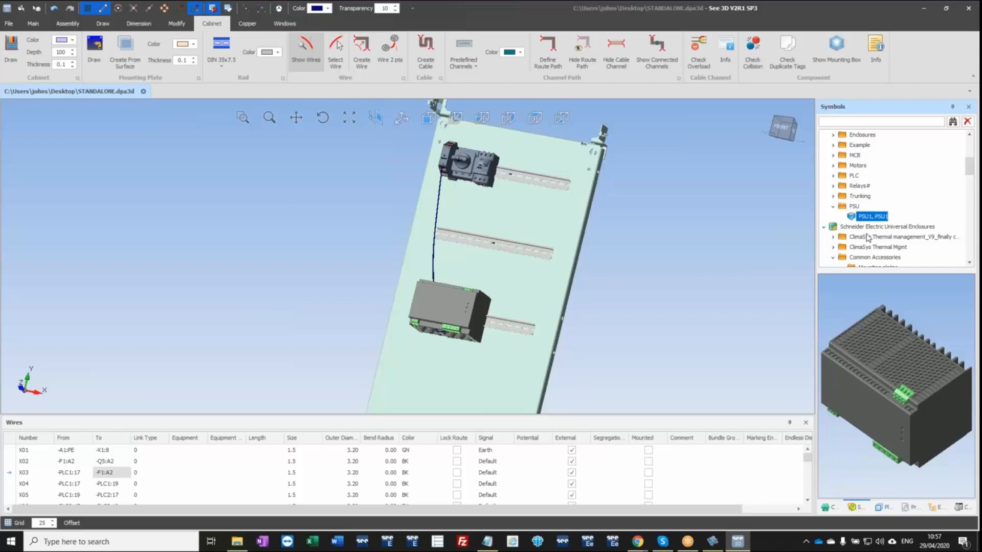
scroll(868, 237, down, 3)
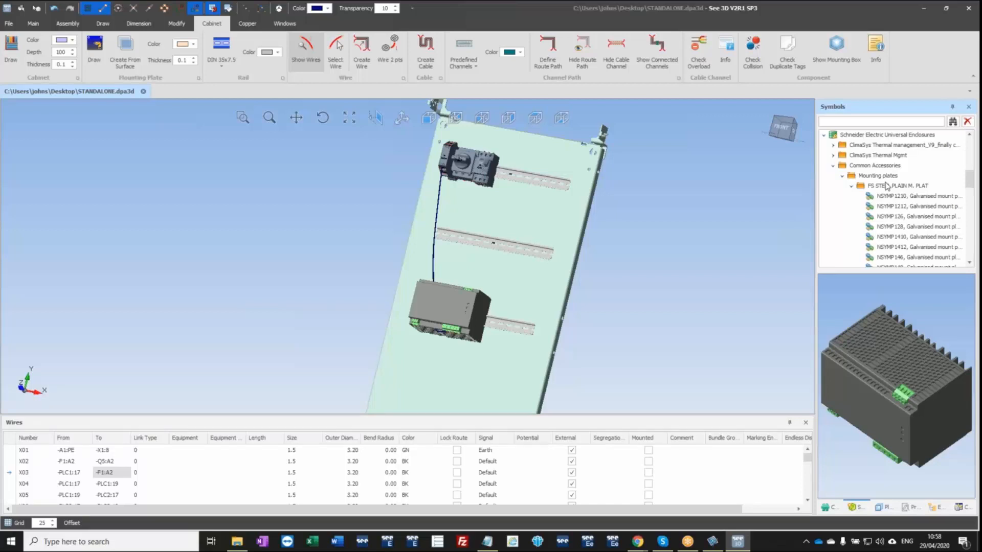
In File Explorer, view the 3D V1R6 Projects folder sorted by newest modification date and select WEBINAR 2020.sep, then minimise the window.
click(237, 543)
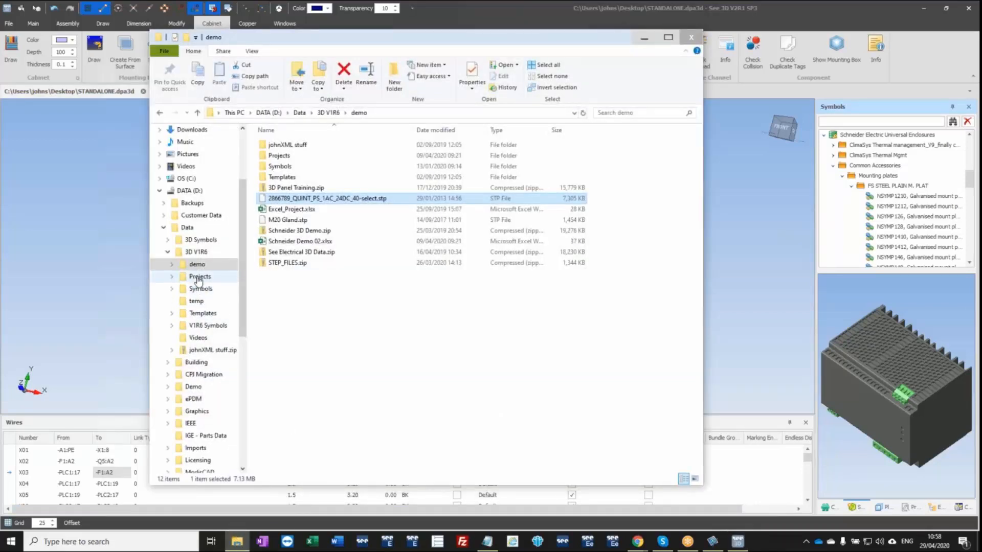
click(198, 278)
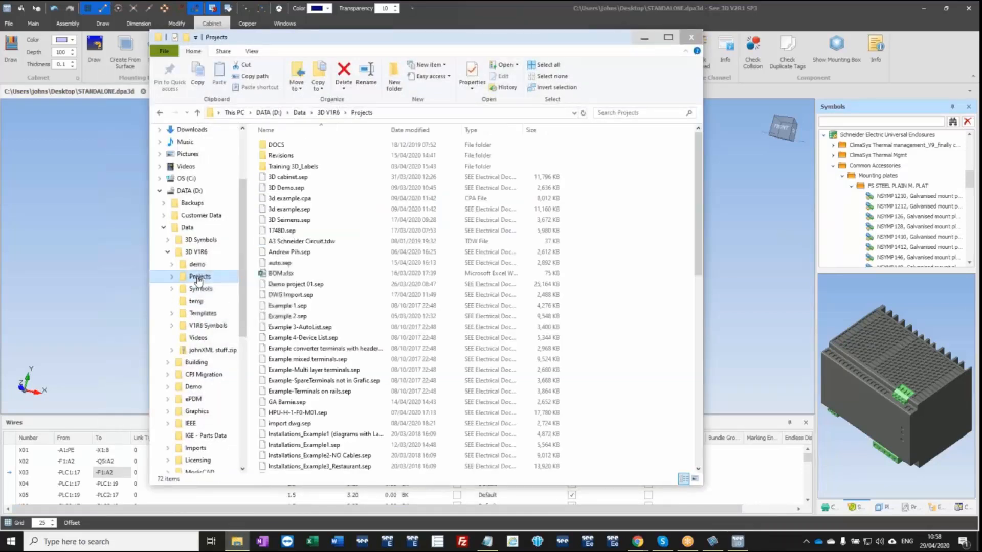
click(419, 131)
click(276, 146)
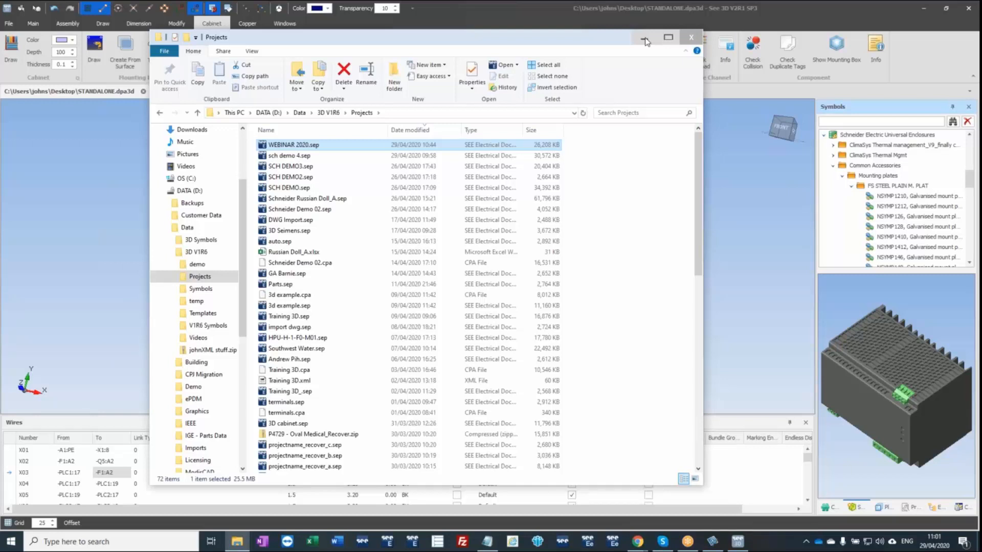
click(644, 39)
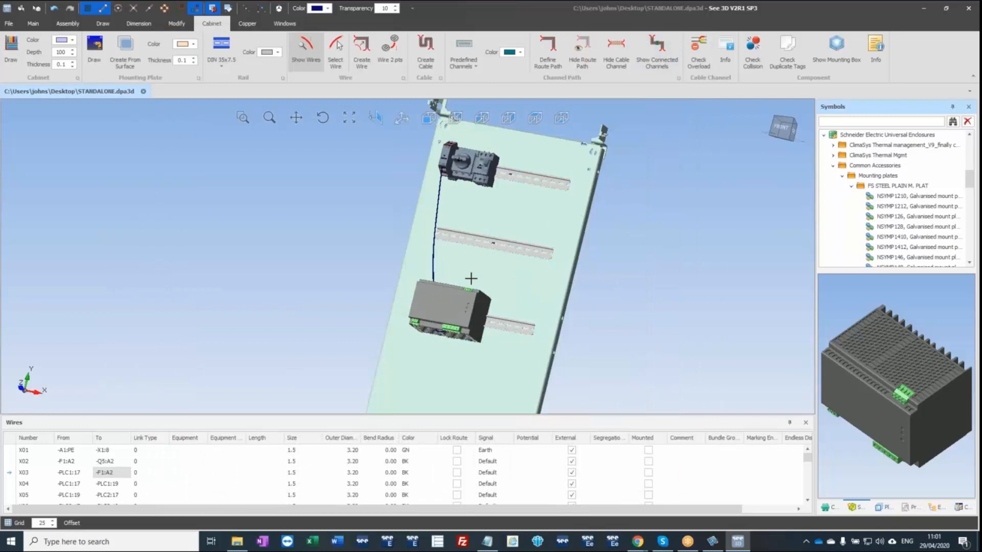
Move the power supply off the lowest rail to the free space left of the mounting plate.
click(460, 301)
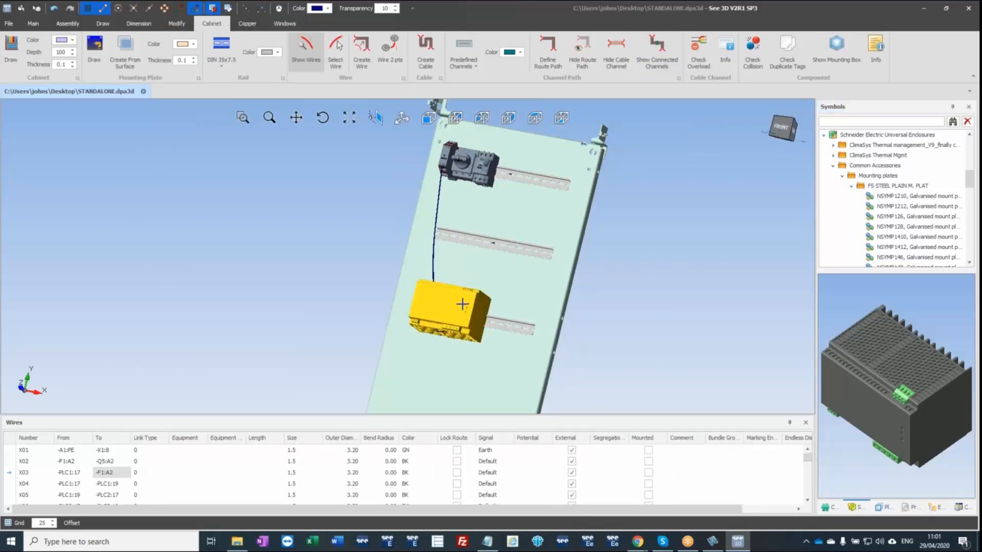
drag(461, 301, 357, 283)
key(Escape)
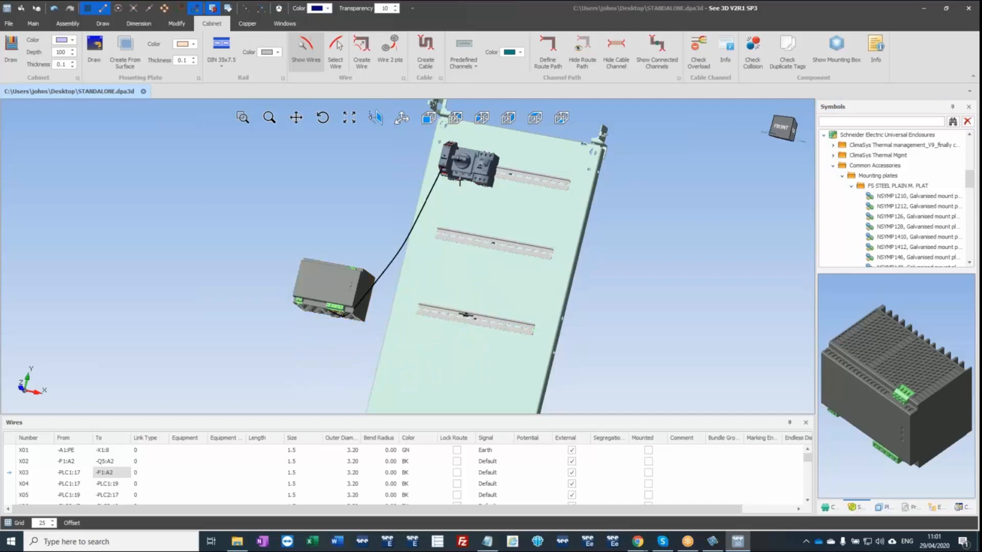
Toggle the mounting box display while viewing the devices on the uppermost rail.
scroll(464, 168, up, 6)
scroll(465, 166, up, 2)
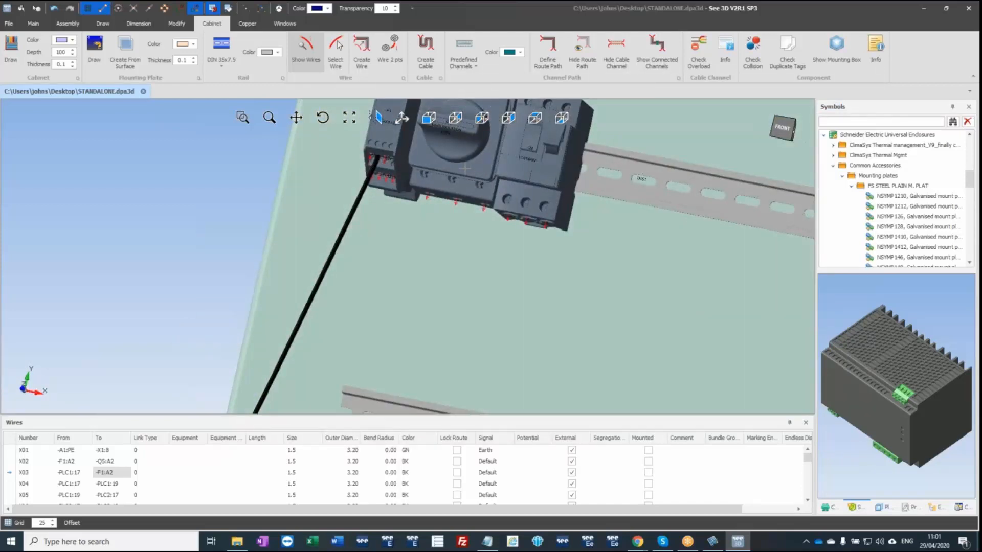
scroll(464, 168, down, 3)
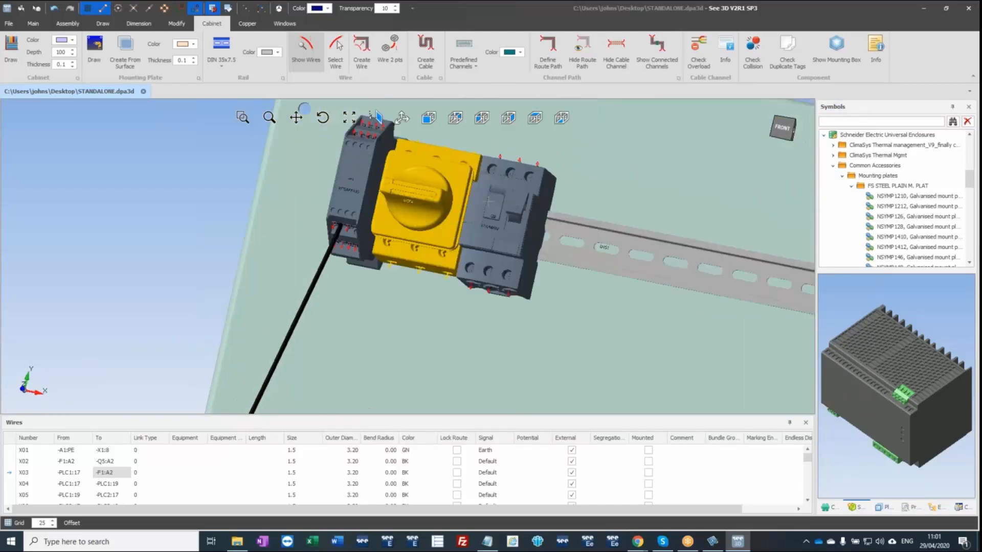
click(836, 51)
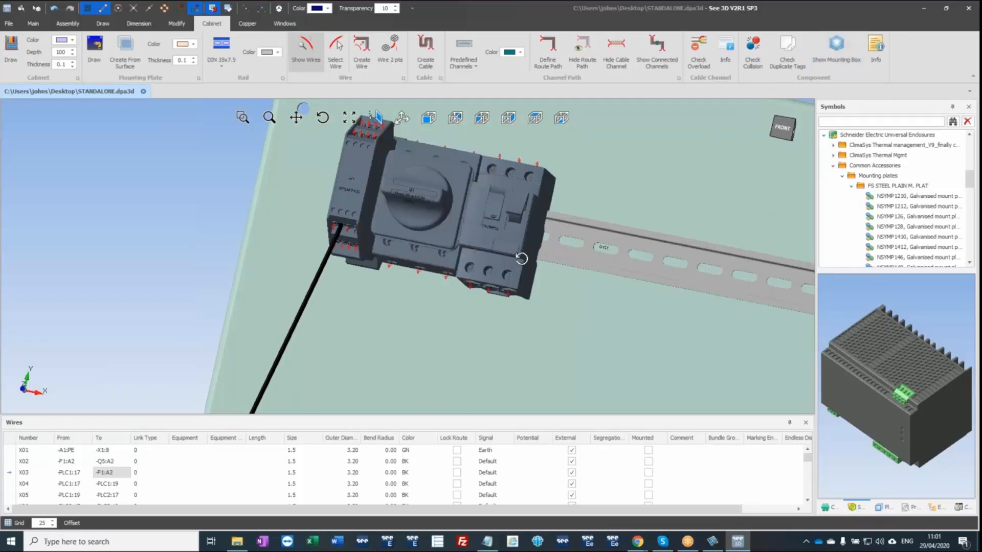
Run a collision check on the devices mounted side by side on the uppermost rail and close its report.
middle_drag(521, 258, 550, 190)
middle_drag(544, 248, 353, 241)
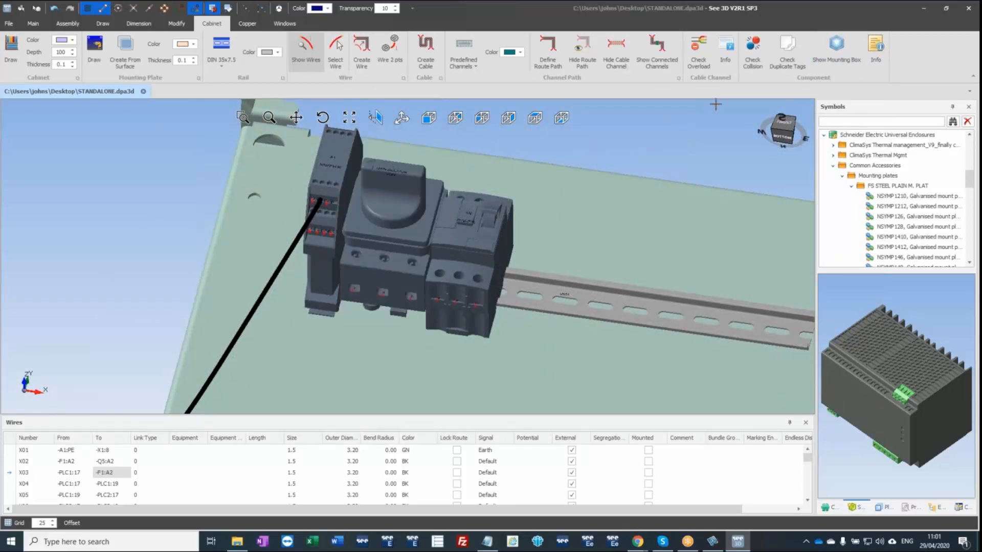
click(759, 58)
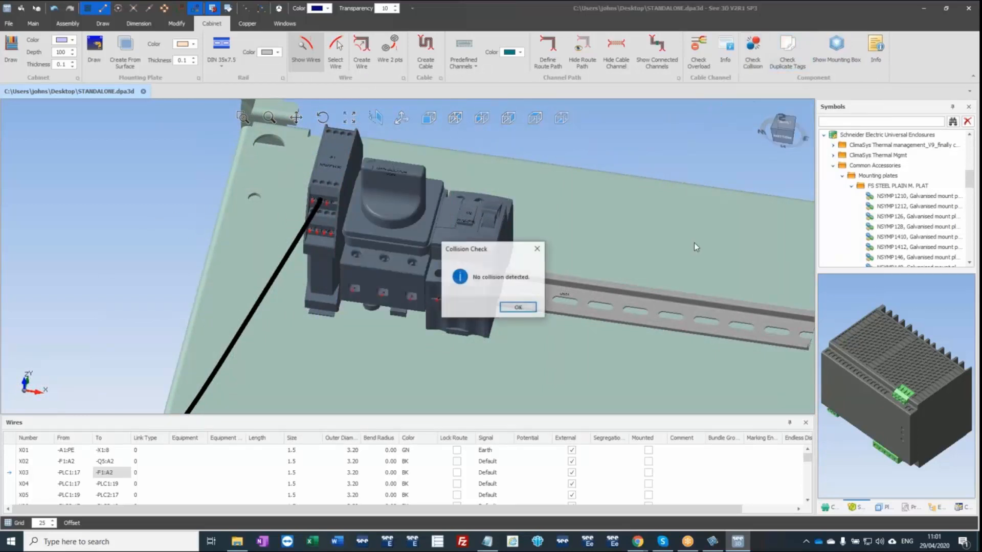
click(517, 315)
Open the mounting space definition of main isolator -Q1 and allow a separate value for each surface.
click(421, 254)
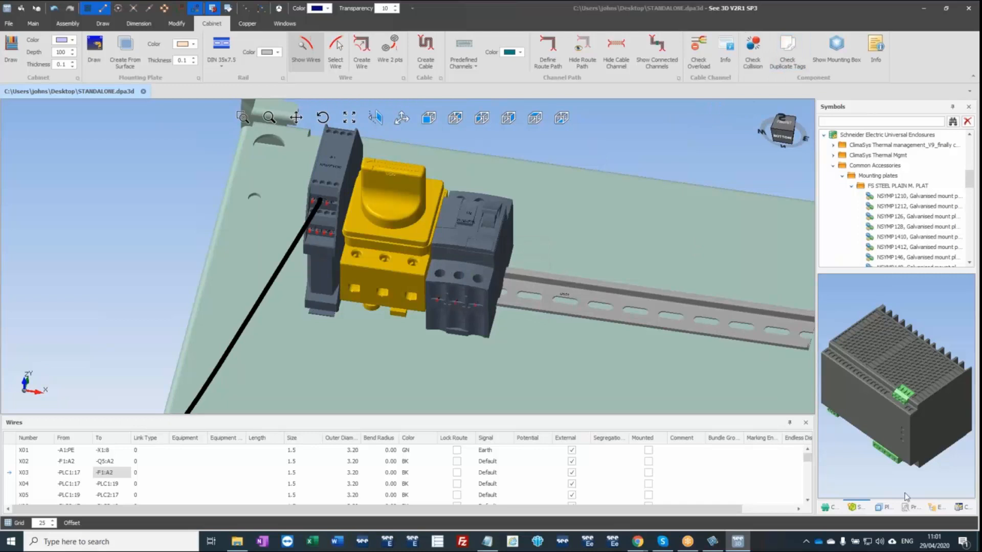
click(917, 510)
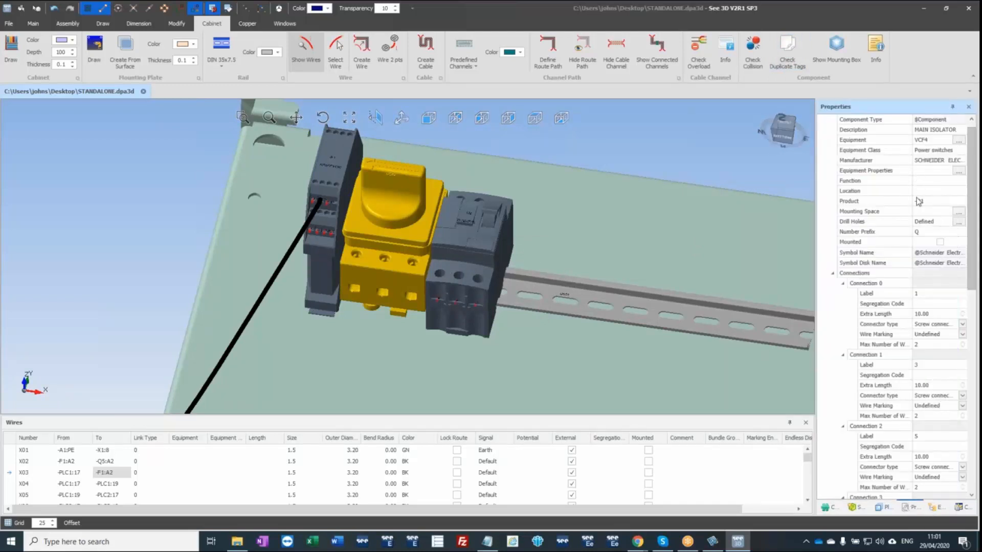
click(959, 211)
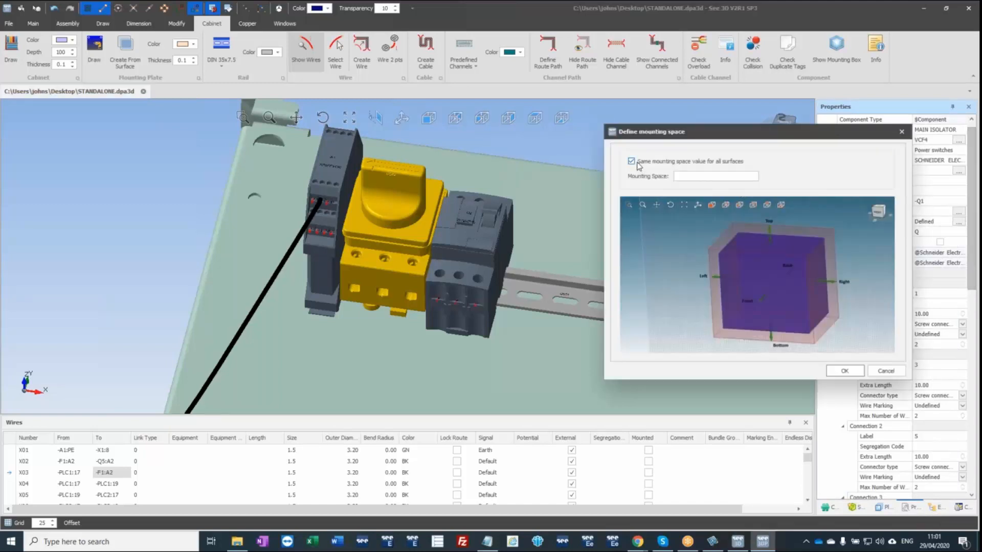
click(632, 162)
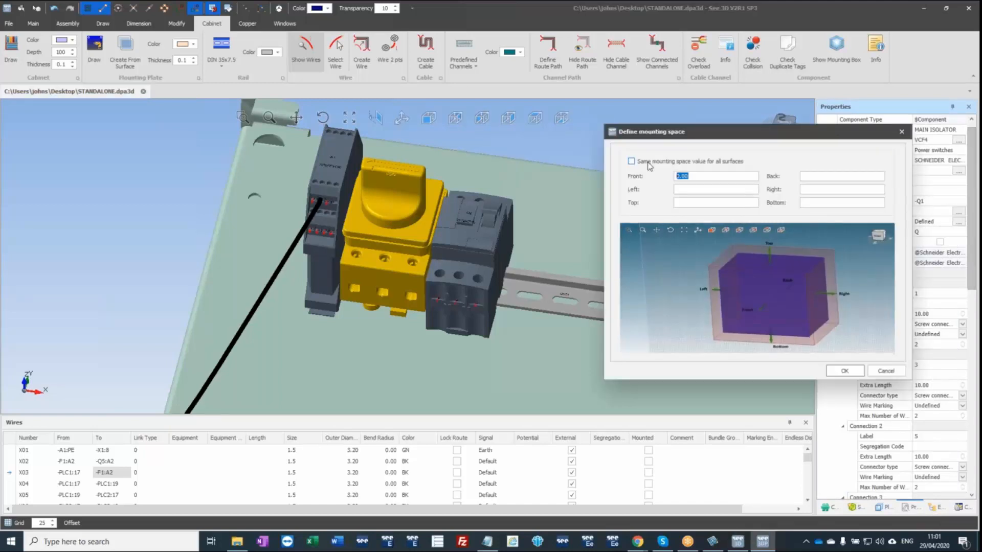
Set the main isolator's left and right mounting space to 10 each and apply the definition.
click(683, 189)
text(0.00)
drag(706, 188, 639, 188)
text(100.00)
click(806, 189)
text(100.00)
key(BackSpace)
click(690, 190)
click(687, 189)
key(BackSpace)
click(840, 371)
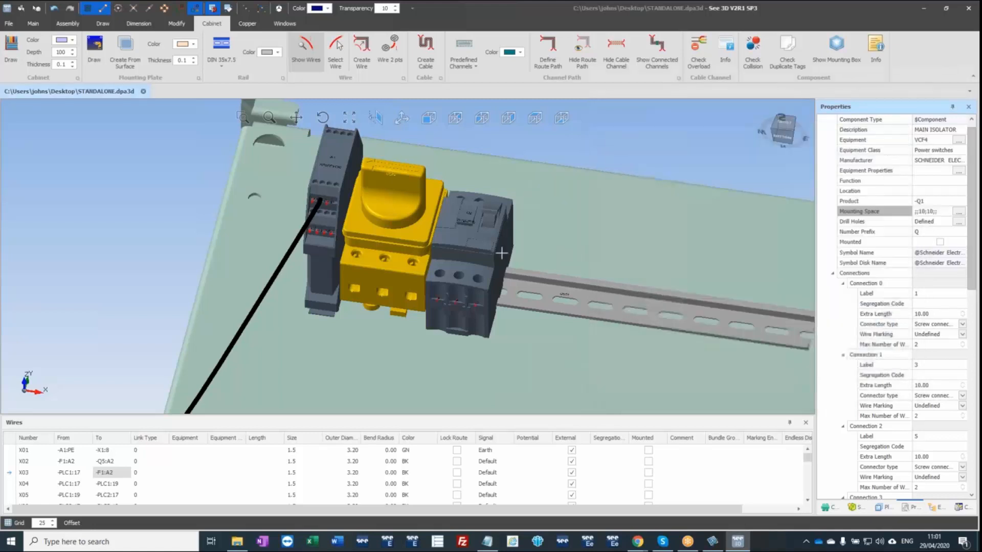
Toggle the mounting box display and run the collision check again on the uppermost rail's devices.
middle_drag(451, 235, 446, 252)
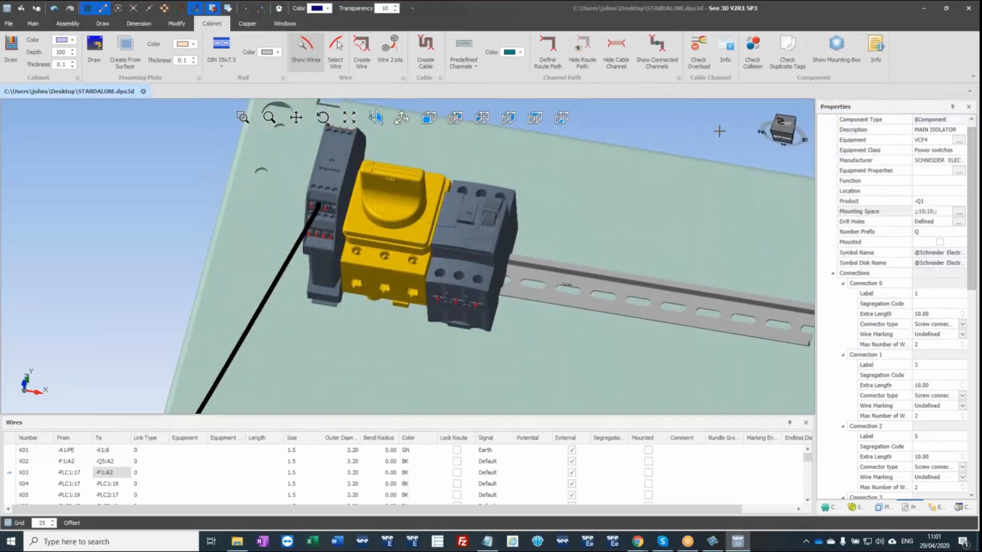
click(837, 49)
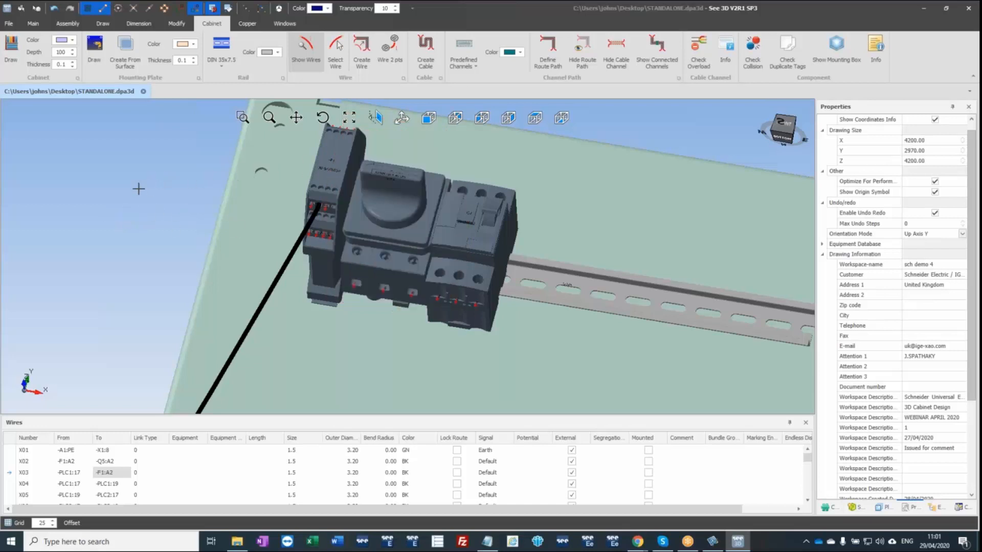
scroll(136, 198, down, 5)
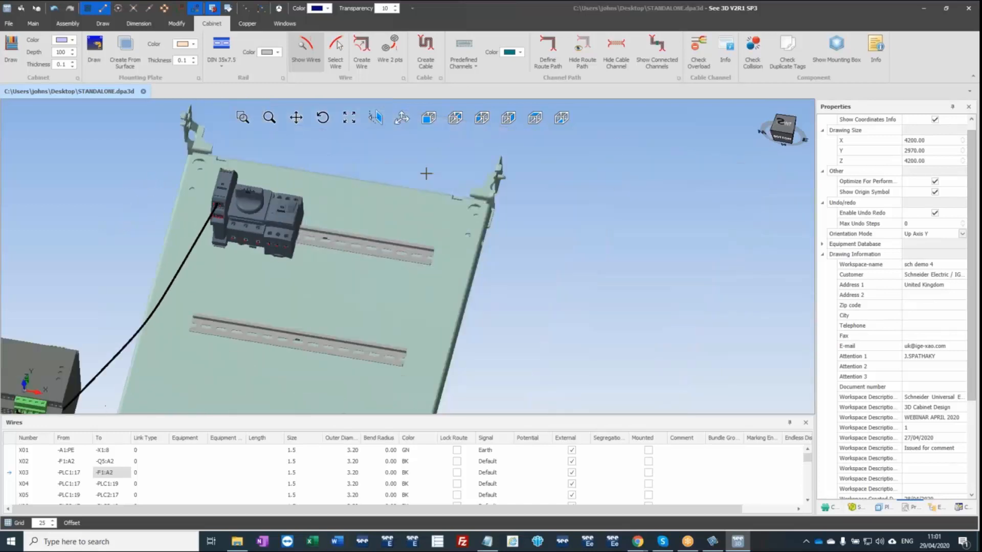
click(755, 51)
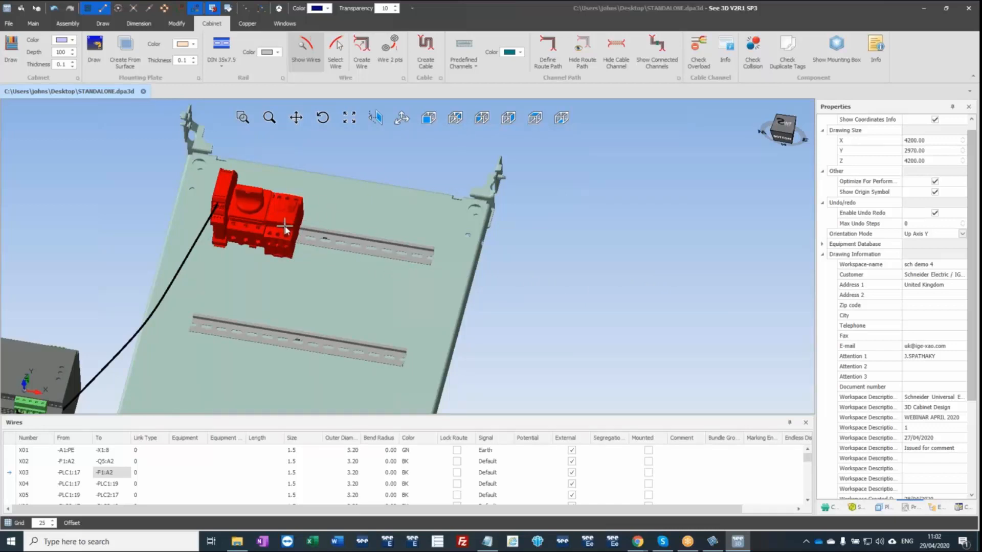
click(128, 197)
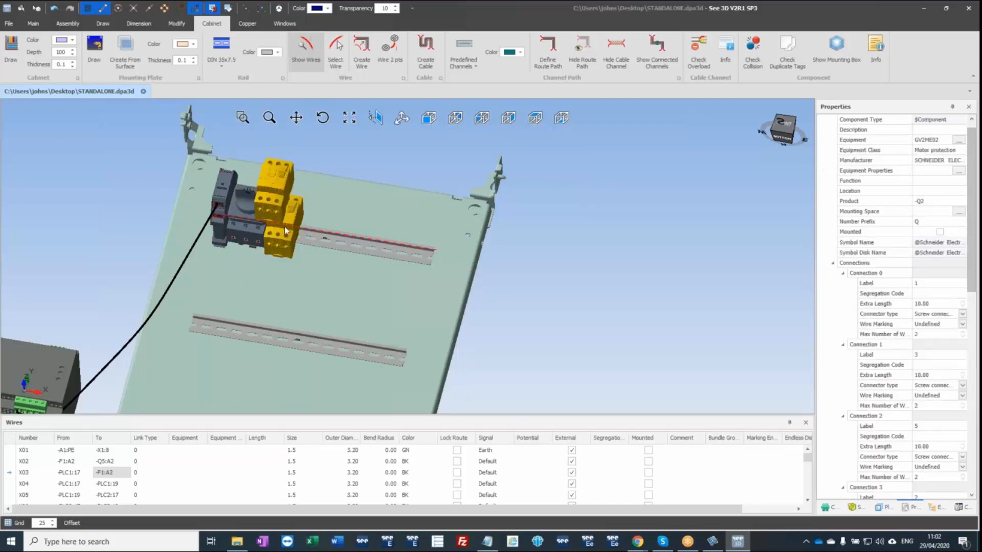
Shift motor protection device -Q2 right along the uppermost rail and place main isolator -Q1 on its right side.
click(306, 245)
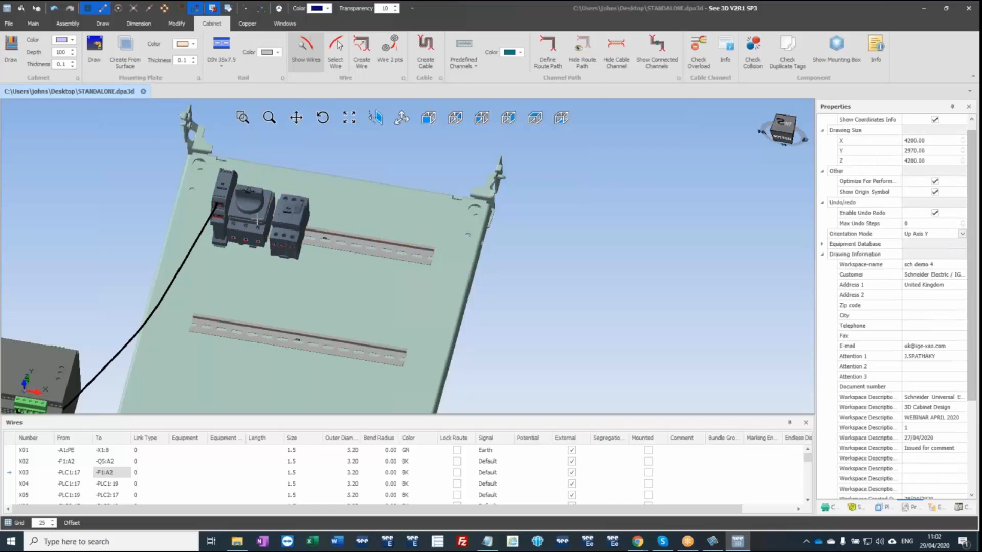
click(312, 234)
drag(312, 235, 330, 240)
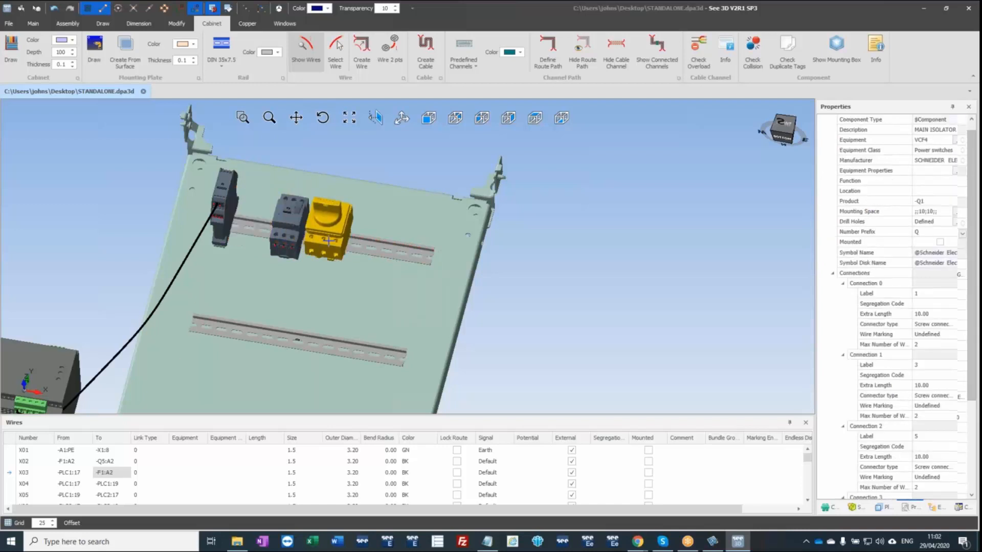
key(Escape)
Move safety block -F1 along the uppermost rail to the right of the main isolator, leaving a gap between them.
click(219, 212)
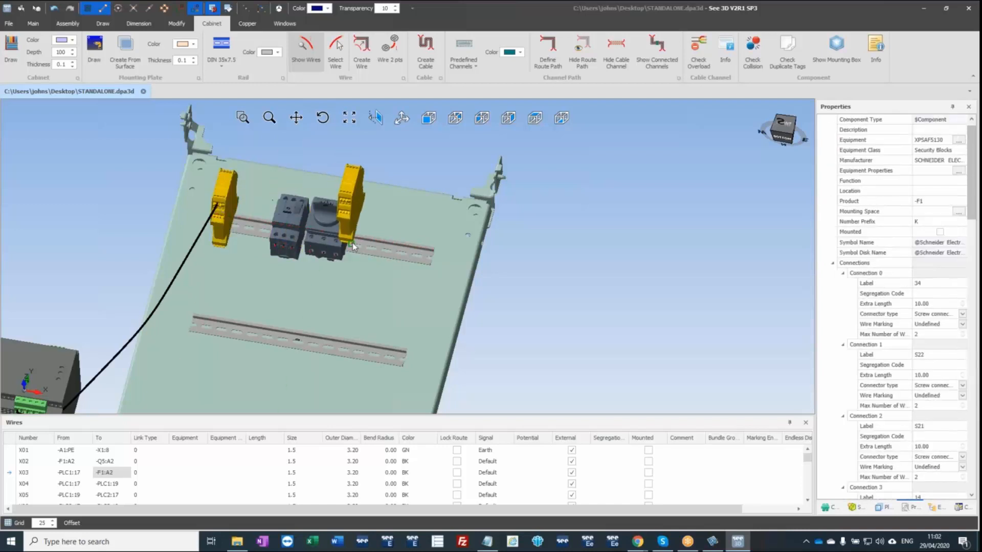
drag(347, 255, 358, 254)
key(Escape)
middle_drag(309, 244, 325, 271)
click(362, 223)
drag(362, 224, 351, 244)
key(Escape)
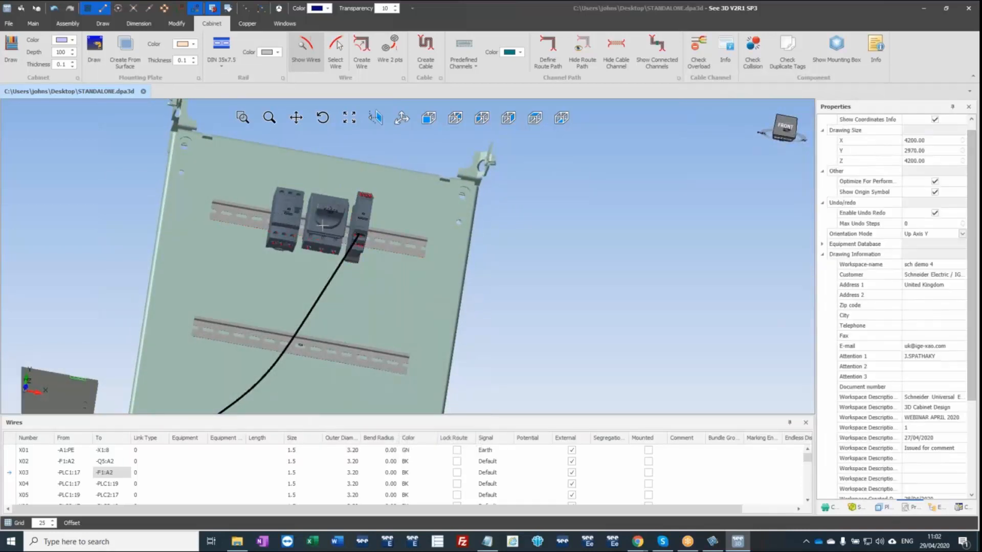
Repeat the collision check on the spaced-out devices of the uppermost rail and close its report.
scroll(327, 226, up, 3)
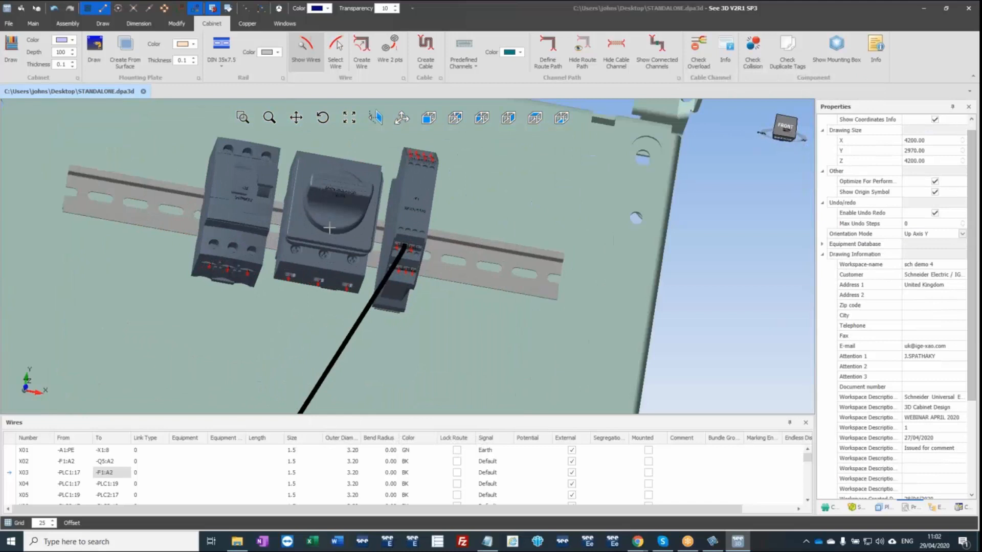
click(753, 49)
click(517, 308)
scroll(530, 293, down, 3)
middle_drag(535, 285, 498, 286)
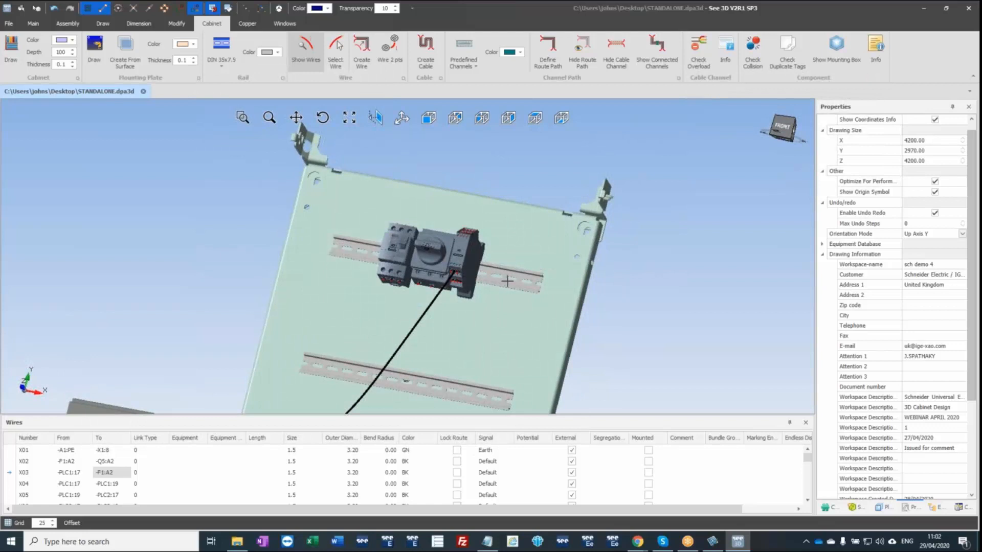
middle_drag(485, 304, 423, 259)
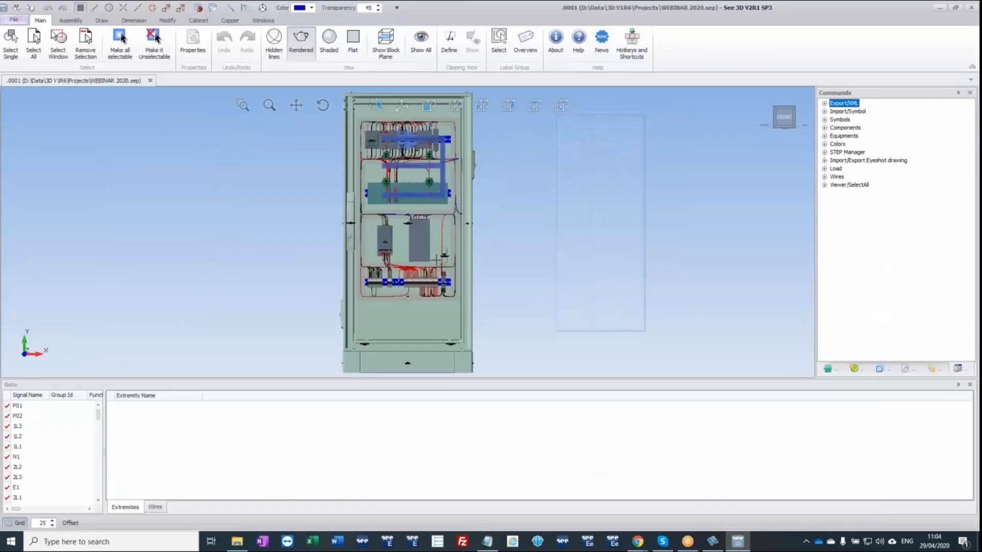
Export the wires of the WEBINAR 2020 cabinet to an XML file named WIRES on the desktop.
middle_drag(436, 260, 431, 282)
scroll(430, 283, up, 3)
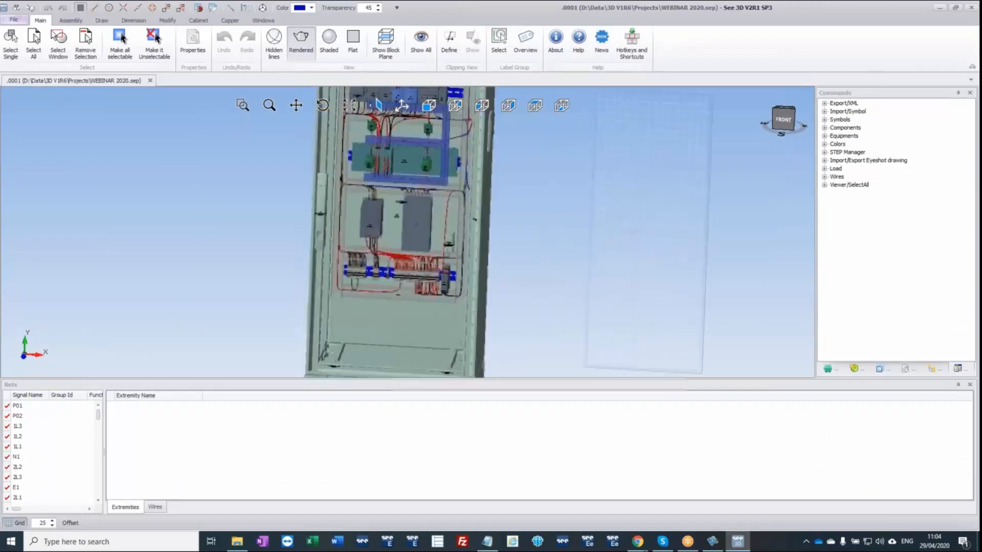
scroll(430, 283, up, 3)
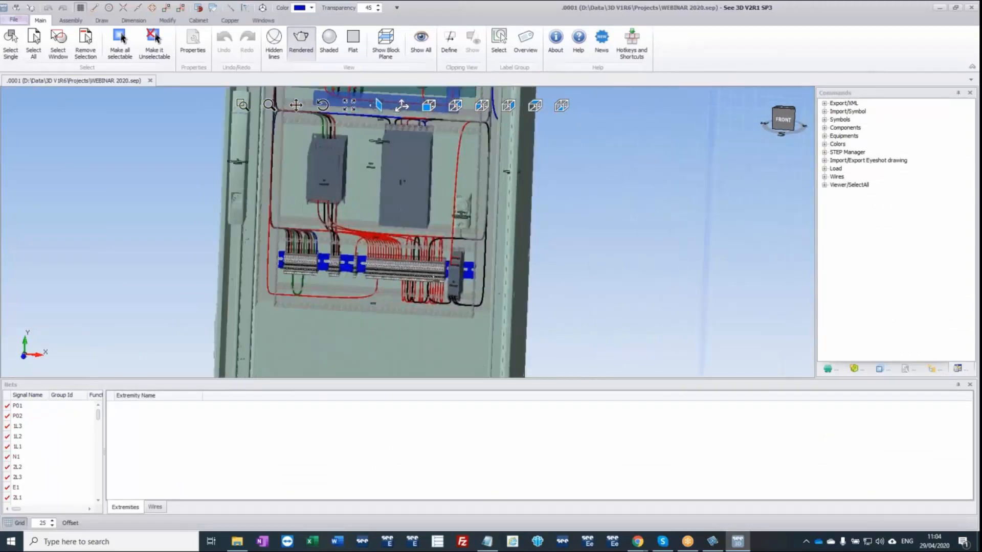
click(824, 104)
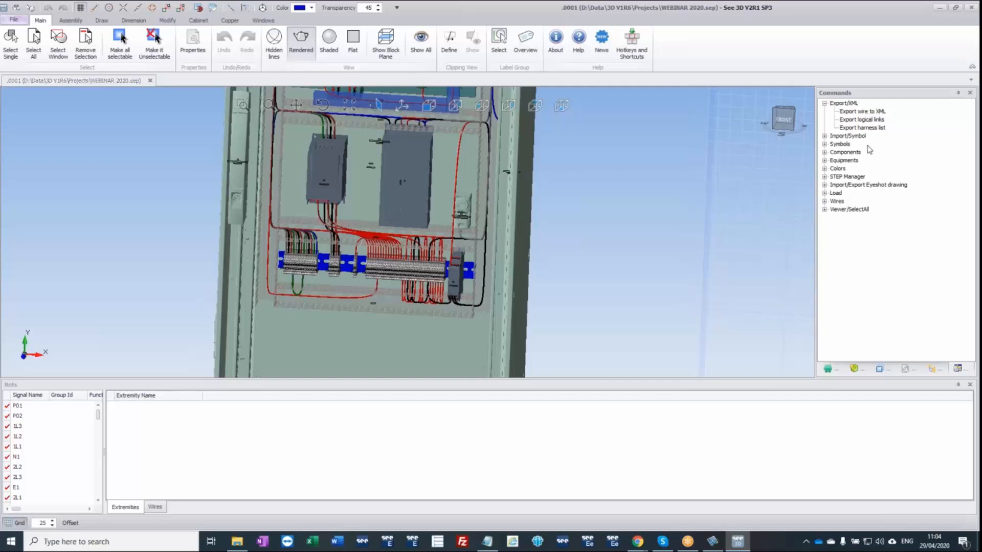
double_click(862, 111)
text(WIRE)
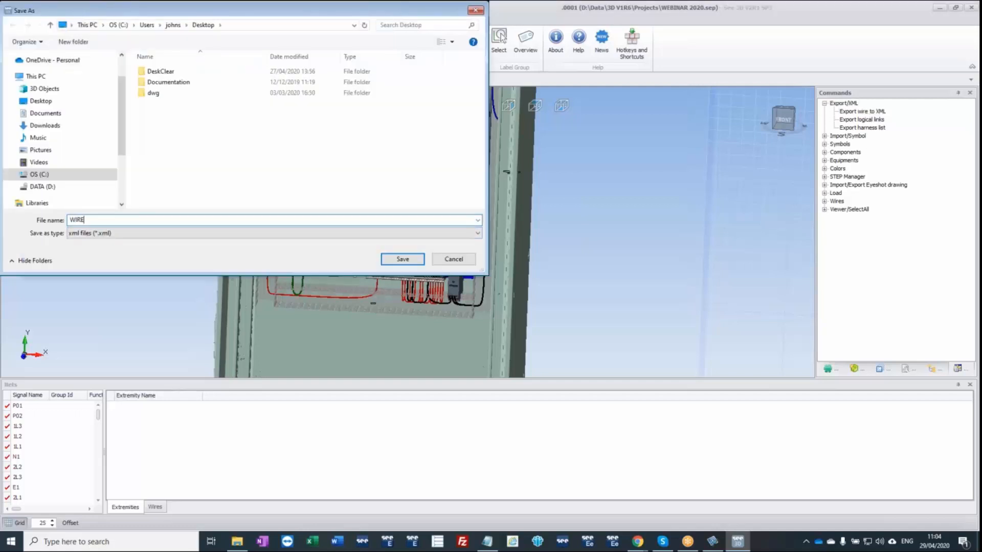
key(Return)
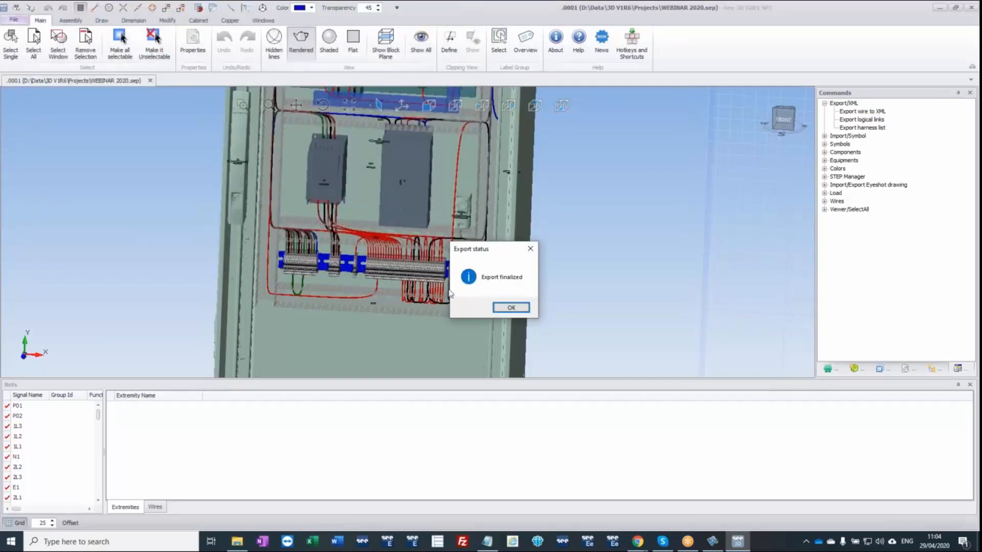
click(511, 307)
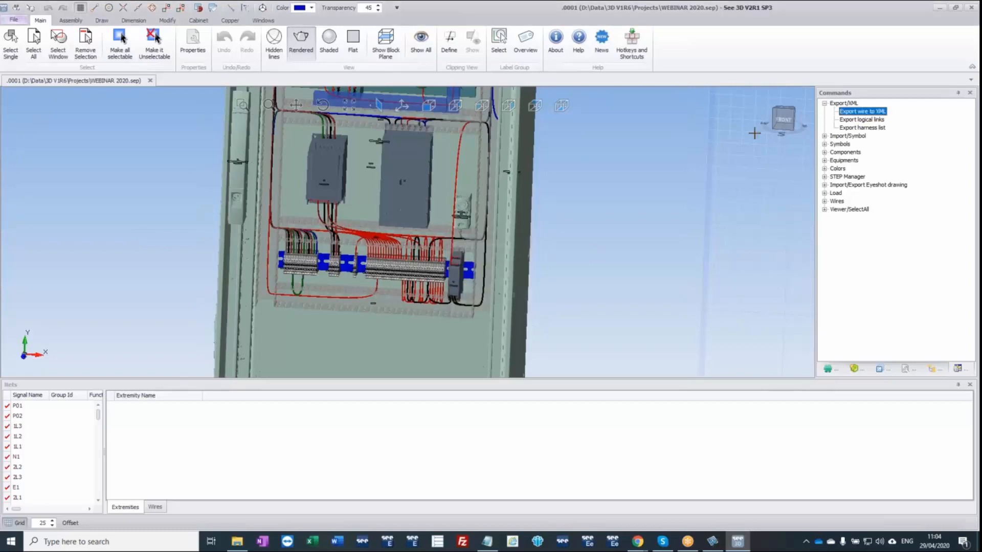
Minimise See 3D, move WIRES.xml to a free desktop area, open it in XML Copy Editor and widen the window.
click(940, 8)
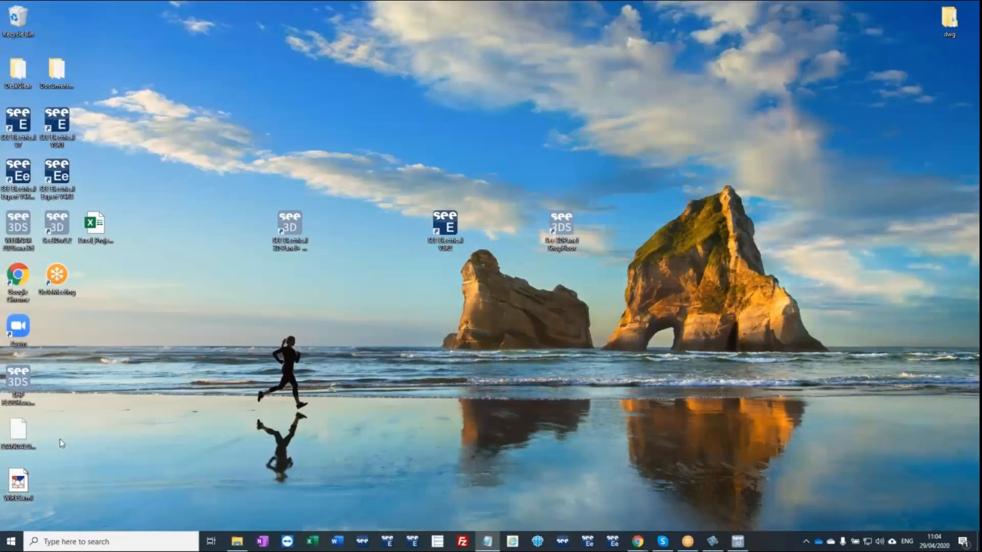
drag(25, 493, 201, 159)
drag(217, 123, 218, 123)
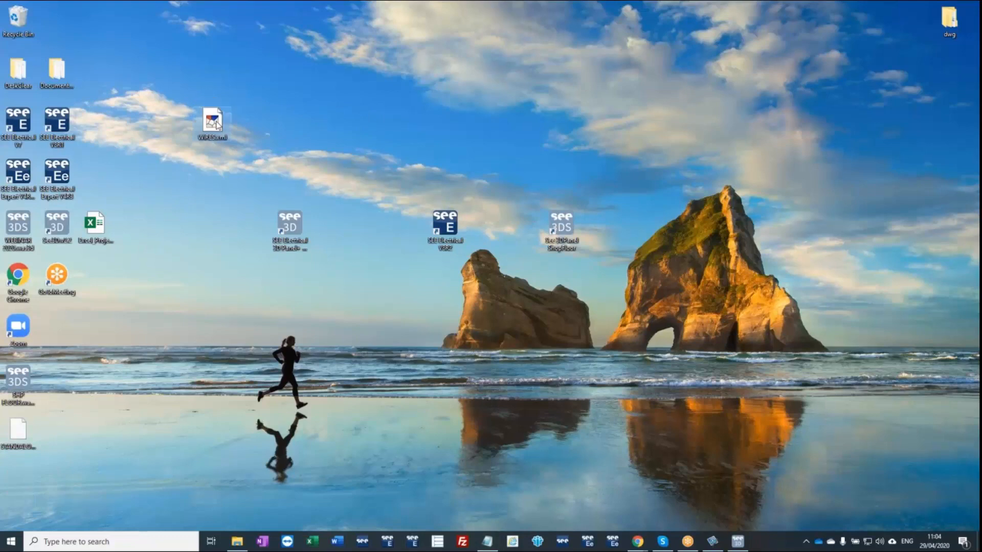
double_click(213, 120)
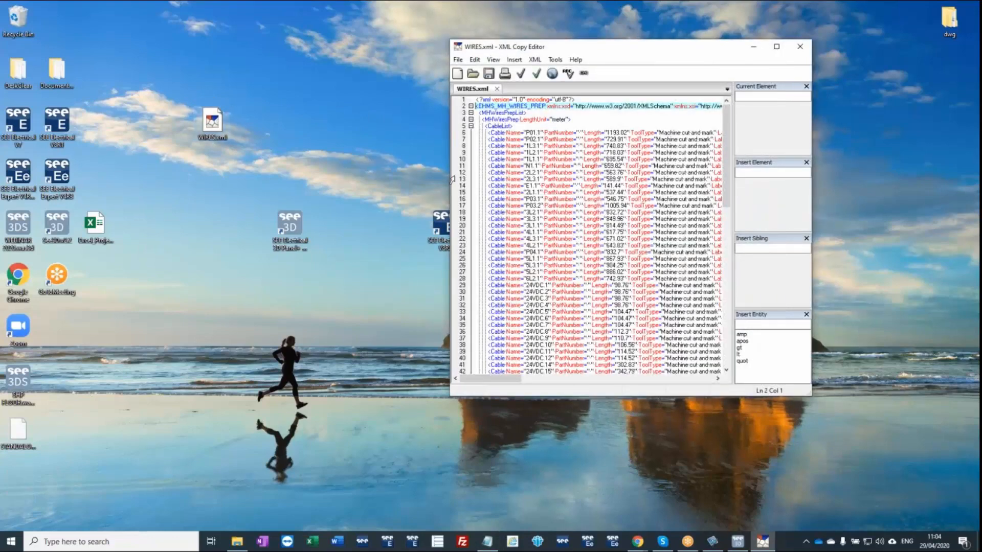
drag(450, 179, 67, 171)
Examine the first cable's length, tool type, label, connection and colour entries in WIRES.xml, and close the editor.
drag(144, 133, 245, 135)
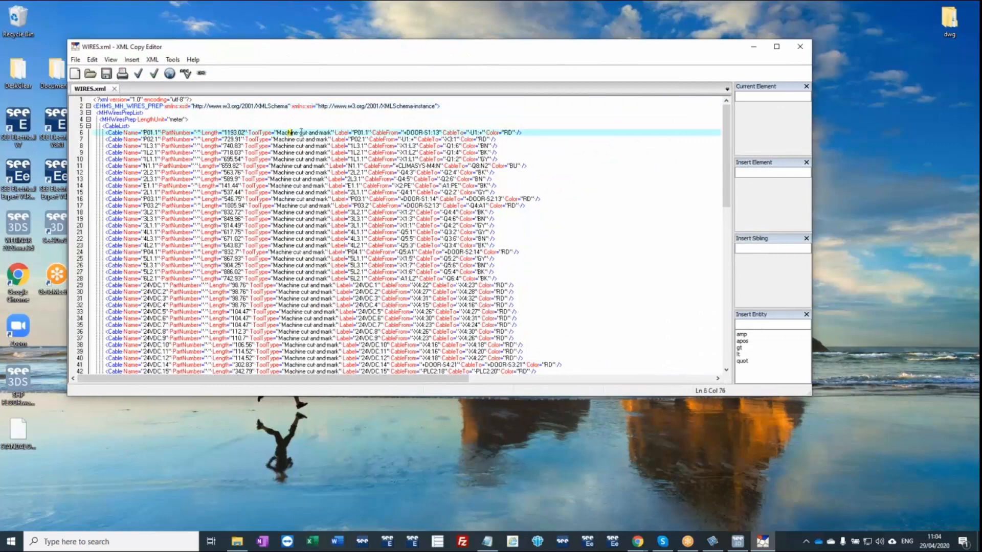
click(354, 132)
drag(353, 132, 367, 132)
drag(469, 132, 472, 132)
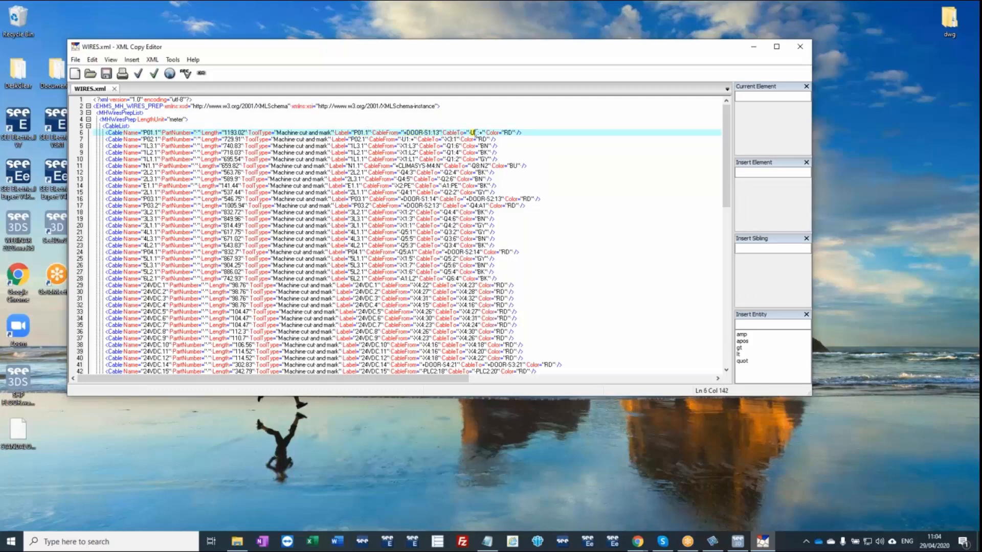
click(549, 138)
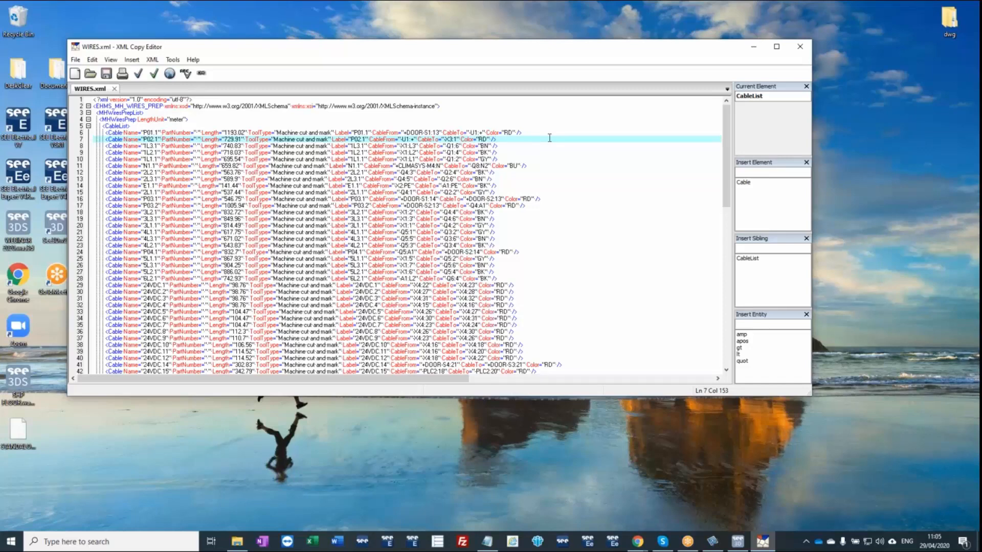
click(801, 47)
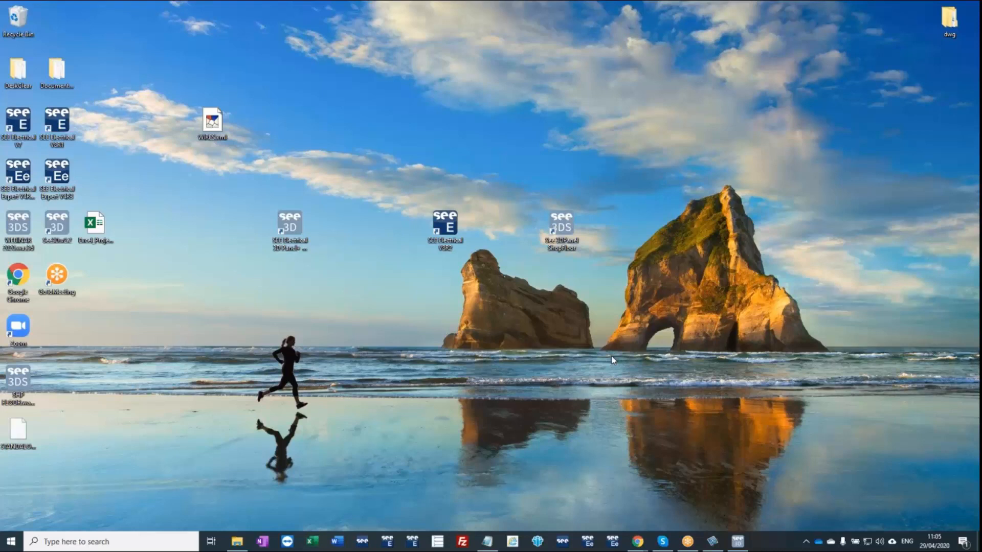
Return to See 3D and try to create a copper busbar on the separate panel beside the WEBINAR 2020 cabinet.
click(737, 542)
scroll(296, 313, down, 6)
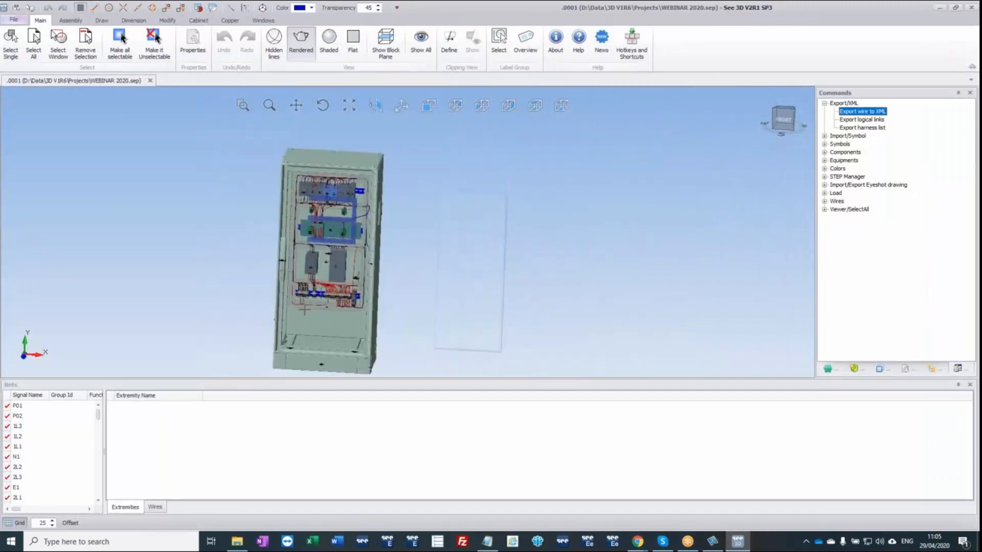
mouse_move(406, 290)
middle_down()
mouse_move(376, 299)
mouse_move(405, 298)
mouse_move(407, 289)
middle_up()
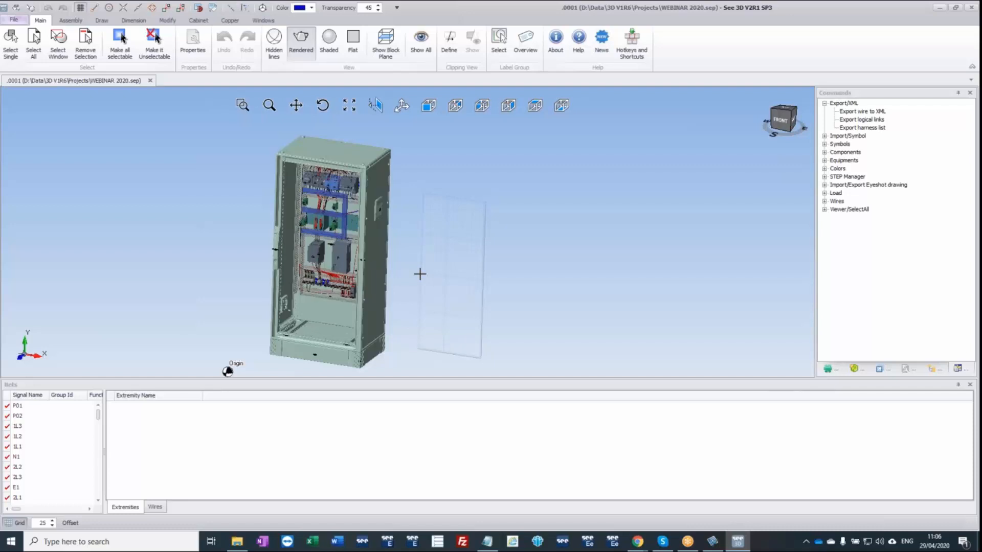
click(229, 21)
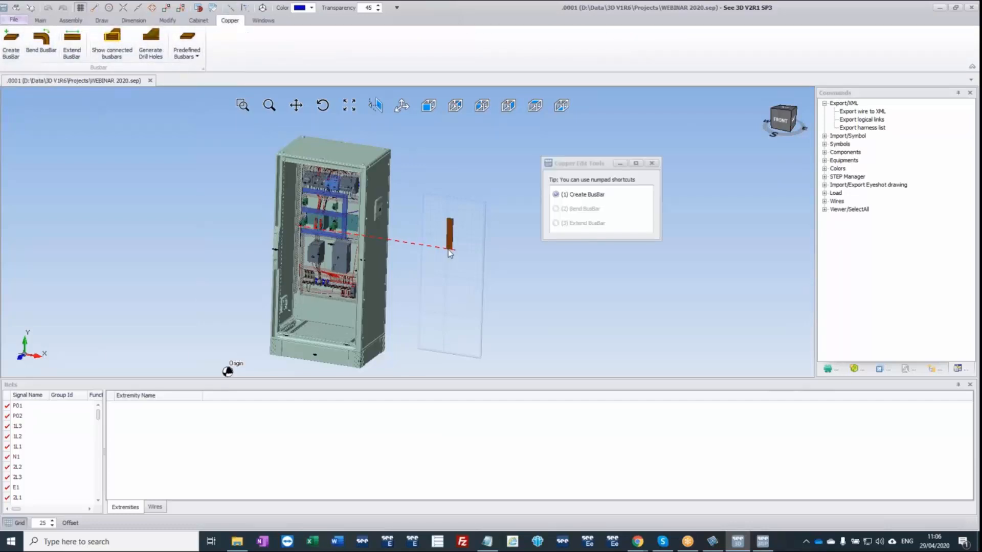
key(Escape)
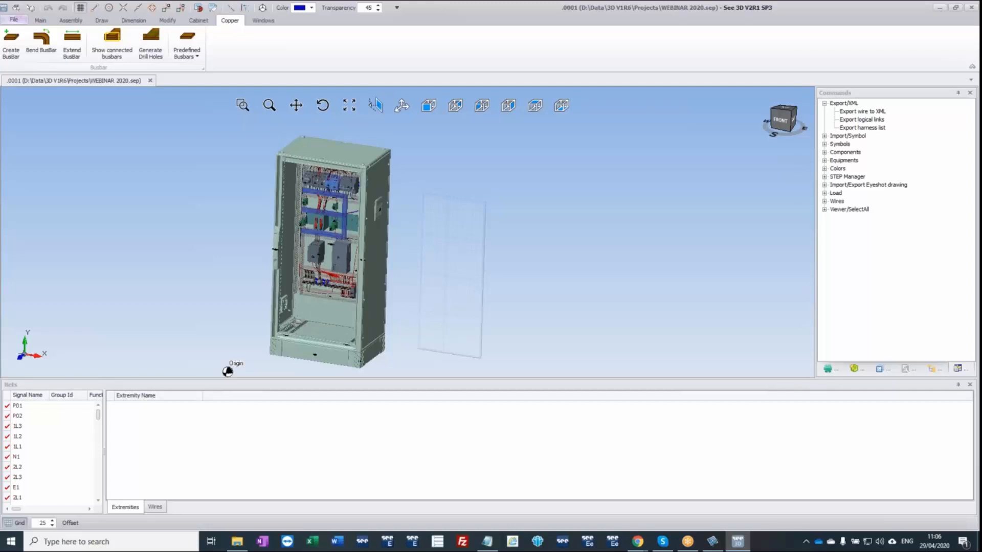
Examine the cabinet's base and the lowest terminal rail, and select the end terminal of the first terminal group.
scroll(305, 292, up, 10)
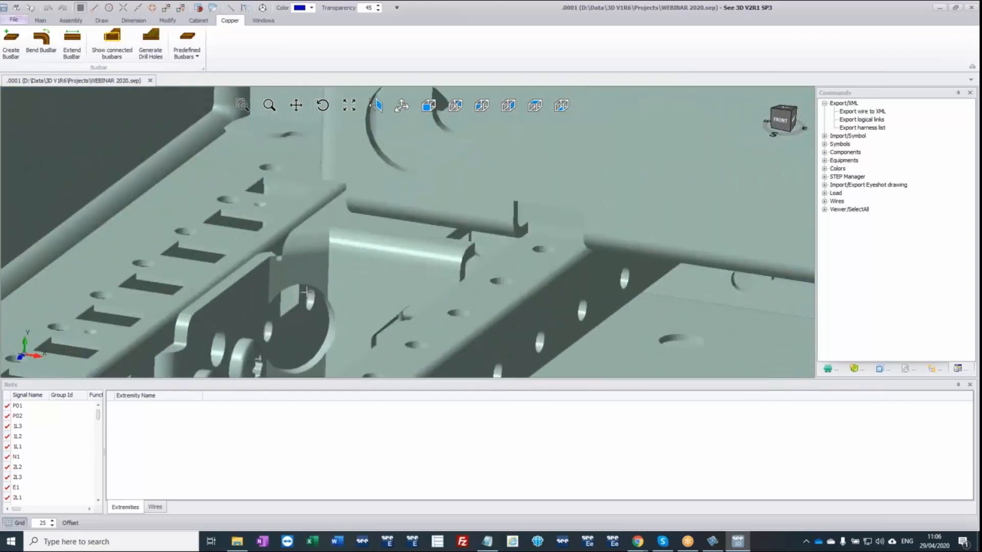
scroll(306, 290, up, 3)
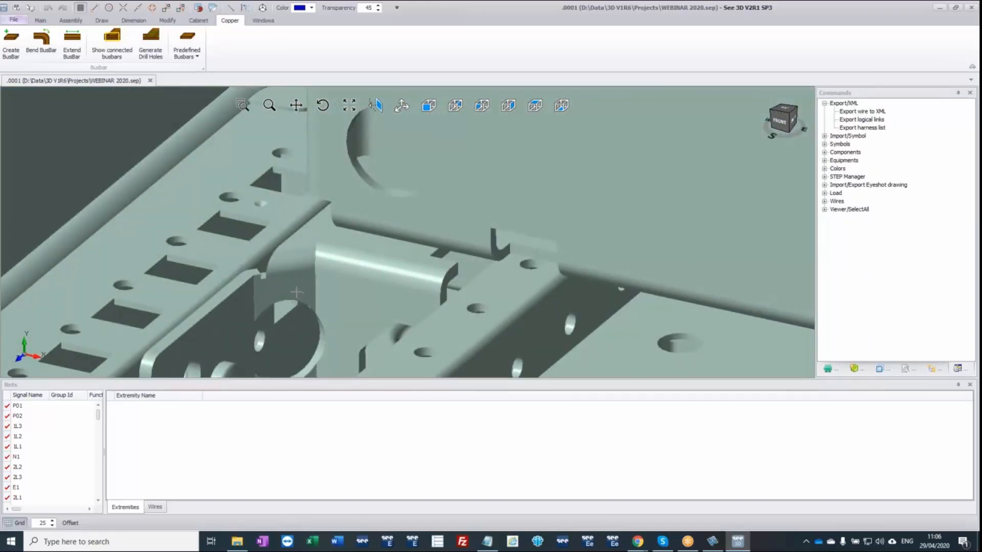
scroll(297, 294, down, 4)
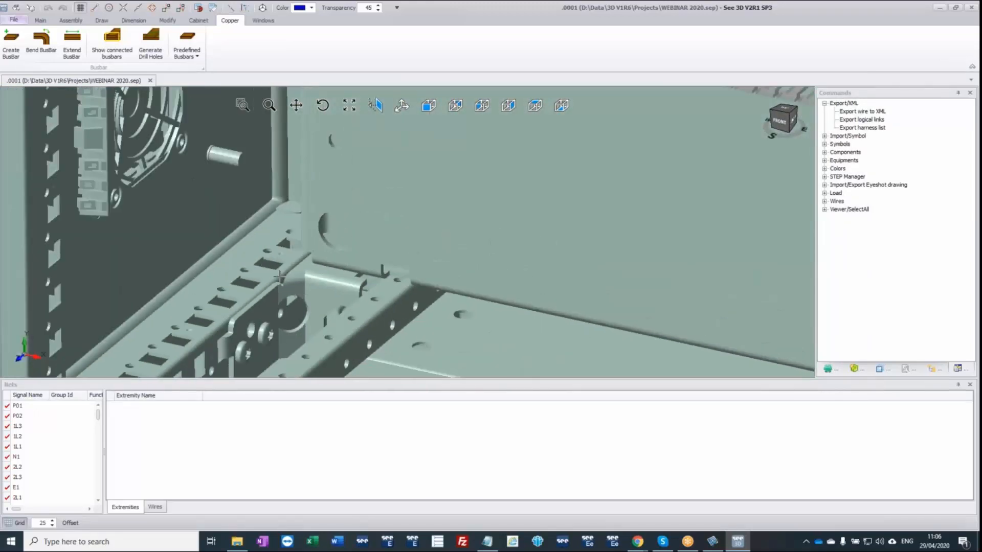
scroll(298, 268, down, 3)
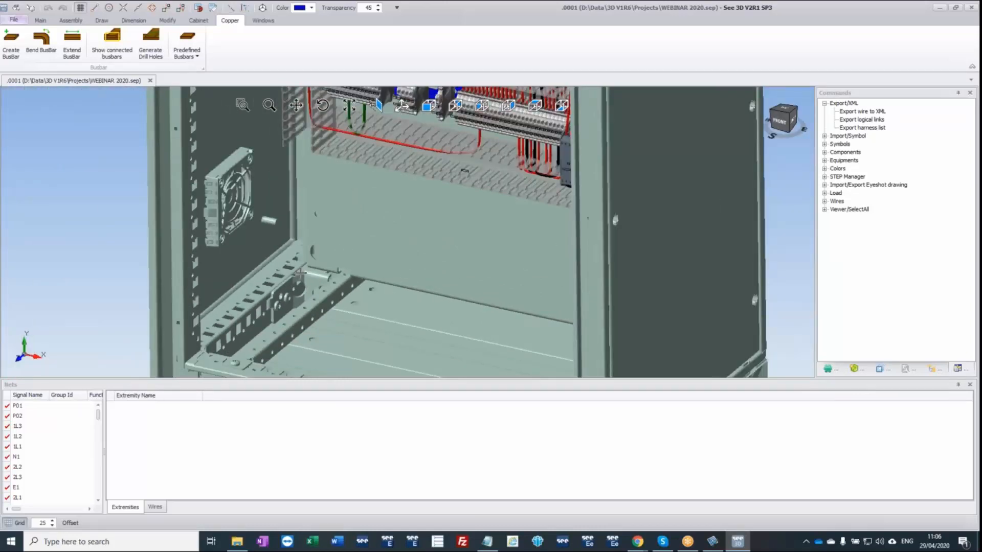
middle_drag(397, 219, 405, 189)
scroll(300, 179, up, 6)
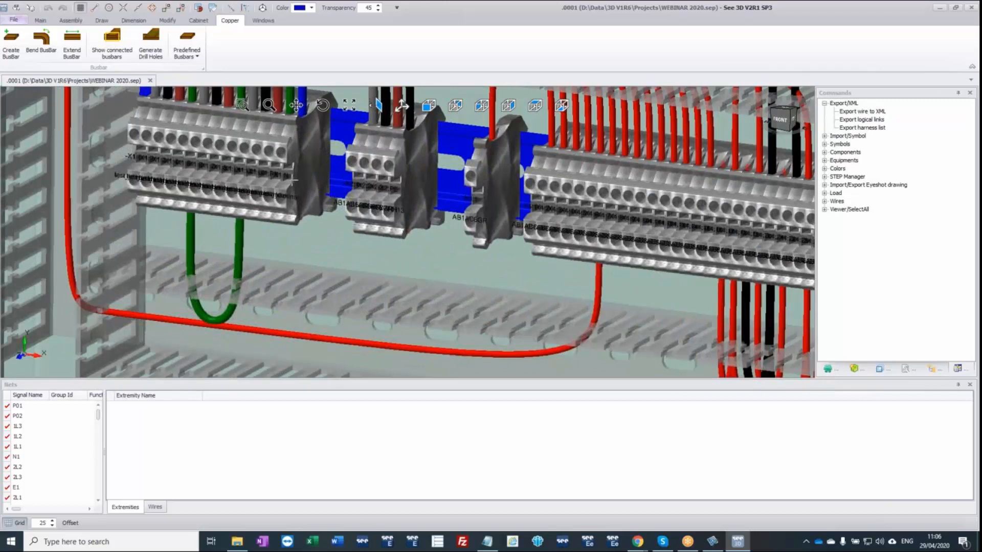
click(290, 184)
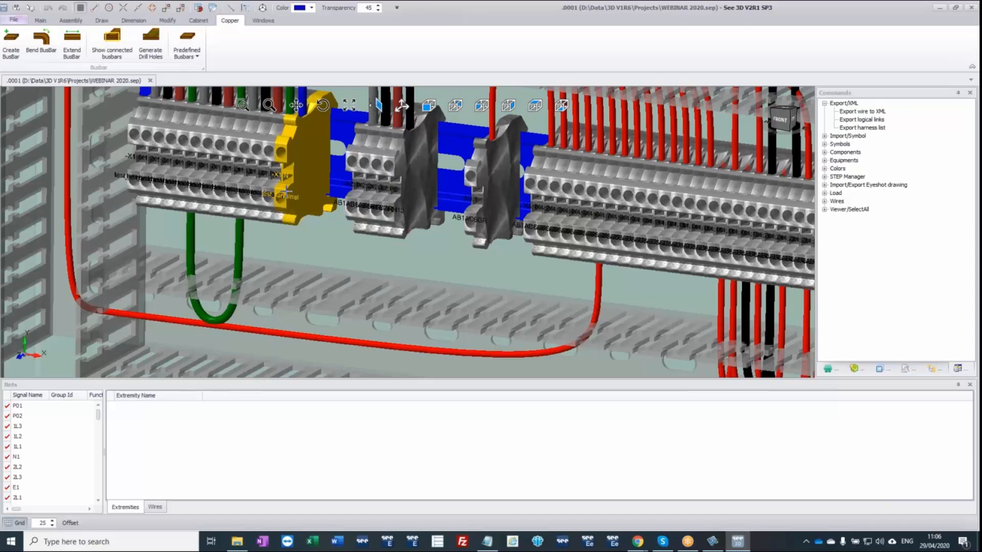
scroll(285, 191, down, 7)
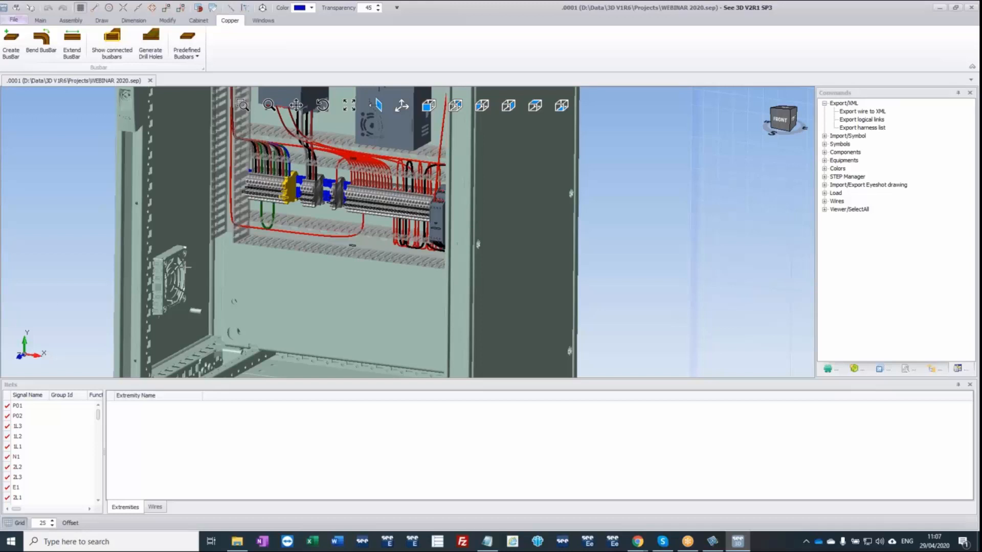
Close See 3D and SEE Electrical without saving, discarding all changes made to WEBINAR 2020 since opening.
click(972, 8)
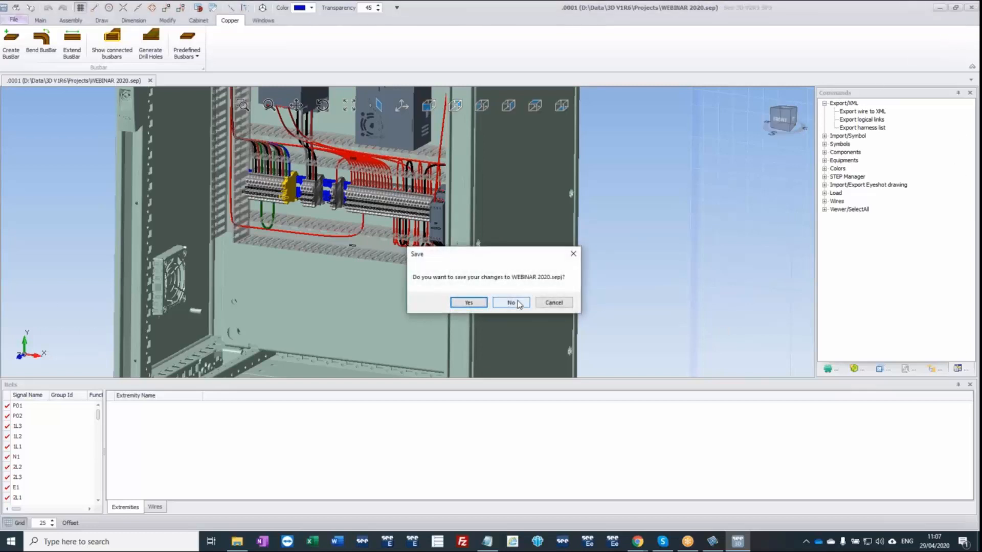
click(511, 303)
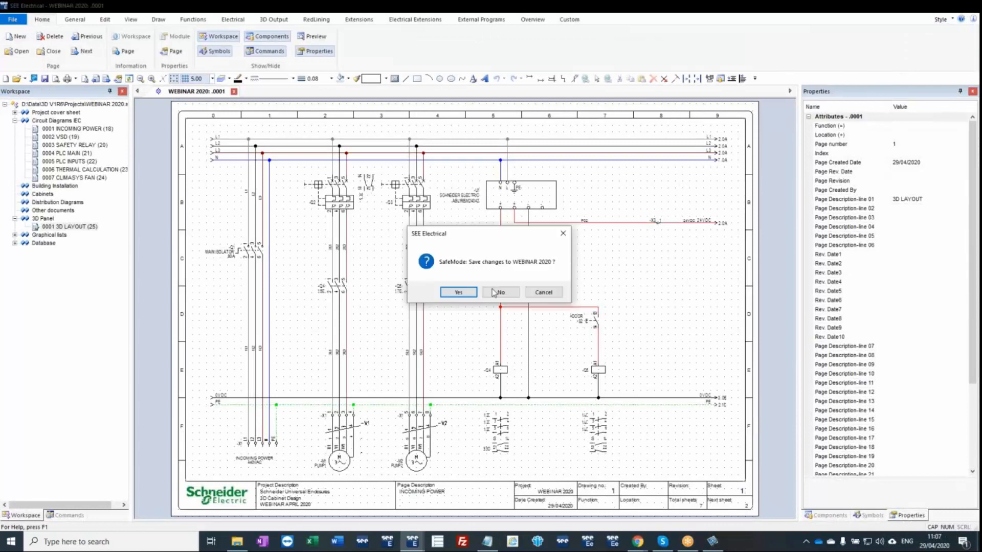
click(503, 295)
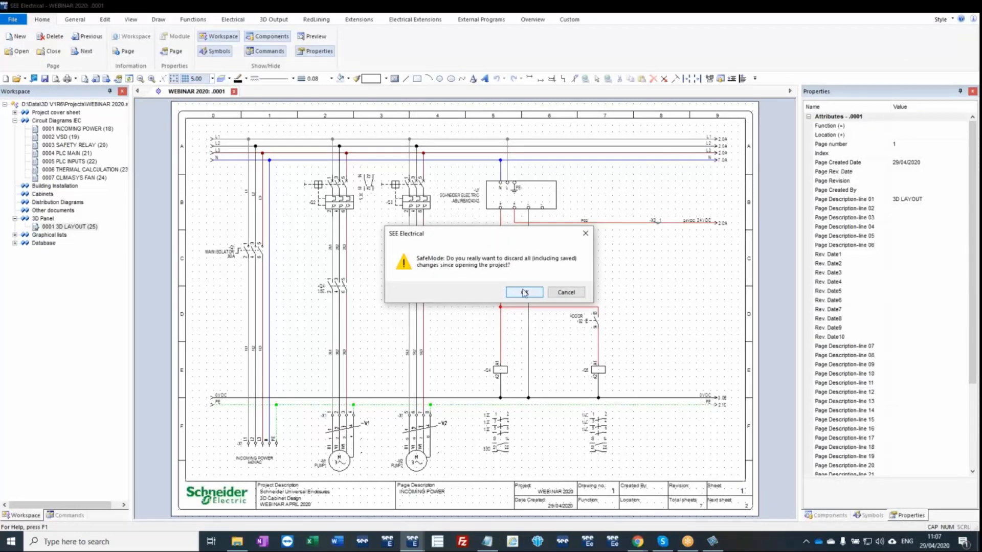
click(524, 293)
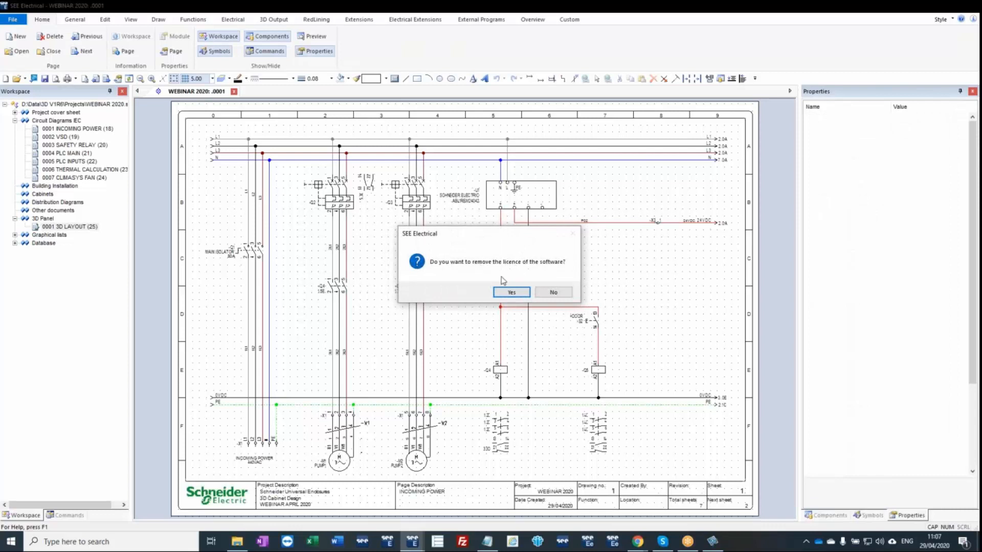
Remove the software licence on exit, restart SEE Electrical from the desktop and accept licensing it again.
click(513, 293)
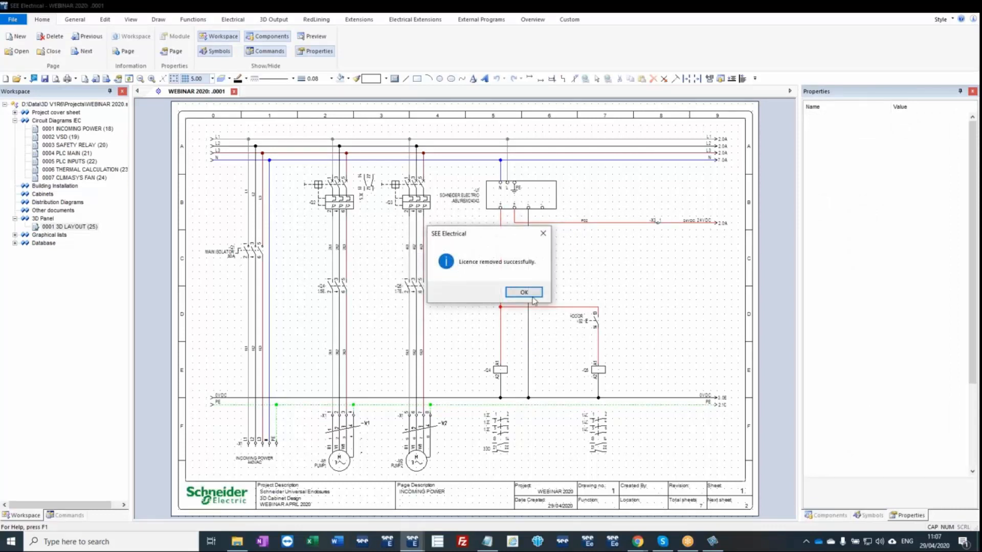
click(532, 295)
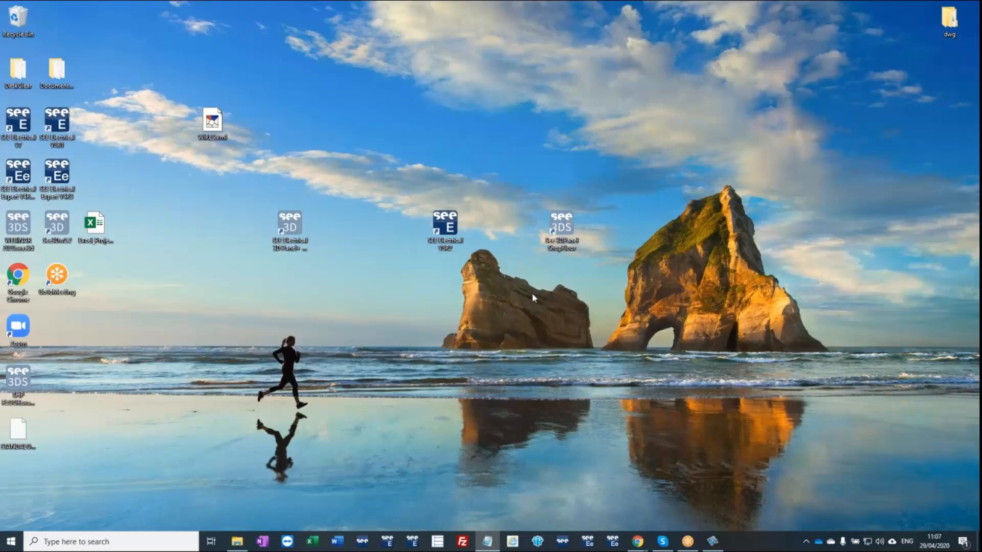
double_click(450, 227)
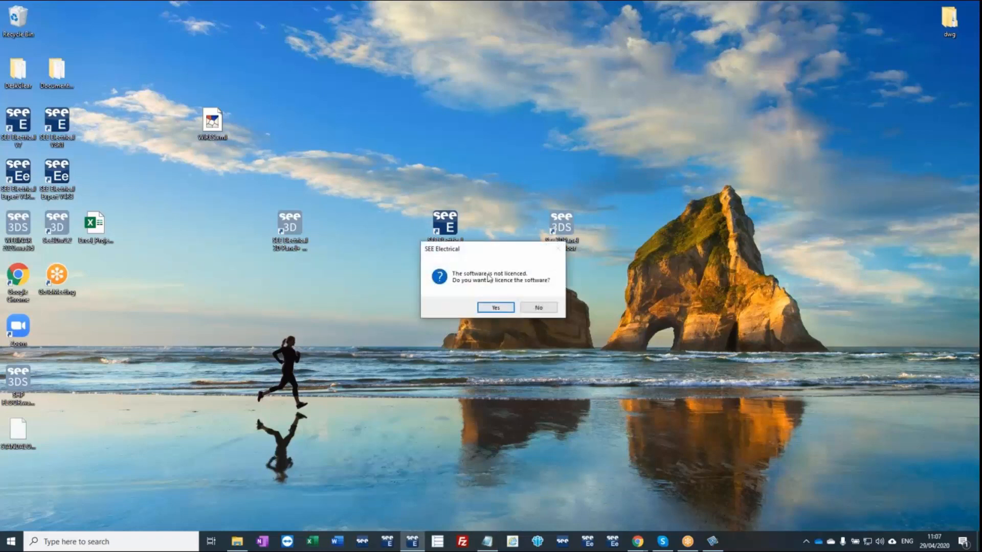
click(496, 307)
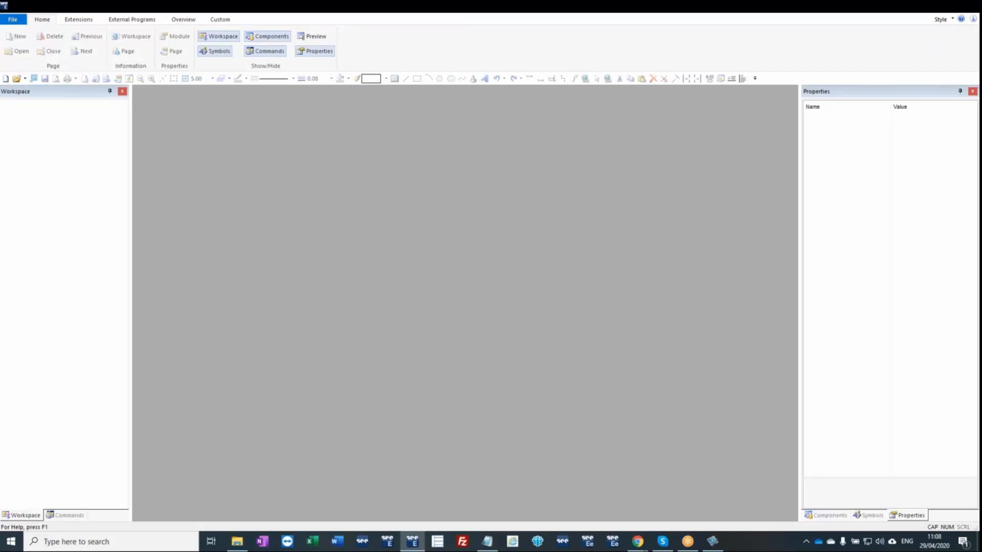
Review the Projects folder, the workspace, template and symbol paths in the System Settings, and the list of symbol libraries.
mouse_move(243, 546)
click(244, 542)
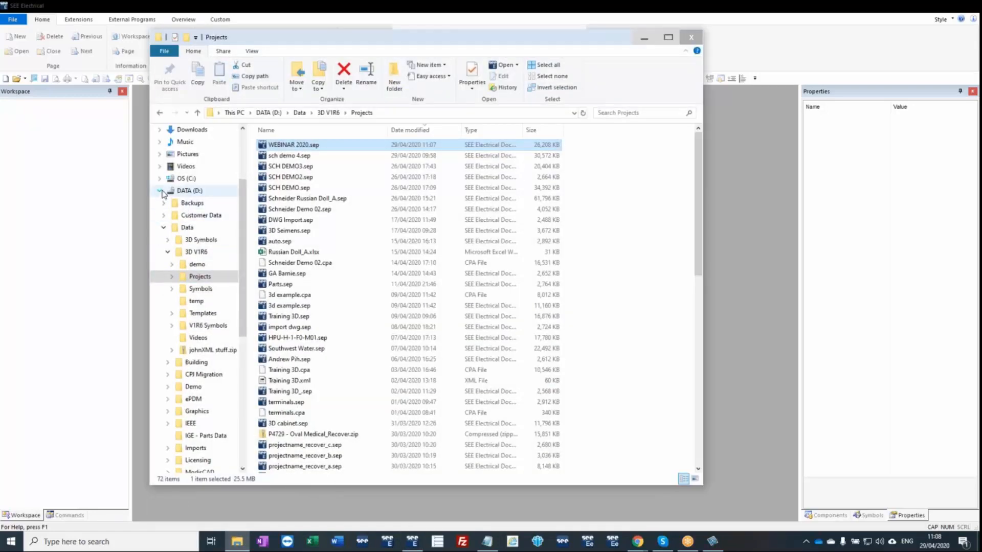
click(13, 19)
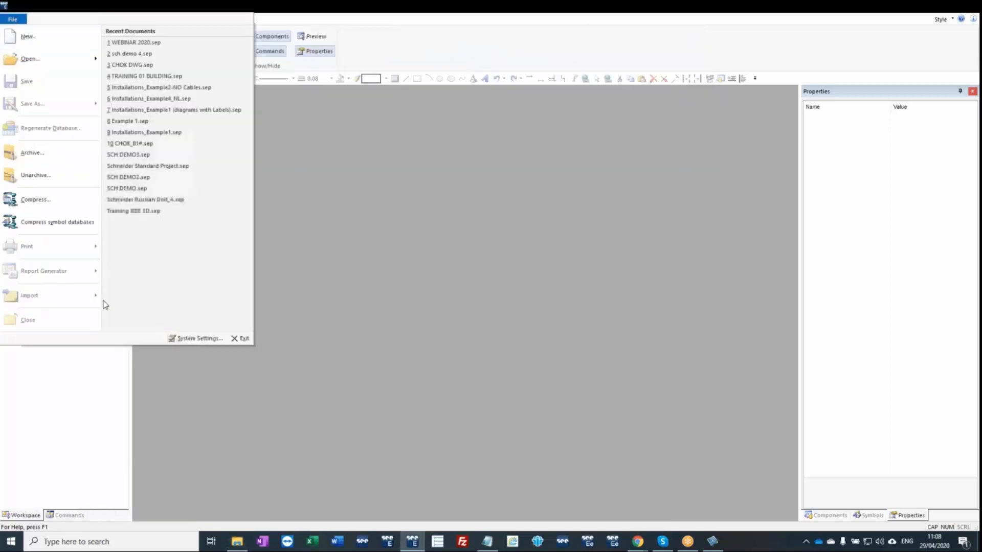
click(198, 340)
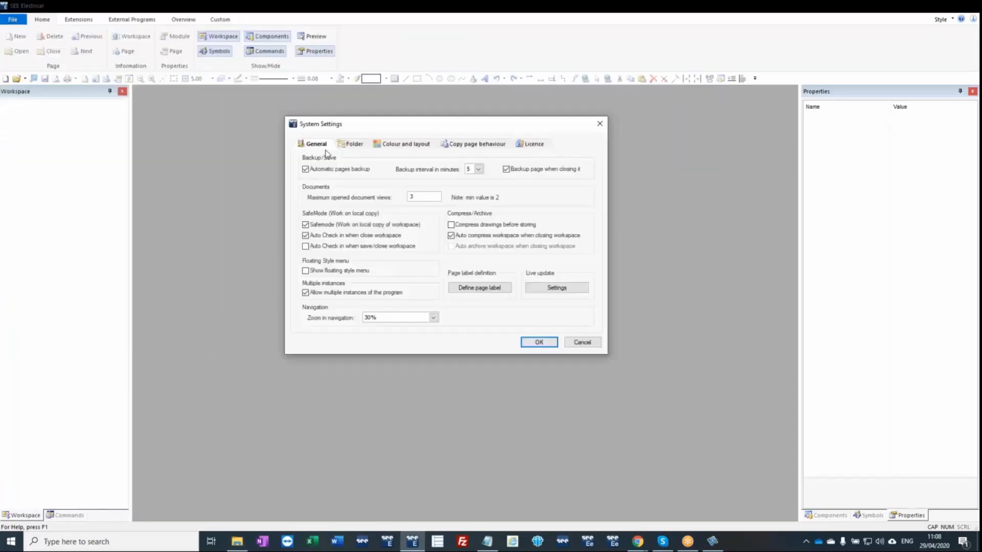
click(354, 146)
click(435, 171)
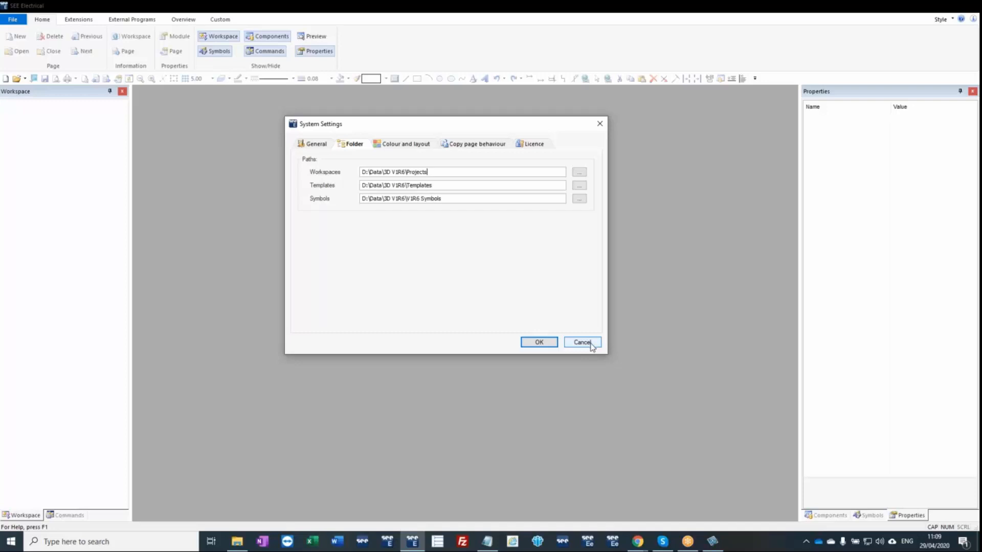
click(592, 346)
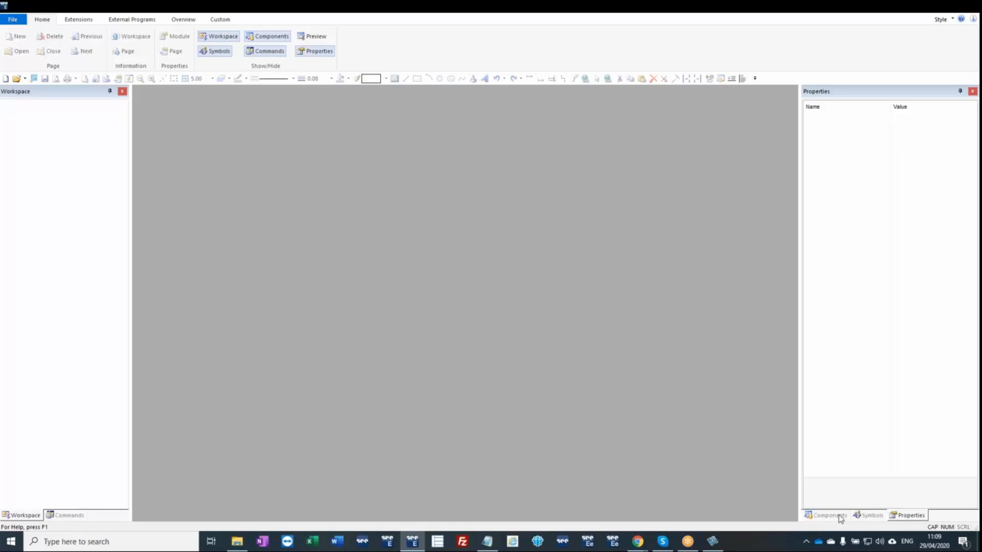
click(870, 516)
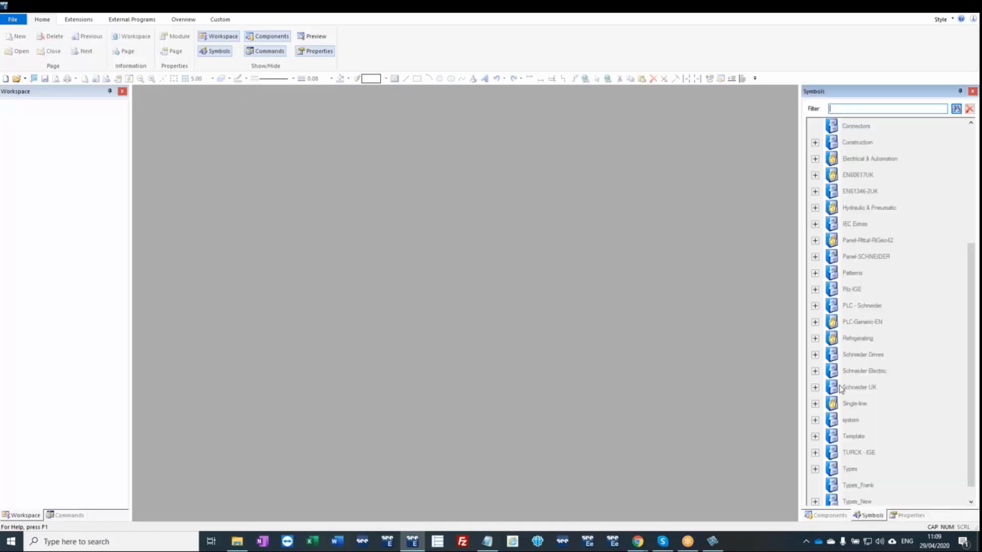
mouse_move(244, 545)
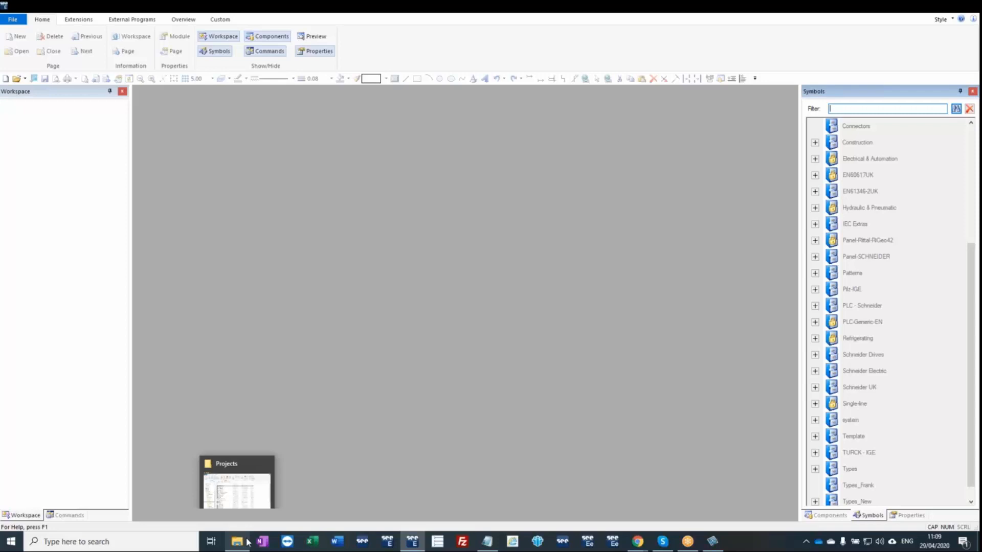
Reopen the recent project WEBINAR 2020.sep and open its 3D Panel layout page in See 3D.
click(12, 19)
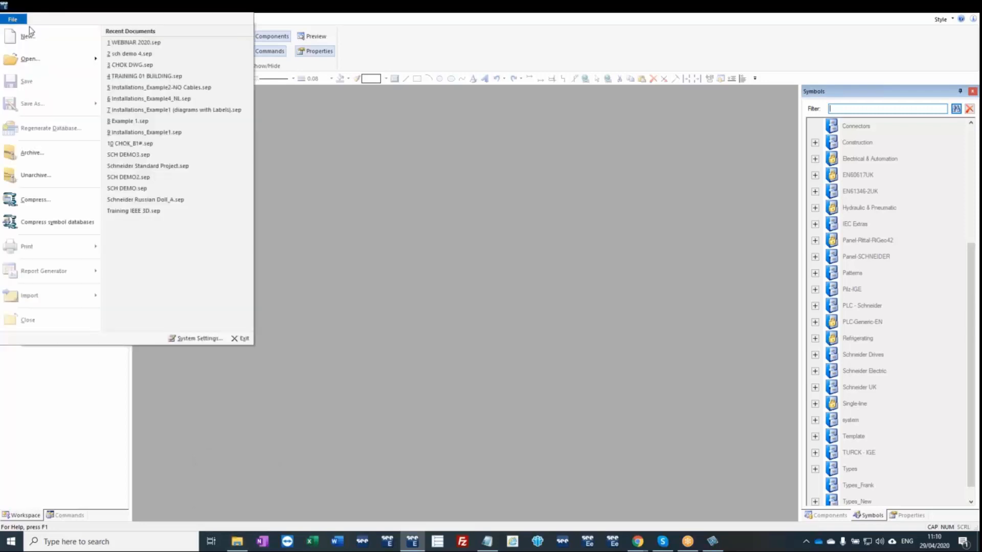
click(136, 42)
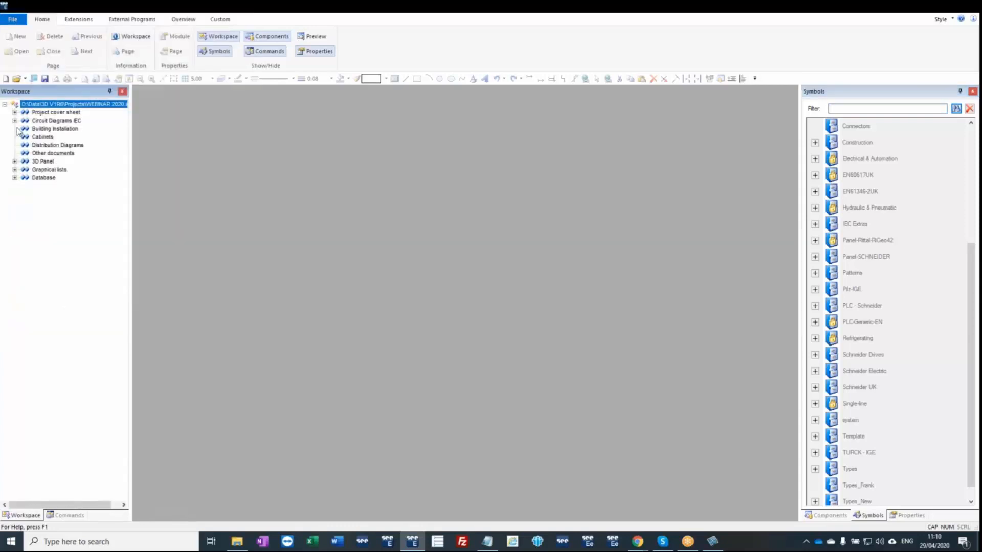
click(15, 161)
click(53, 172)
double_click(52, 171)
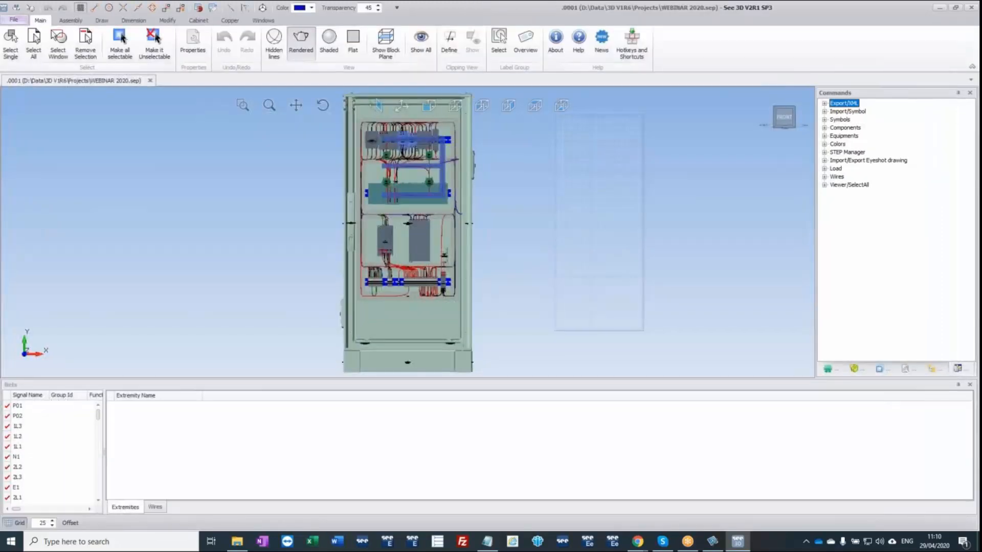
middle_drag(500, 210, 452, 249)
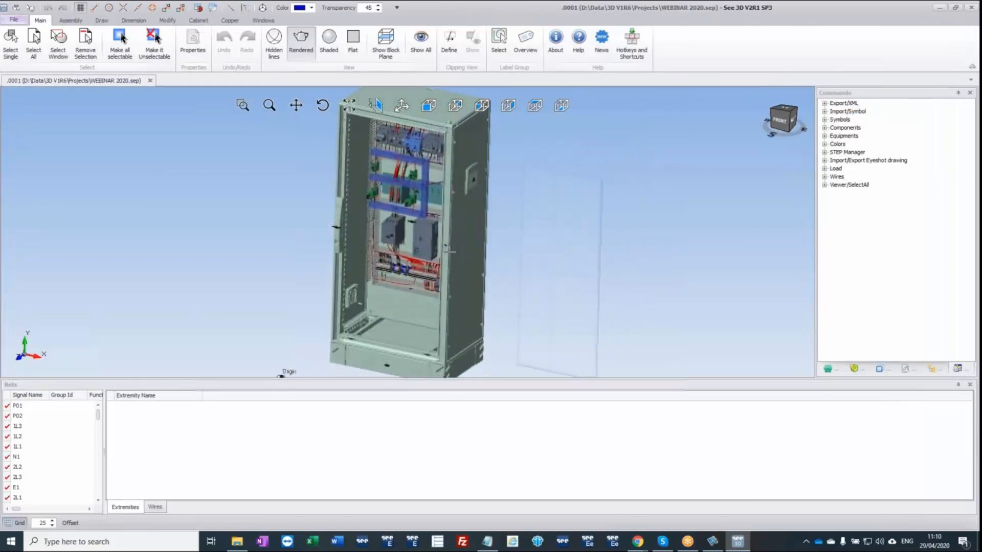
Import an enclosure STEP file from the Data\Imports\Step\Panels folder and place it to the left of the existing cabinet.
click(238, 546)
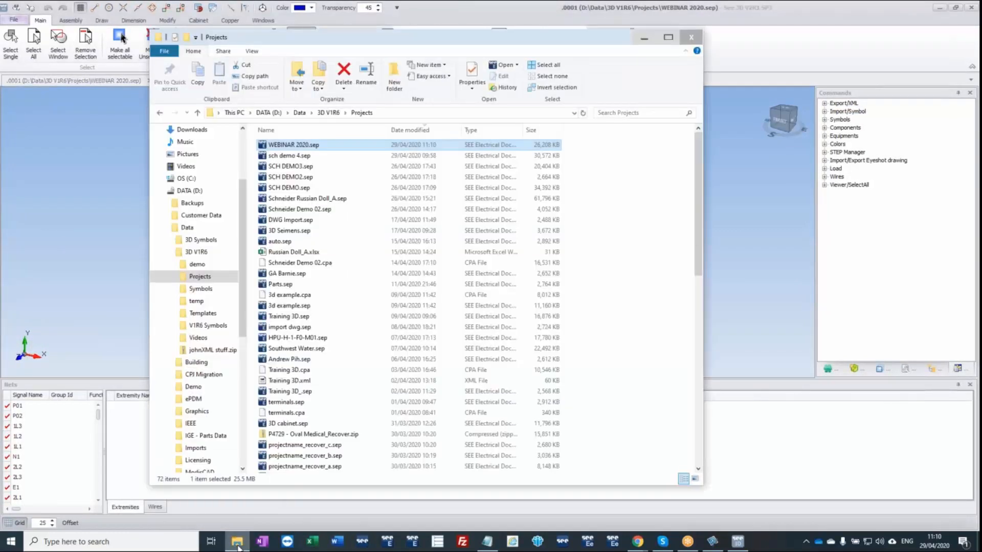
click(169, 448)
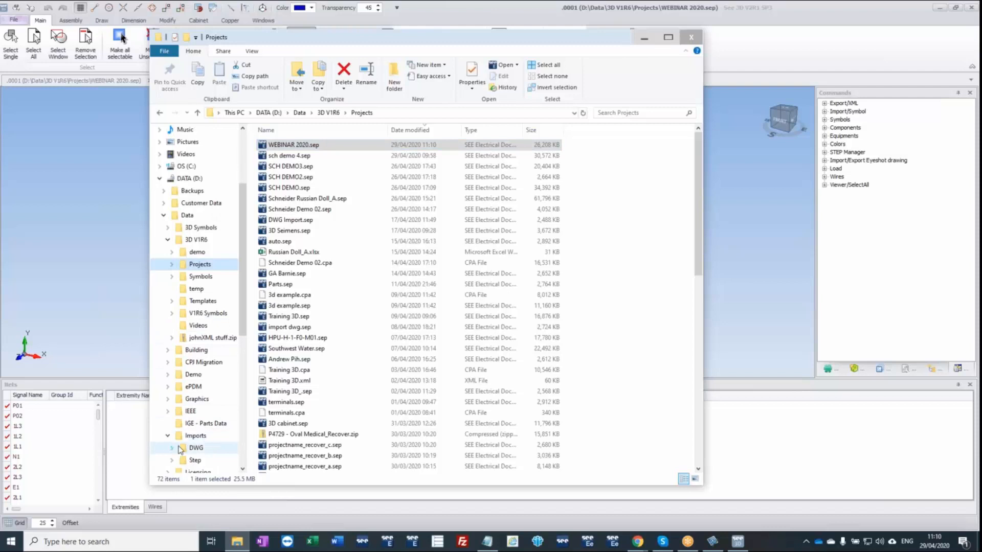
click(172, 460)
click(204, 424)
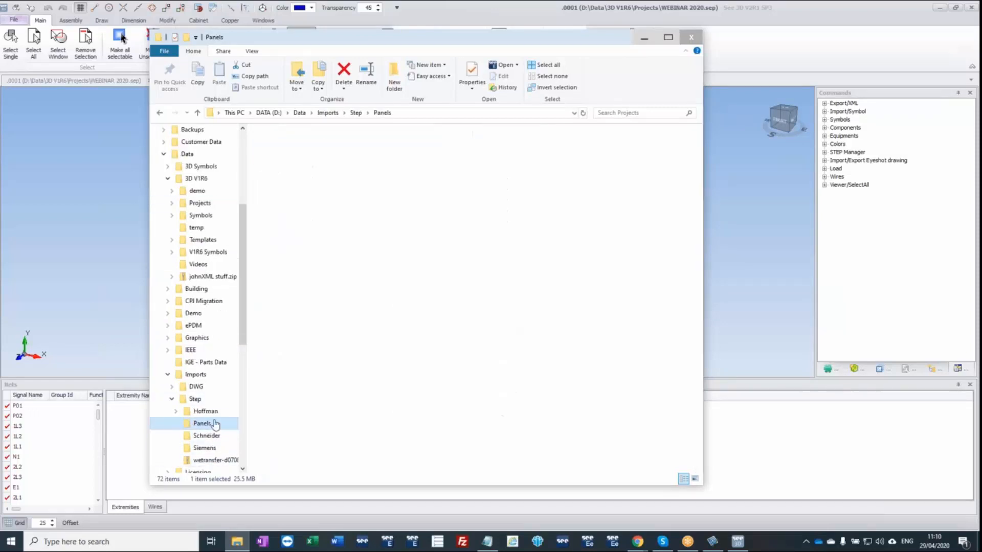
drag(292, 286, 84, 234)
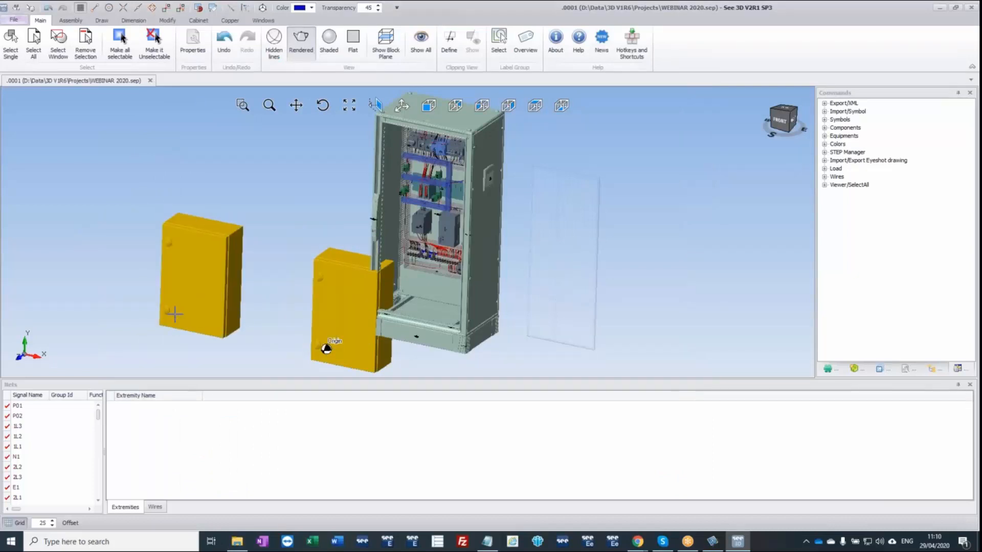
click(175, 314)
mouse_move(197, 290)
middle_down()
mouse_move(230, 281)
mouse_move(182, 288)
middle_up()
click(195, 263)
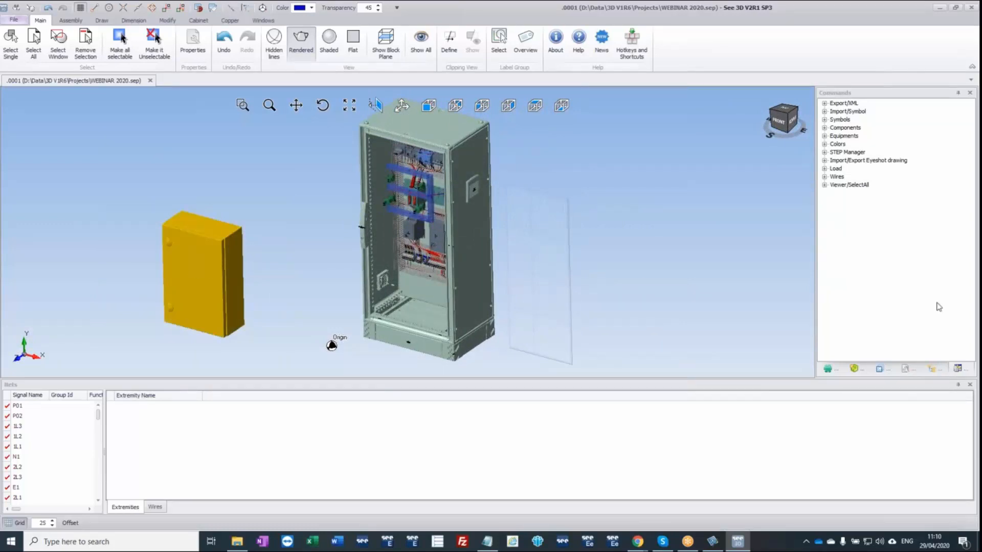
Convert the selected imported enclosure block into separate components, accepting the proposed Mechanical and Macro Reference component types.
click(826, 128)
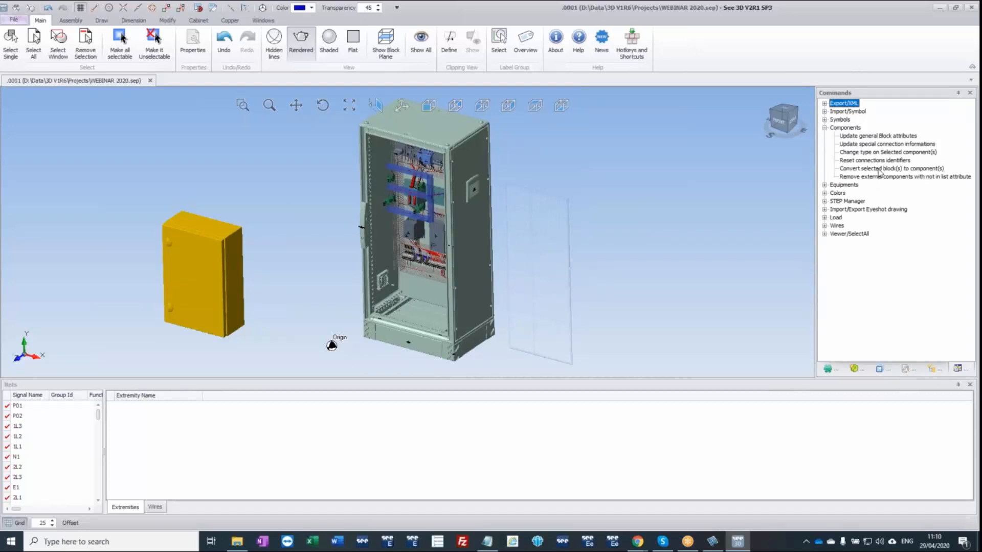
double_click(878, 169)
click(528, 310)
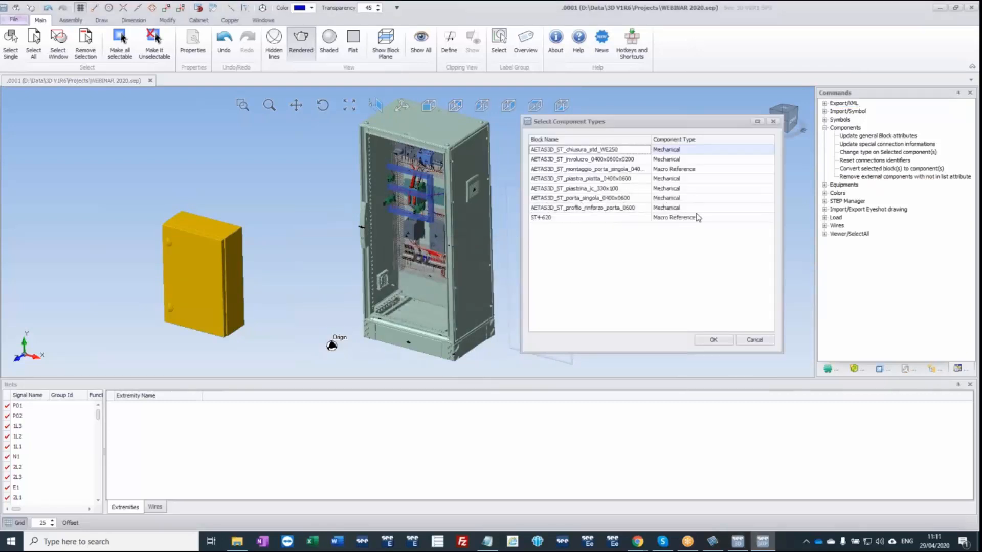
click(714, 340)
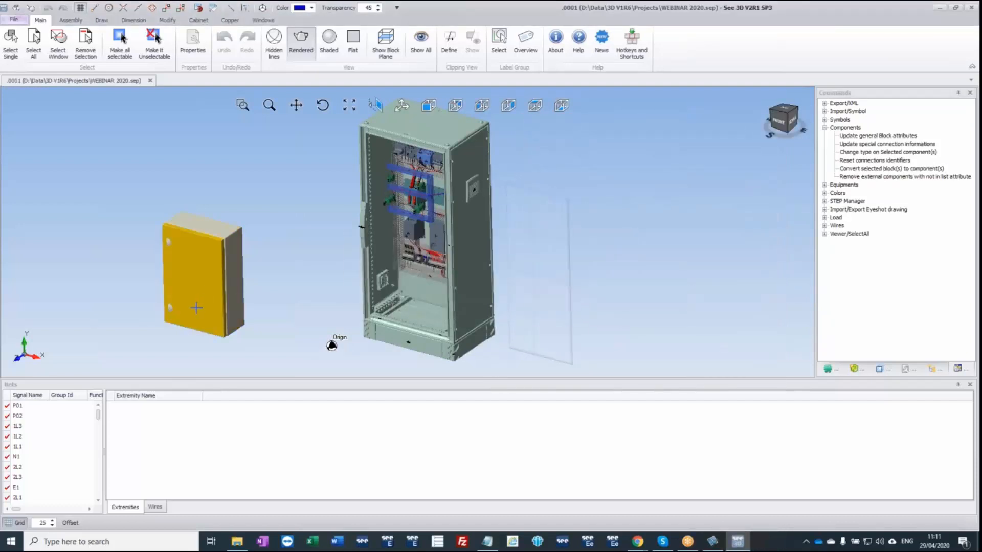
Move the converted enclosure's door away from its body to inspect the interior, and undo the door move.
drag(196, 308, 276, 204)
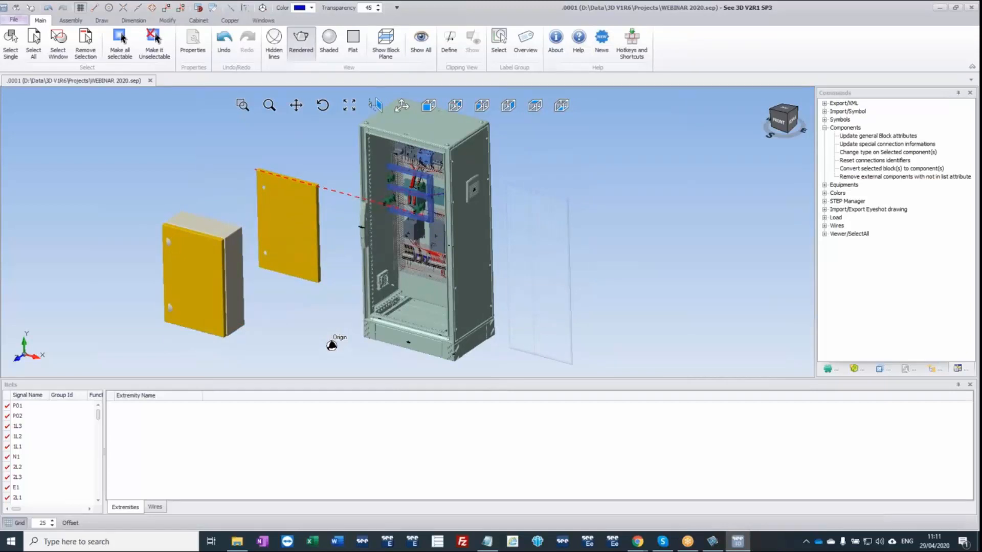
scroll(211, 304, up, 3)
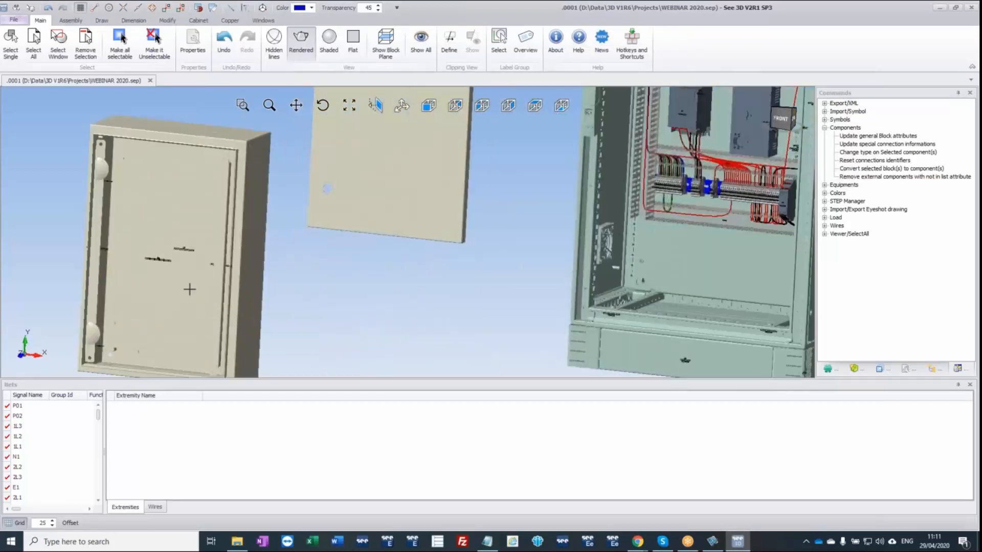
middle_drag(193, 313, 166, 331)
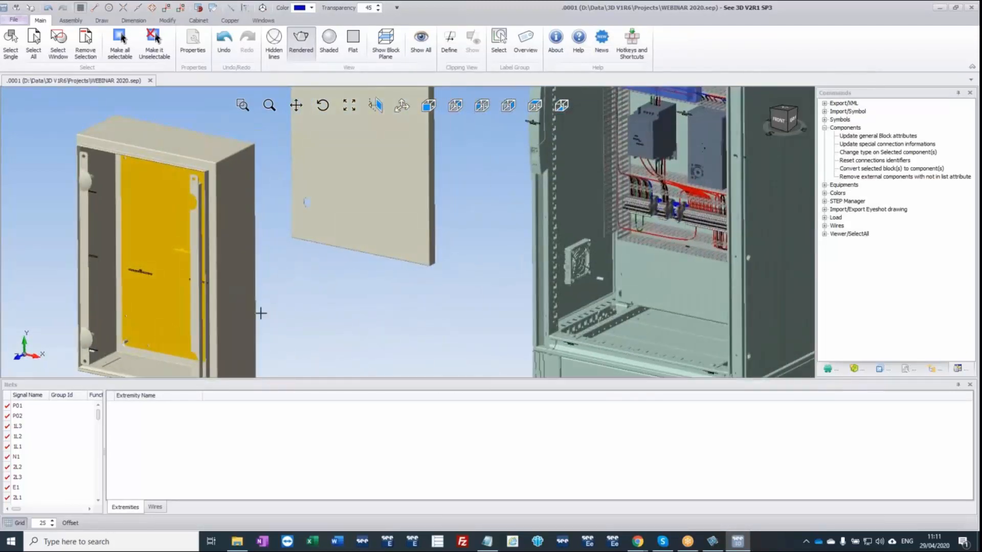
scroll(285, 295, down, 3)
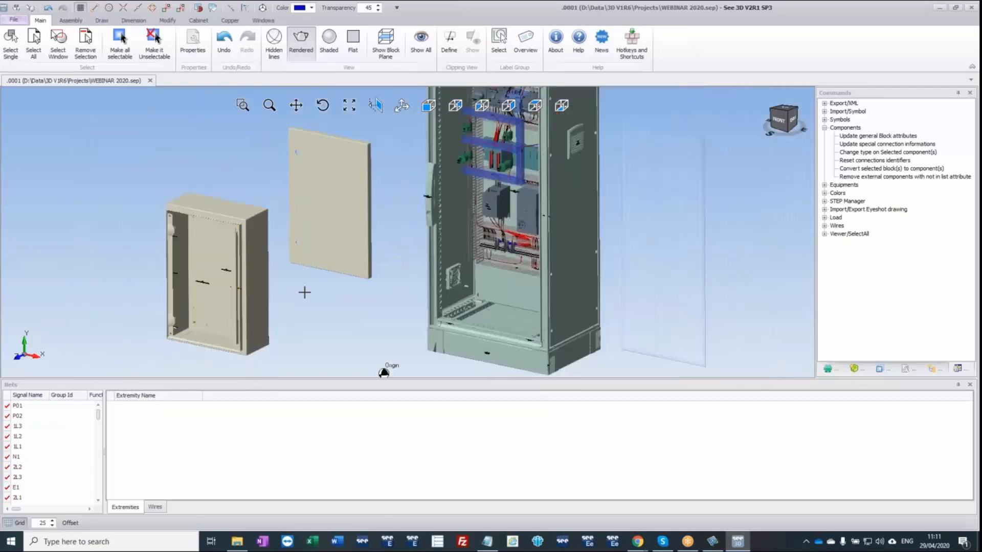
key(ctrl+z)
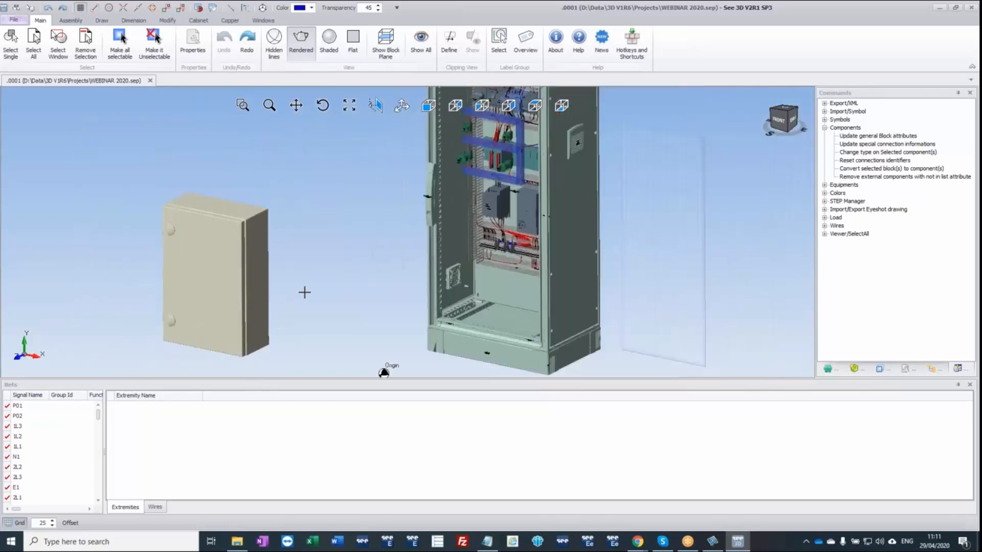